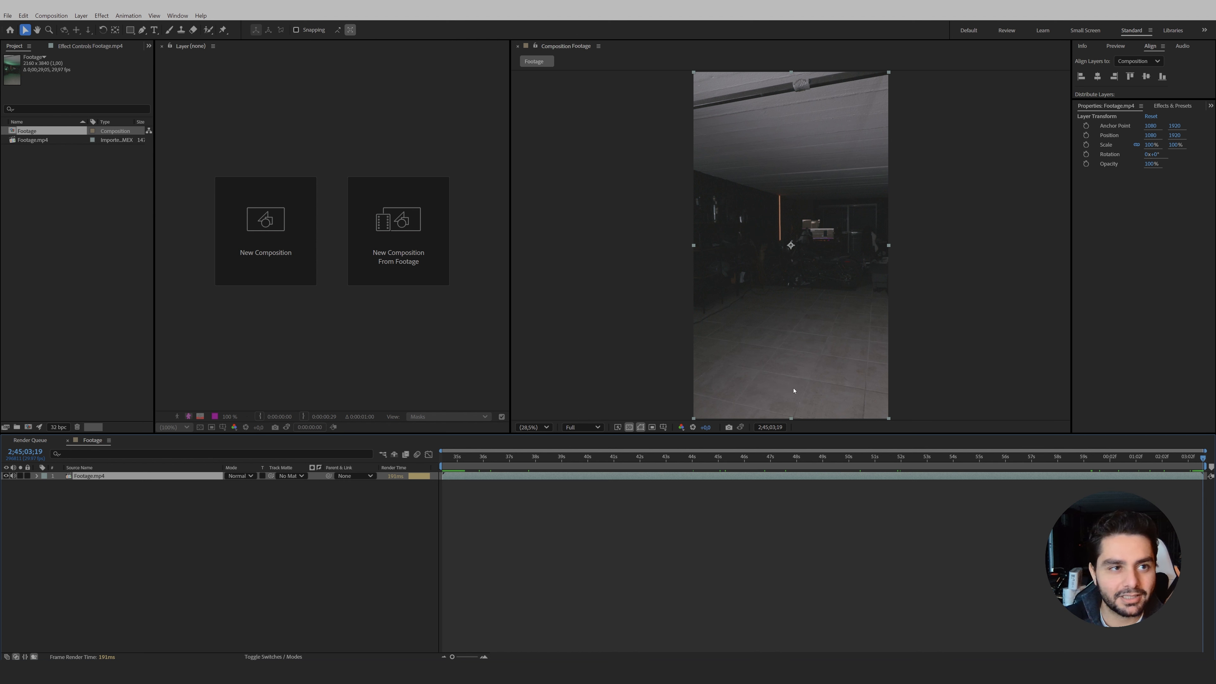
# Split the Footage.mp4 layer at 2;44;52;08 and move the second part below the first in the layer stack.
pyautogui.moveTo(691, 462); pyautogui.dragTo(910, 469)
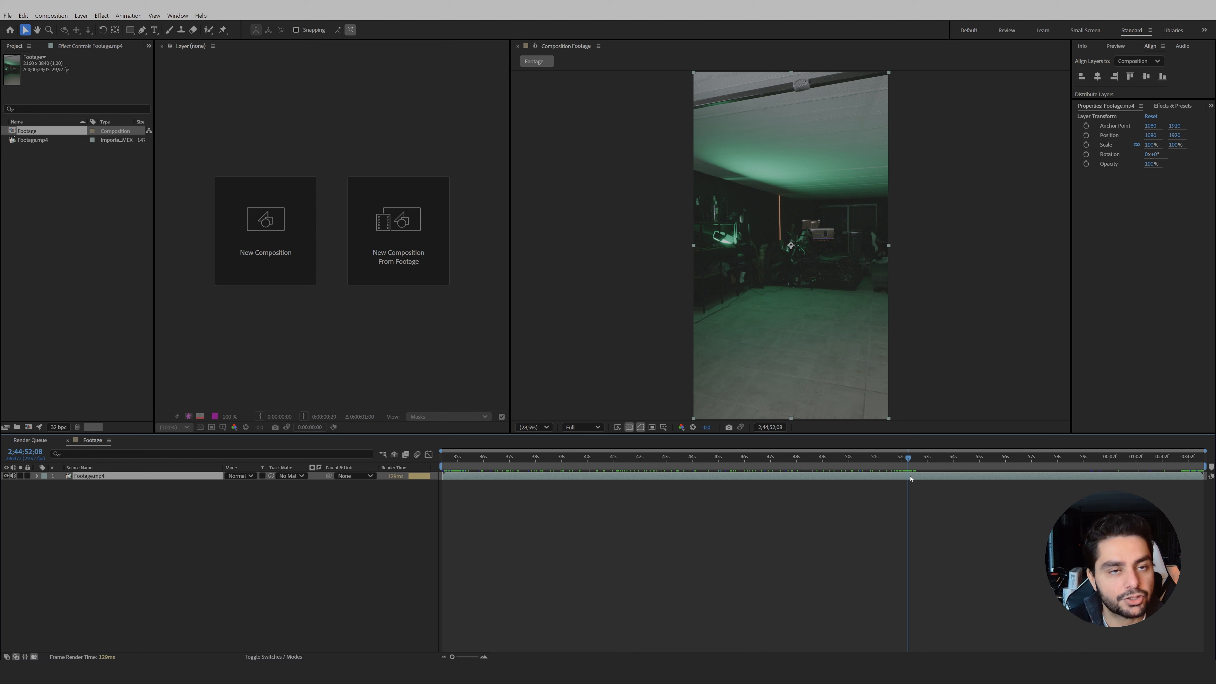
pyautogui.hotkey('ctrl', 'shift', 'd')
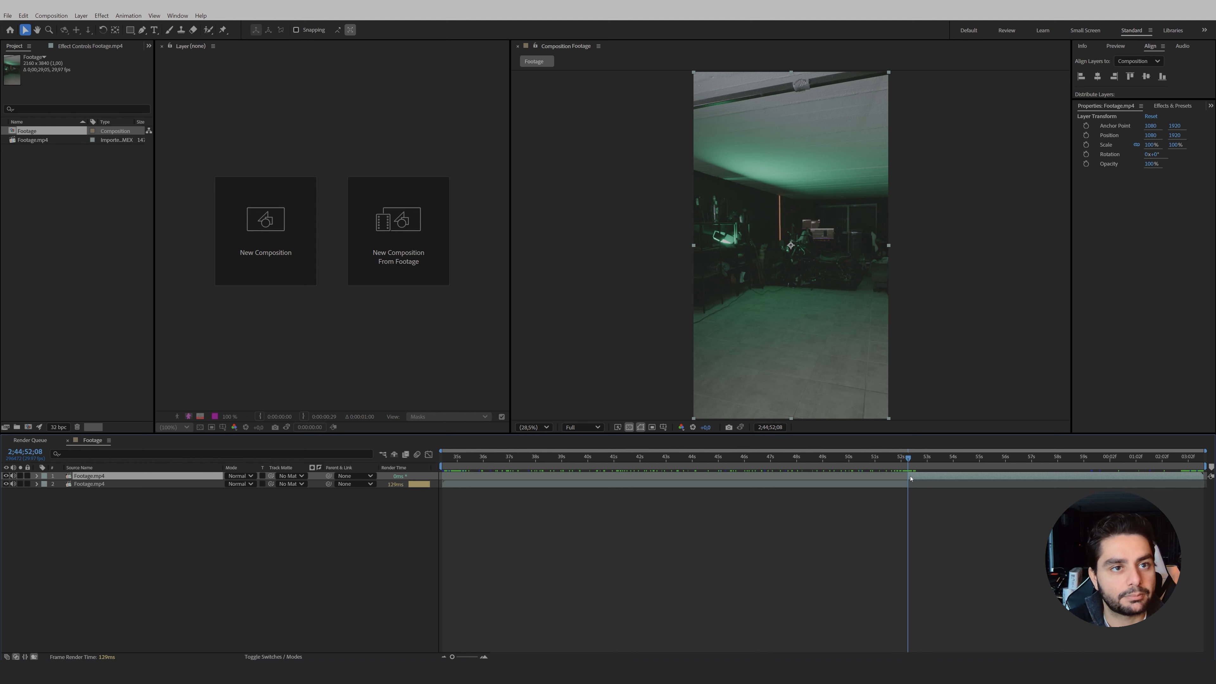
pyautogui.moveTo(212, 476); pyautogui.dragTo(210, 489)
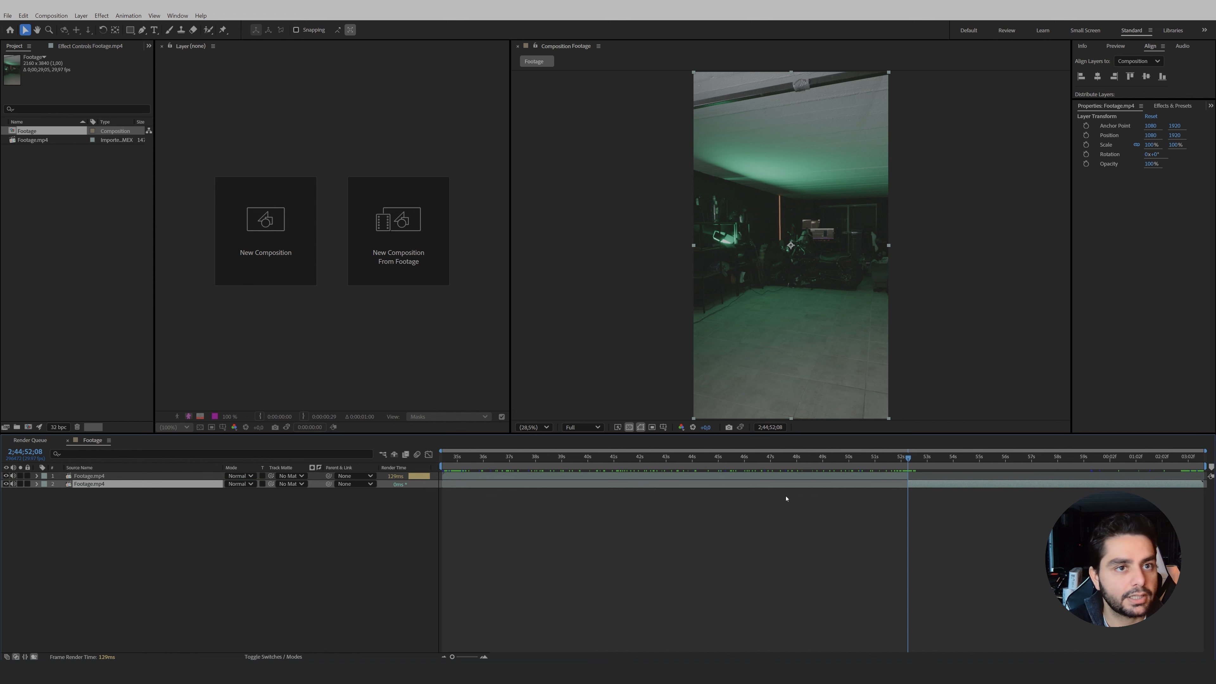
# Freeze the lower Footage.mp4 layer on the empty-room frame at 2;45;03;06.
pyautogui.moveTo(916, 468); pyautogui.dragTo(1192, 485)
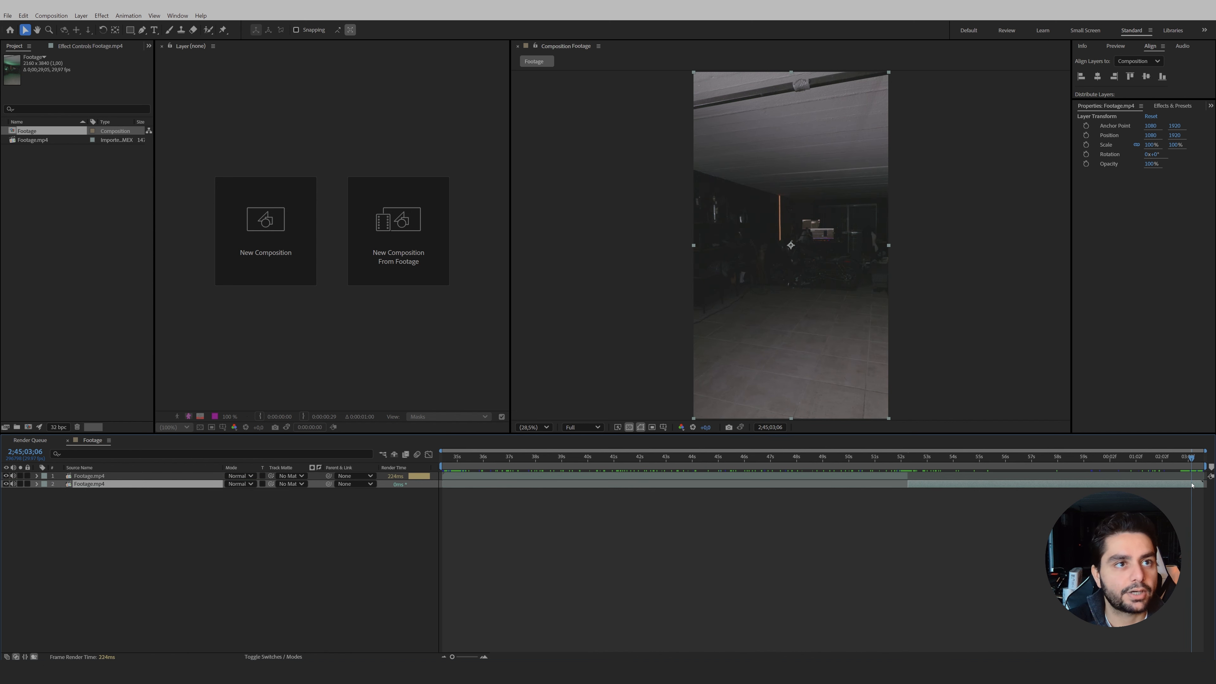
pyautogui.rightClick(1100, 486)
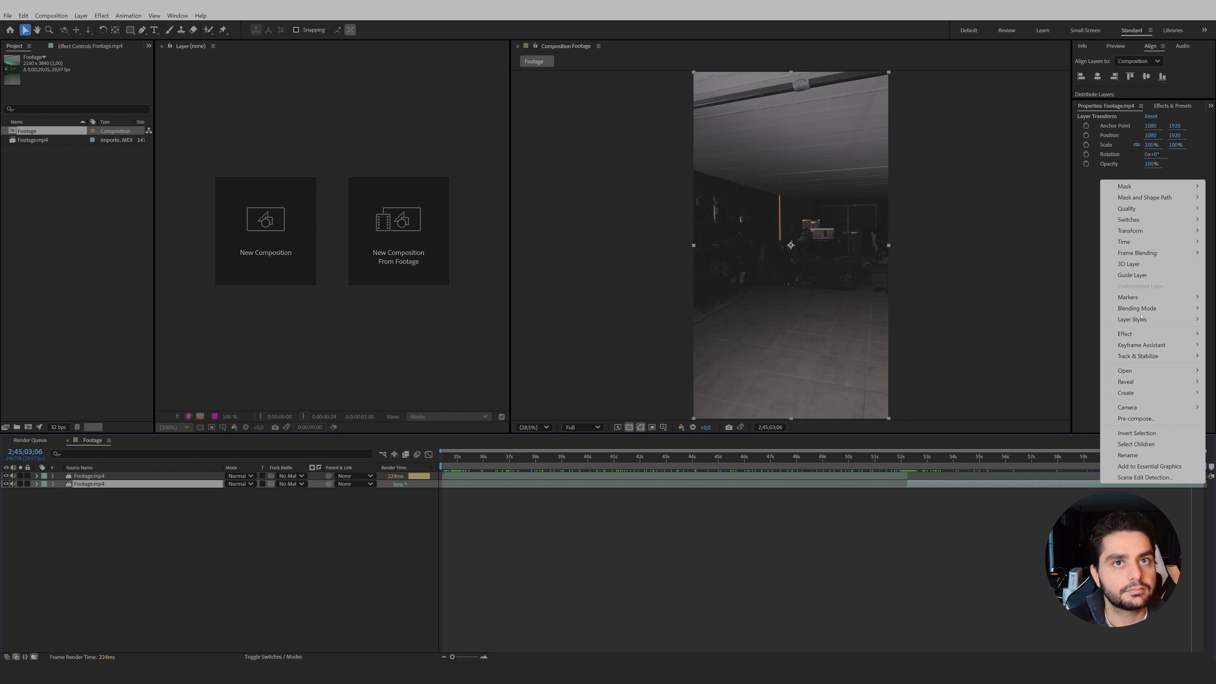
pyautogui.moveTo(1134, 246)
pyautogui.click(1006, 275)
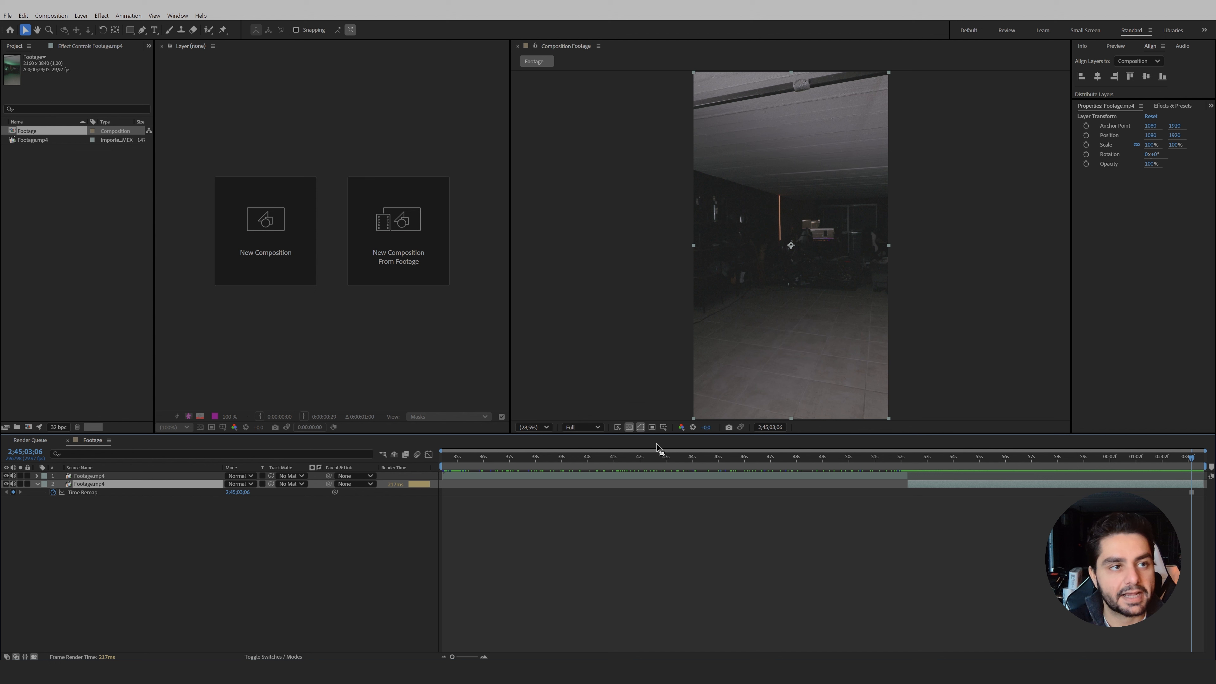
# Duplicate the upper Footage.mp4 layer and open the copy in the layer viewer with the Roto Brush tool at 2;44;37;26.
pyautogui.press('Home')
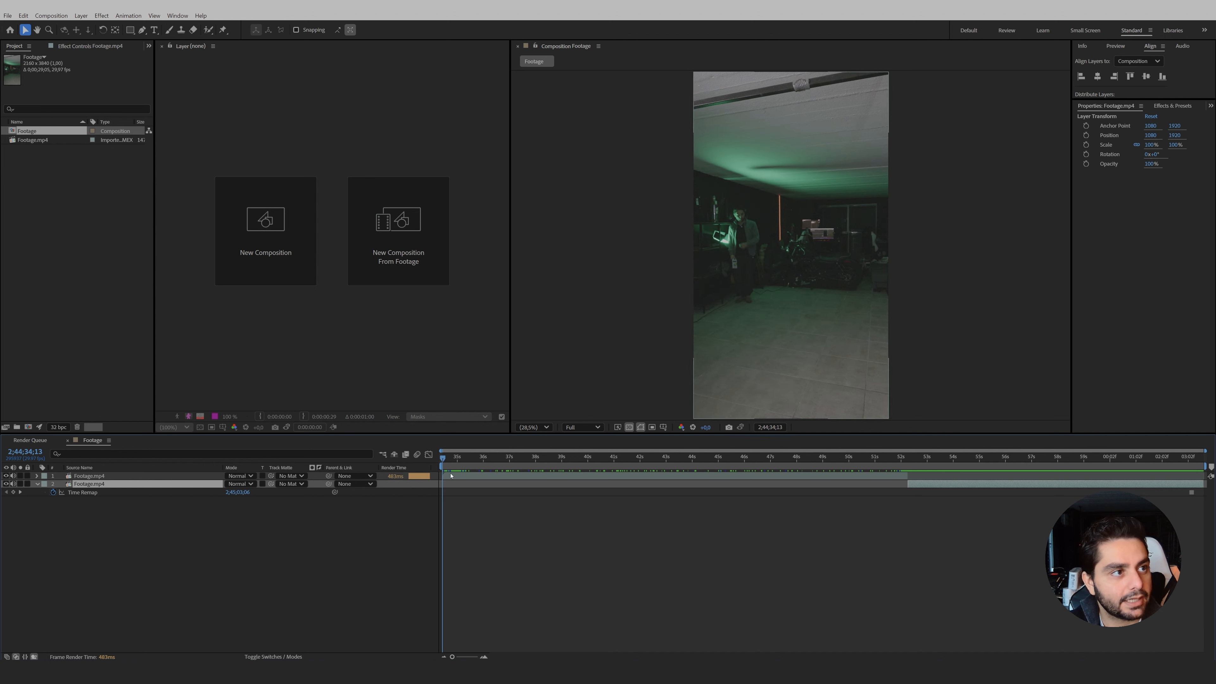
pyautogui.click(560, 459)
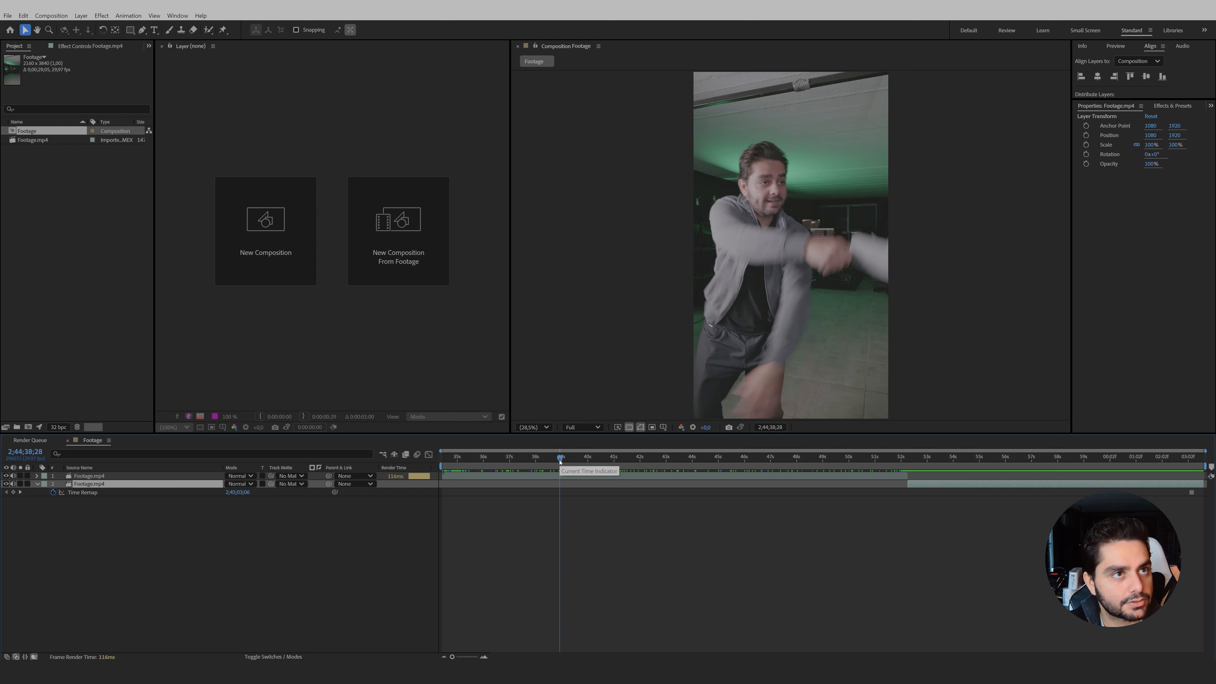
pyautogui.click(521, 458)
pyautogui.moveTo(521, 458); pyautogui.dragTo(532, 459)
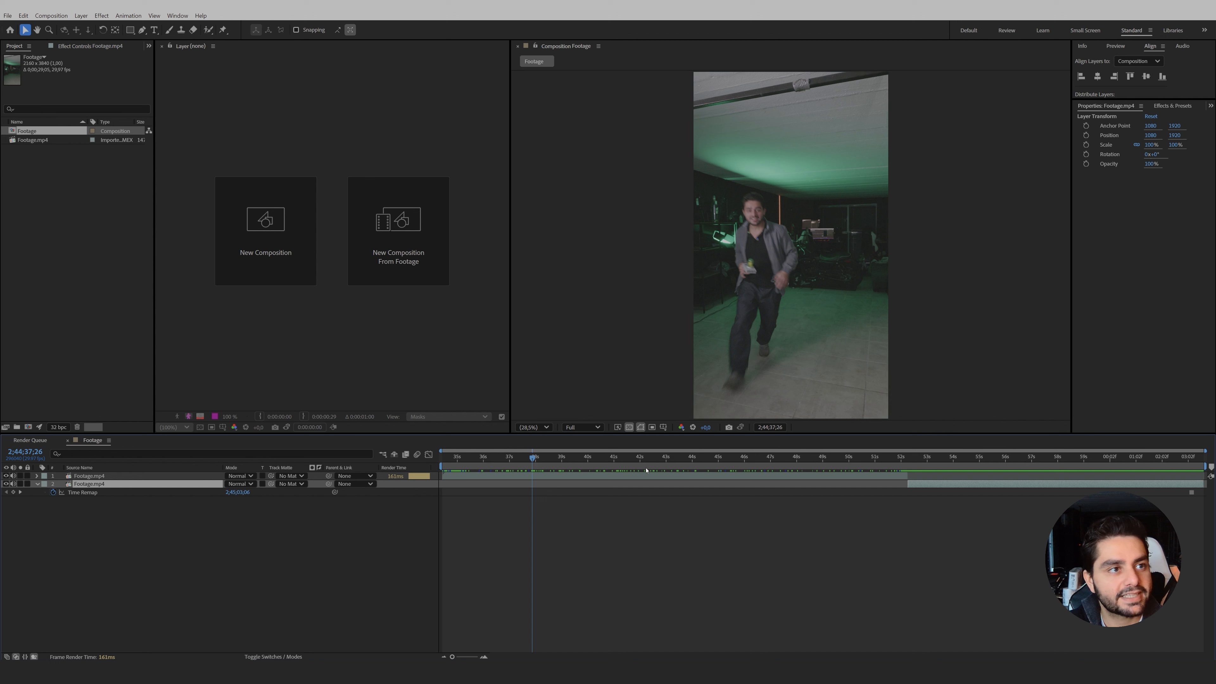
pyautogui.click(209, 31)
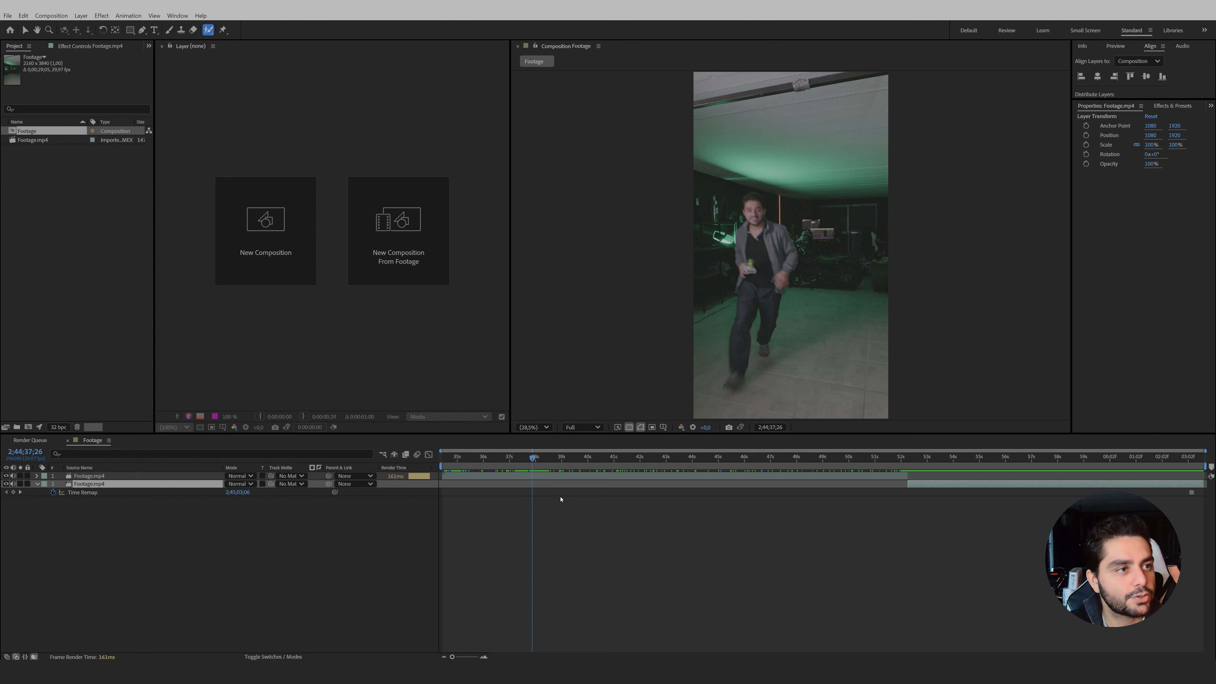
pyautogui.click(554, 477)
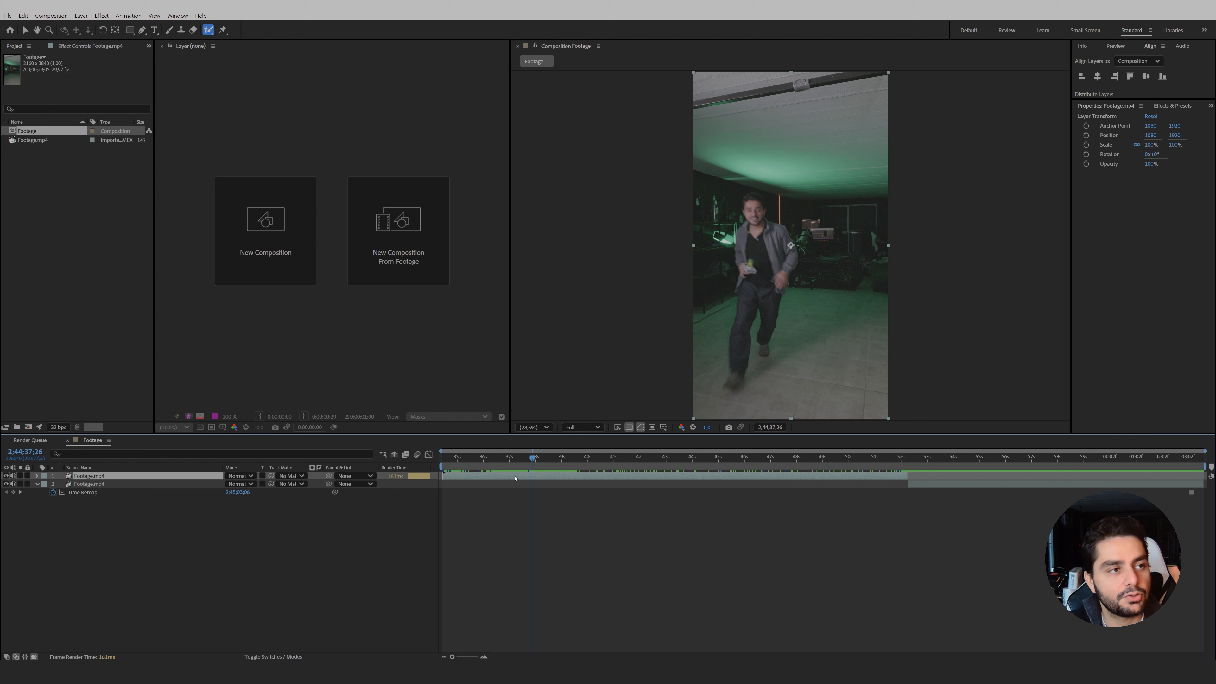
pyautogui.hotkey('ctrl', 'd')
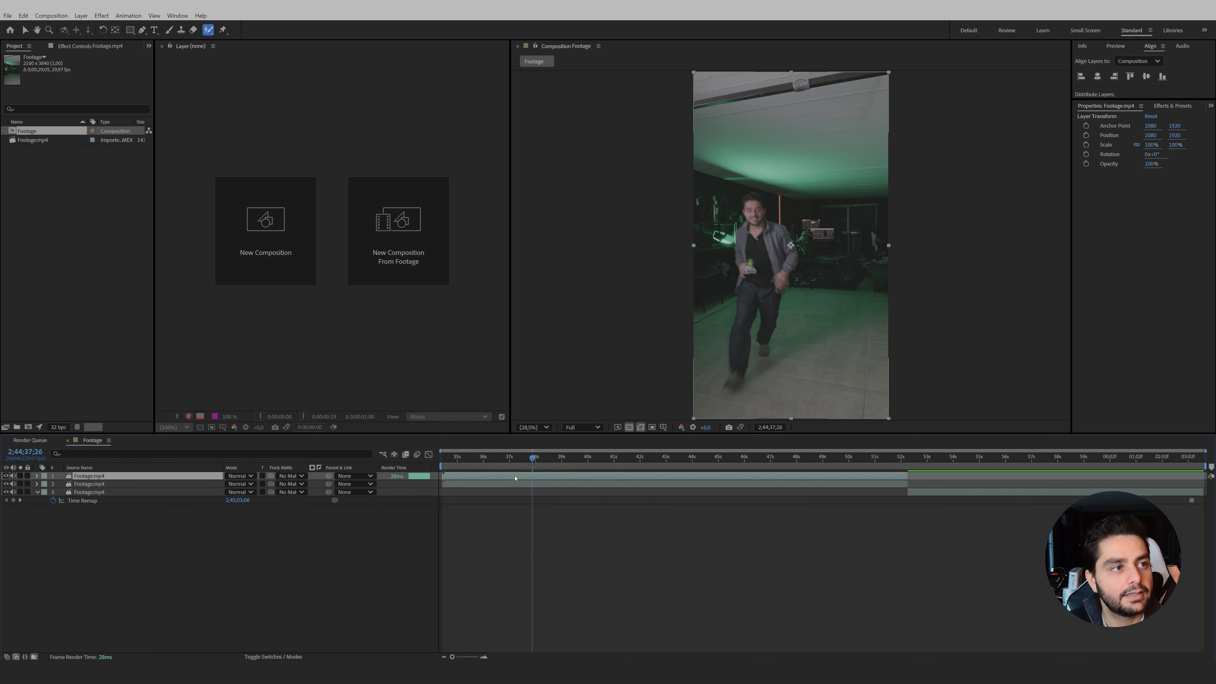
pyautogui.doubleClick(516, 478)
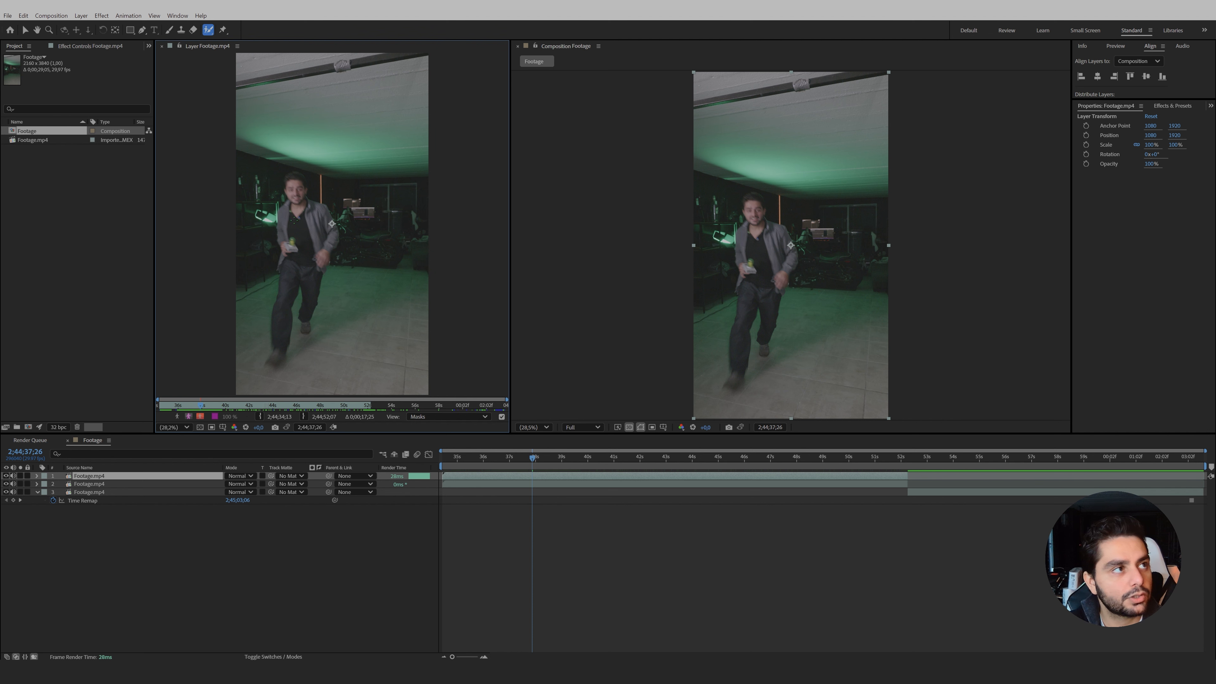
# Enlarge the layer viewer and isolate the running man with Roto Brush strokes, excluding the floor between his legs.
pyautogui.moveTo(518, 434); pyautogui.dragTo(515, 569)
pyautogui.moveTo(509, 518); pyautogui.dragTo(678, 518)
pyautogui.scroll(3, 519, 288)
pyautogui.moveTo(519, 383); pyautogui.dragTo(519, 261)
pyautogui.hotkey('alt', 'w')
pyautogui.press(',')
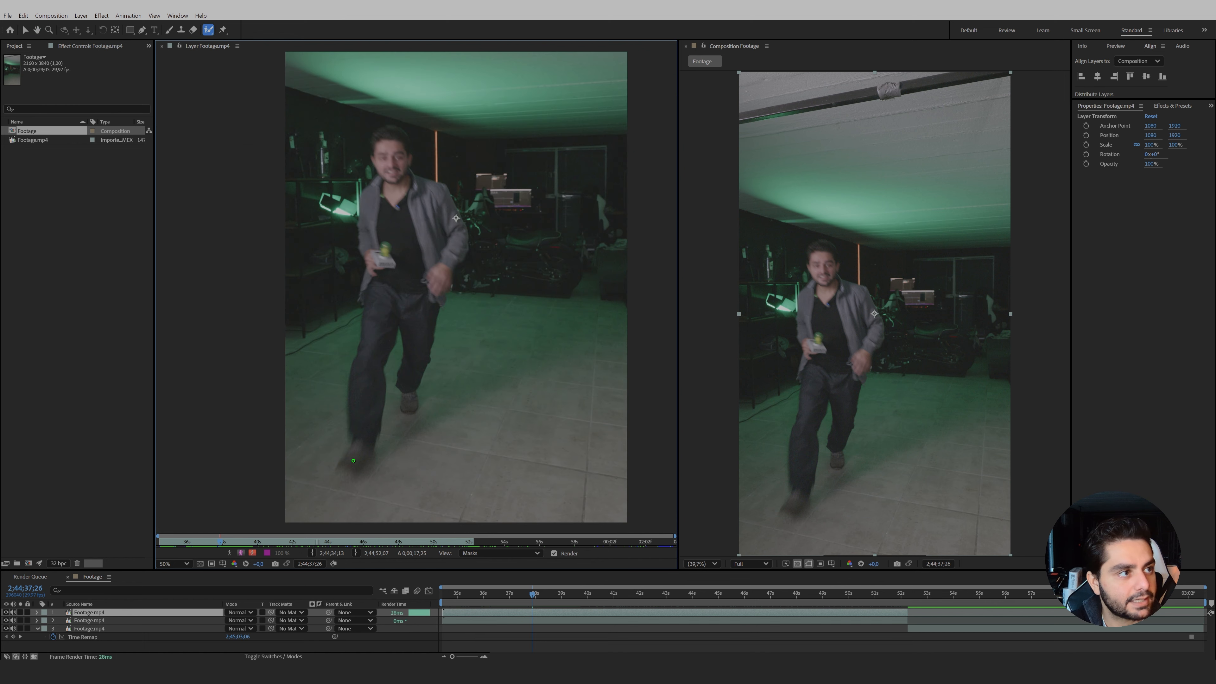
pyautogui.moveTo(358, 425)
pyautogui.mouseDown()
pyautogui.moveTo(350, 464)
pyautogui.moveTo(389, 312)
pyautogui.mouseUp()
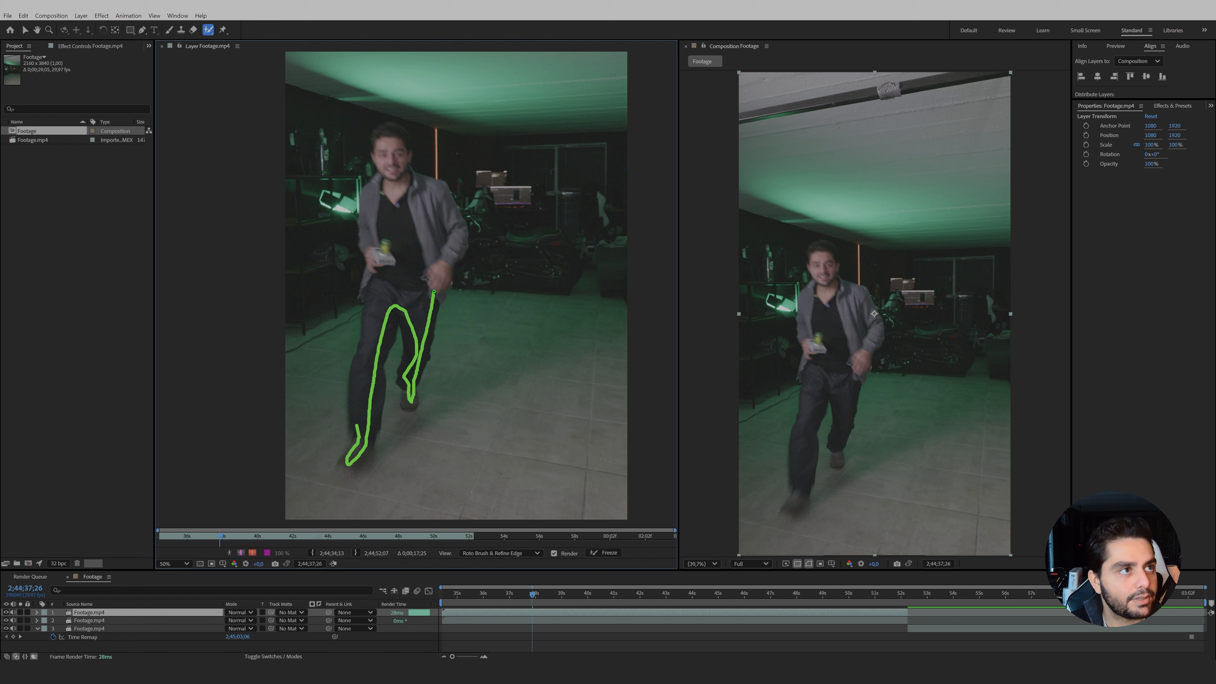
pyautogui.moveTo(449, 252)
pyautogui.mouseDown()
pyautogui.moveTo(374, 327)
pyautogui.moveTo(360, 416)
pyautogui.mouseUp()
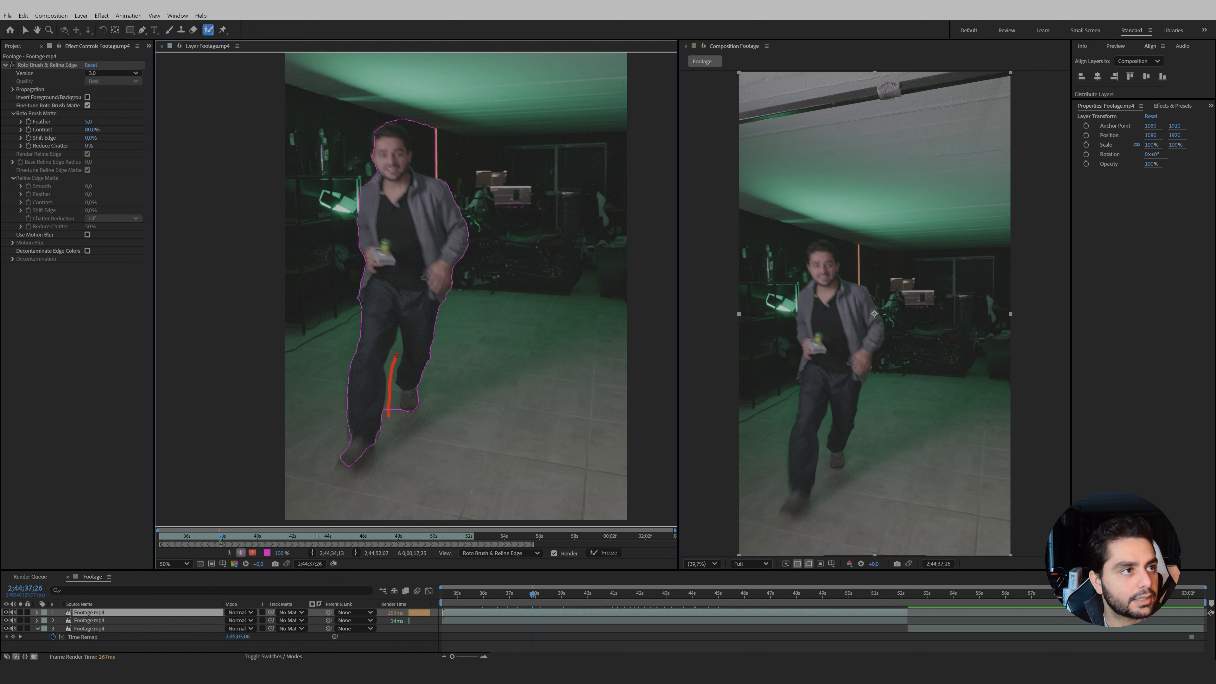
# Refine the Roto Brush selection by adding the man's front foot and the trouser area where his legs meet.
pyautogui.moveTo(353, 459); pyautogui.dragTo(340, 463)
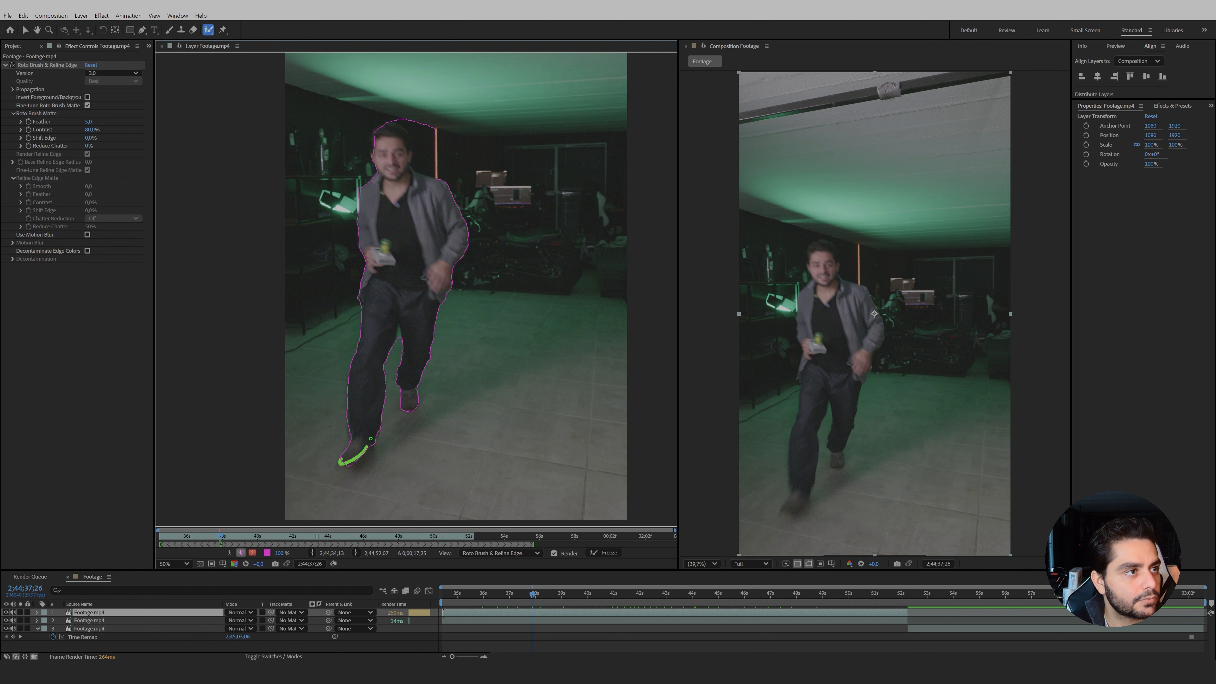
pyautogui.scroll(1, 439, 173)
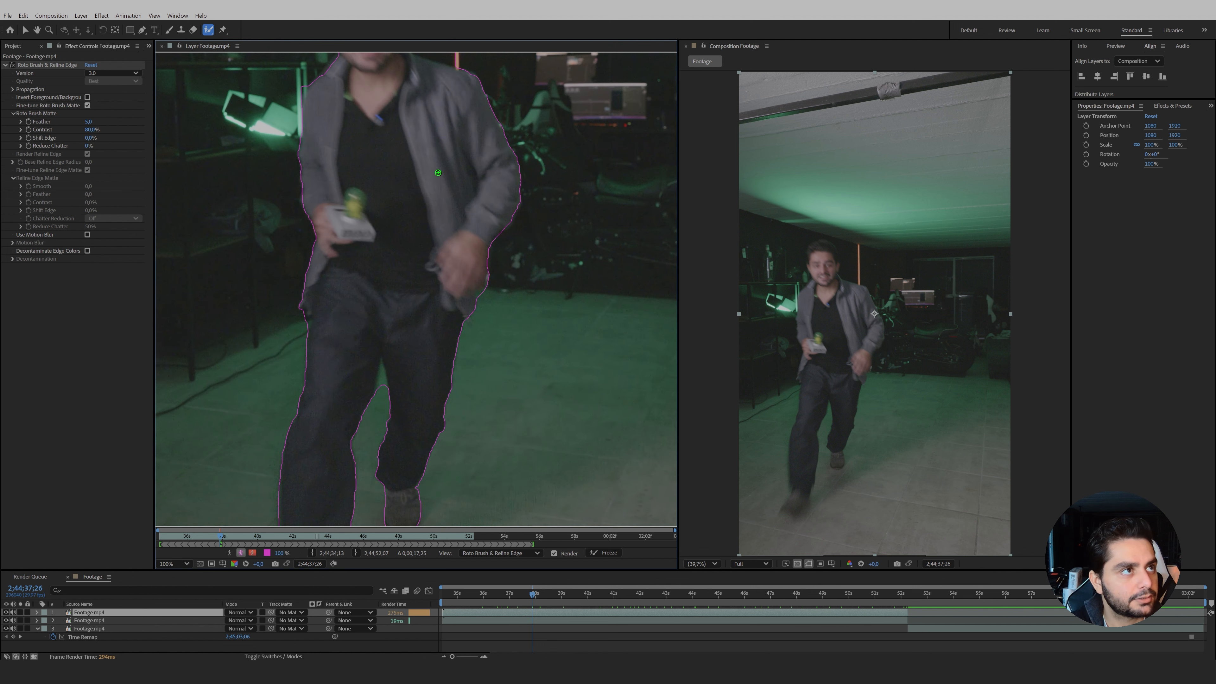
pyautogui.moveTo(306, 68); pyautogui.dragTo(385, 293)
pyautogui.moveTo(410, 245); pyautogui.dragTo(476, 214)
pyautogui.moveTo(450, 513); pyautogui.dragTo(478, 301)
pyautogui.scroll(1, 478, 301)
pyautogui.moveTo(497, 258); pyautogui.dragTo(517, 297)
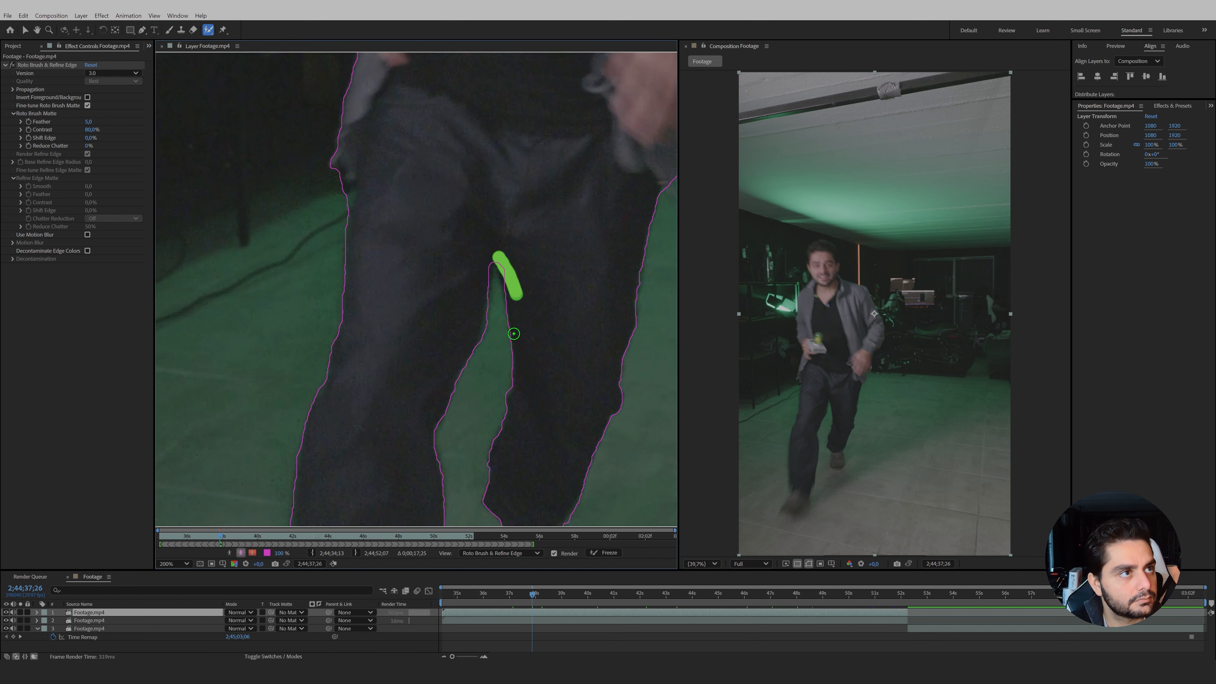
pyautogui.scroll(-1, 416, 288)
pyautogui.moveTo(416, 288); pyautogui.dragTo(408, 187)
# Enable Use Motion Blur for the Roto Brush matte and bring the whole man back into view.
pyautogui.click(87, 234)
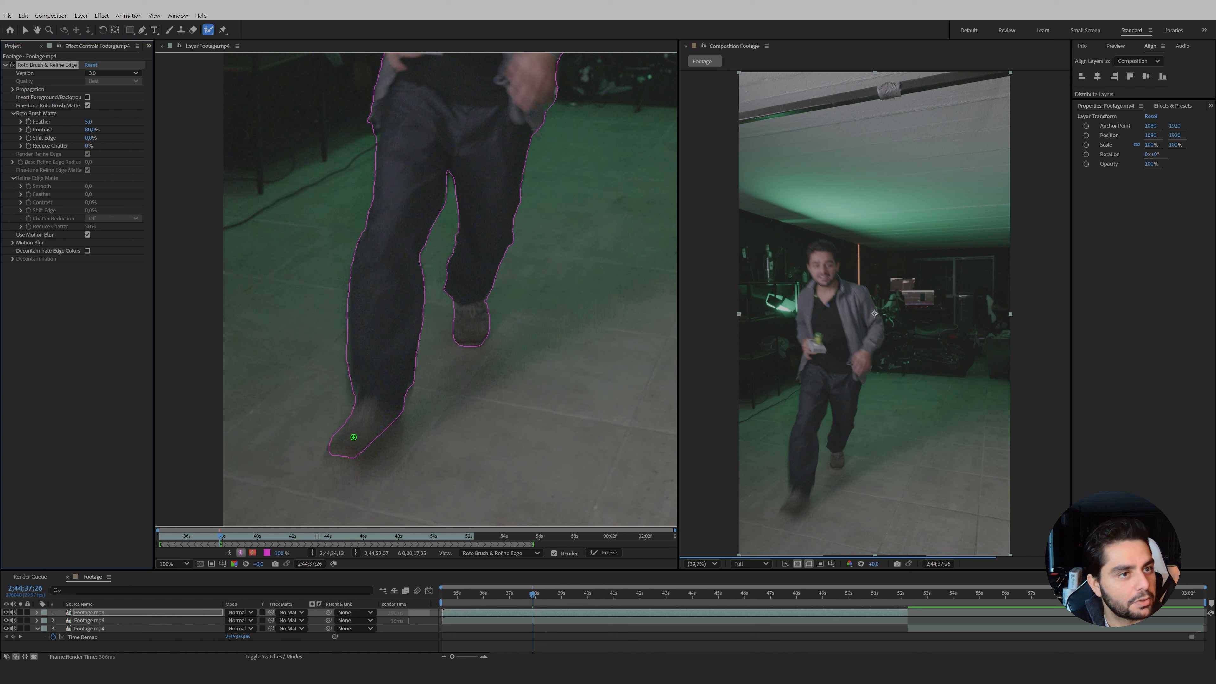
pyautogui.scroll(-2, 398, 421)
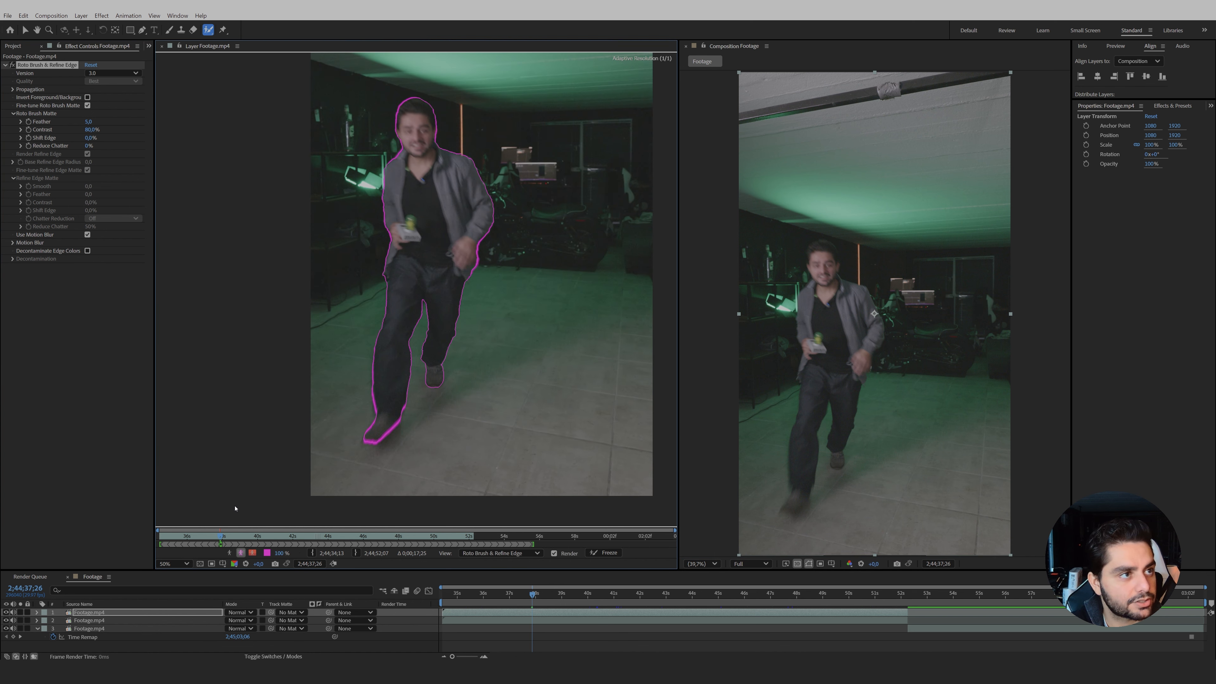
pyautogui.click(174, 563)
pyautogui.click(193, 402)
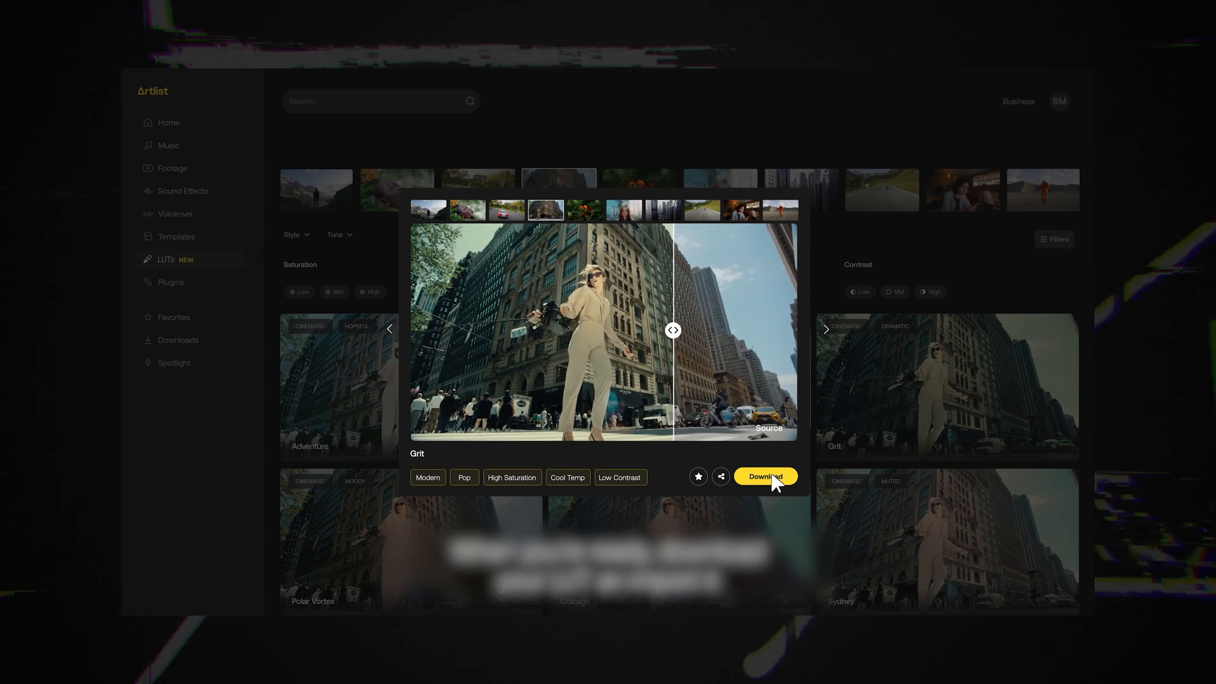
pyautogui.click(771, 476)
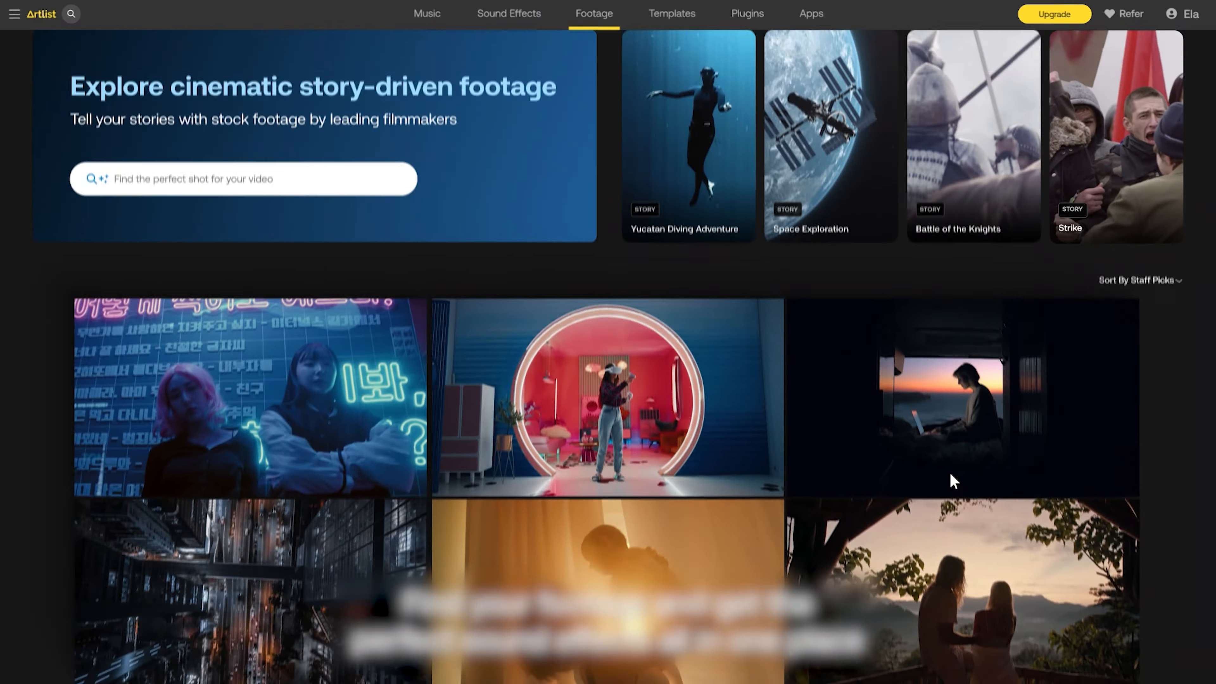
pyautogui.scroll(-6, 949, 472)
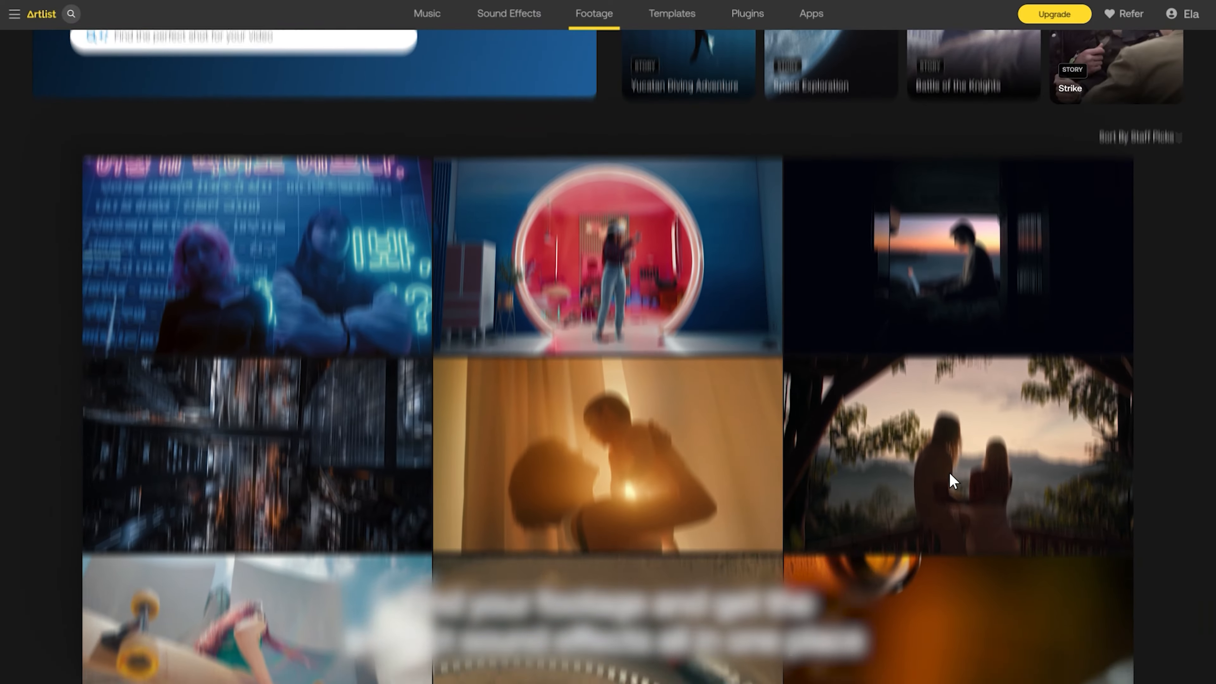
pyautogui.scroll(-2, 816, 436)
pyautogui.click(674, 384)
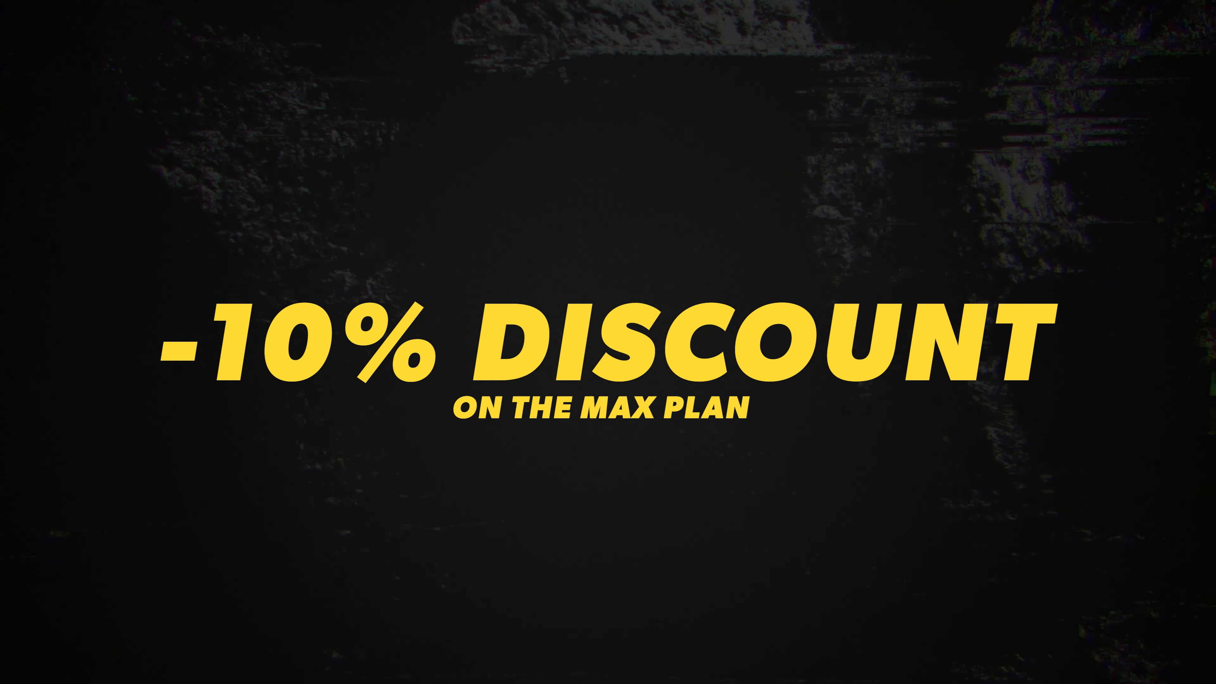
pyautogui.click(174, 126)
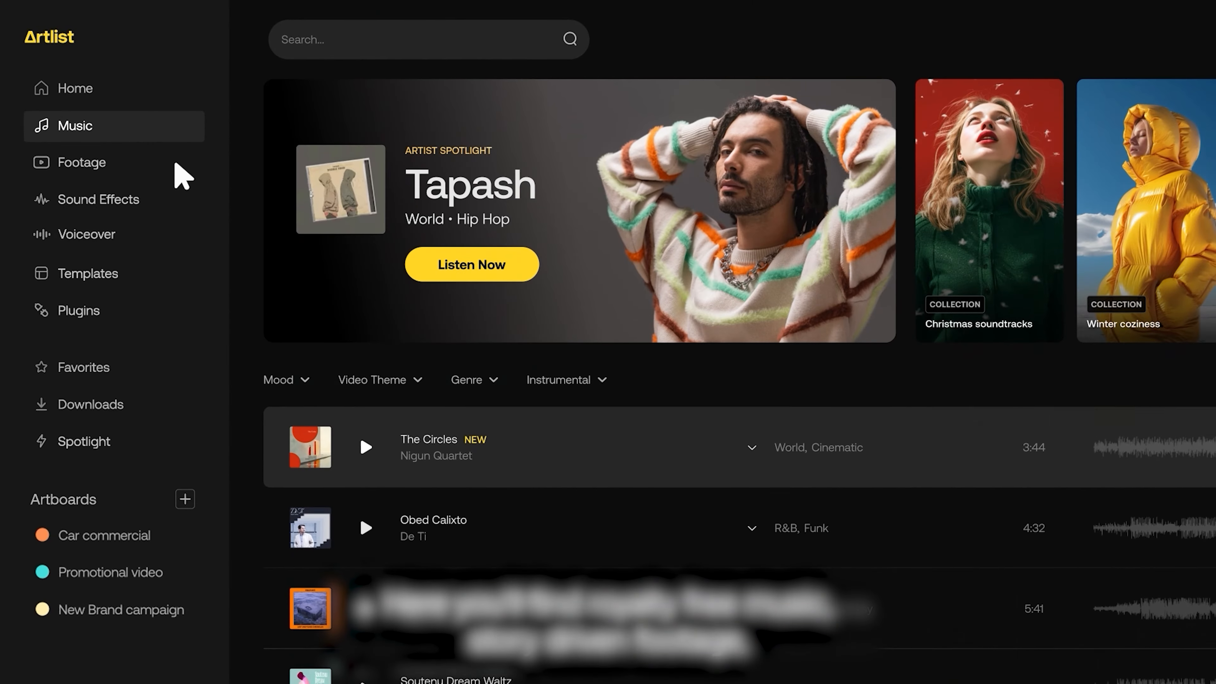
pyautogui.click(175, 162)
pyautogui.click(173, 199)
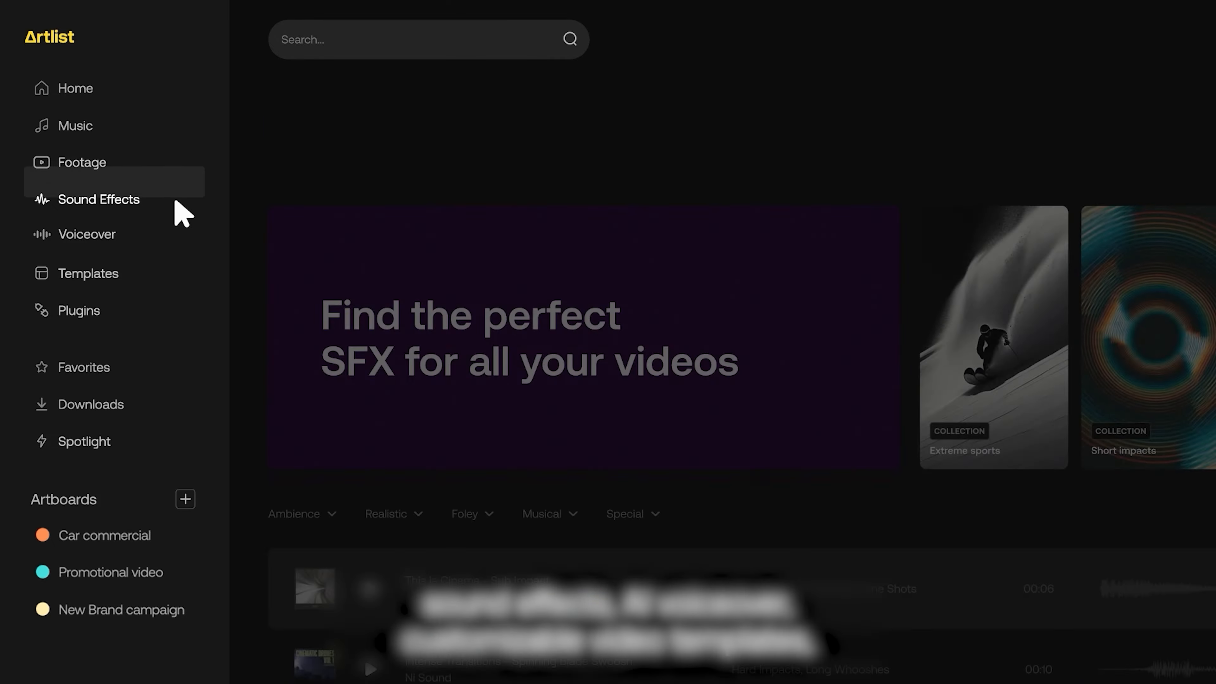
pyautogui.click(174, 233)
pyautogui.click(175, 272)
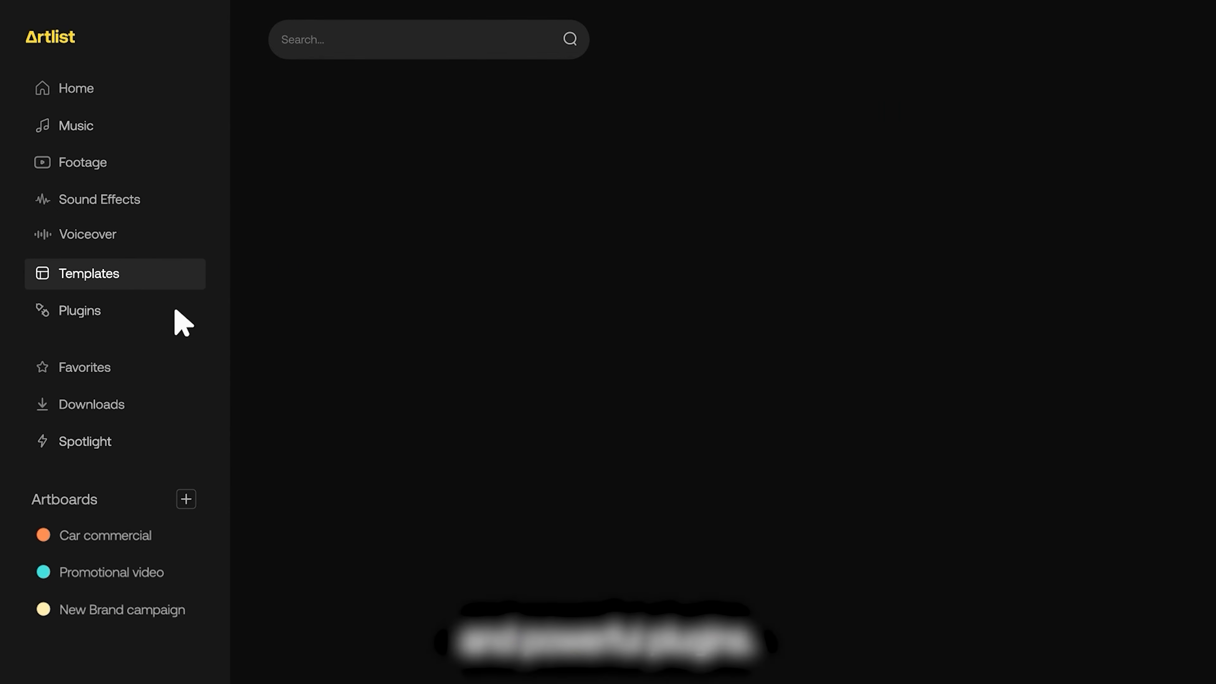
pyautogui.click(174, 306)
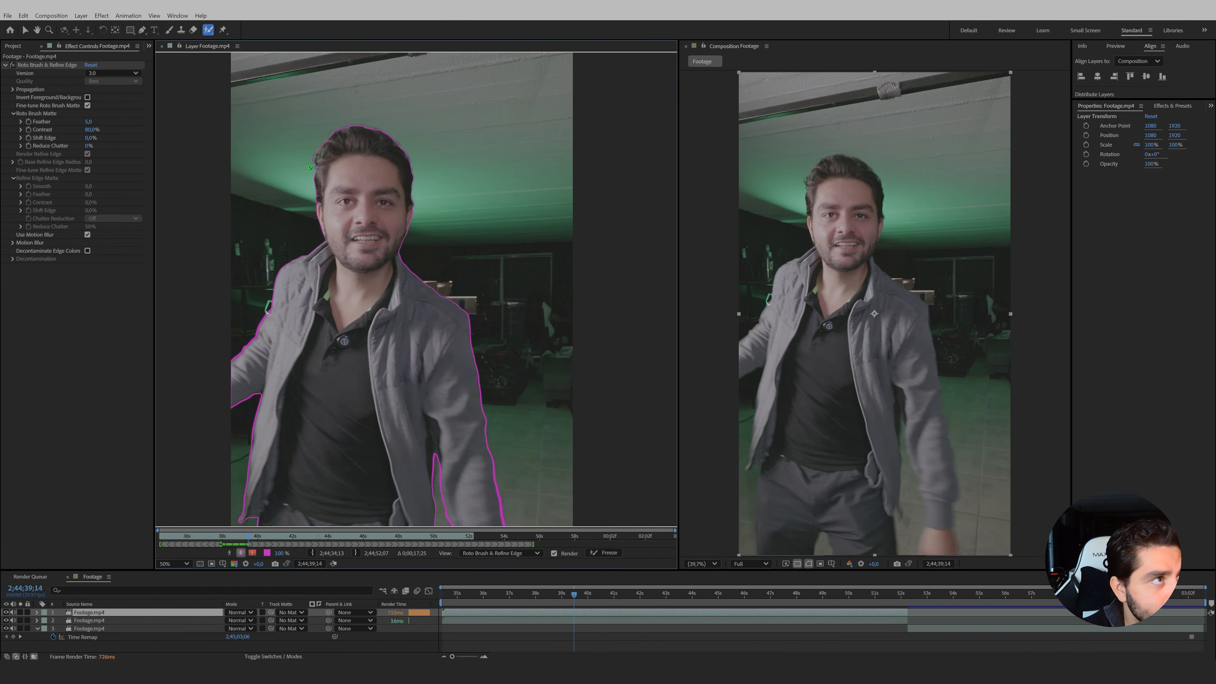
# Switch to the Refine Edge tool for the man's hair at 2;44;39;14 and display the editable brush settings.
pyautogui.scroll(3, 310, 167)
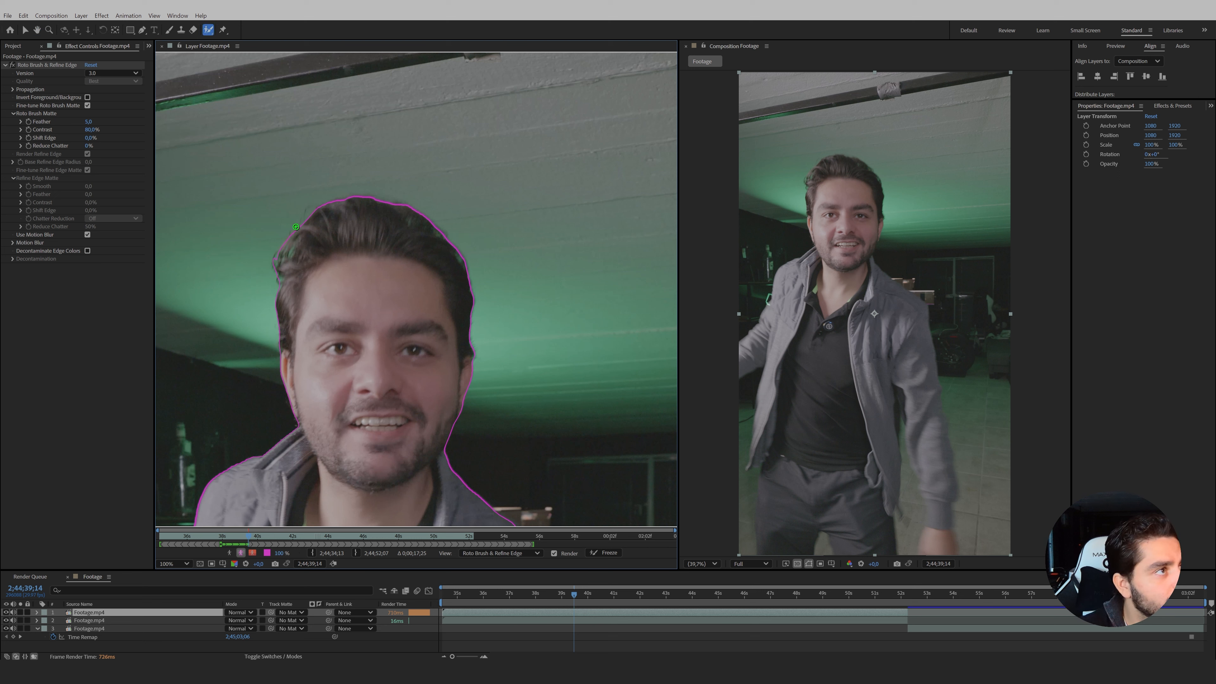
pyautogui.click(207, 30)
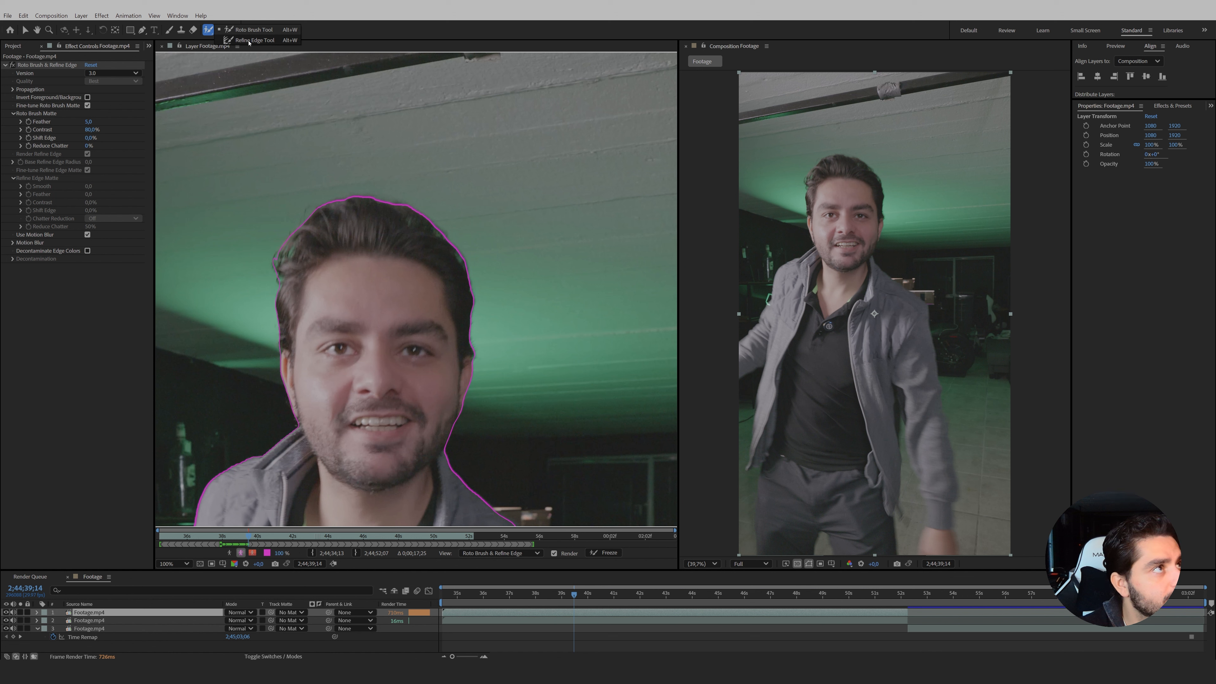
pyautogui.click(249, 41)
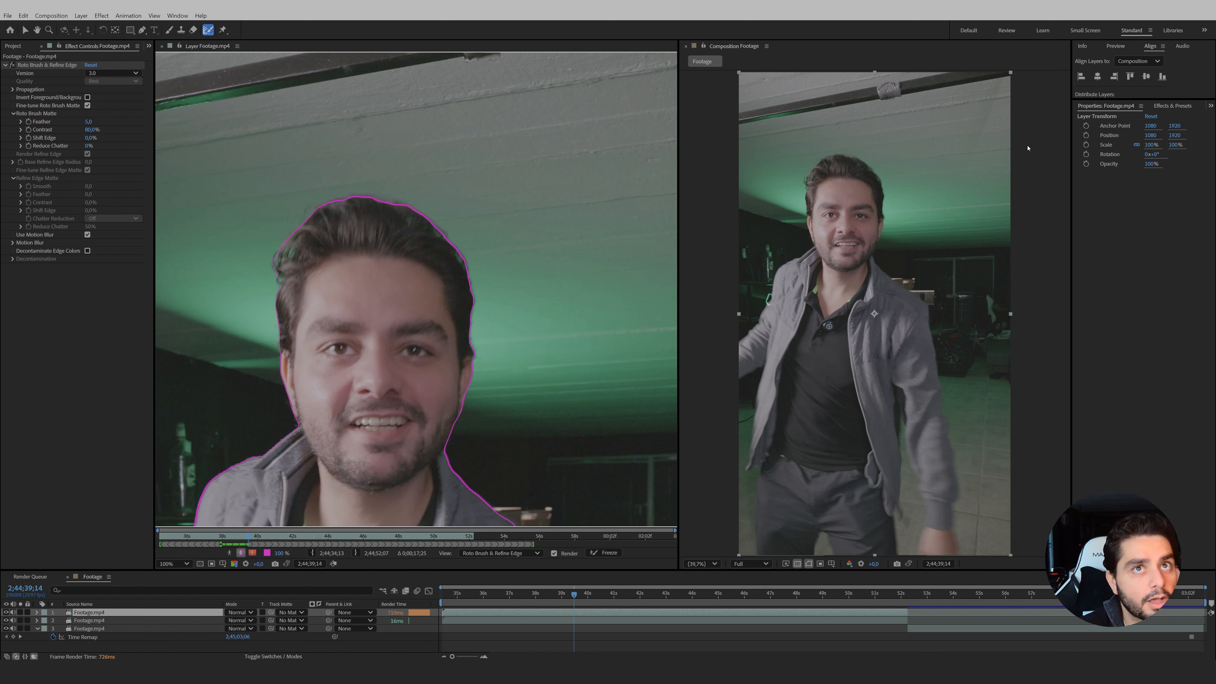
pyautogui.click(1212, 106)
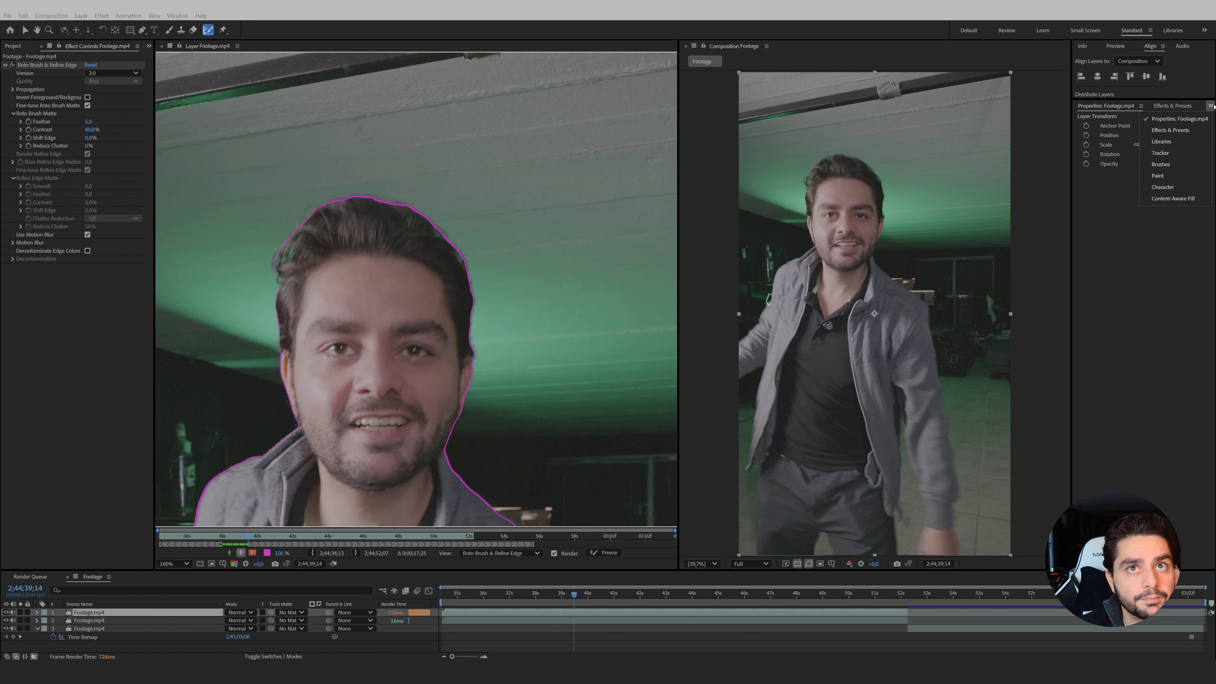
pyautogui.click(1167, 167)
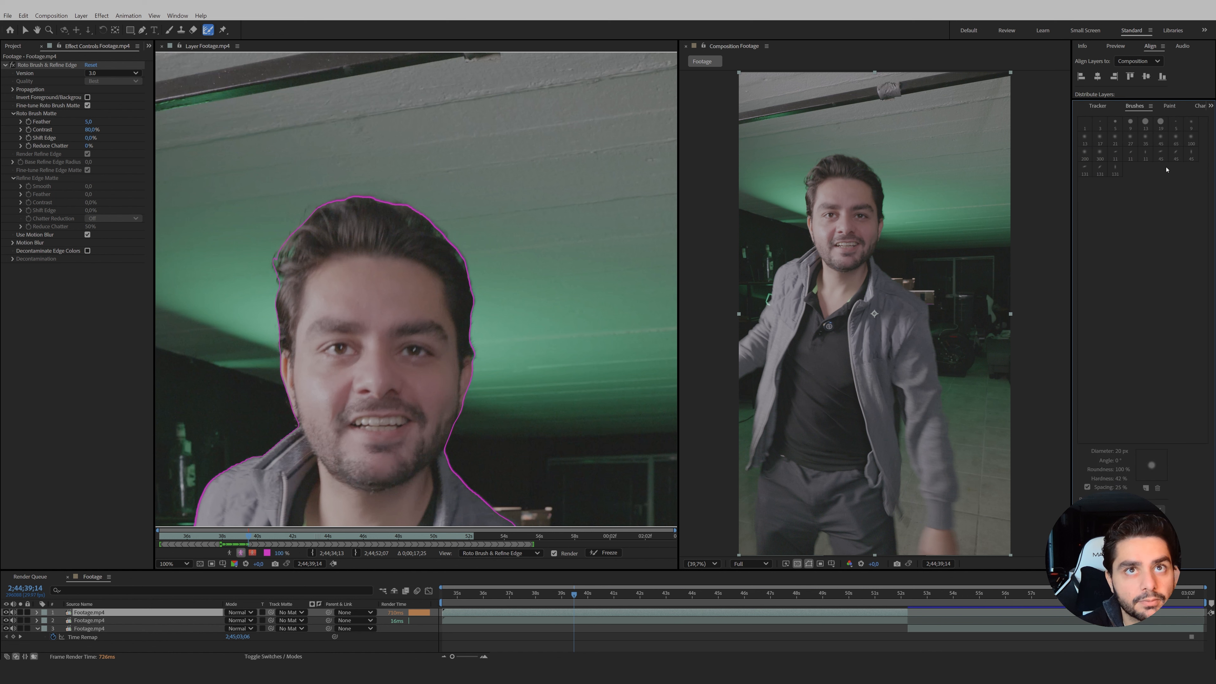
pyautogui.click(170, 30)
pyautogui.click(208, 30)
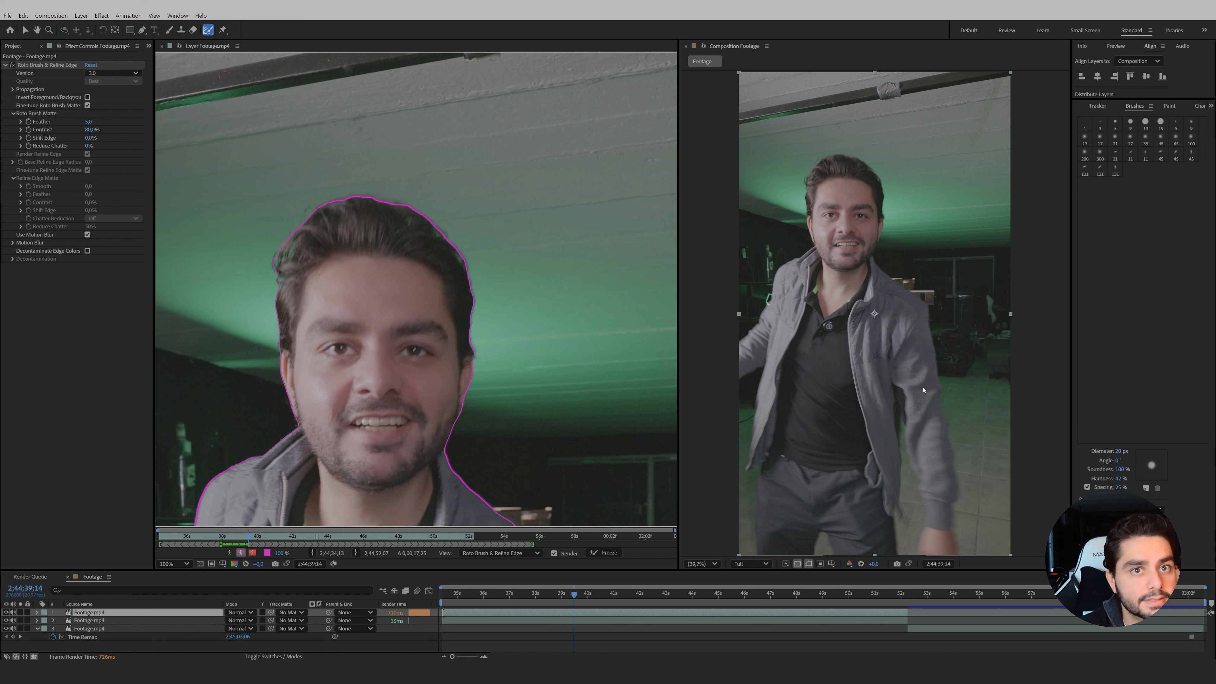
# Enlarge the Refine Edge brush to about 70 px, paint along the man's hairline from ear to ear, and freeze the propagation.
pyautogui.moveTo(1118, 451); pyautogui.dragTo(1139, 453)
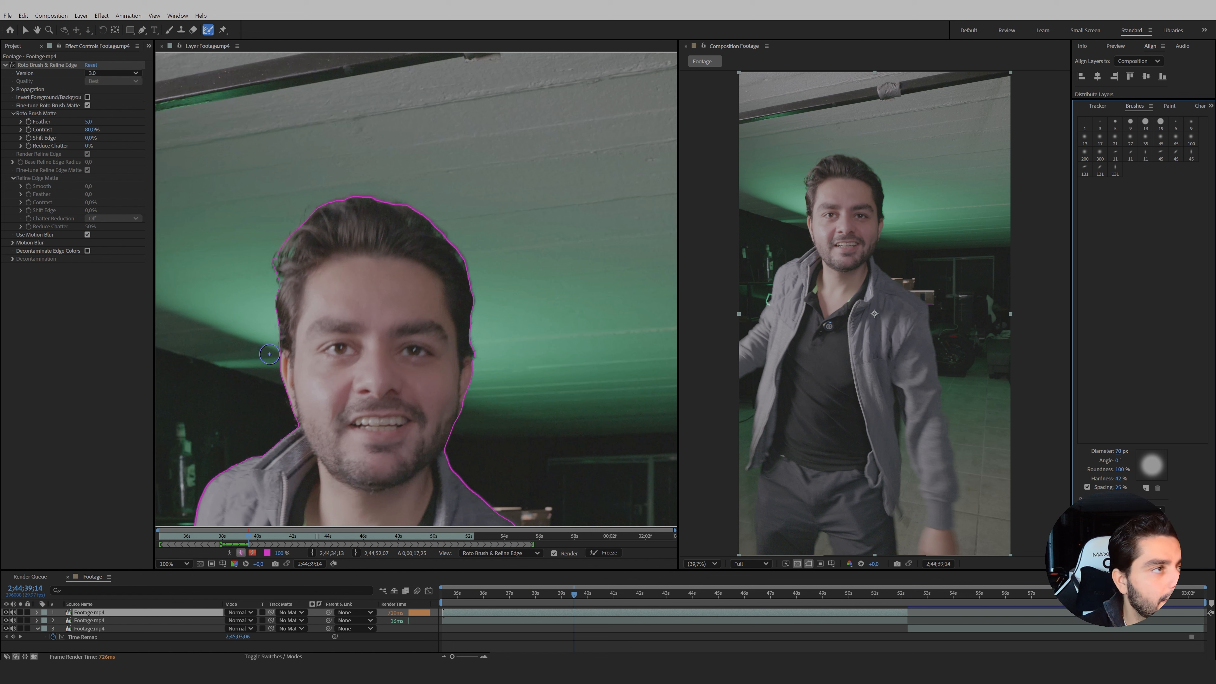
pyautogui.moveTo(279, 343)
pyautogui.mouseDown()
pyautogui.moveTo(280, 259)
pyautogui.moveTo(296, 234)
pyautogui.moveTo(391, 196)
pyautogui.moveTo(459, 247)
pyautogui.moveTo(476, 365)
pyautogui.mouseUp()
pyautogui.press(',')
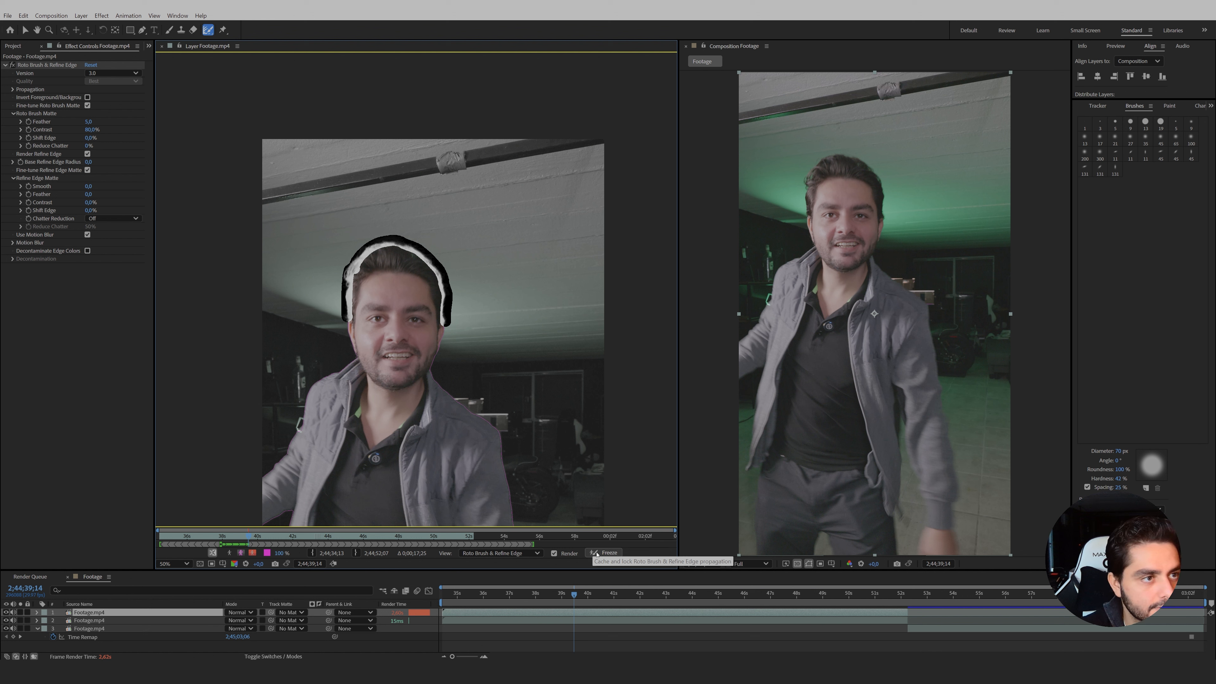
pyautogui.click(606, 553)
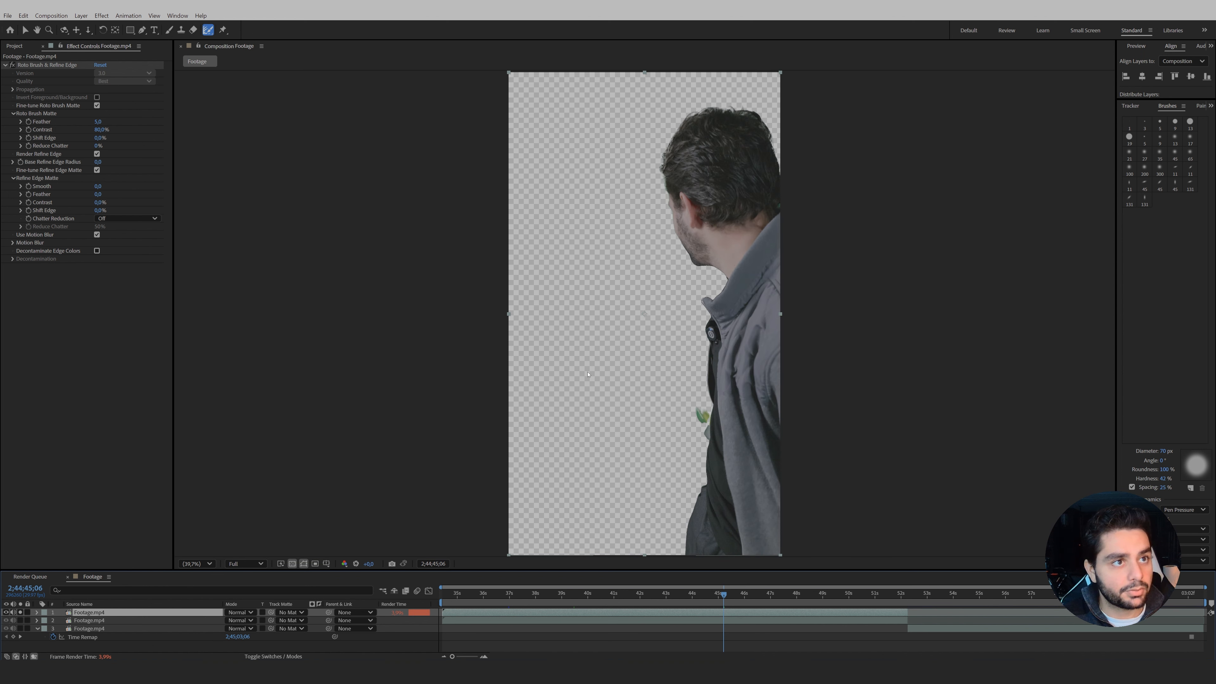
# Set the Roto Brush Matte feather to 25 at 2;44;47;07, checking the jacket and collar edges up close.
pyautogui.click(776, 596)
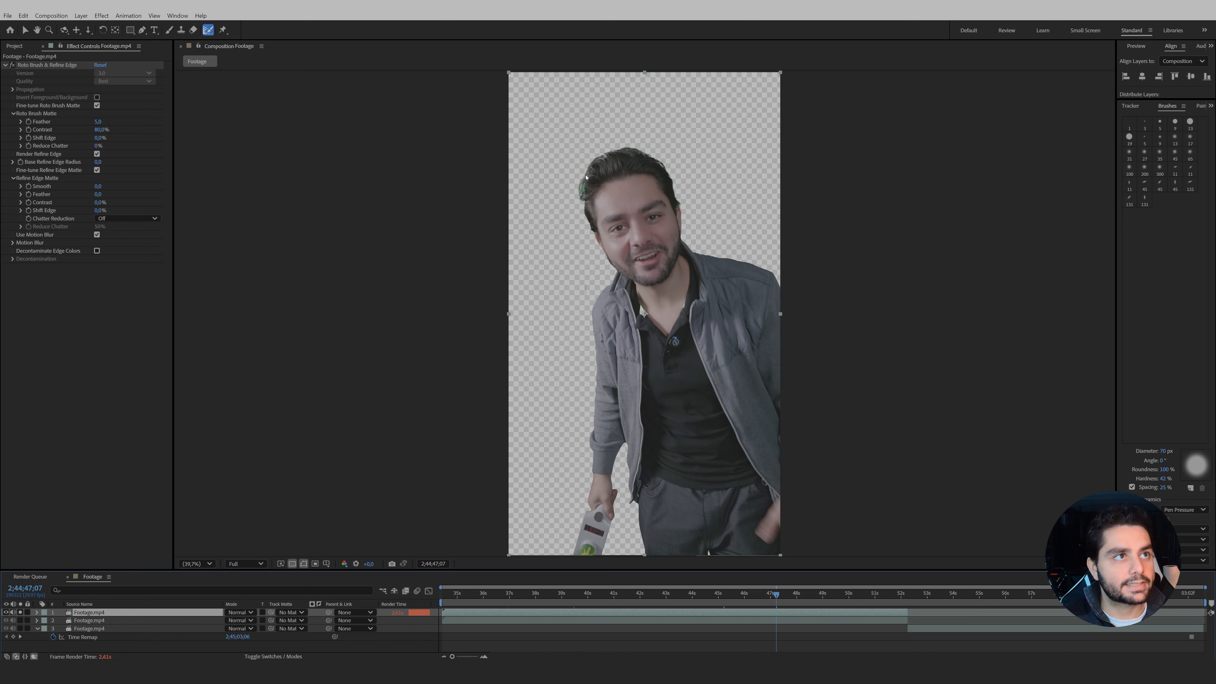
pyautogui.scroll(3, 585, 177)
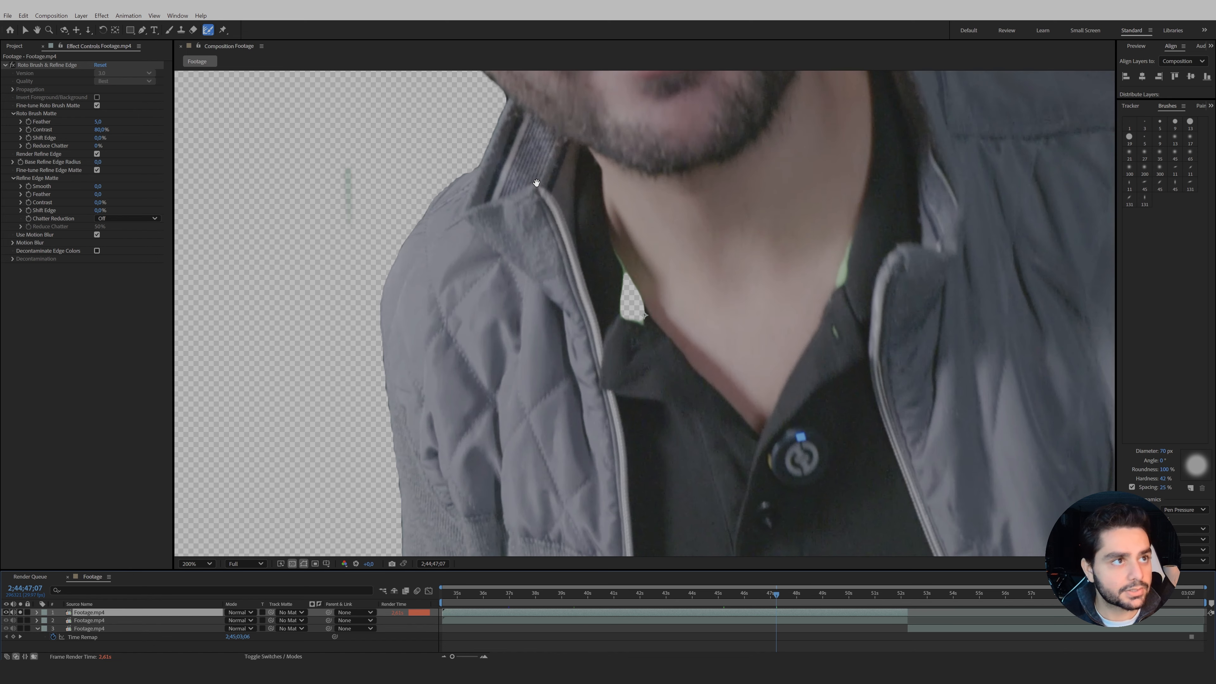
pyautogui.moveTo(537, 183)
pyautogui.mouseDown()
pyautogui.moveTo(698, 269)
pyautogui.moveTo(707, 304)
pyautogui.mouseUp()
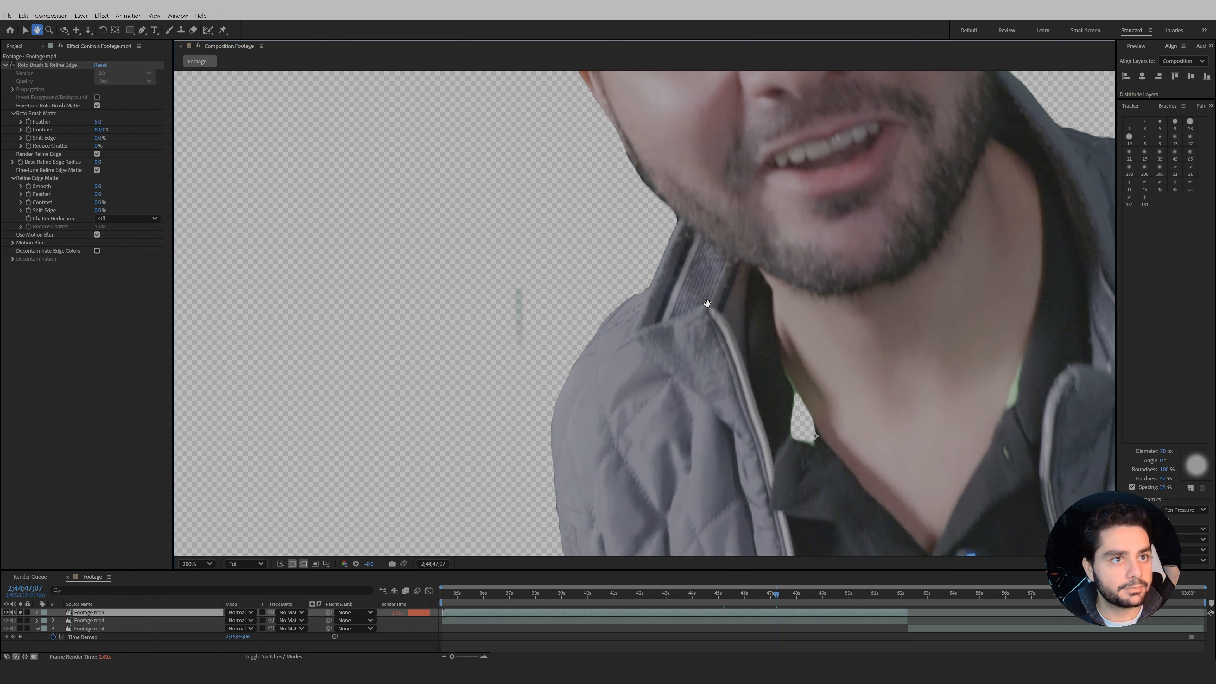
pyautogui.click(105, 122)
pyautogui.write('25')
pyautogui.press('Return')
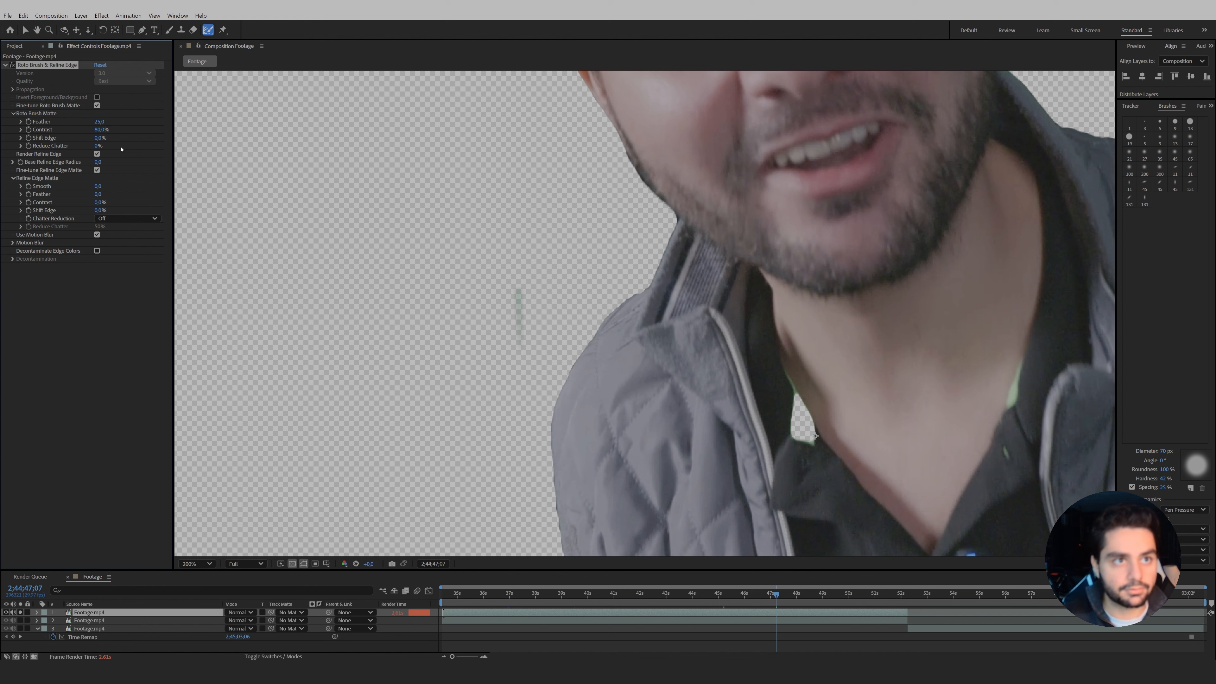
pyautogui.press('Return')
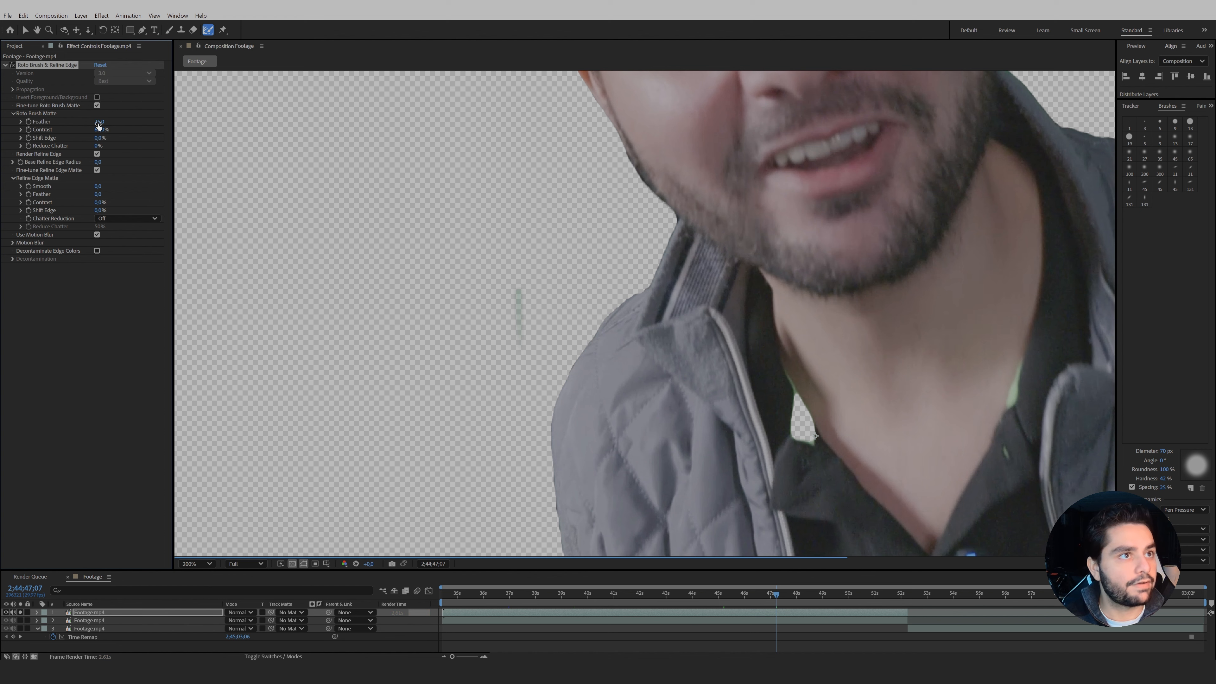
# Inspect the green fringe in the man's hair and apply the Keylight effect to the top Footage.mp4 layer.
pyautogui.scroll(-1, 570, 91)
pyautogui.moveTo(567, 76); pyautogui.dragTo(591, 246)
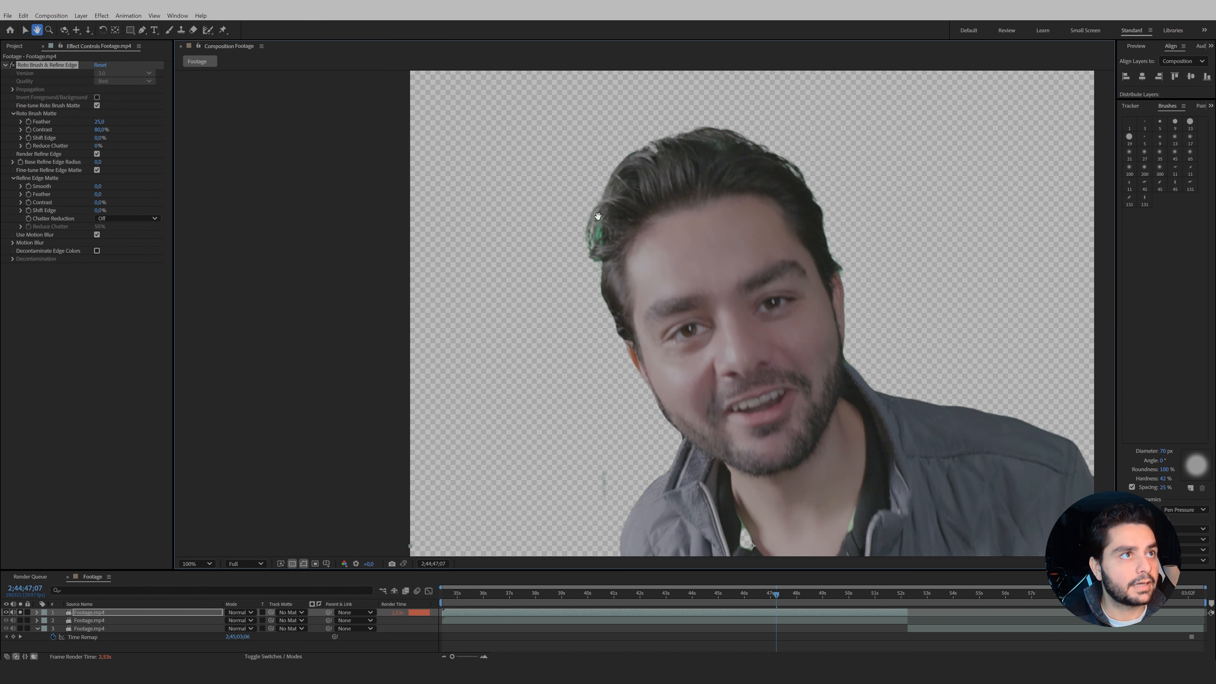
pyautogui.scroll(1, 587, 217)
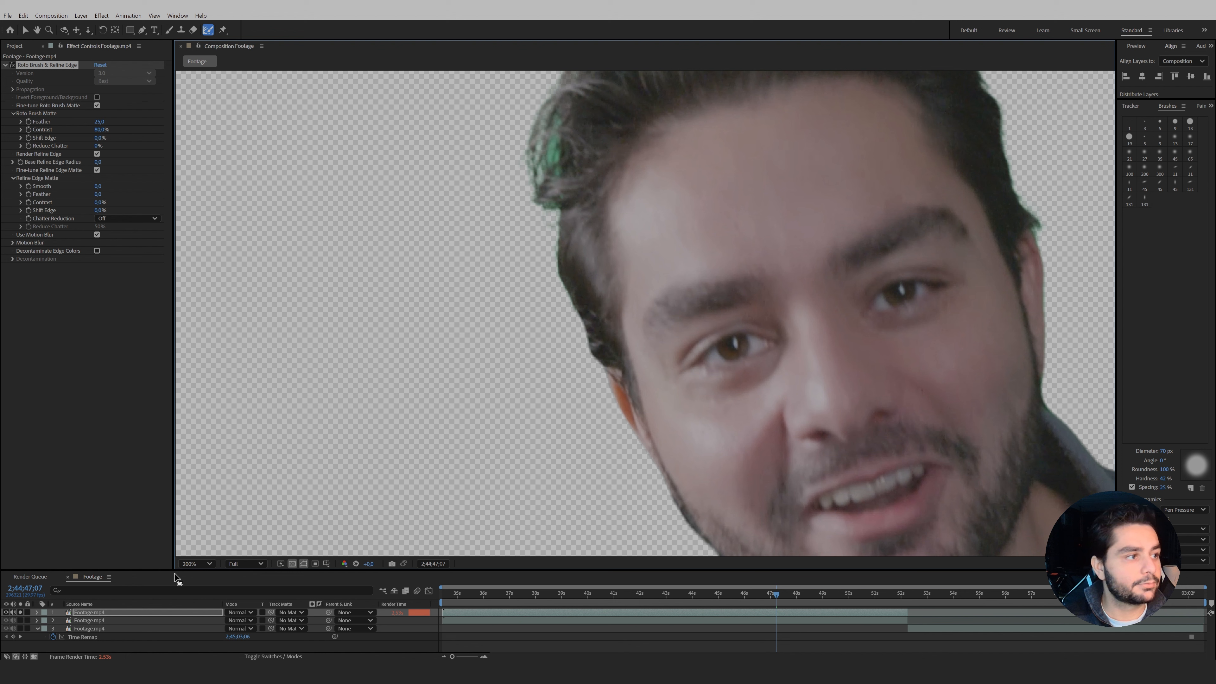
pyautogui.click(133, 613)
pyautogui.hotkey('ctrl', 'space')
pyautogui.write('keylight')
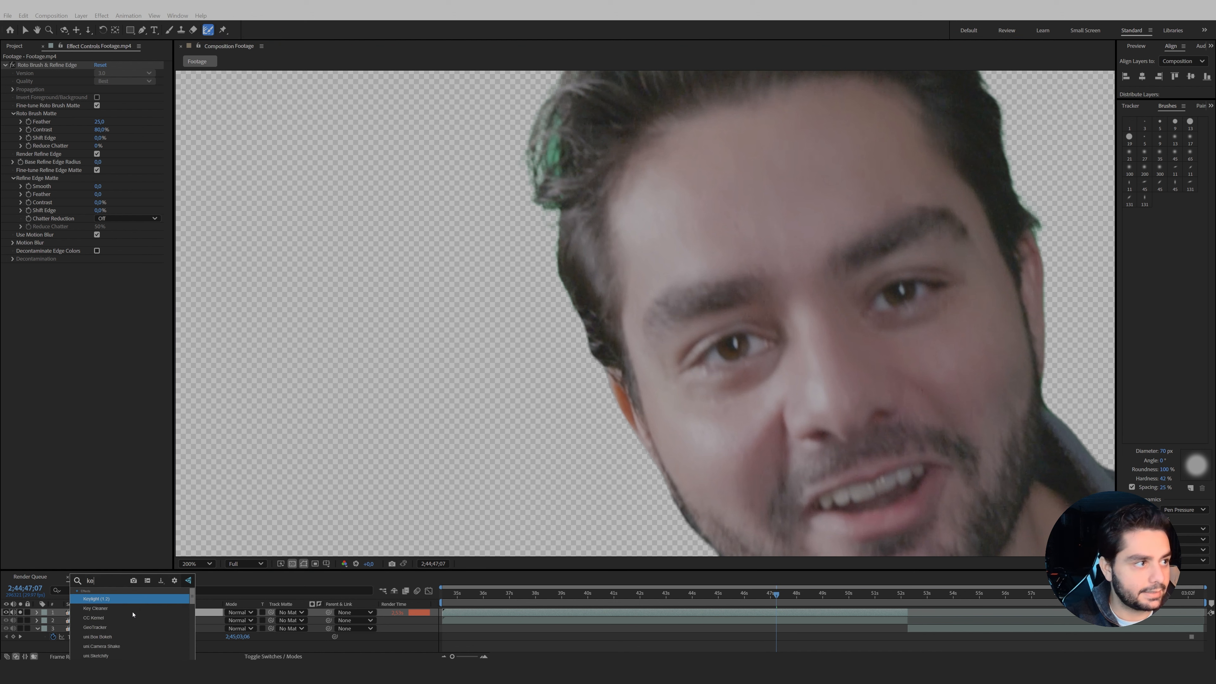
pyautogui.press('Return')
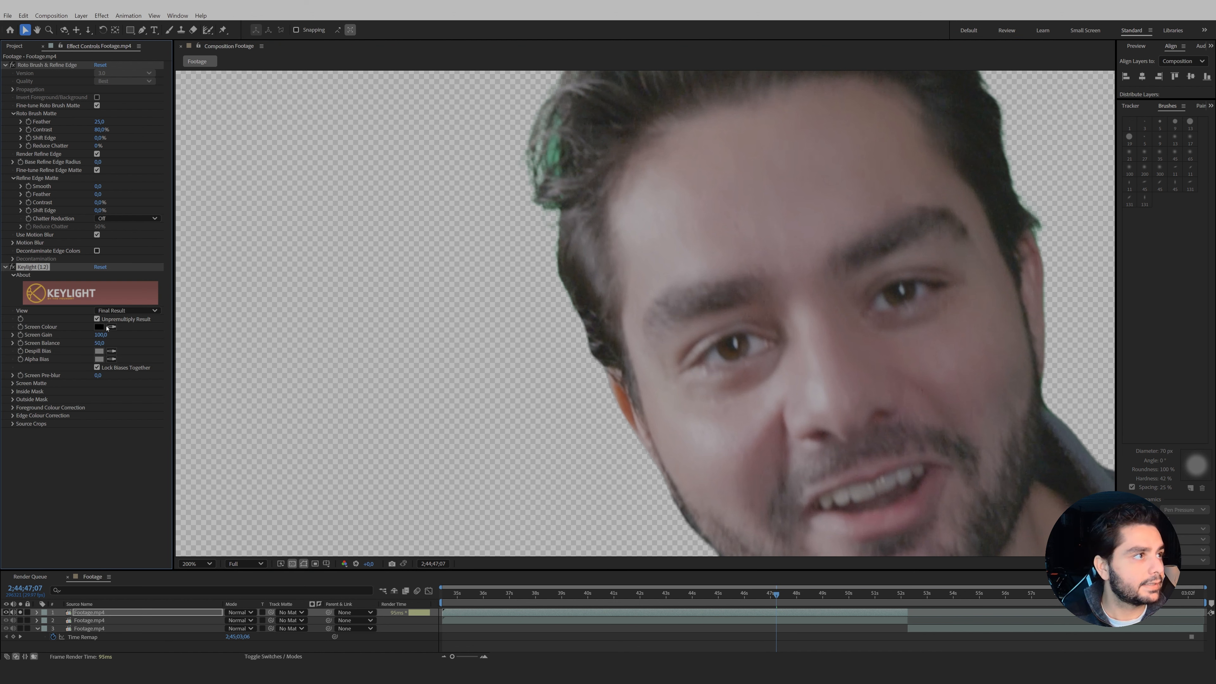
# Sample the green fringe in the hair as Keylight's Screen Colour and shift it to a brighter, more saturated green.
pyautogui.click(111, 327)
pyautogui.click(560, 153)
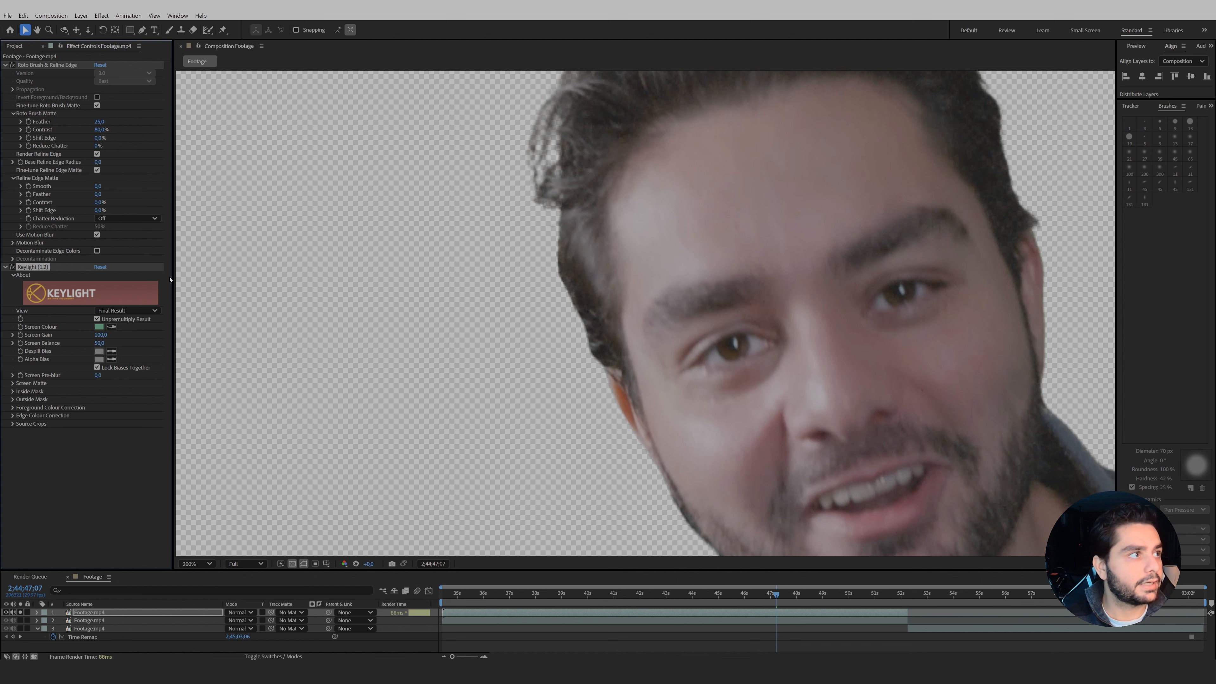
pyautogui.click(99, 327)
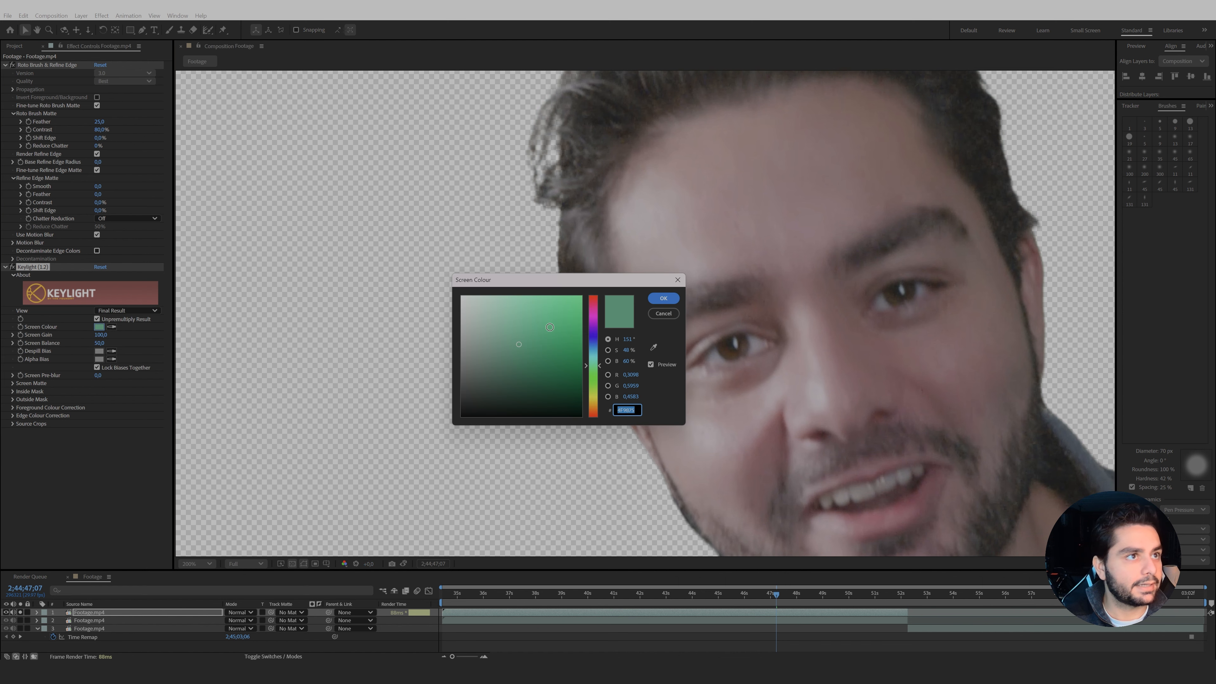
pyautogui.click(547, 324)
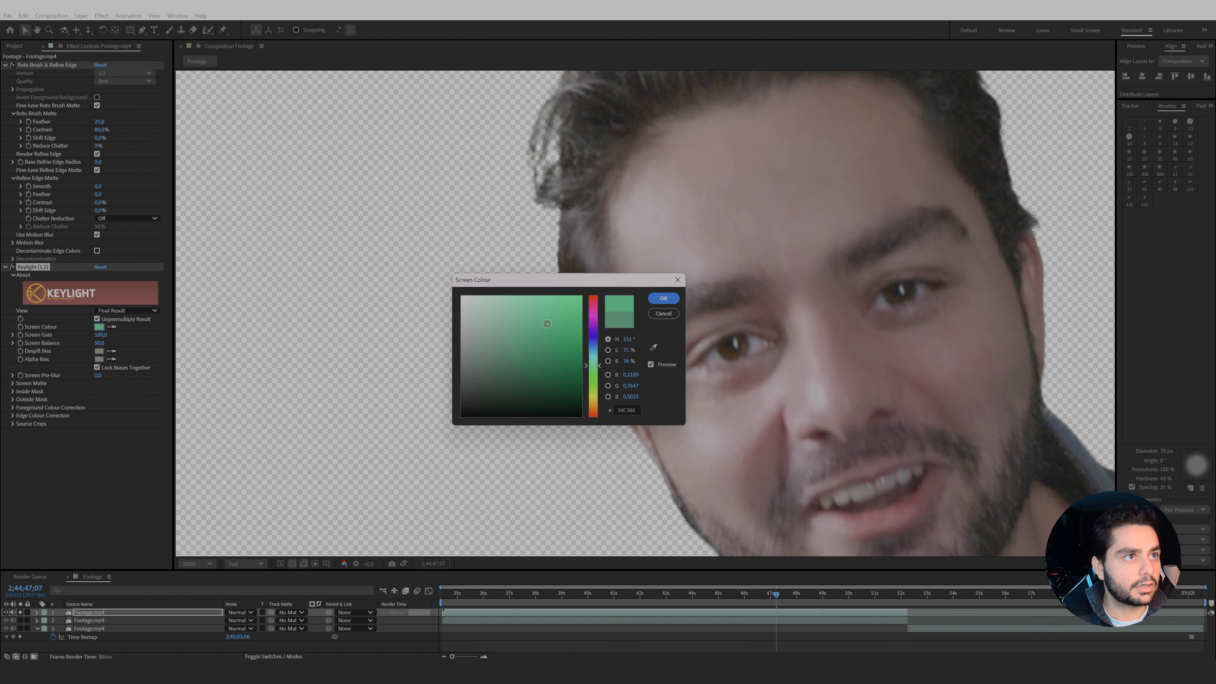
pyautogui.click(663, 299)
# Examine the keyed cutout around the head and collar, and check it at other times up to 2;44;52;07.
pyautogui.scroll(-2, 661, 302)
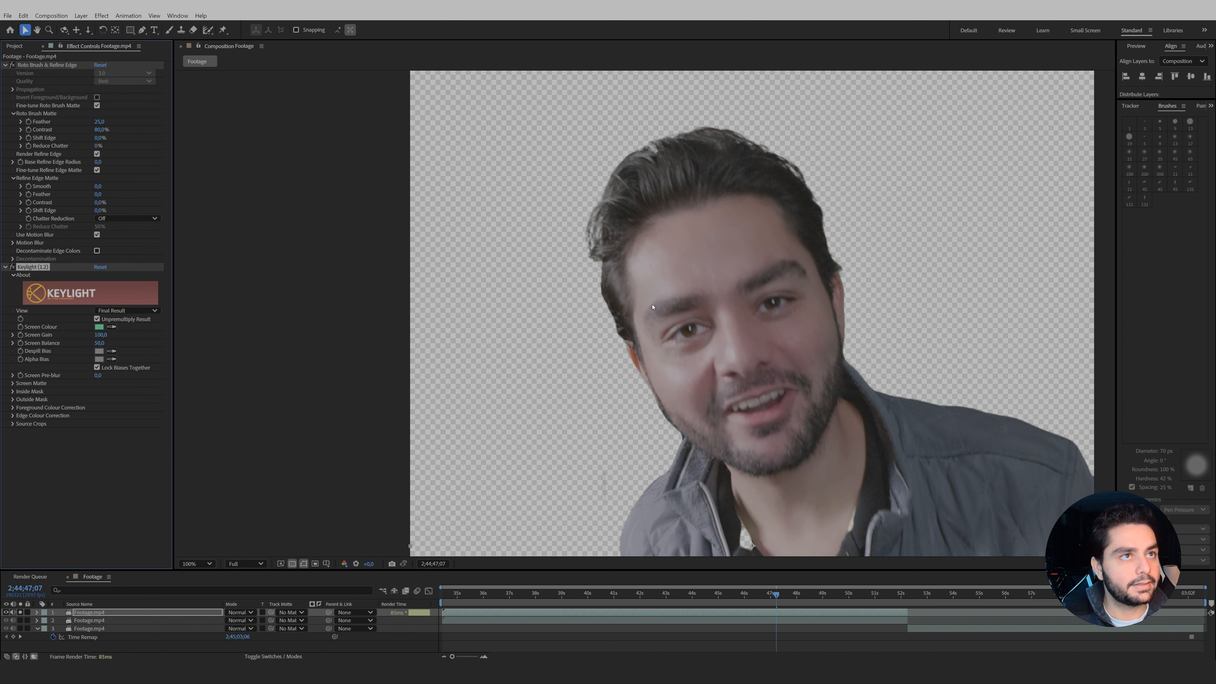
pyautogui.scroll(-2, 550, 309)
pyautogui.scroll(1, 671, 325)
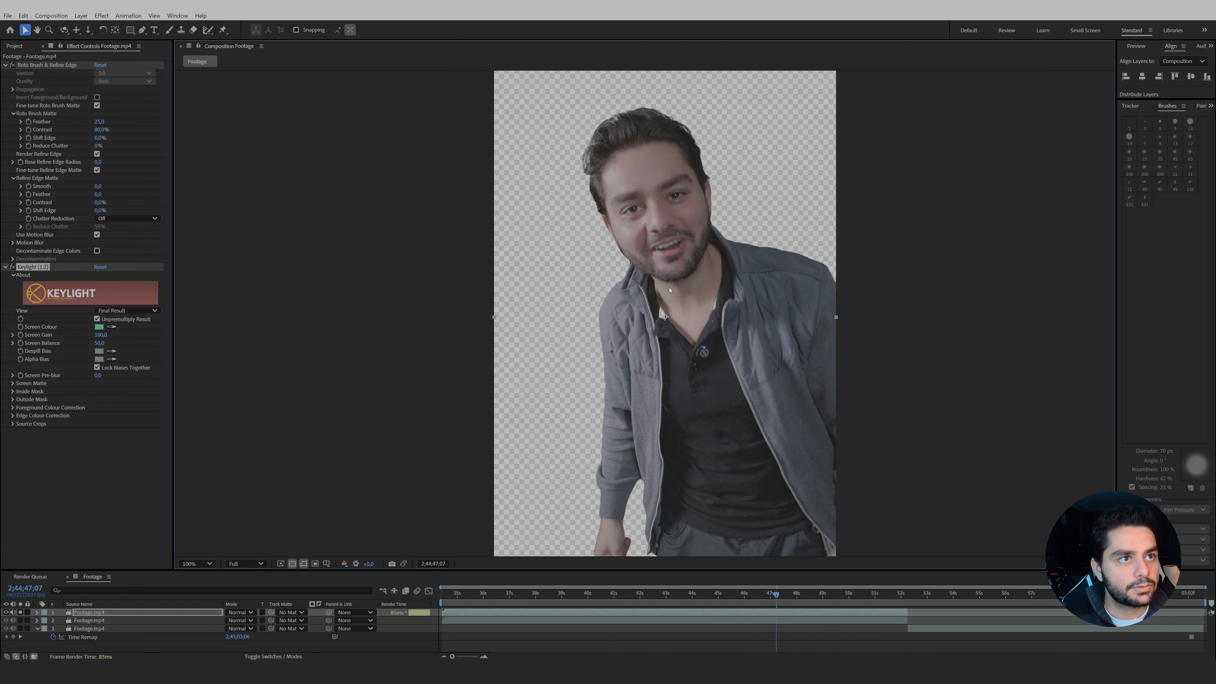
pyautogui.scroll(3, 671, 324)
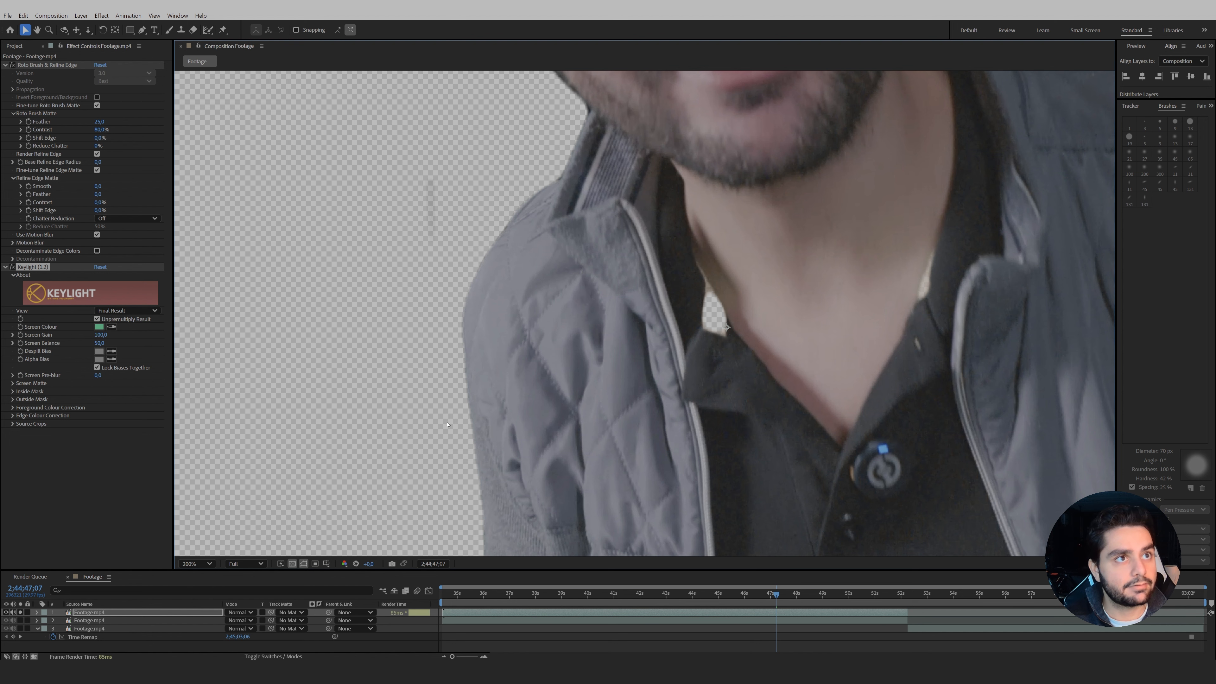
pyautogui.scroll(-2, 613, 455)
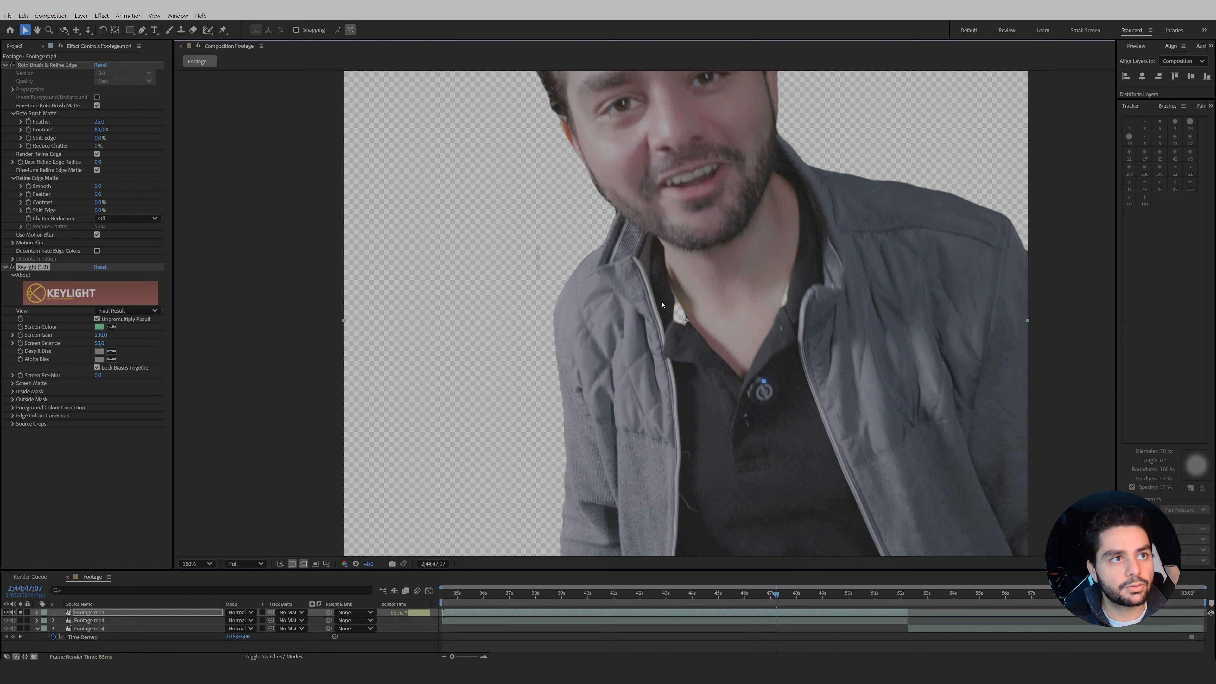
pyautogui.scroll(-1, 637, 355)
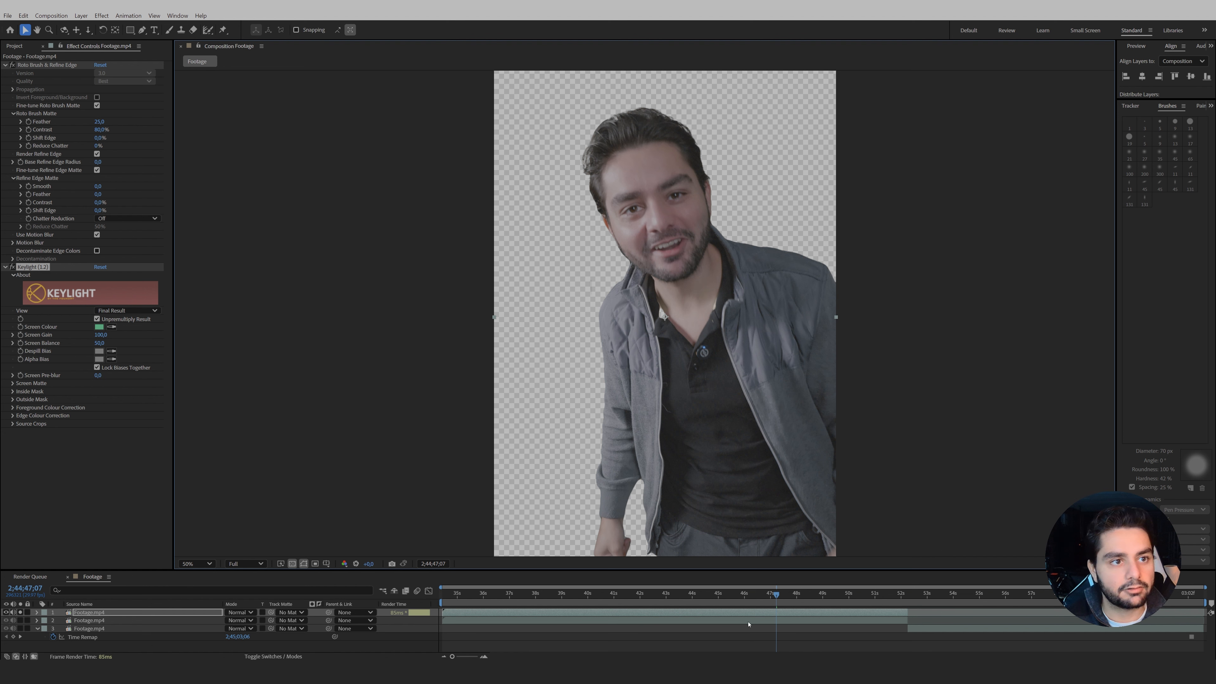
pyautogui.click(736, 603)
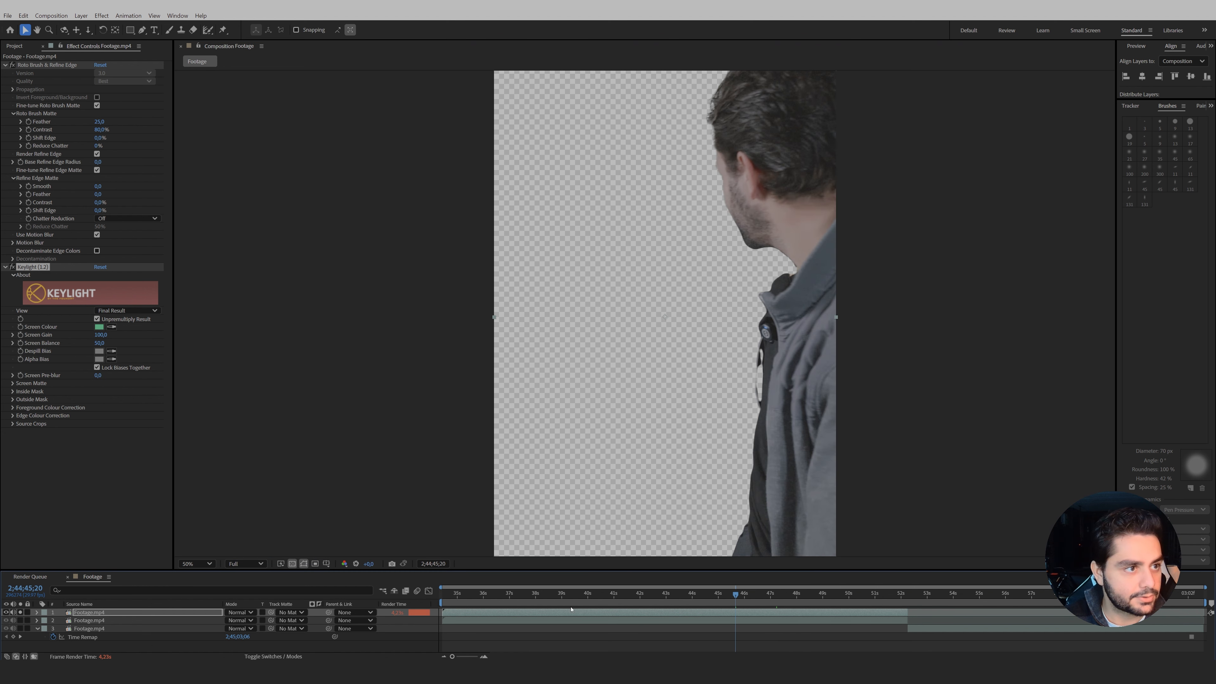
pyautogui.click(907, 594)
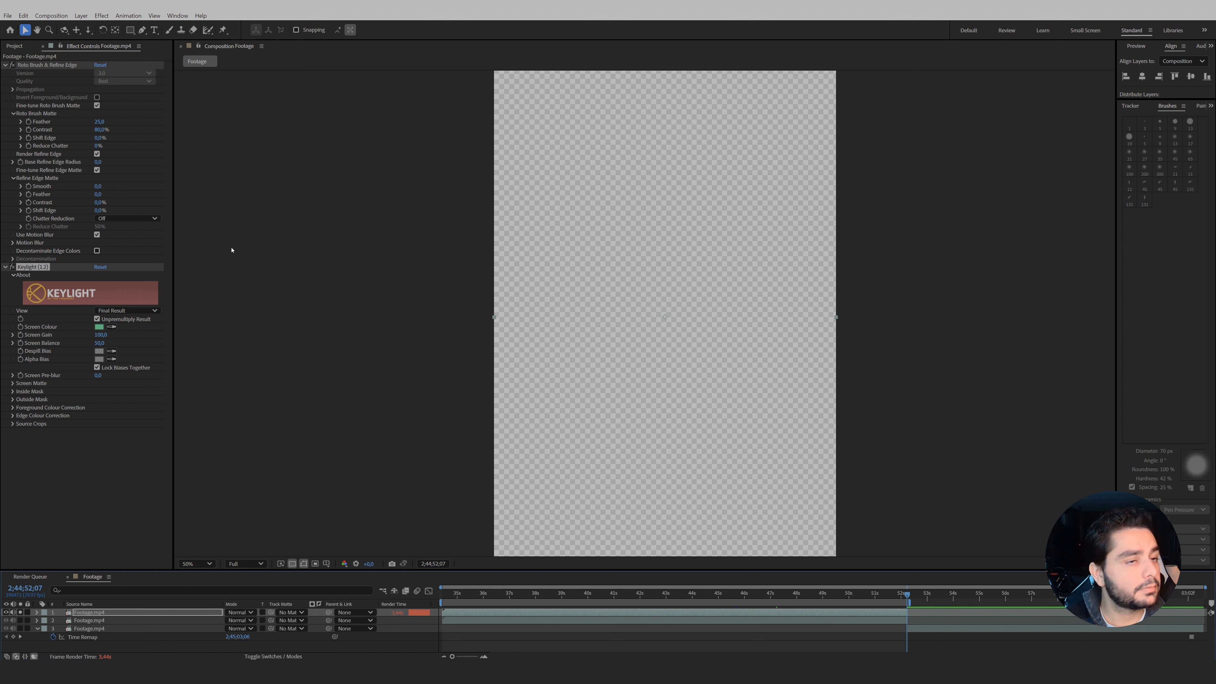
# Add the Footage composition to the render queue and set its output module to High Quality with Alpha.
pyautogui.click(51, 15)
pyautogui.click(68, 100)
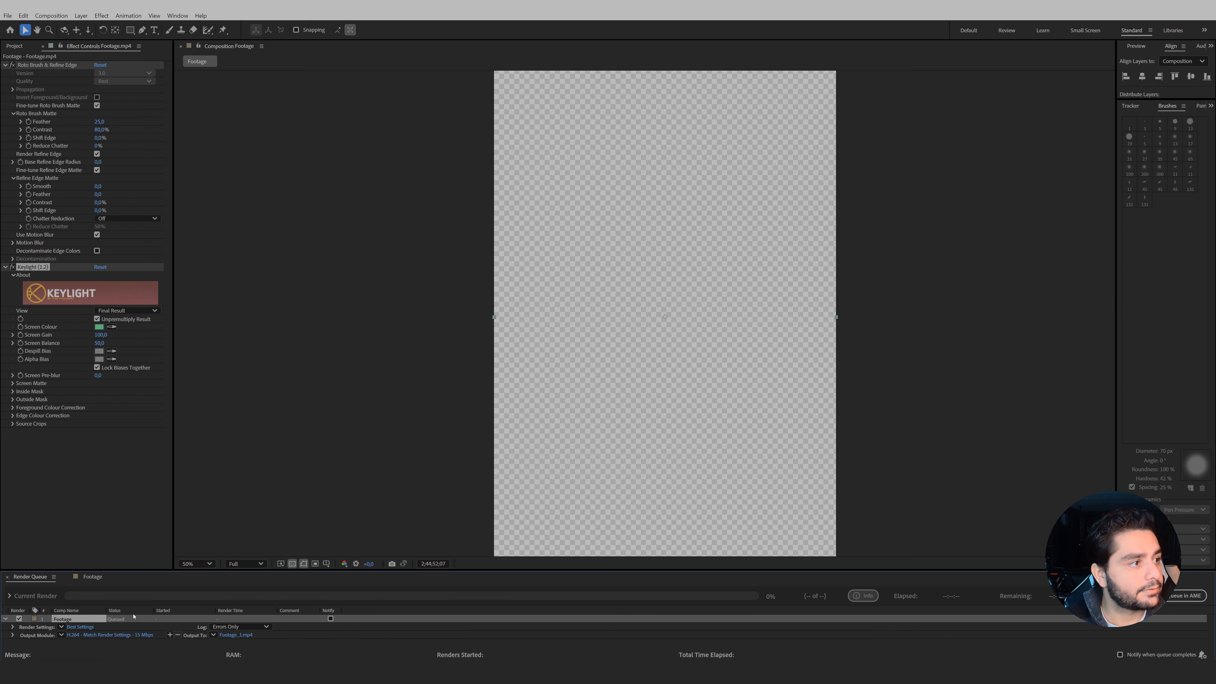
pyautogui.moveTo(138, 571); pyautogui.dragTo(129, 495)
pyautogui.click(61, 560)
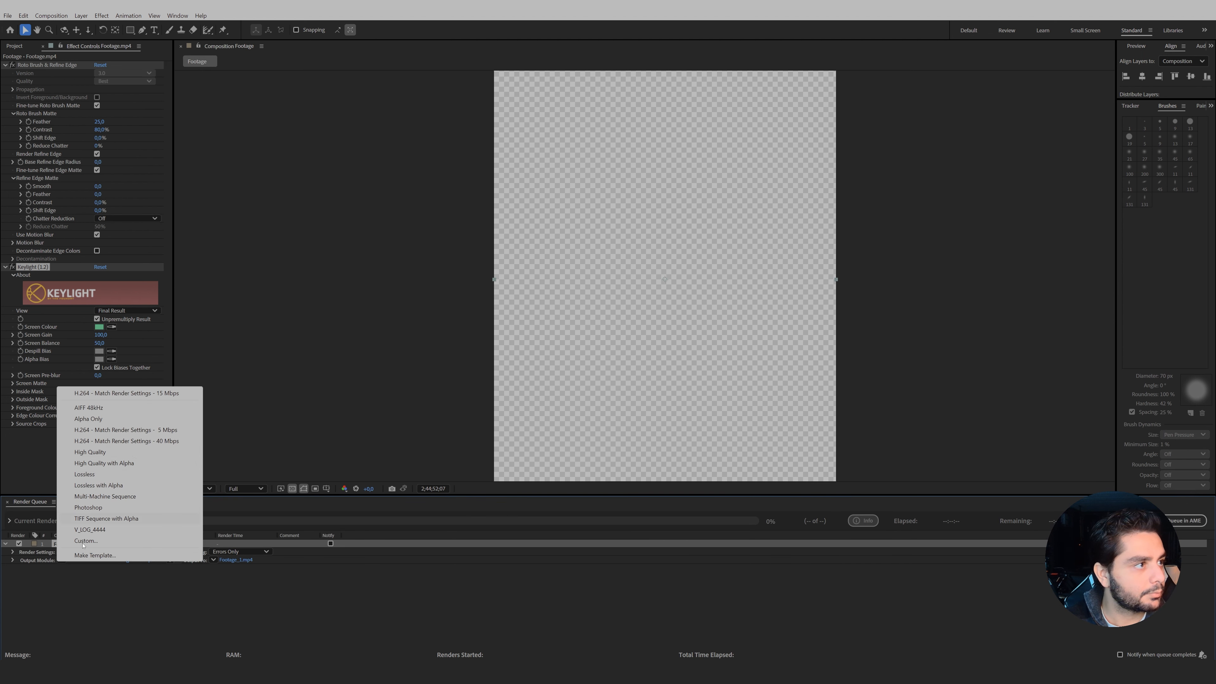
pyautogui.click(104, 463)
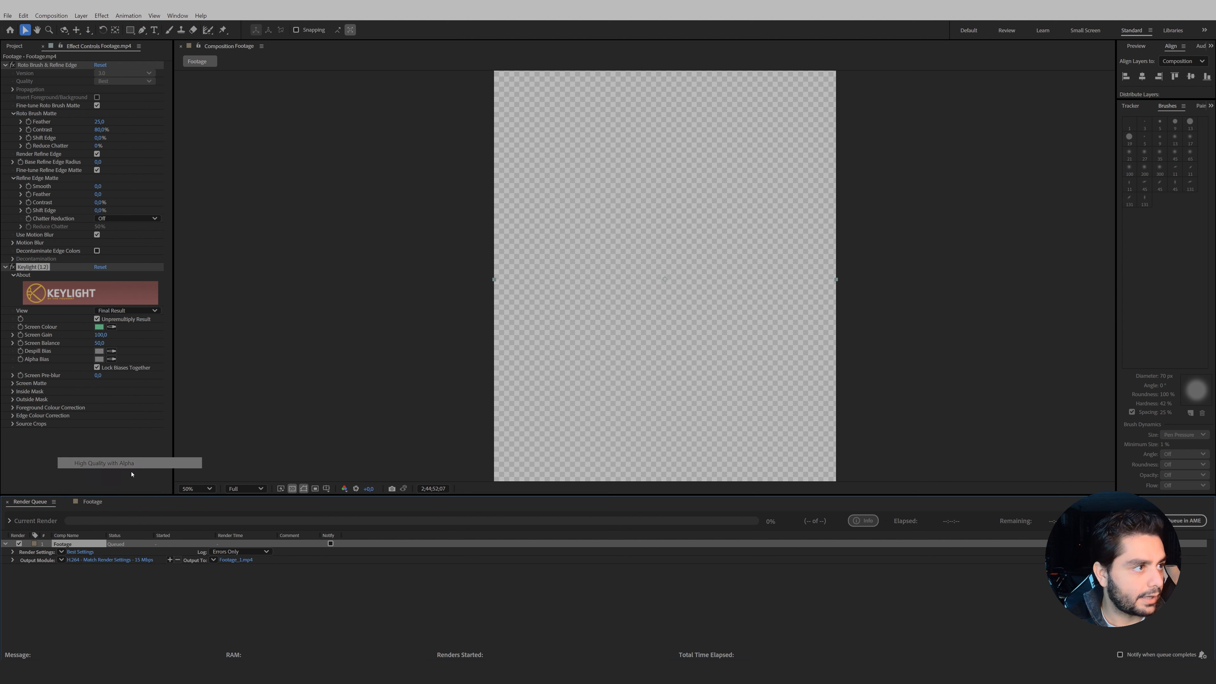
# Confirm QuickTime output with RGB + Alpha channels and the Apple ProRes 4444 codec, and render the composition to Alpha_roto.mov.
pyautogui.click(92, 559)
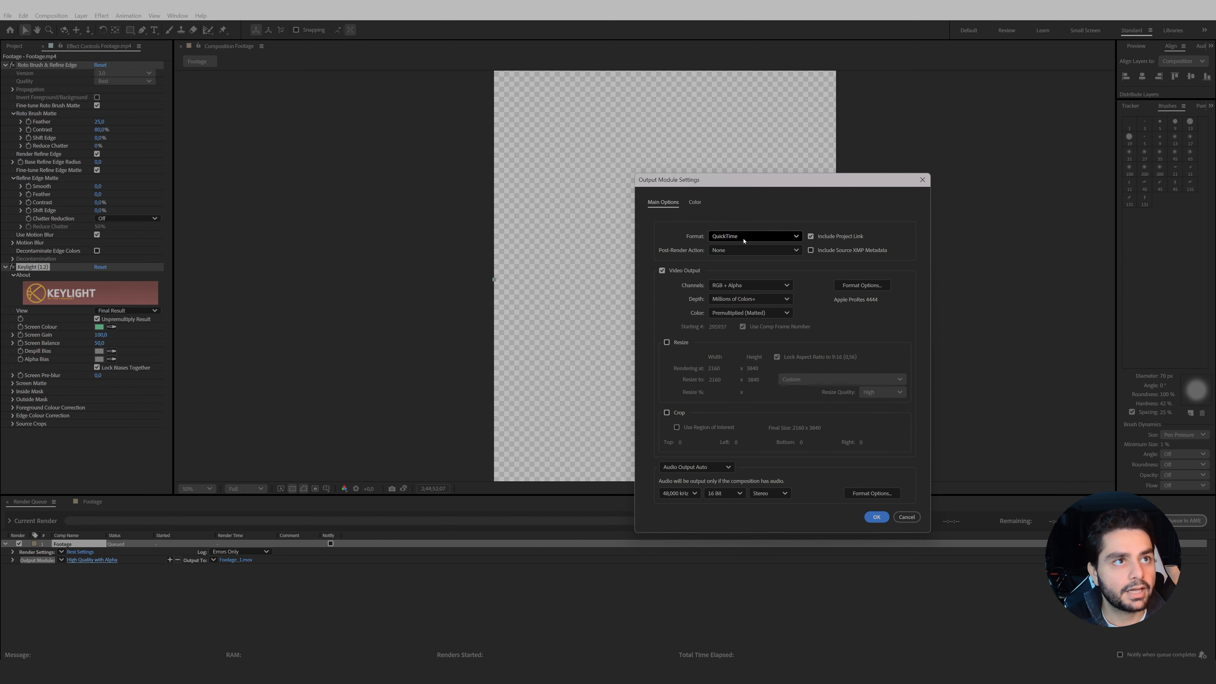
pyautogui.click(876, 287)
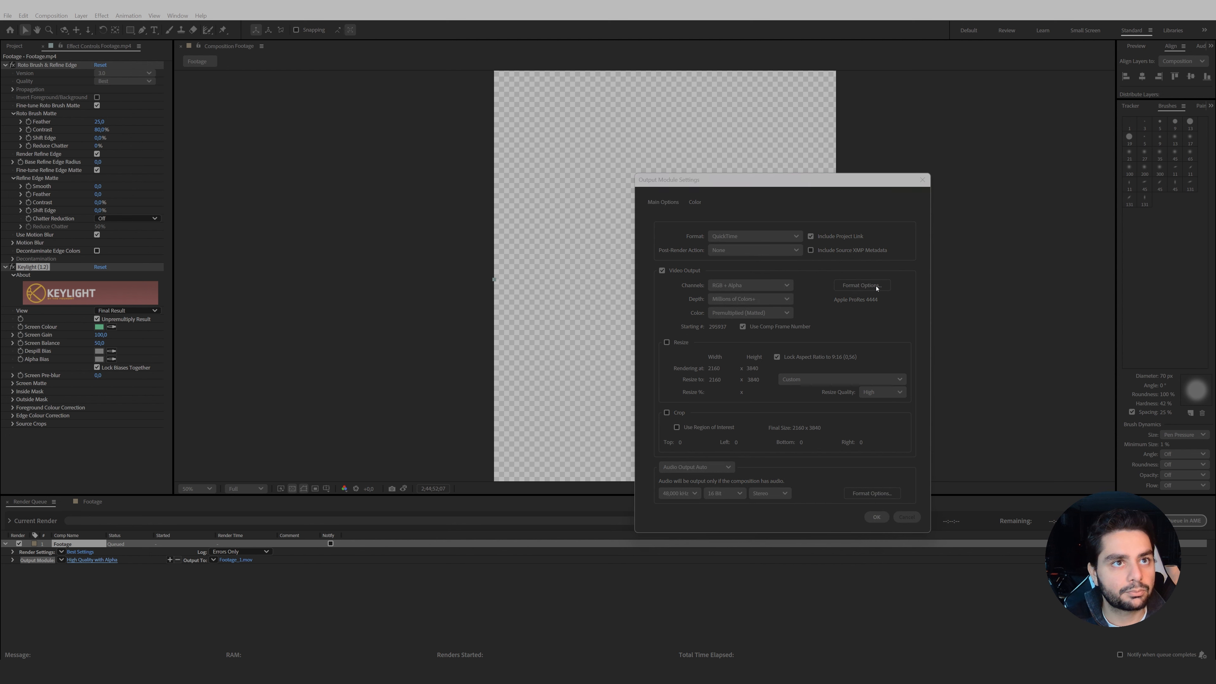
pyautogui.moveTo(836, 278); pyautogui.dragTo(500, 170)
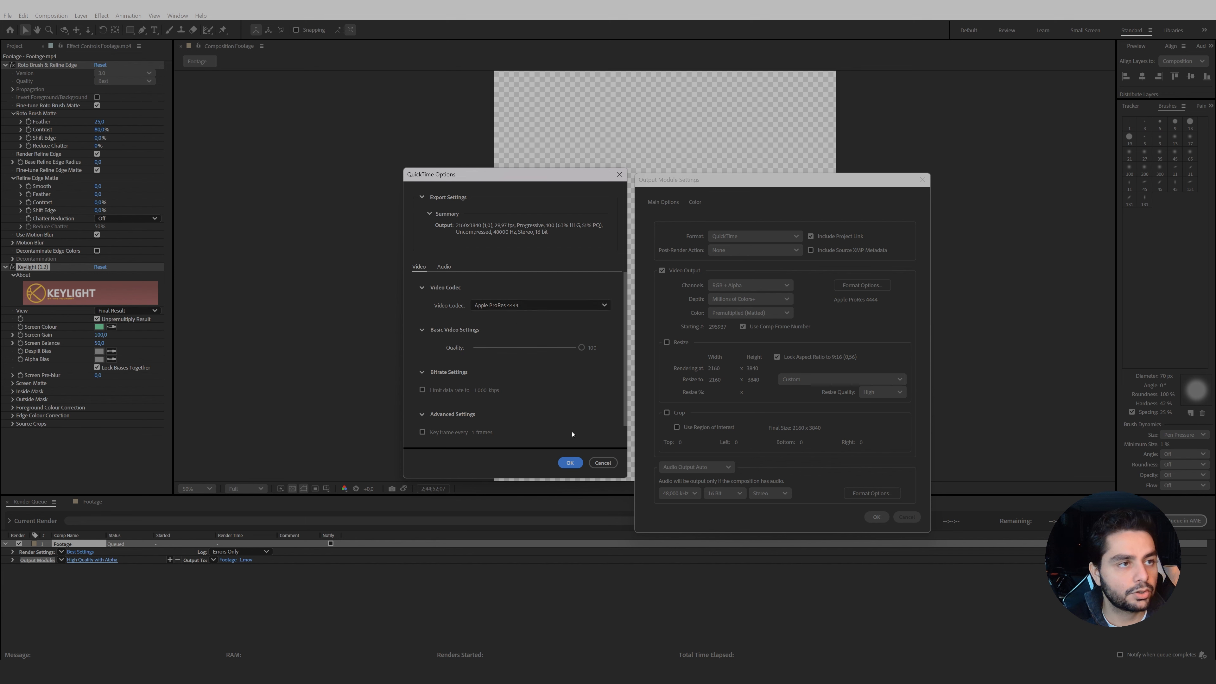
pyautogui.press('Return')
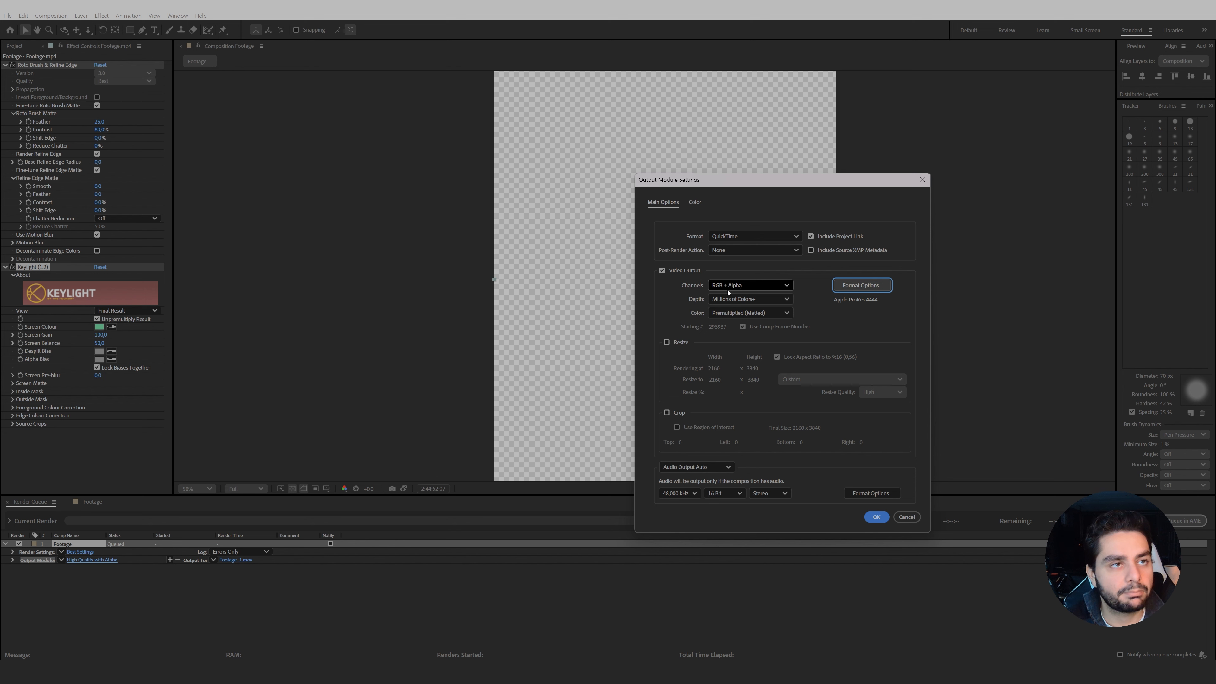
pyautogui.click(877, 517)
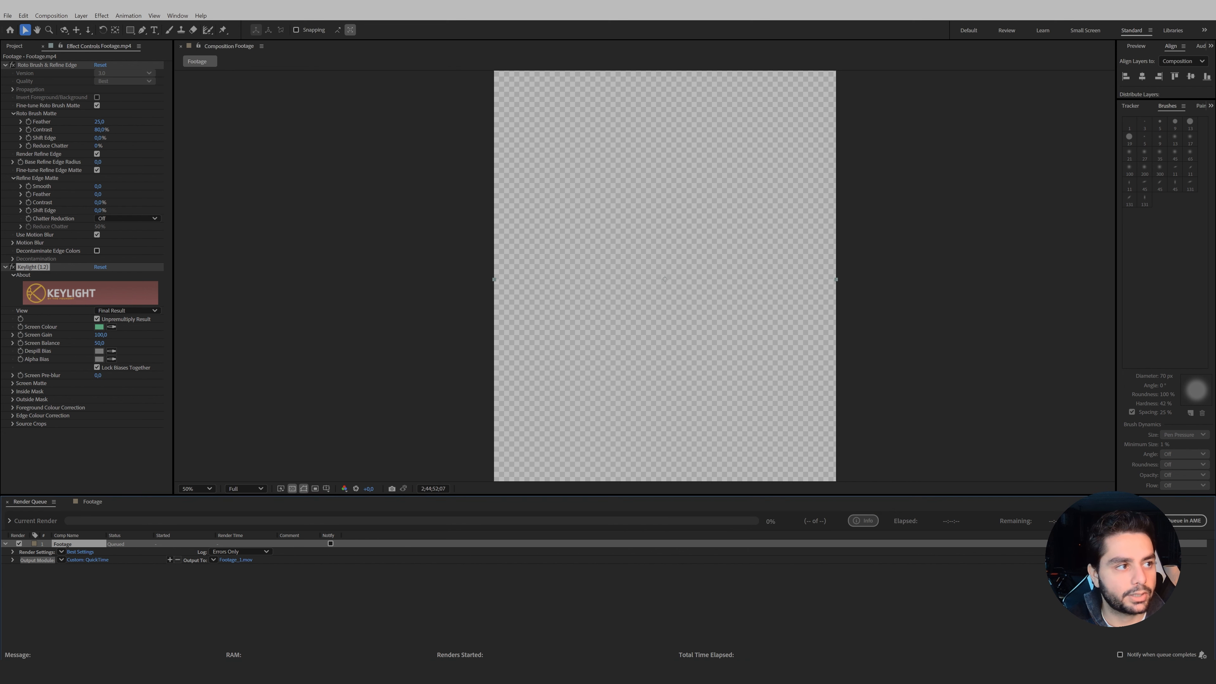
pyautogui.click(228, 560)
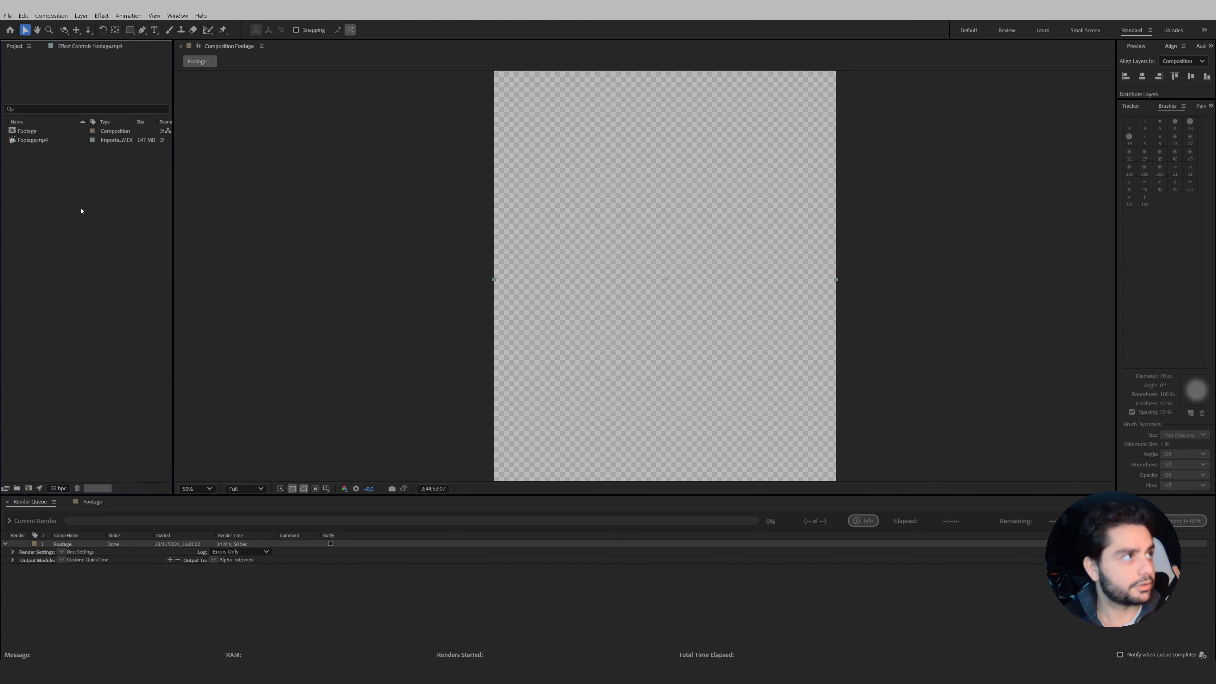
# Import the rendered Alpha_roto.mov clip into the project as footage.
pyautogui.doubleClick(82, 211)
pyautogui.click(114, 107)
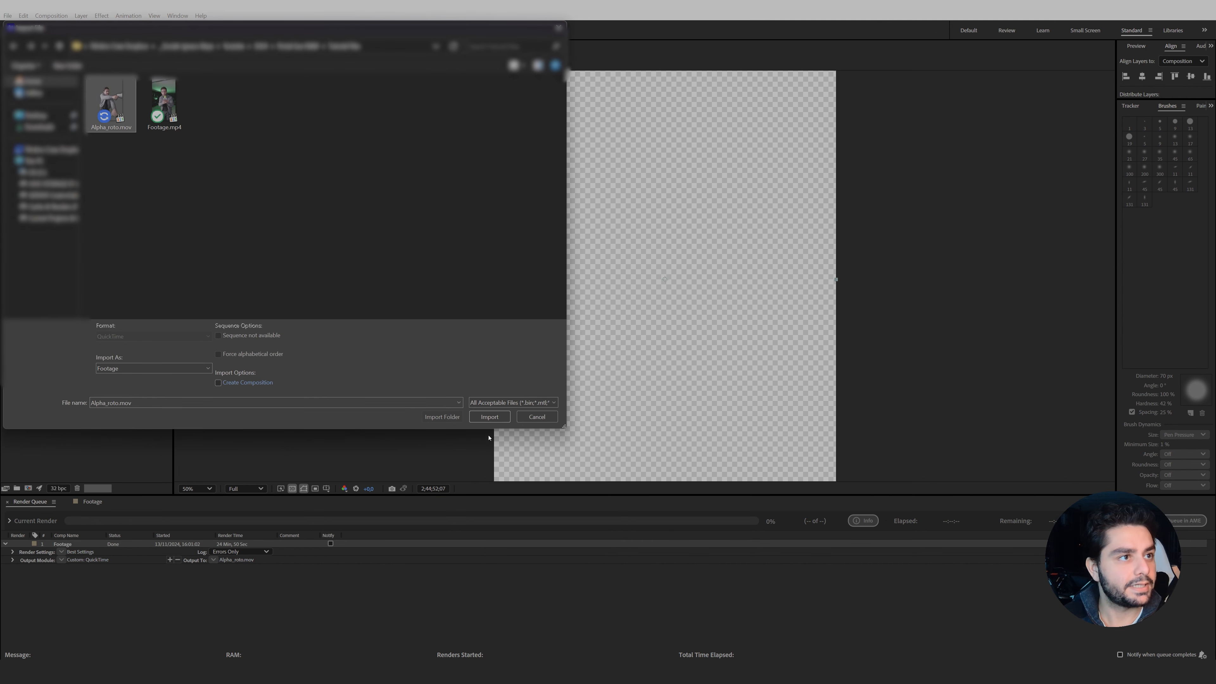
pyautogui.click(490, 417)
# Disable the Roto Brush & Refine Edge and Keylight effects on the top Footage.mp4 layer and collapse their settings.
pyautogui.click(223, 47)
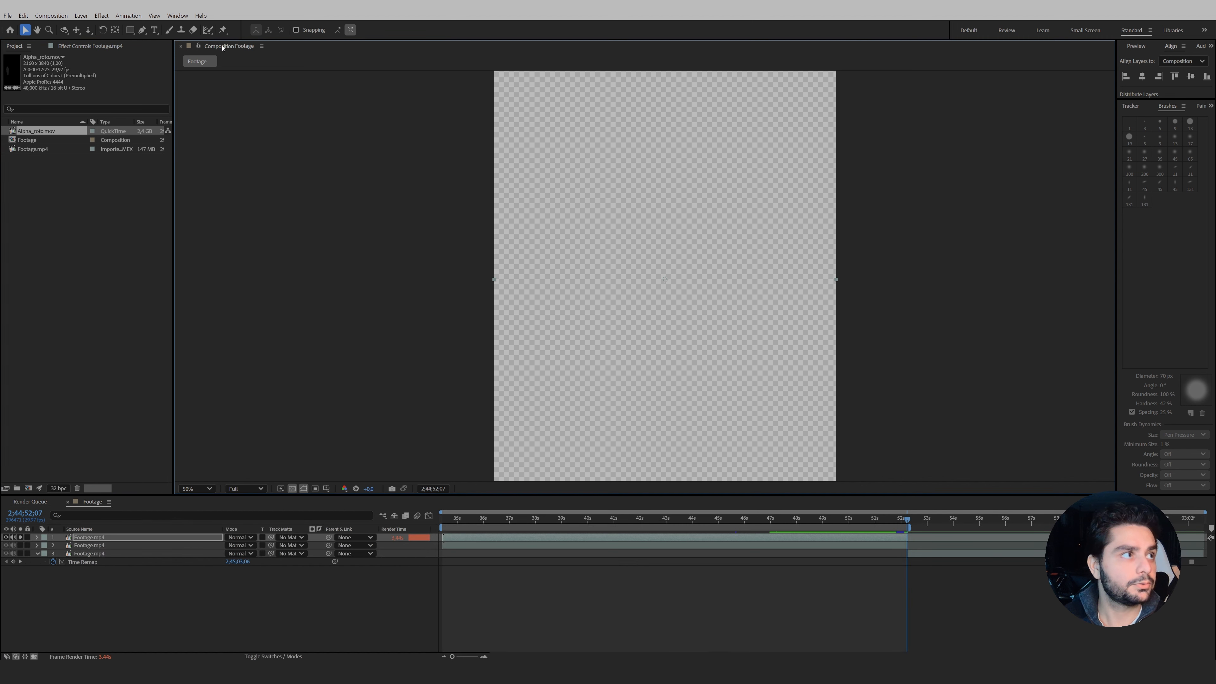
pyautogui.click(84, 539)
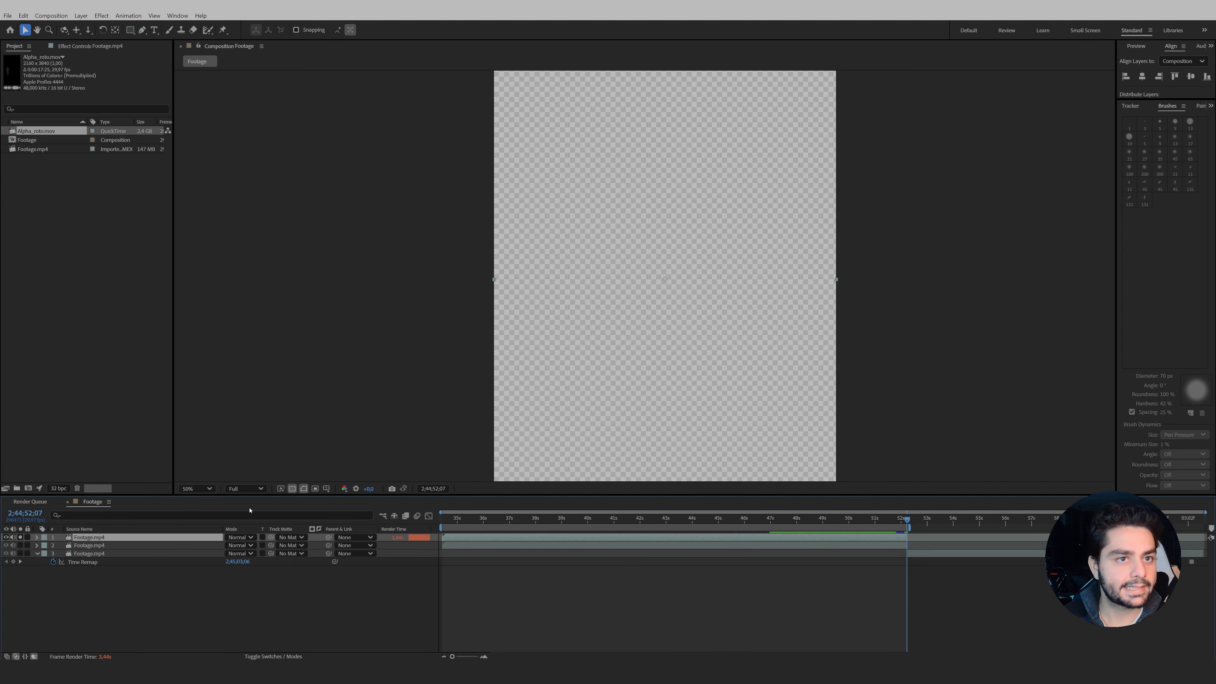
pyautogui.click(91, 46)
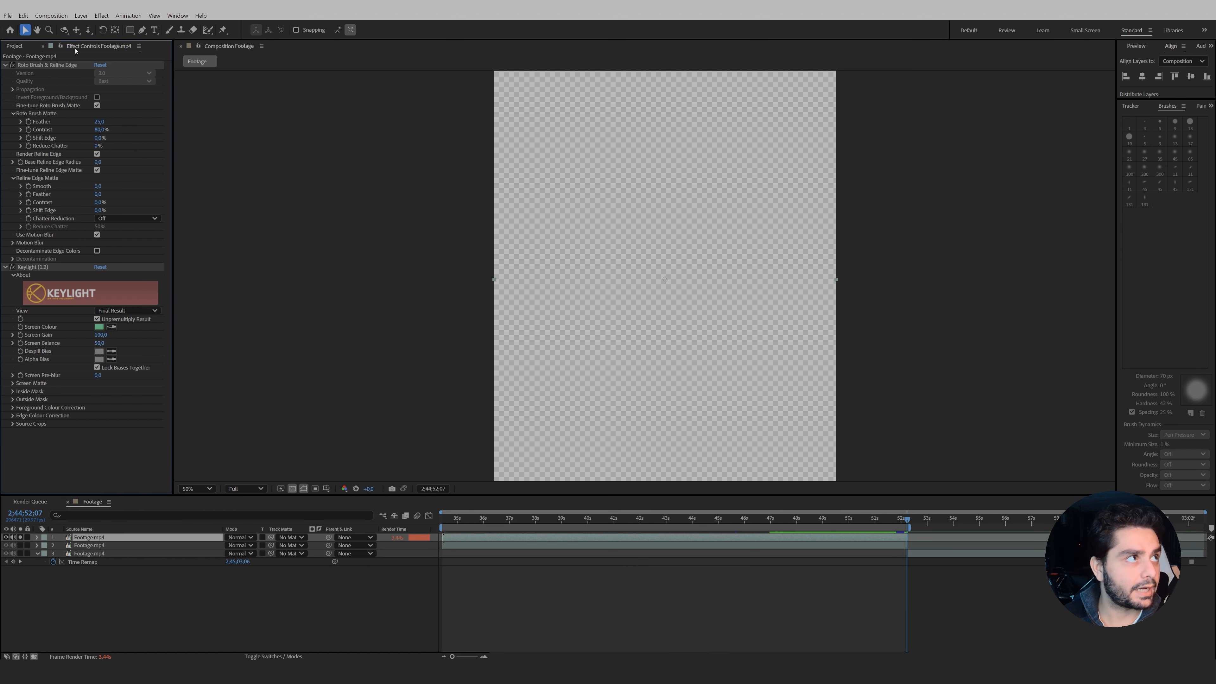
pyautogui.click(16, 66)
pyautogui.hotkey('ctrl', 'a')
pyautogui.click(6, 65)
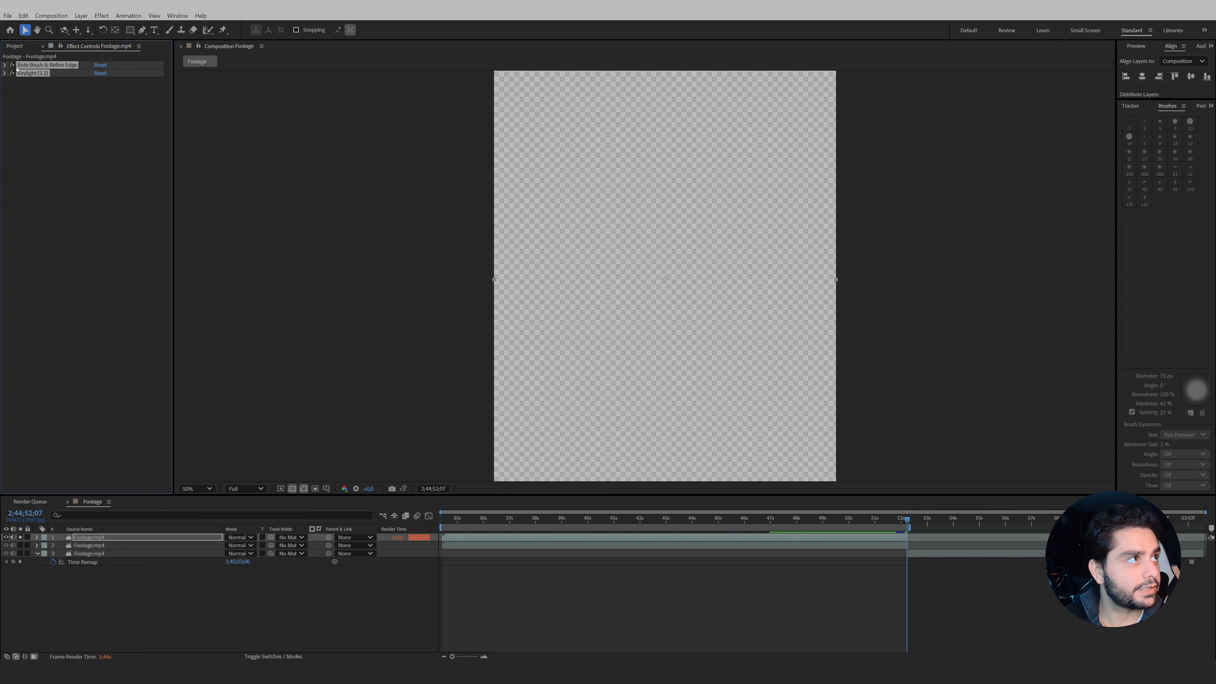
pyautogui.click(12, 66)
pyautogui.click(24, 118)
# Turn off solo, audio and visibility for the top Footage.mp4 layer.
pyautogui.click(21, 537)
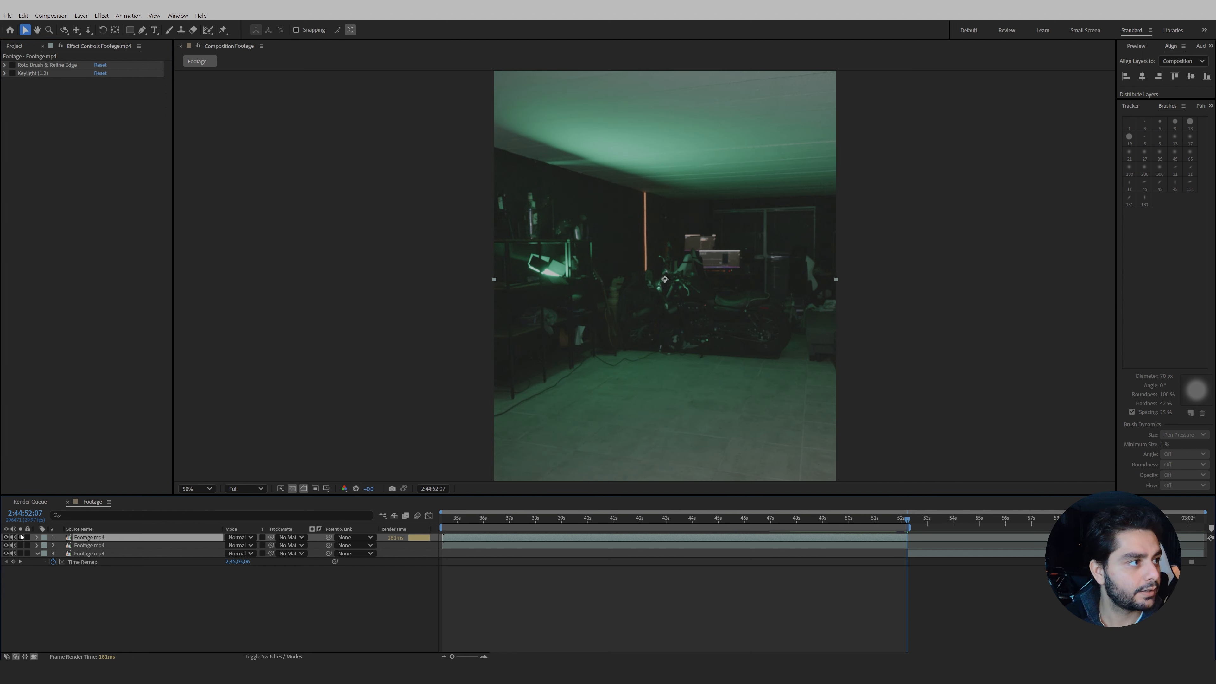
pyautogui.click(14, 538)
pyautogui.click(6, 537)
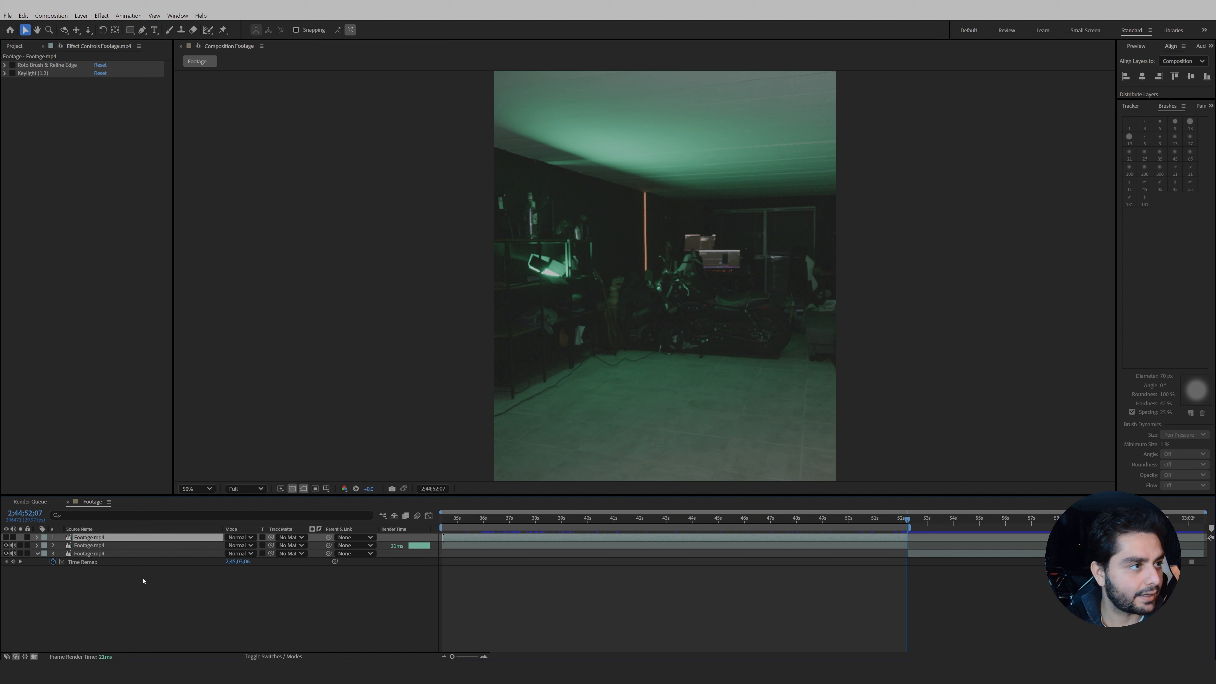
# Mark the top Footage.mp4 layer as shy, hide shy layers in the timeline, and collapse the time-remapped layer's properties.
pyautogui.click(283, 656)
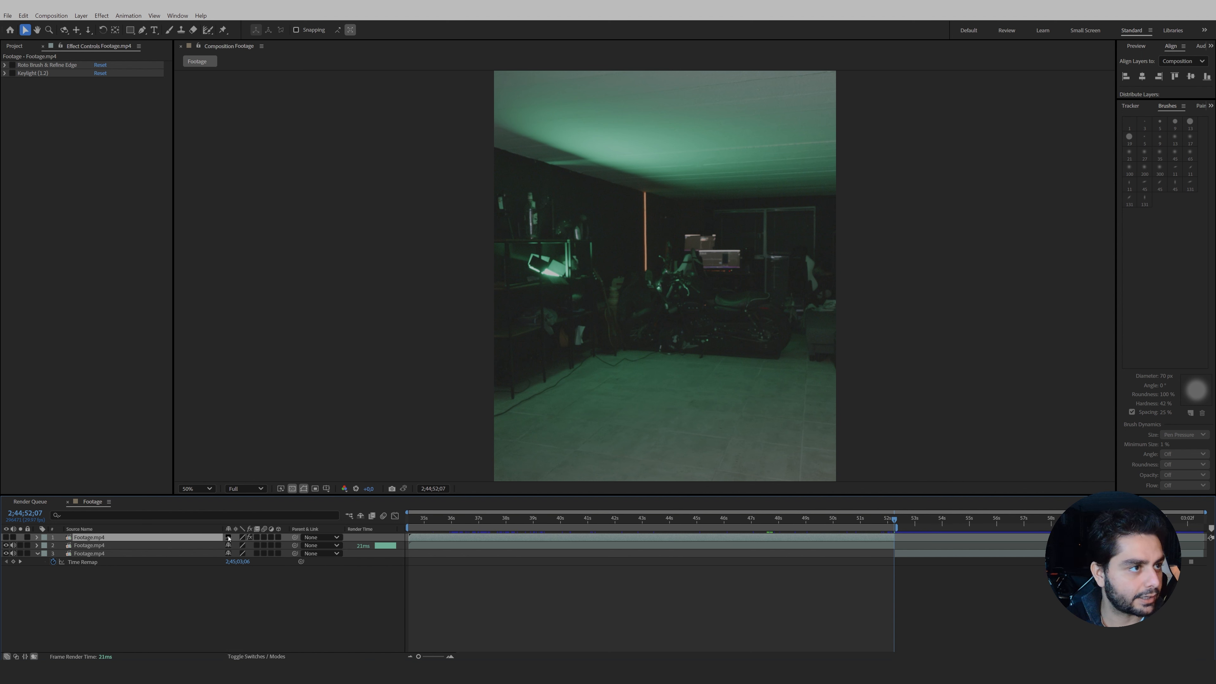
pyautogui.click(361, 516)
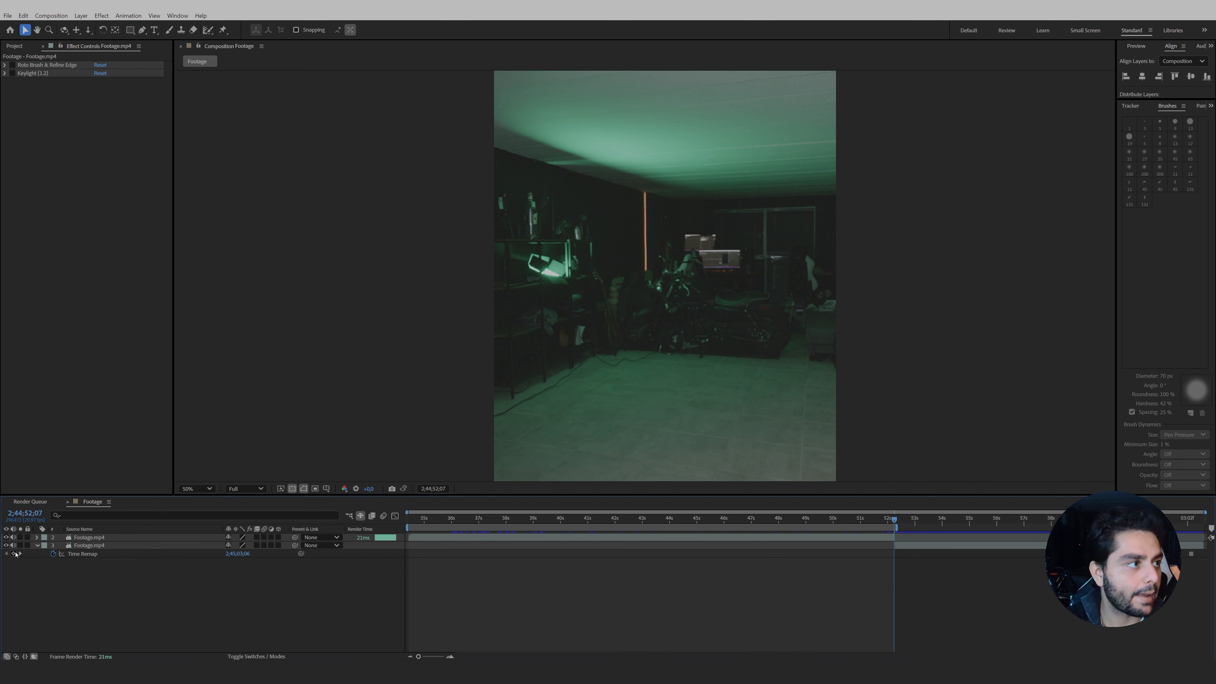
pyautogui.click(37, 545)
pyautogui.click(95, 581)
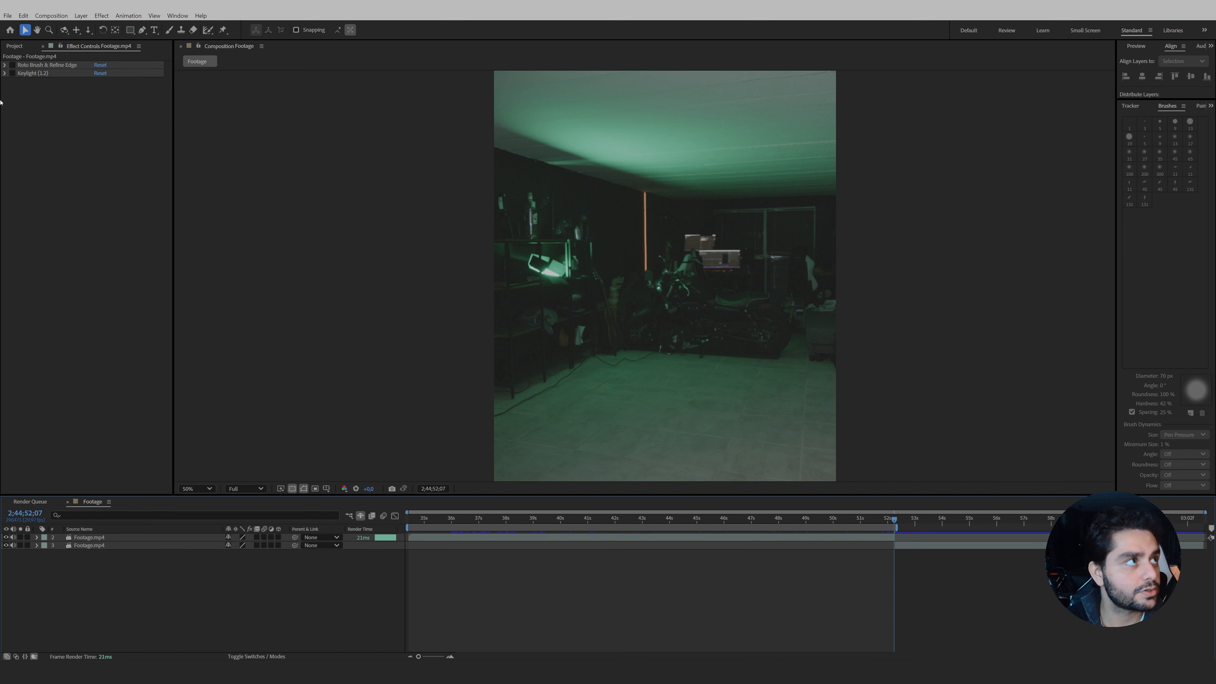
# Place Alpha_roto.mov above the remaining Footage.mp4 layers and check the cutout against the garage at earlier times.
pyautogui.click(14, 47)
pyautogui.moveTo(37, 133); pyautogui.dragTo(98, 539)
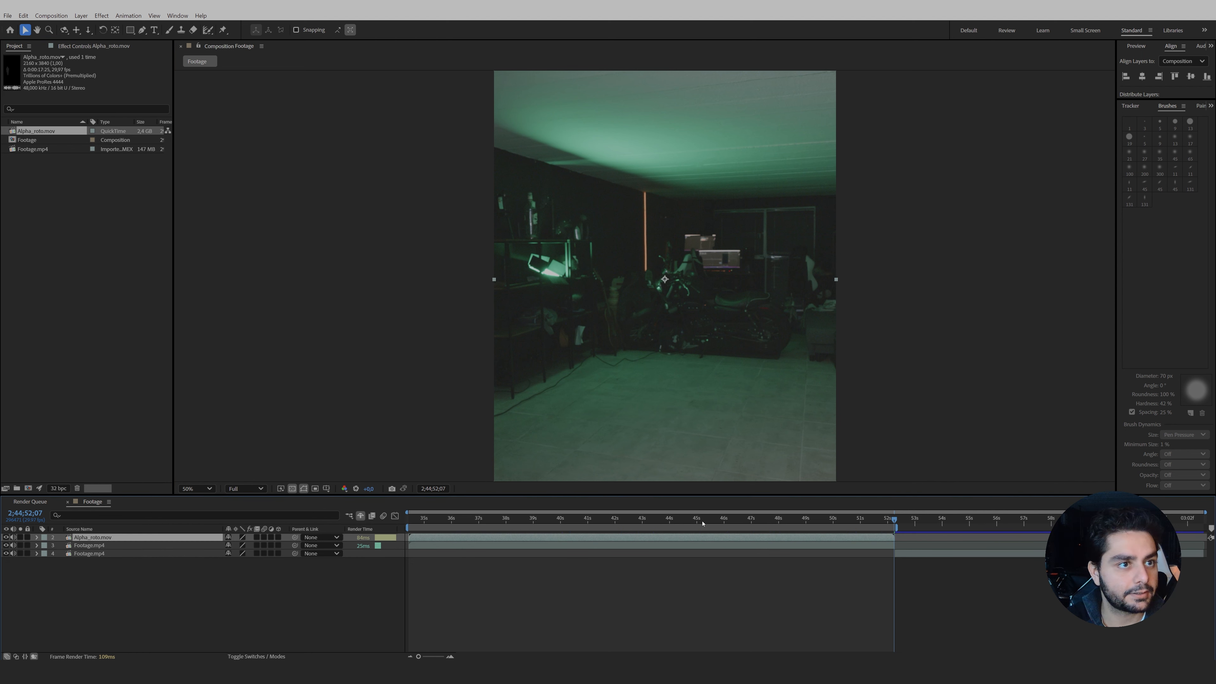
pyautogui.moveTo(703, 524); pyautogui.dragTo(584, 522)
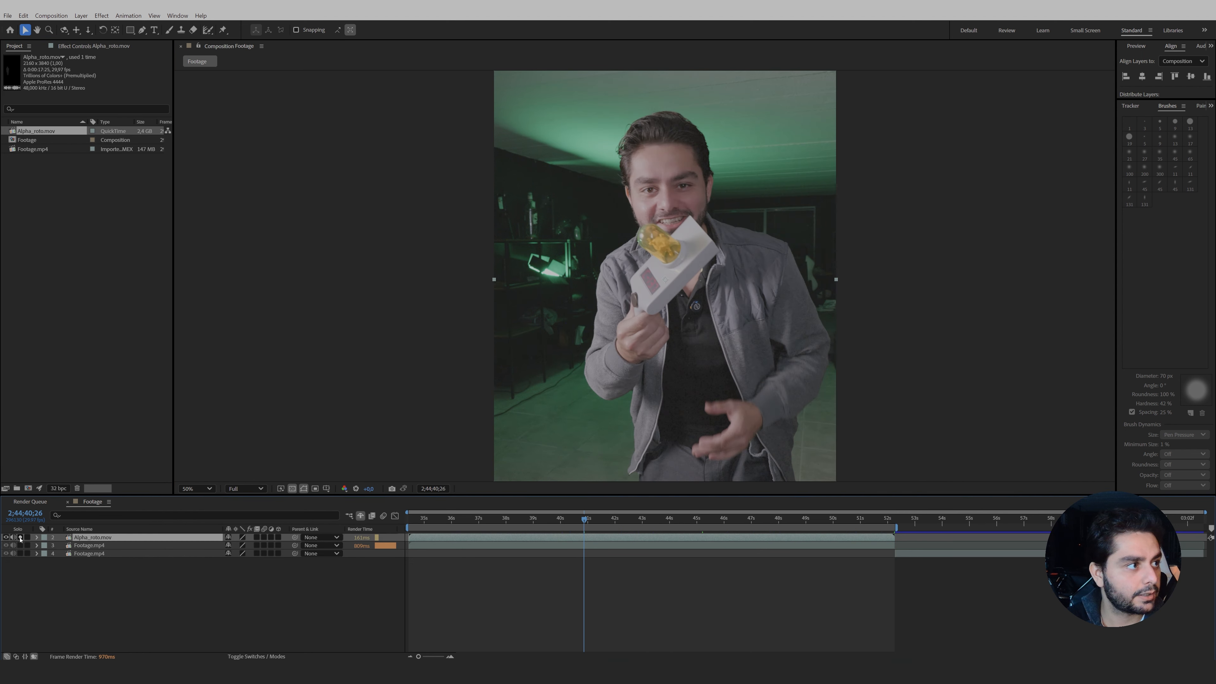
pyautogui.click(20, 538)
pyautogui.click(20, 538)
pyautogui.moveTo(432, 523); pyautogui.dragTo(408, 524)
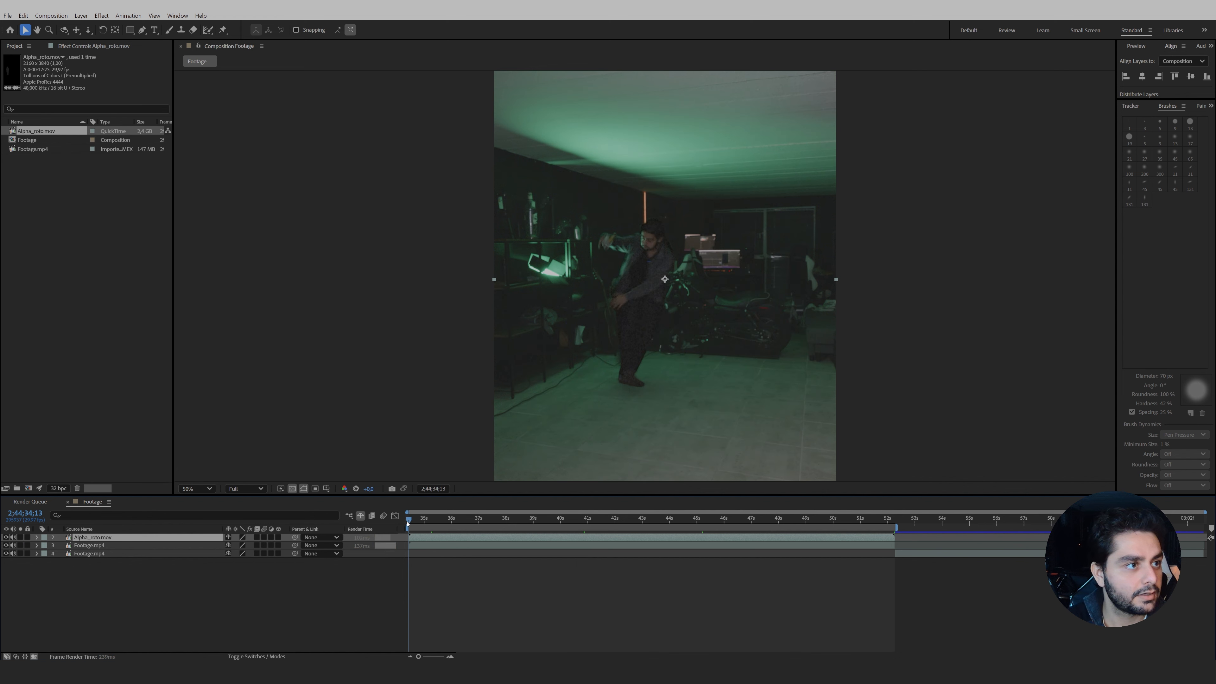
# Create a 1080 x 1920 composition named Portal at 30 fps with a duration of 0:00:30:00.
pyautogui.click(57, 16)
pyautogui.click(73, 27)
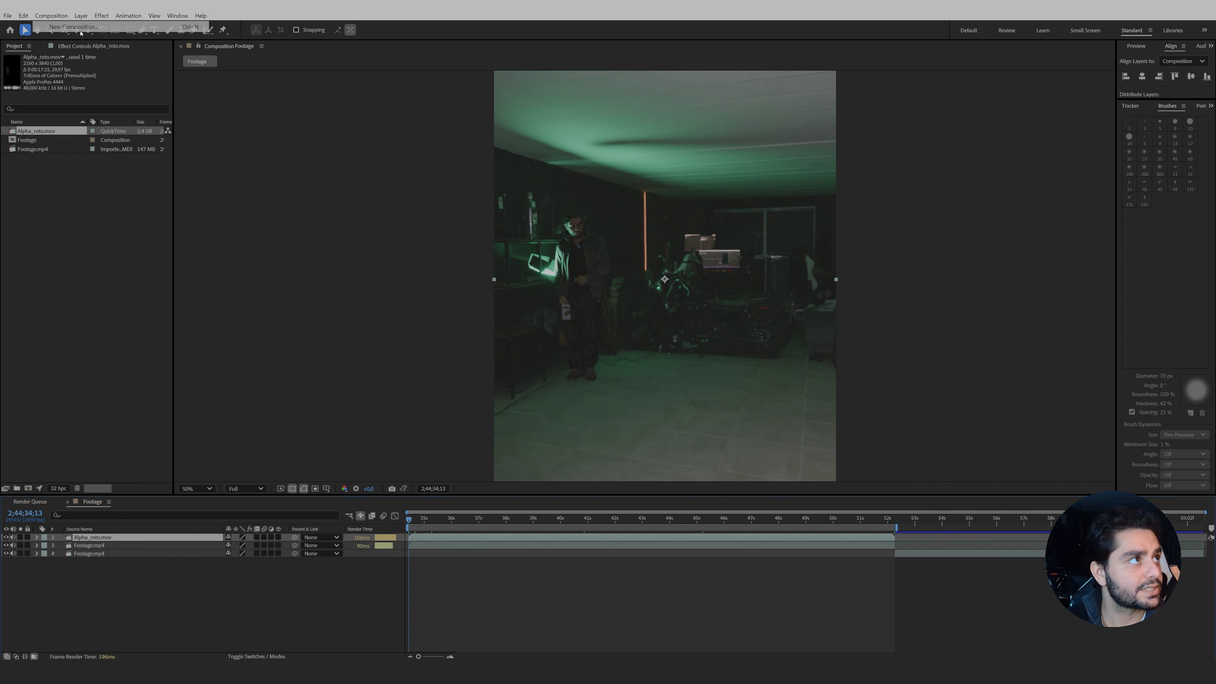
pyautogui.write('Portal')
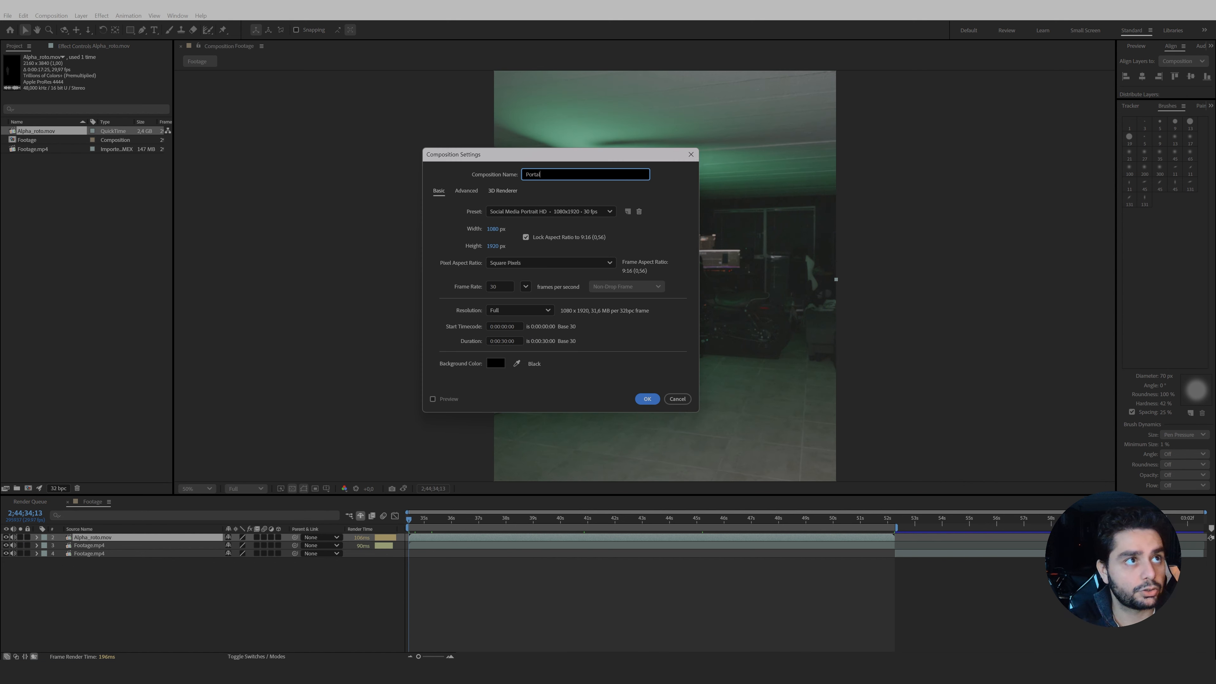
pyautogui.click(647, 399)
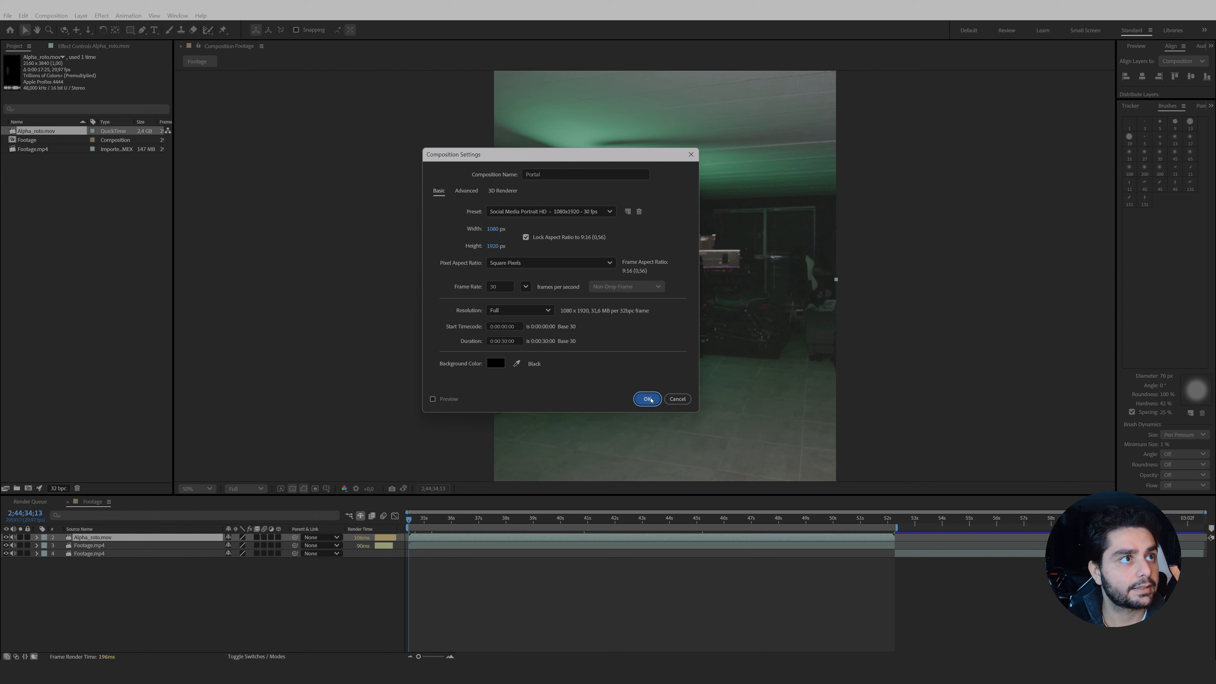
# Add a black 1080 x 1920 solid named Portal to the Portal composition.
pyautogui.rightClick(216, 545)
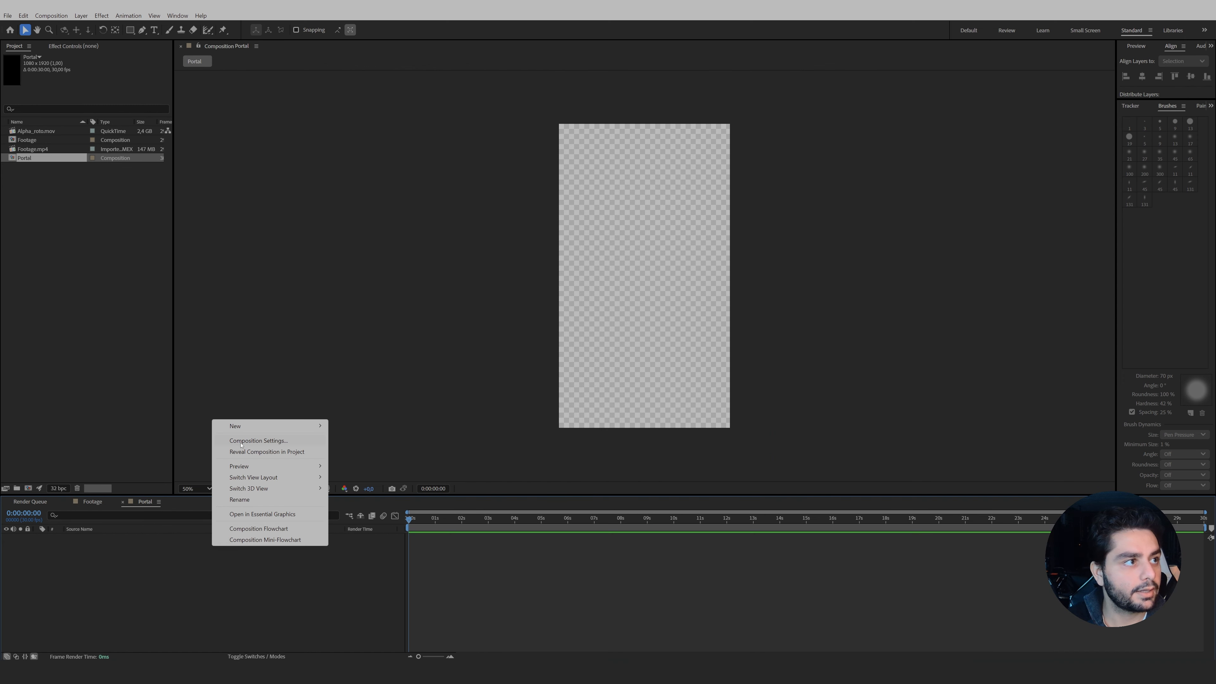
pyautogui.moveTo(287, 426)
pyautogui.click(360, 453)
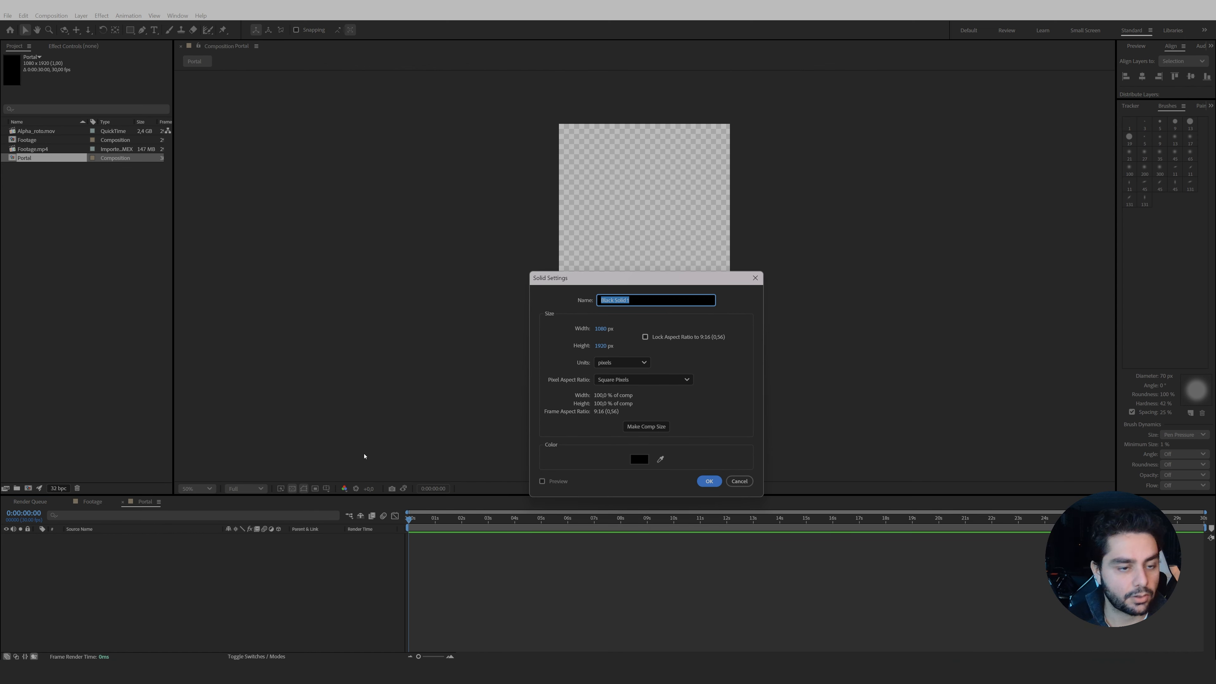
pyautogui.write('Portal')
pyautogui.press('Return')
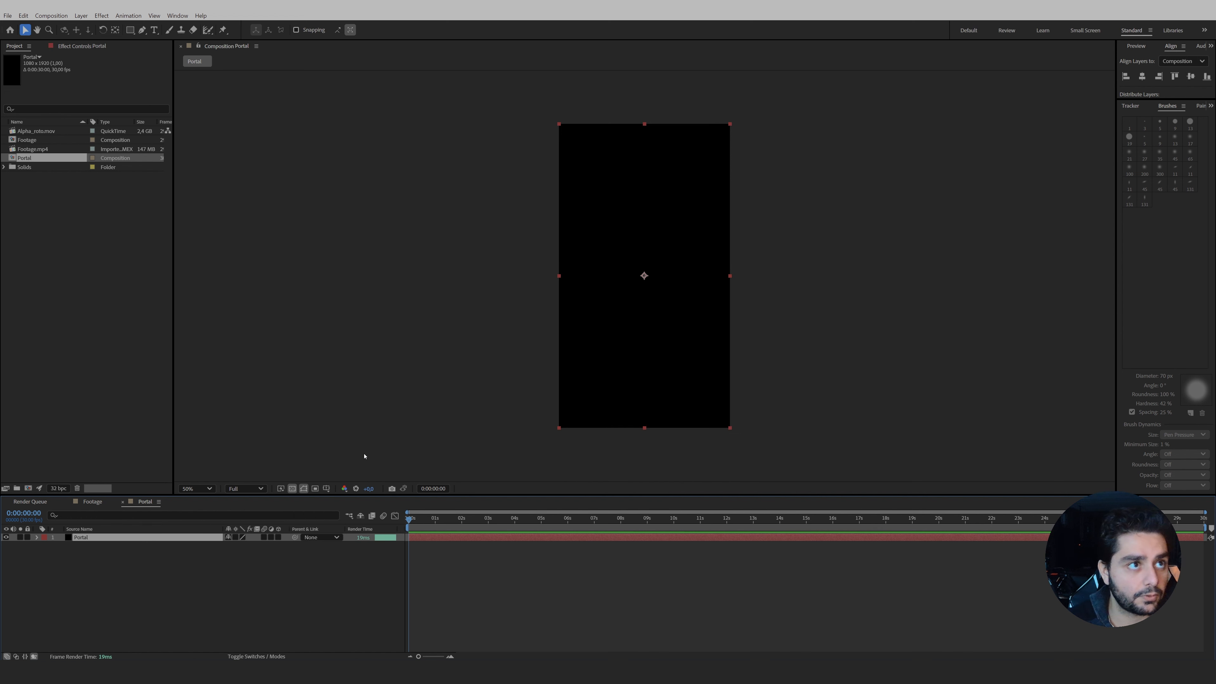
# Draw a tall elliptical mask on the Portal solid, centred and filling most of the frame.
pyautogui.click(131, 31)
pyautogui.click(170, 50)
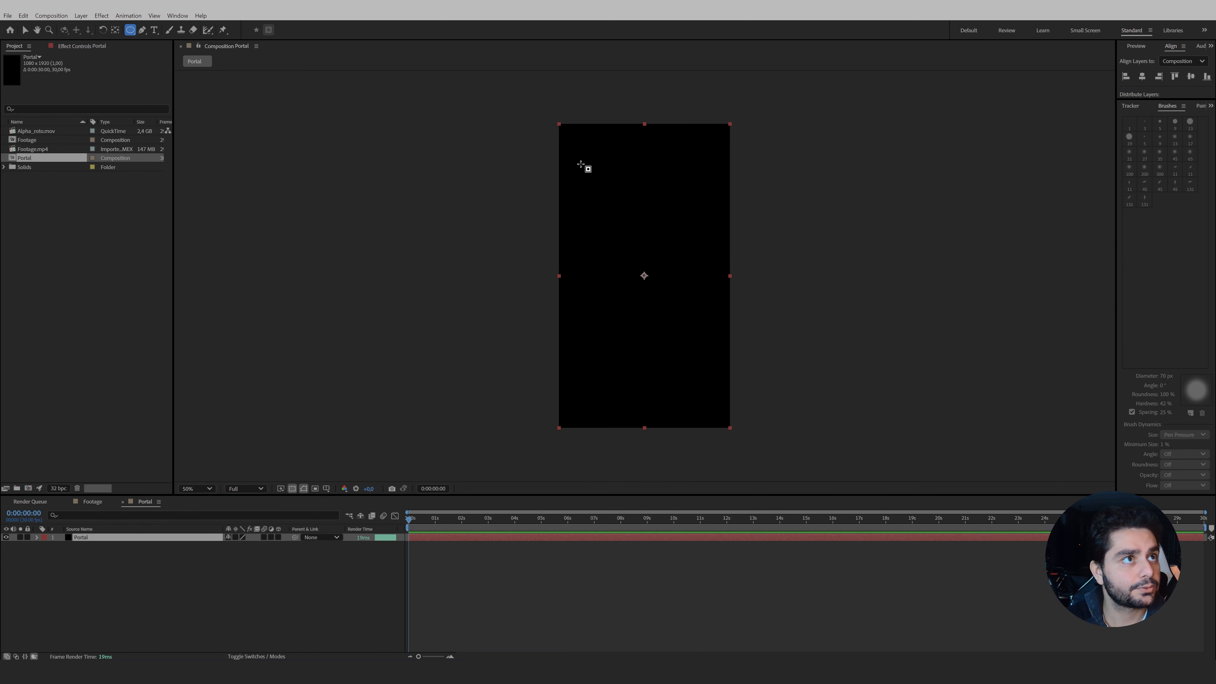
pyautogui.moveTo(579, 155); pyautogui.dragTo(715, 390)
# Duplicate the masked Portal layer and solo the upper copy.
pyautogui.click(109, 539)
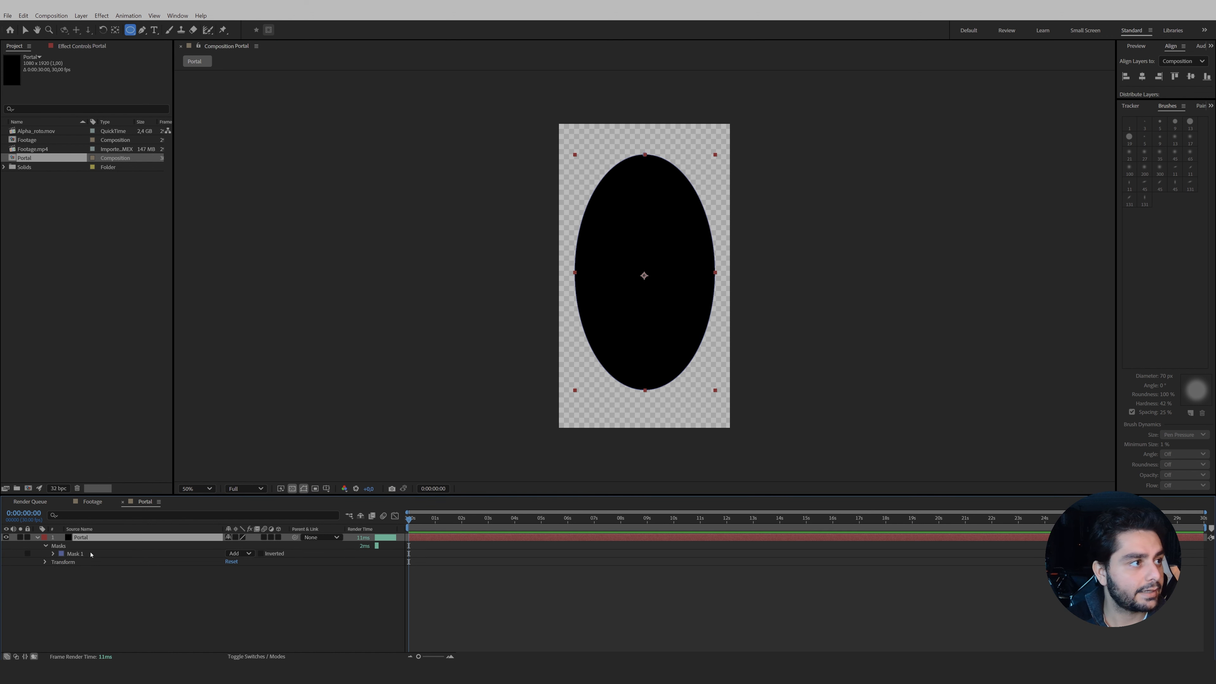
pyautogui.hotkey('ctrl', 'd')
pyautogui.click(20, 538)
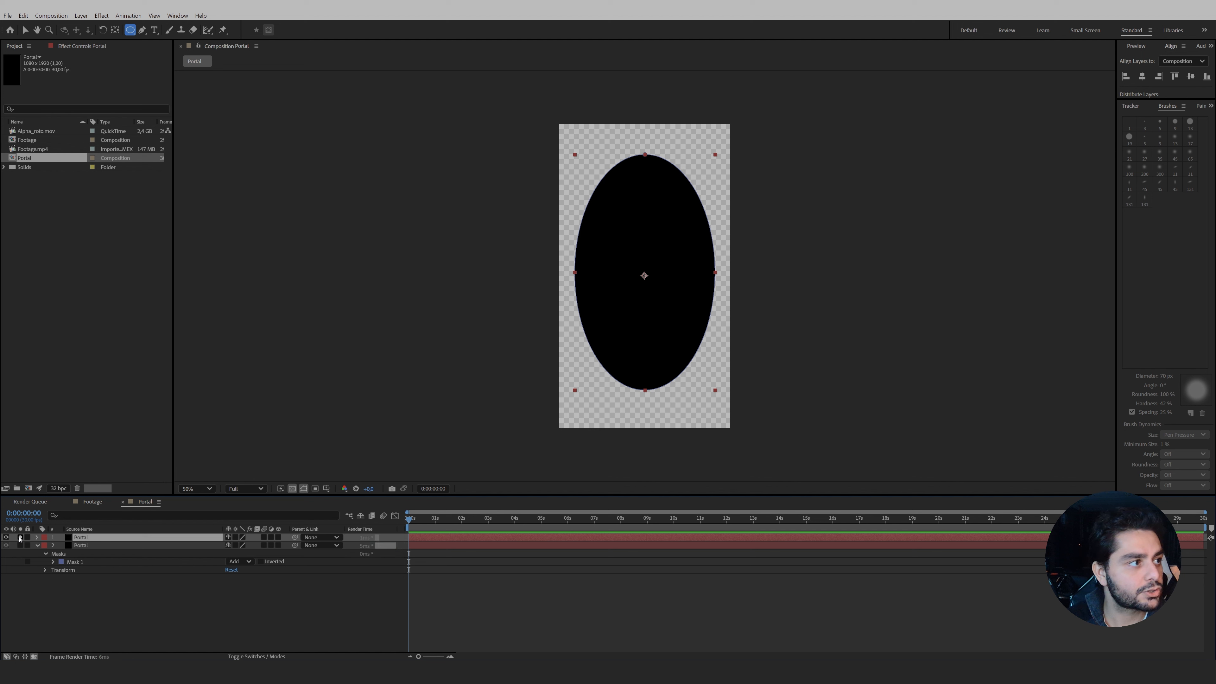
# Duplicate Mask 1 on the soloed Portal layer and set Mask 2 to Subtract.
pyautogui.press('m')
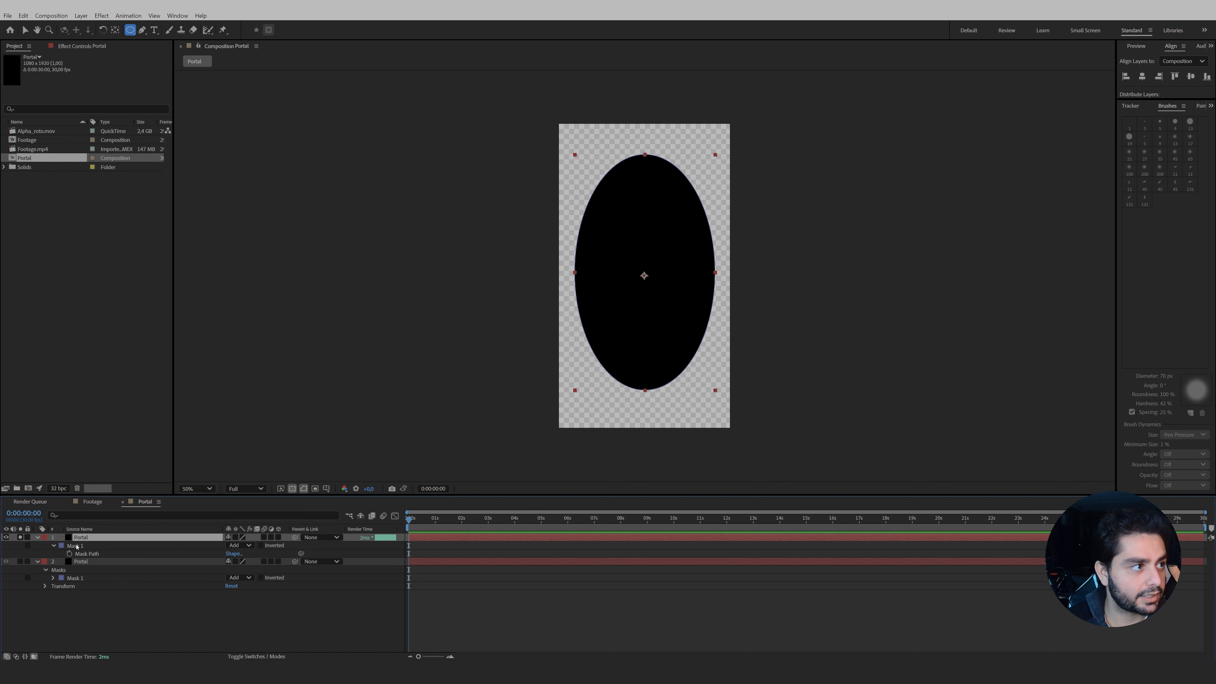
pyautogui.click(76, 547)
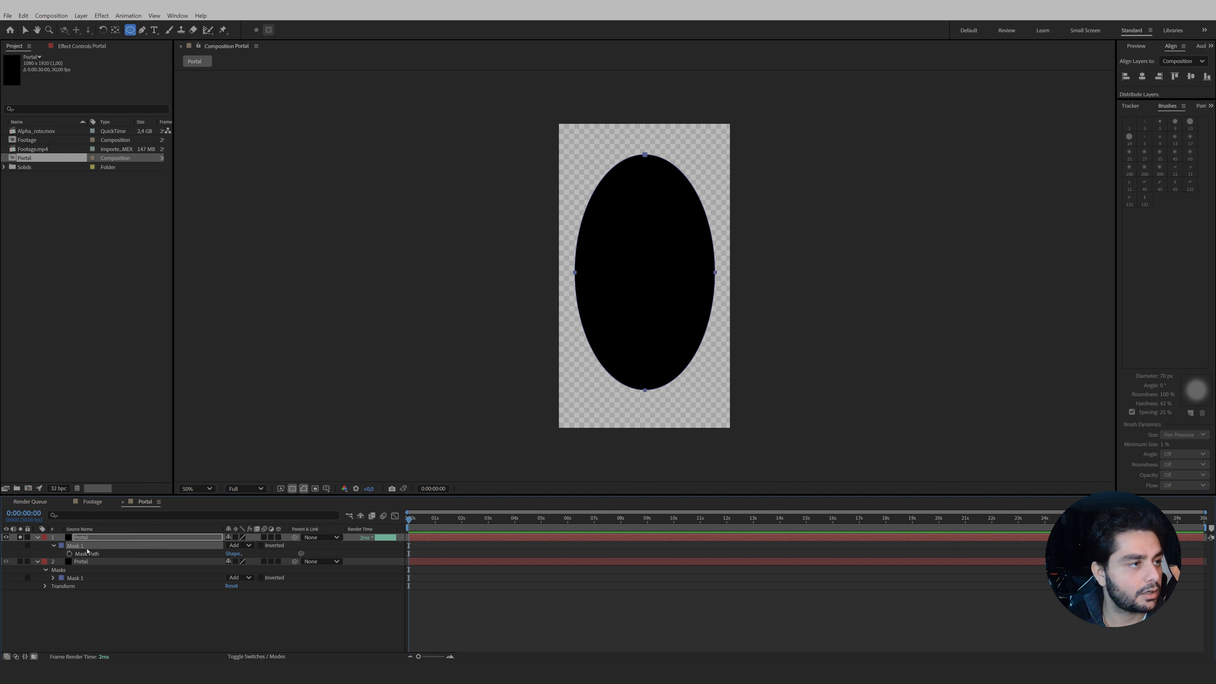
pyautogui.hotkey('ctrl', 'd')
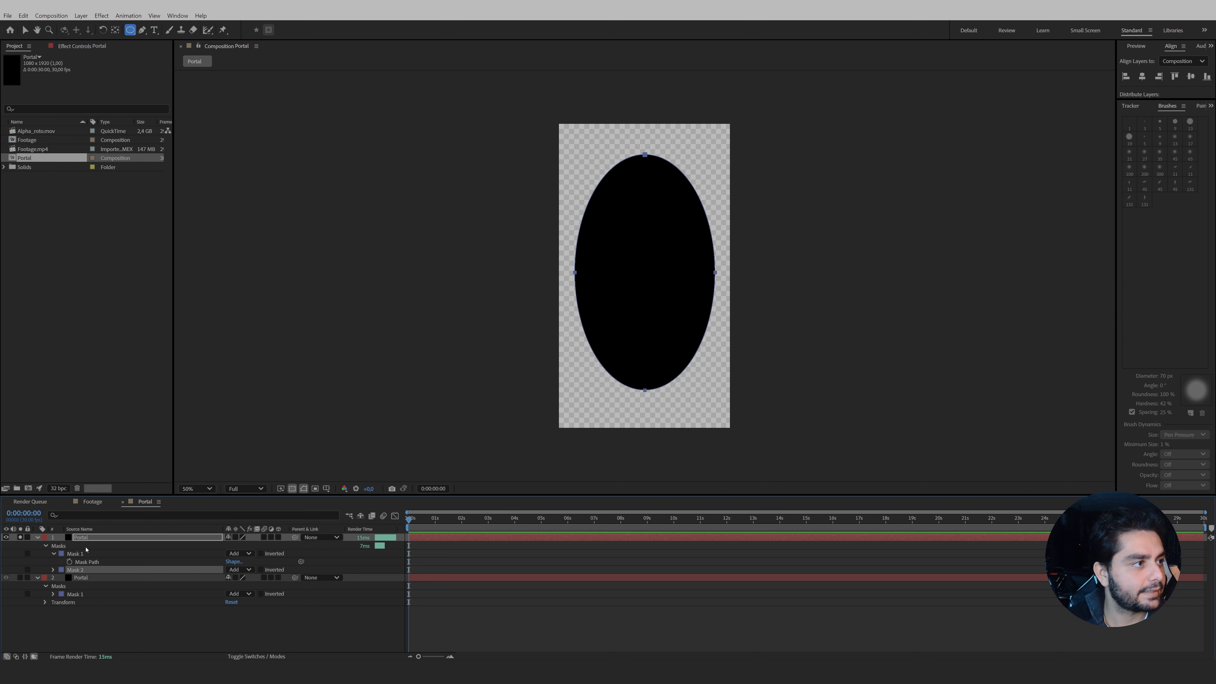
pyautogui.click(238, 570)
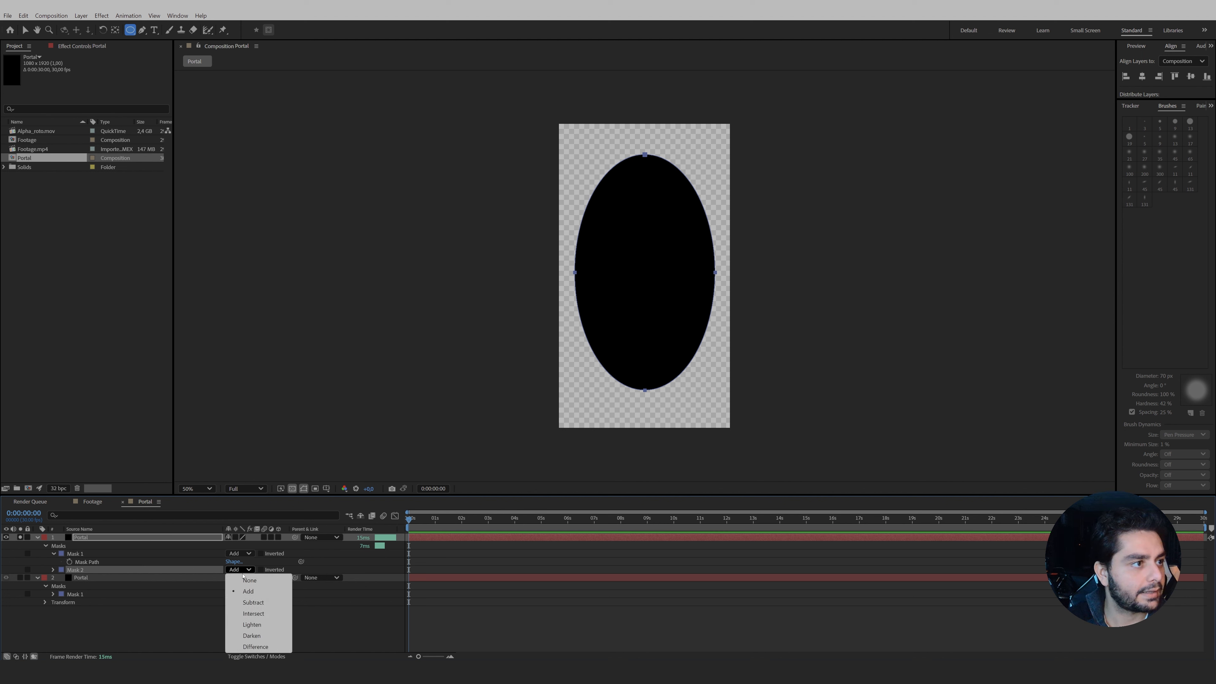
pyautogui.click(253, 602)
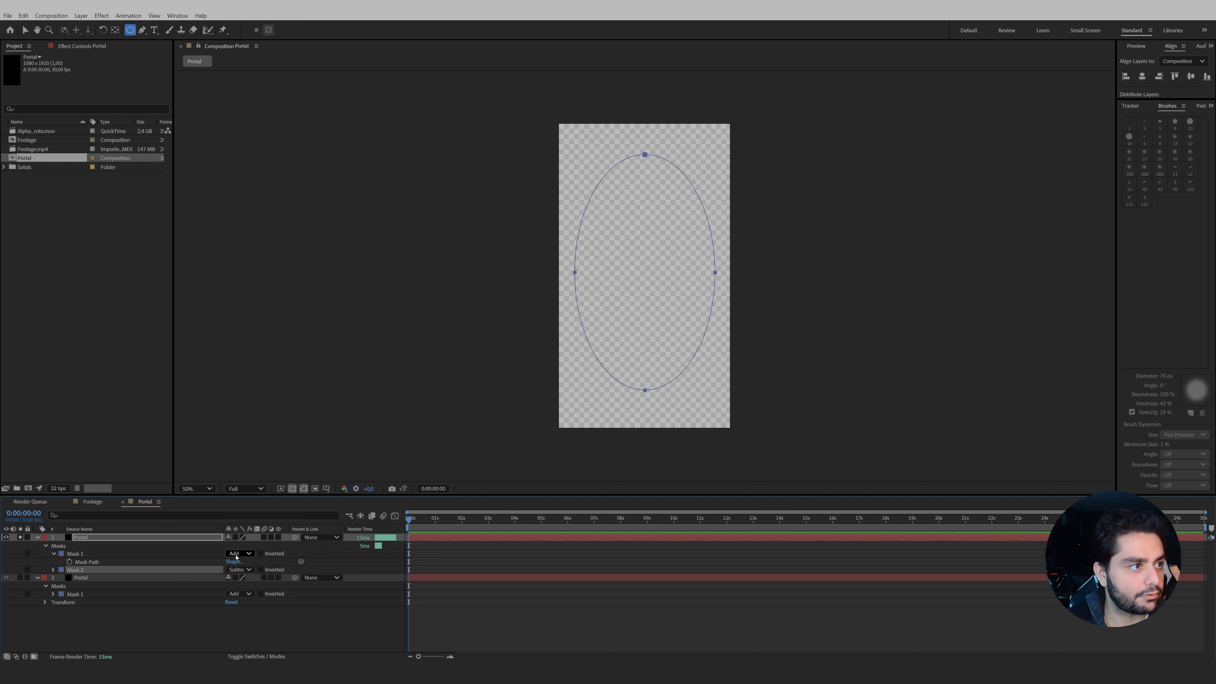
# Form a soft ring by setting Mask 1's expansion to 28 pixels and feather to 18, and Mask 2's feather to 58 pixels.
pyautogui.click(52, 569)
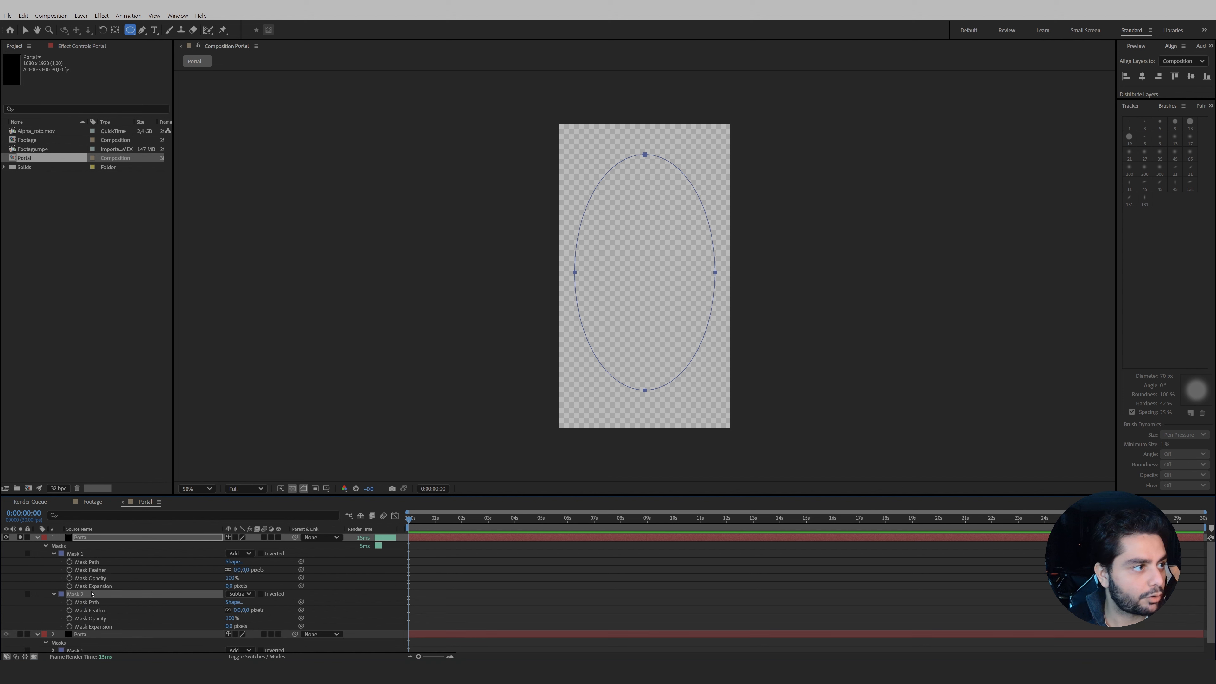
pyautogui.moveTo(229, 586); pyautogui.dragTo(271, 608)
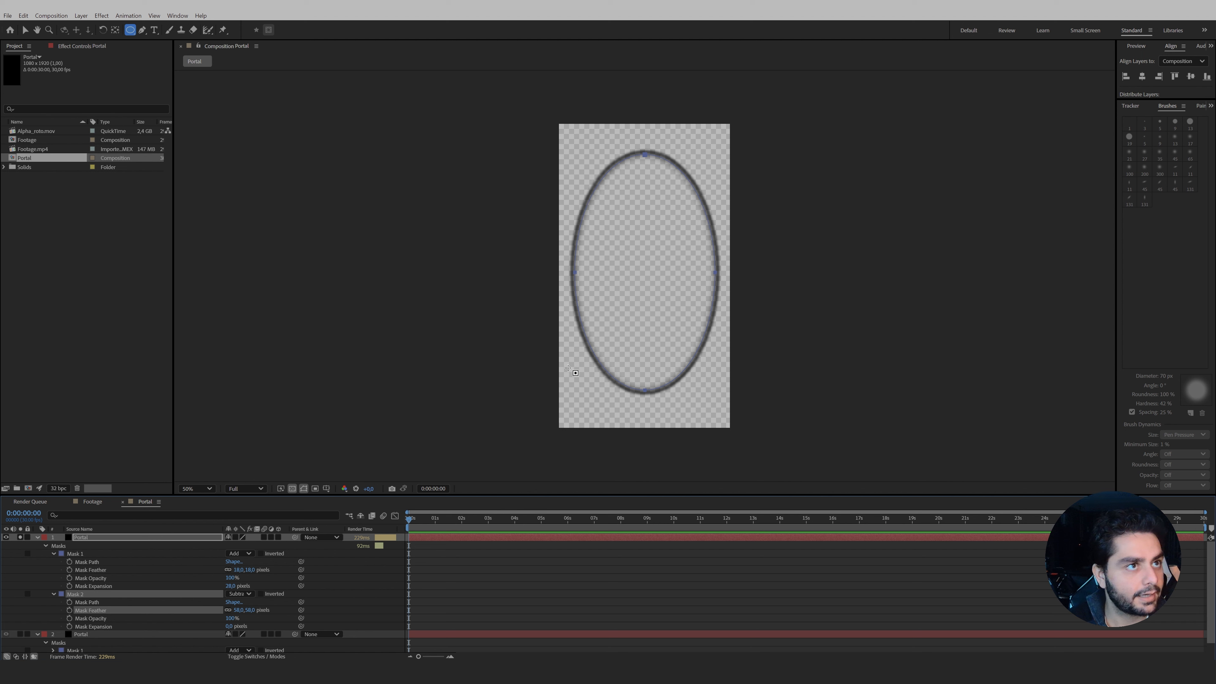
# Change the ring layer's solid color to white as a new solid, and turn off the layer's solo.
pyautogui.click(83, 539)
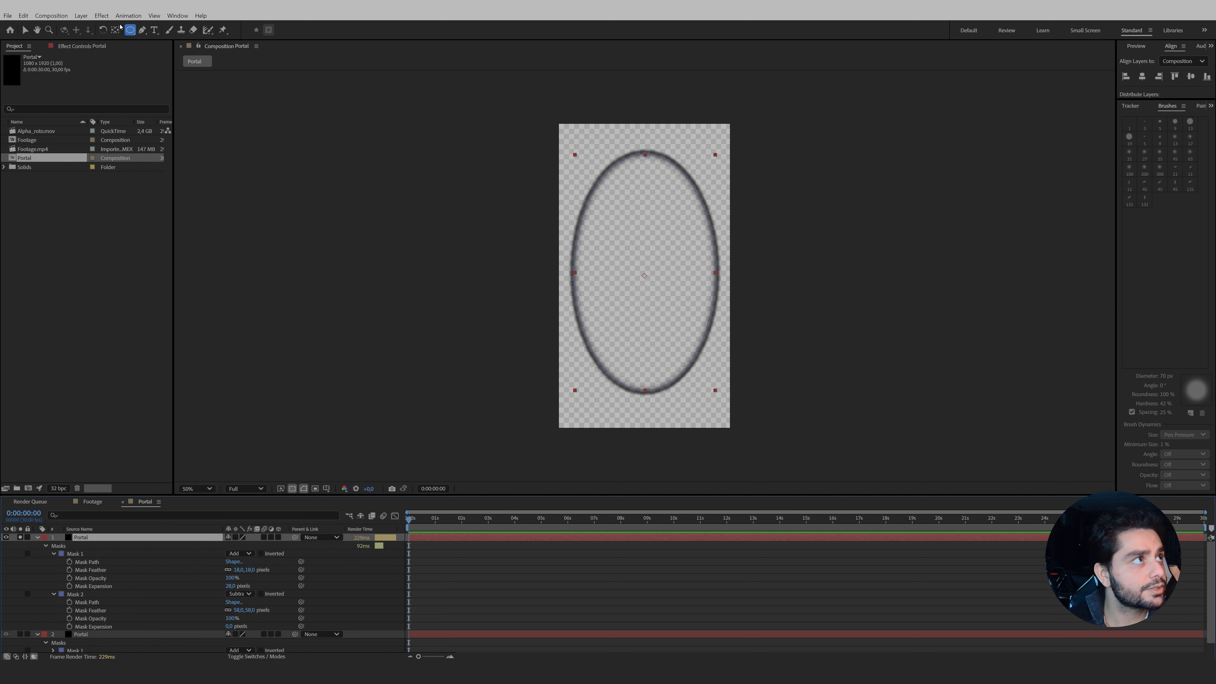
pyautogui.click(88, 18)
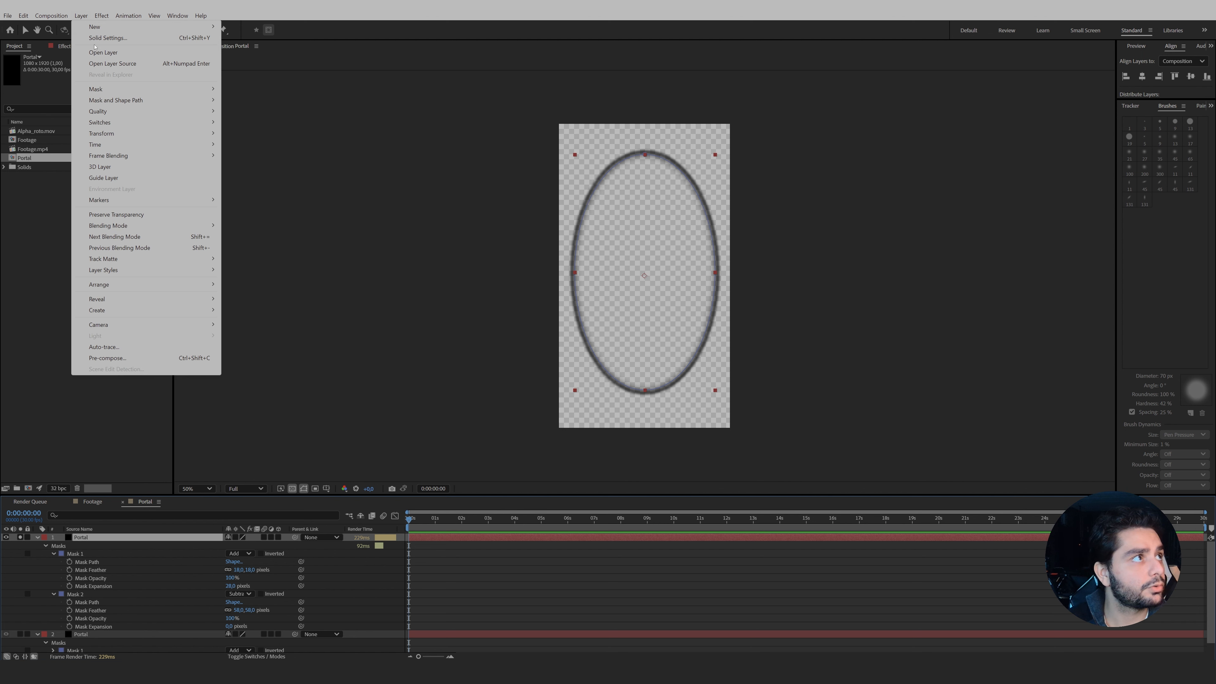
pyautogui.click(110, 37)
pyautogui.click(549, 371)
pyautogui.moveTo(483, 376); pyautogui.dragTo(455, 290)
pyautogui.click(664, 300)
pyautogui.click(620, 418)
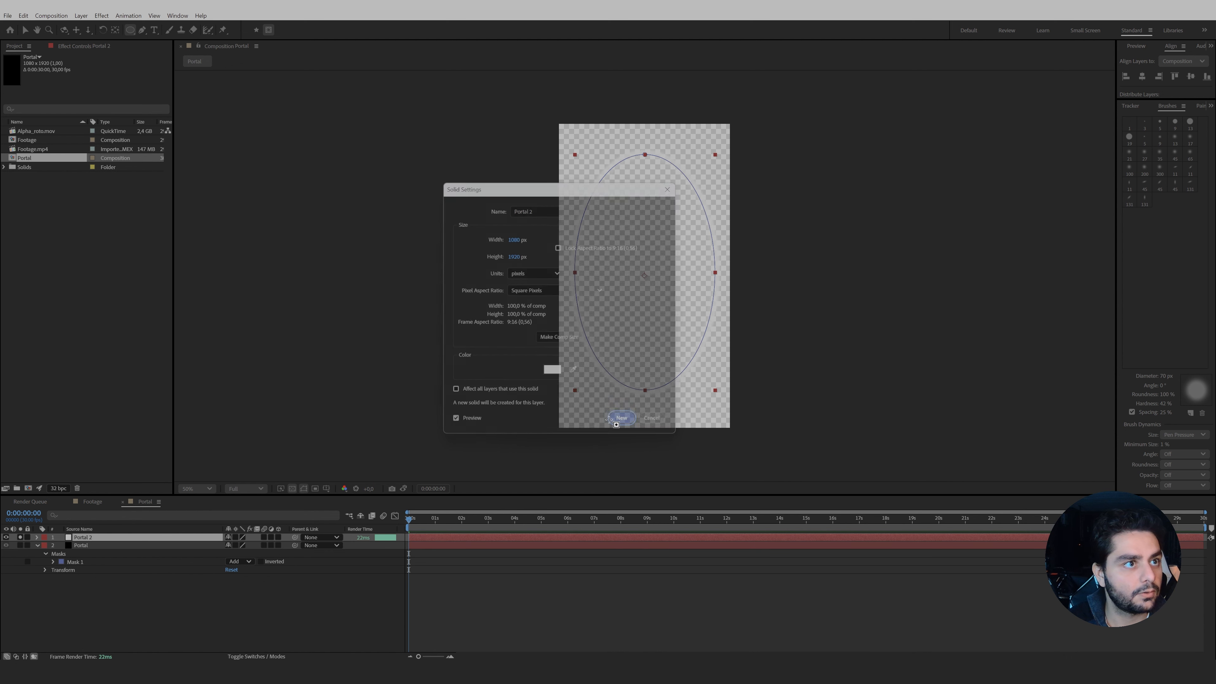
pyautogui.click(20, 538)
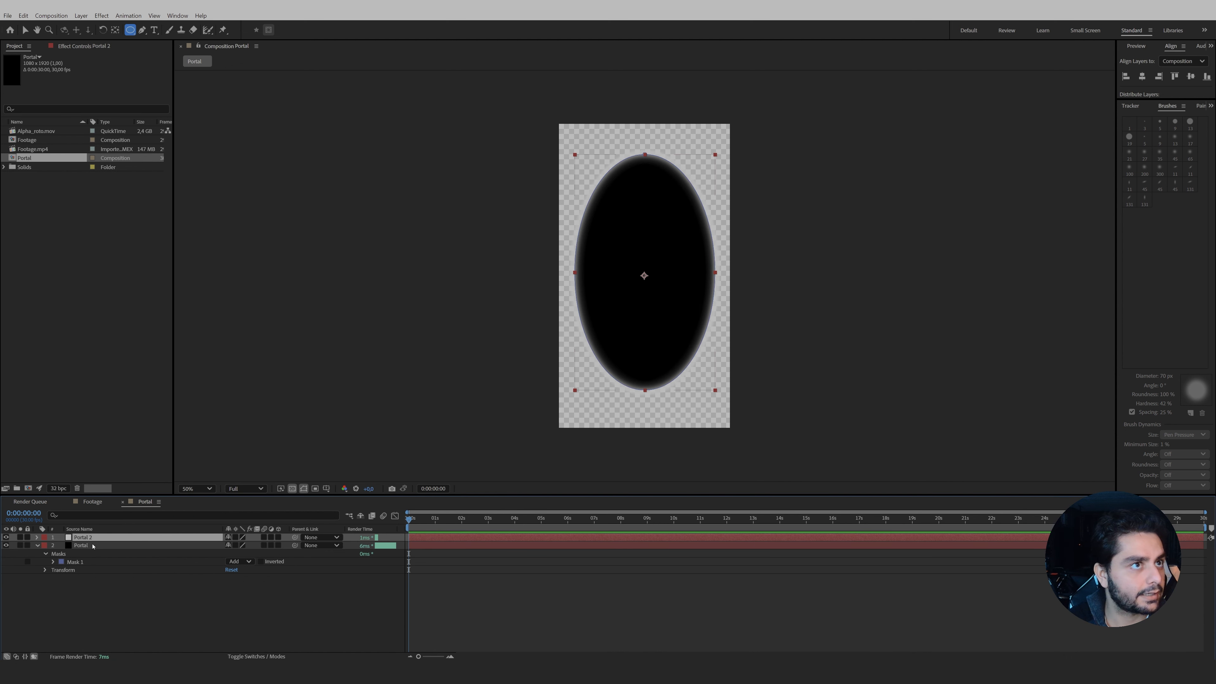
# Find the Fractal Noise effect and apply it to the lower black Portal layer.
pyautogui.click(93, 546)
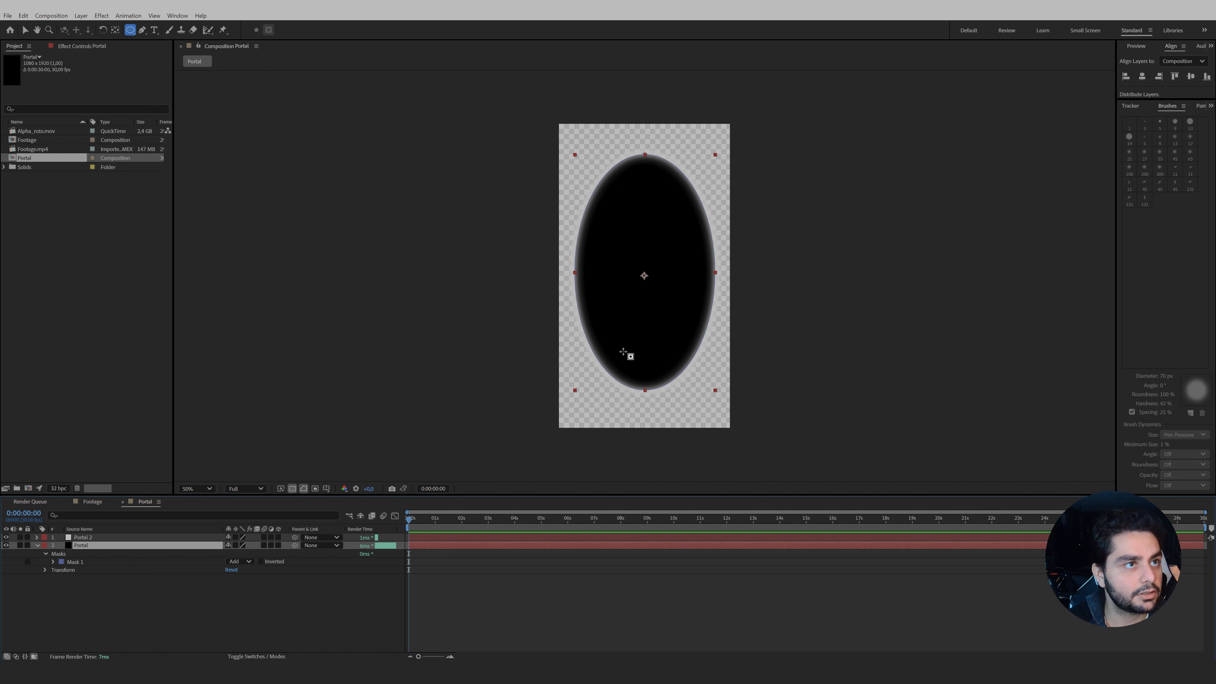
pyautogui.click(1211, 106)
pyautogui.click(1202, 129)
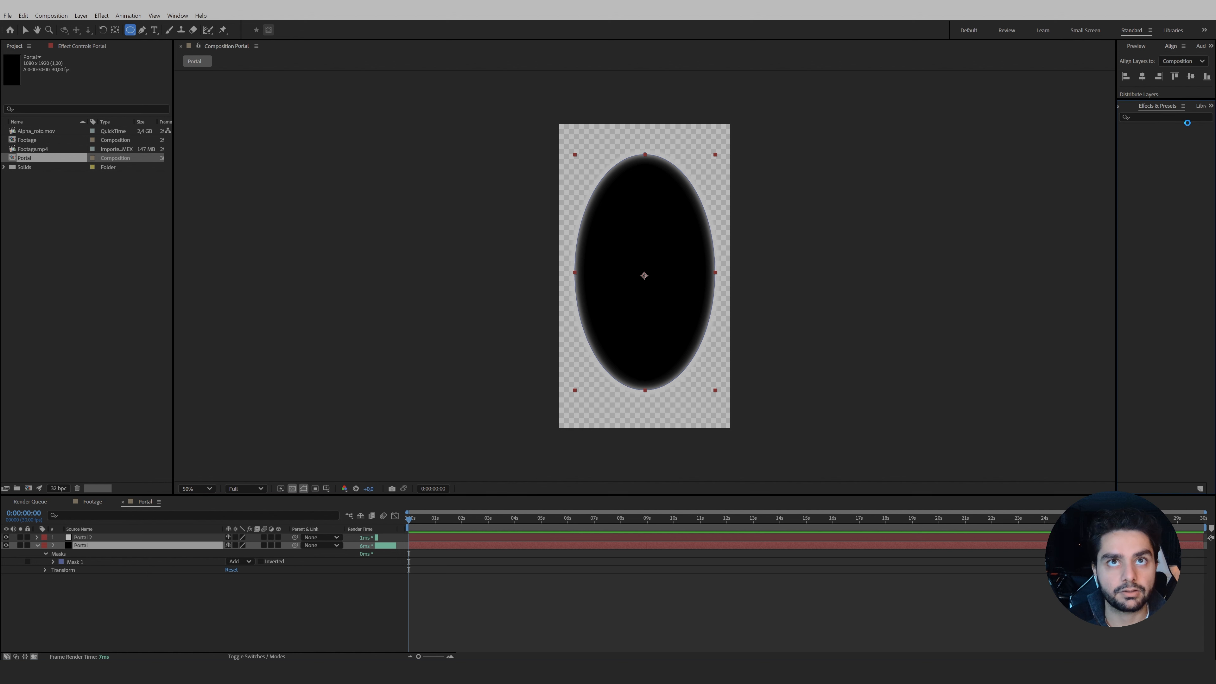
pyautogui.click(1166, 119)
pyautogui.write('fracta')
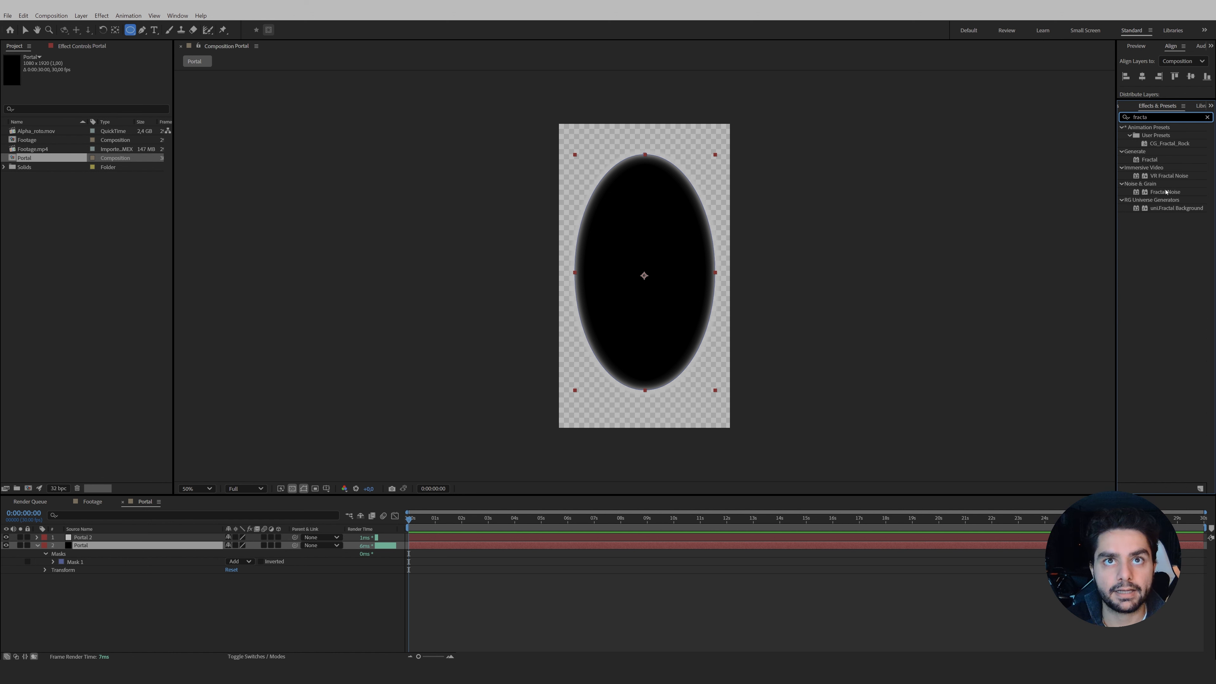
pyautogui.moveTo(1167, 191); pyautogui.dragTo(535, 545)
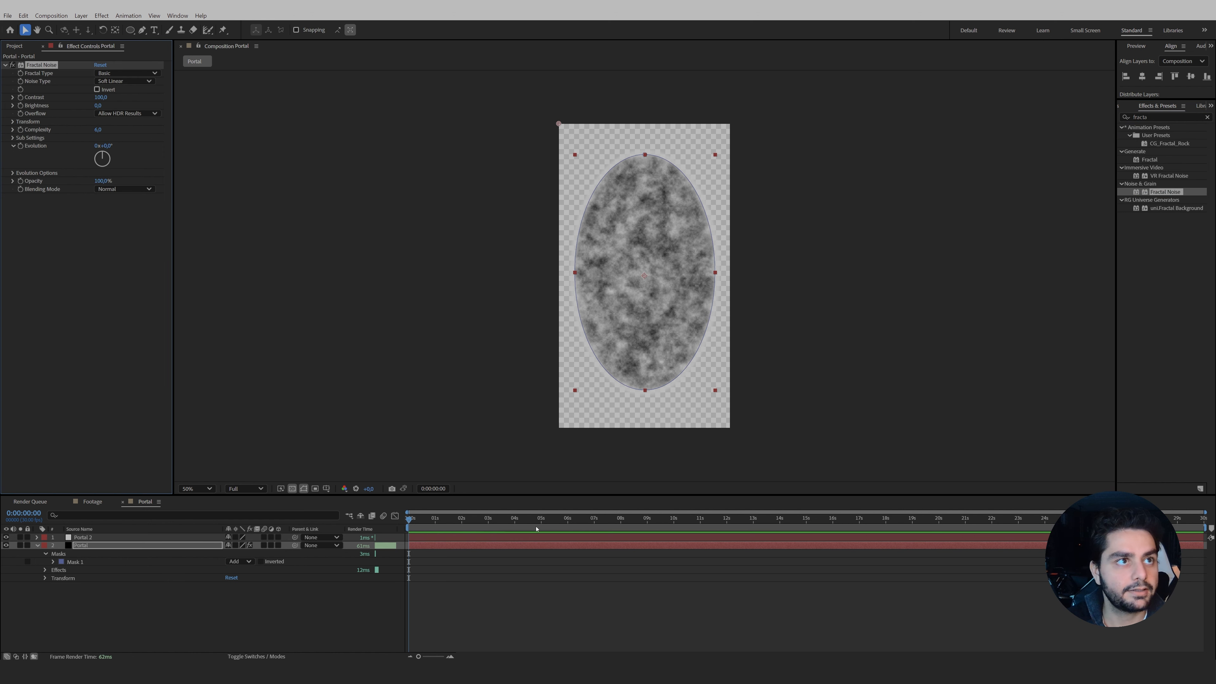
# Set the Fractal Noise type to Dynamic Progressive and drive its Evolution with the expression time*250.
pyautogui.click(125, 73)
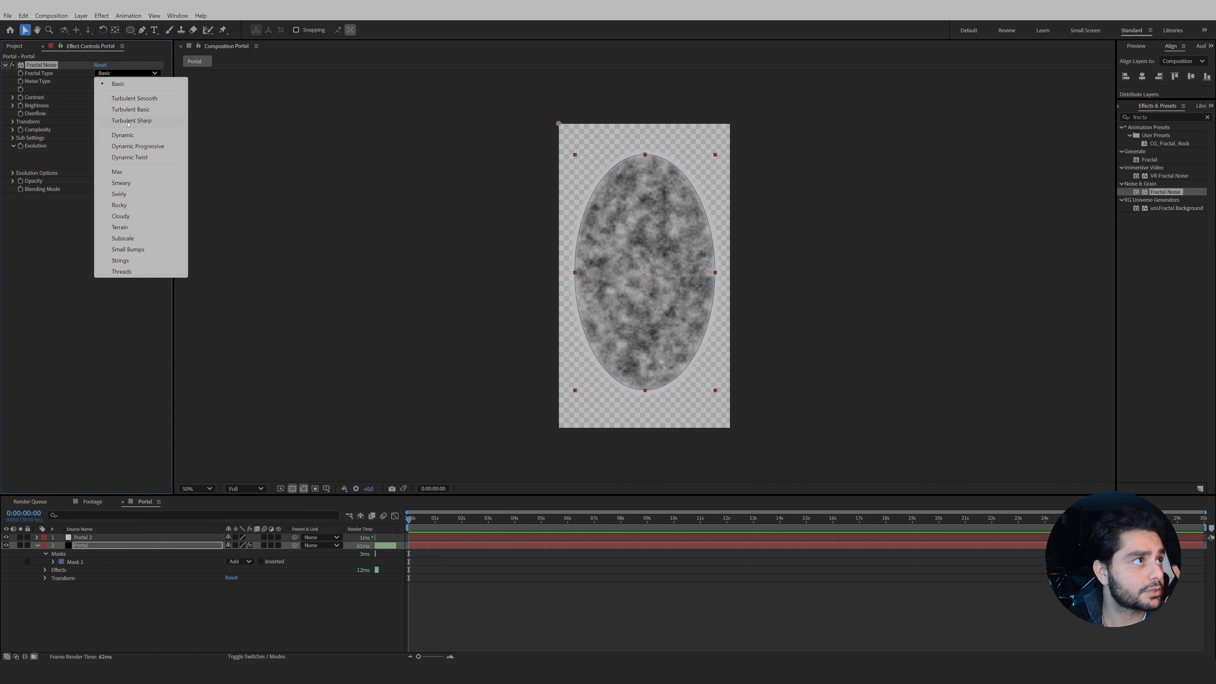
pyautogui.click(144, 147)
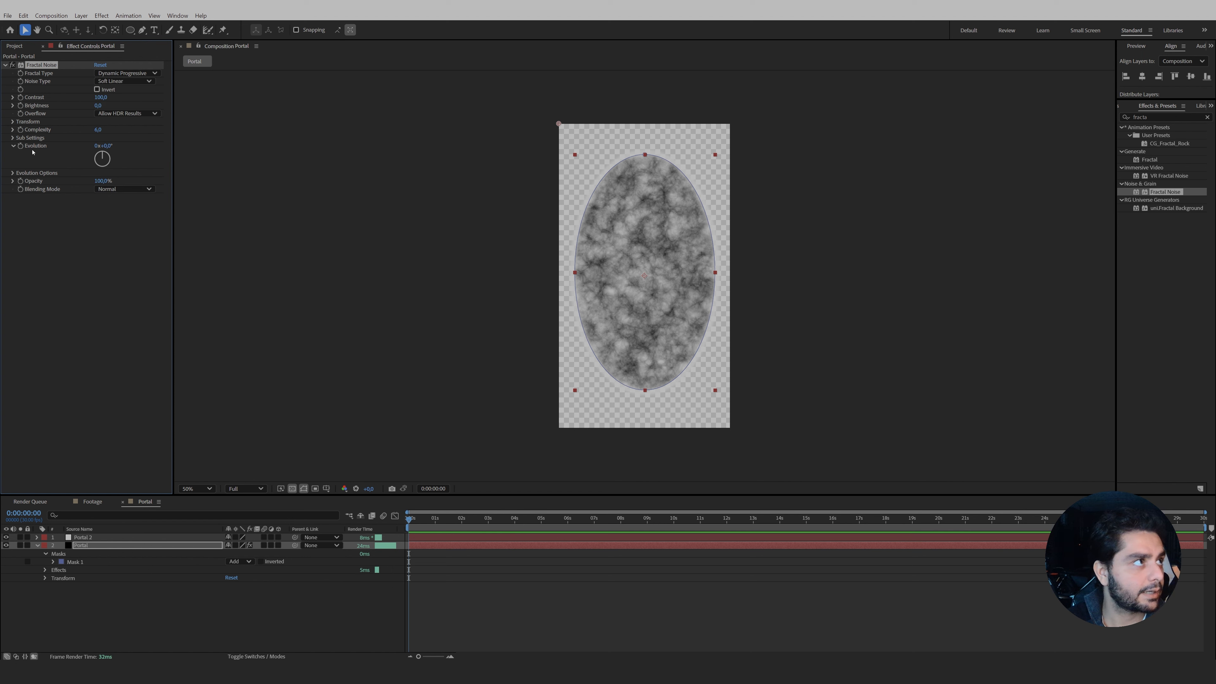
pyautogui.keyDown('alt'); pyautogui.click(21, 146); pyautogui.keyUp('alt')
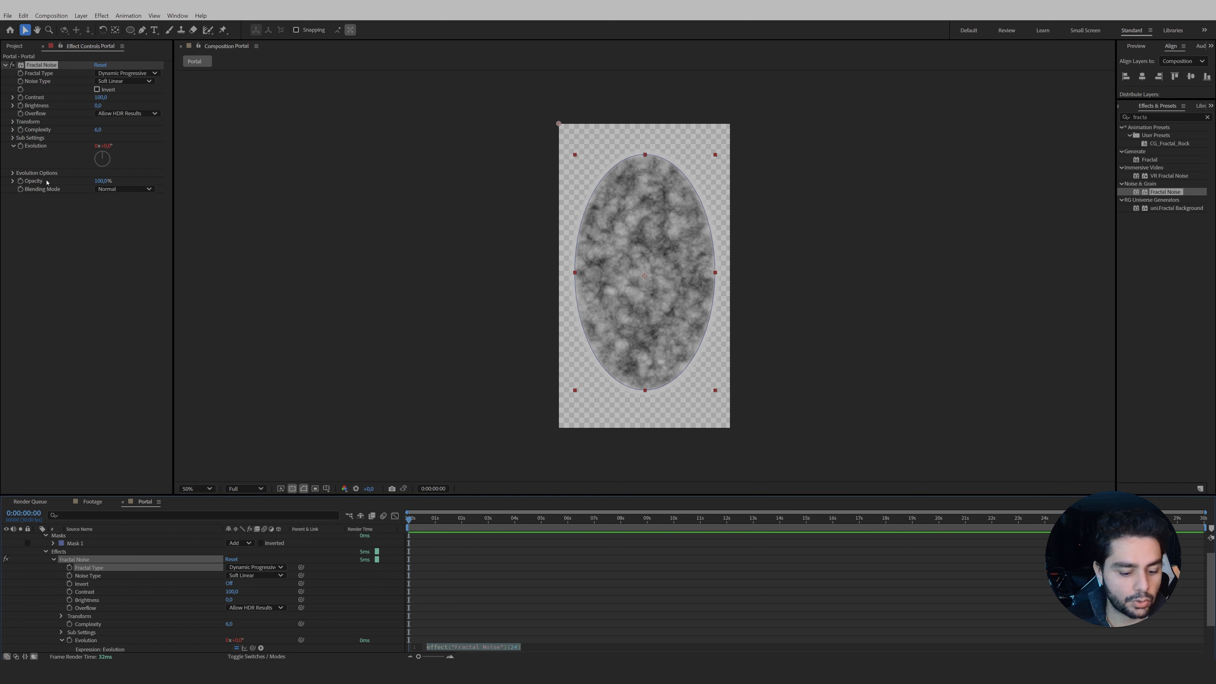
pyautogui.write('time*250')
pyautogui.press('KP_Enter')
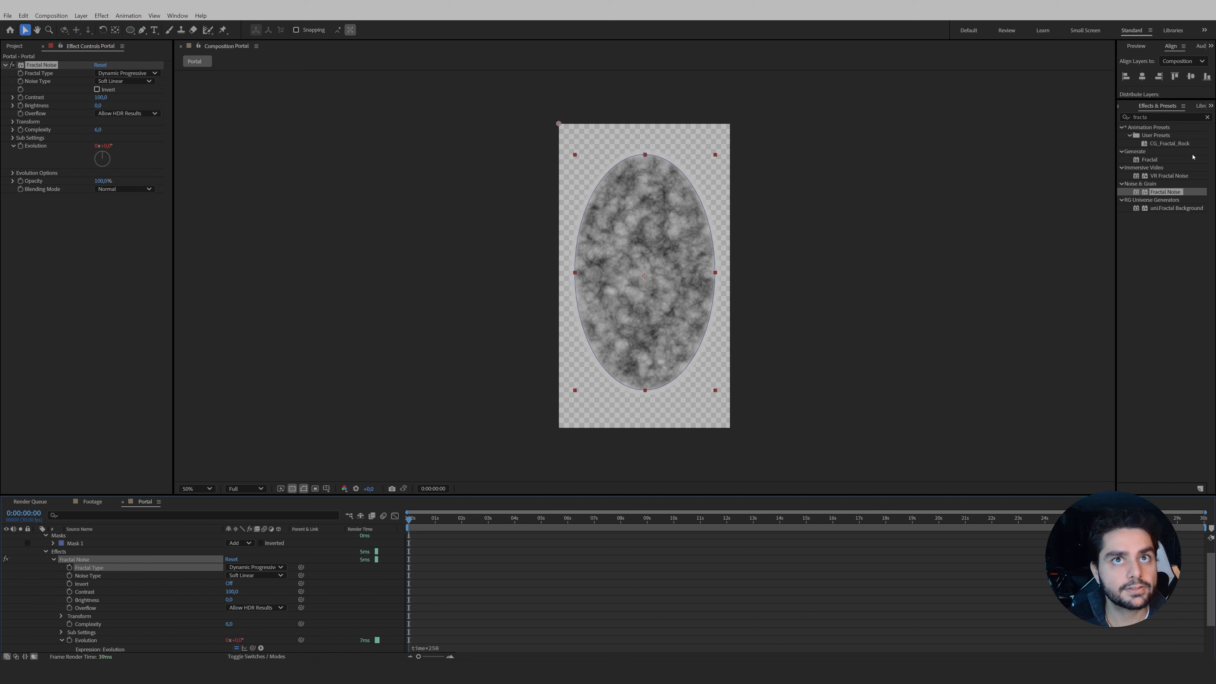
# Apply Twirl to the Portal layer with an angle of 143° and radius of 50, and cut the effect from the layer.
pyautogui.moveTo(1169, 117); pyautogui.dragTo(969, 111)
pyautogui.write('twirl')
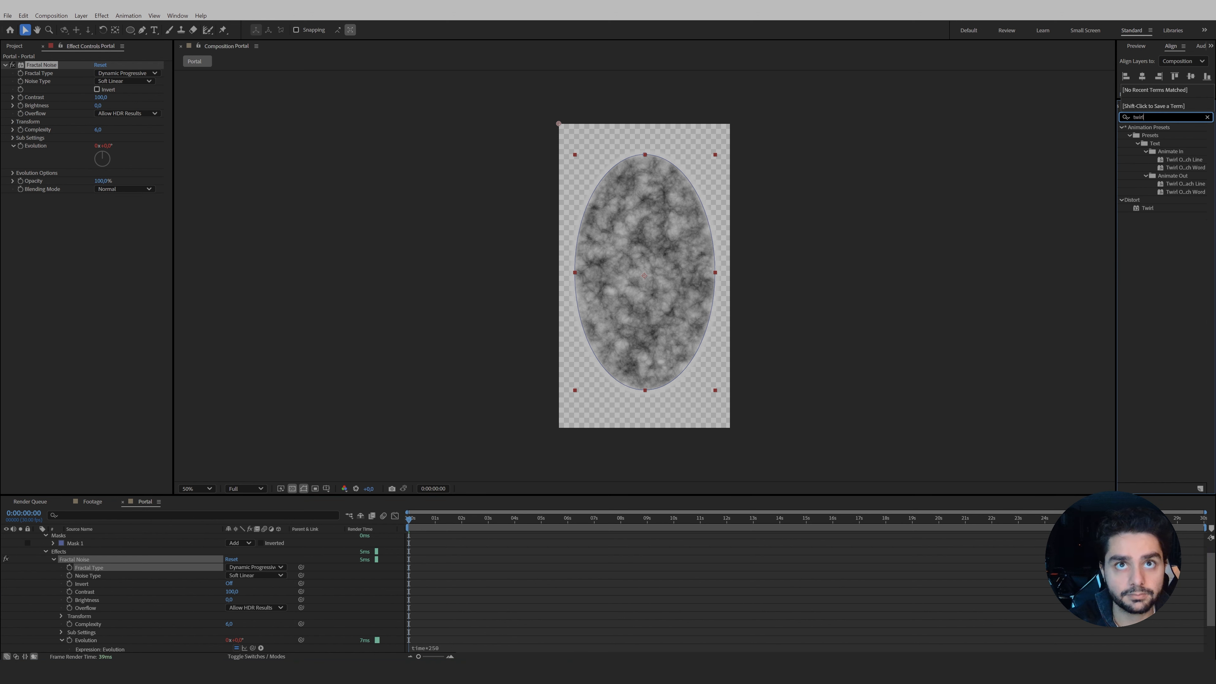
pyautogui.moveTo(1137, 208); pyautogui.dragTo(609, 300)
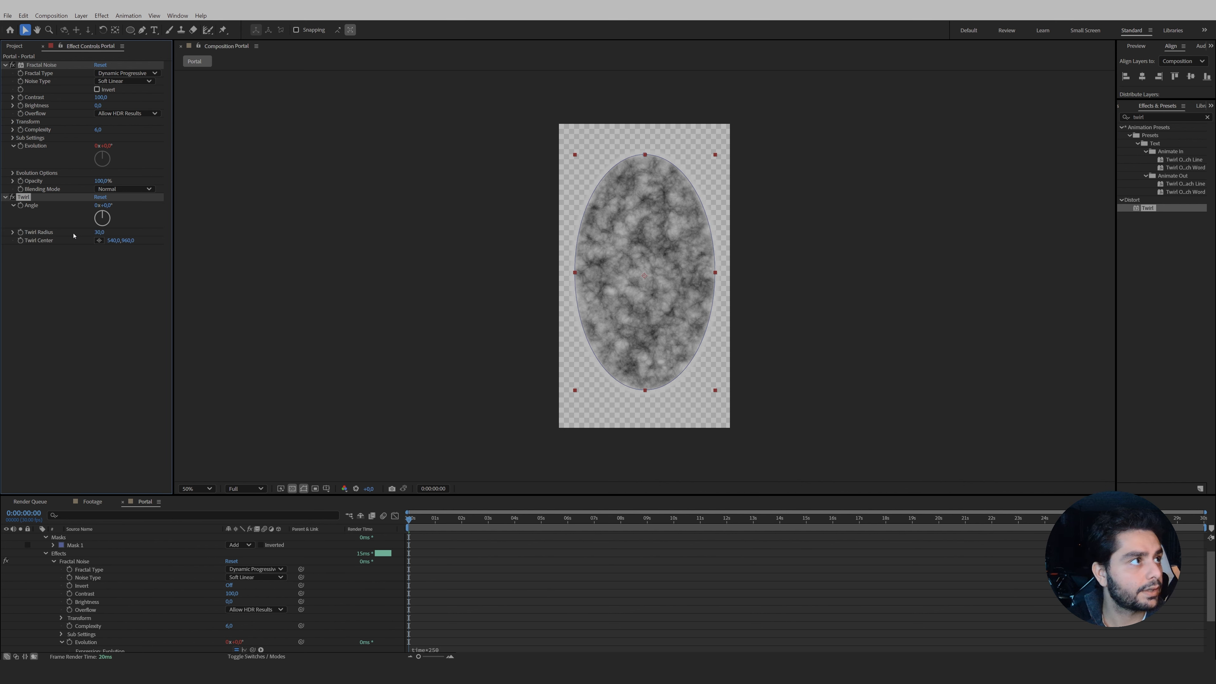
pyautogui.moveTo(106, 205); pyautogui.dragTo(171, 201)
pyautogui.moveTo(100, 232); pyautogui.dragTo(108, 234)
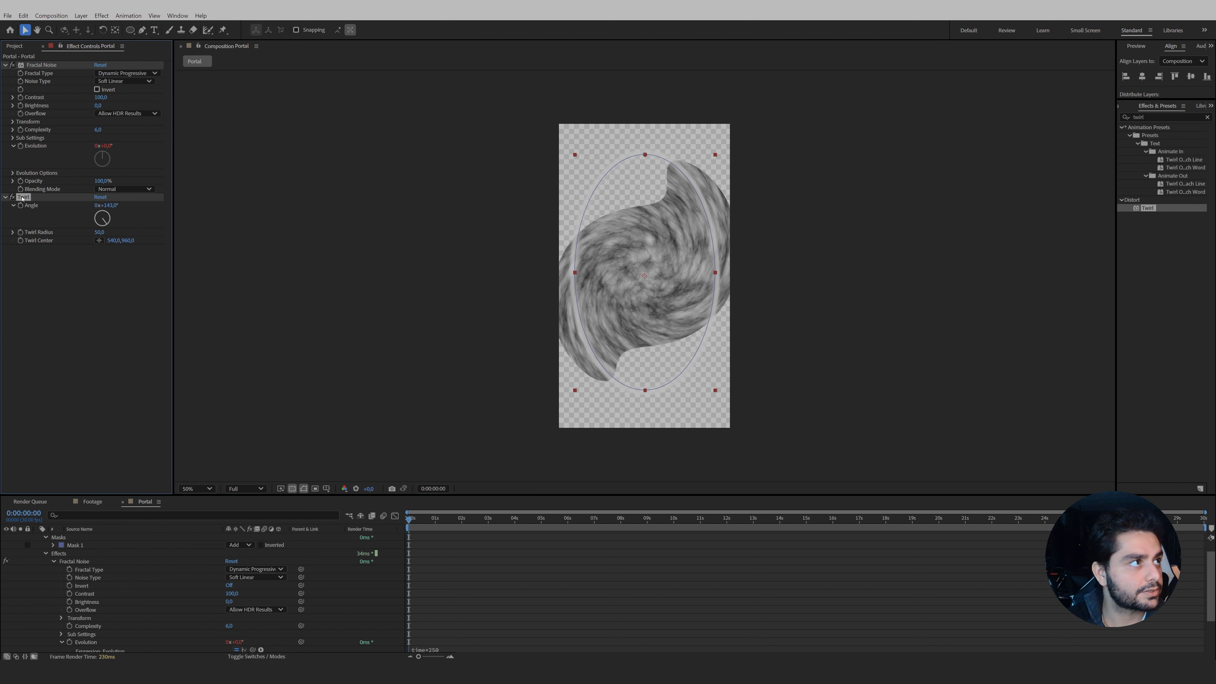
pyautogui.press('Delete')
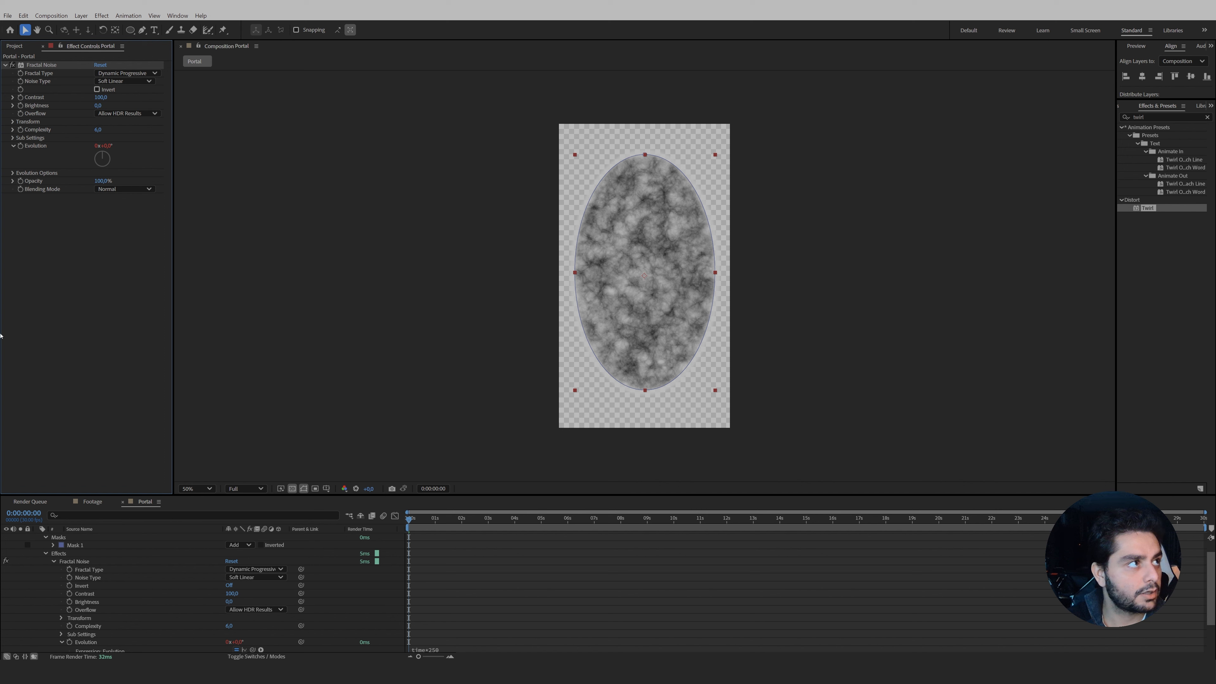
# Create a composition-sized white solid directly above the Portal layer and paste the Twirl effect onto it.
pyautogui.scroll(2, 59, 559)
pyautogui.click(36, 546)
pyautogui.rightClick(121, 594)
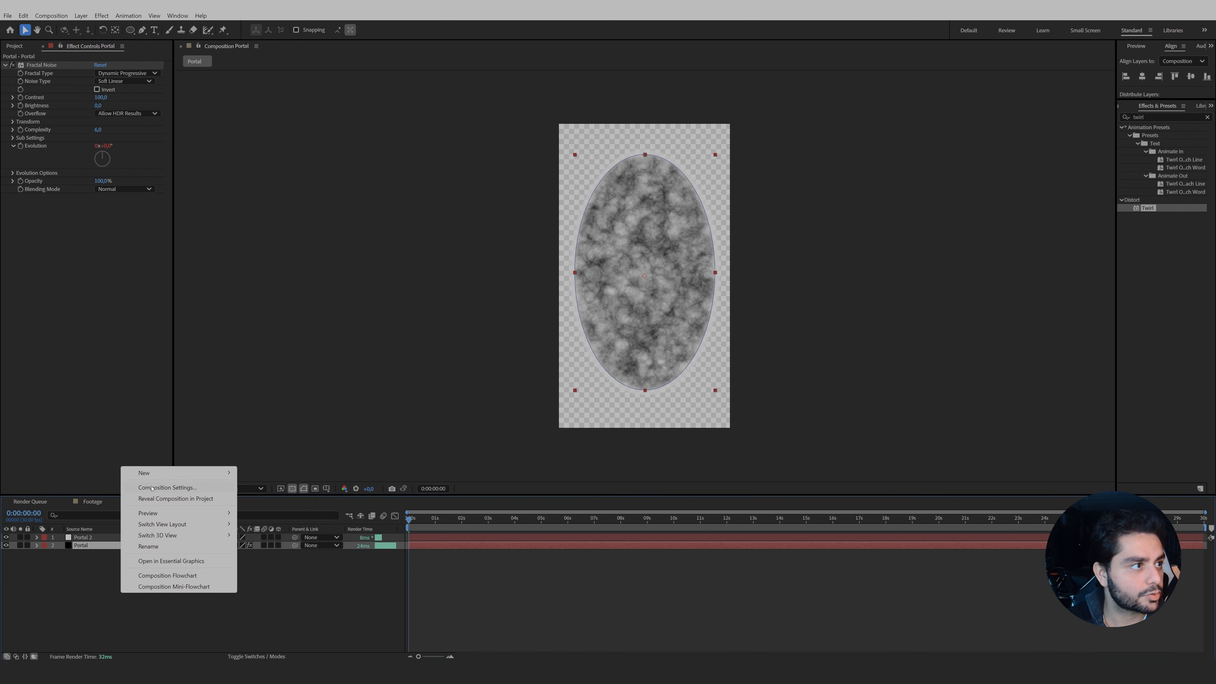
pyautogui.moveTo(213, 478)
pyautogui.click(293, 500)
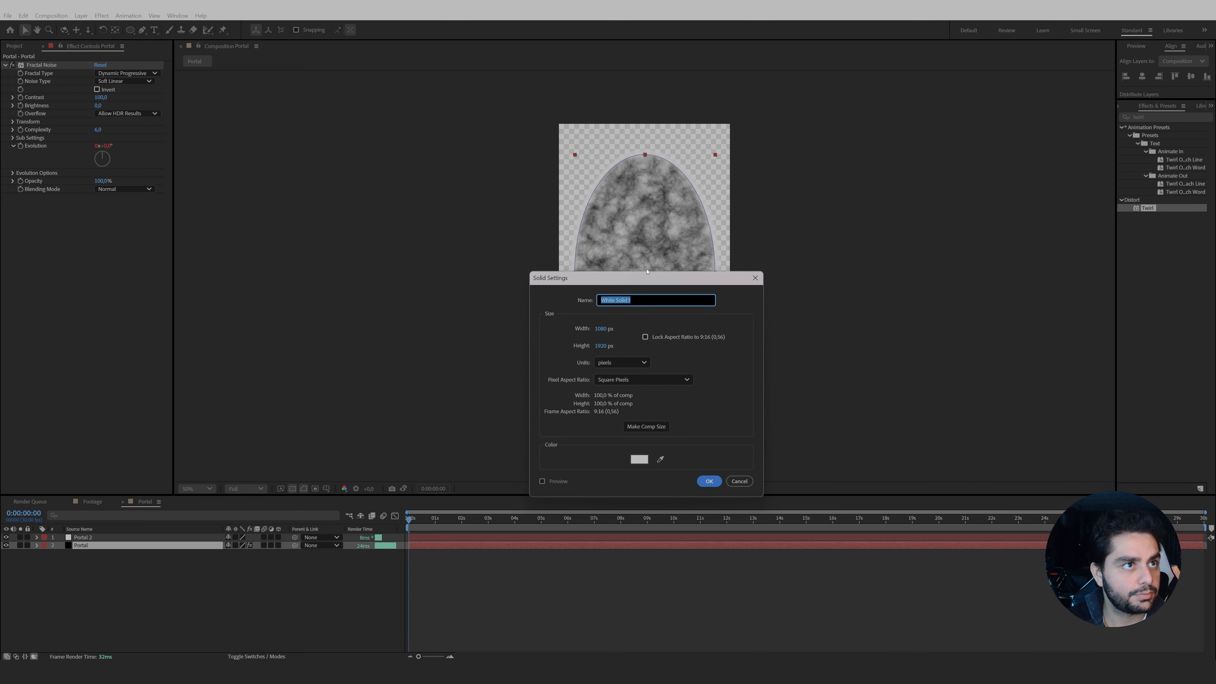
pyautogui.click(708, 481)
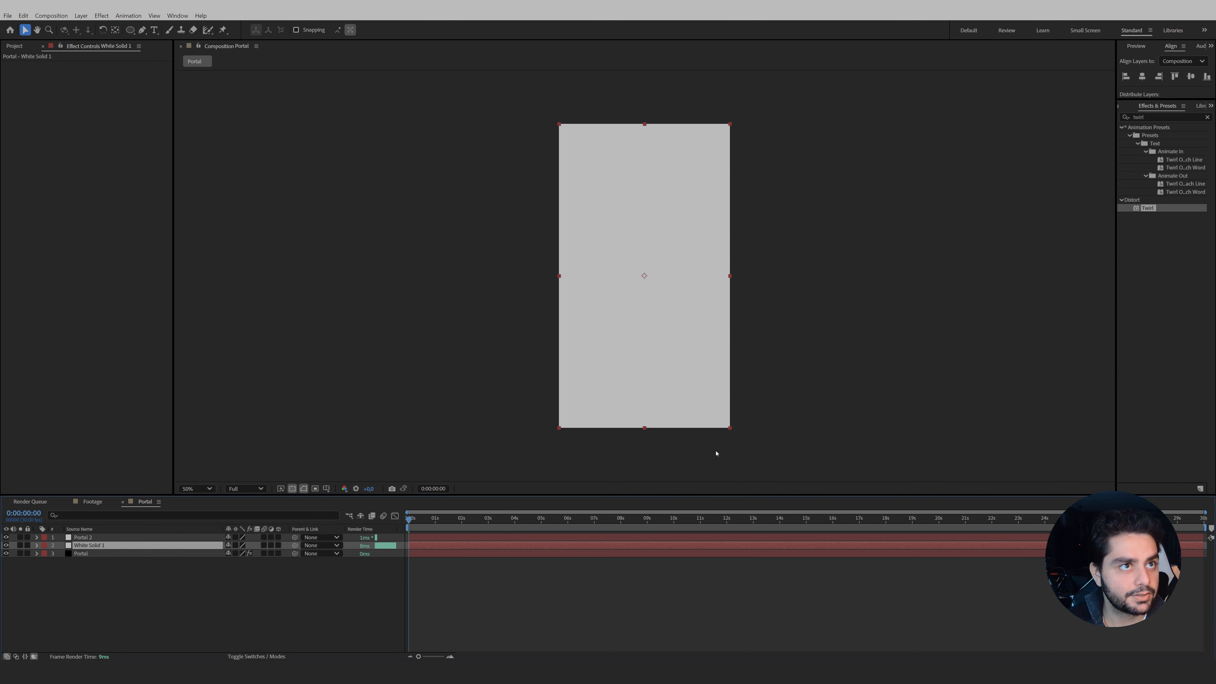
pyautogui.hotkey('ctrl', 'v')
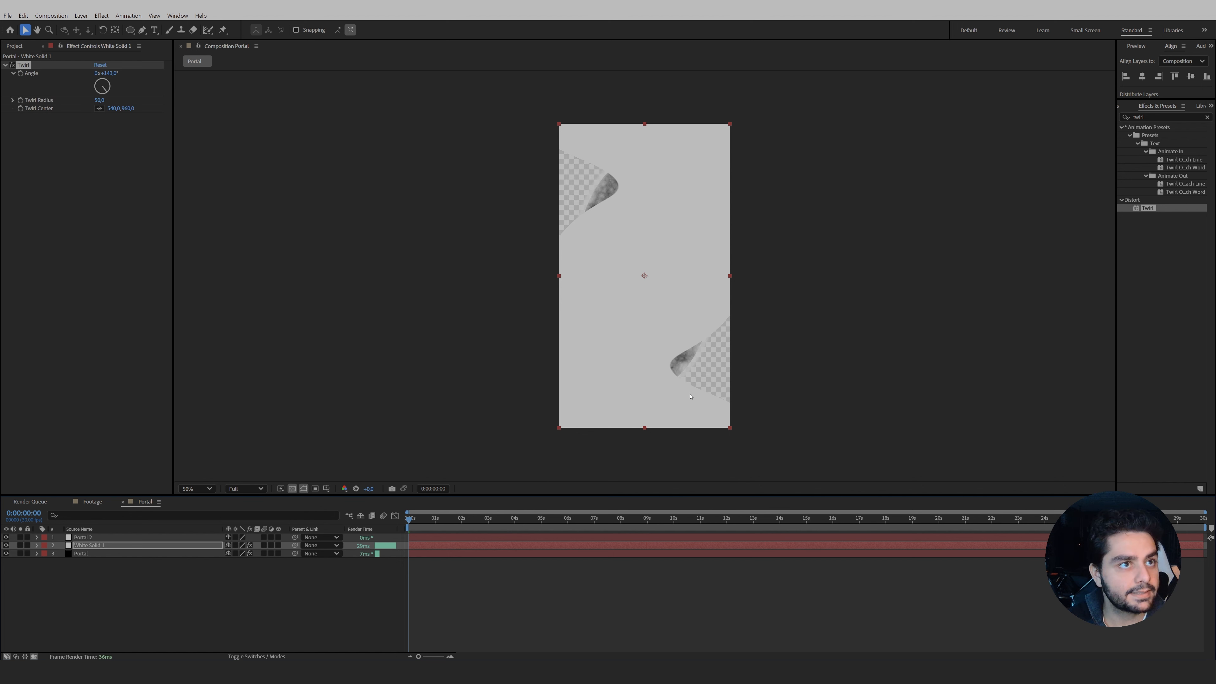
# Find the Motion Tile effect and add it above Twirl on the white solid.
pyautogui.click(1181, 120)
pyautogui.write('motion tile')
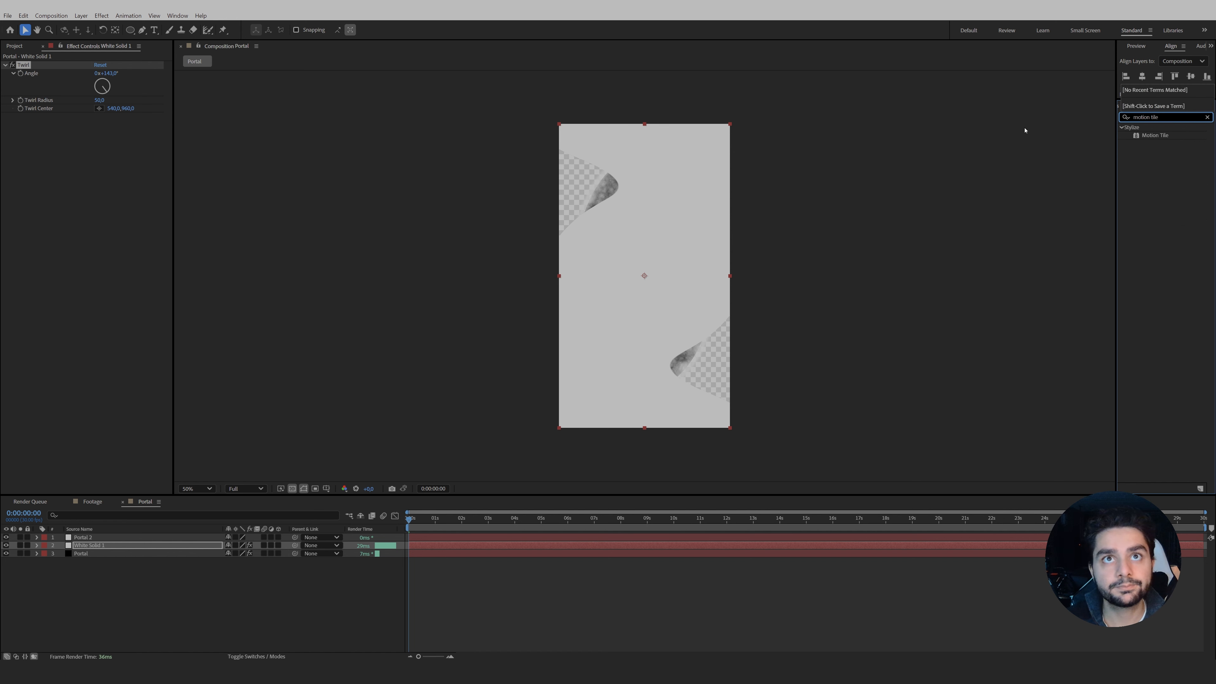
pyautogui.moveTo(1155, 135); pyautogui.dragTo(27, 63)
# Copy the Portal layer's Fractal Noise to the white solid and order its effects as Fractal Noise, Twirl, Motion Tile.
pyautogui.click(85, 554)
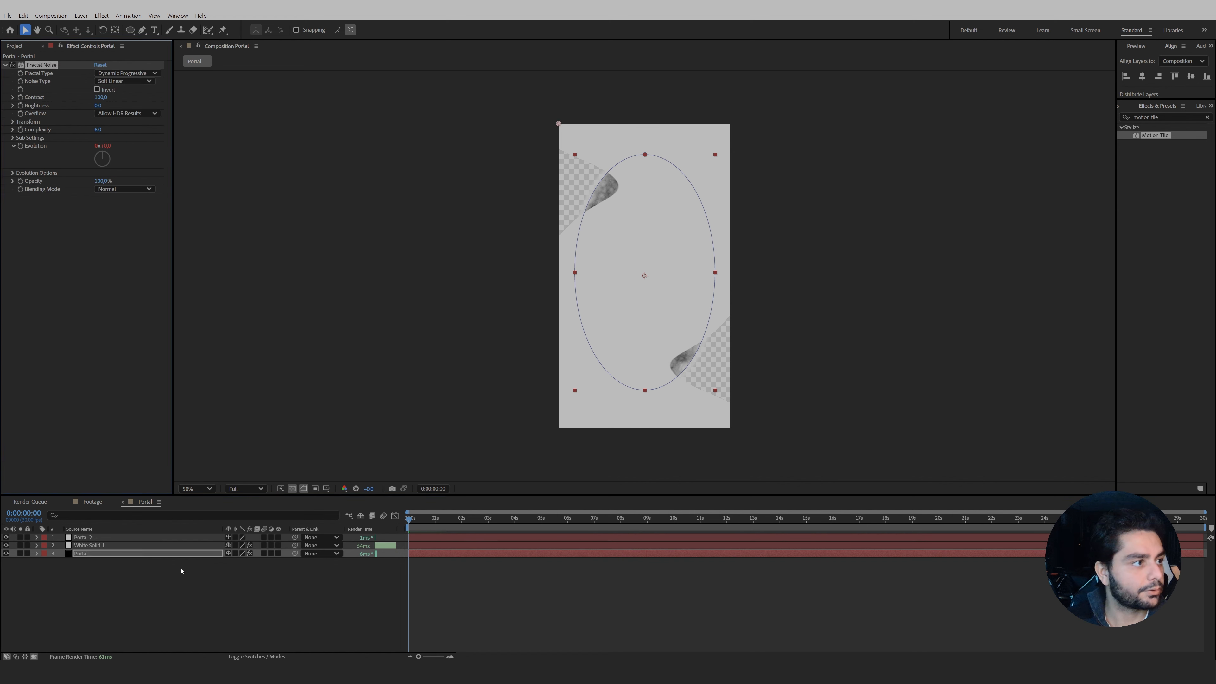
pyautogui.click(98, 547)
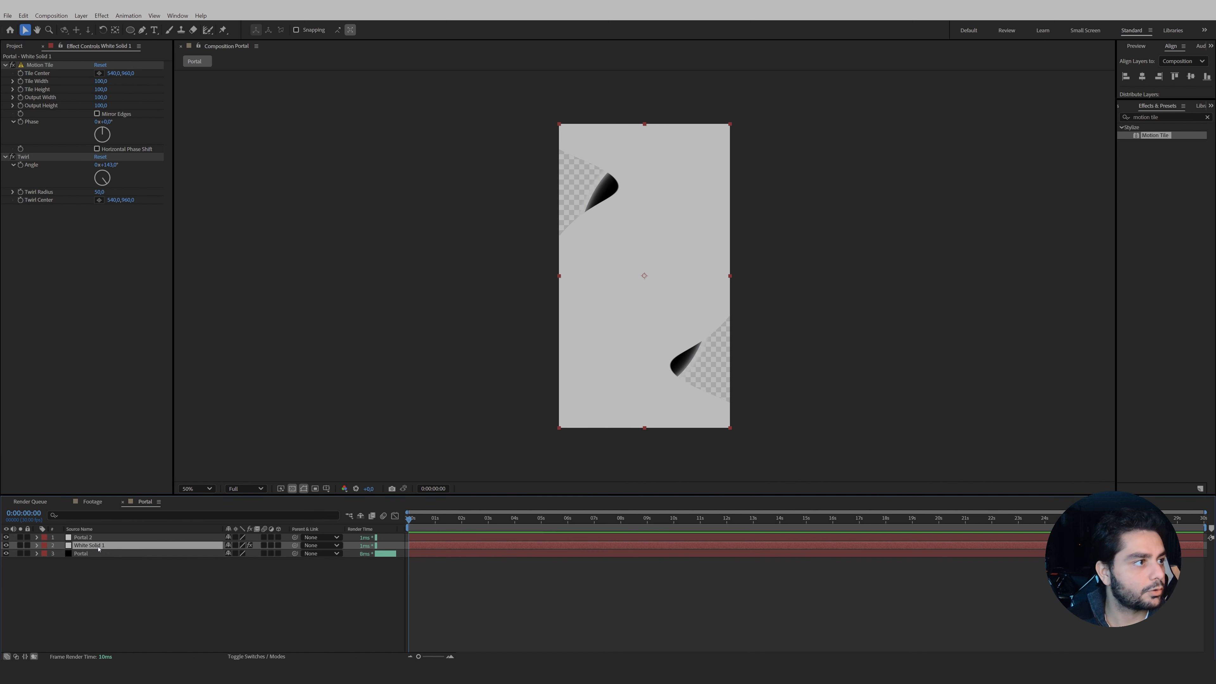
pyautogui.hotkey('ctrl', 'v')
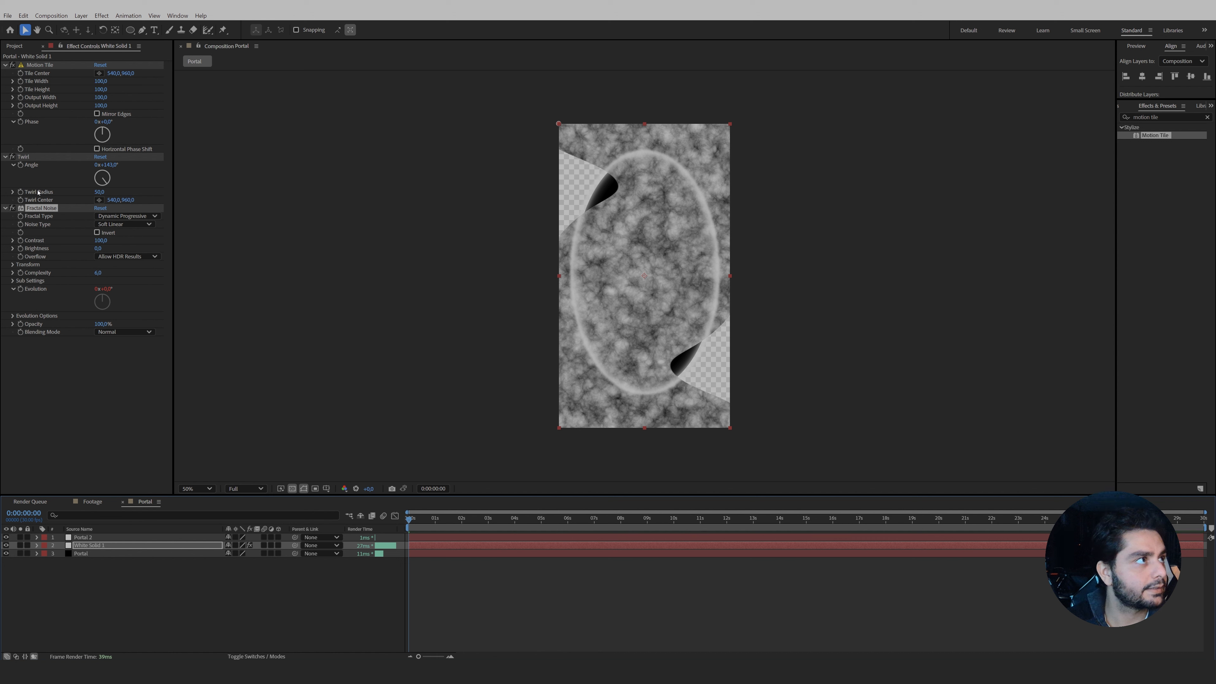
pyautogui.moveTo(43, 208); pyautogui.dragTo(31, 155)
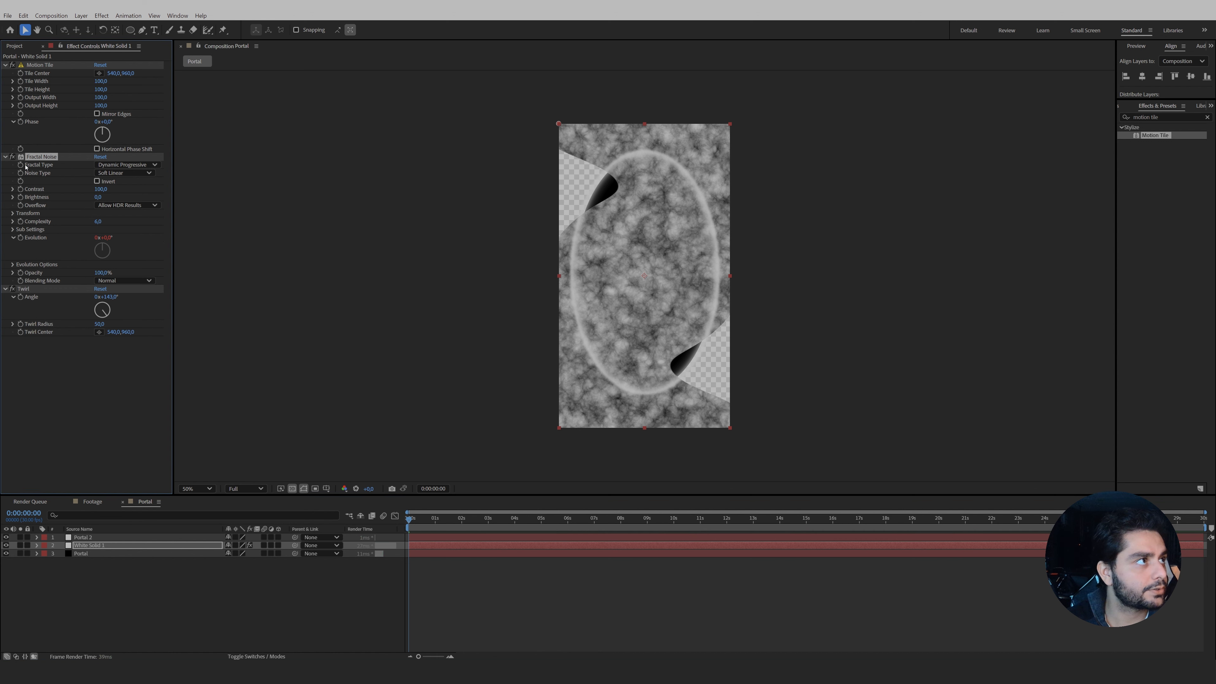
pyautogui.moveTo(40, 69); pyautogui.dragTo(89, 404)
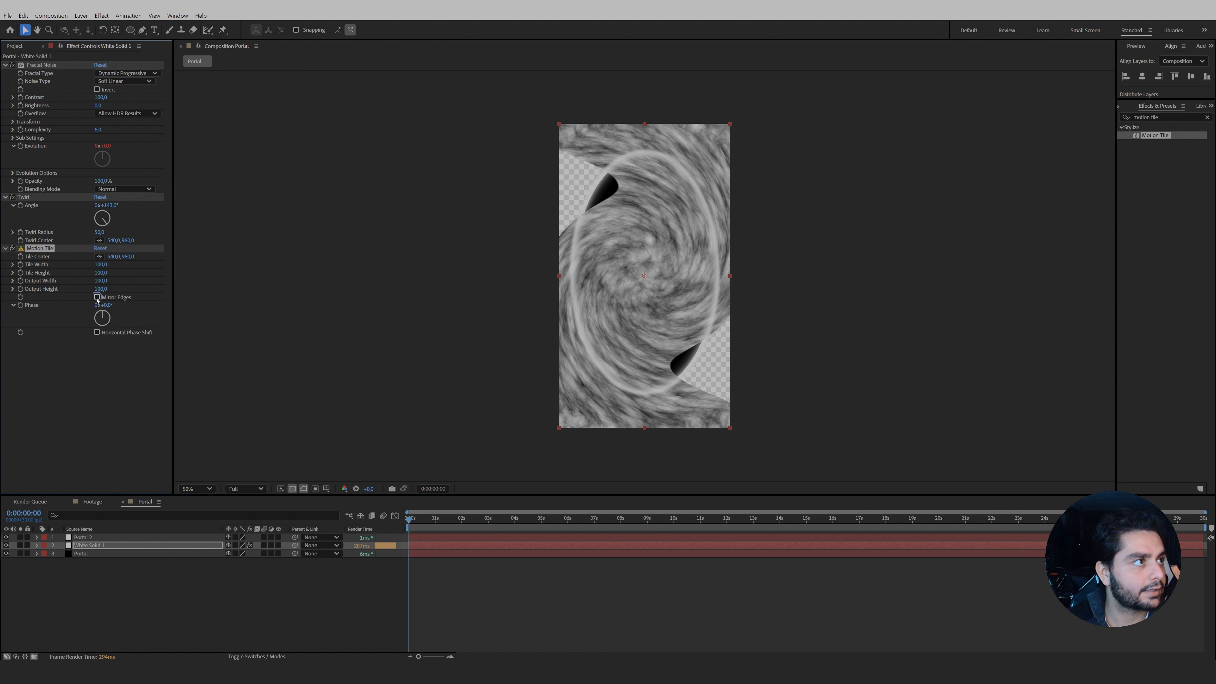
# Turn on Mirror Edges in Motion Tile and set its output width and height to 120.
pyautogui.click(97, 297)
pyautogui.click(100, 280)
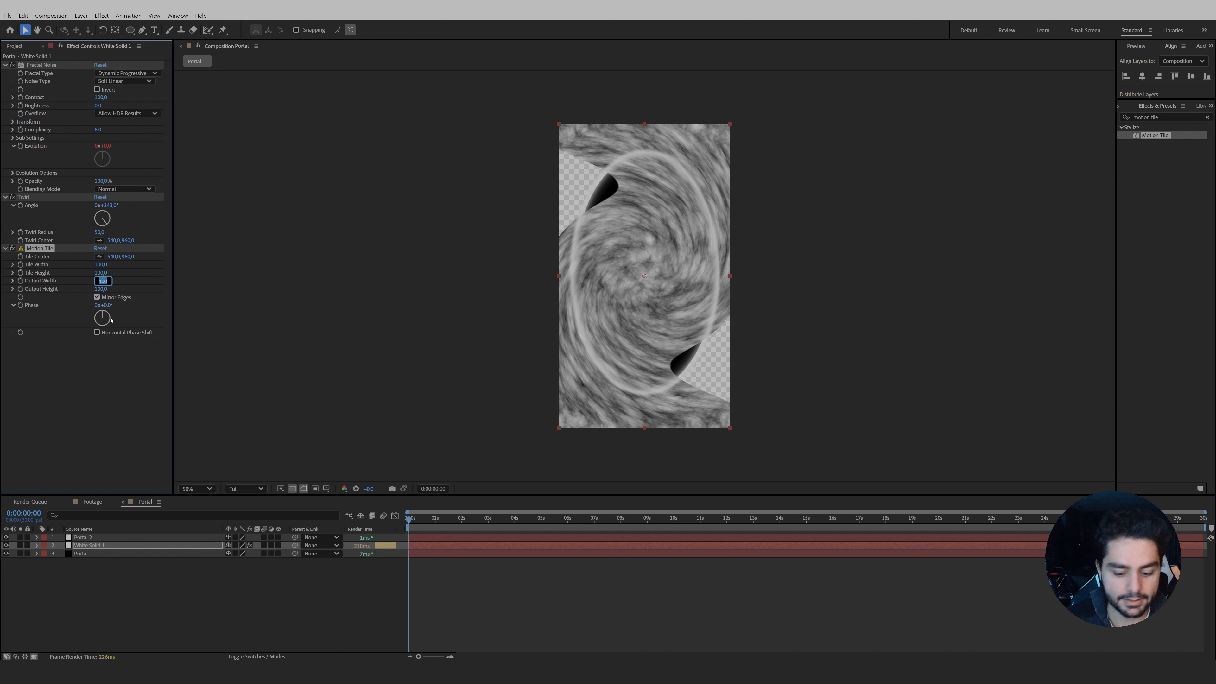
pyautogui.write('110')
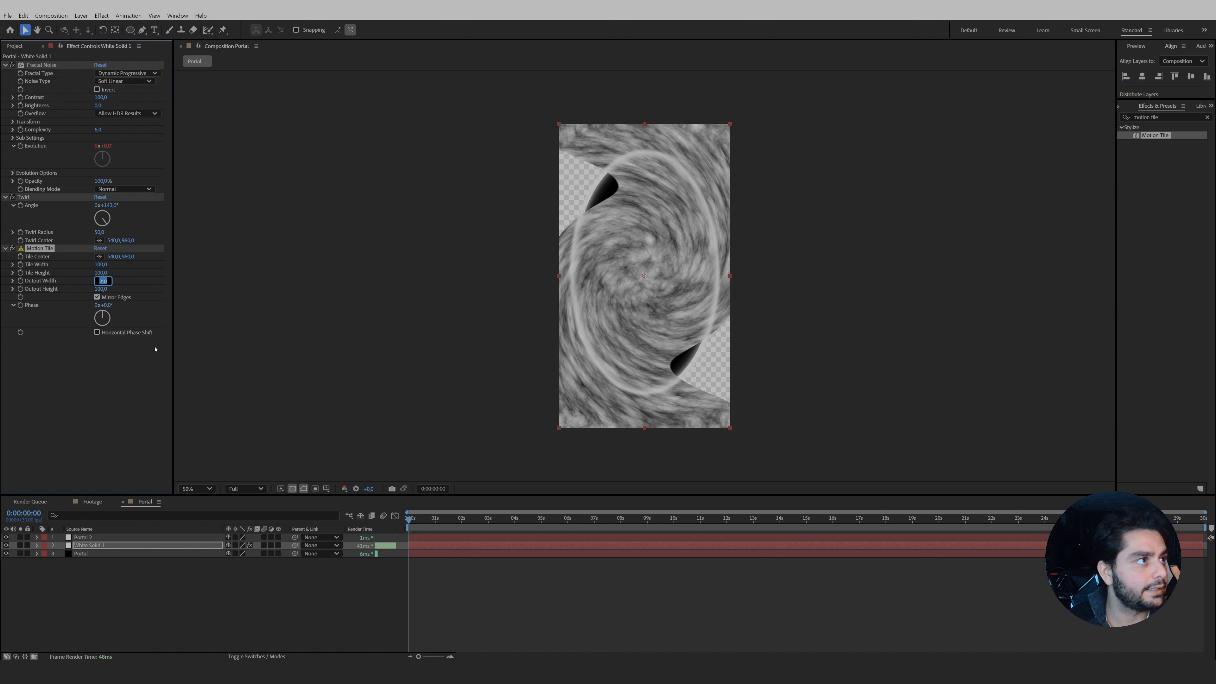
pyautogui.press('Tab')
pyautogui.write('120')
pyautogui.press('Return')
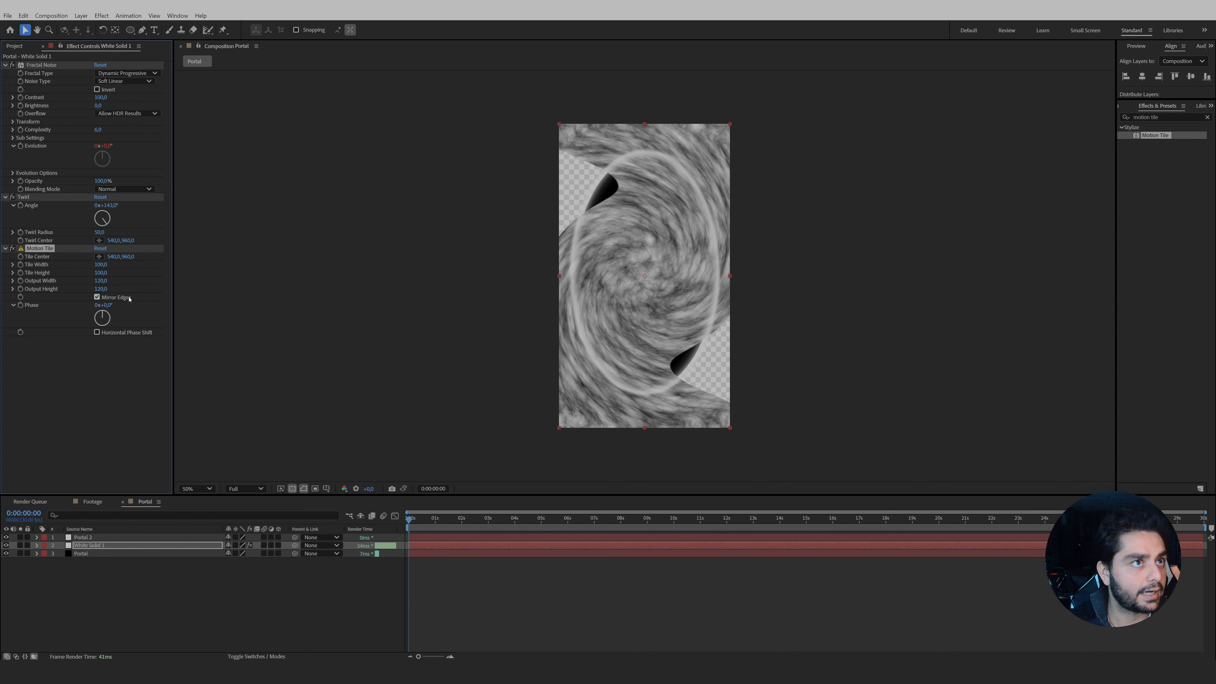
# Move Motion Tile ahead of the white solid's other effects and increase its output width to 270.
pyautogui.click(121, 365)
pyautogui.moveTo(40, 250); pyautogui.dragTo(40, 62)
pyautogui.moveTo(101, 97); pyautogui.dragTo(109, 97)
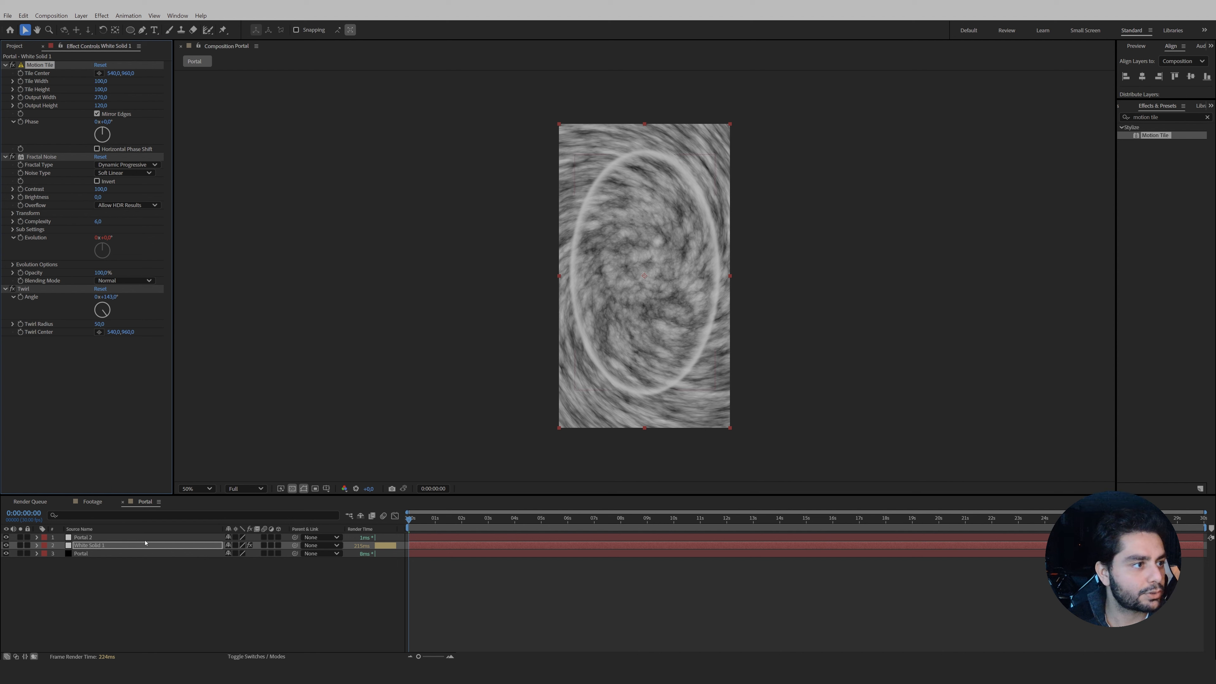
# Use the Portal layer as the white solid's track matte and increase the Twirl angle to 206°.
pyautogui.press('F4')
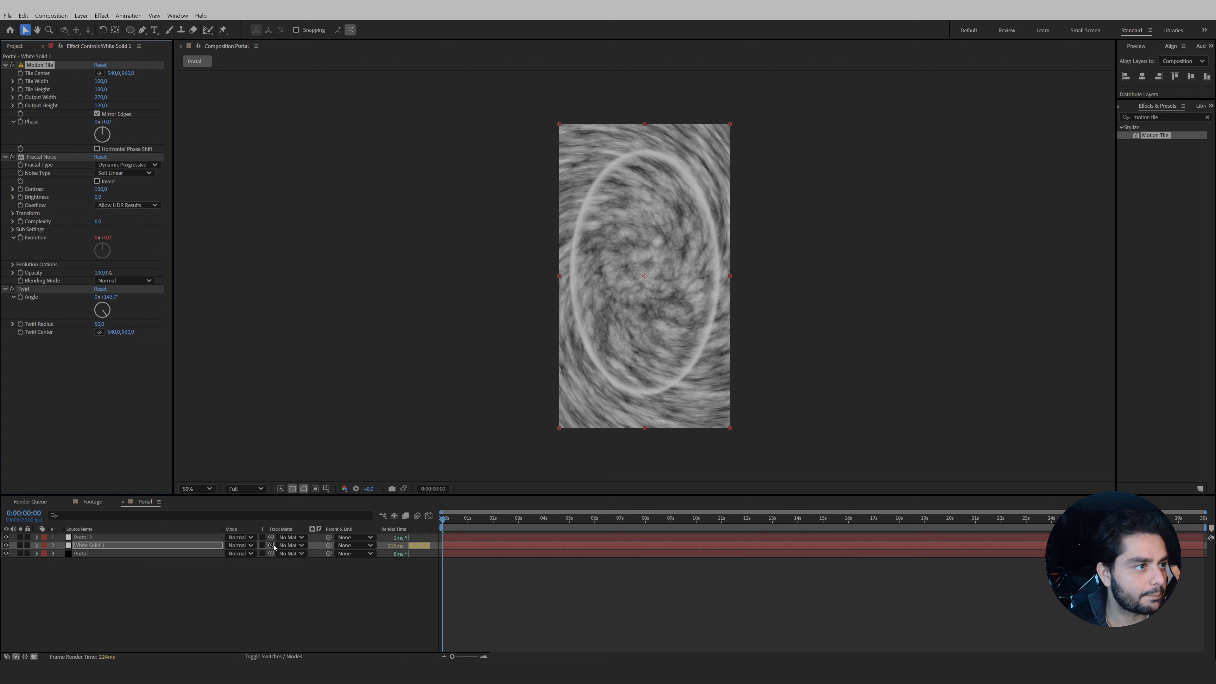
pyautogui.moveTo(271, 545); pyautogui.dragTo(155, 558)
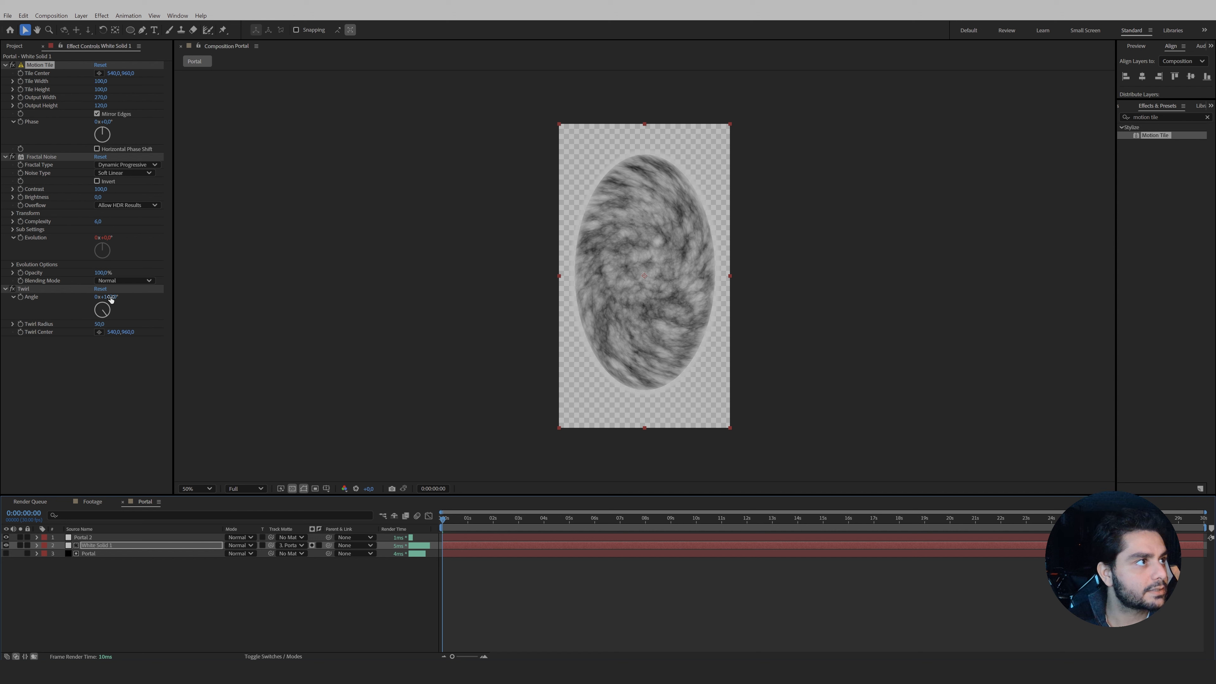
pyautogui.moveTo(109, 297); pyautogui.dragTo(143, 298)
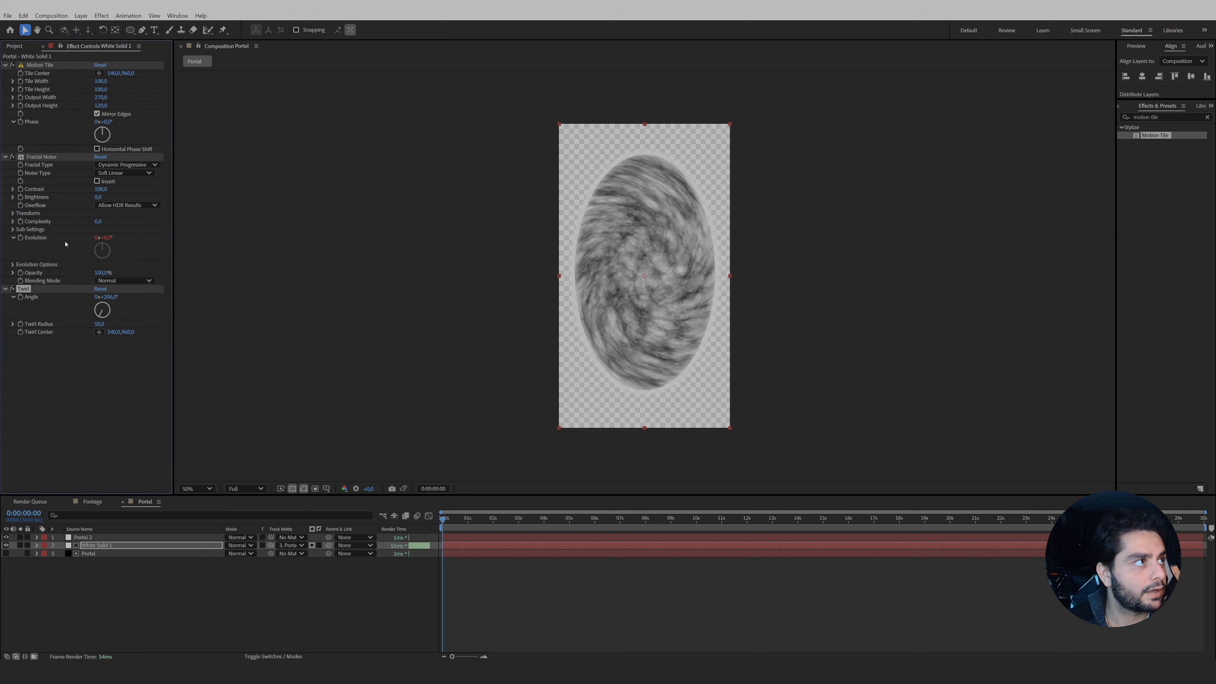
# Set the Fractal Noise Offset Turbulence to 698, 720 and keyframe it at the first frame.
pyautogui.click(13, 213)
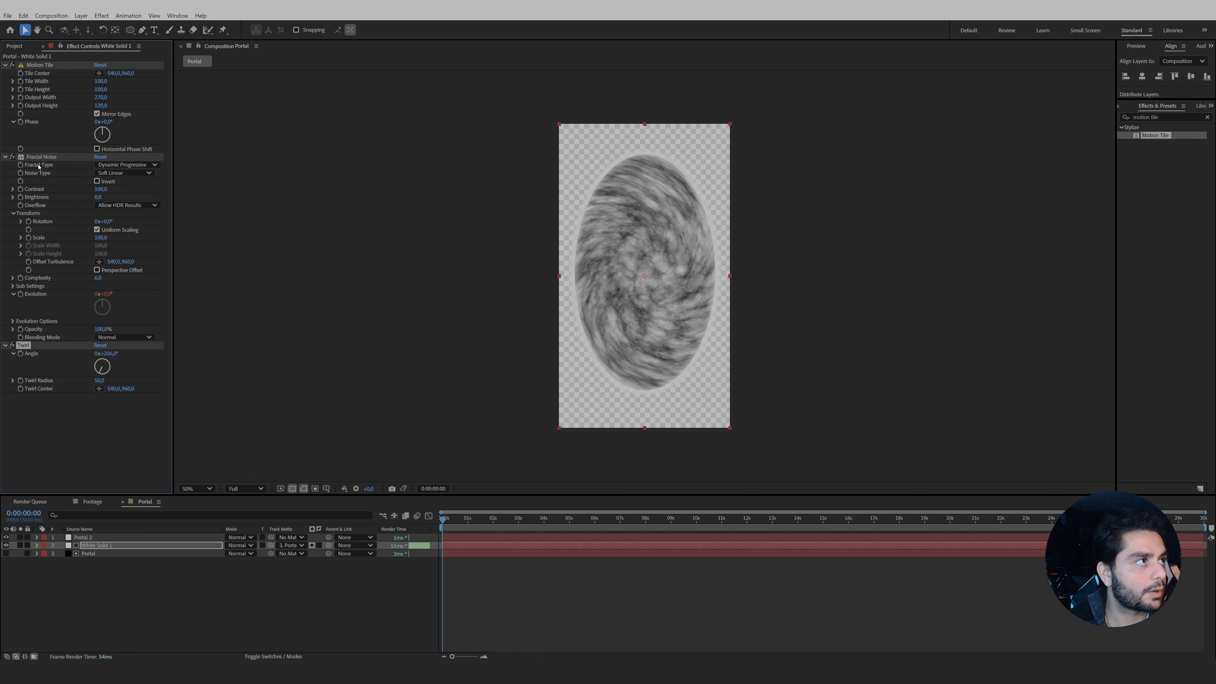
pyautogui.click(21, 237)
pyautogui.moveTo(111, 282)
pyautogui.mouseDown()
pyautogui.moveTo(209, 258)
pyautogui.moveTo(293, 264)
pyautogui.moveTo(10, 271)
pyautogui.moveTo(196, 269)
pyautogui.mouseUp()
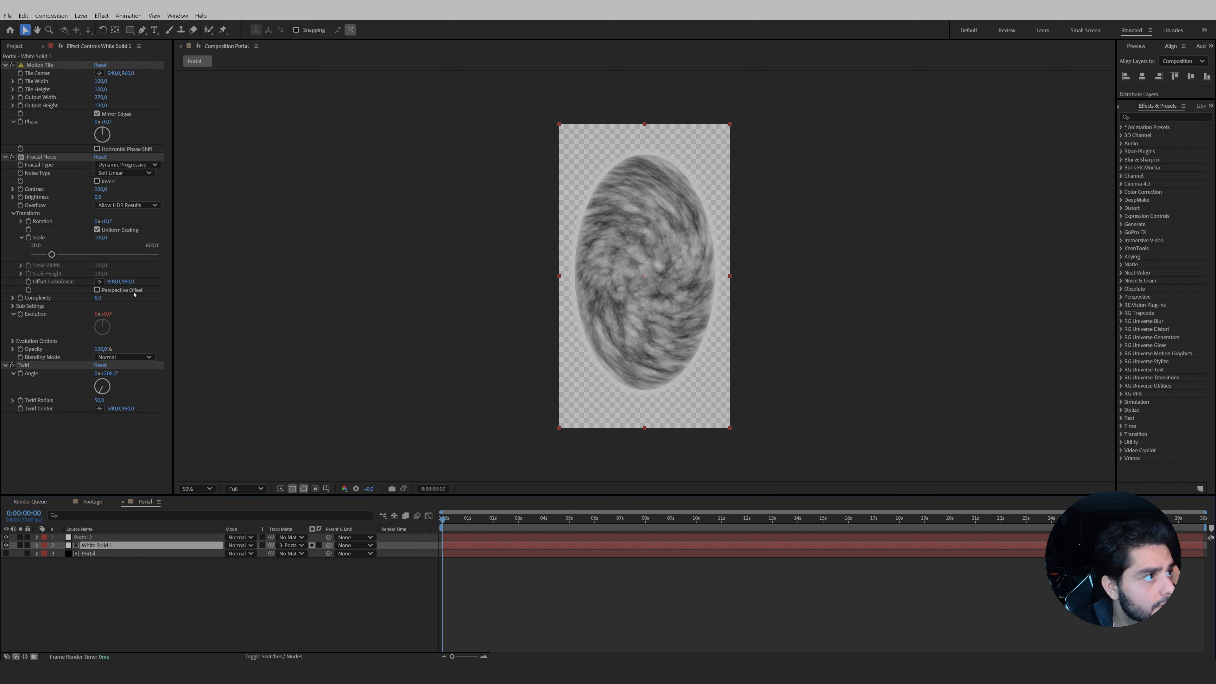
pyautogui.moveTo(128, 281); pyautogui.dragTo(24, 288)
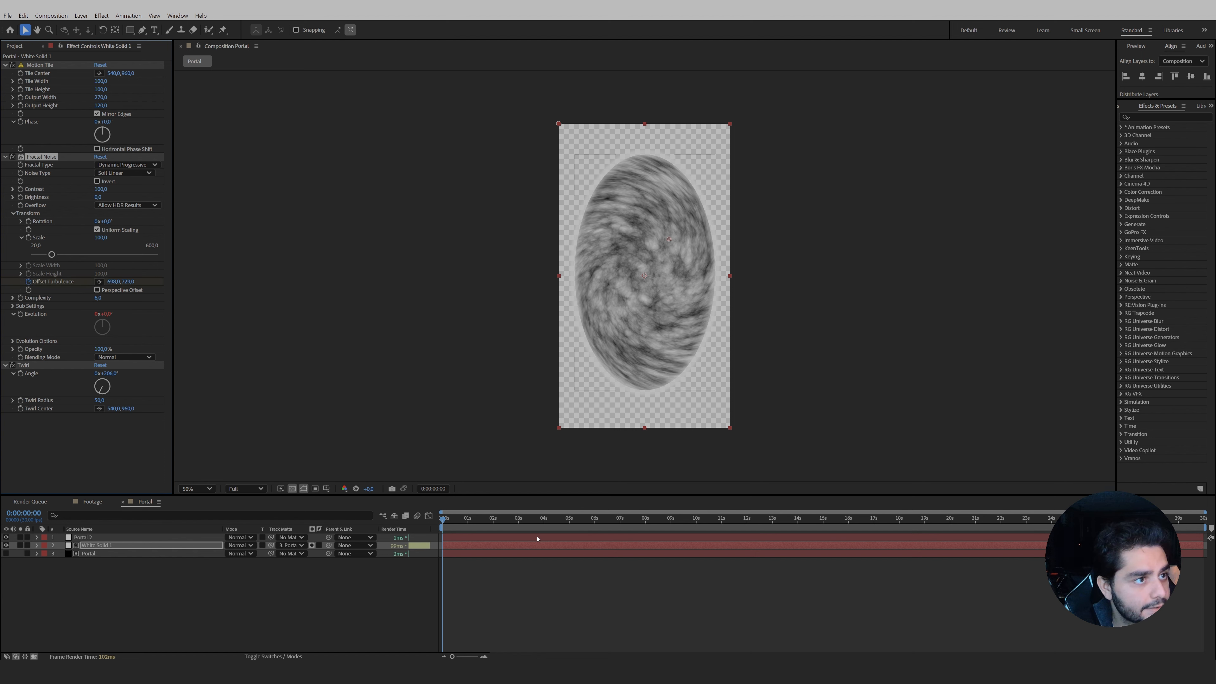
# Keyframe a lower vertical Offset Turbulence value at the end of the composition and scrub through the motion.
pyautogui.moveTo(441, 517); pyautogui.dragTo(1212, 545)
pyautogui.moveTo(128, 281); pyautogui.dragTo(124, 353)
pyautogui.moveTo(443, 519); pyautogui.dragTo(642, 530)
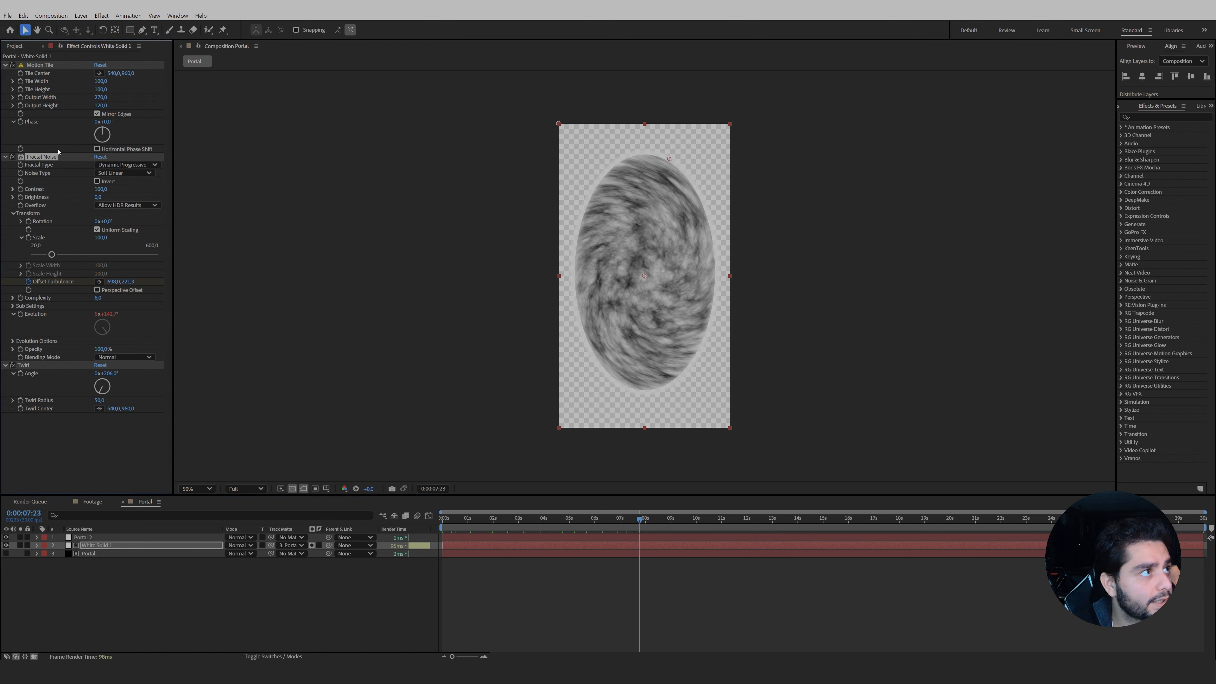
# Duplicate the white solid's Fractal Noise effect and raise the duplicate's contrast to 364.
pyautogui.hotkey('ctrl', 'd')
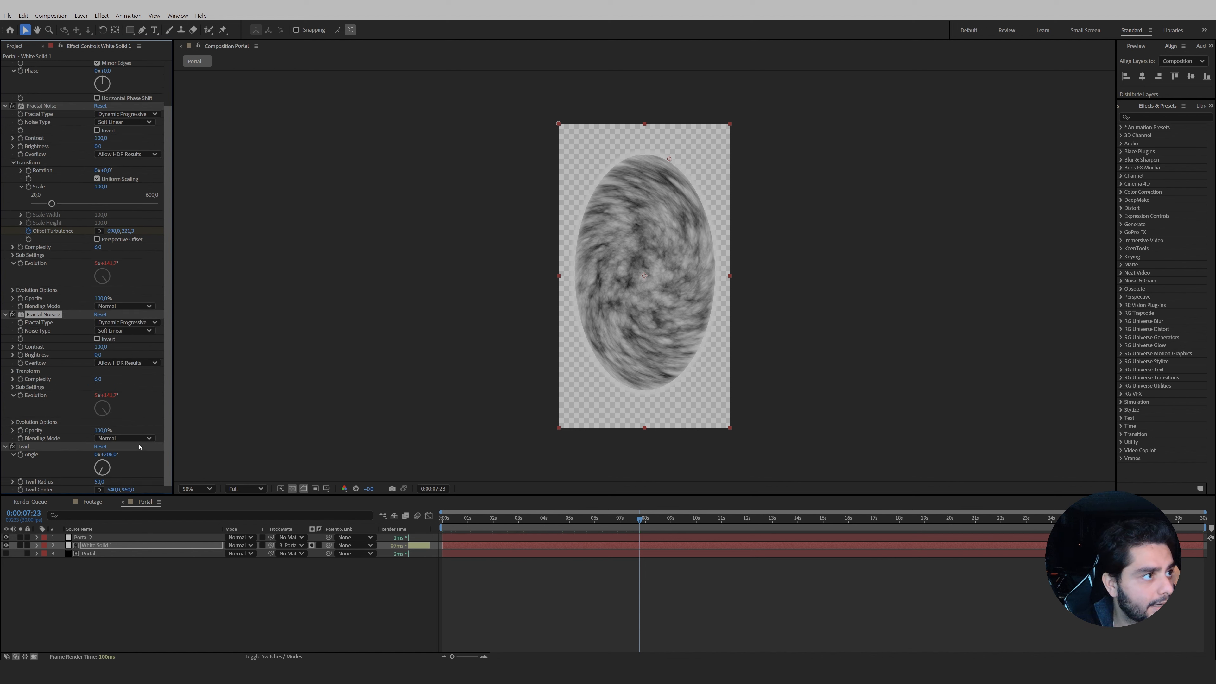
pyautogui.moveTo(101, 346); pyautogui.dragTo(224, 350)
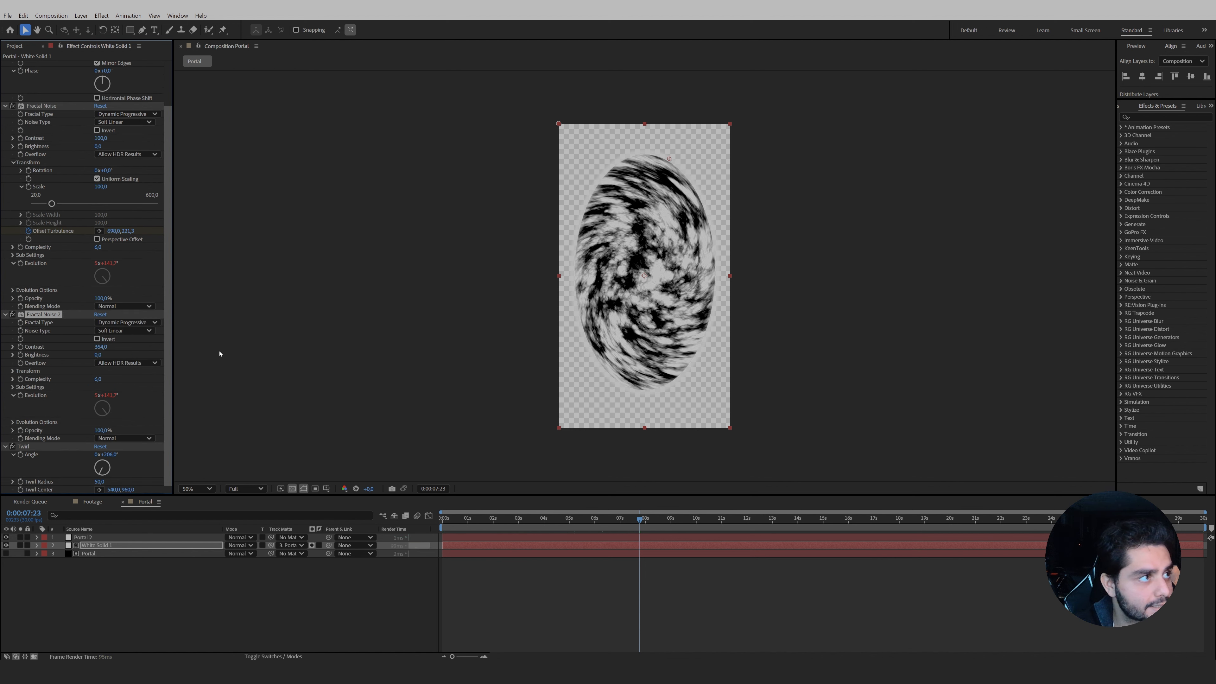
# Set the duplicate Fractal Noise's Overflow to Clip and reduce its Scale to about 35.
pyautogui.click(12, 371)
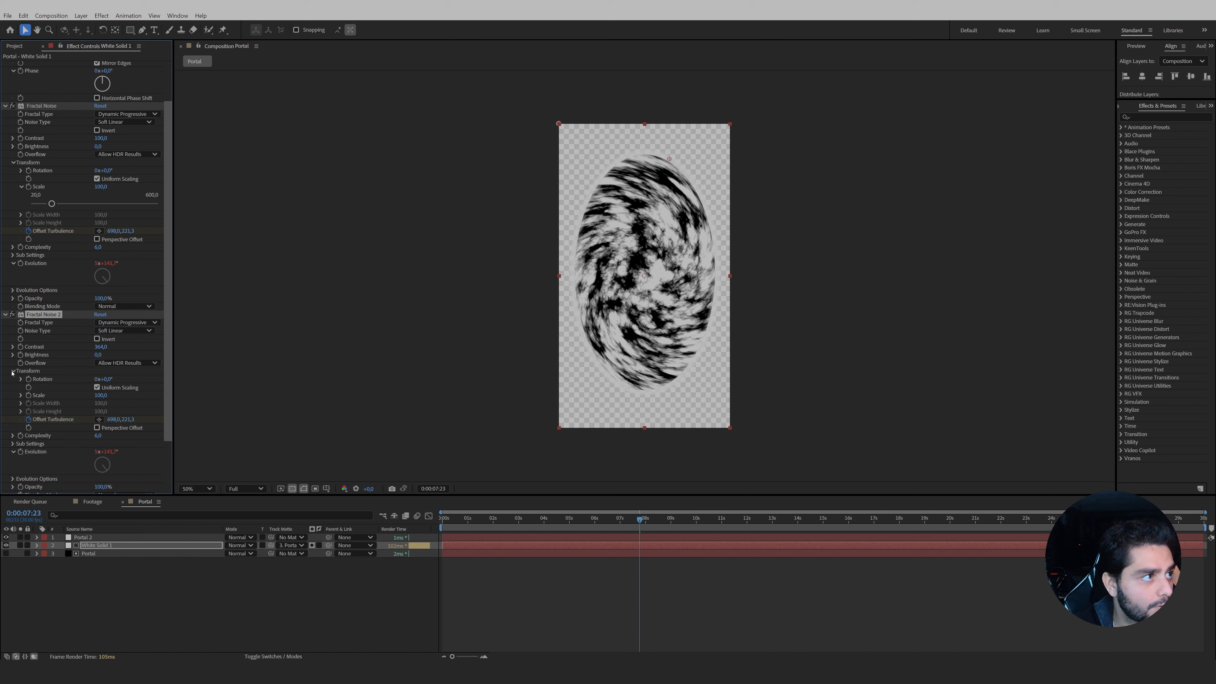
pyautogui.click(120, 363)
pyautogui.click(116, 373)
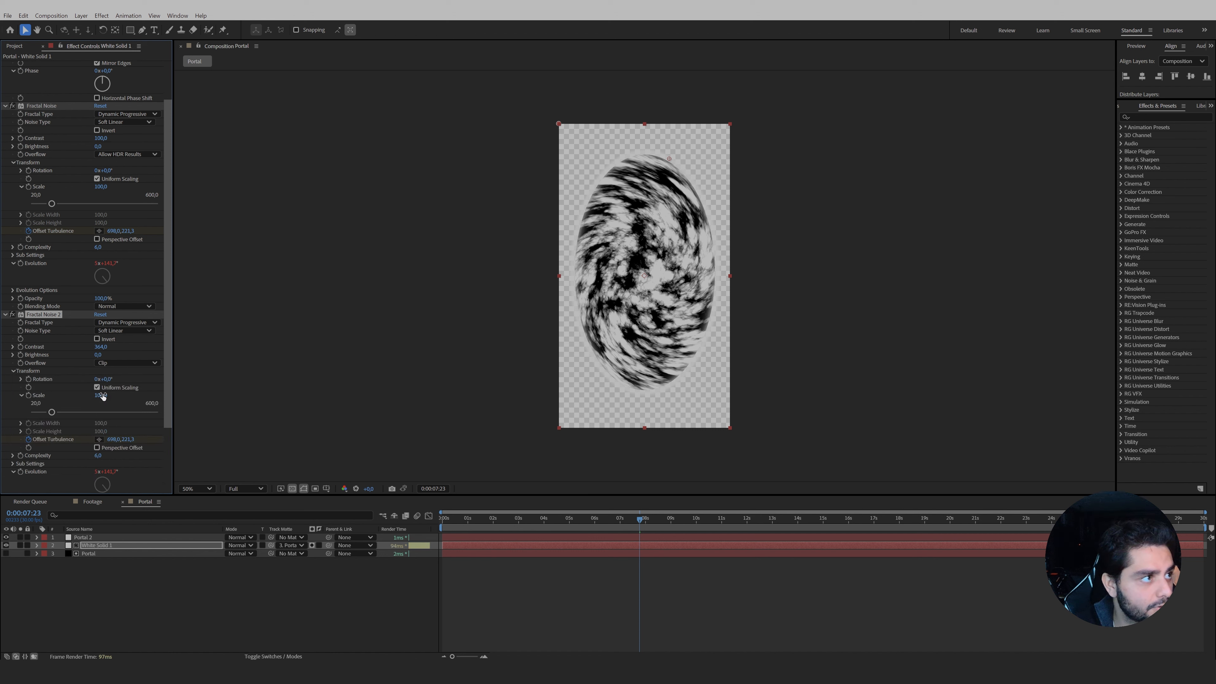
pyautogui.moveTo(51, 412); pyautogui.dragTo(36, 412)
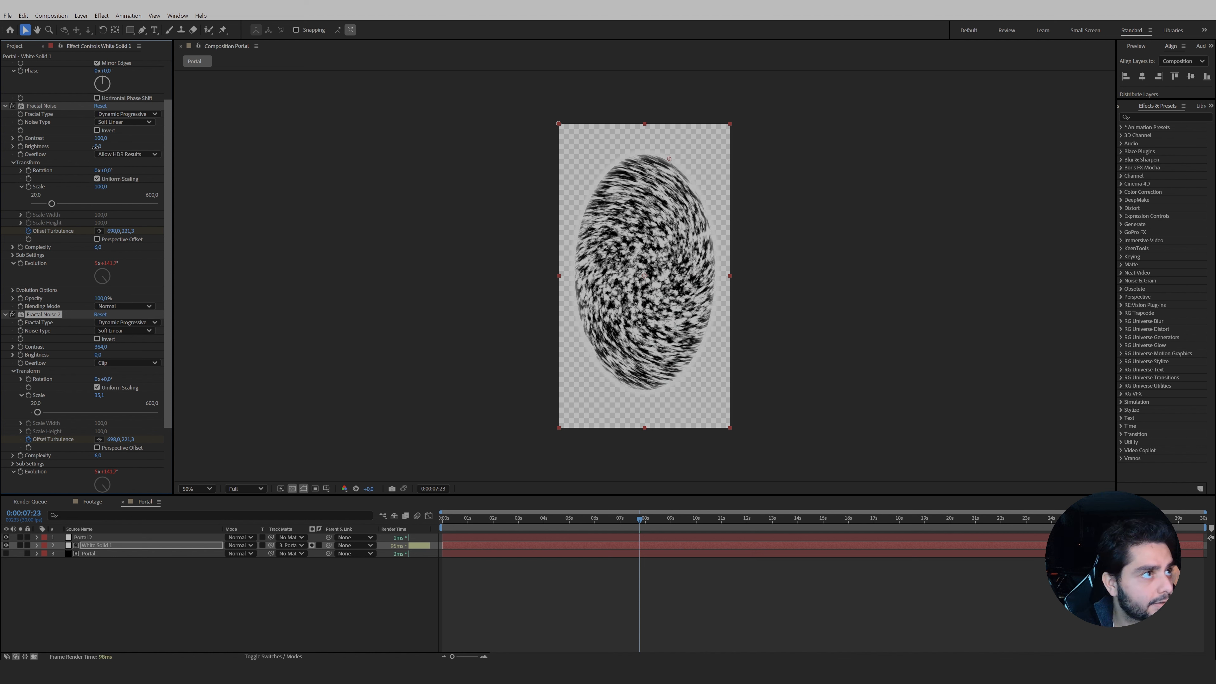
pyautogui.moveTo(98, 146); pyautogui.dragTo(33, 161)
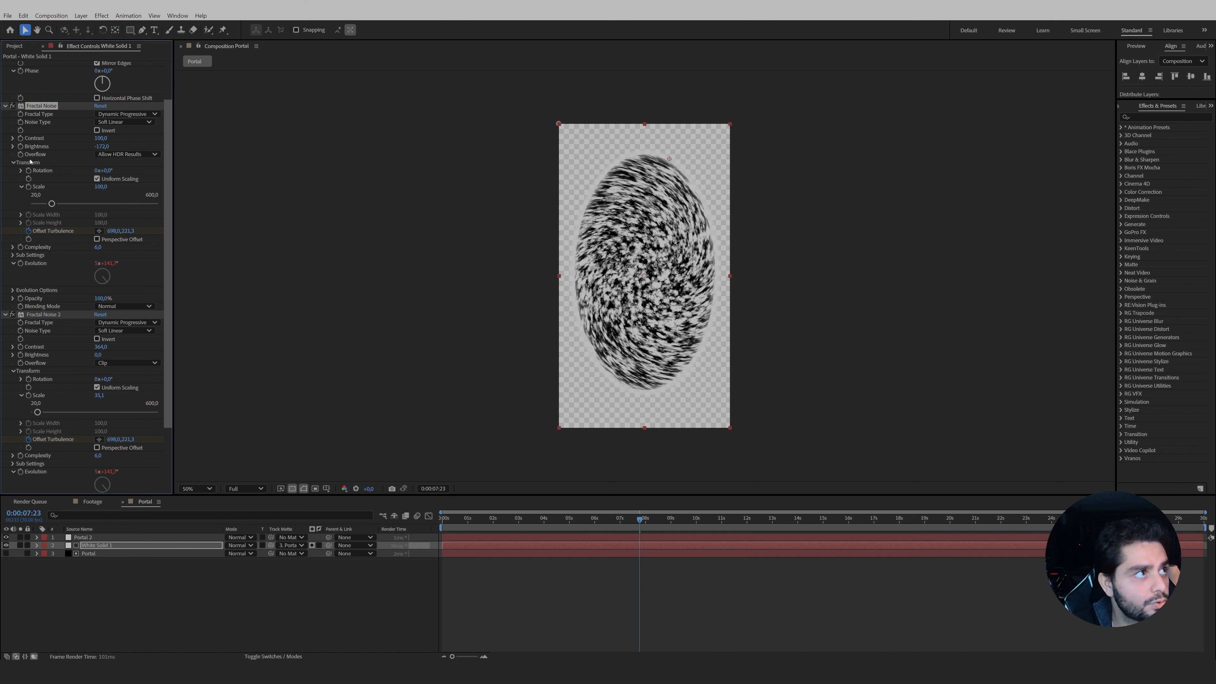
pyautogui.moveTo(103, 144); pyautogui.dragTo(74, 180)
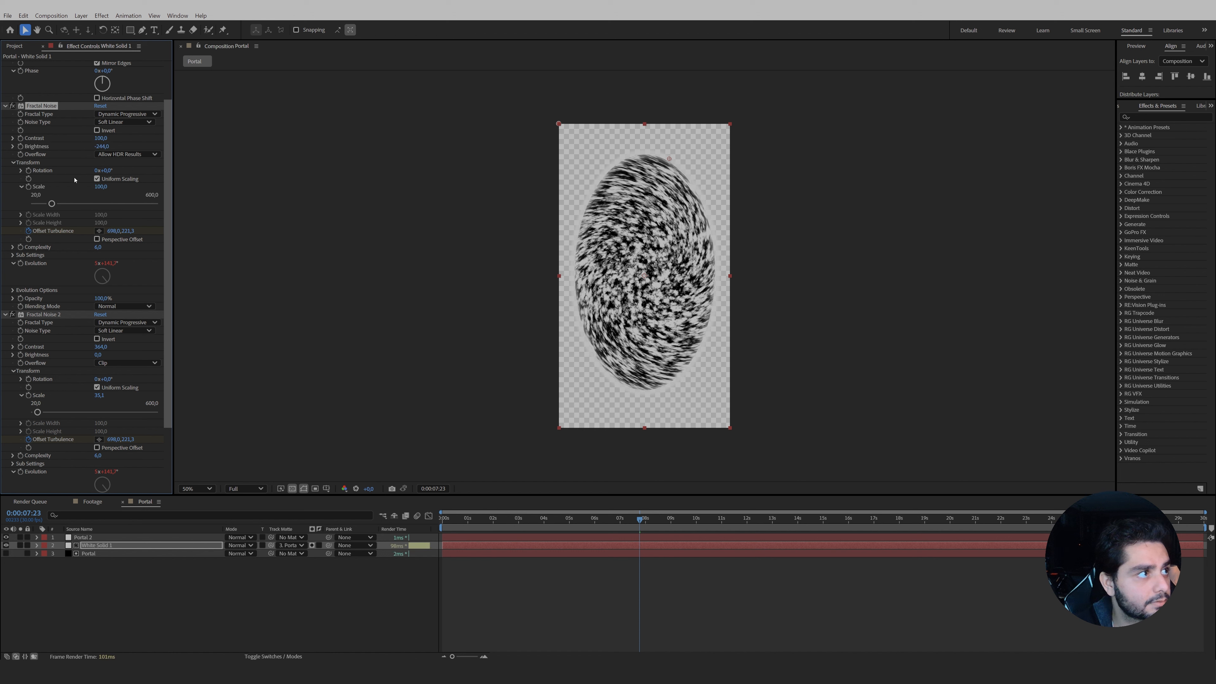
pyautogui.hotkey('ctrl', 'z')
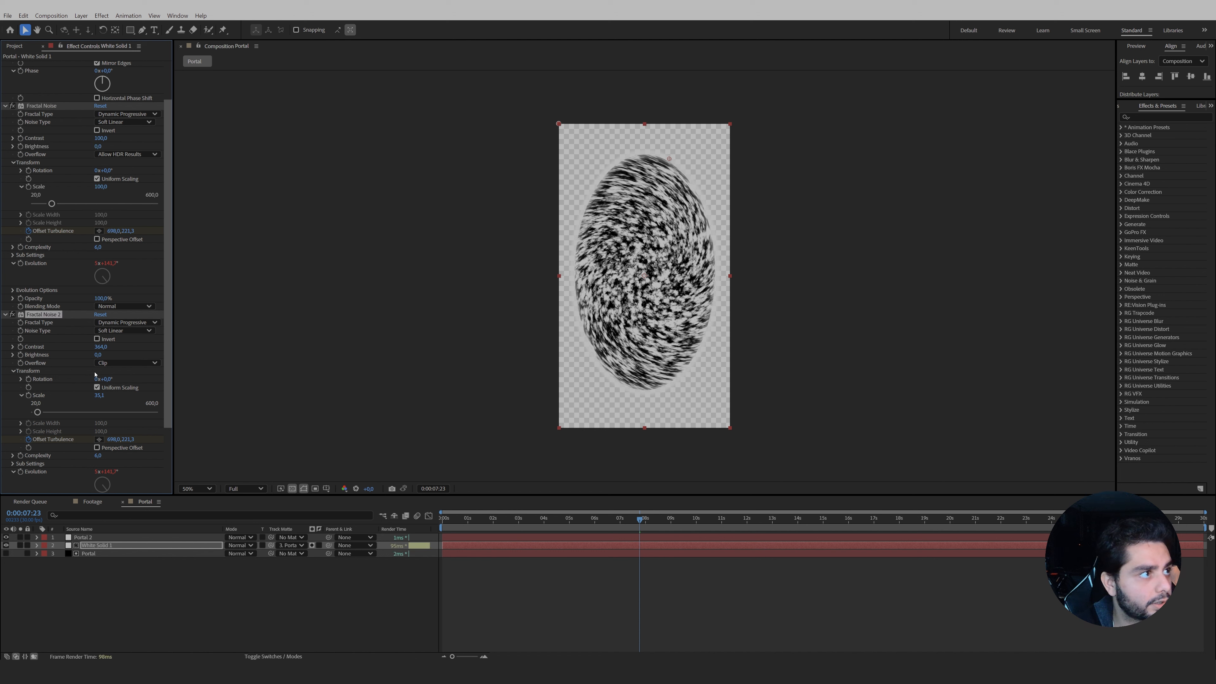
# Set the duplicate Fractal Noise's Contrast to 621 and its Brightness to -148 to leave sparse bright specks.
pyautogui.moveTo(98, 355); pyautogui.dragTo(53, 360)
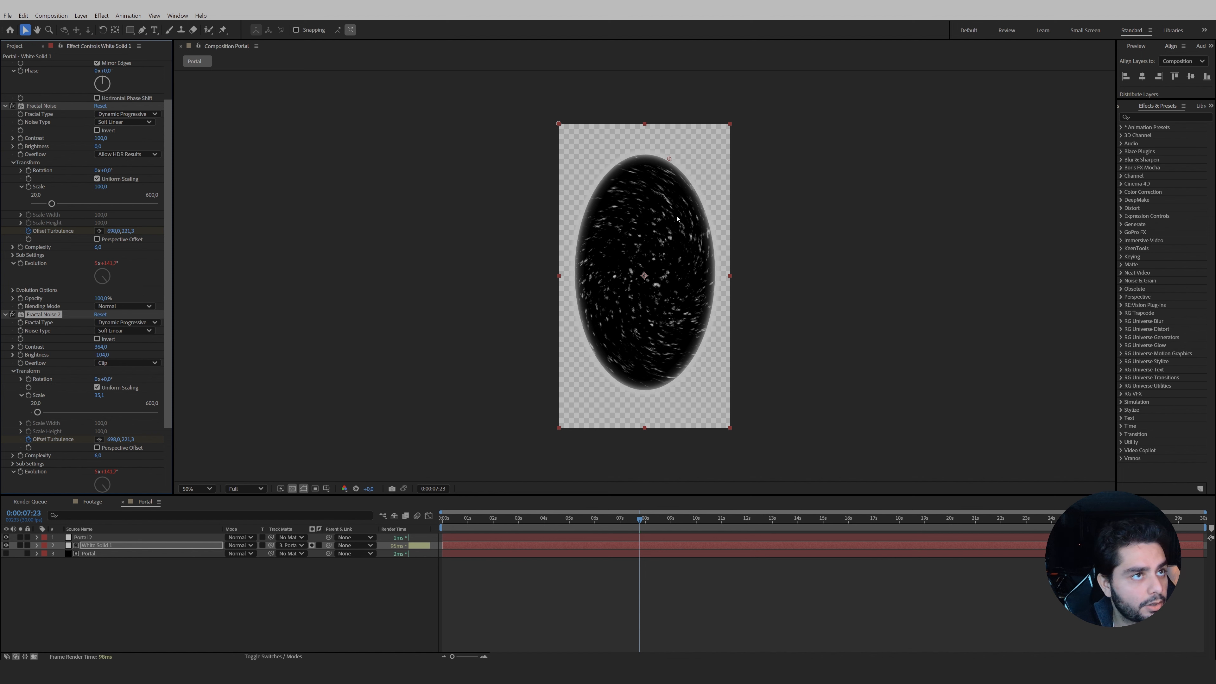
pyautogui.press('.')
pyautogui.press('.')
pyautogui.press(',')
pyautogui.press(',')
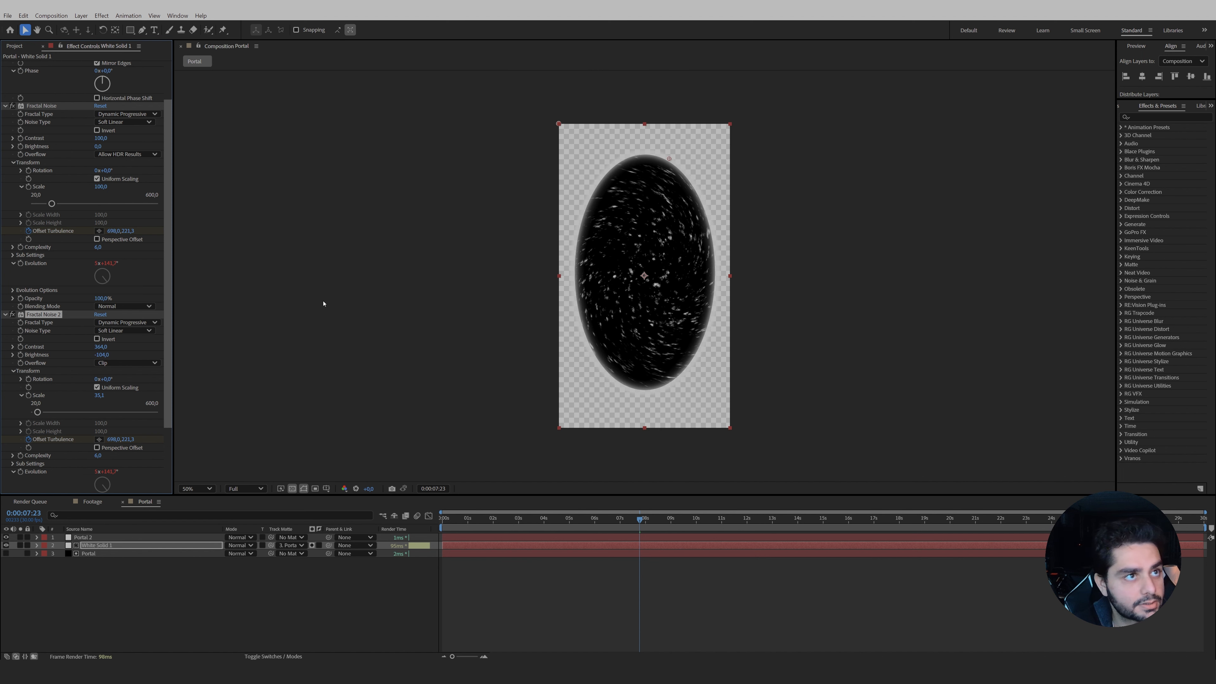
pyautogui.moveTo(101, 347); pyautogui.dragTo(220, 347)
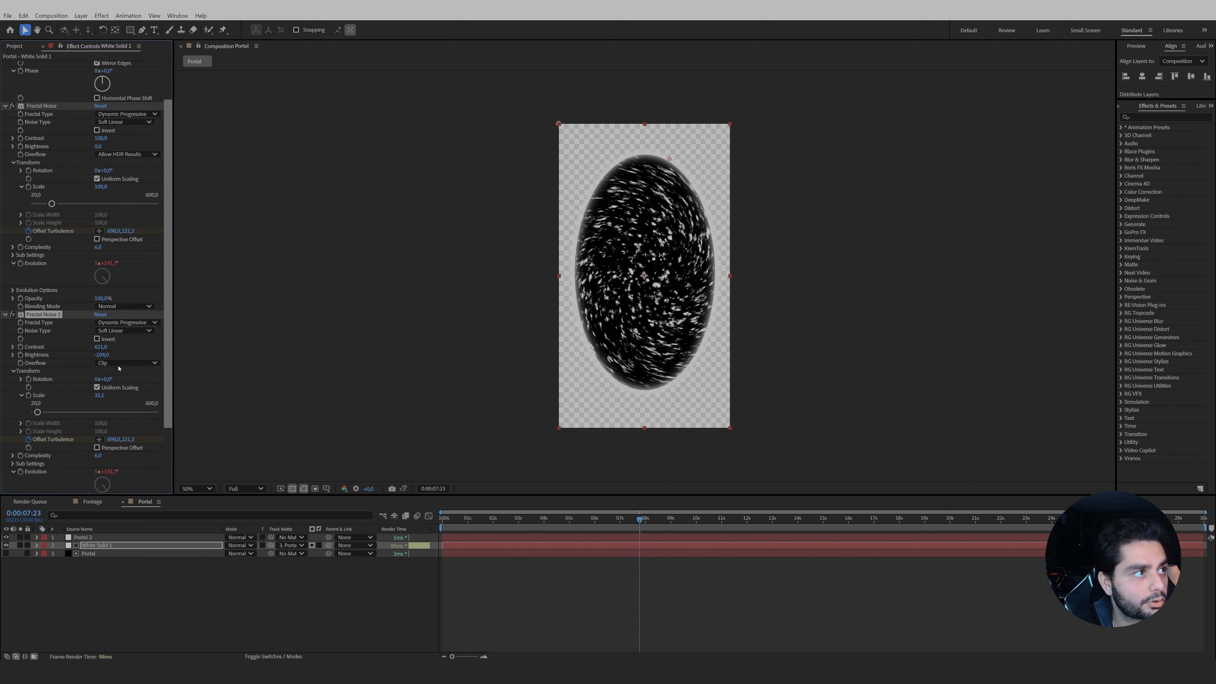
pyautogui.moveTo(101, 355); pyautogui.dragTo(84, 357)
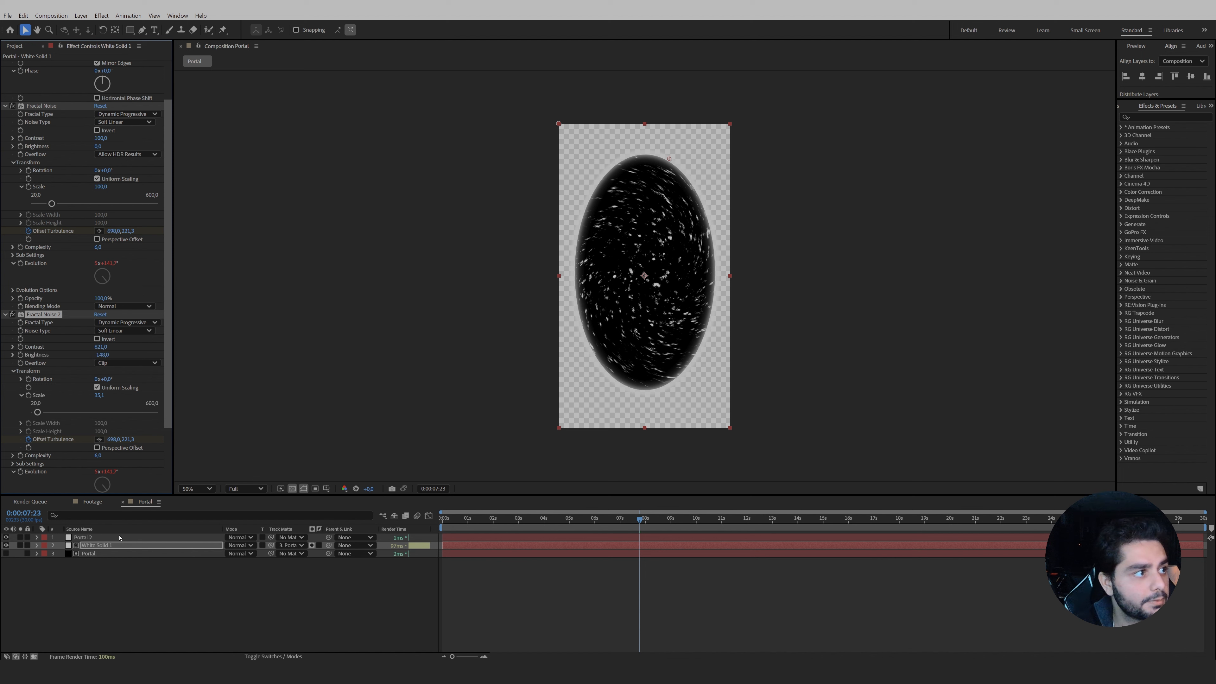
# Set the duplicate Fractal Noise's blending mode to Screen and scrub through the portal animation.
pyautogui.scroll(-3, 96, 431)
pyautogui.click(125, 438)
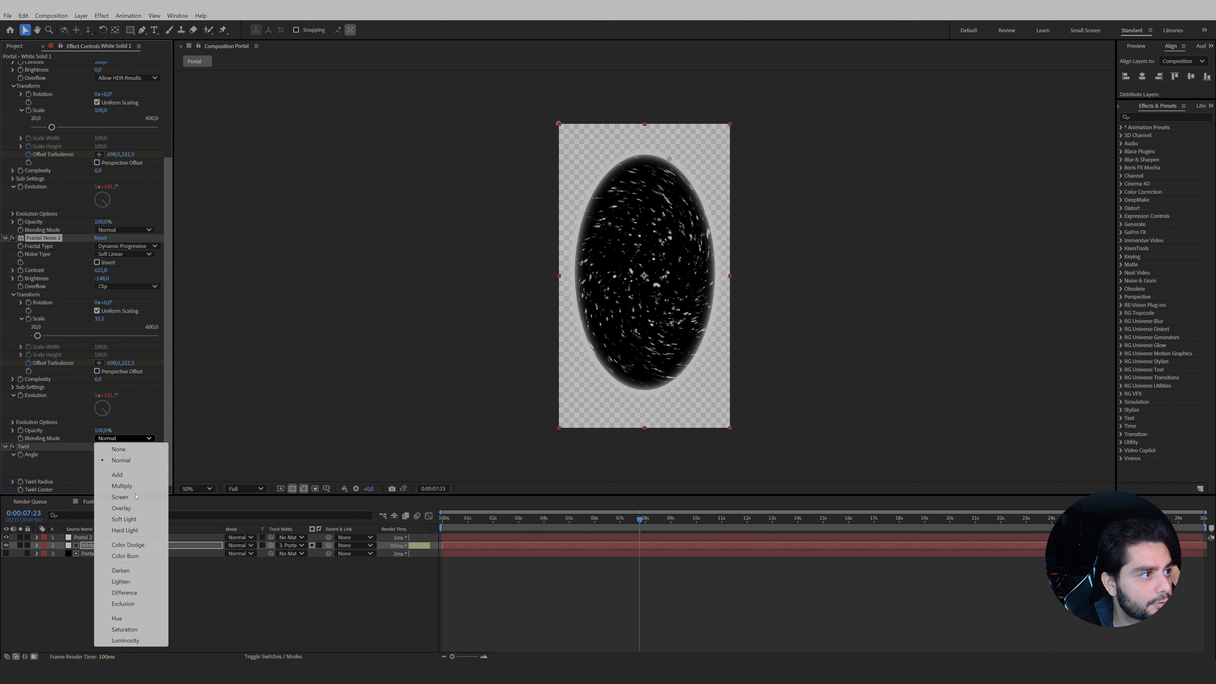
pyautogui.click(119, 497)
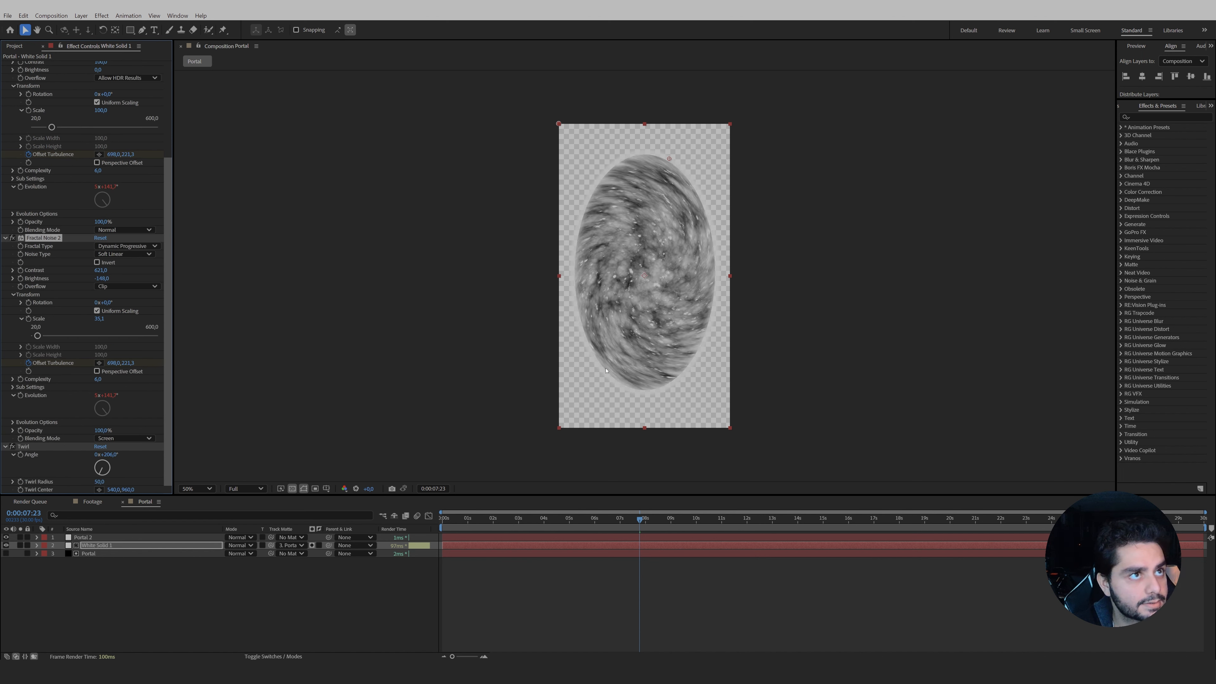
pyautogui.moveTo(627, 530); pyautogui.dragTo(773, 527)
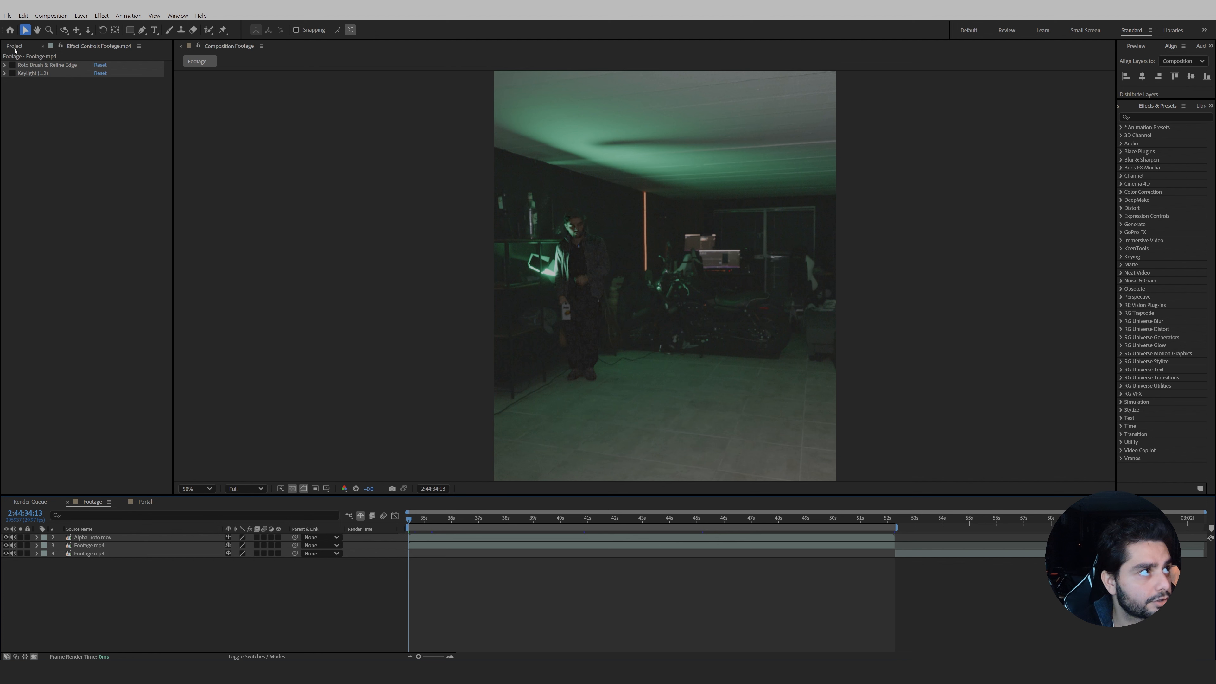
# Add the Portal composition above the Alpha layer in the Footage composition and make it a 3D layer.
pyautogui.click(15, 46)
pyautogui.moveTo(30, 165); pyautogui.dragTo(125, 535)
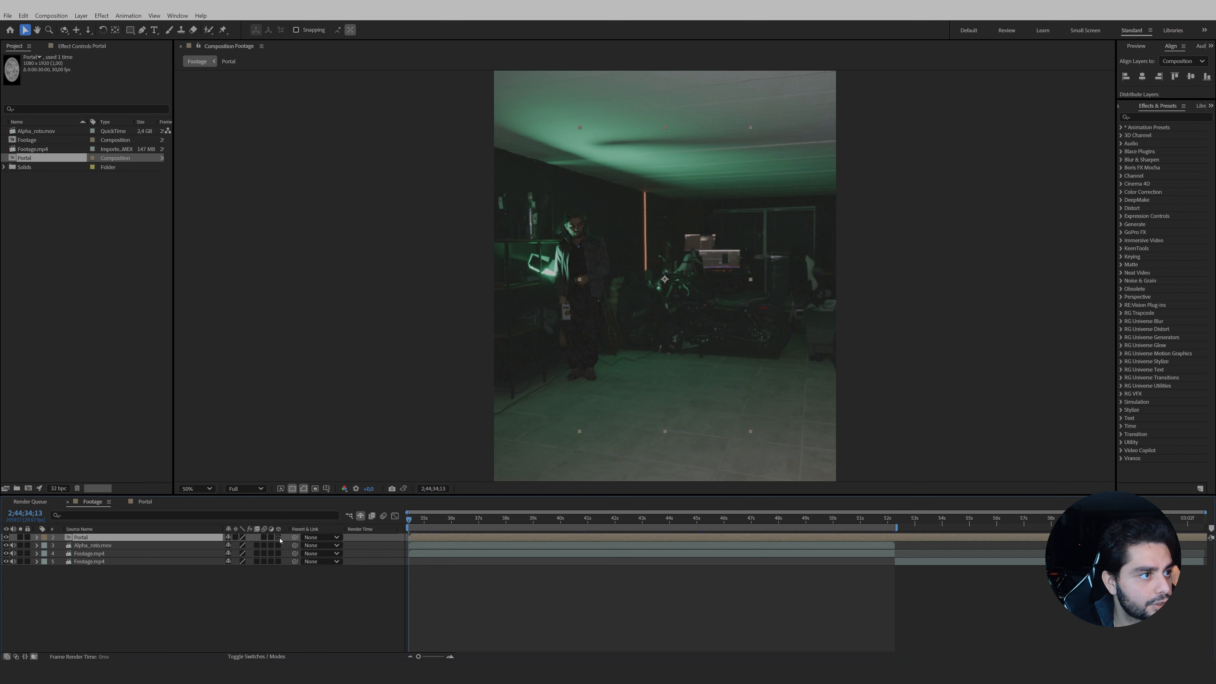
pyautogui.click(278, 538)
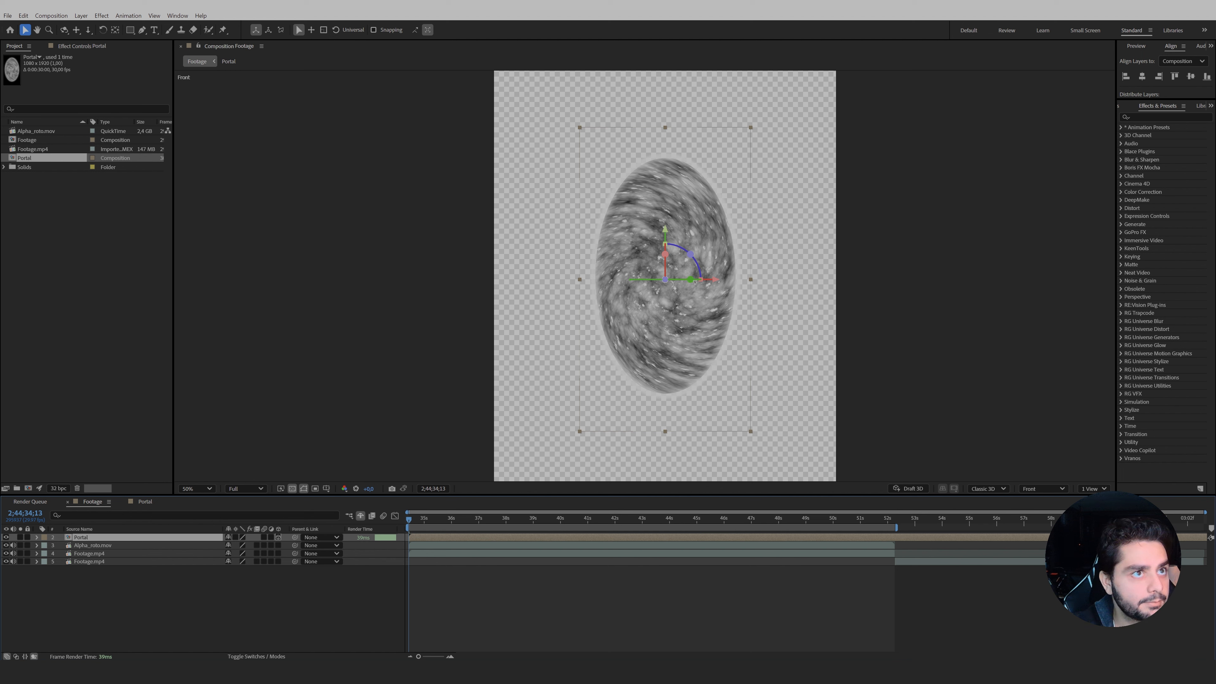
# Rotate the 3D Portal layer about its vertical axis and position it over the left side of the footage.
pyautogui.moveTo(690, 279); pyautogui.dragTo(591, 303)
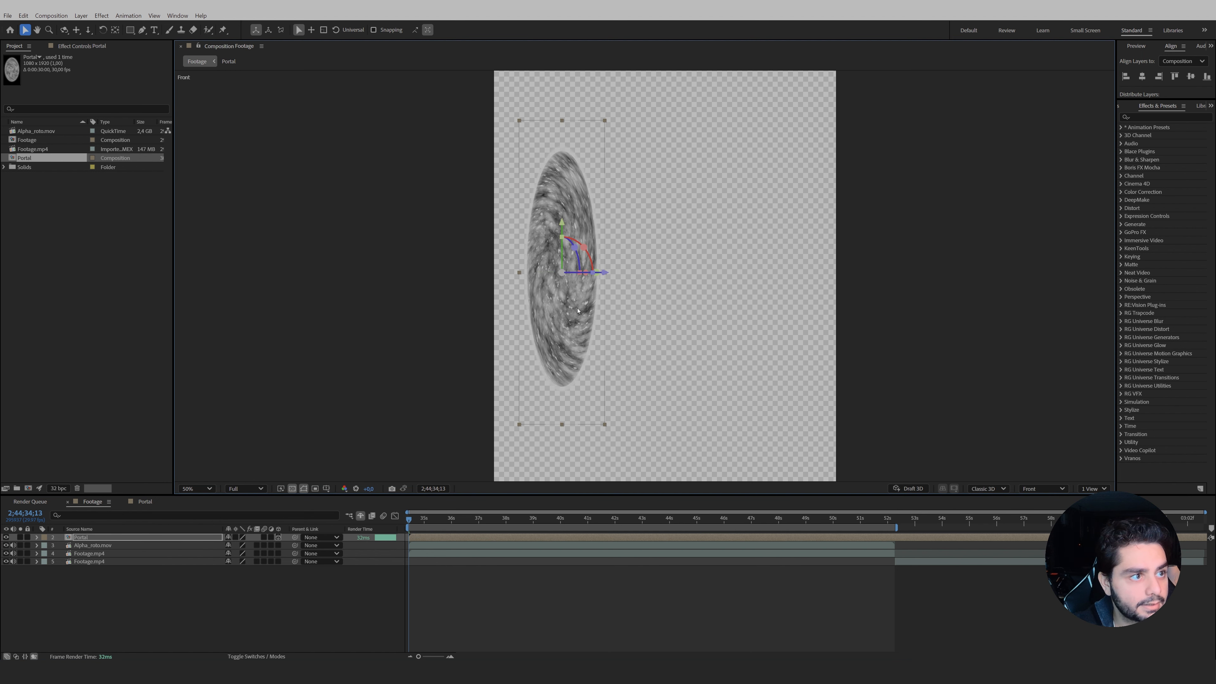
pyautogui.click(7, 538)
pyautogui.click(7, 538)
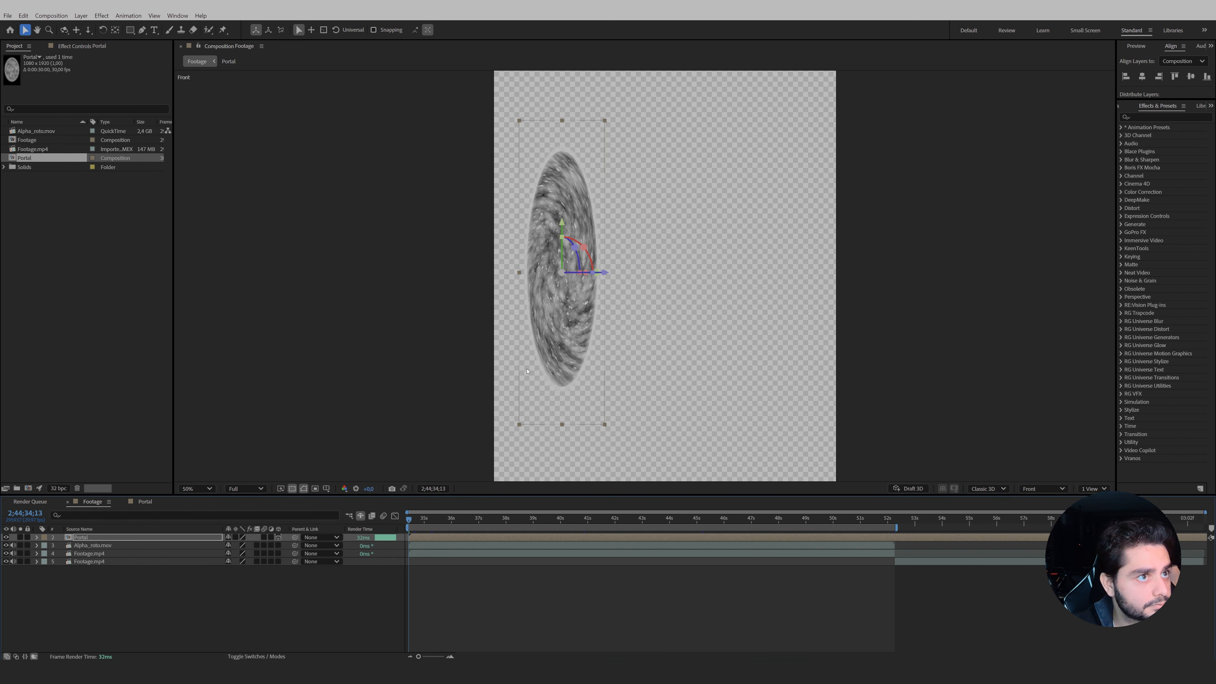
pyautogui.moveTo(558, 362); pyautogui.dragTo(570, 365)
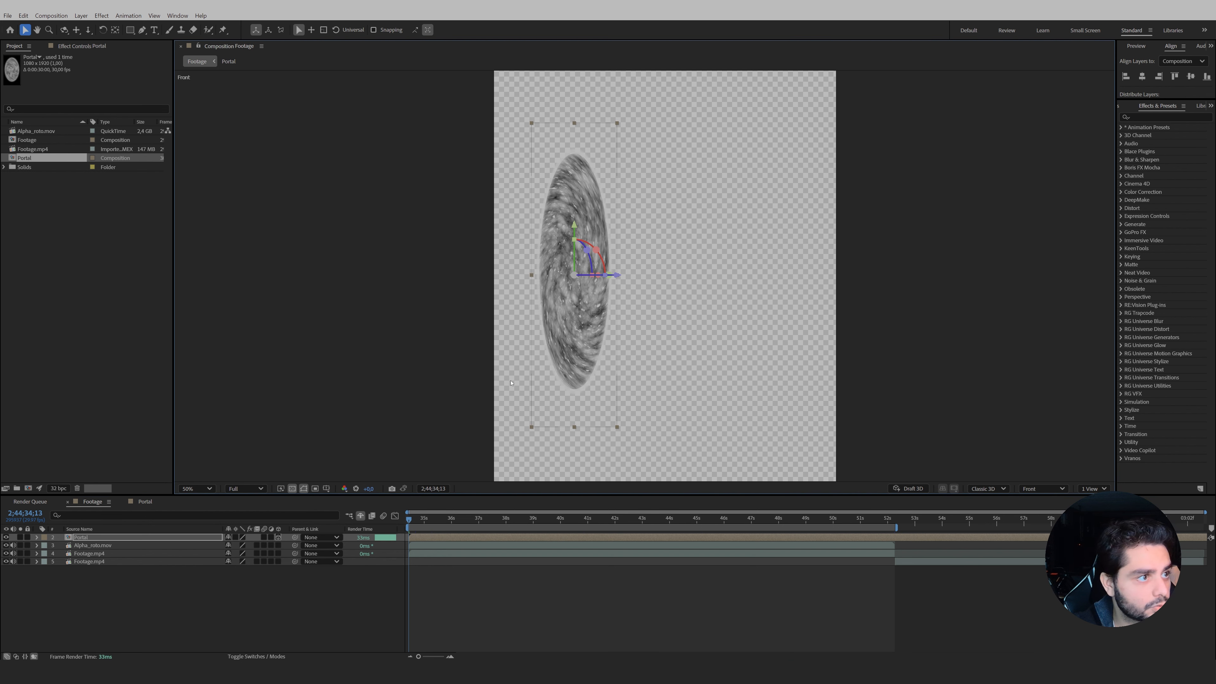
# Pre-compose the Portal layer as Portal Comp, moving all attributes into the new composition.
pyautogui.click(181, 540)
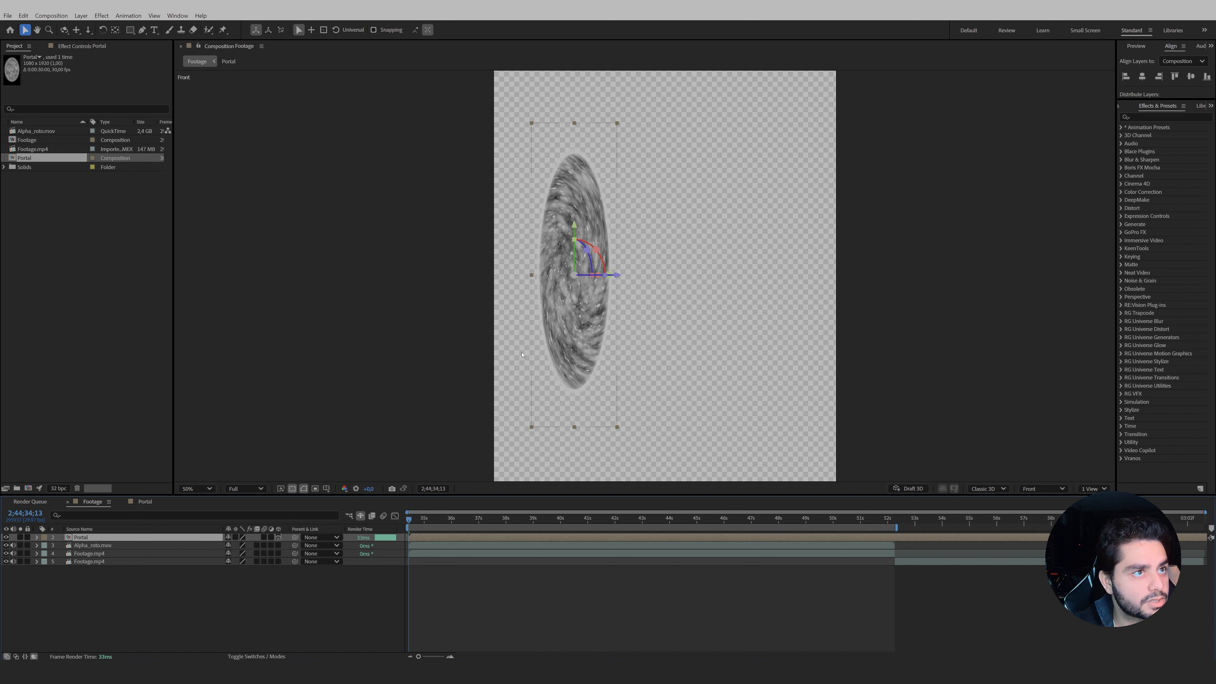
pyautogui.click(123, 519)
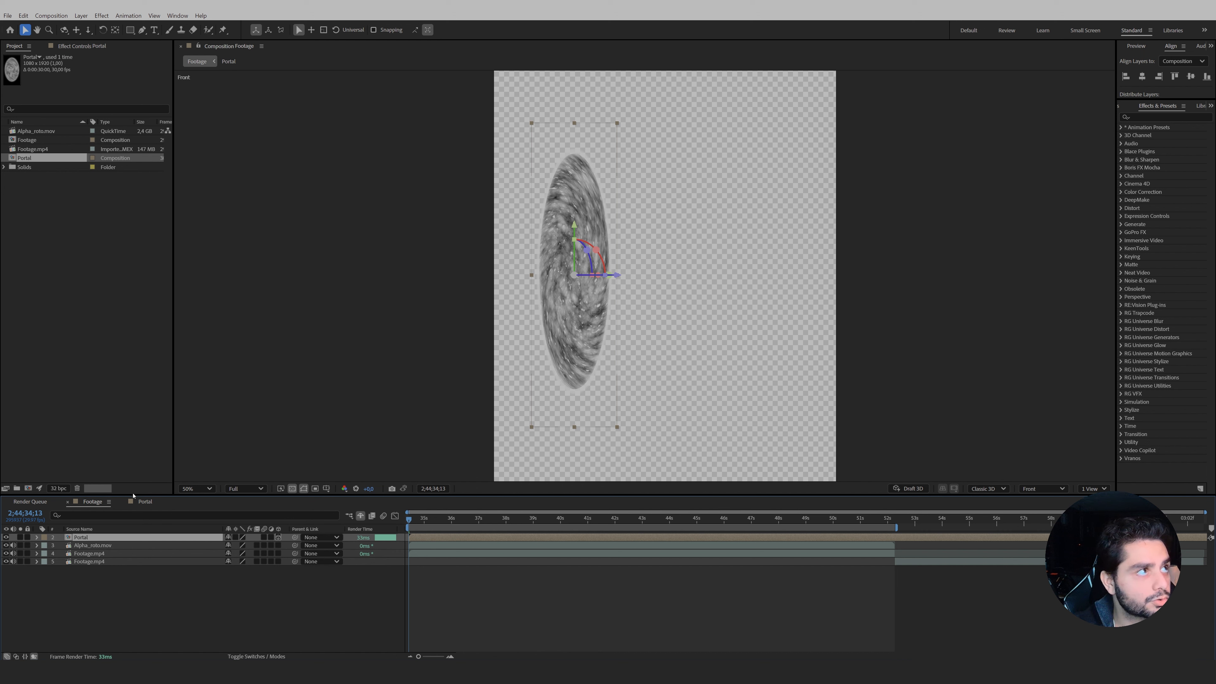
pyautogui.hotkey('ctrl', 'shift', 'c')
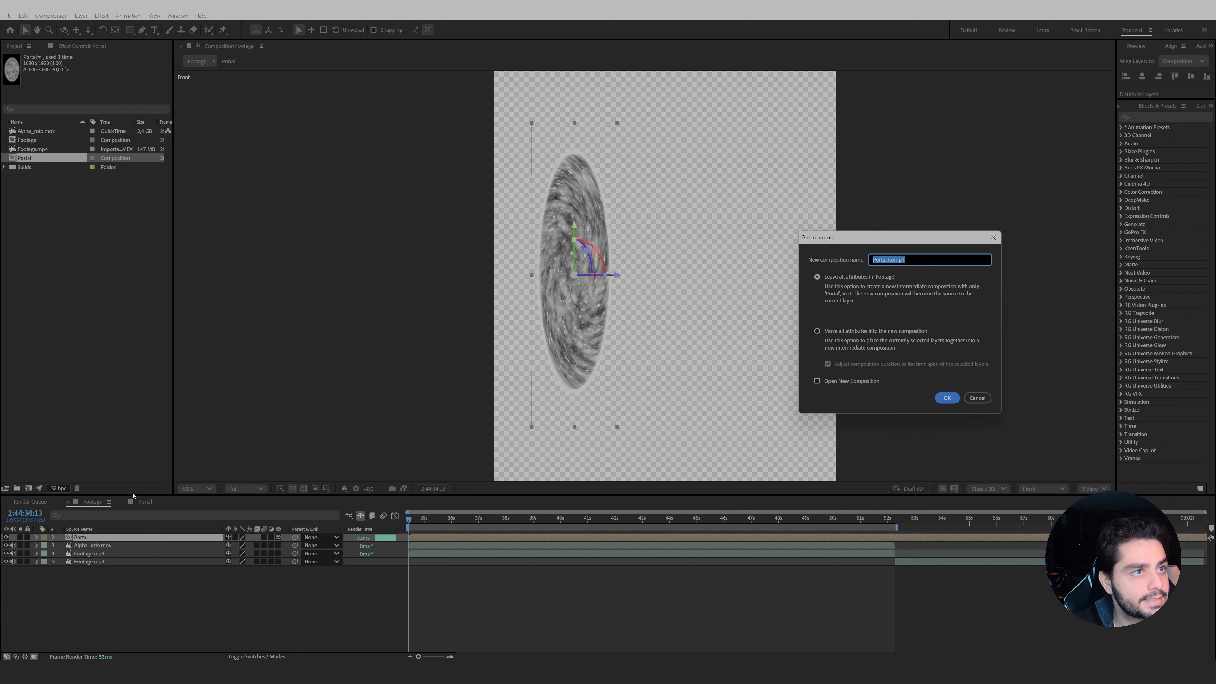
pyautogui.click(836, 335)
pyautogui.click(902, 261)
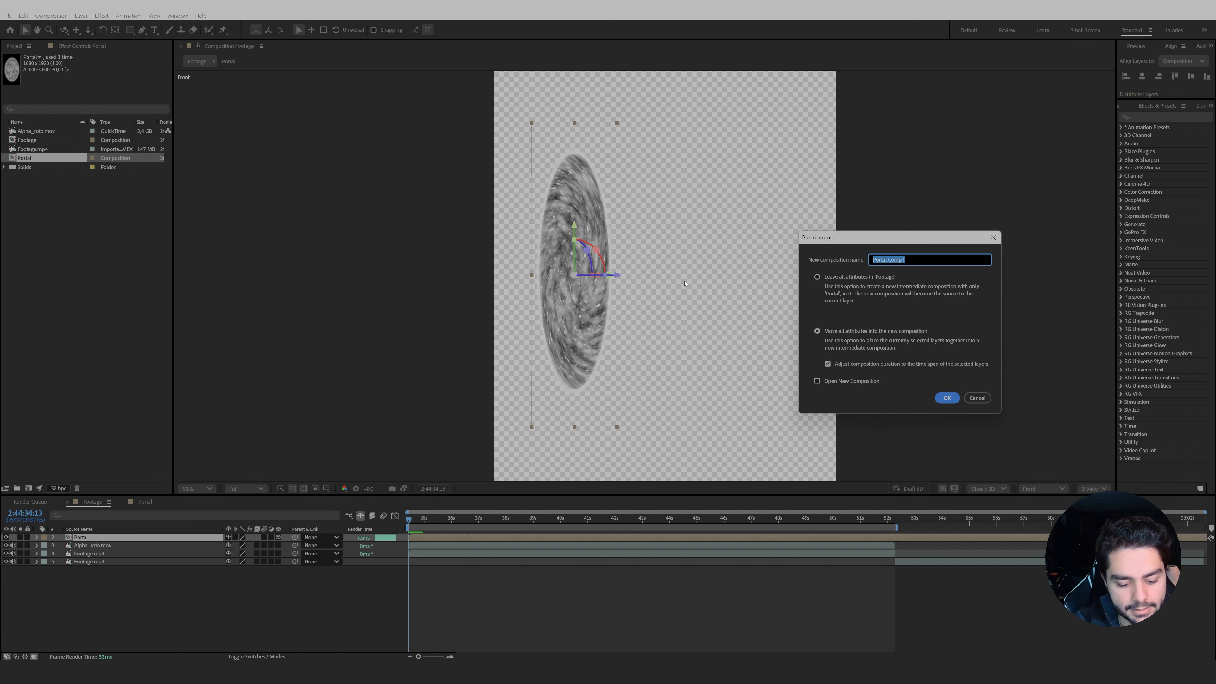
pyautogui.write('Portal Comp')
pyautogui.press('Return')
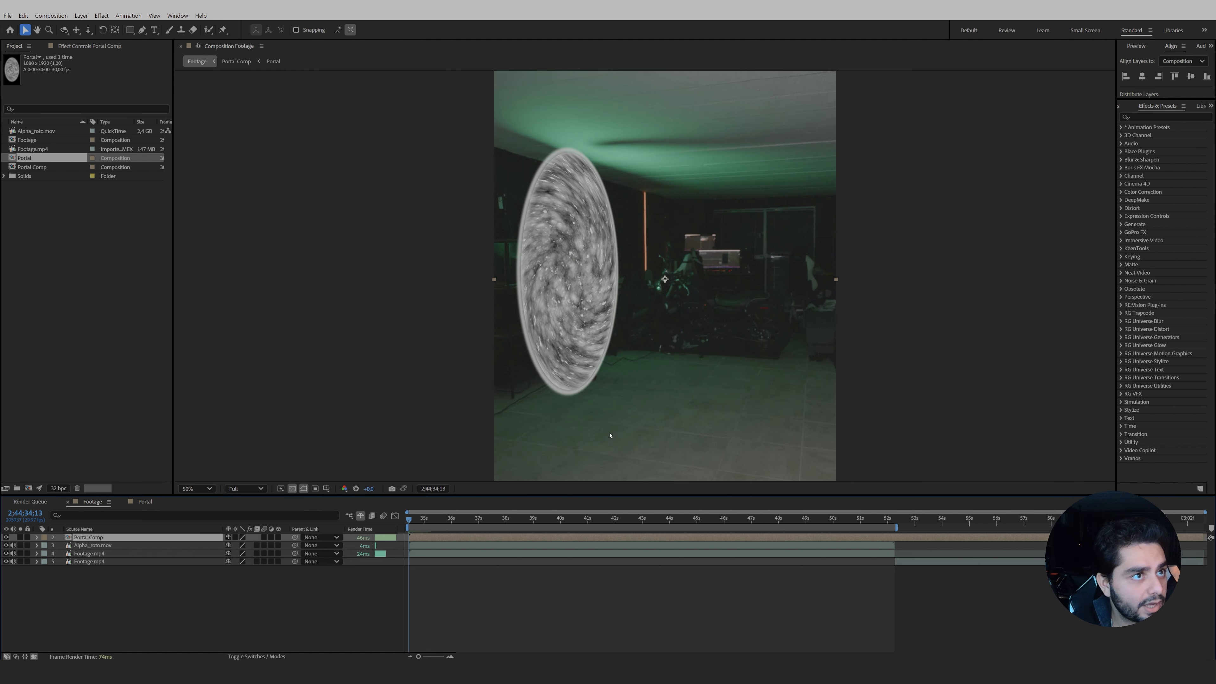
# Inspect the 3D portal layer inside Portal Comp and return to the Footage composition.
pyautogui.moveTo(575, 334); pyautogui.dragTo(593, 353)
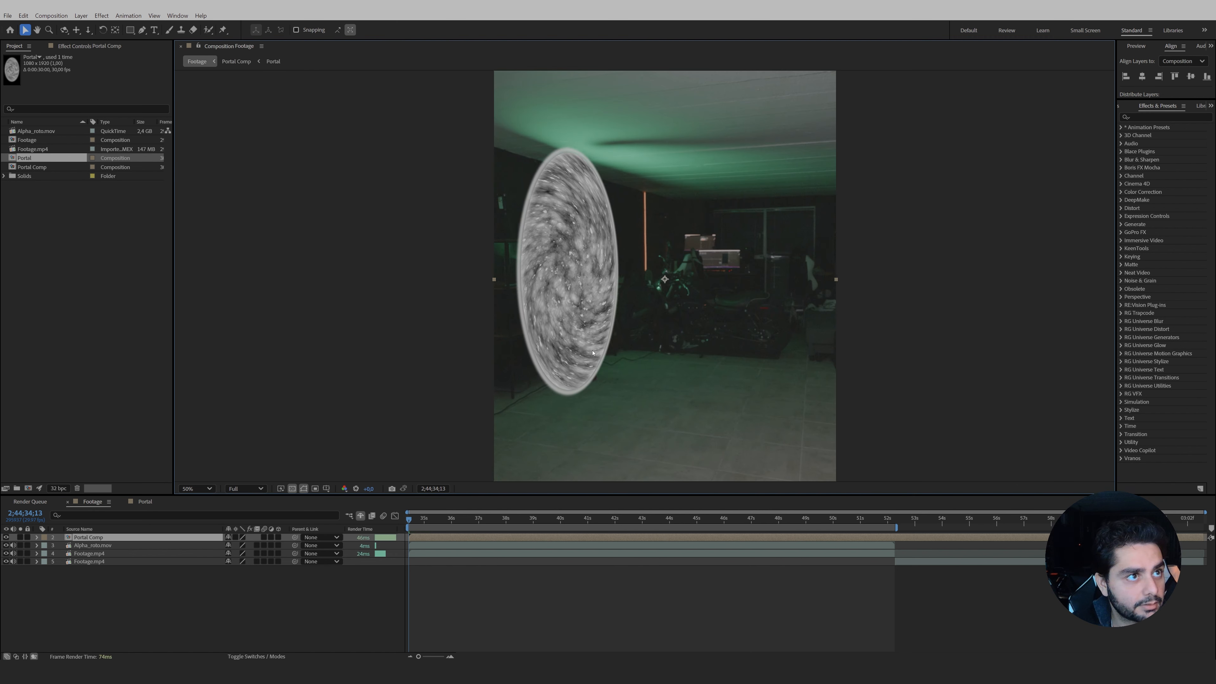
pyautogui.doubleClick(444, 540)
pyautogui.click(589, 264)
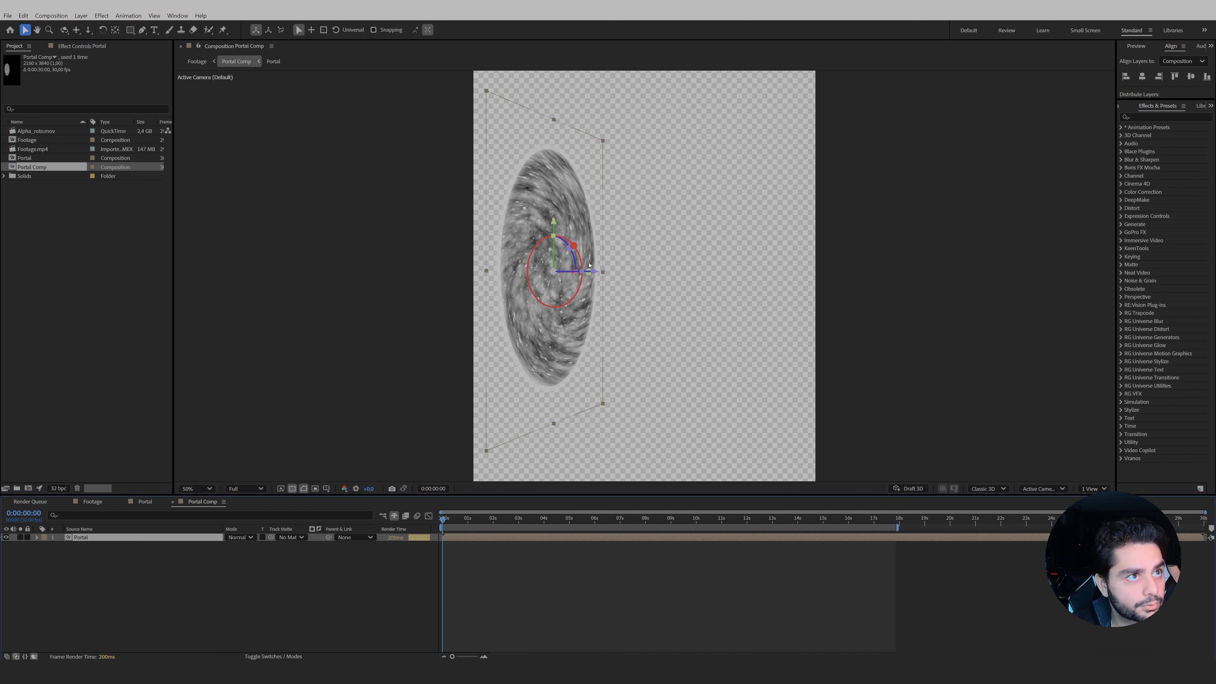
pyautogui.click(197, 60)
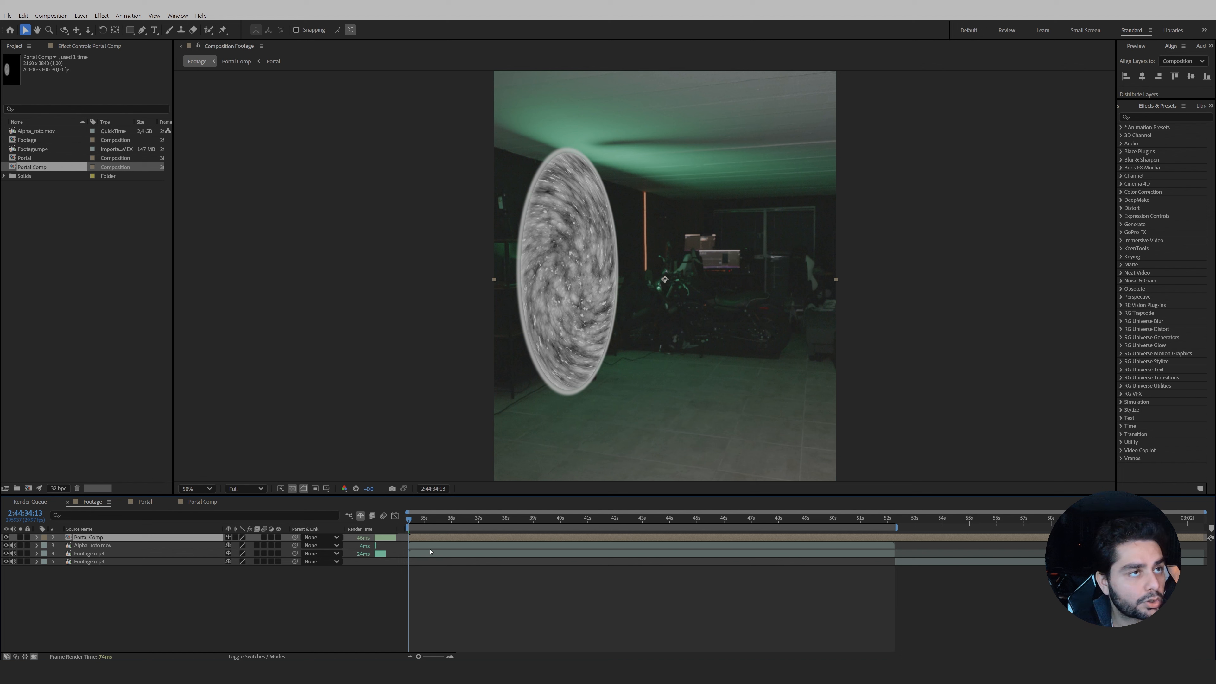
# Tint the Portal Comp layer green with the VC Color Vibrance effect and inspect the portal up close.
pyautogui.click(102, 15)
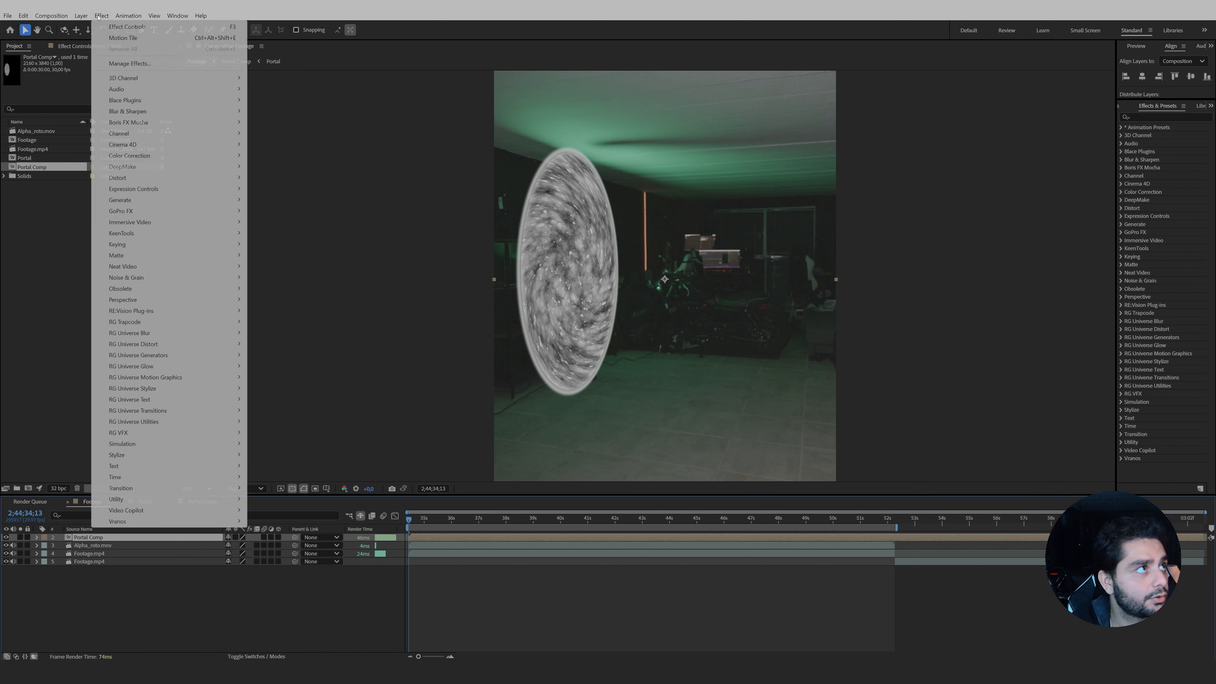
pyautogui.moveTo(123, 512)
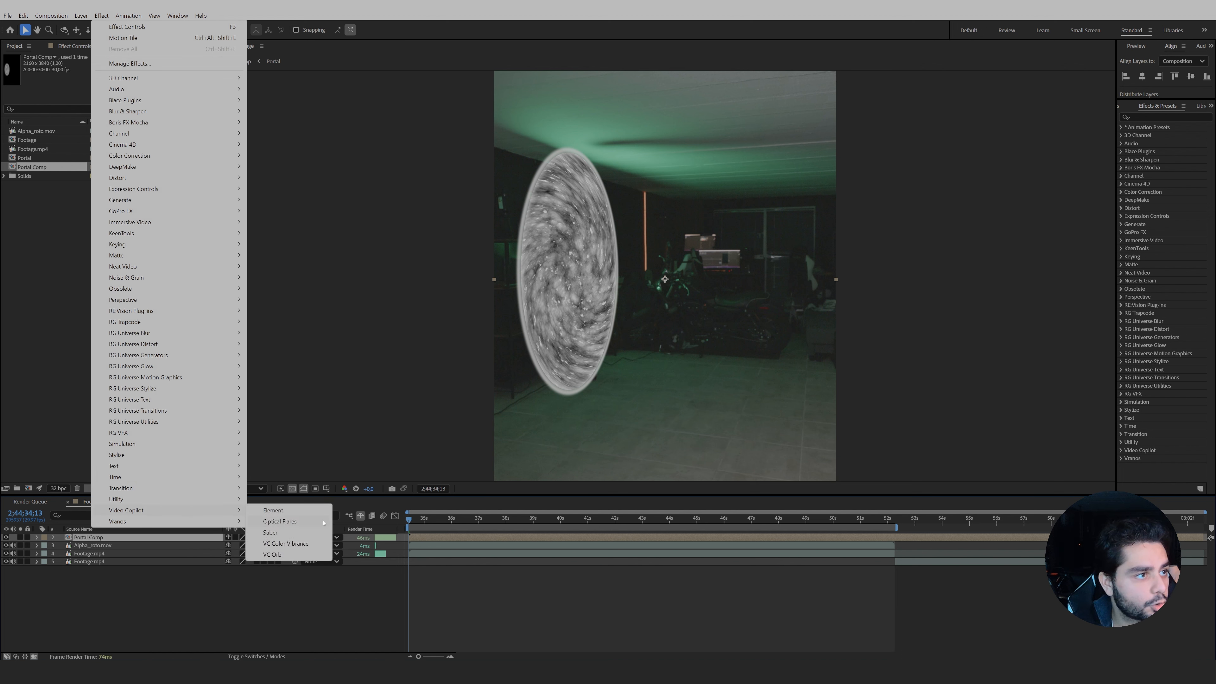
pyautogui.click(287, 543)
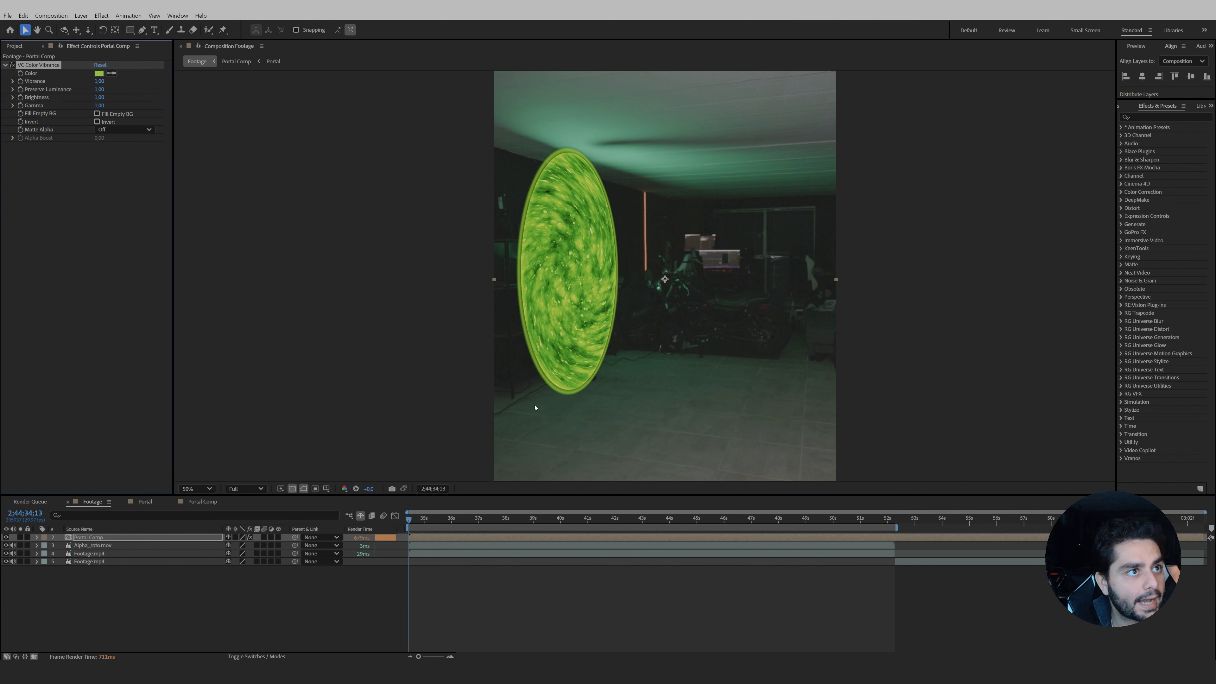
pyautogui.click(470, 590)
pyautogui.press('/')
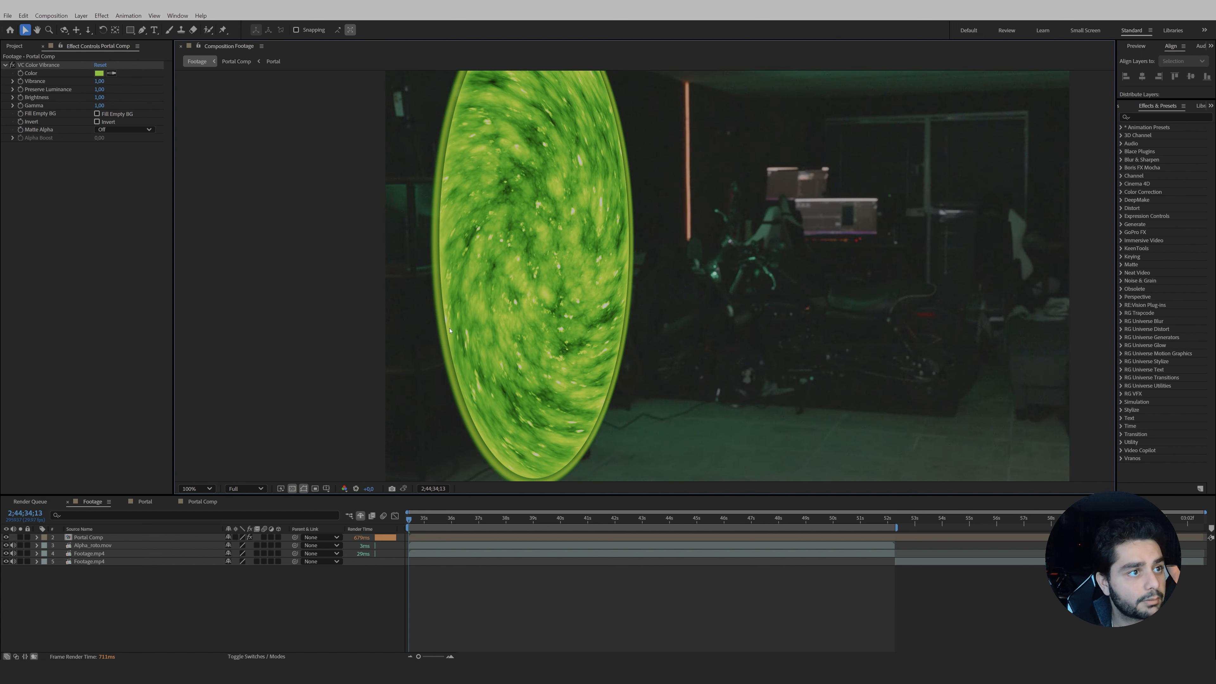
# In the Portal composition, set Mask 2's expansion on the Portal 2 layer to -38 pixels and check the thicker ring in the Footage composition.
pyautogui.doubleClick(95, 540)
pyautogui.doubleClick(94, 540)
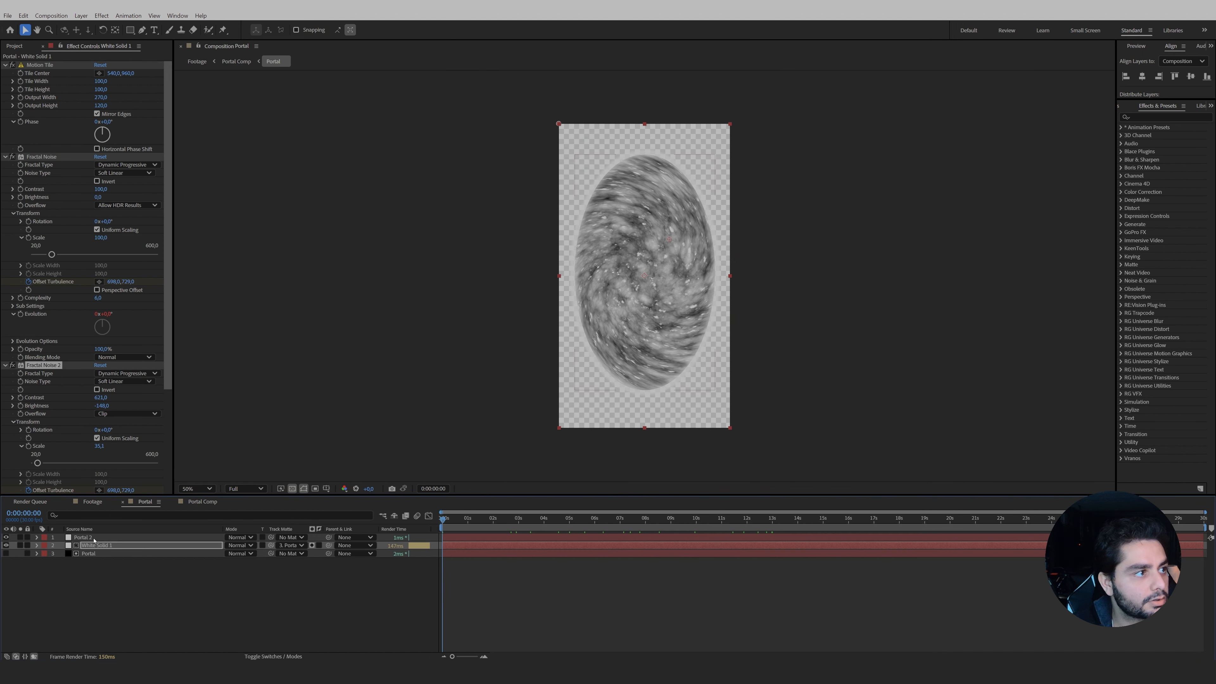
pyautogui.click(120, 536)
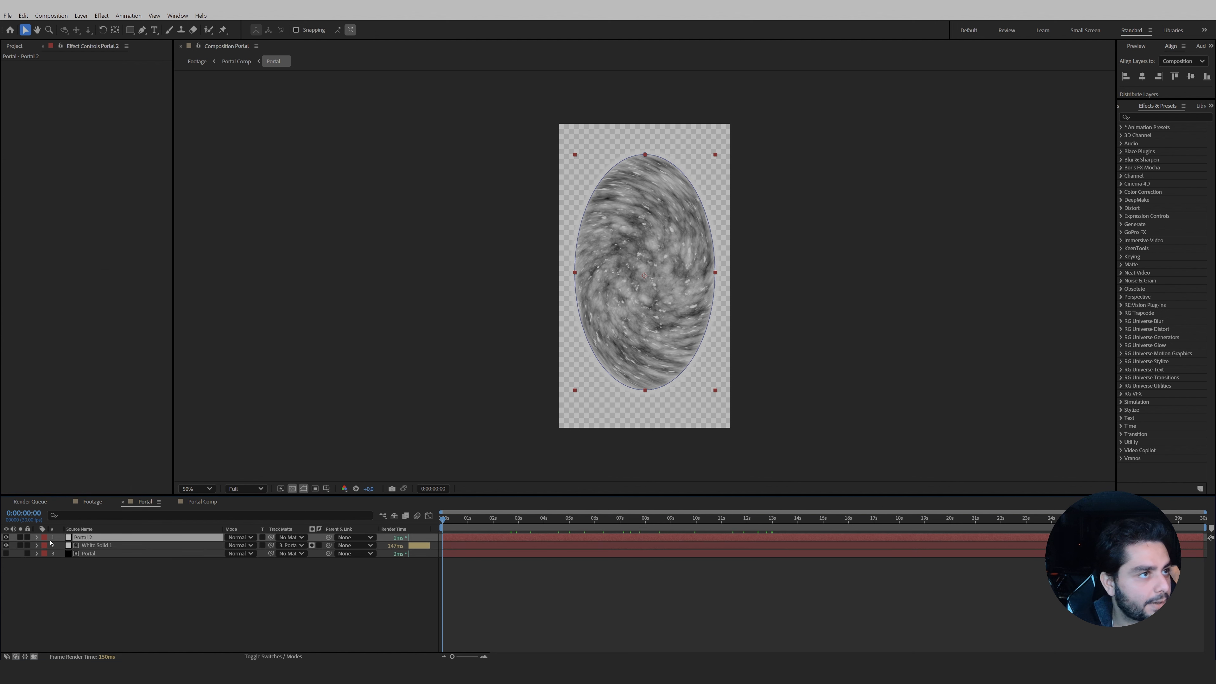
pyautogui.click(37, 538)
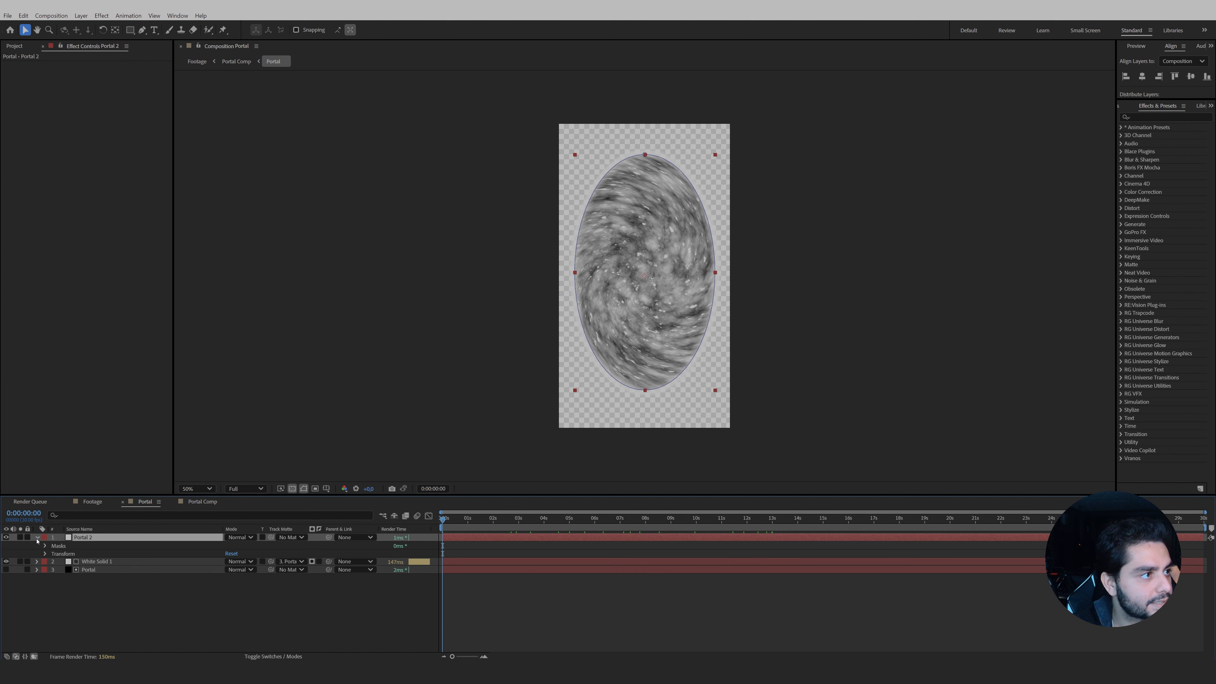
pyautogui.click(45, 546)
pyautogui.click(53, 562)
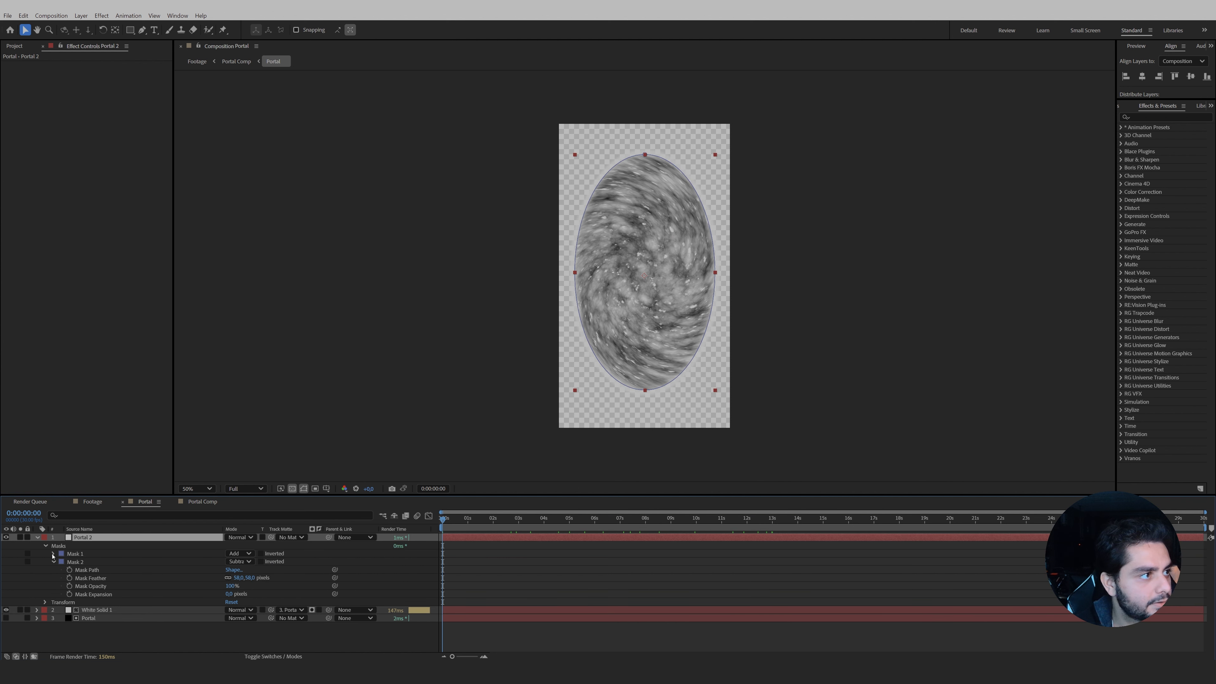
pyautogui.click(53, 554)
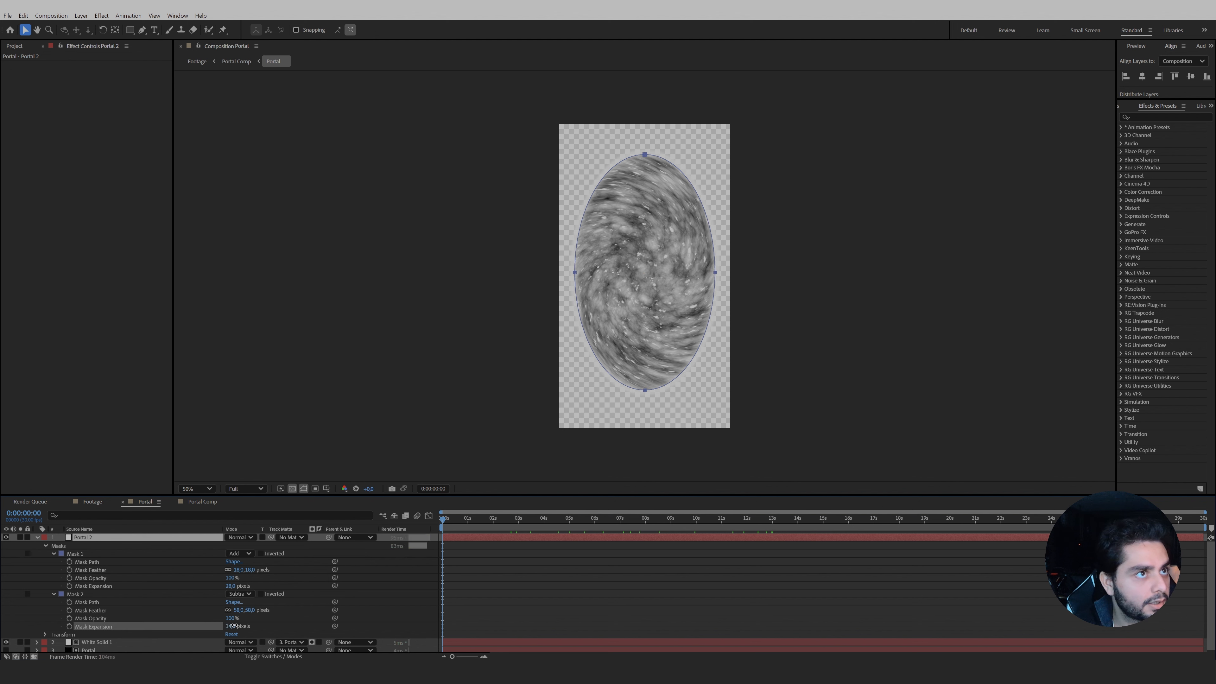
pyautogui.moveTo(228, 628); pyautogui.dragTo(206, 622)
pyautogui.click(197, 61)
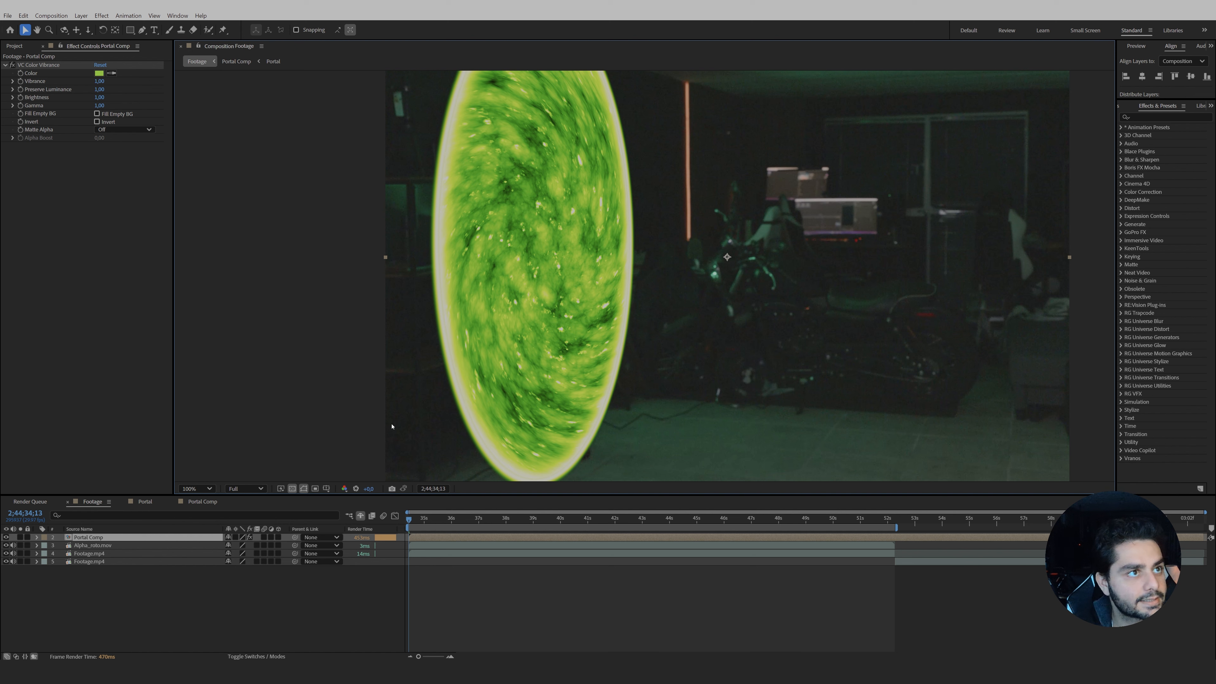
pyautogui.press(',')
pyautogui.press(',')
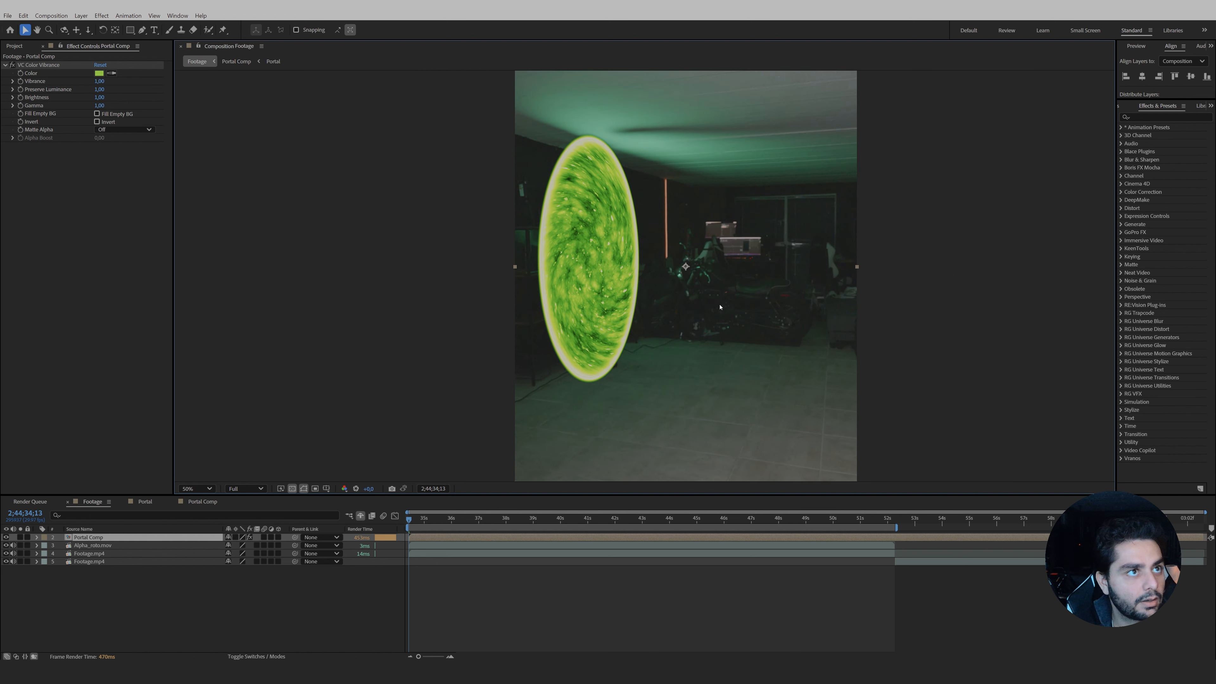
# Apply the Fractal Noise effect to the Portal 2 ring layer in the Portal composition.
pyautogui.click(273, 62)
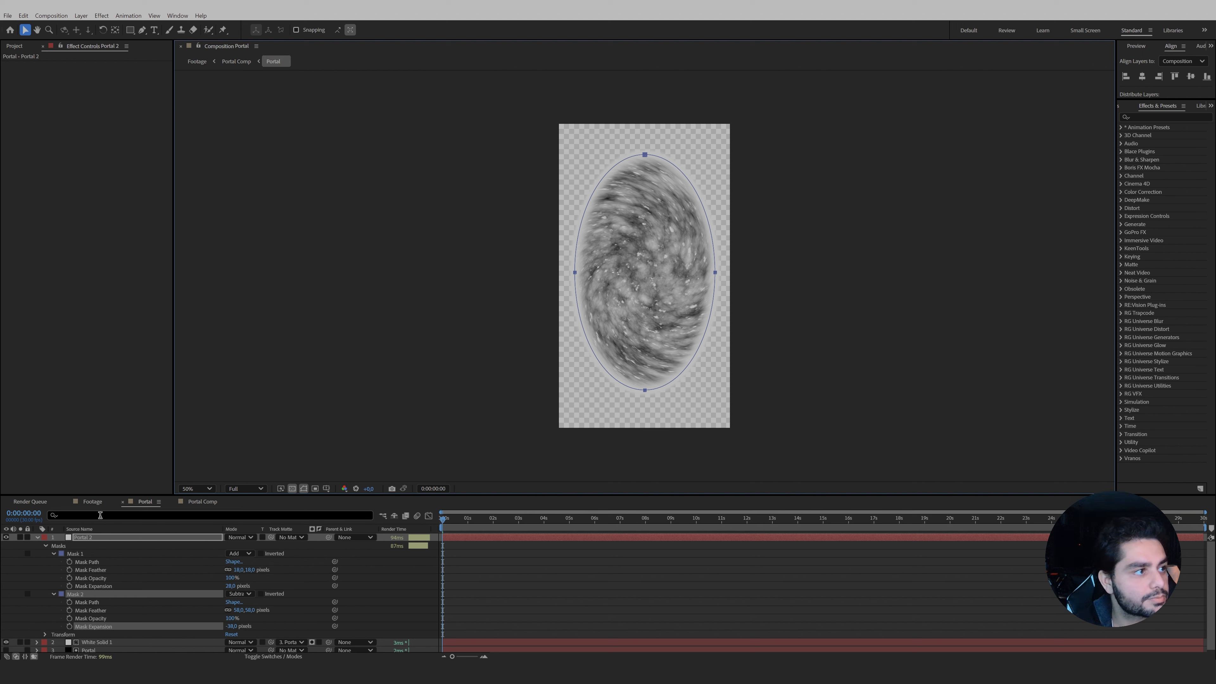
pyautogui.click(70, 546)
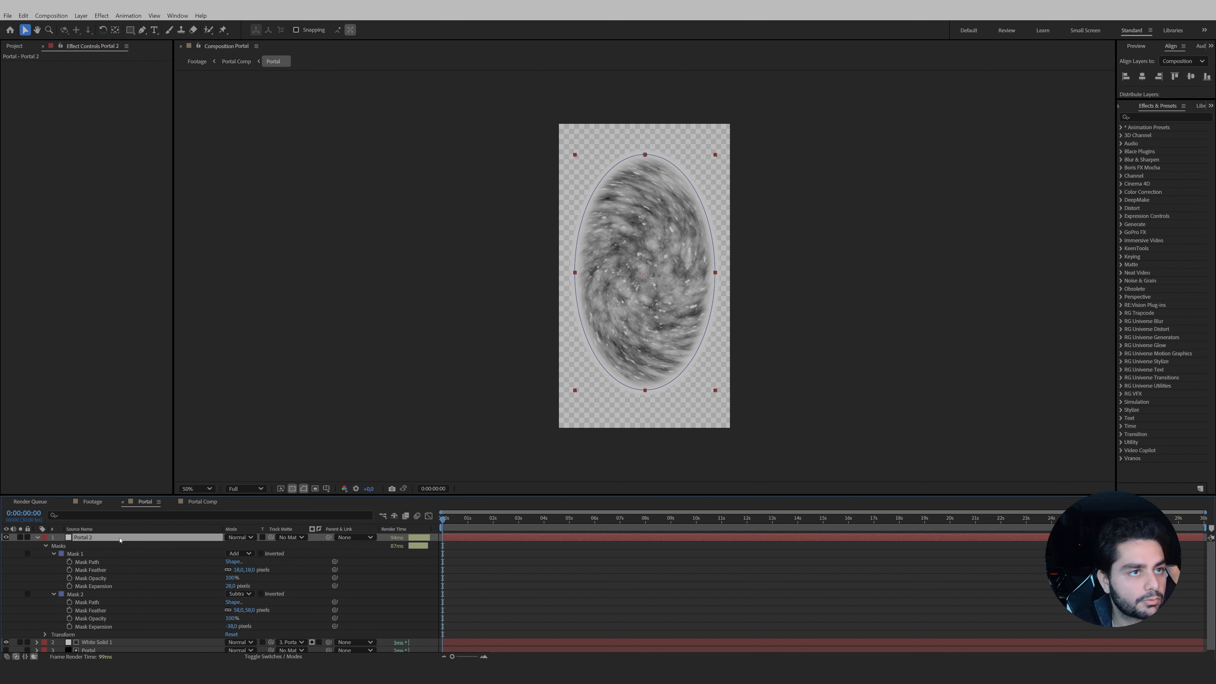
pyautogui.hotkey('ctrl', 'f')
pyautogui.write('fracta')
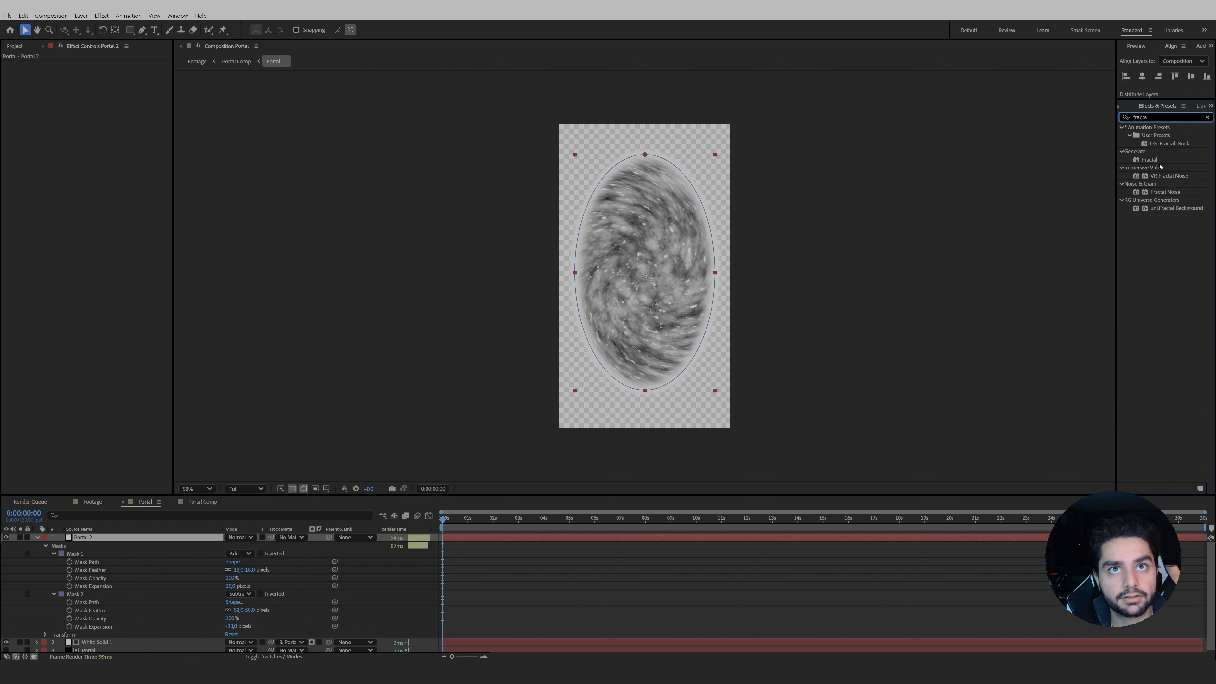
pyautogui.moveTo(1172, 192); pyautogui.dragTo(78, 542)
pyautogui.scroll(1, 642, 315)
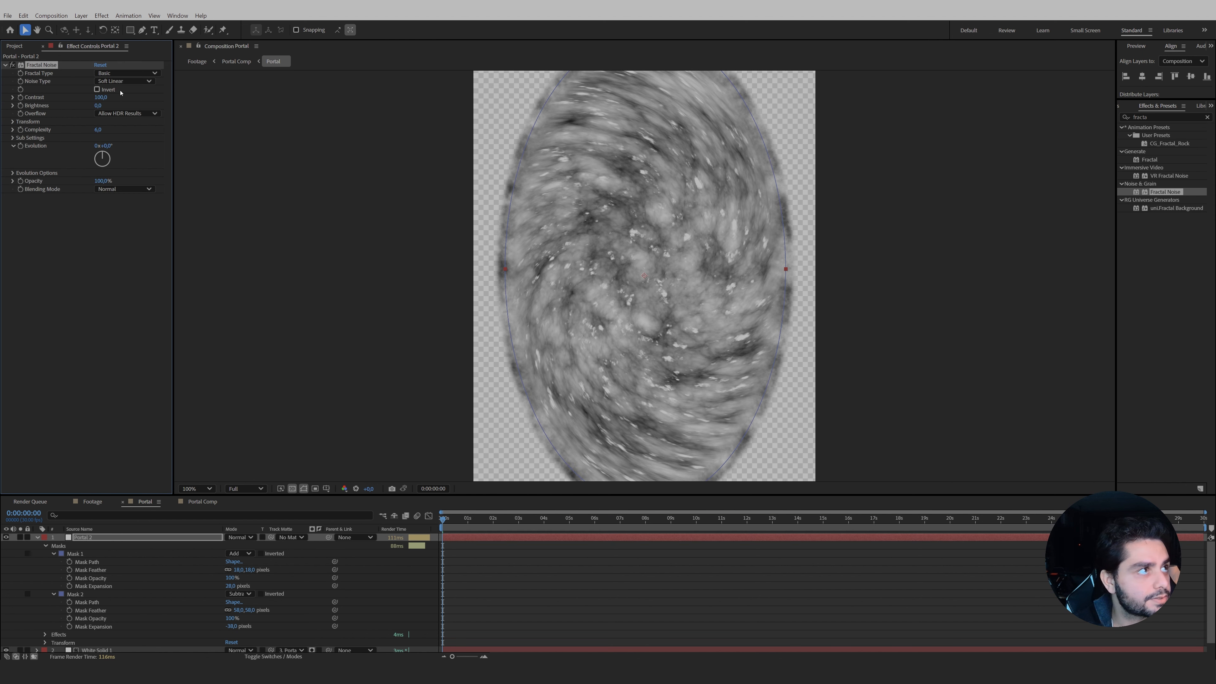
# Set the ring noise's brightness to 36, add the expression time*150 to its Evolution, and check the result in the Footage composition.
pyautogui.moveTo(98, 105); pyautogui.dragTo(113, 105)
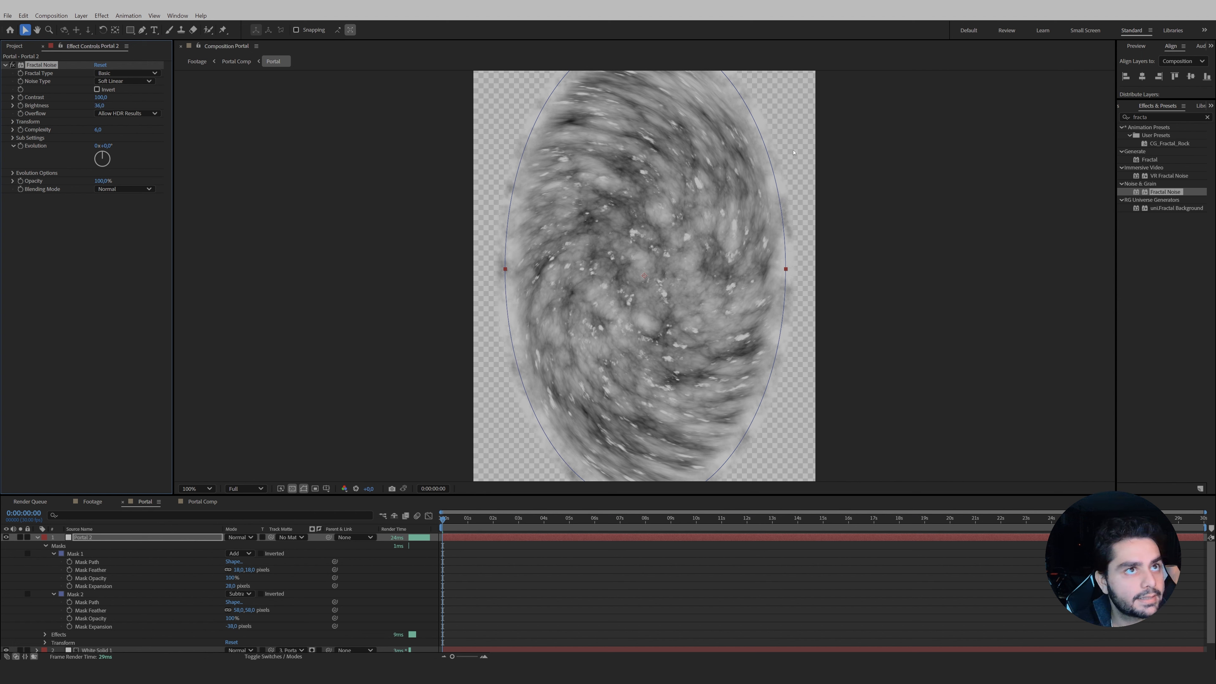
pyautogui.keyDown('alt'); pyautogui.click(20, 145); pyautogui.keyUp('alt')
pyautogui.write('time*150')
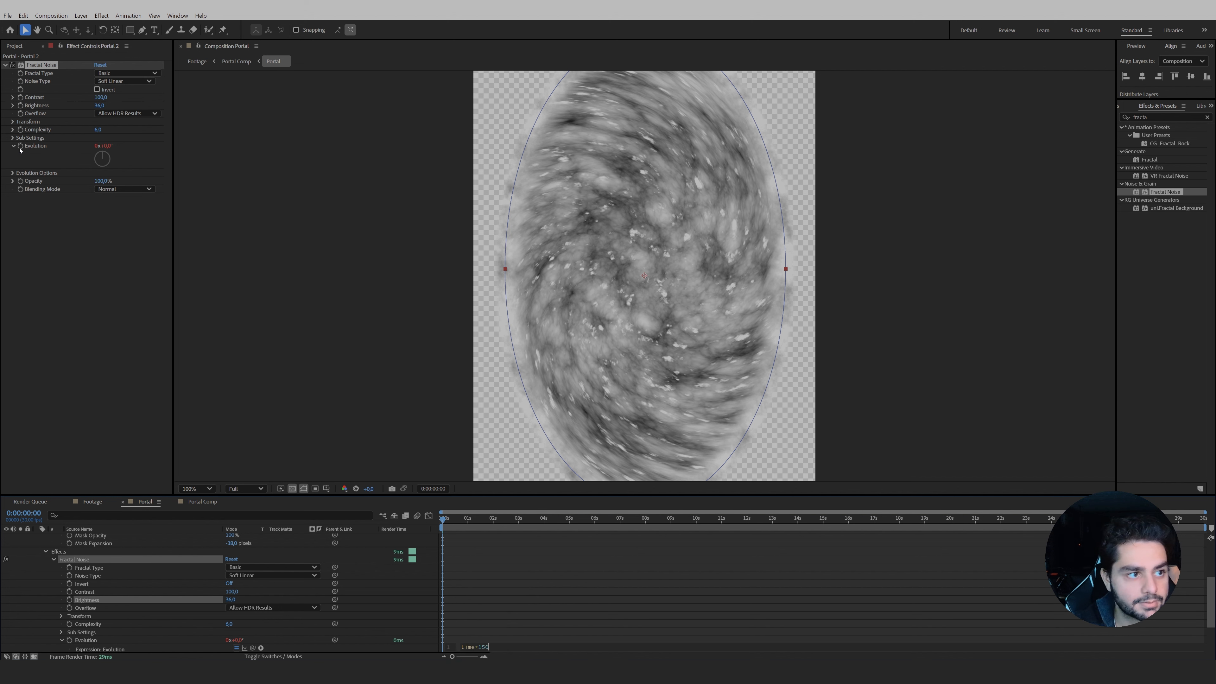
pyautogui.press('KP_Enter')
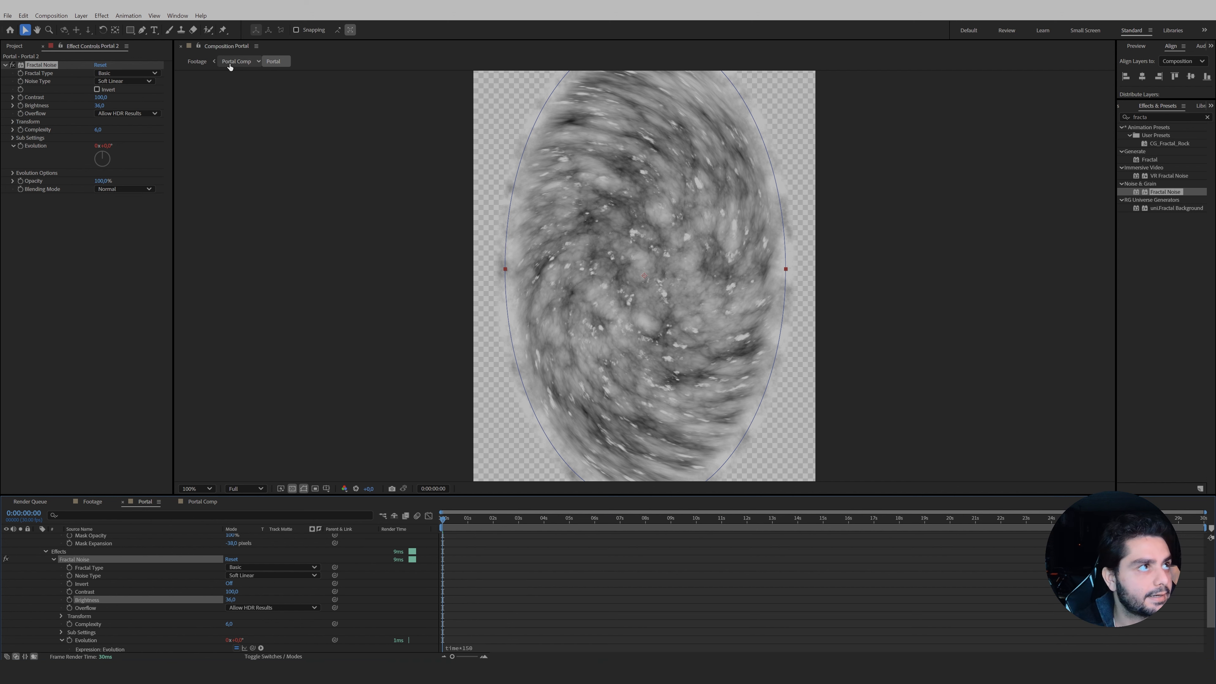
pyautogui.click(197, 62)
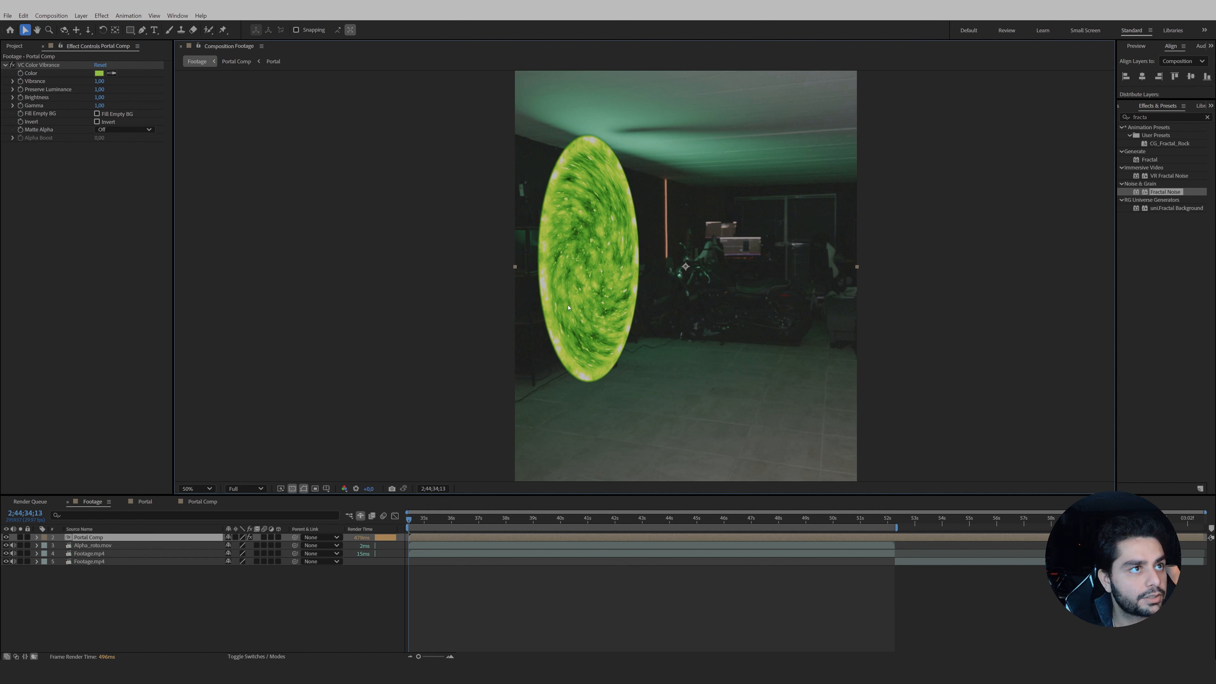
pyautogui.click(271, 63)
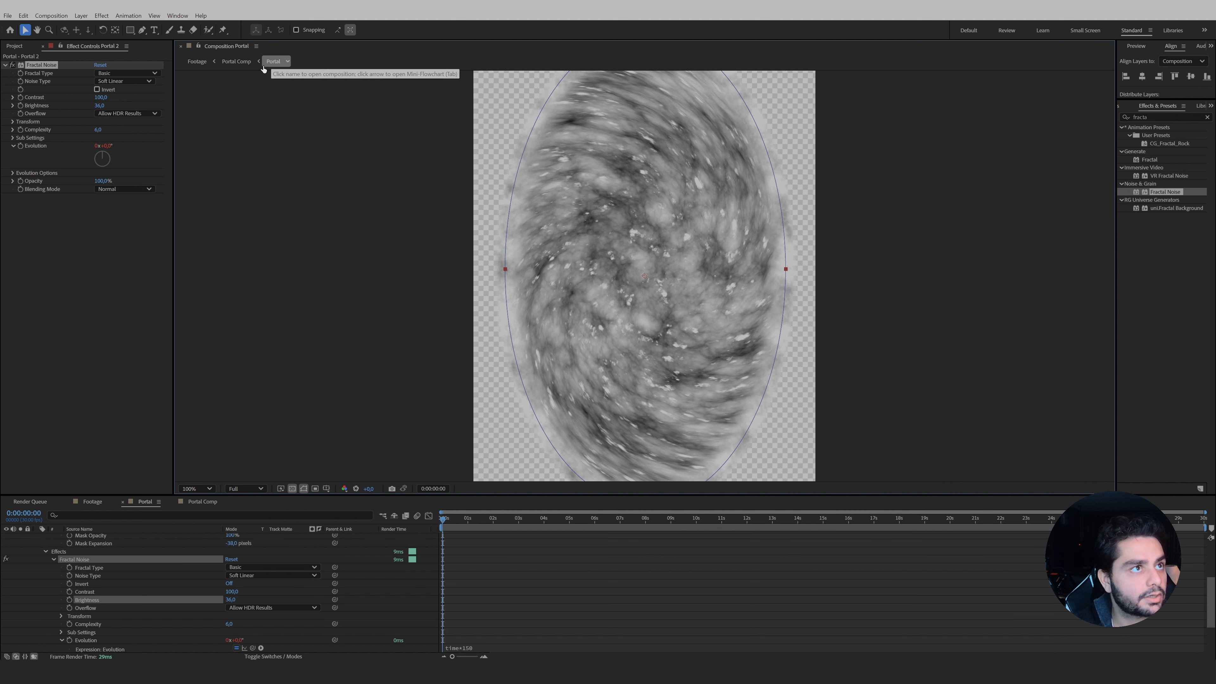
# Set the ring's Fractal Noise to scale 45, contrast 44, complexity 9.4 and fractal type Dynamic Progressive.
pyautogui.click(12, 122)
pyautogui.click(21, 146)
pyautogui.moveTo(99, 146); pyautogui.dragTo(73, 147)
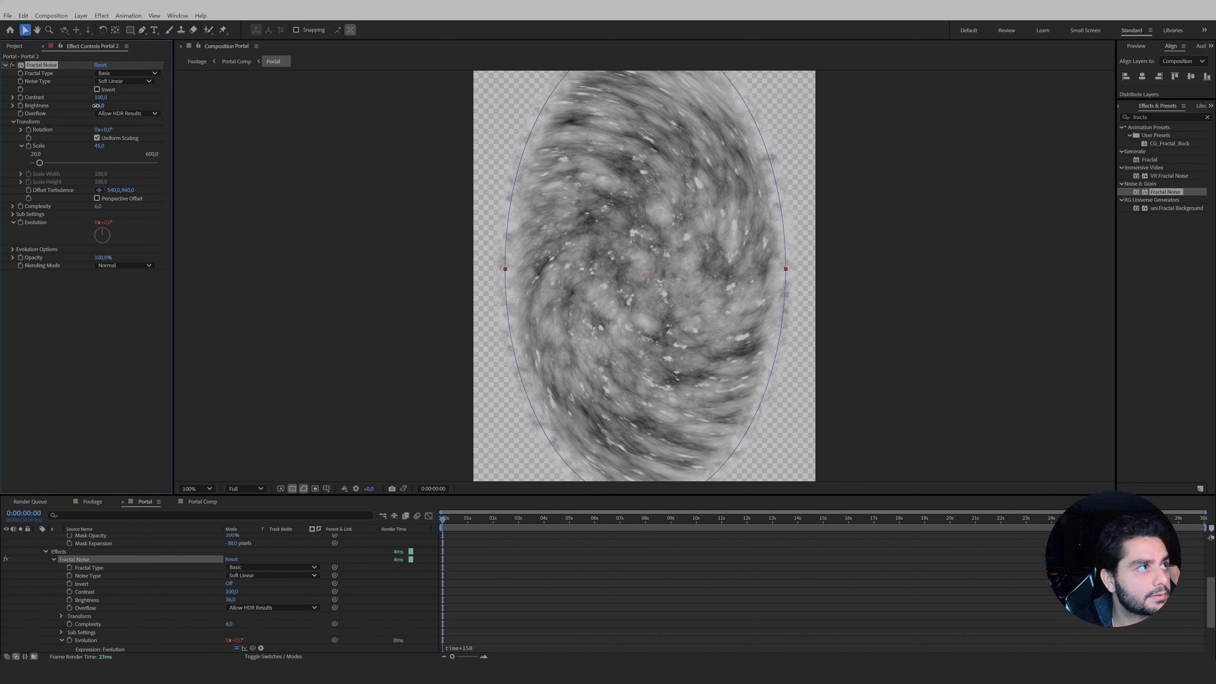
pyautogui.moveTo(99, 97)
pyautogui.mouseDown()
pyautogui.moveTo(65, 99)
pyautogui.moveTo(78, 104)
pyautogui.mouseUp()
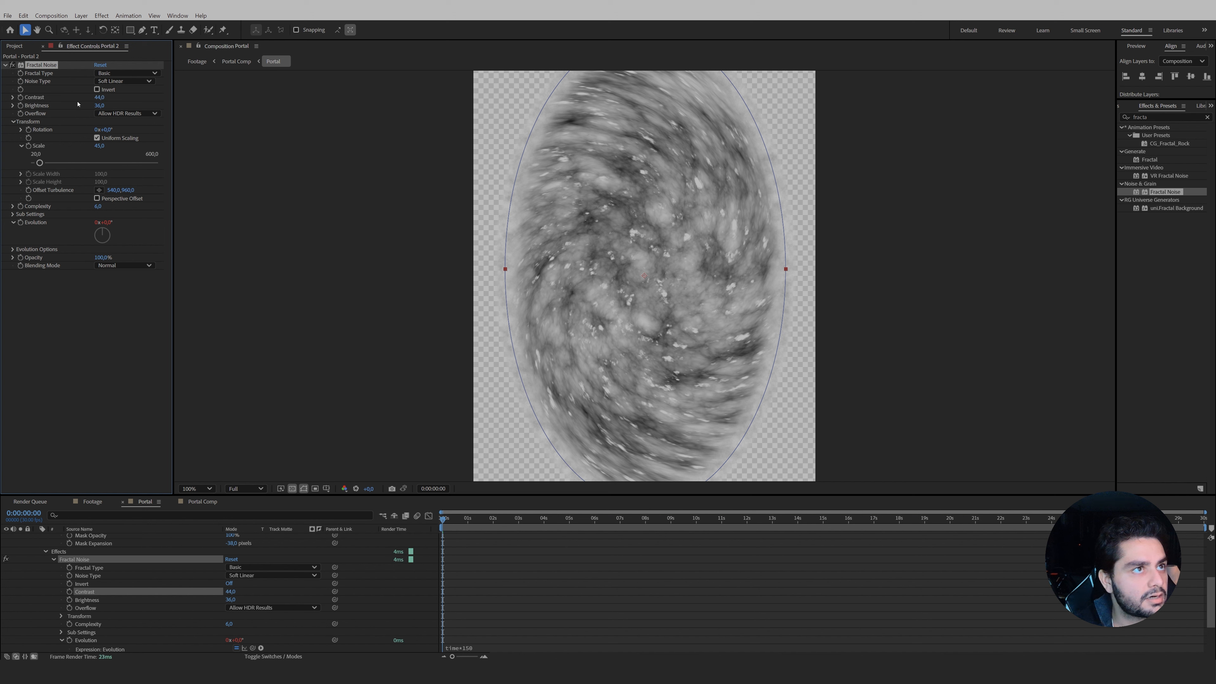
pyautogui.moveTo(98, 206); pyautogui.dragTo(212, 204)
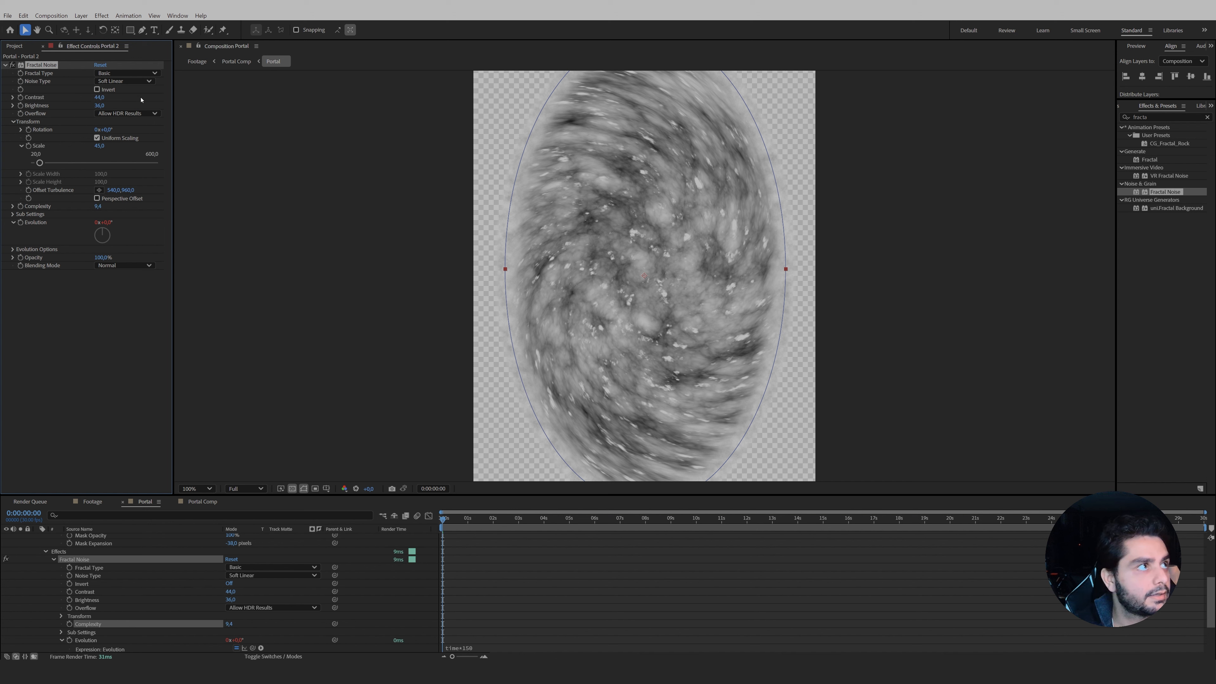
pyautogui.click(127, 73)
pyautogui.click(138, 146)
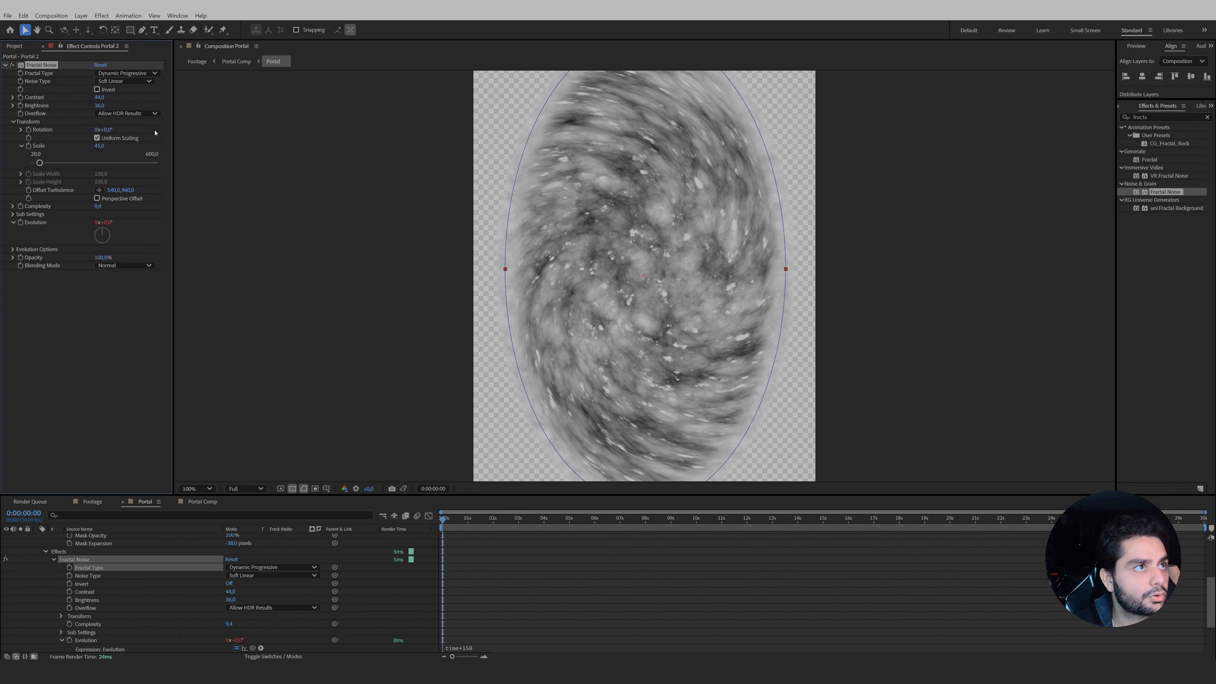
# In Footage, set Portal Comp's VC Color Vibrance brightness to 1.22 and gamma to 0.37, and place the layer beneath Alpha_roto.mov.
pyautogui.click(196, 62)
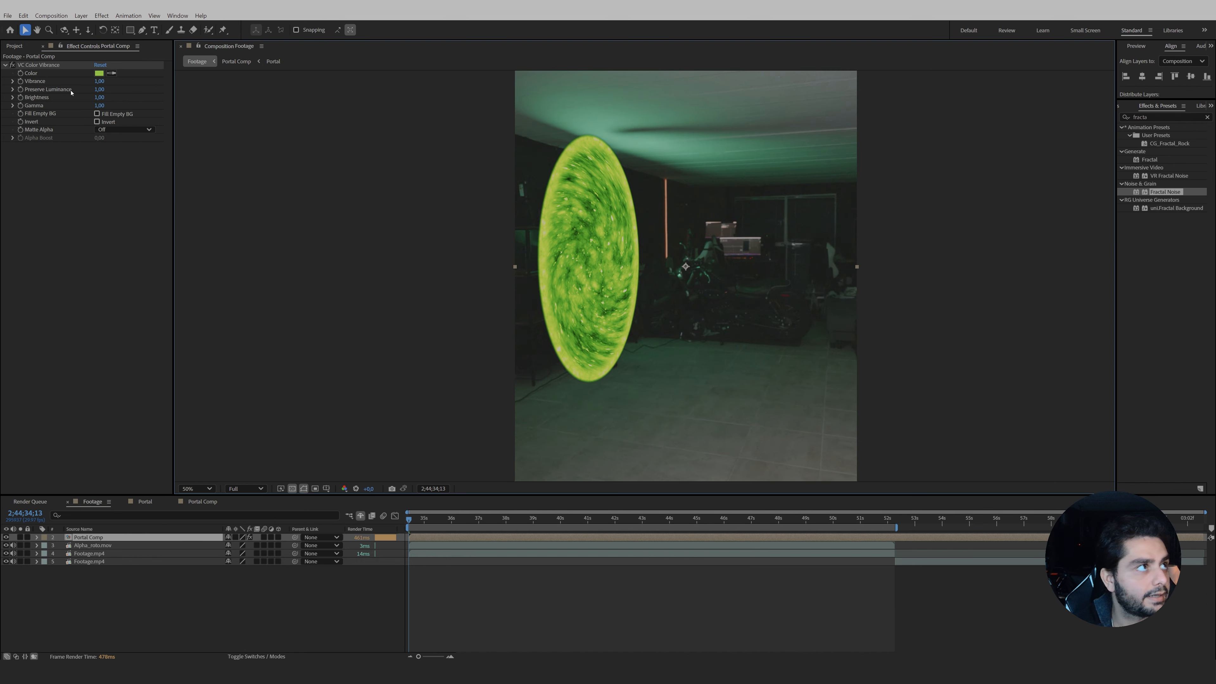
pyautogui.press('space')
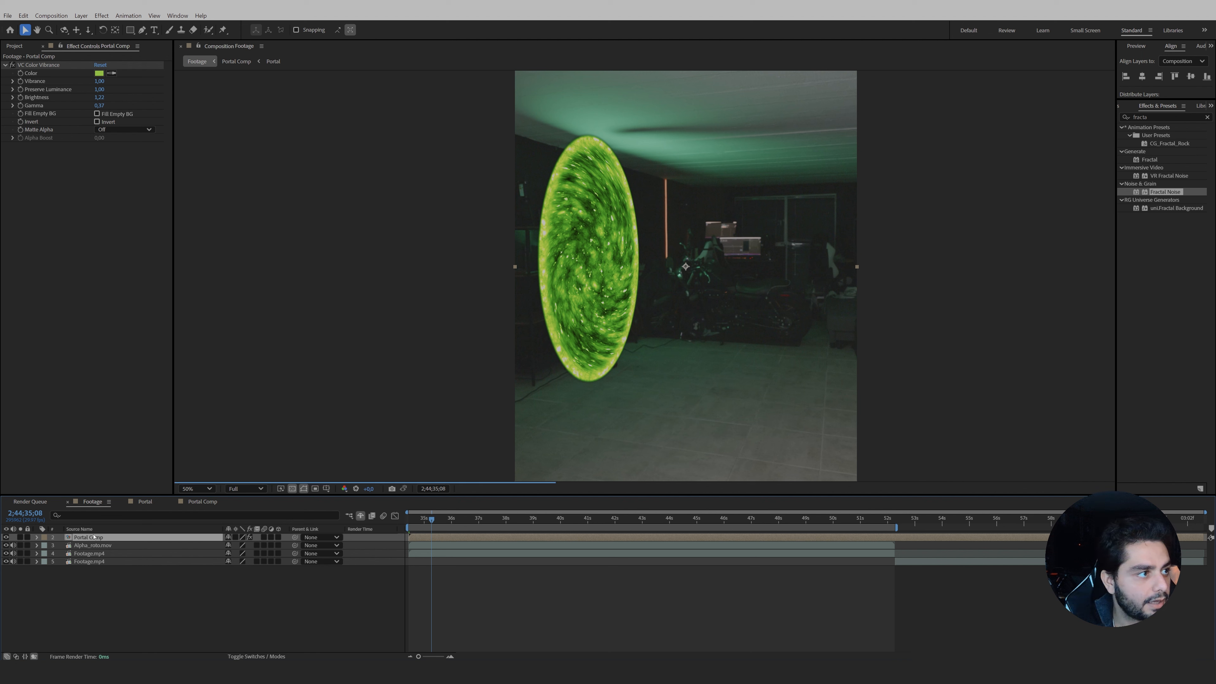
pyautogui.moveTo(94, 552); pyautogui.dragTo(99, 553)
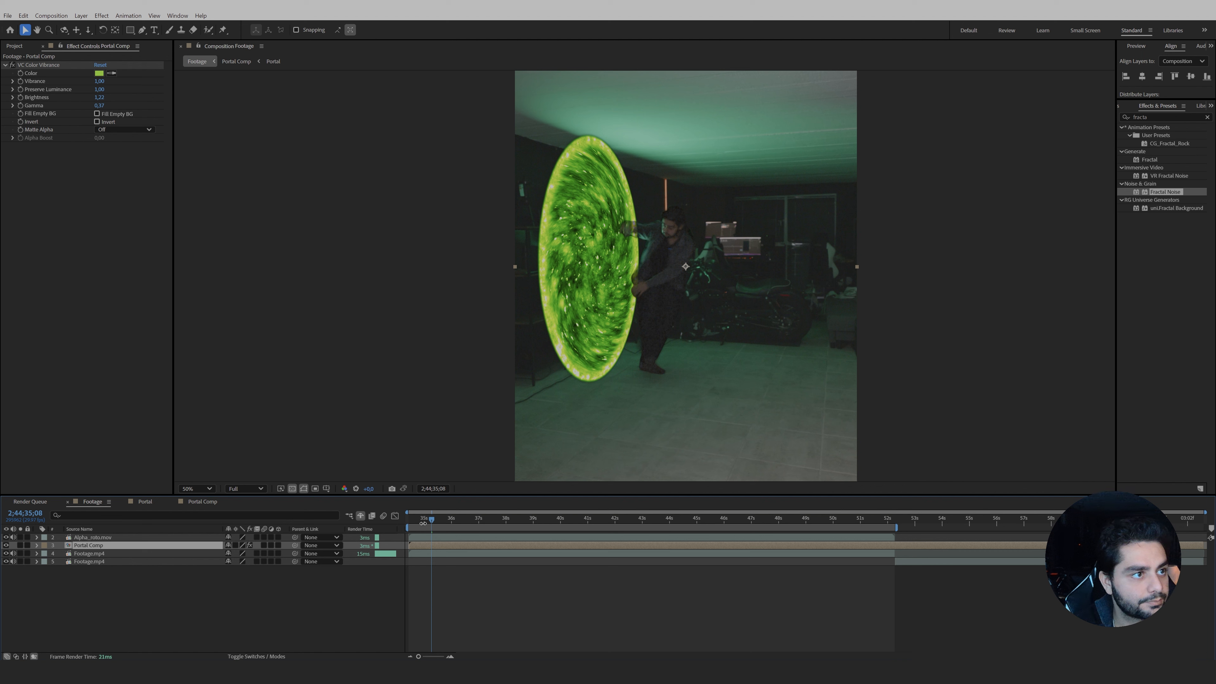
pyautogui.moveTo(422, 523); pyautogui.dragTo(407, 524)
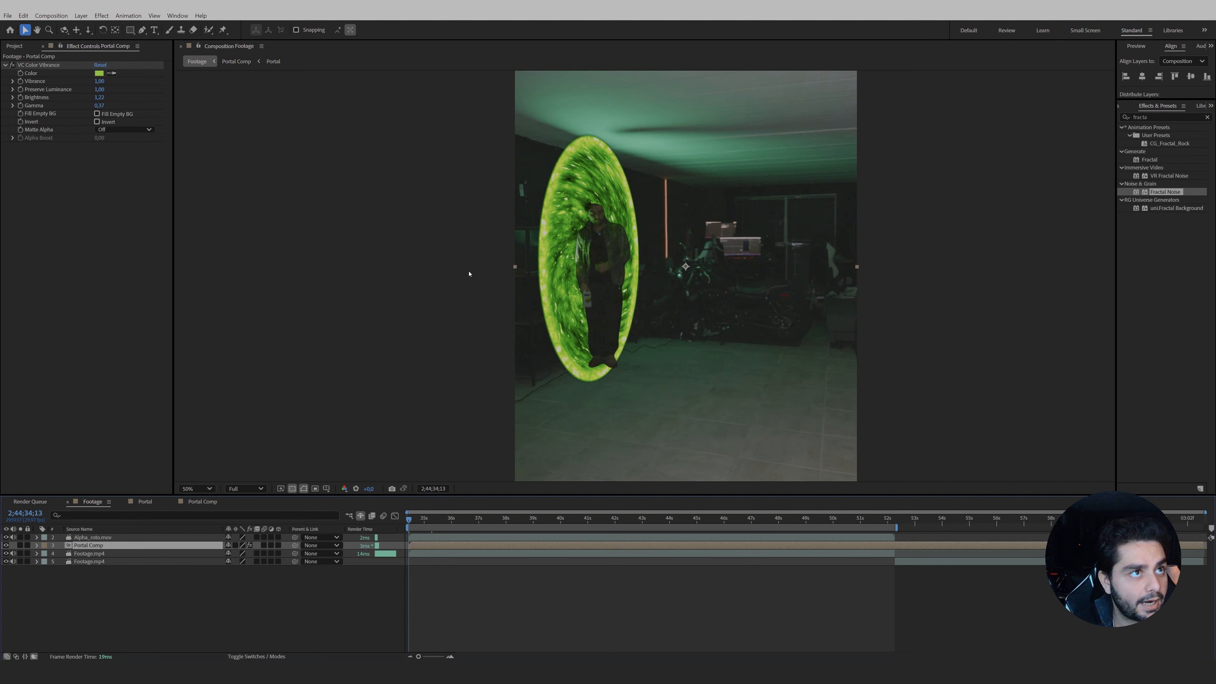
# Create a composition-sized white solid named Mask directly above the Portal Comp layer.
pyautogui.rightClick(161, 589)
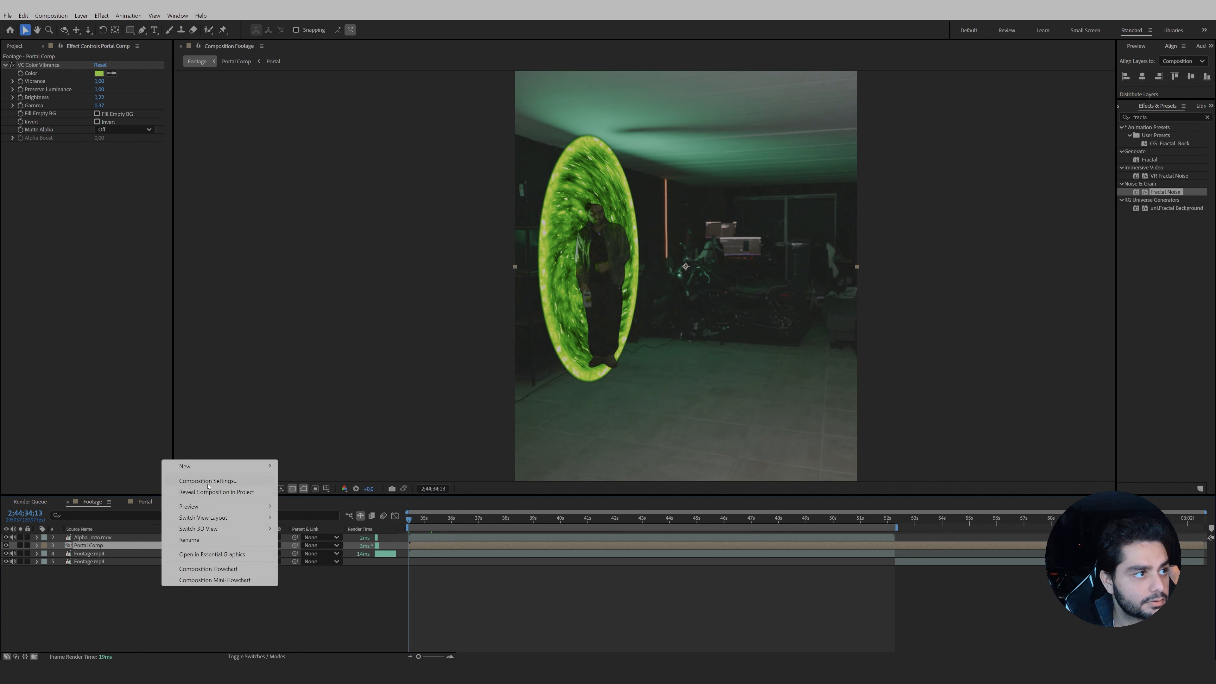
pyautogui.moveTo(202, 466)
pyautogui.click(306, 489)
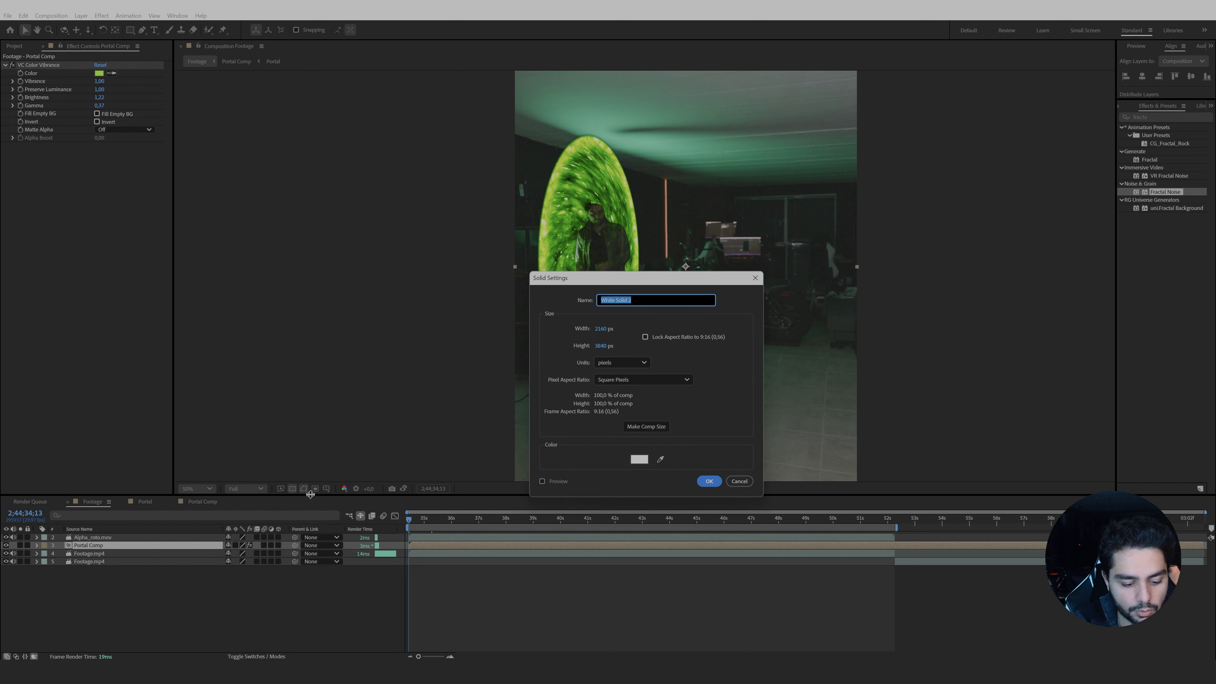
pyautogui.write('Mask')
pyautogui.press('Return')
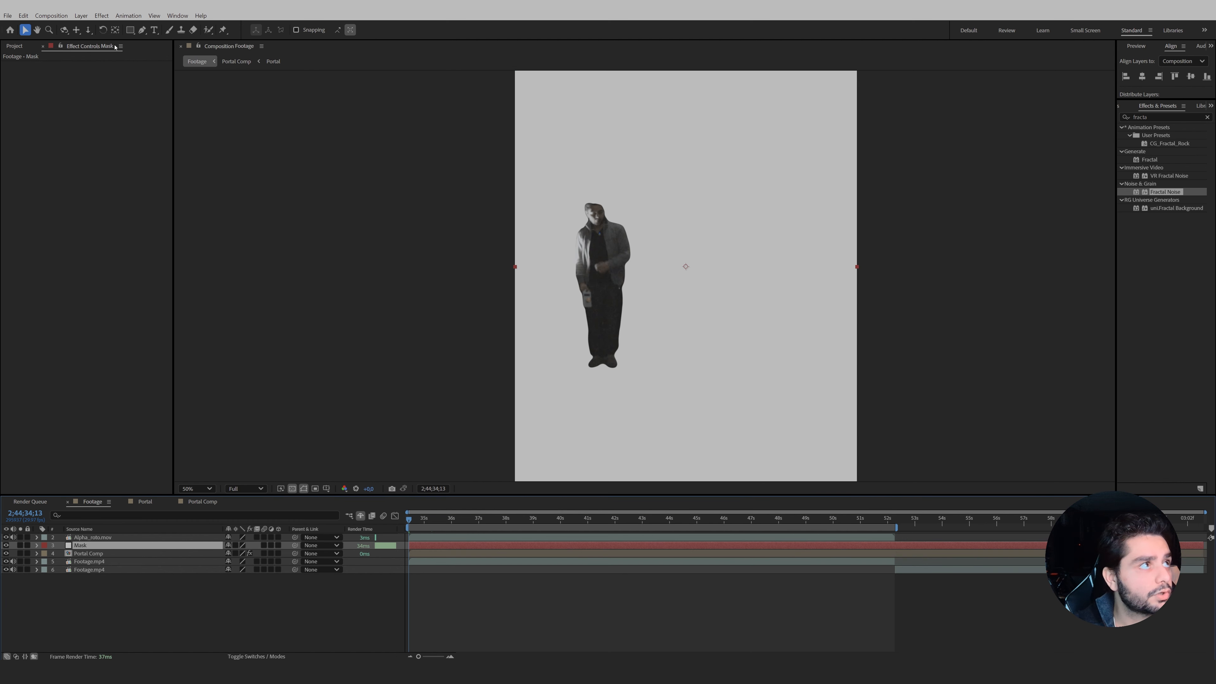
# Draw an elliptical mask around the man over the portal on the Mask layer and keyframe its Mask Path at 2;44;34;13.
pyautogui.click(131, 30)
pyautogui.click(169, 51)
pyautogui.moveTo(551, 163); pyautogui.dragTo(648, 388)
pyautogui.press('m')
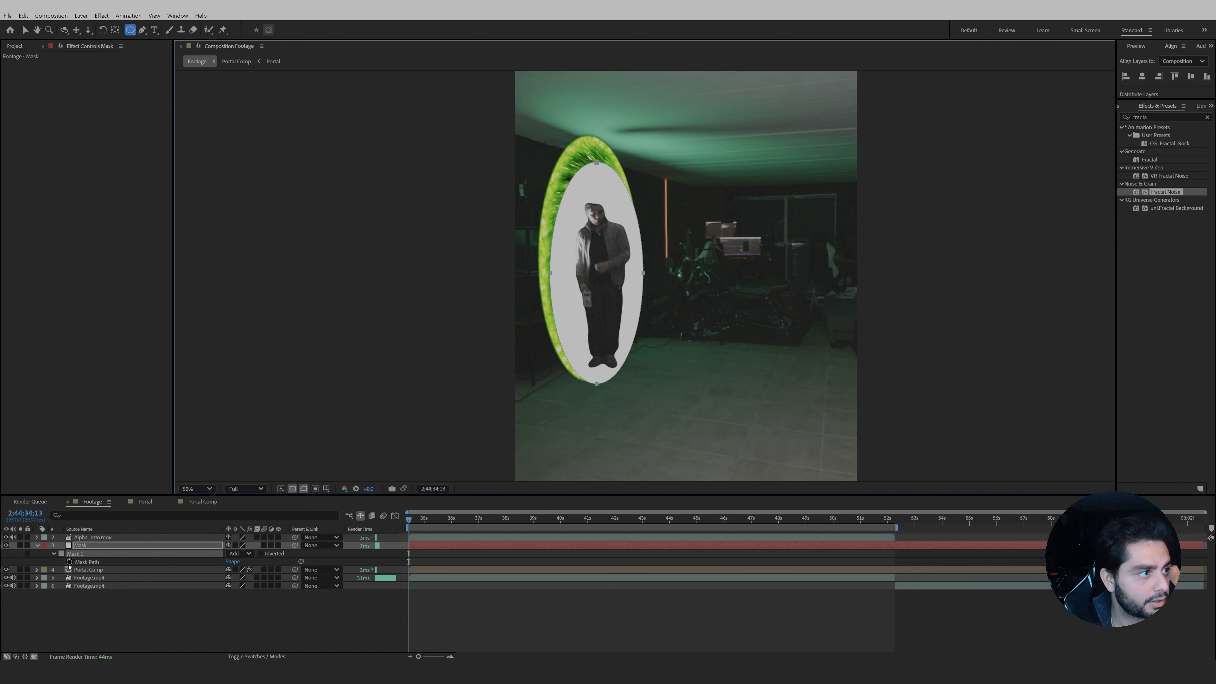
pyautogui.click(69, 561)
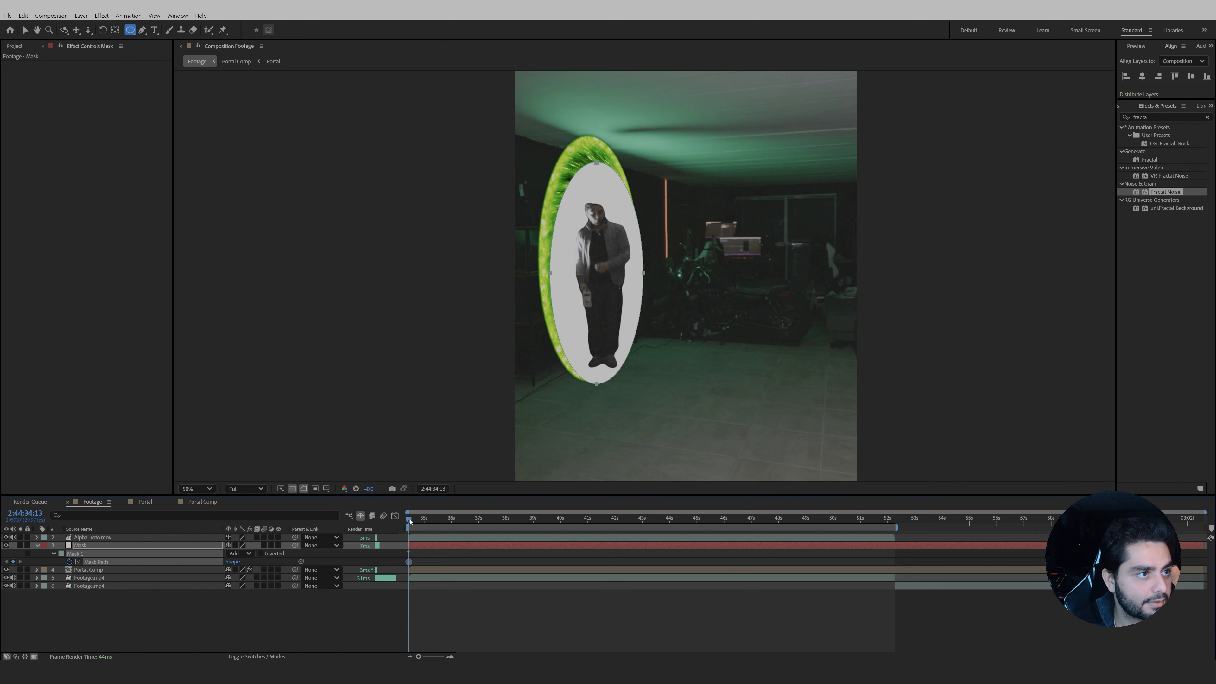
# At 2;44;34;23, pull the ellipse mask's right-hand point inward across the man's body to keyframe a narrower Mask Path.
pyautogui.moveTo(411, 522); pyautogui.dragTo(420, 526)
pyautogui.press('v')
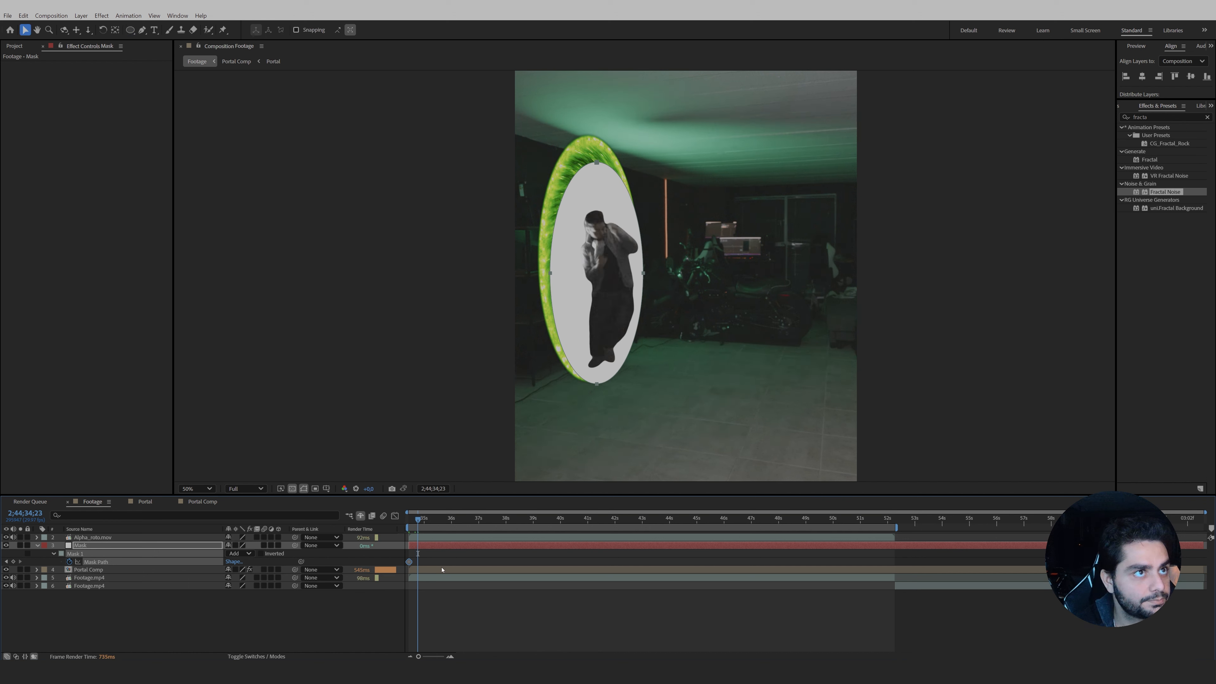
pyautogui.click(488, 603)
pyautogui.click(455, 545)
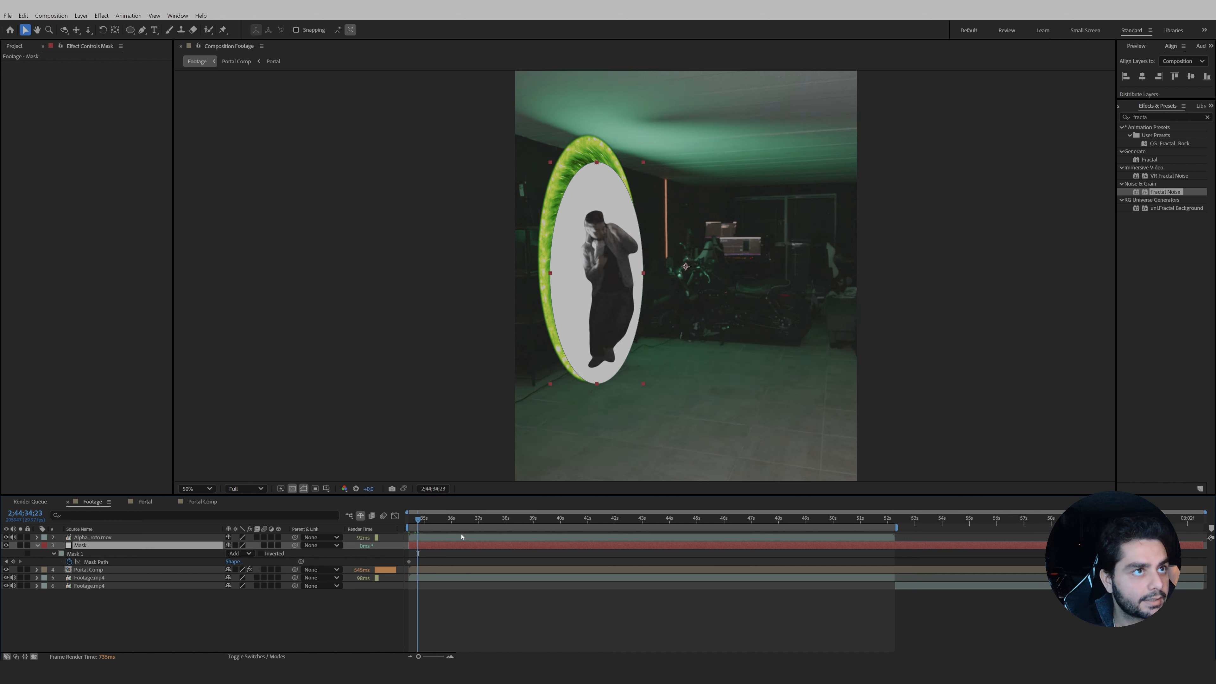
pyautogui.click(643, 273)
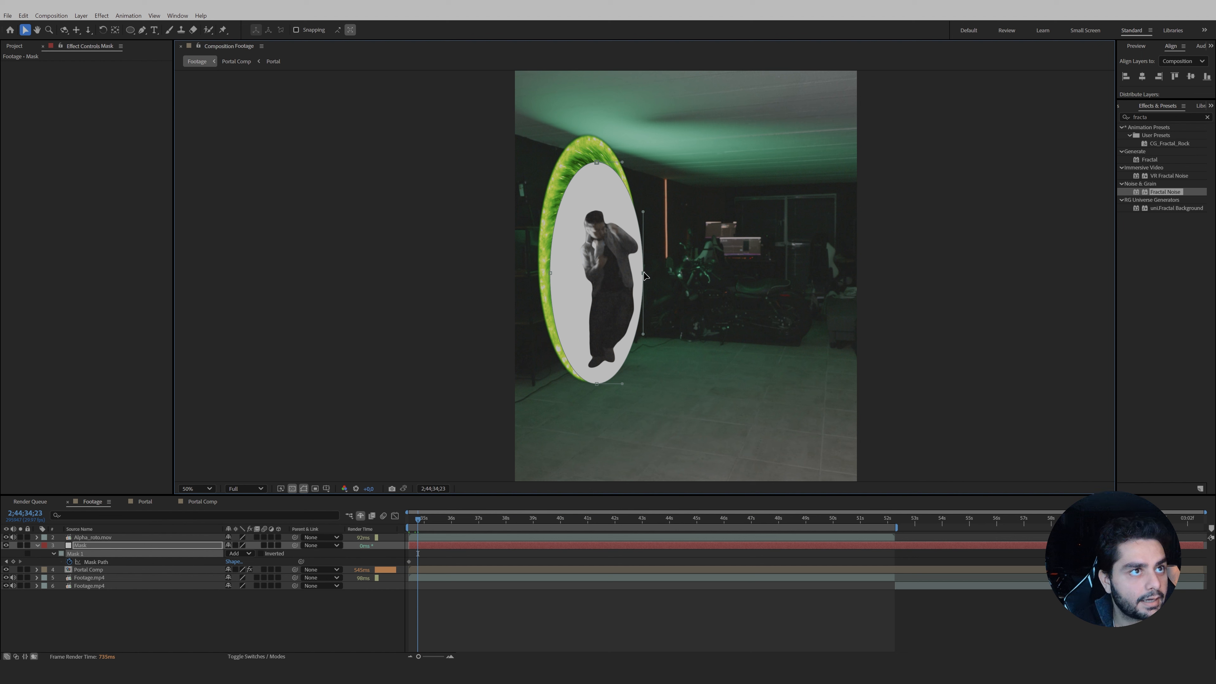
pyautogui.moveTo(643, 275); pyautogui.dragTo(603, 275)
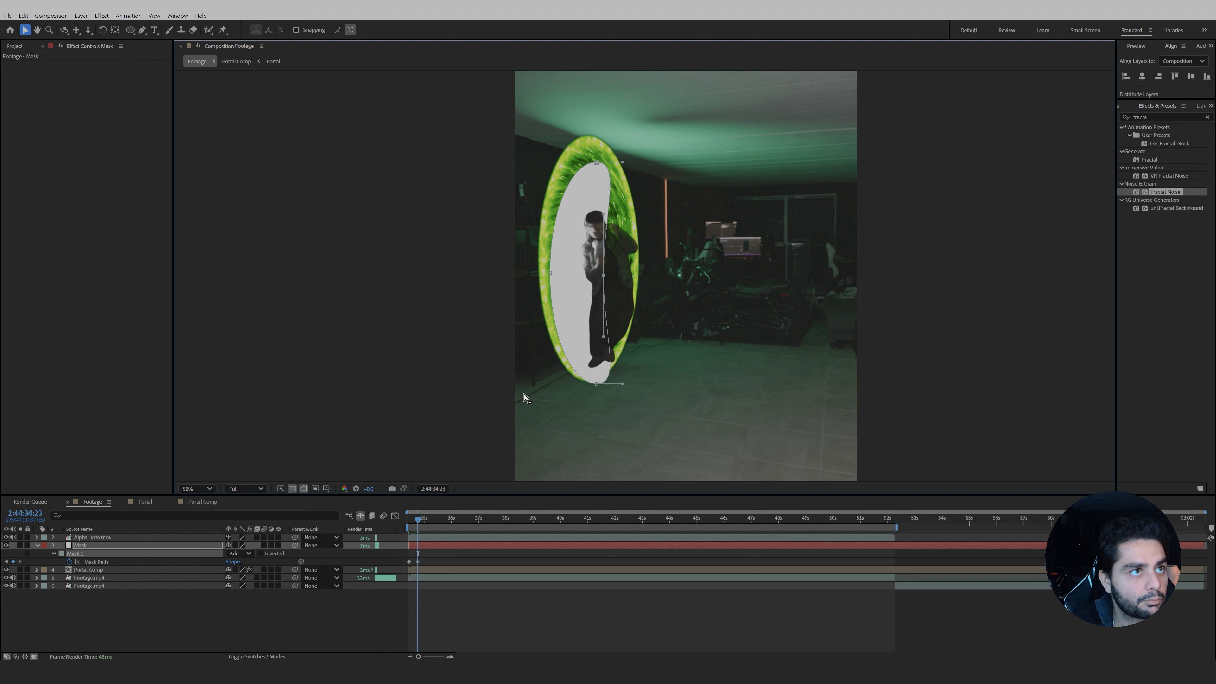
# At 2;44;35;02, move the mask's right-hand point slightly further left, behind the man stepping out of the portal.
pyautogui.click(427, 526)
pyautogui.moveTo(425, 526); pyautogui.dragTo(426, 526)
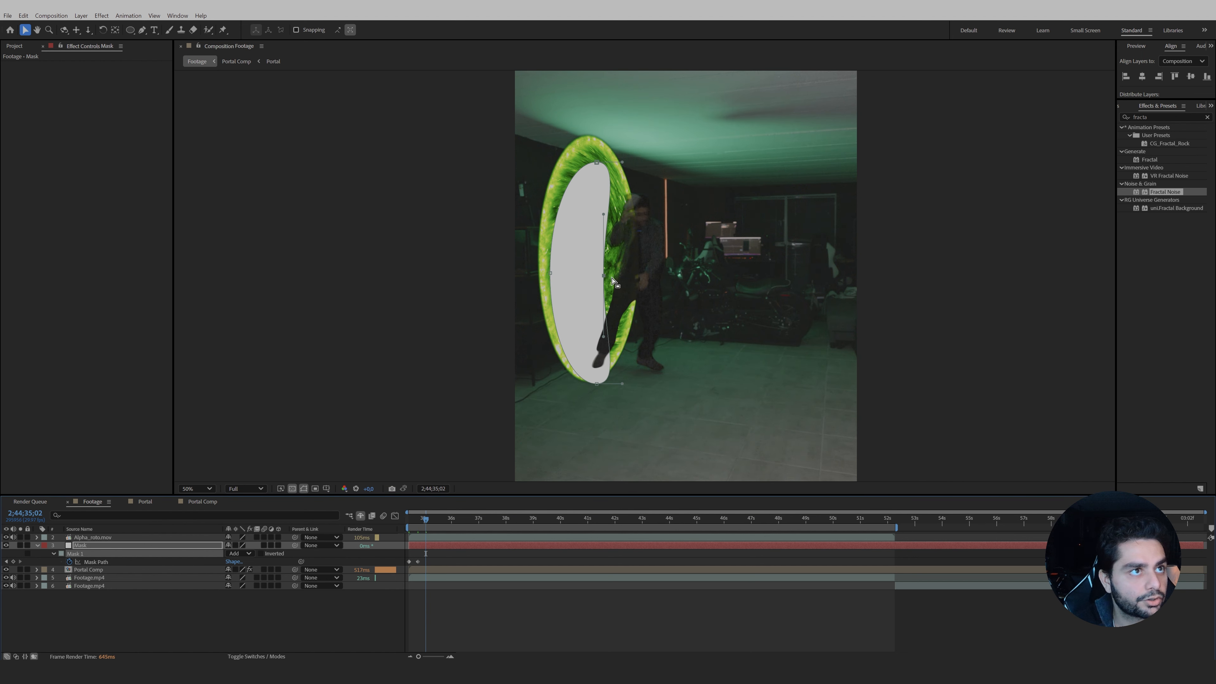
pyautogui.moveTo(604, 278); pyautogui.dragTo(596, 276)
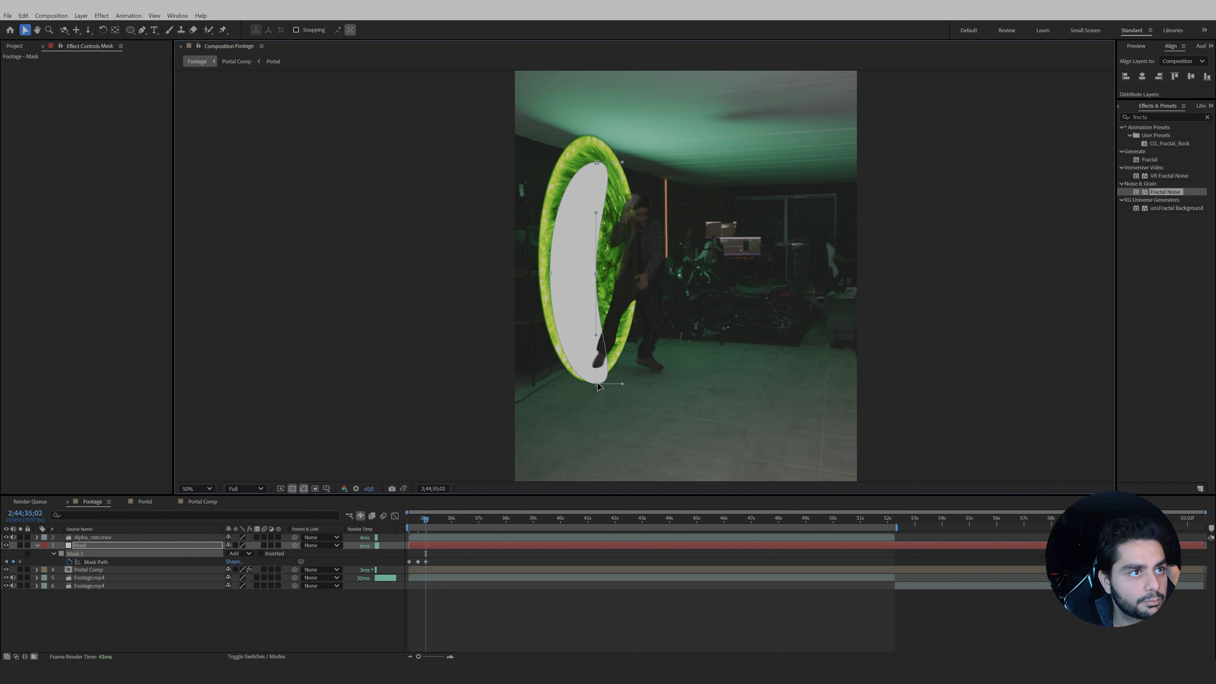
# At 2;44;35;02, move the mask's bottom point left and upward, away from the man's trailing foot.
pyautogui.moveTo(596, 384); pyautogui.dragTo(571, 369)
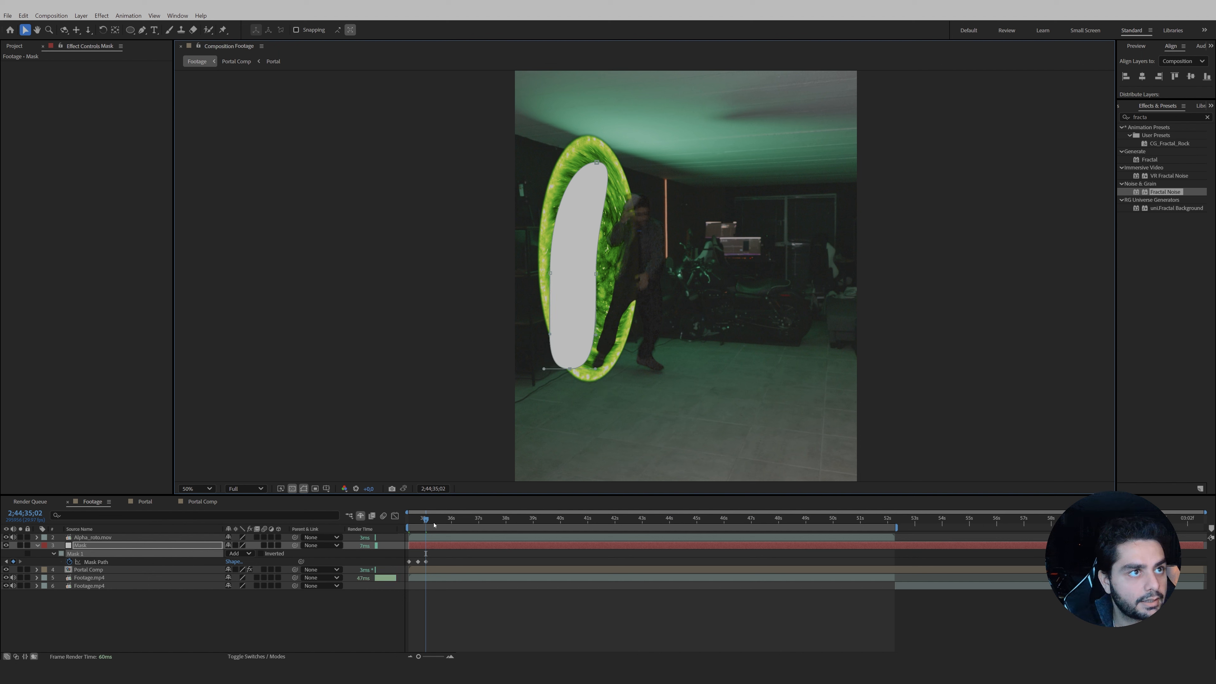
# Assign the Mask layer as the track matte of the rotoscoped Alpha layer and invert the matte.
pyautogui.click(89, 570)
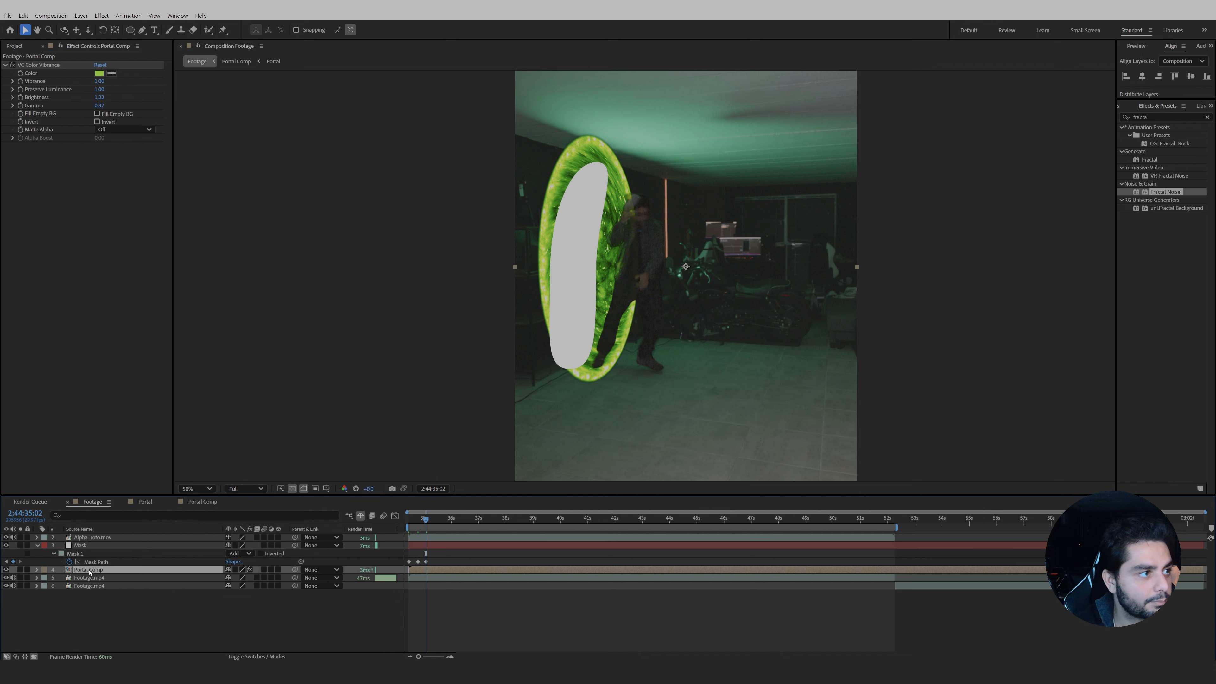
pyautogui.click(96, 579)
pyautogui.click(100, 538)
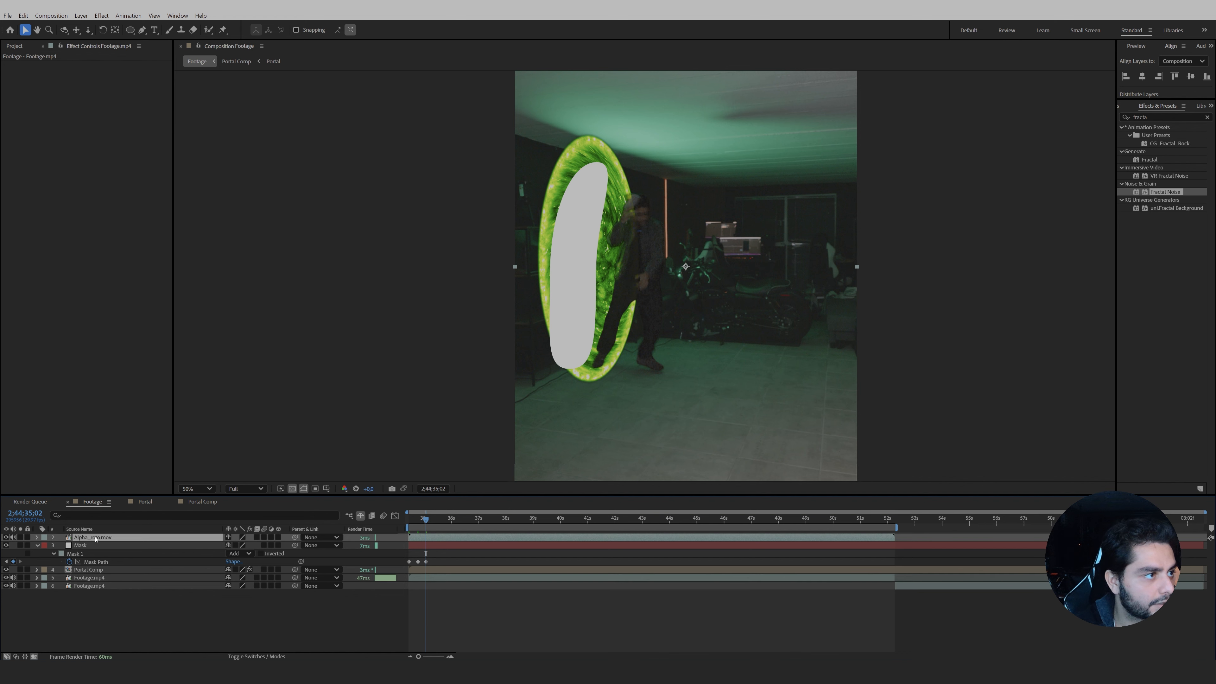
pyautogui.press('F4')
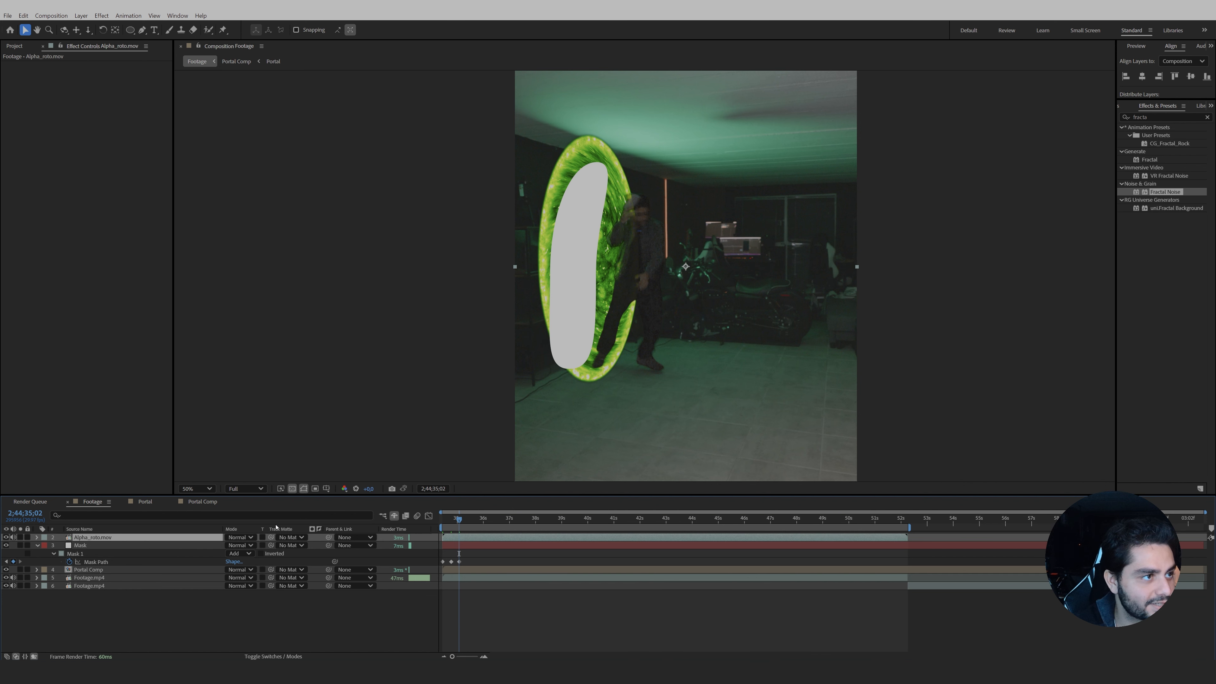
pyautogui.moveTo(271, 537); pyautogui.dragTo(80, 546)
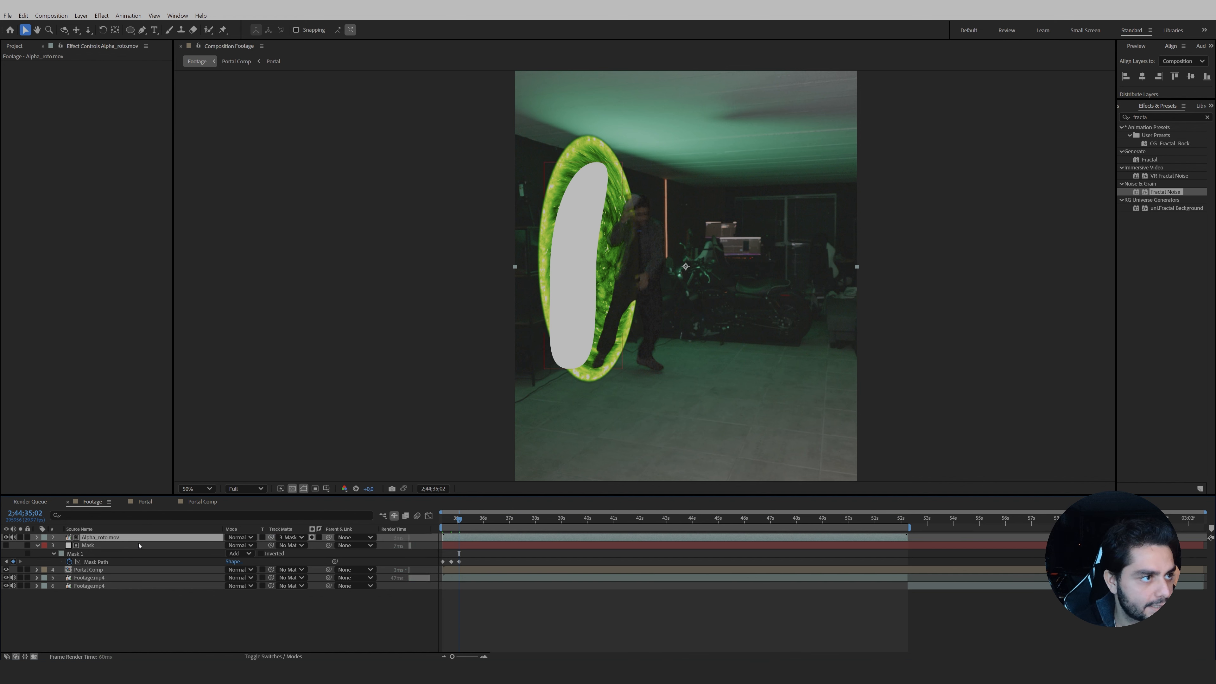
pyautogui.click(319, 537)
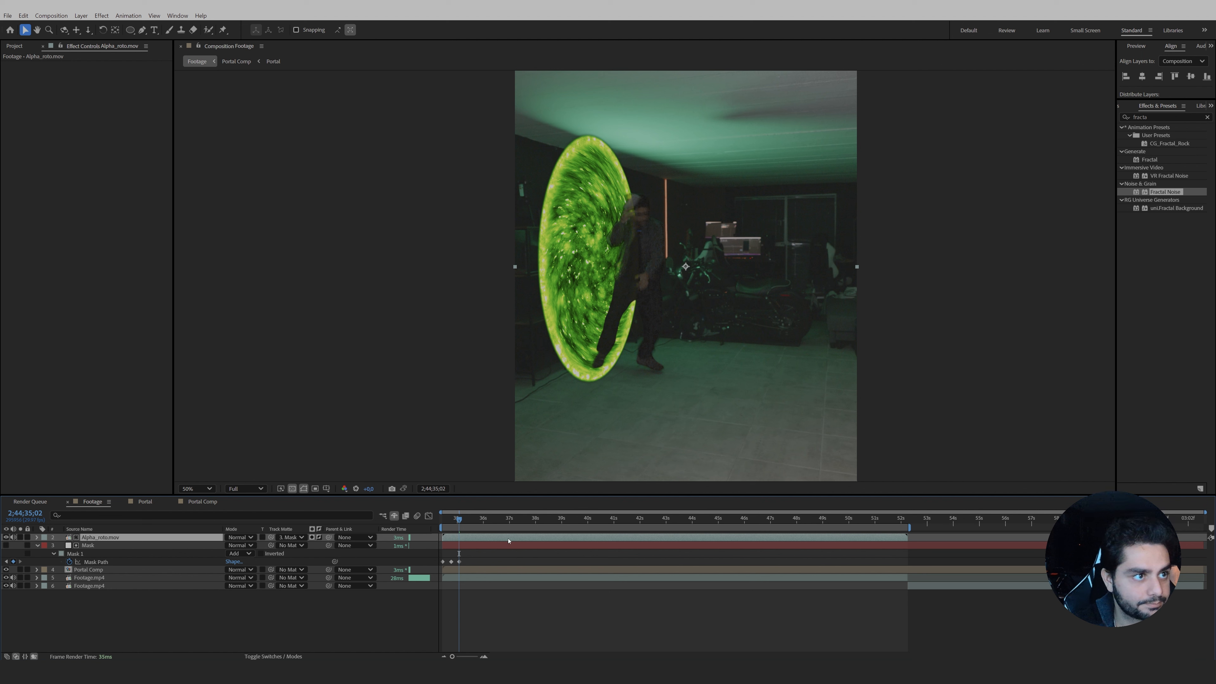
# Preview the man emerging from the portal, starting at 2;44;34;13, and stop at 2;44;34;22.
pyautogui.moveTo(458, 523); pyautogui.dragTo(441, 525)
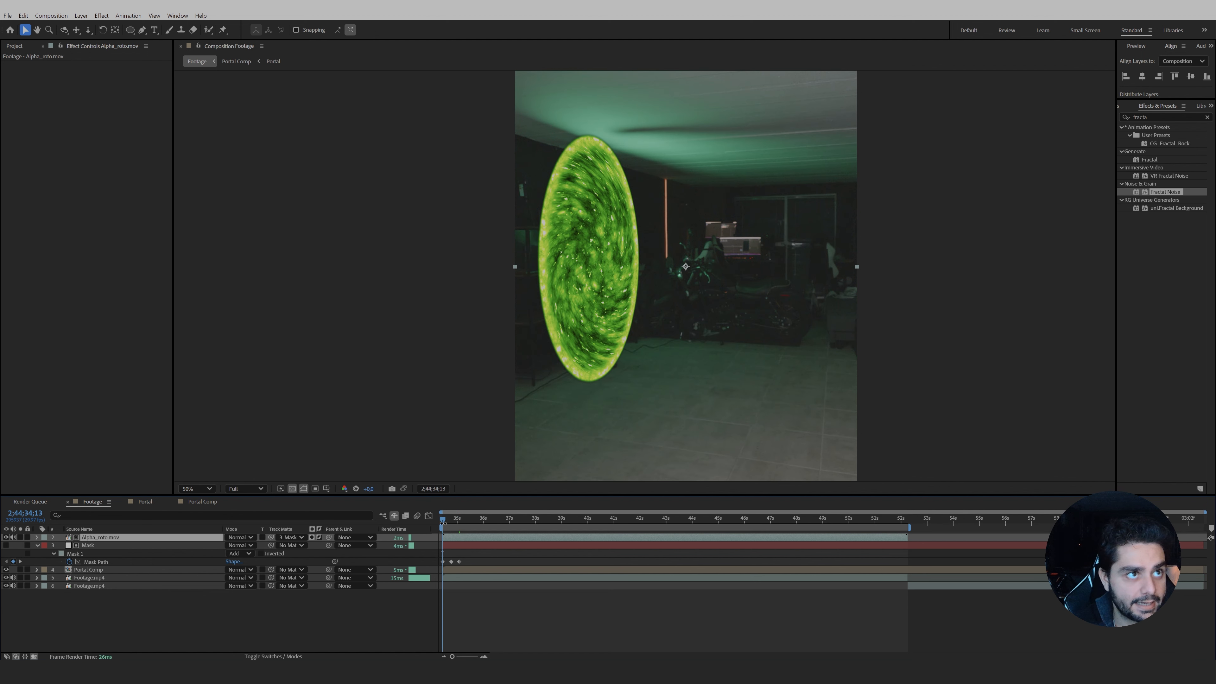
pyautogui.press('space')
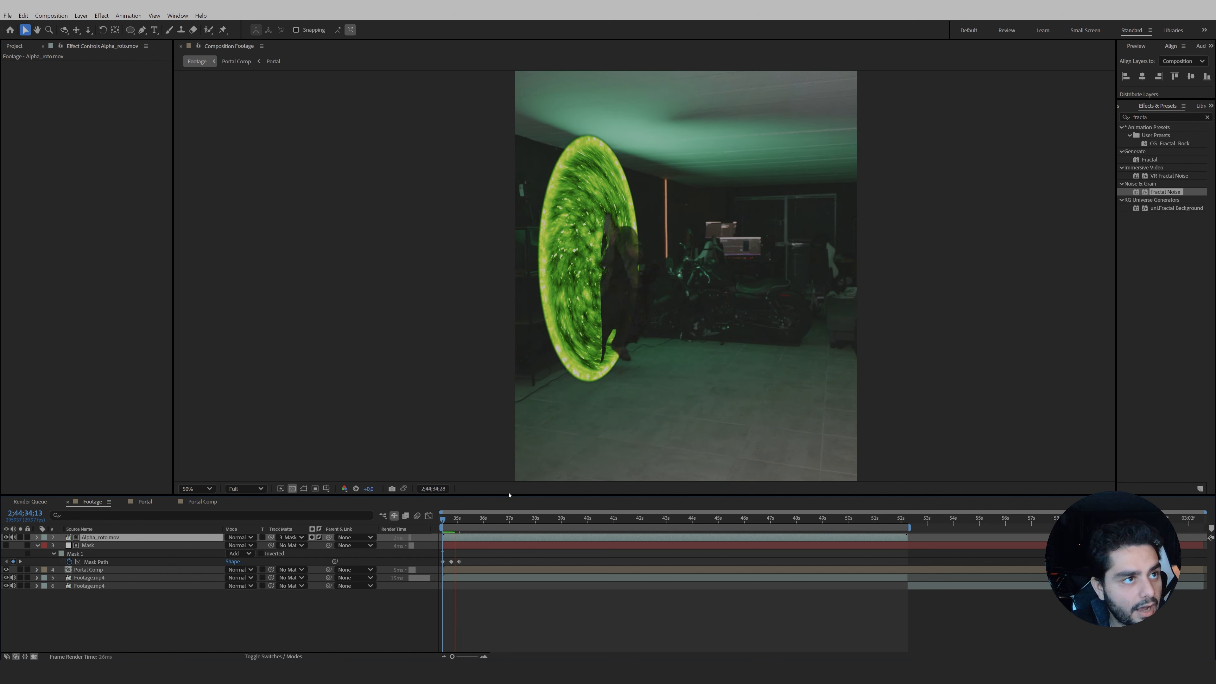
pyautogui.click(451, 522)
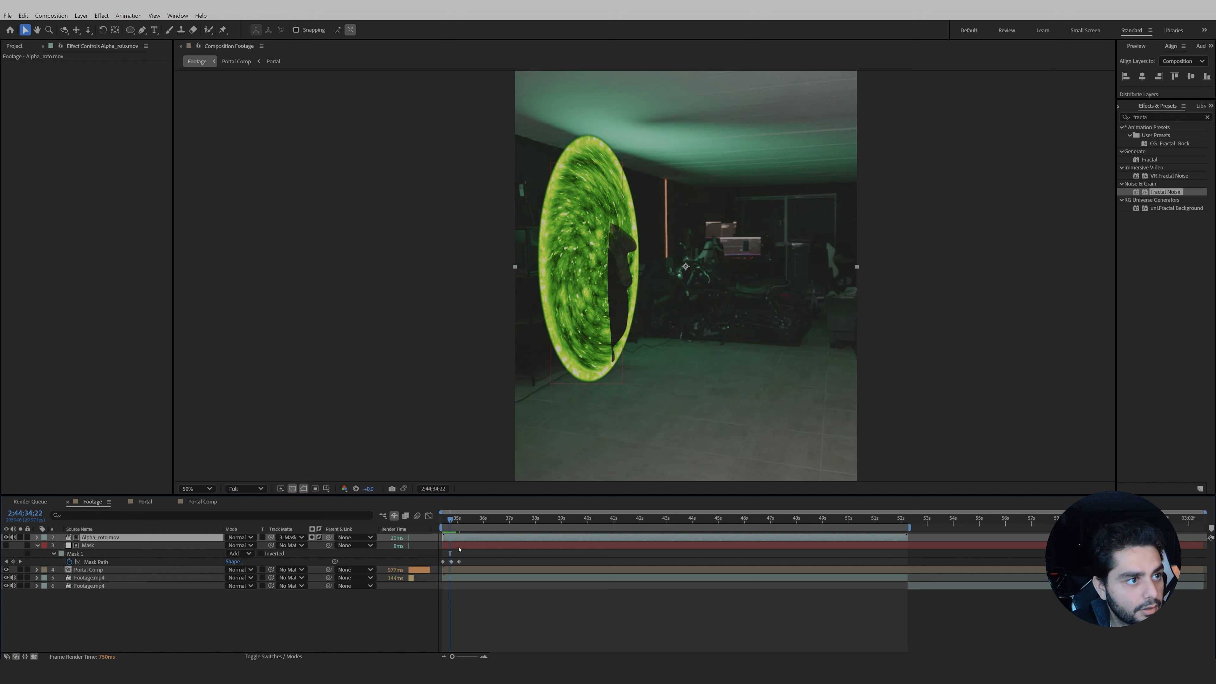
# Change the outline color of Mask 1 to magenta.
pyautogui.hotkey('ctrl', 'Down')
pyautogui.click(110, 555)
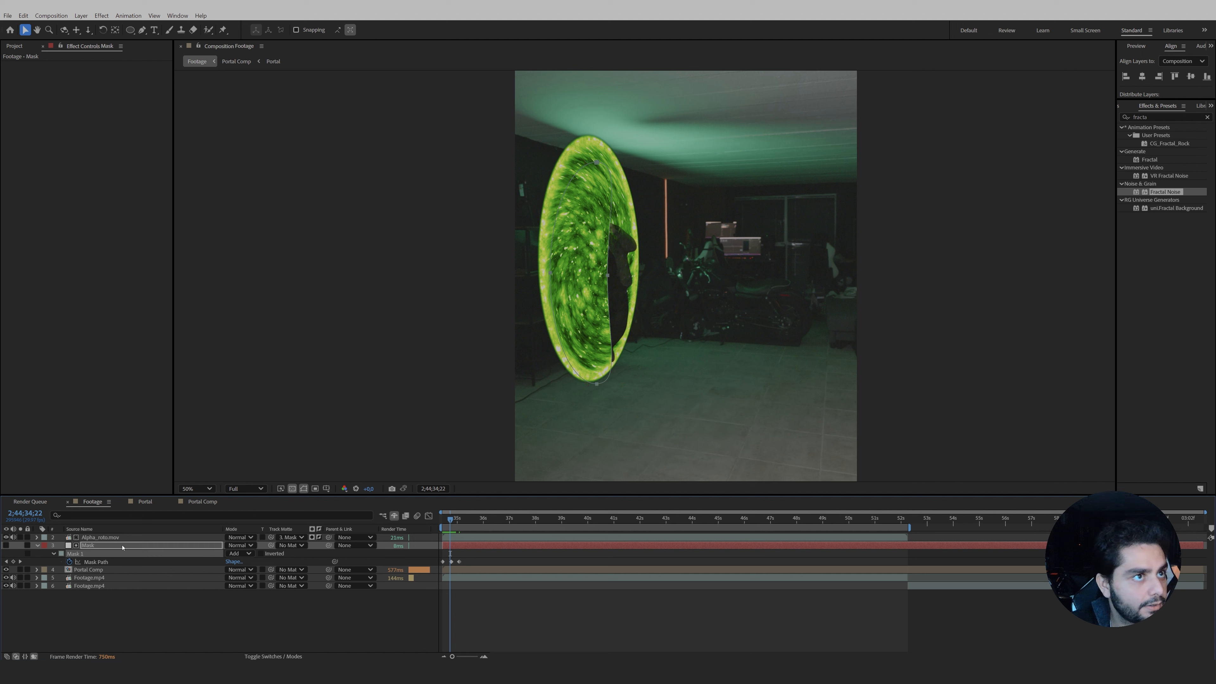
pyautogui.click(62, 554)
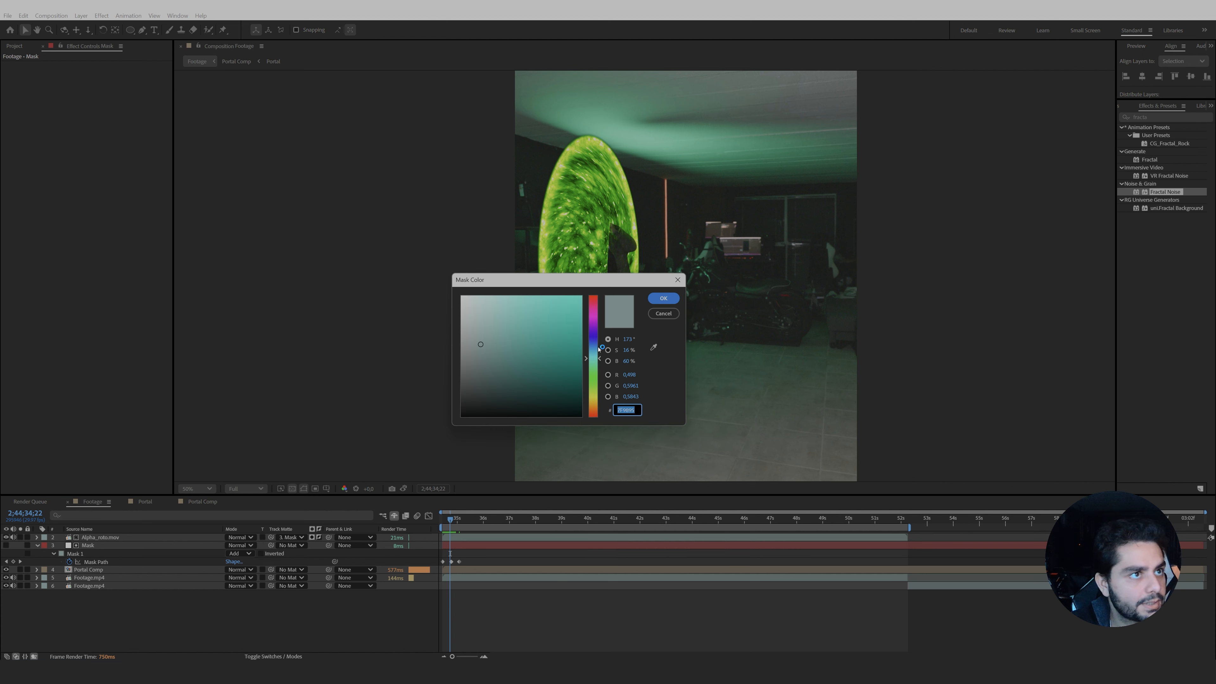
pyautogui.click(593, 319)
pyautogui.click(663, 298)
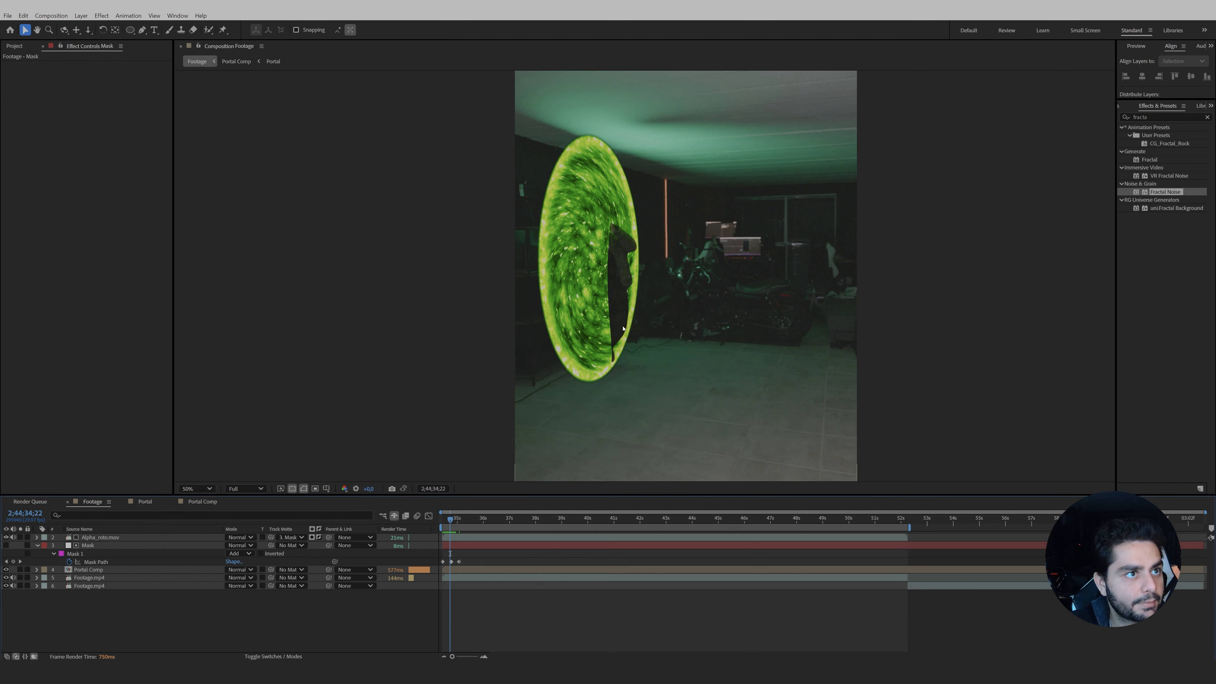
# At 2;44;34;22, pull the mask's right-hand point slightly left and reshape the mask's lower end behind the man.
pyautogui.click(139, 545)
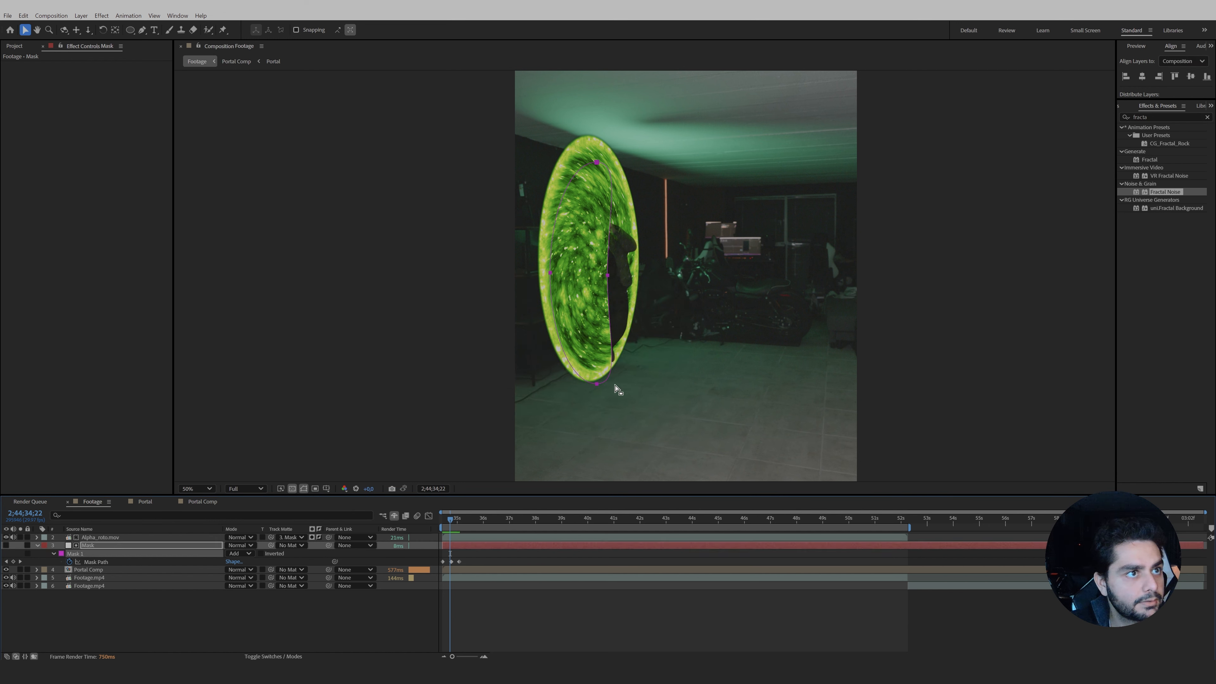
pyautogui.moveTo(607, 278); pyautogui.dragTo(601, 279)
pyautogui.moveTo(620, 373); pyautogui.dragTo(566, 364)
pyautogui.click(602, 276)
pyautogui.click(532, 605)
# Soften the Mask layer's edge with a Mask Feather of about 92 pixels.
pyautogui.moveTo(450, 520)
pyautogui.mouseDown()
pyautogui.moveTo(461, 526)
pyautogui.moveTo(445, 535)
pyautogui.mouseUp()
pyautogui.click(446, 545)
pyautogui.press('f')
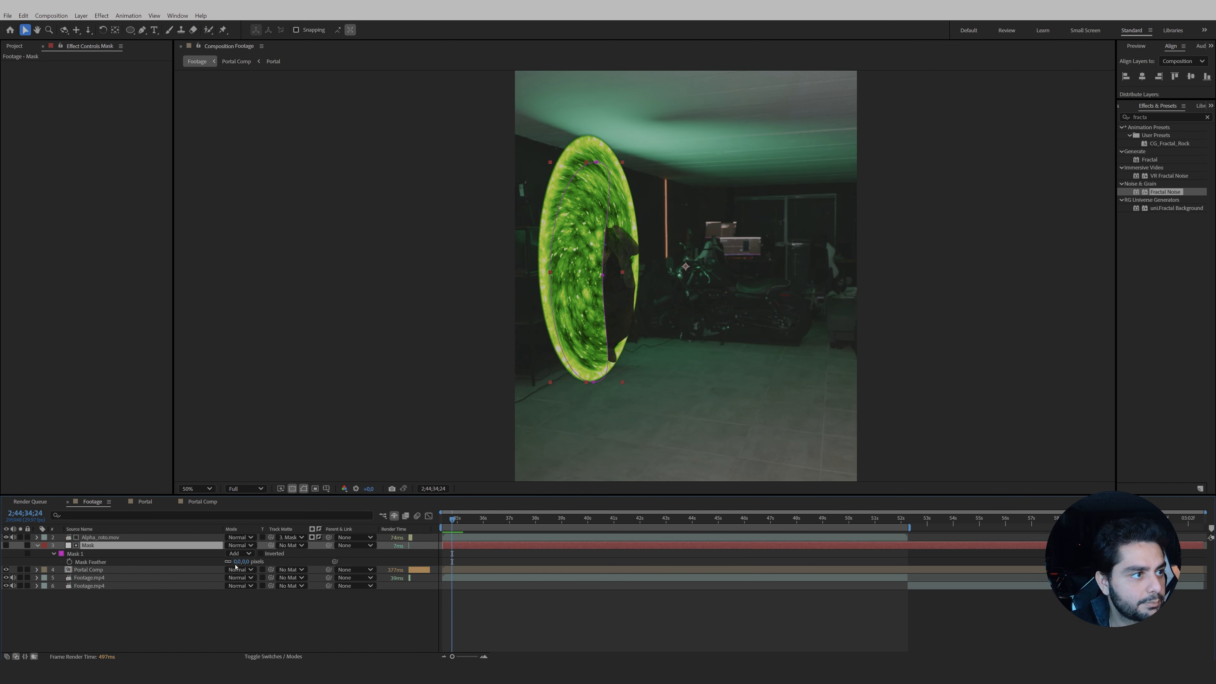
pyautogui.moveTo(244, 563); pyautogui.dragTo(273, 569)
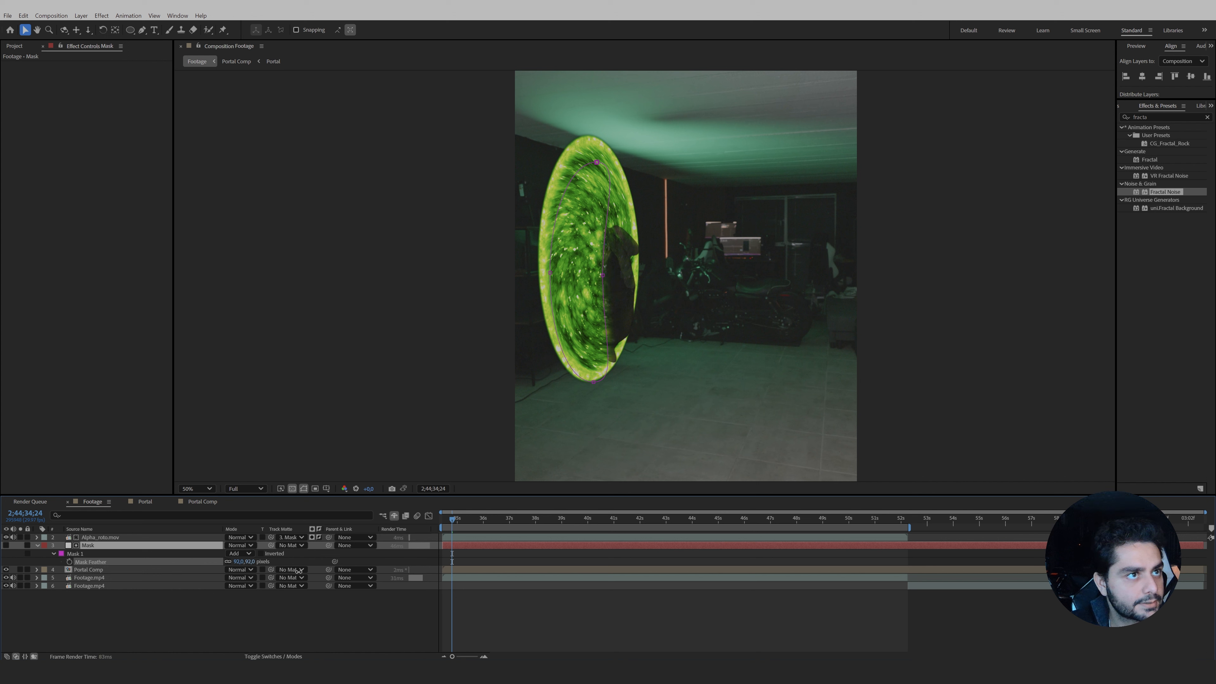
pyautogui.click(277, 608)
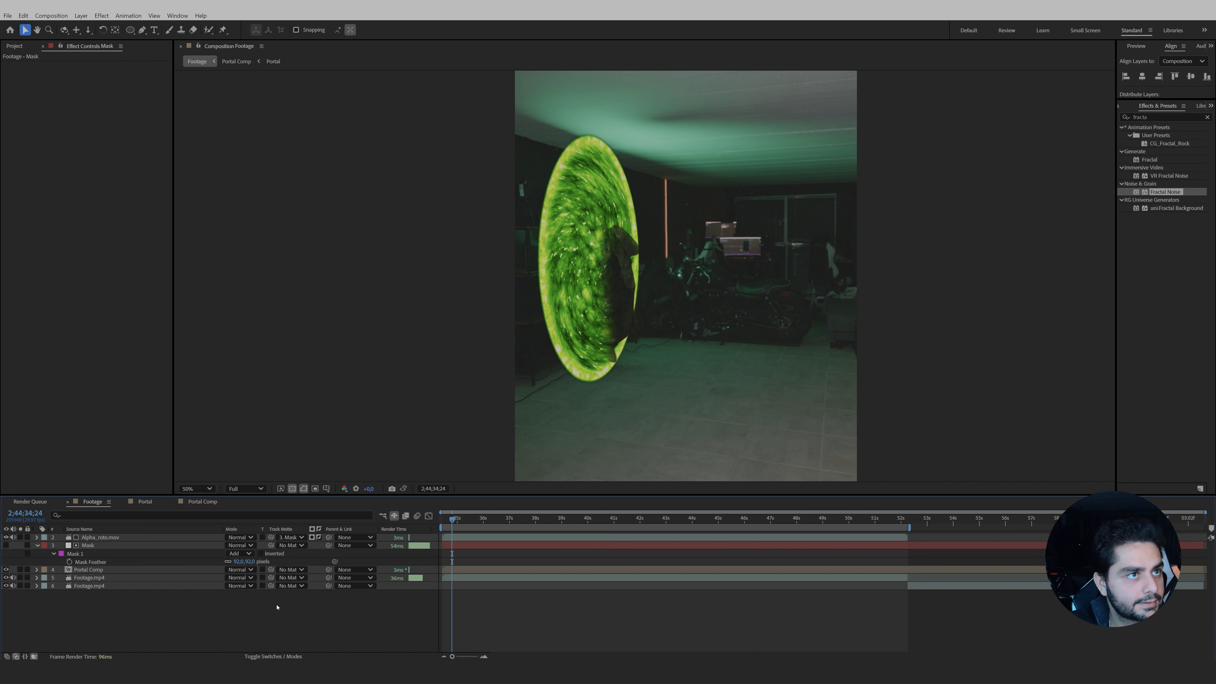
# Go to 2;44;34;23 and apply the Liquify effect to the Portal Comp layer.
pyautogui.click(449, 528)
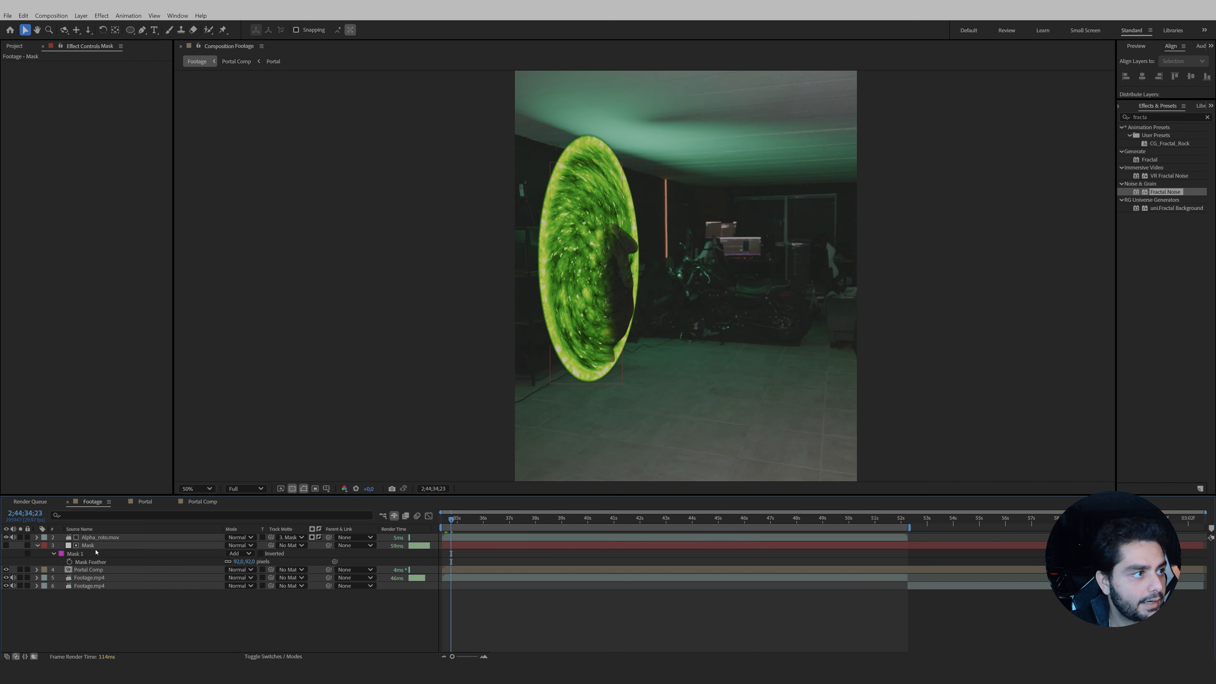
pyautogui.click(101, 571)
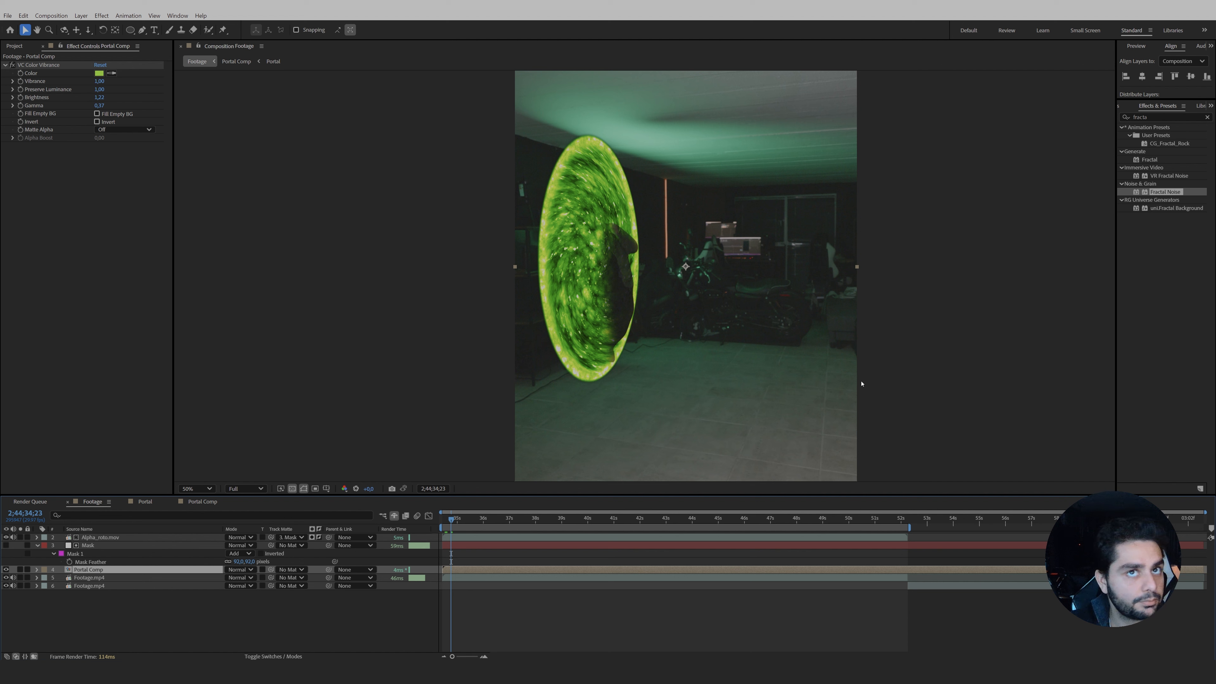
pyautogui.click(1159, 117)
pyautogui.write('liqui')
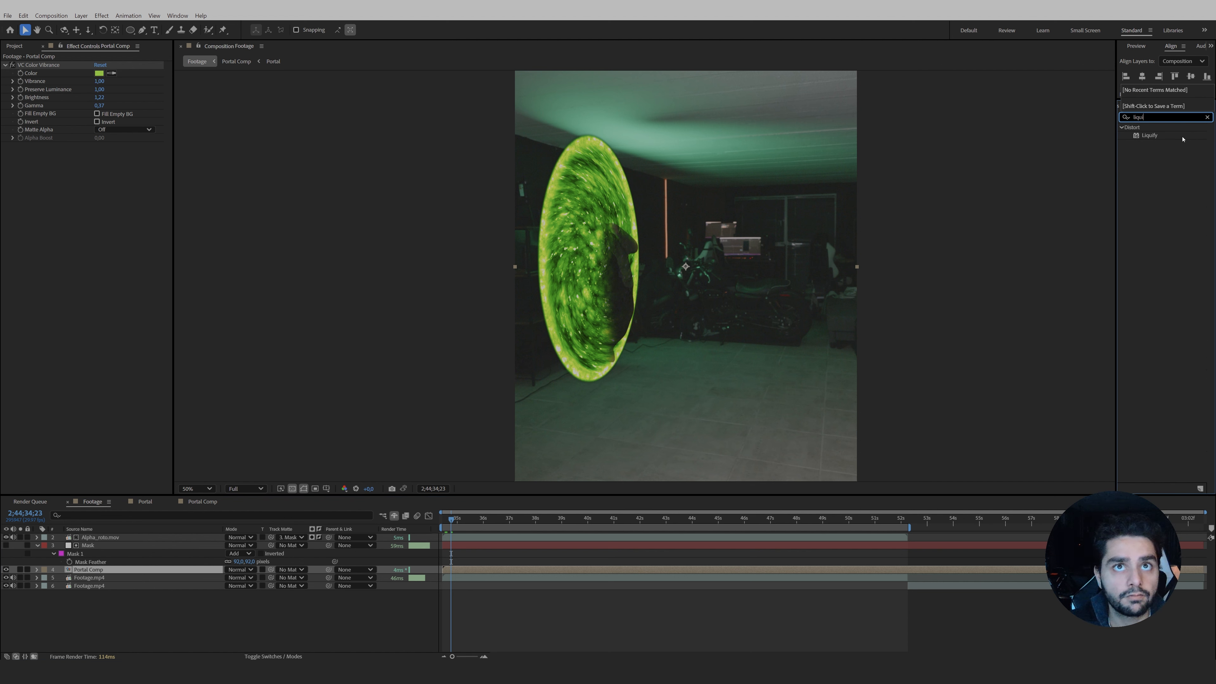
pyautogui.moveTo(1149, 135)
pyautogui.mouseDown()
pyautogui.moveTo(60, 223)
pyautogui.moveTo(35, 177)
pyautogui.mouseUp()
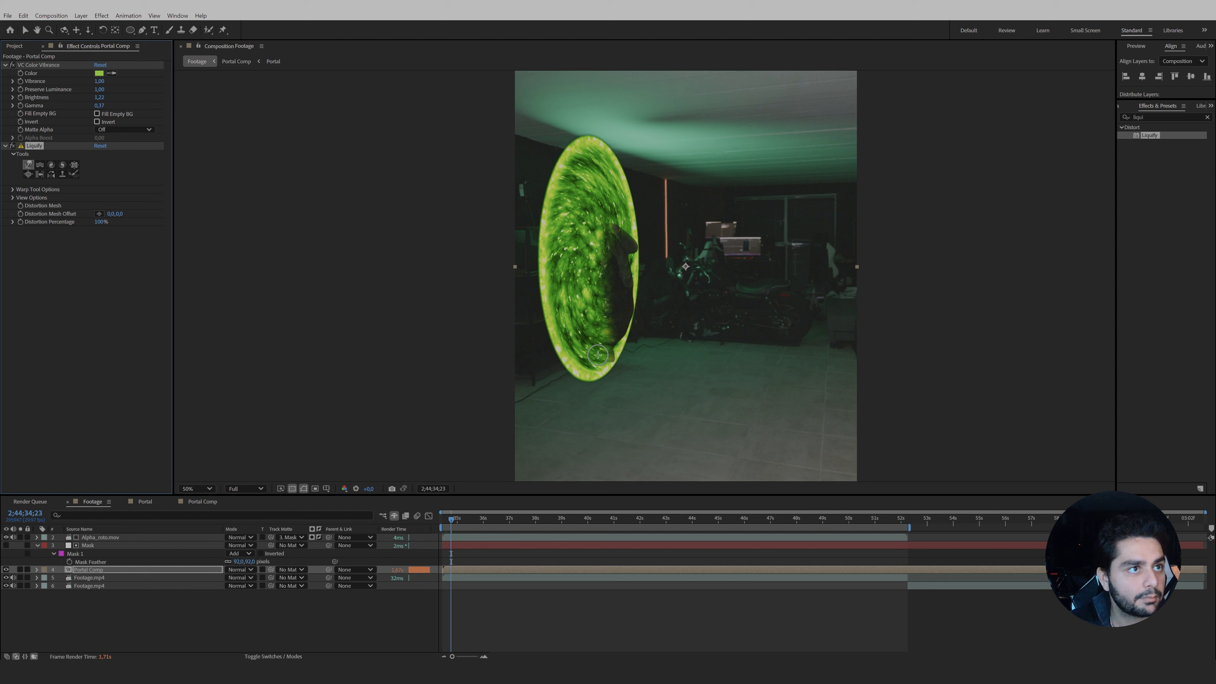
# Warp the portal's right rim outward with Liquify in several spots along the emerging man's body and foot.
pyautogui.moveTo(617, 353); pyautogui.dragTo(637, 355)
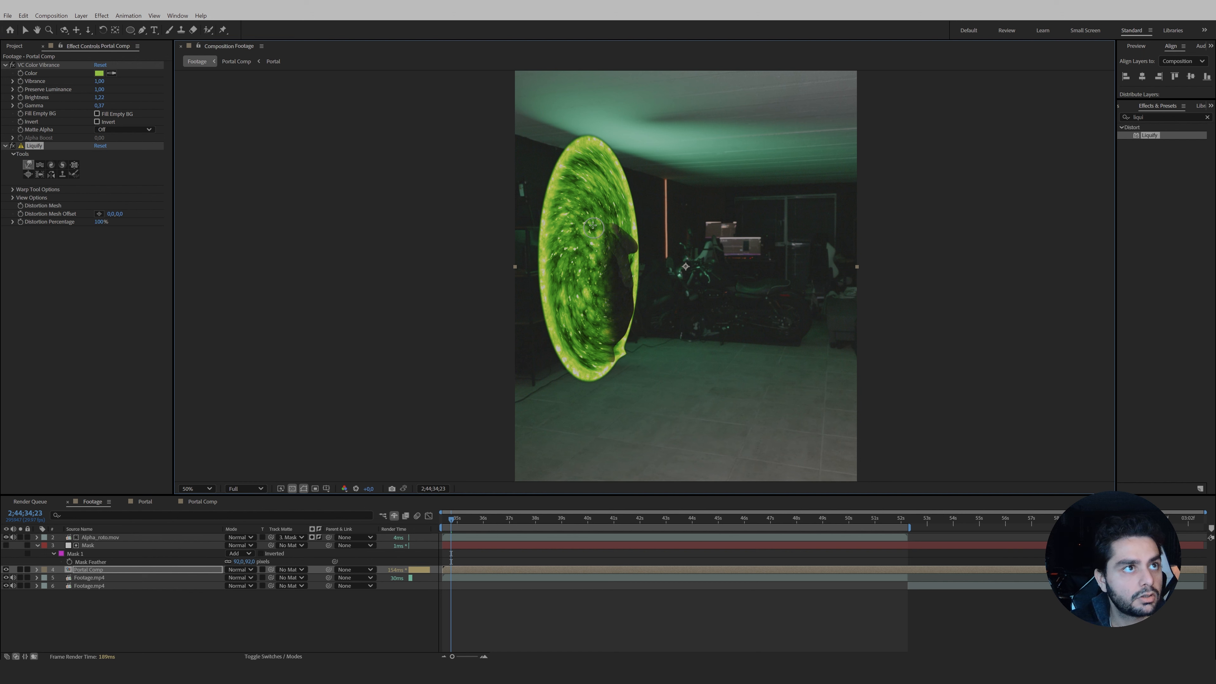
pyautogui.moveTo(630, 235)
pyautogui.mouseDown()
pyautogui.moveTo(680, 242)
pyautogui.moveTo(555, 243)
pyautogui.moveTo(664, 246)
pyautogui.mouseUp()
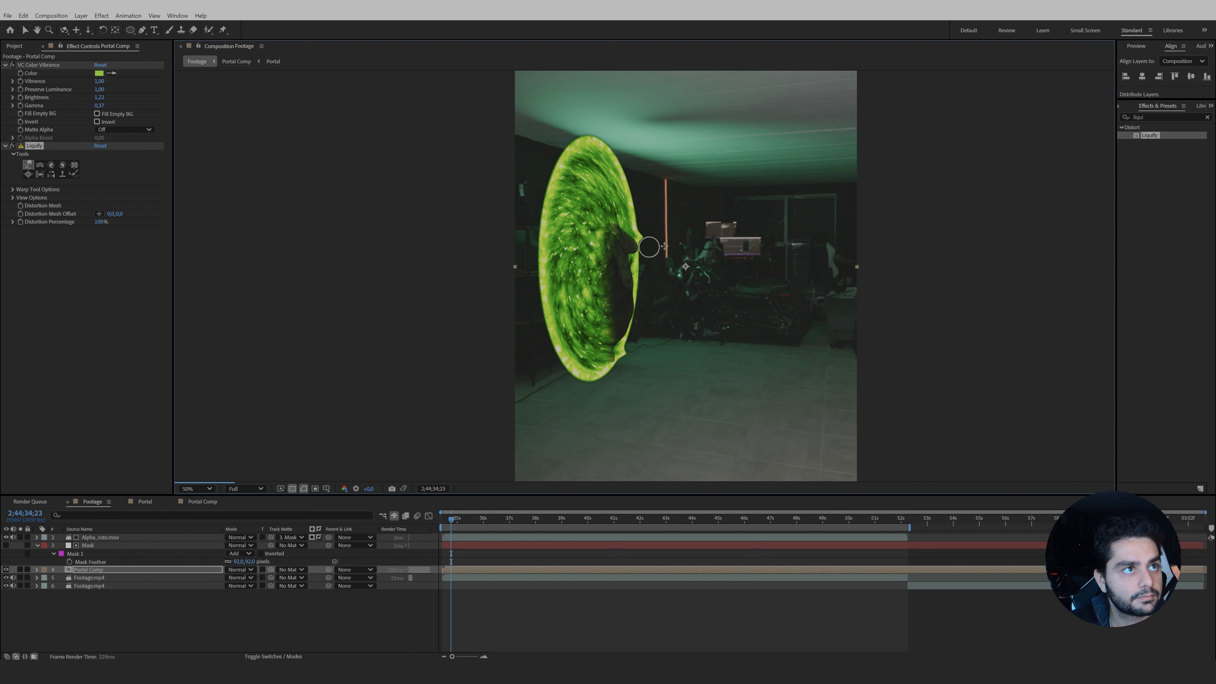
pyautogui.moveTo(576, 254); pyautogui.dragTo(662, 238)
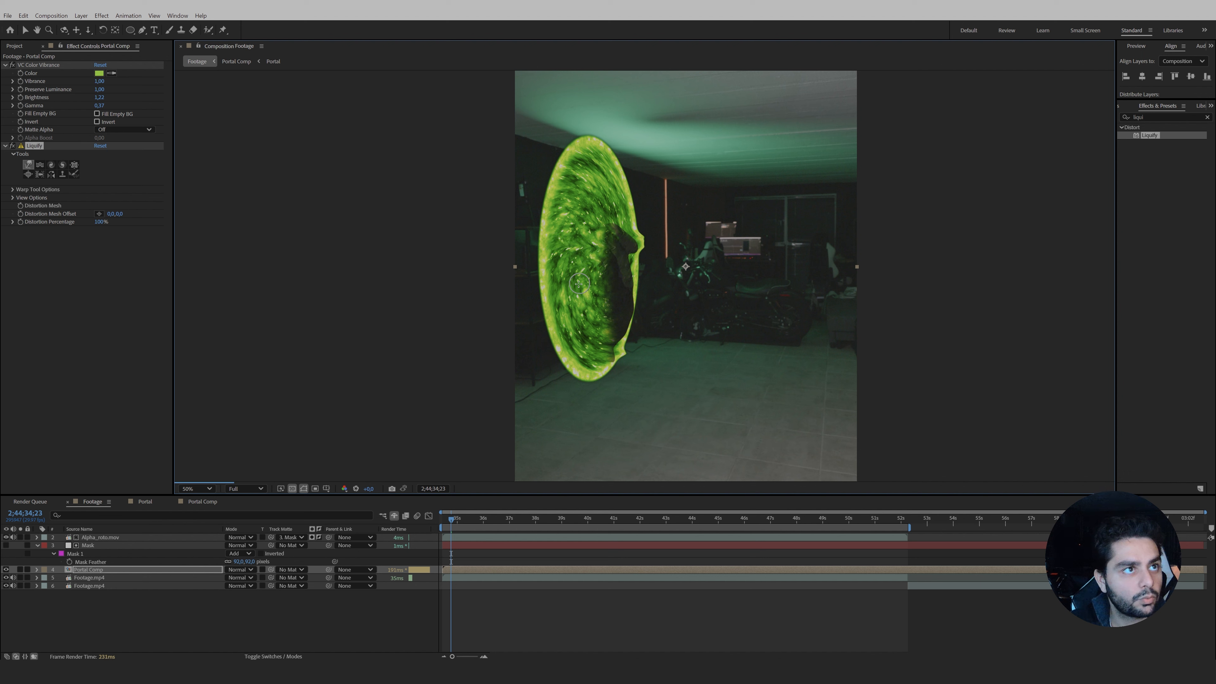
pyautogui.moveTo(619, 278); pyautogui.dragTo(684, 283)
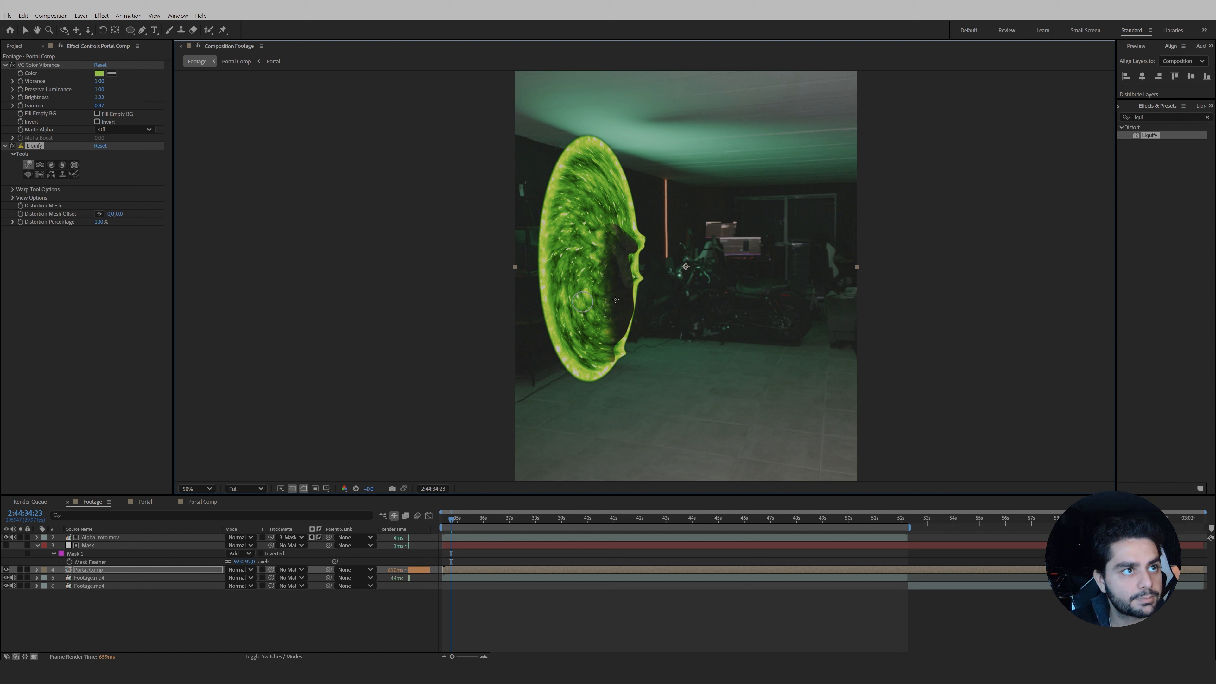
pyautogui.moveTo(593, 302)
pyautogui.mouseDown()
pyautogui.moveTo(673, 306)
pyautogui.moveTo(684, 320)
pyautogui.mouseUp()
# Use a Liquify brush size of 124 to pull larger bulges from the portal's right rim at the man's arm and leg.
pyautogui.click(13, 190)
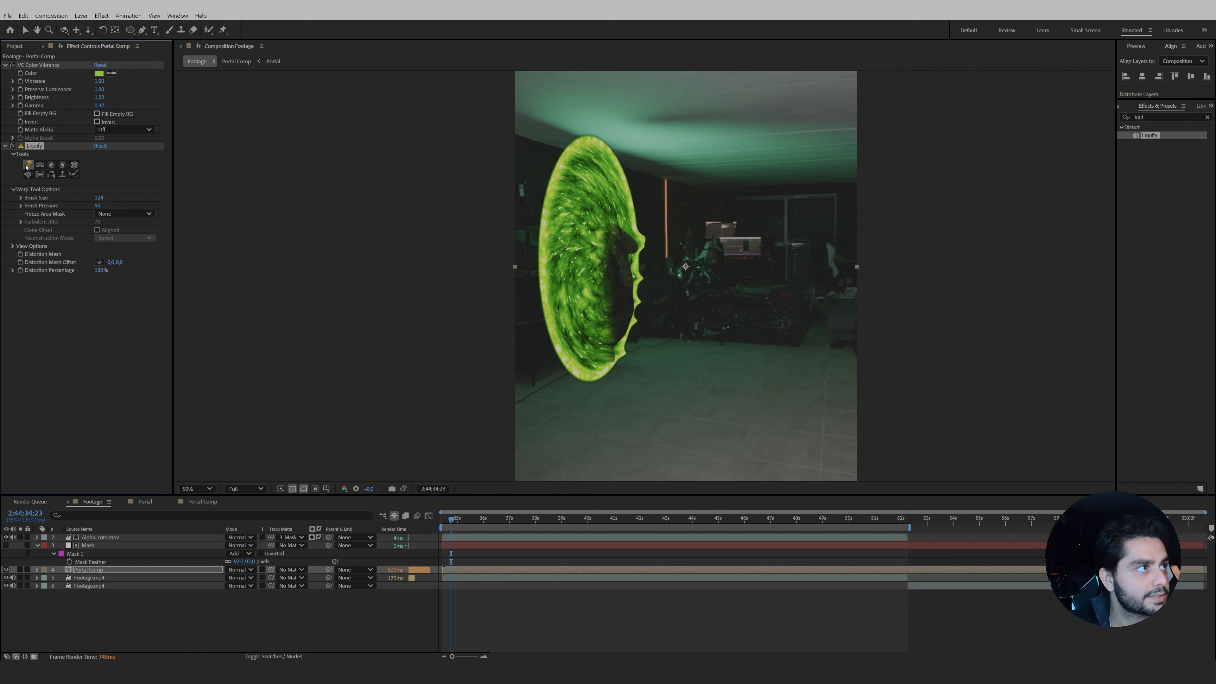
pyautogui.moveTo(607, 233); pyautogui.dragTo(652, 238)
pyautogui.moveTo(596, 326); pyautogui.dragTo(632, 329)
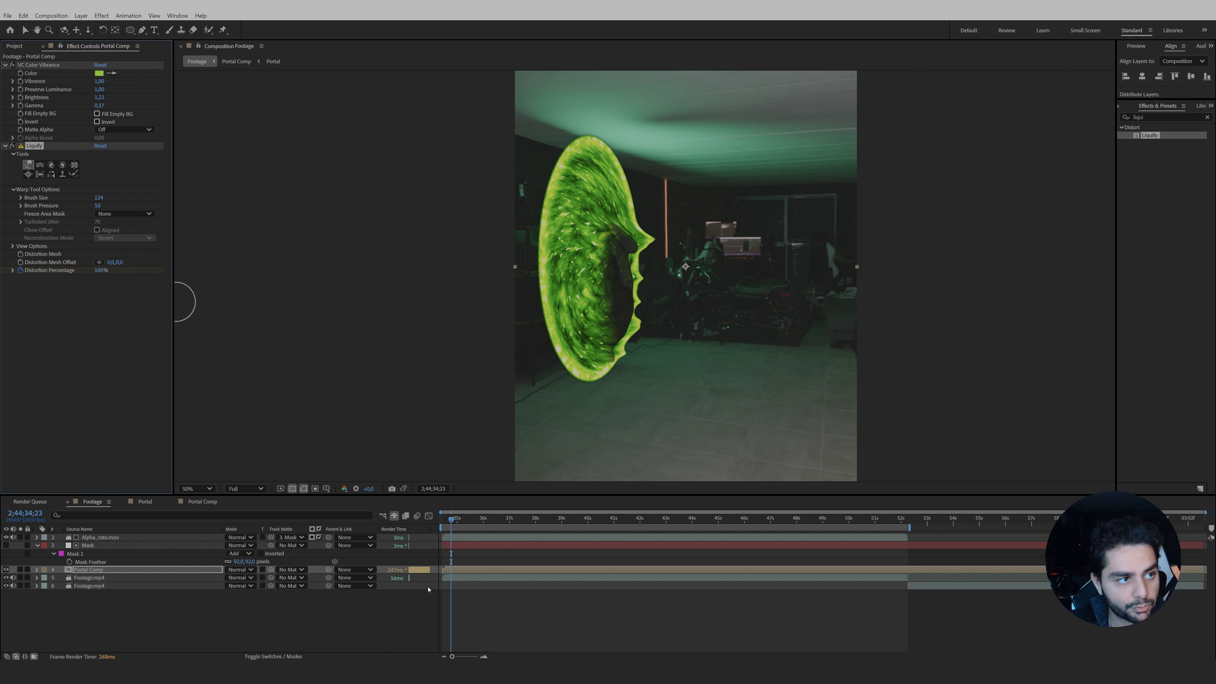
# Move Liquify's 100% Distortion Percentage keyframe to about 2;44;35;00 and add a 0% keyframe just before 2;44;34;23.
pyautogui.press('u')
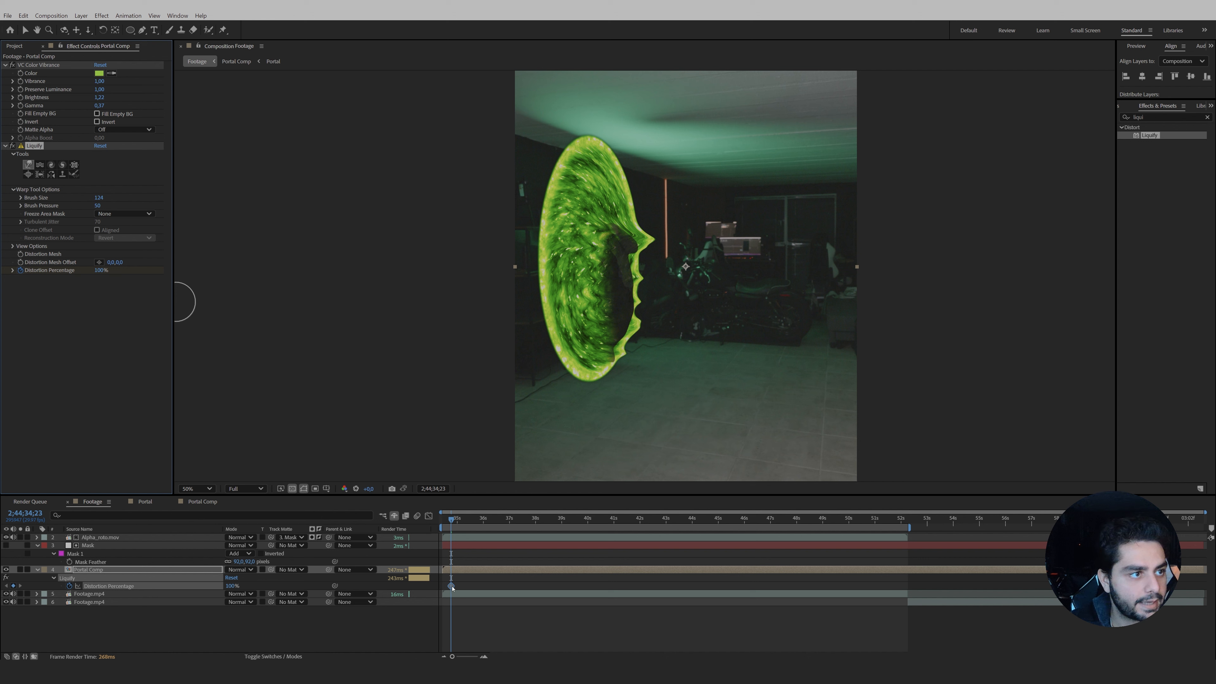
pyautogui.moveTo(452, 585); pyautogui.dragTo(458, 586)
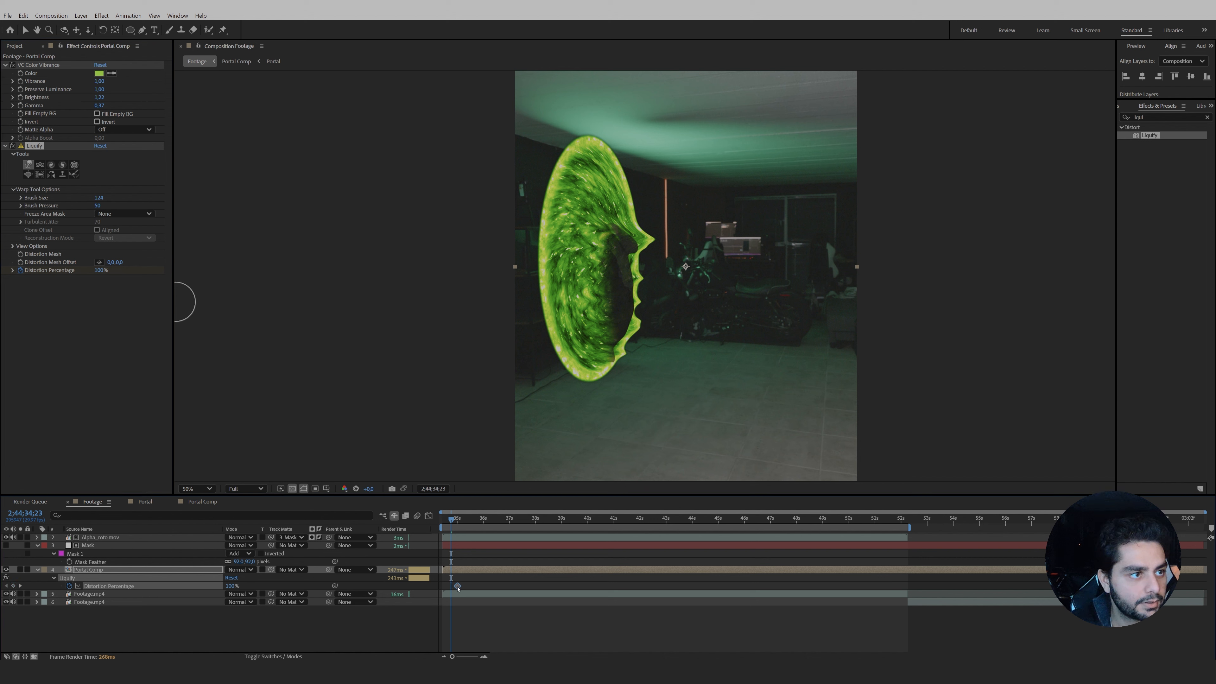
pyautogui.click(230, 586)
pyautogui.write('0')
pyautogui.press('Return')
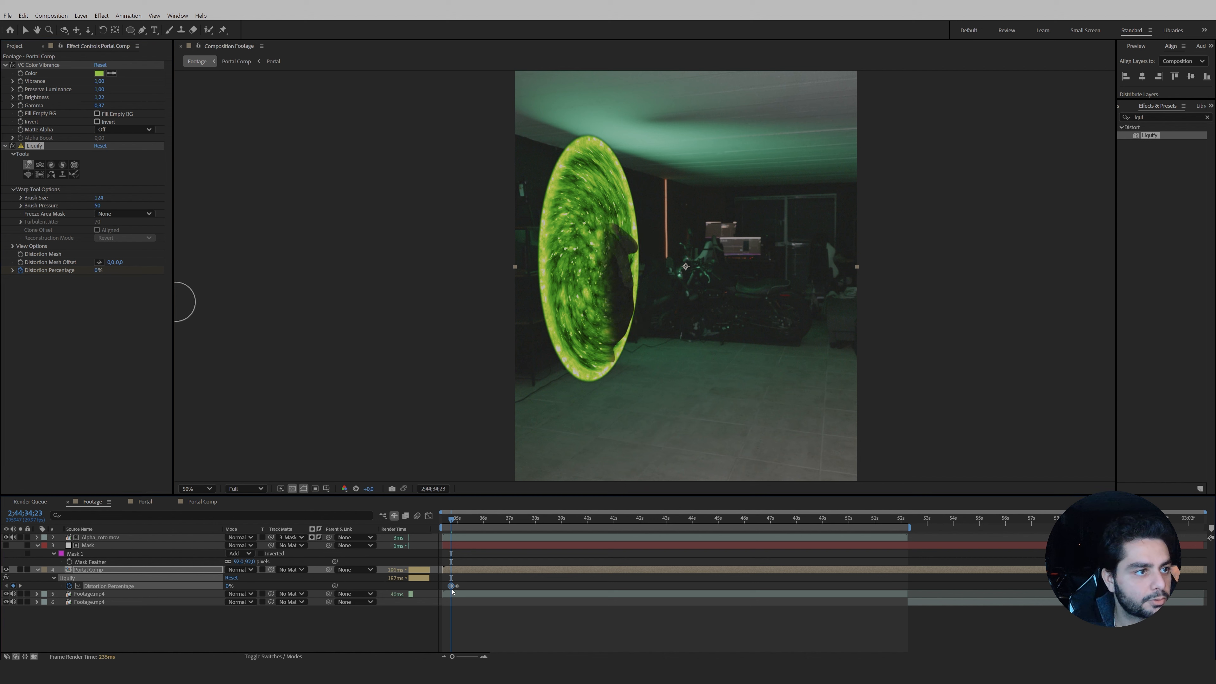
pyautogui.moveTo(450, 590); pyautogui.dragTo(448, 589)
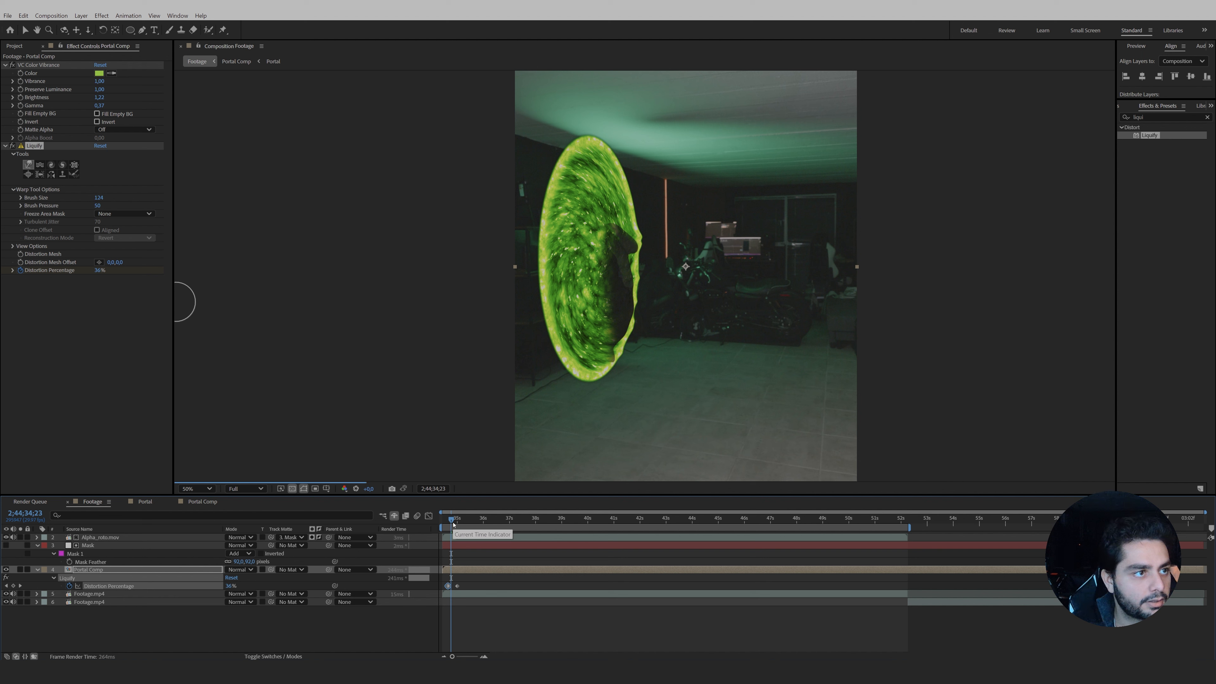
# Keyframe Liquify's Distortion Percentage back to 0% at 2;44;35;13.
pyautogui.moveTo(452, 521); pyautogui.dragTo(469, 527)
pyautogui.click(232, 586)
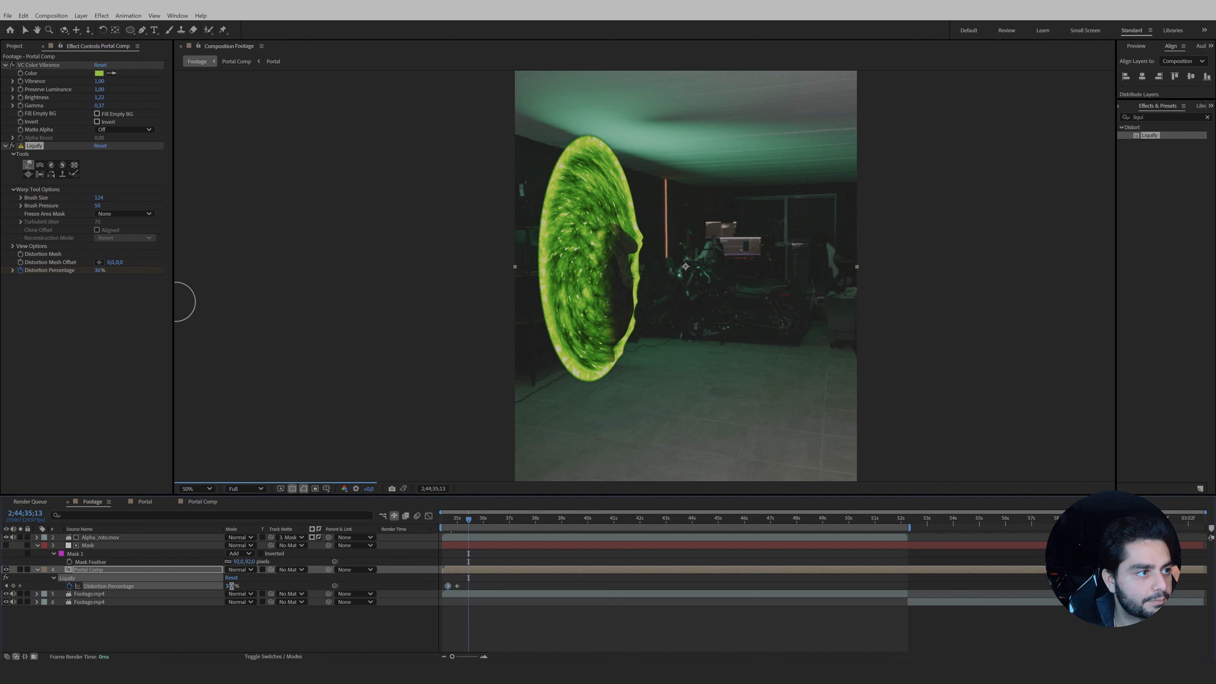
pyautogui.write('0')
pyautogui.press('Return')
# Ease the three Distortion Percentage keyframes and reshape their speed graph so the distortion settles gradually into the last keyframe.
pyautogui.moveTo(482, 578); pyautogui.dragTo(446, 596)
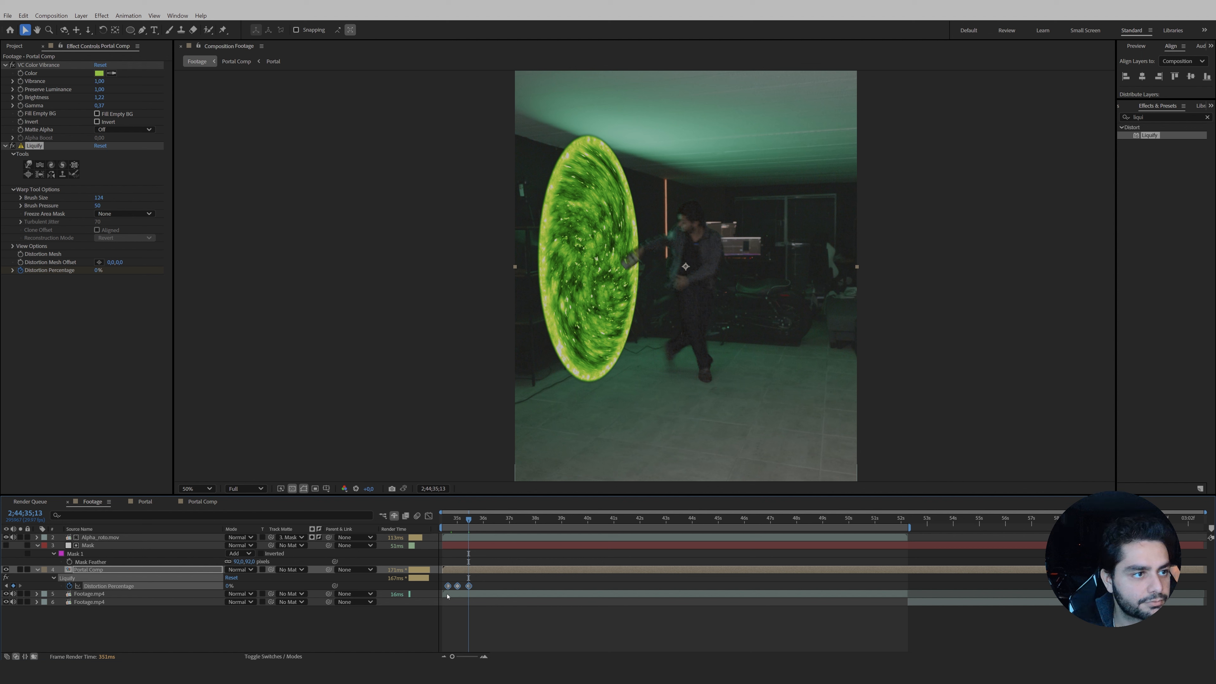
pyautogui.click(429, 516)
pyautogui.click(449, 590)
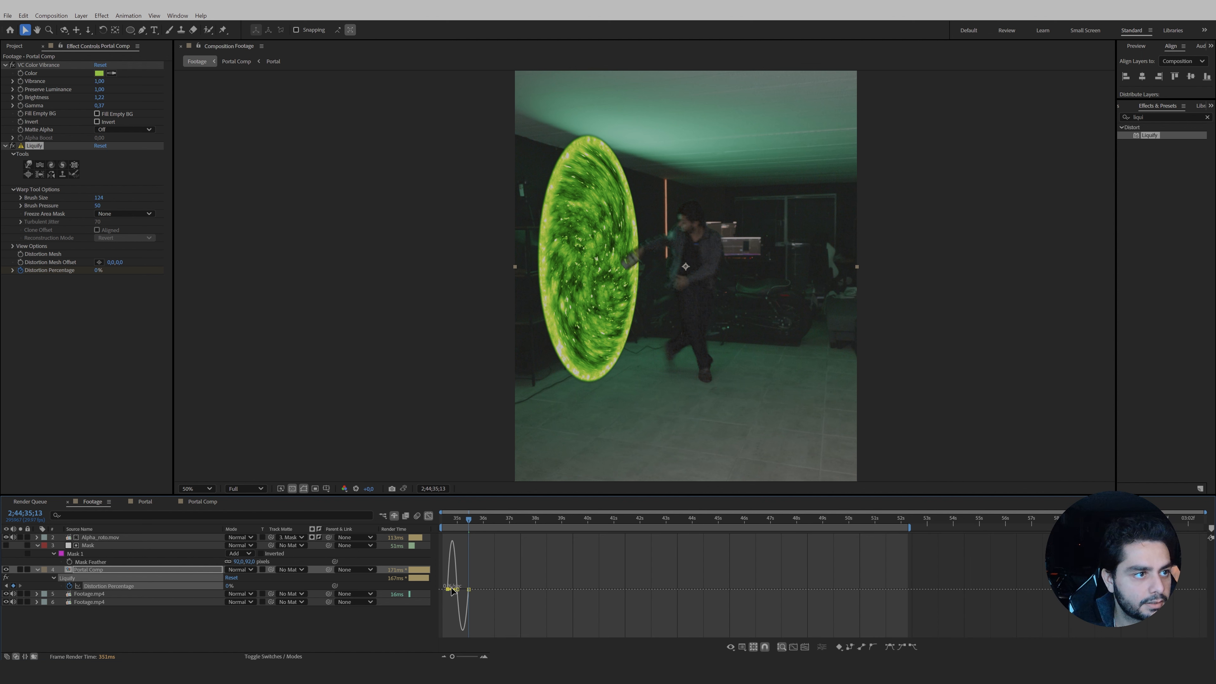
pyautogui.moveTo(455, 590); pyautogui.dragTo(457, 590)
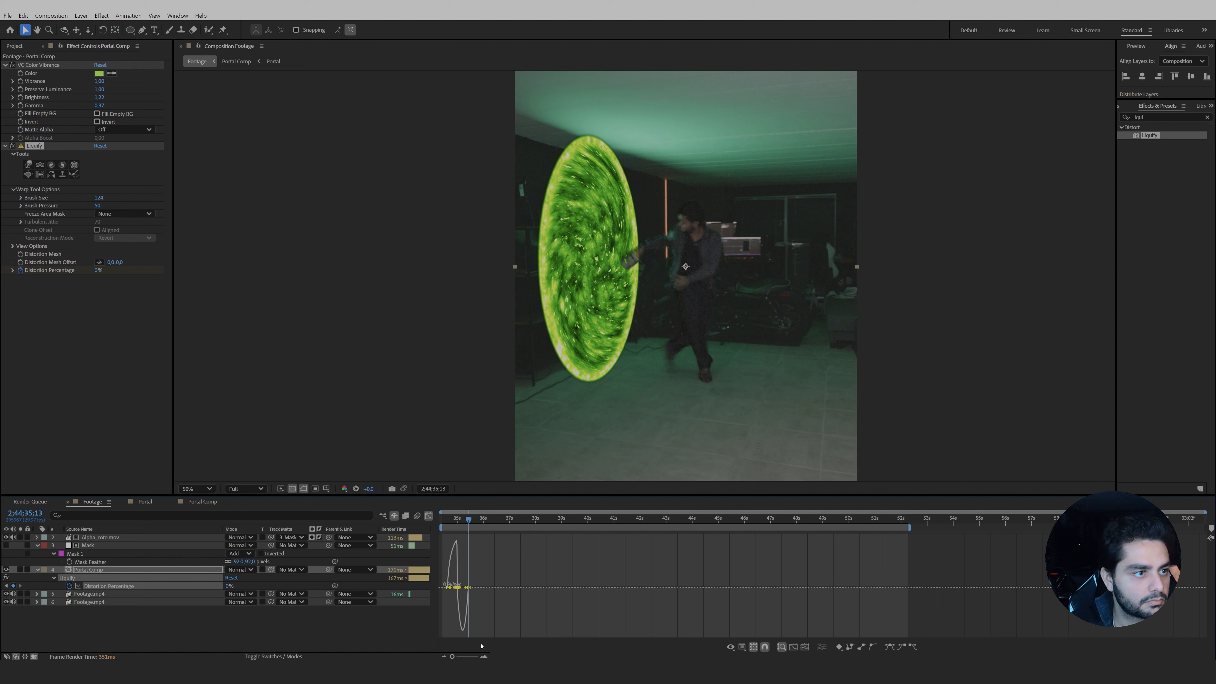
pyautogui.click(484, 657)
pyautogui.click(484, 656)
pyautogui.click(483, 656)
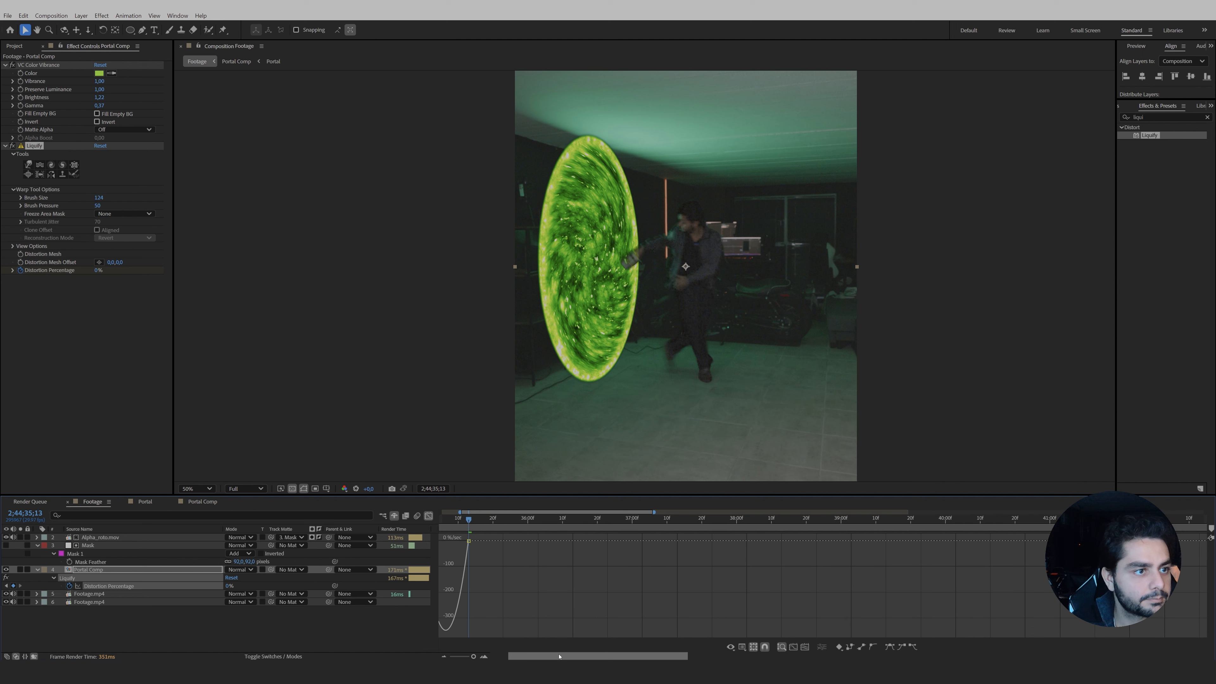
pyautogui.moveTo(470, 589); pyautogui.dragTo(530, 596)
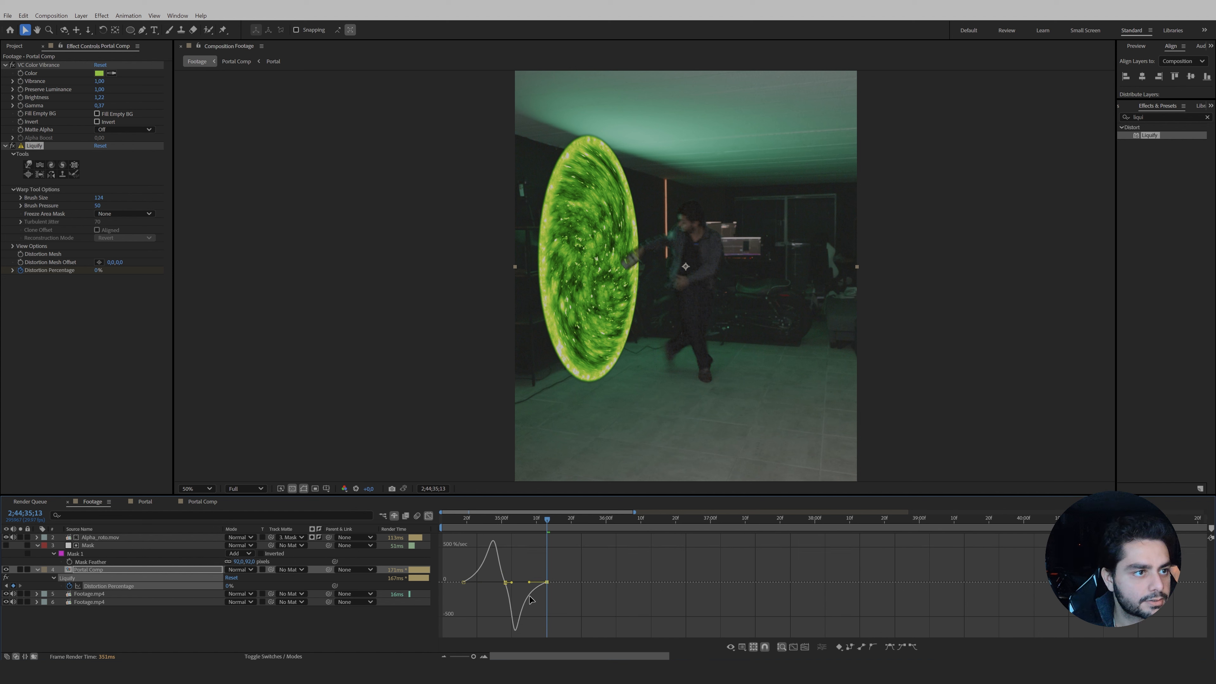
pyautogui.click(429, 516)
# Return to the start at 2;44;34;13 and lower the composition's preview resolution to Third.
pyautogui.press('Home')
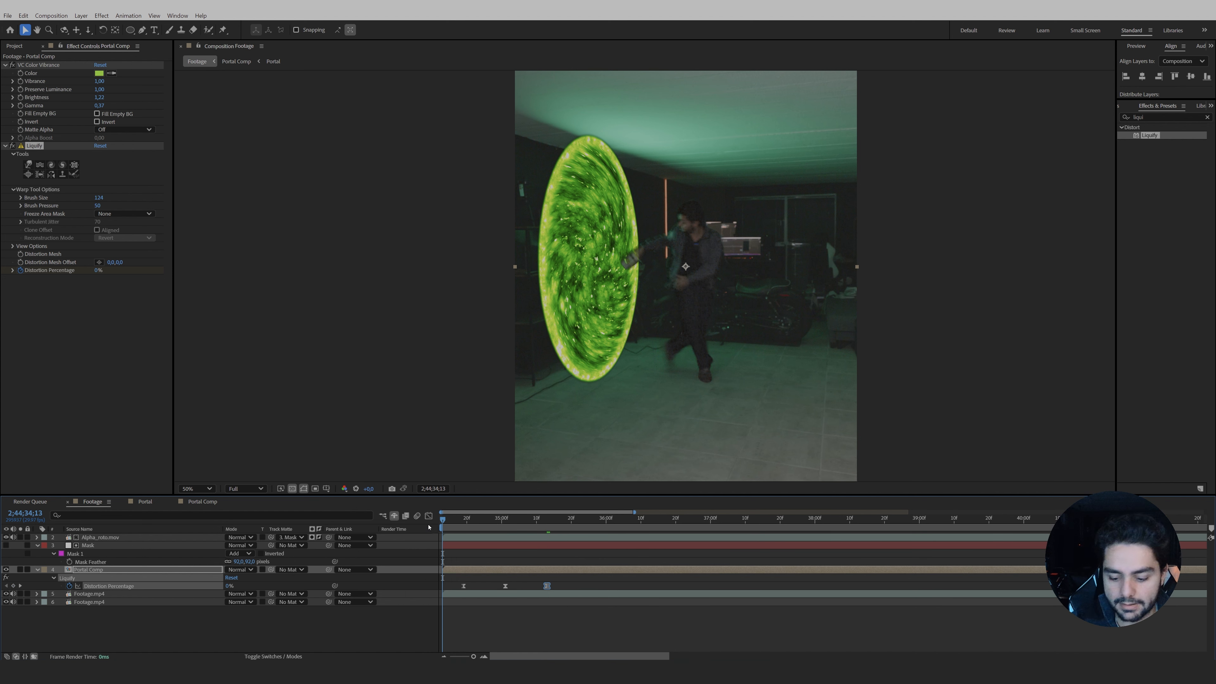
pyautogui.press('space')
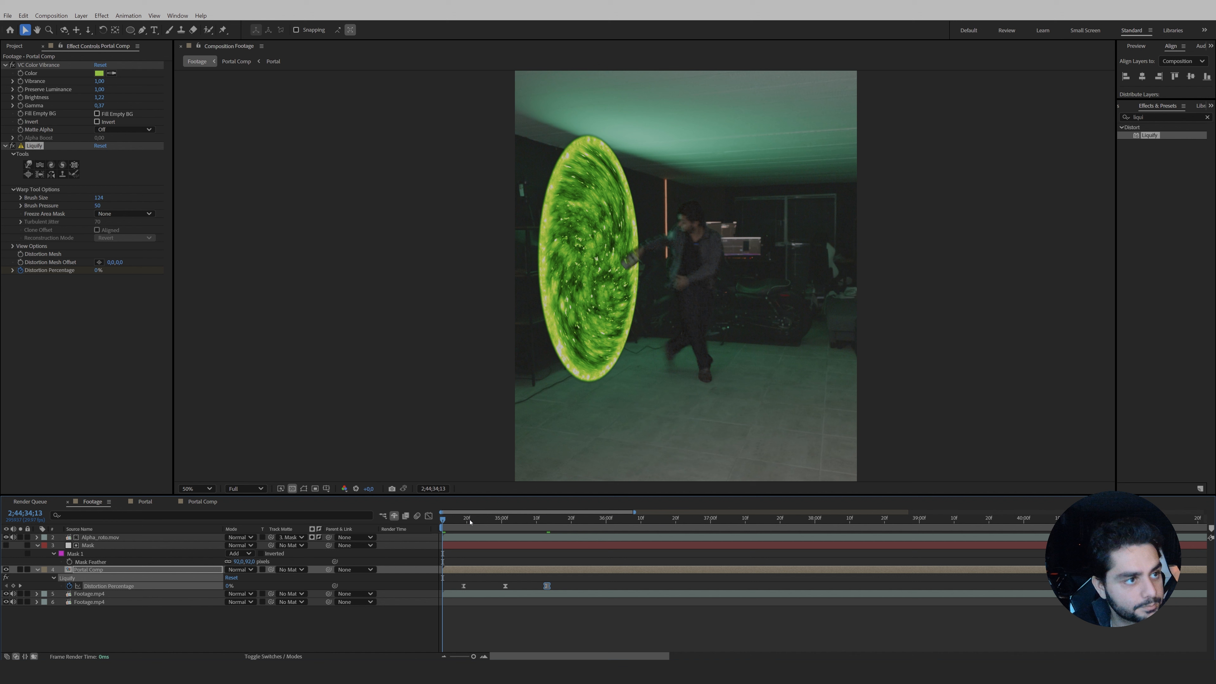
pyautogui.click(254, 489)
pyautogui.click(255, 542)
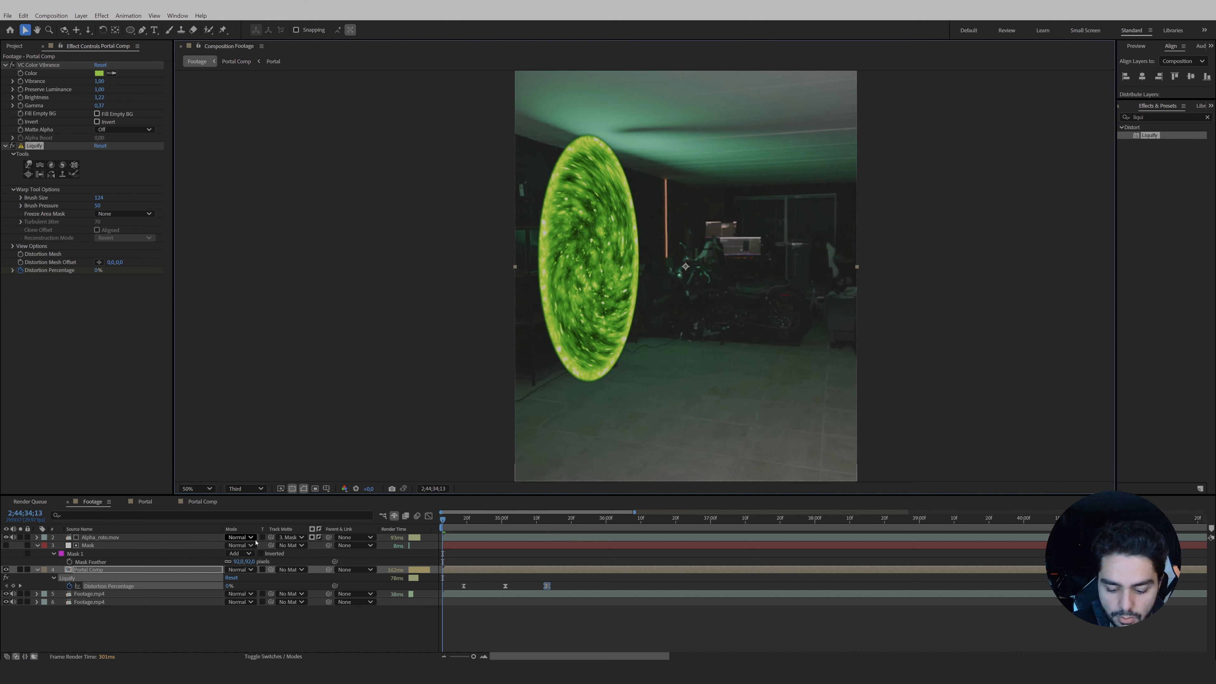
# Apply the Turbulent Displace effect to the Portal Comp layer.
pyautogui.press('space')
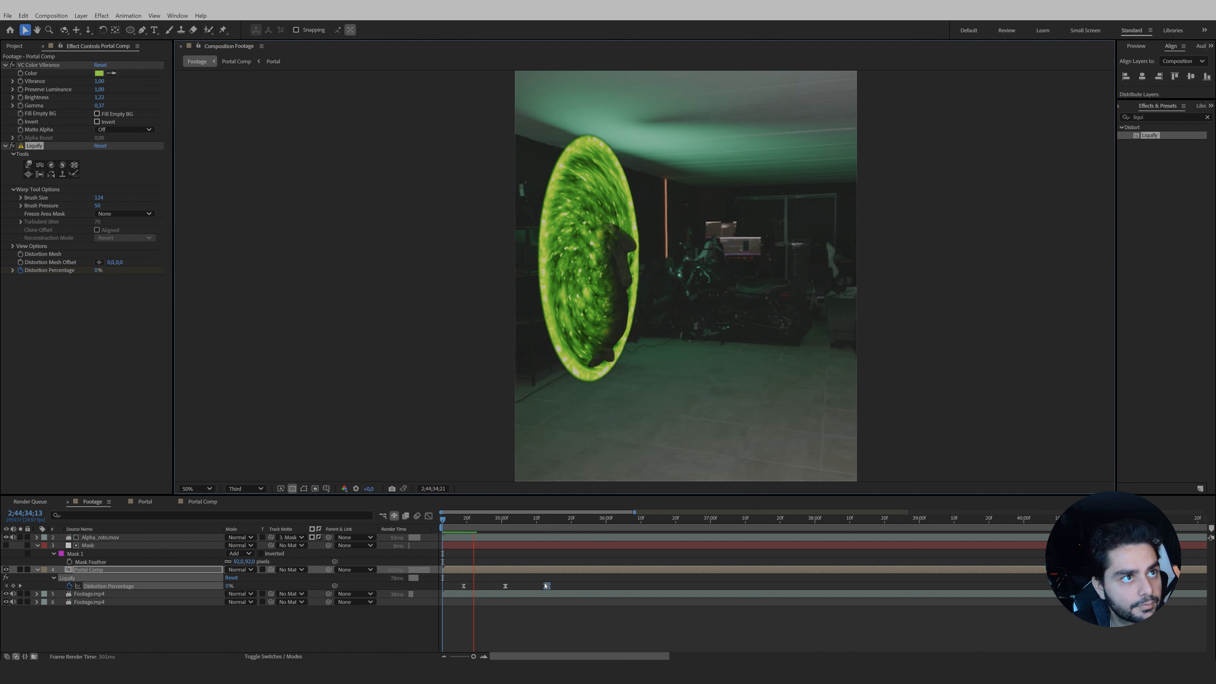
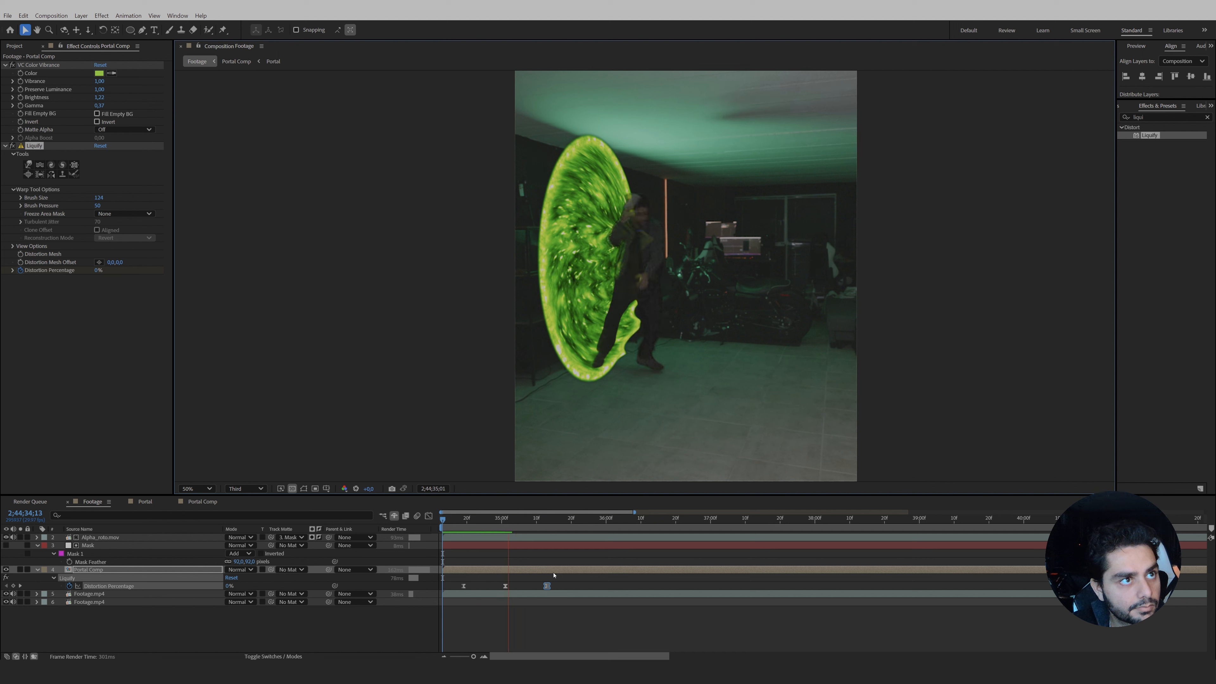
pyautogui.click(523, 521)
pyautogui.click(91, 571)
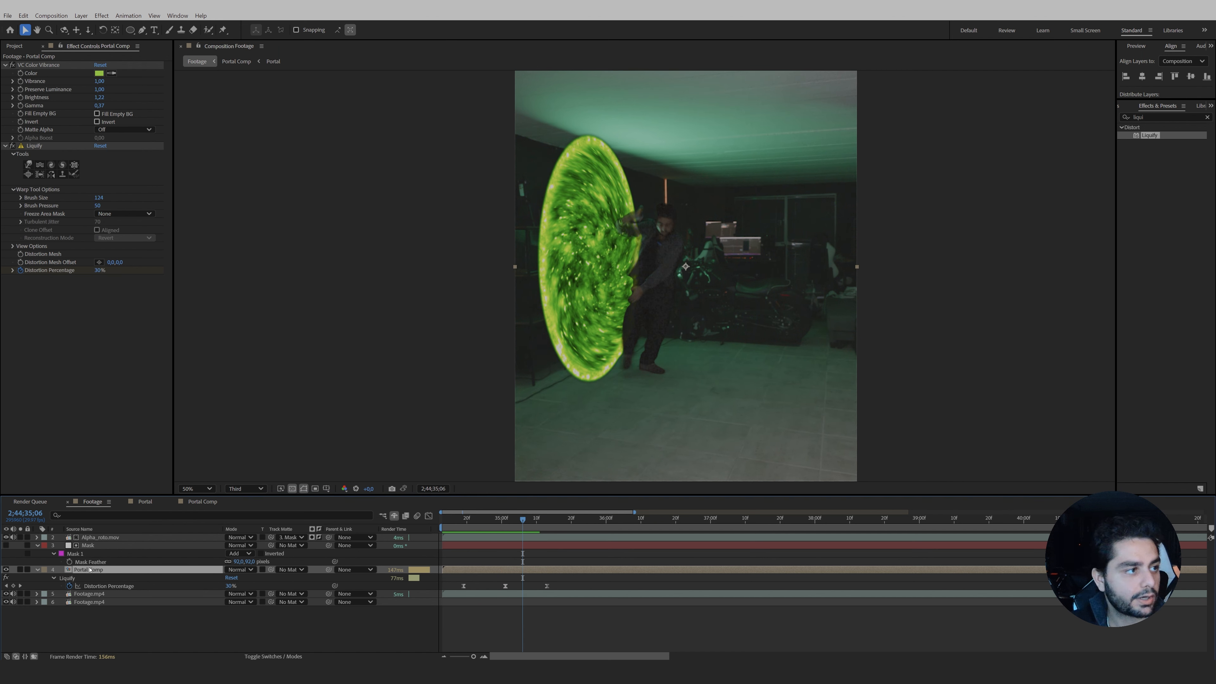
pyautogui.click(1164, 117)
pyautogui.write('turbule')
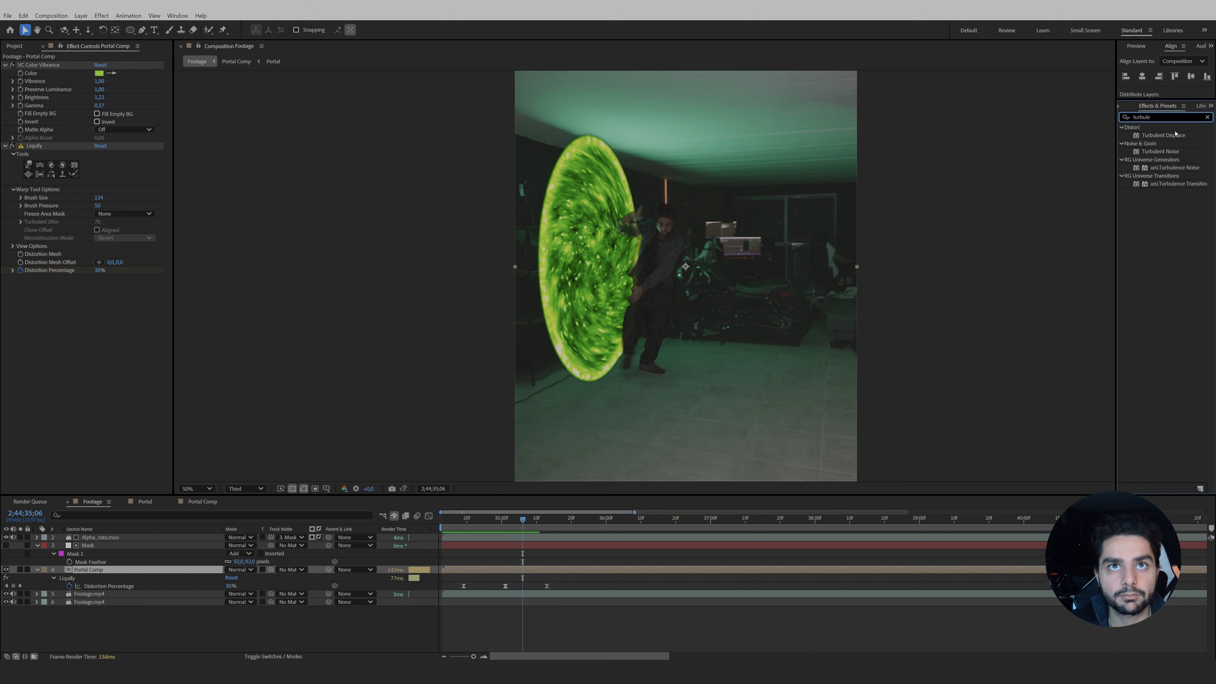
pyautogui.doubleClick(1149, 136)
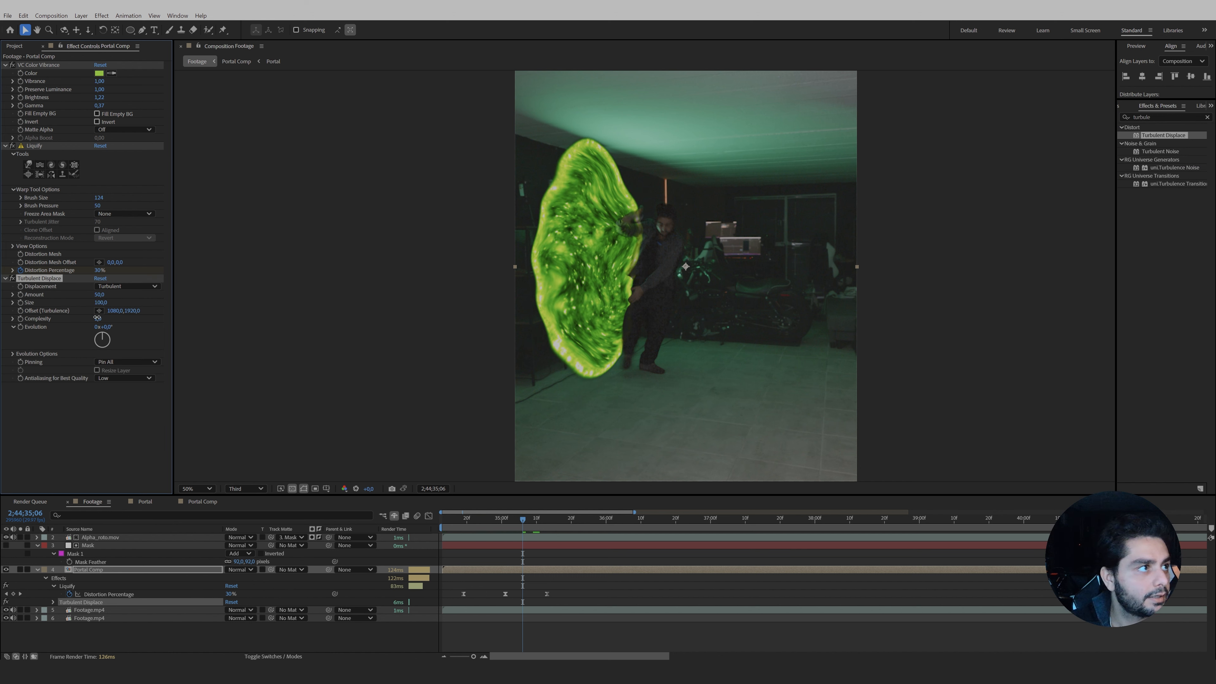
# Set the Turbulent Displace complexity to 3 and the amount to 25 on the portal layer.
pyautogui.click(99, 319)
pyautogui.write('3')
pyautogui.press('Return')
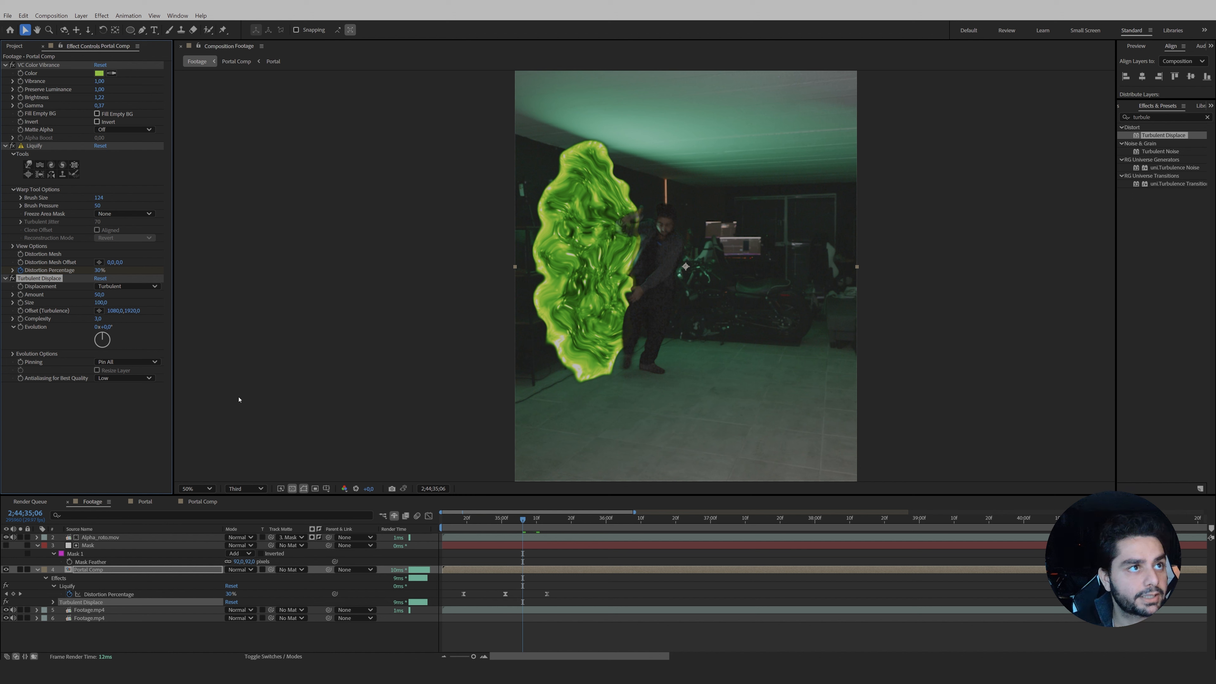
pyautogui.click(99, 295)
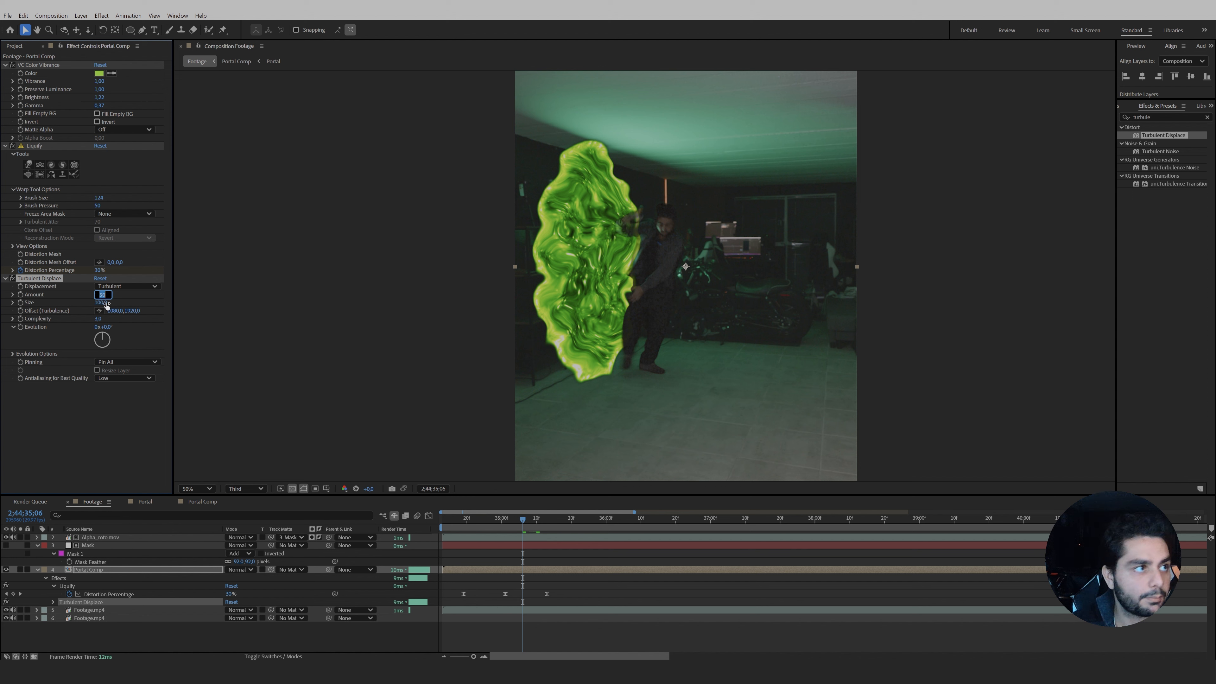
pyautogui.write('25')
pyautogui.press('Return')
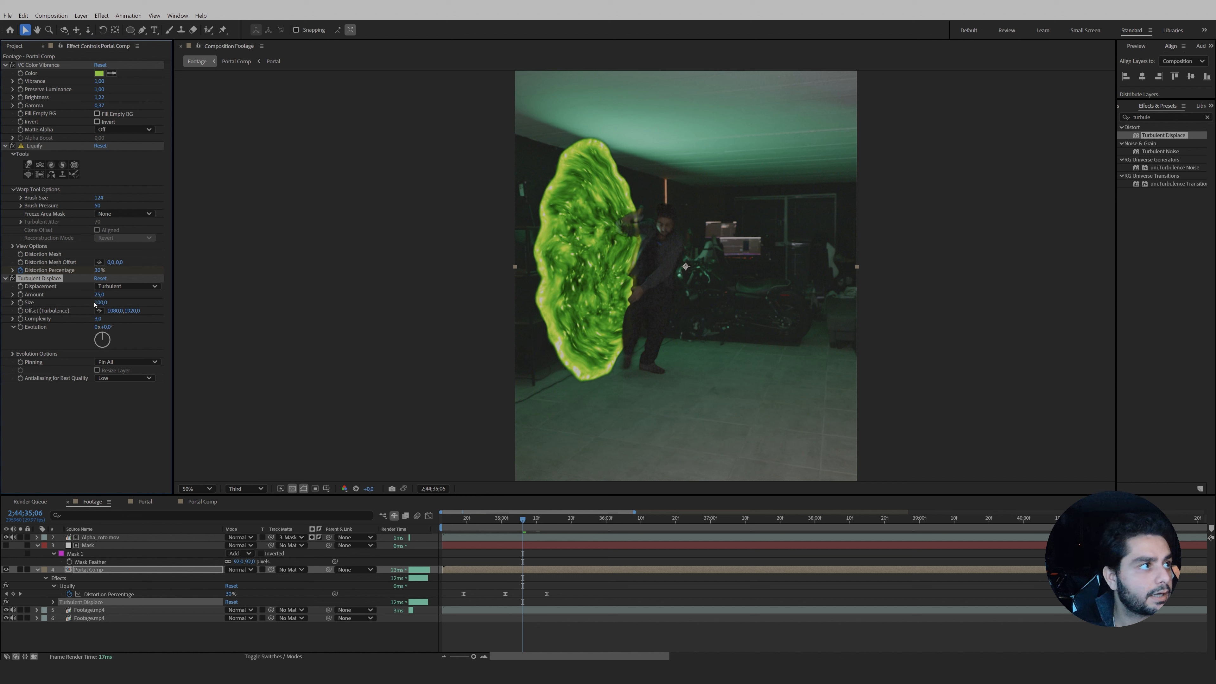
# Try a Turbulent Displace size of 50 on the portal and settle on 70.
pyautogui.click(99, 302)
pyautogui.write('50')
pyautogui.press('Return')
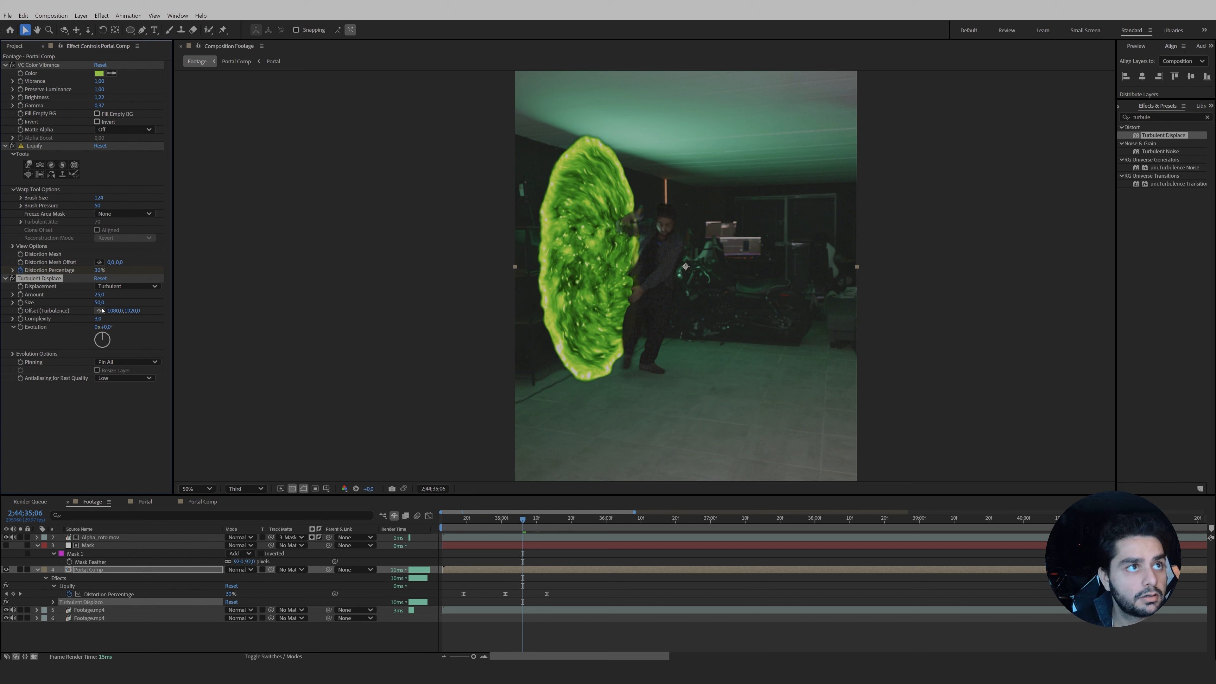
pyautogui.click(98, 302)
pyautogui.write('70')
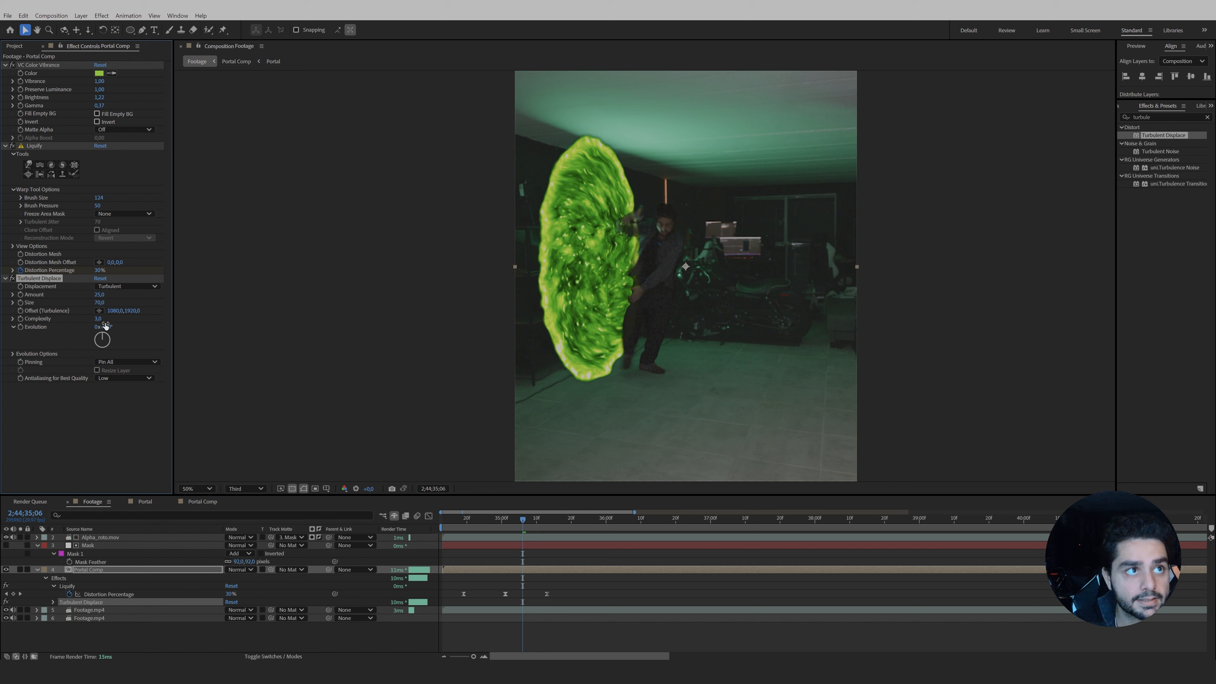
pyautogui.press('Return')
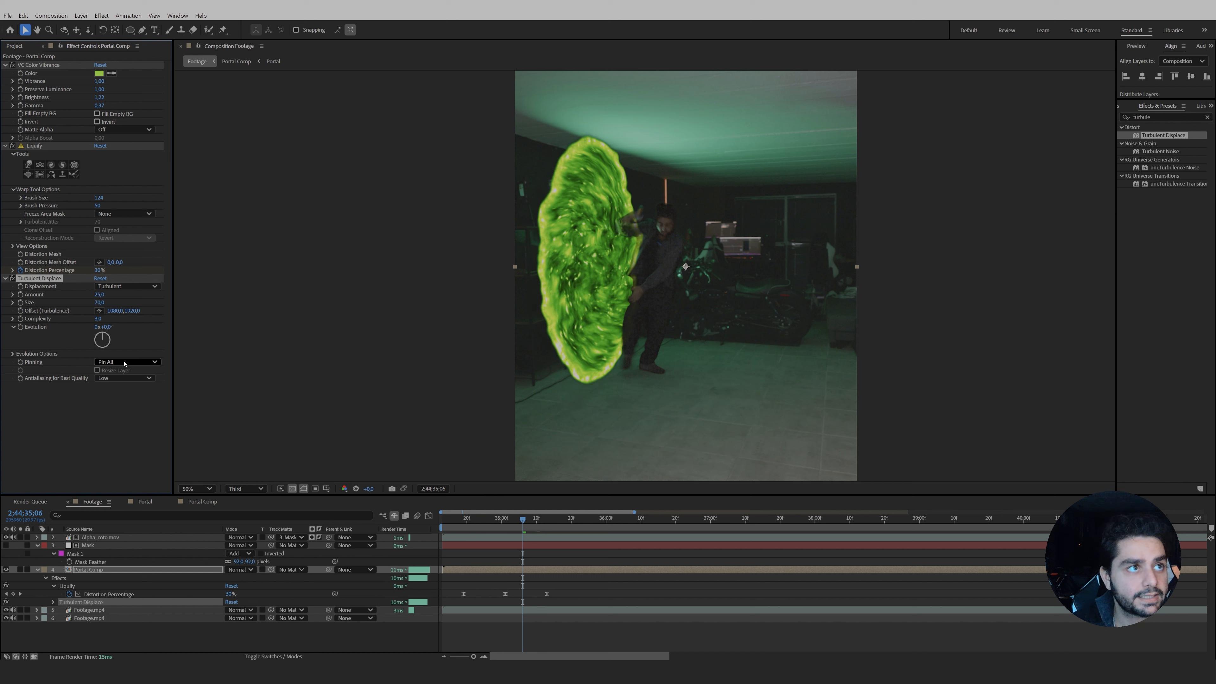
# Drive the Turbulent Displace Evolution with the expression time*250 and preview the rippling portal.
pyautogui.keyDown('alt'); pyautogui.click(19, 327); pyautogui.keyUp('alt')
pyautogui.write('time*25')
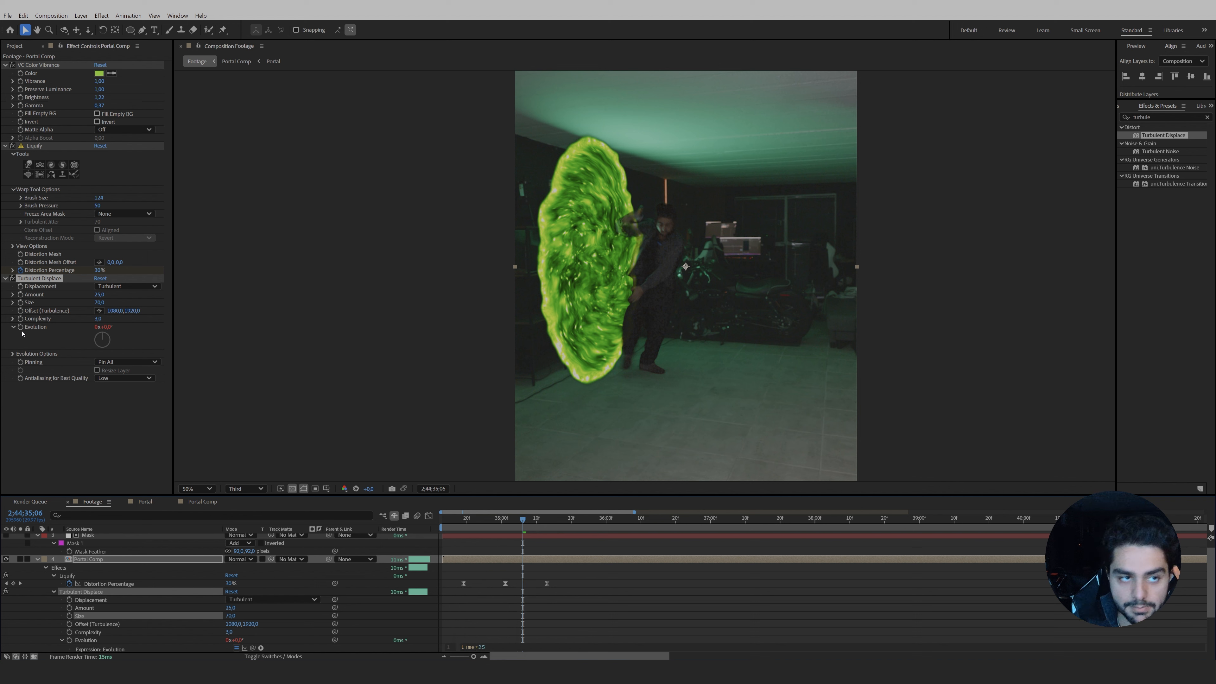
pyautogui.write('0')
pyautogui.press('KP_Enter')
pyautogui.press('space')
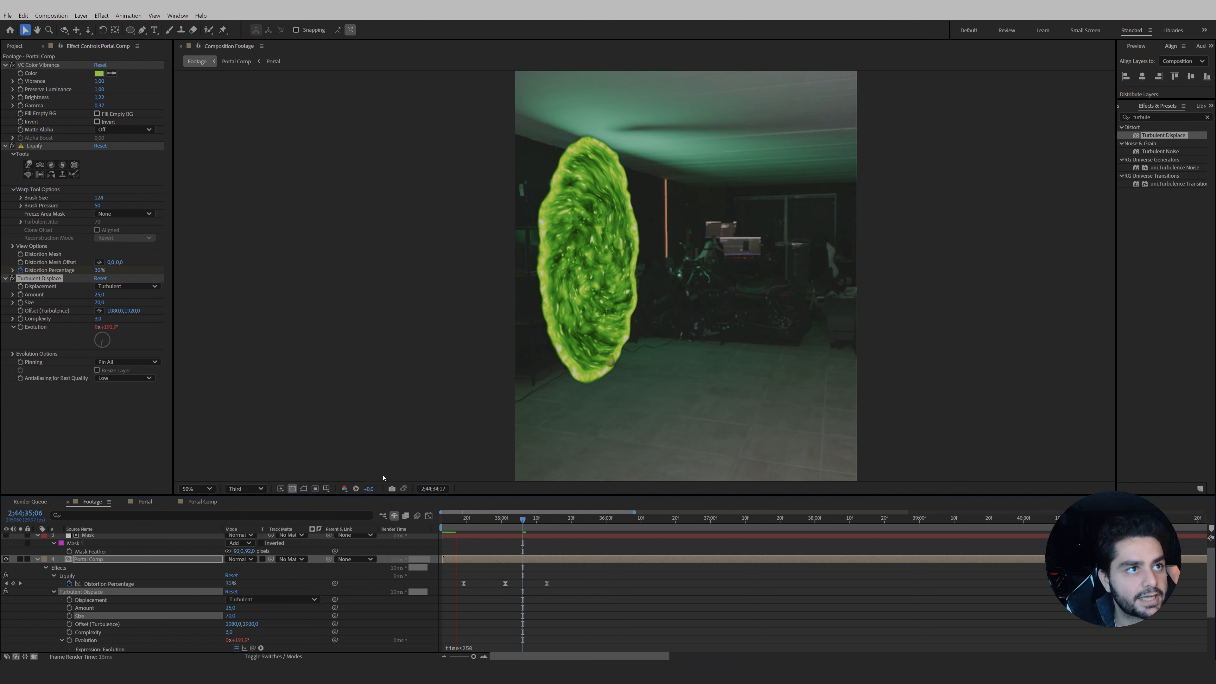
pyautogui.click(477, 519)
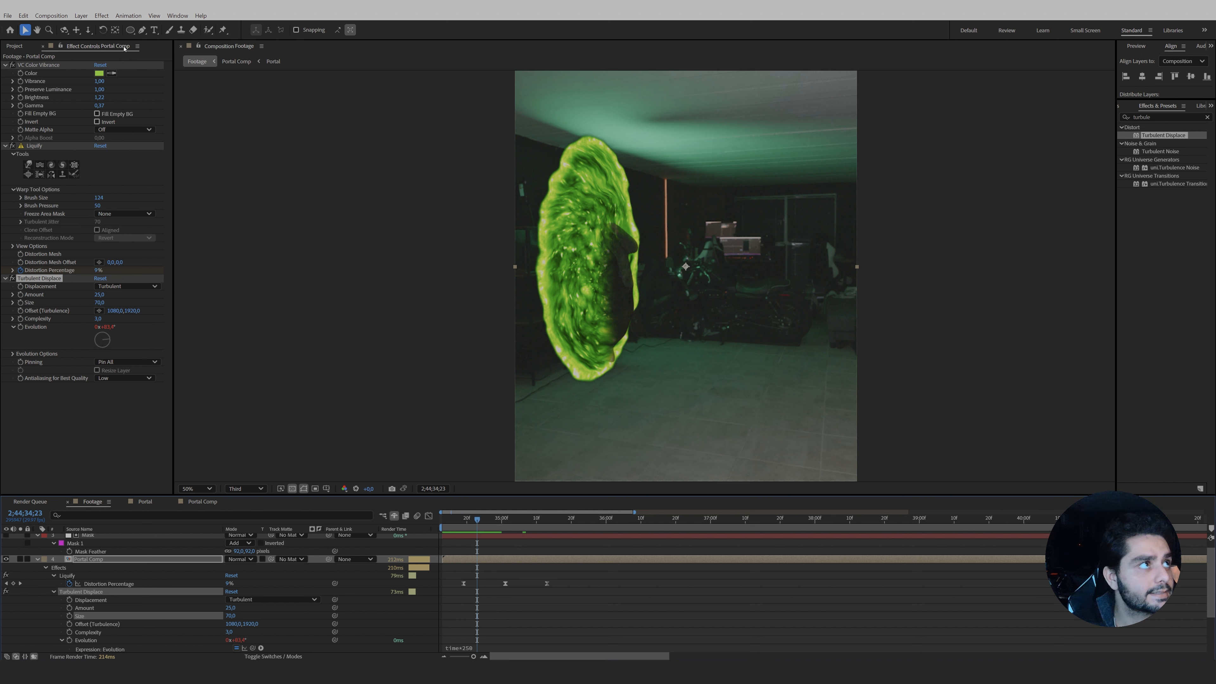
# Add an adjustment layer directly above Portal Comp and name it Displacement Map.
pyautogui.click(81, 15)
pyautogui.moveTo(201, 27)
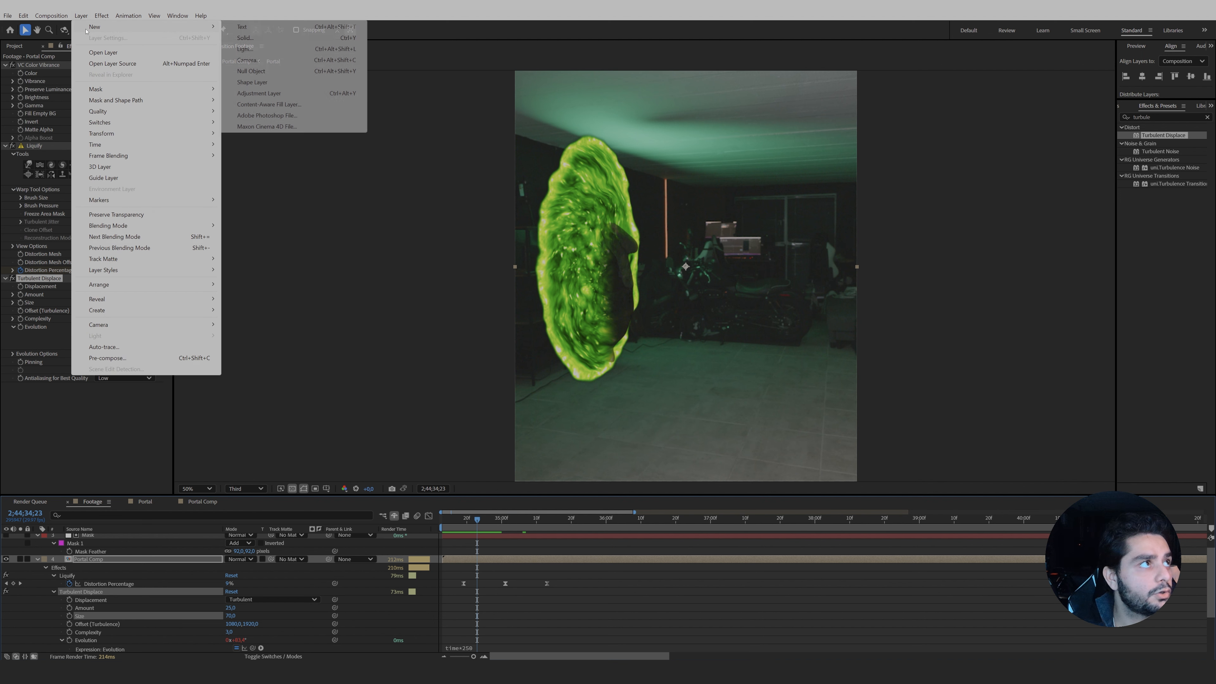
pyautogui.click(266, 98)
pyautogui.press('Return')
pyautogui.write('Displa')
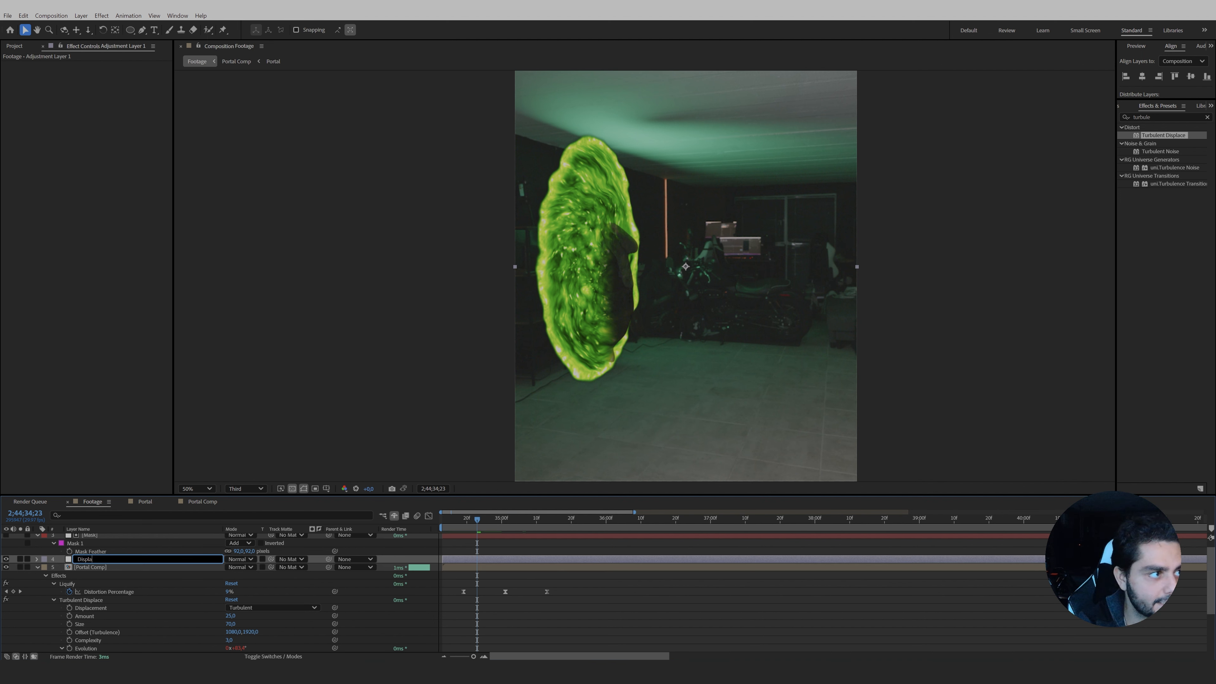
pyautogui.write('cement Map')
pyautogui.press('Return')
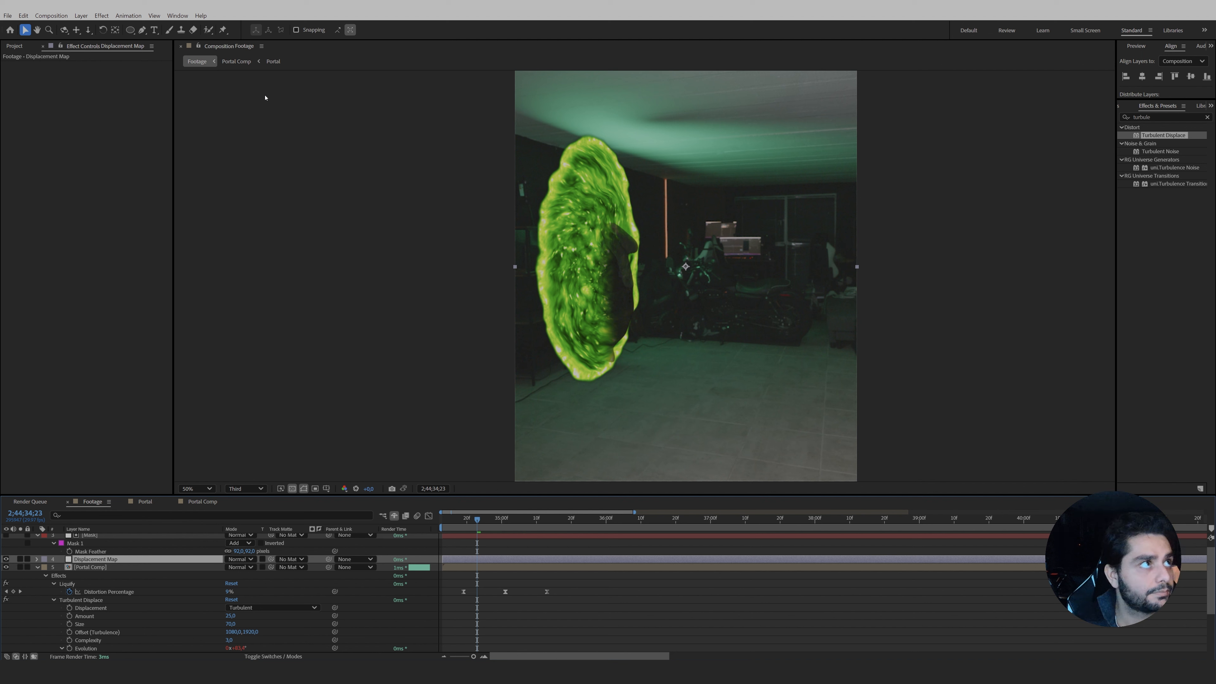
# Create a composition-sized white solid named Displacement Text above the Displacement Map layer.
pyautogui.click(89, 17)
pyautogui.moveTo(201, 27)
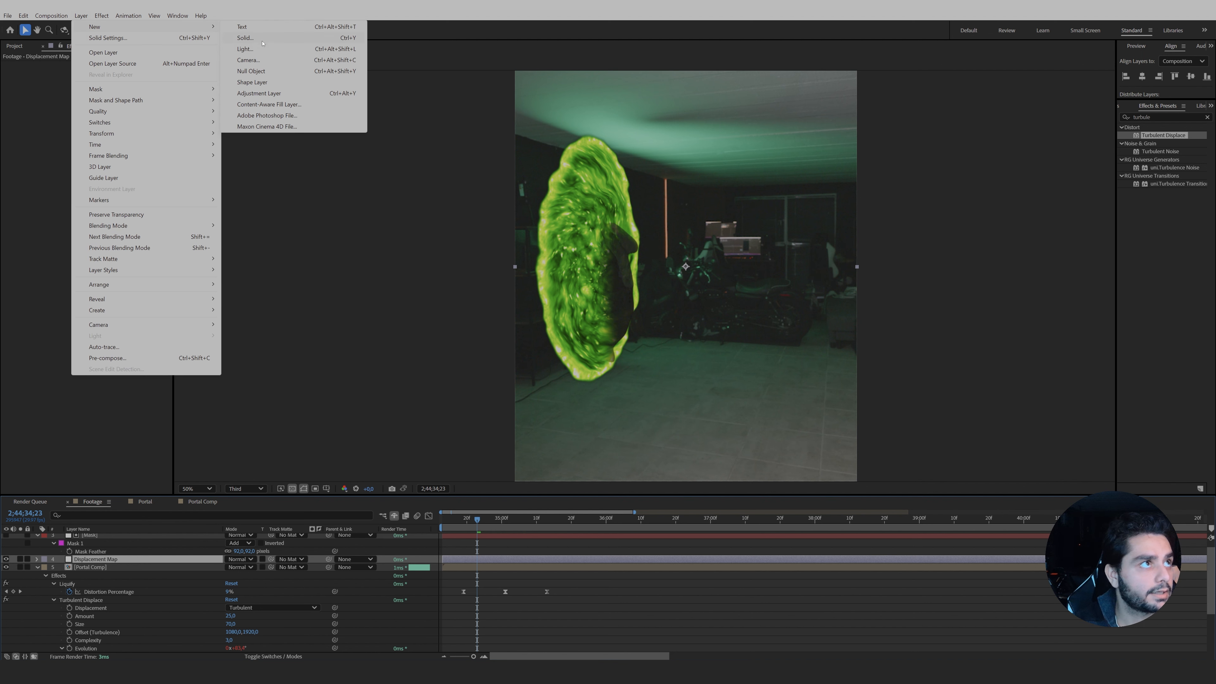
pyautogui.click(261, 39)
pyautogui.write('Displacement Text')
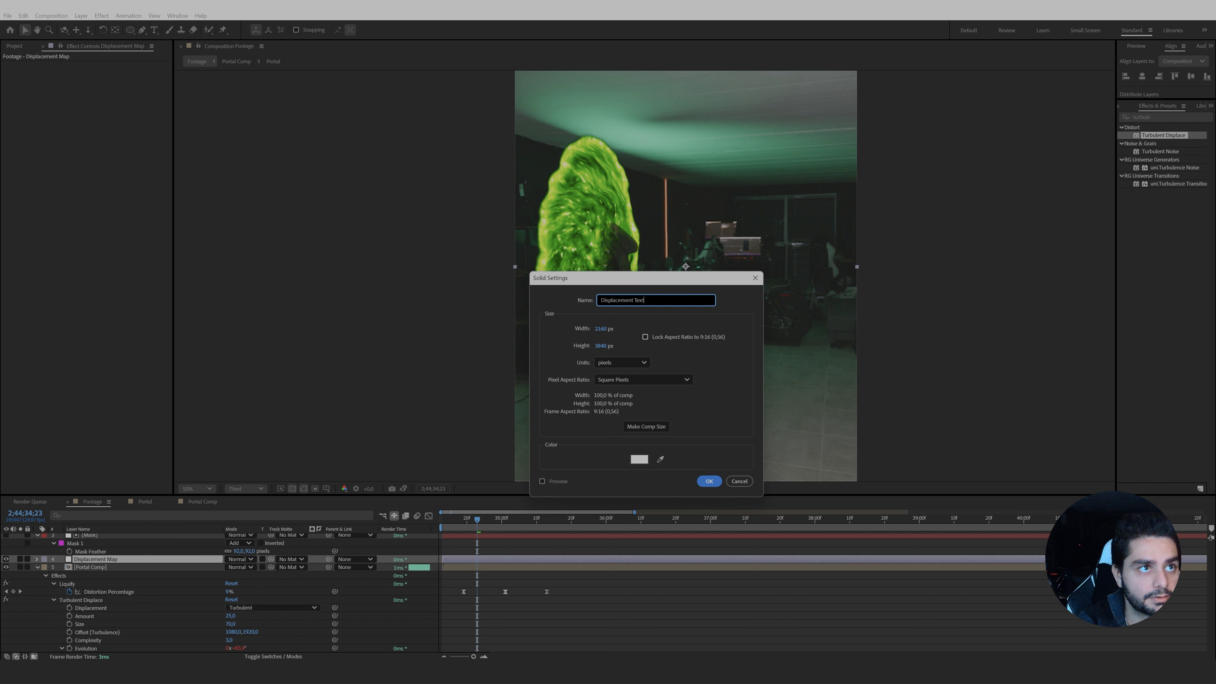
pyautogui.press('Return')
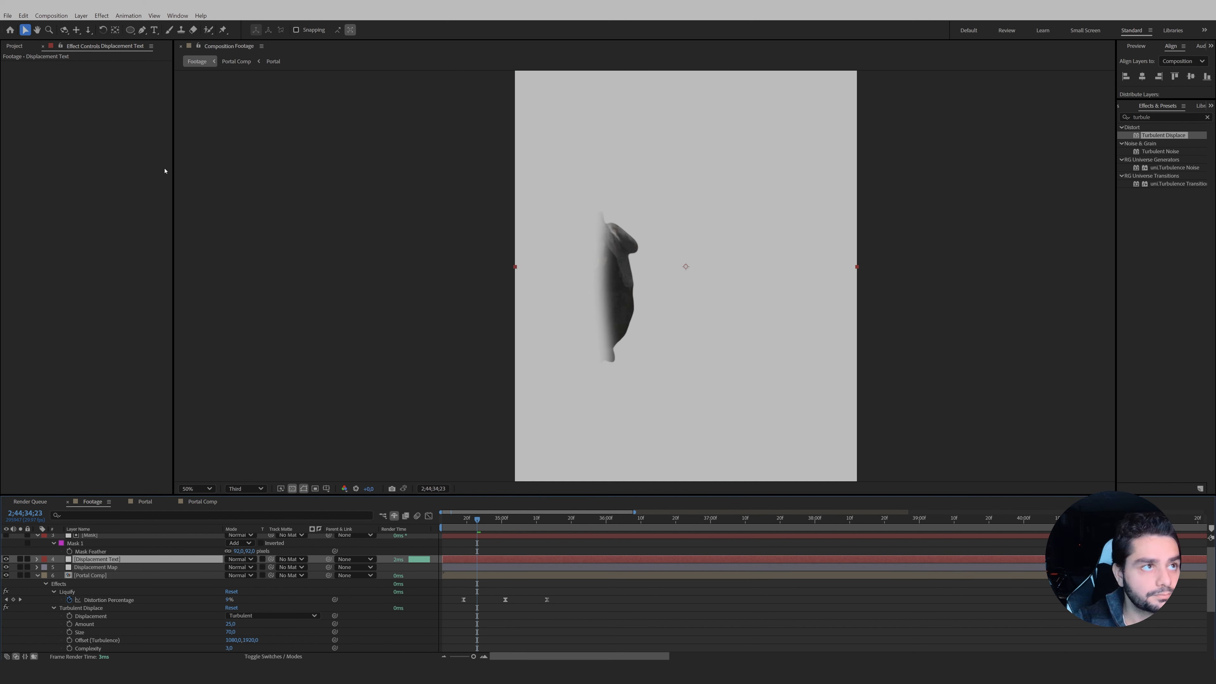
# Draw an elliptical mask slightly larger than the portal on the Displacement Text solid and feather it by about 239 pixels.
pyautogui.click(131, 31)
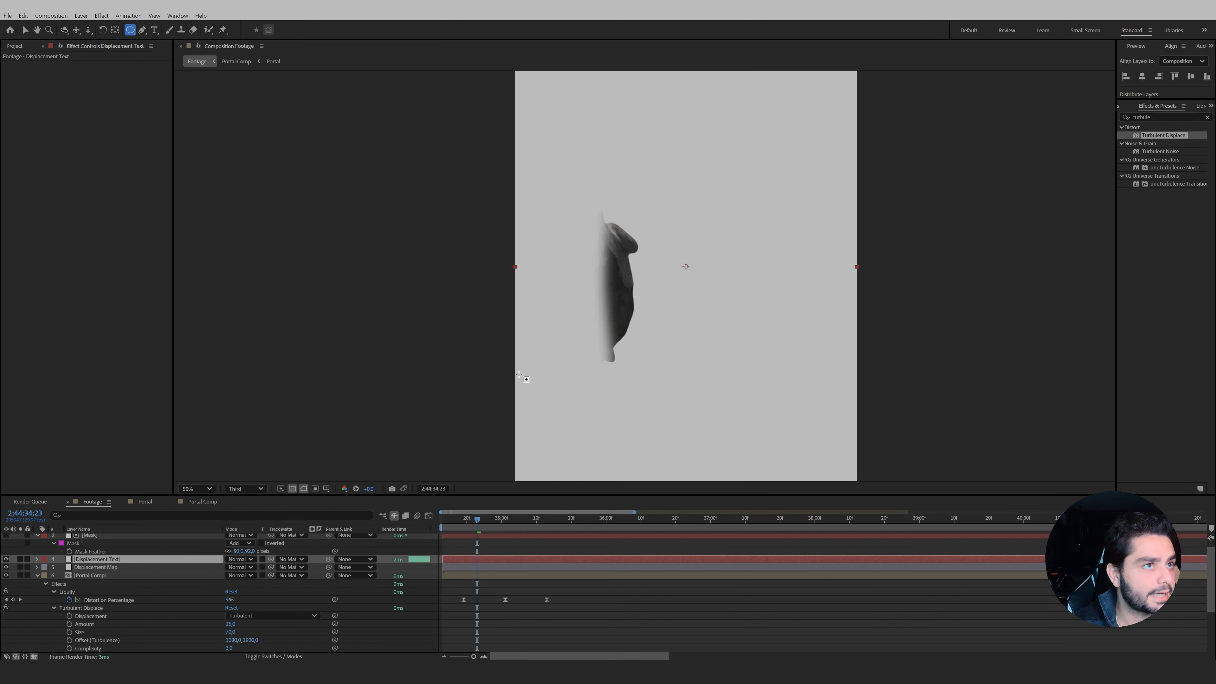
pyautogui.moveTo(545, 129)
pyautogui.mouseDown()
pyautogui.moveTo(637, 407)
pyautogui.moveTo(711, 475)
pyautogui.moveTo(659, 426)
pyautogui.moveTo(664, 388)
pyautogui.moveTo(642, 391)
pyautogui.moveTo(644, 381)
pyautogui.moveTo(651, 402)
pyautogui.moveTo(672, 404)
pyautogui.mouseUp()
pyautogui.press('f')
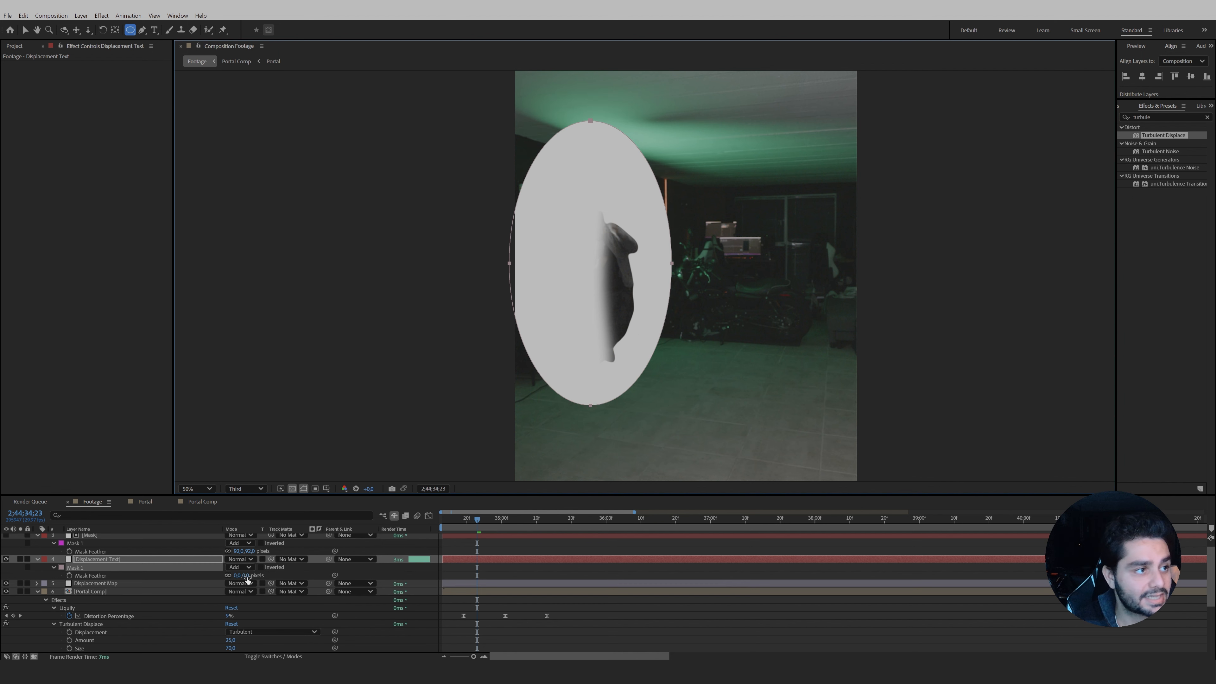
pyautogui.moveTo(238, 575); pyautogui.dragTo(367, 585)
# Apply the Fractal Noise effect to the Displacement Text layer.
pyautogui.moveTo(1125, 135); pyautogui.dragTo(991, 132)
pyautogui.write('fracta')
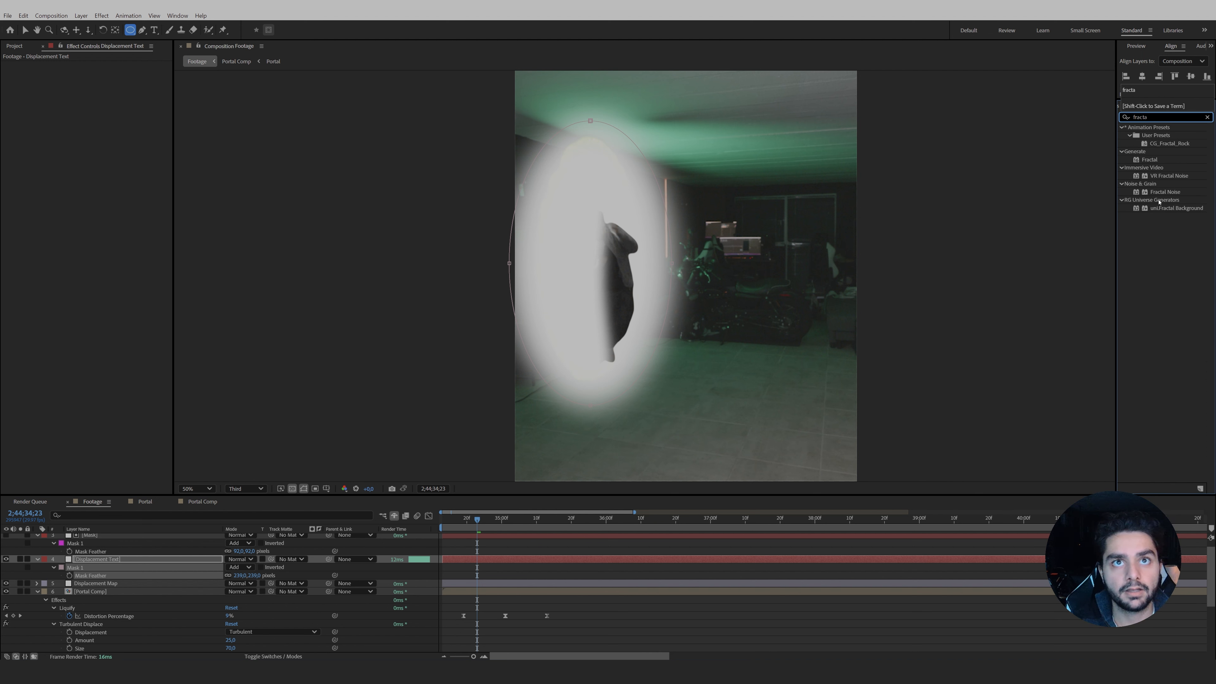
pyautogui.moveTo(1165, 191); pyautogui.dragTo(96, 559)
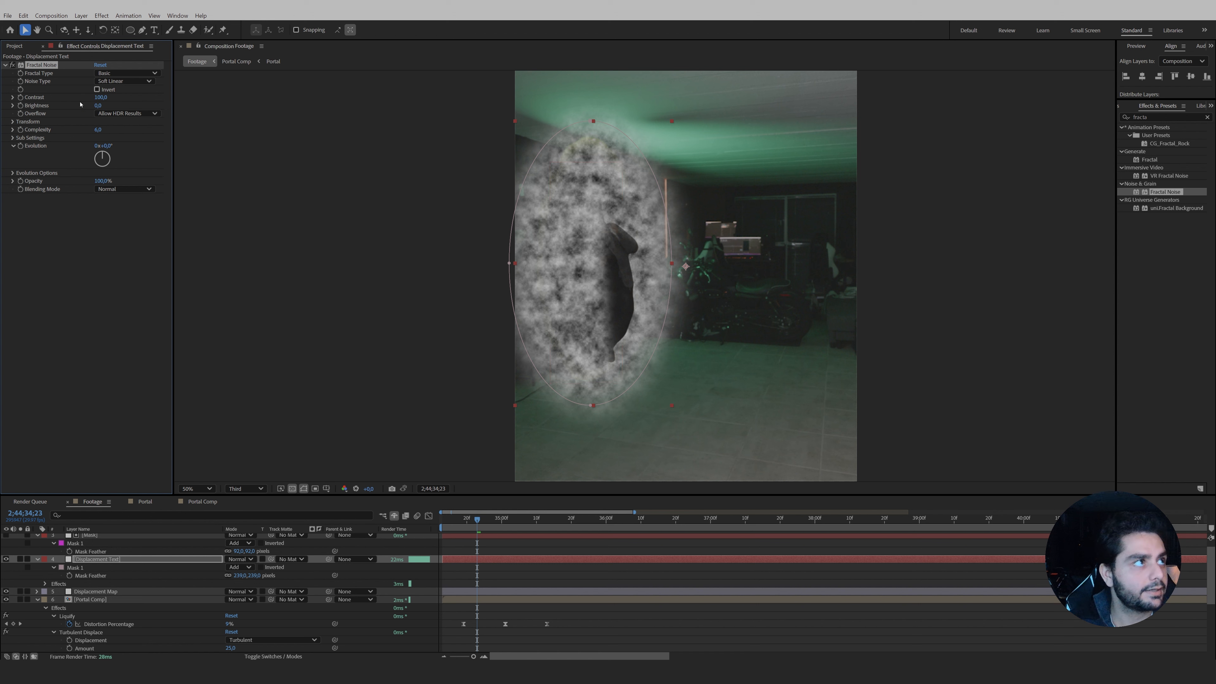
# Enlarge the Fractal Noise scale and set its fractal type to Dynamic Progressive.
pyautogui.click(12, 122)
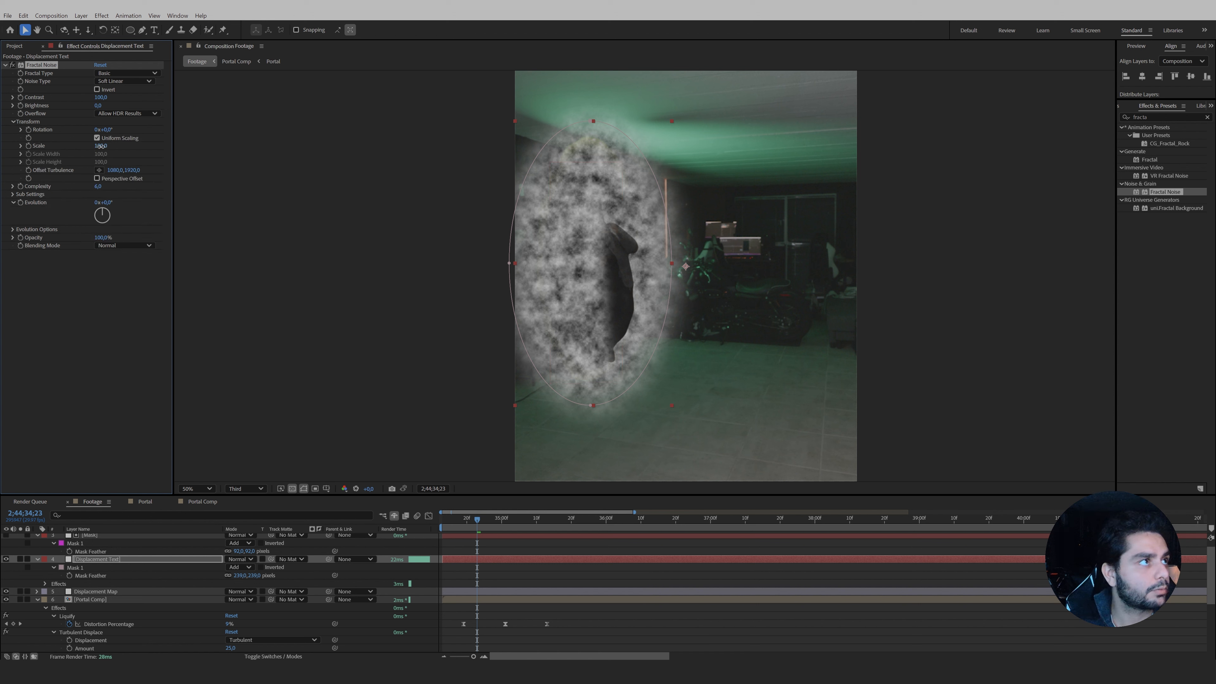
pyautogui.moveTo(101, 146); pyautogui.dragTo(148, 146)
pyautogui.click(123, 73)
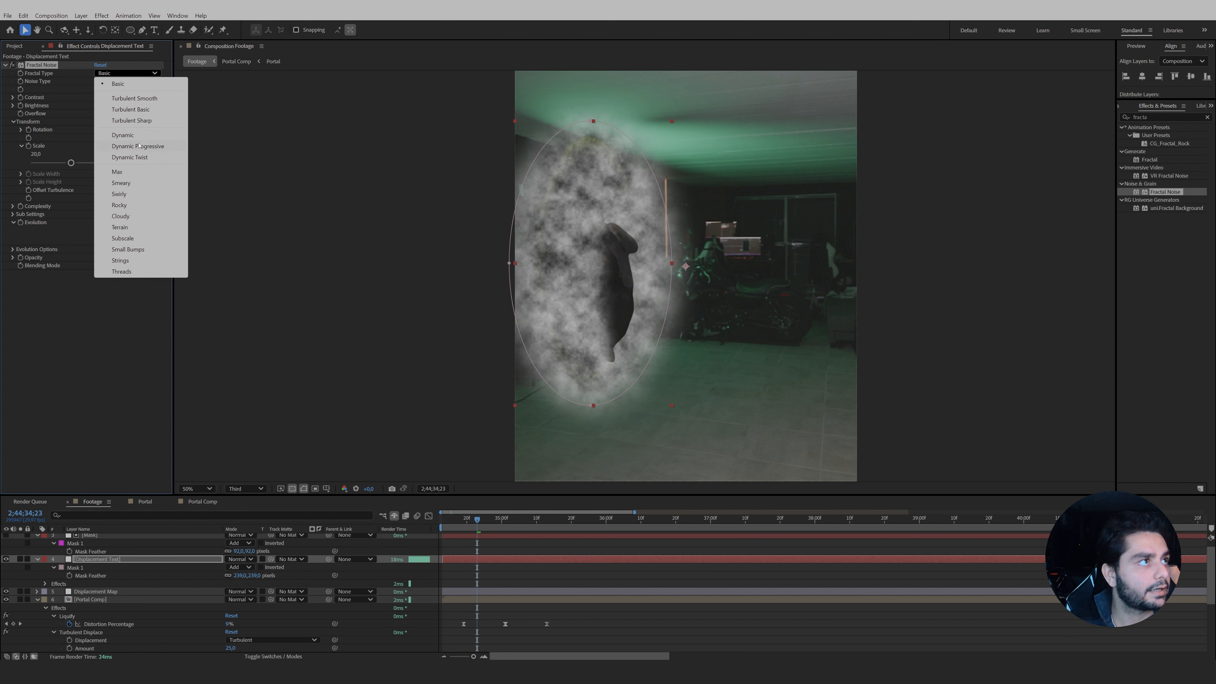
pyautogui.click(139, 146)
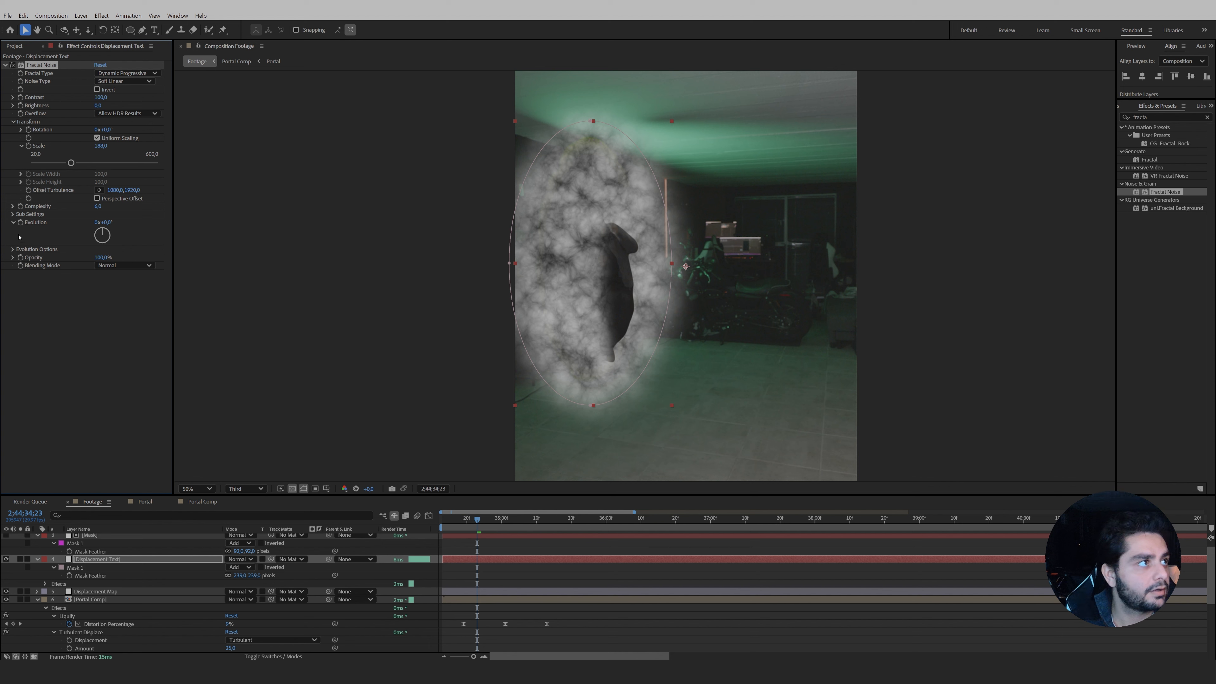
# Drive the Fractal Noise Evolution with the expression time*250 and scrub the timeline to check the movement.
pyautogui.keyDown('alt'); pyautogui.click(20, 223); pyautogui.keyUp('alt')
pyautogui.write('time*250')
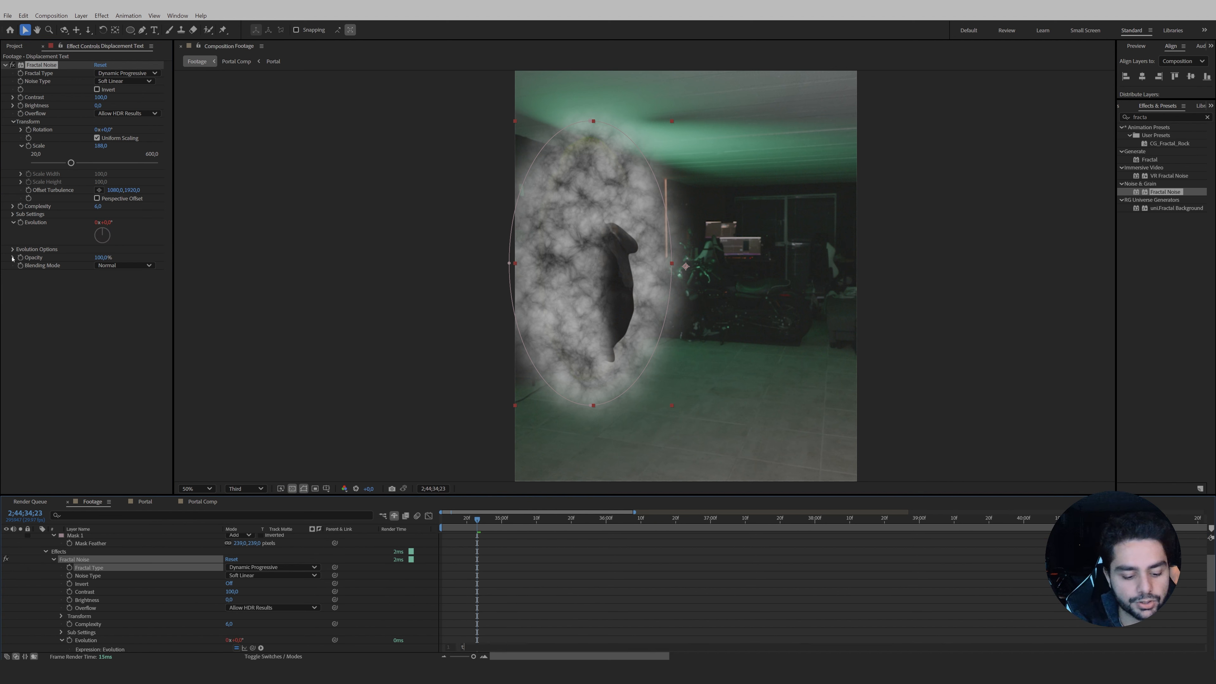
pyautogui.press('KP_Enter')
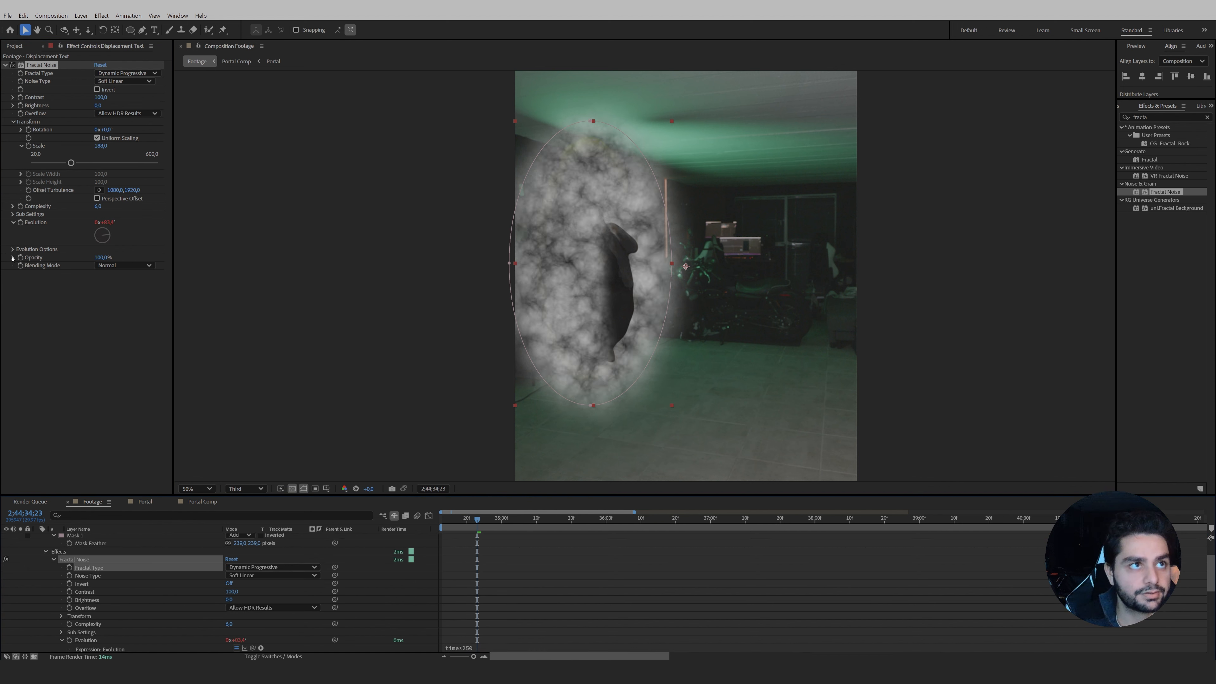
pyautogui.moveTo(479, 525)
pyautogui.mouseDown()
pyautogui.moveTo(537, 530)
pyautogui.moveTo(481, 530)
pyautogui.mouseUp()
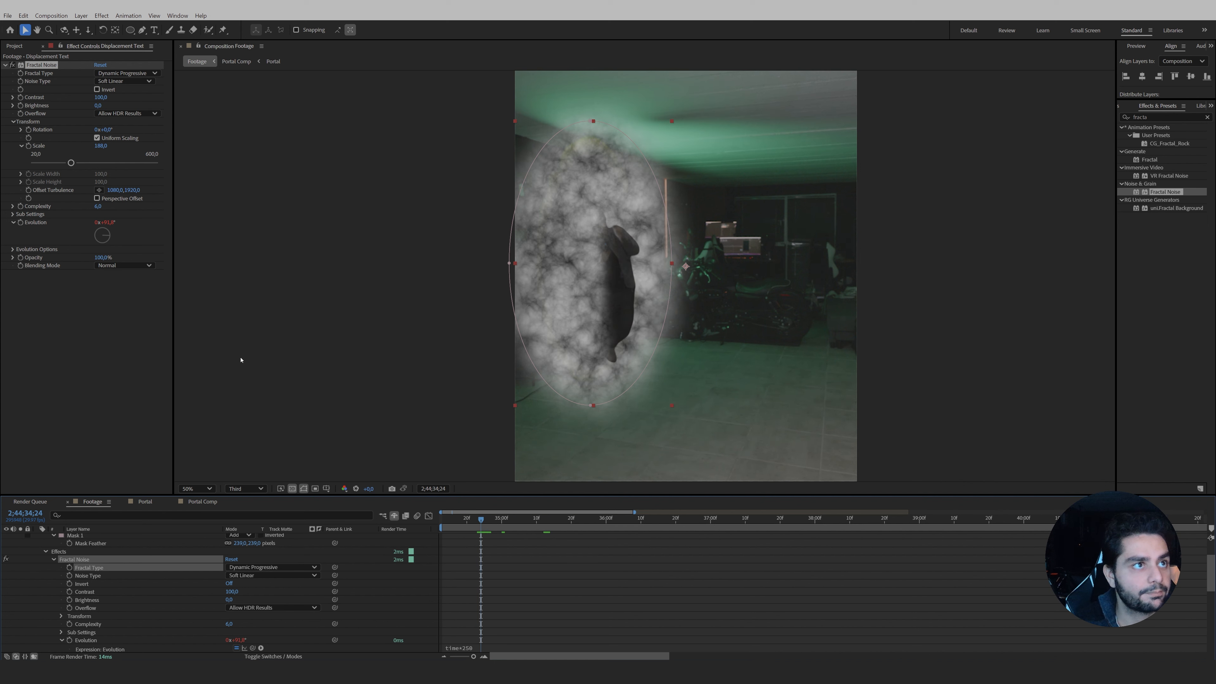
# Create a composition-sized gray solid with 50% brightness above Displacement Text, and collapse that text layer's properties.
pyautogui.click(83, 17)
pyautogui.moveTo(96, 24)
pyautogui.click(249, 34)
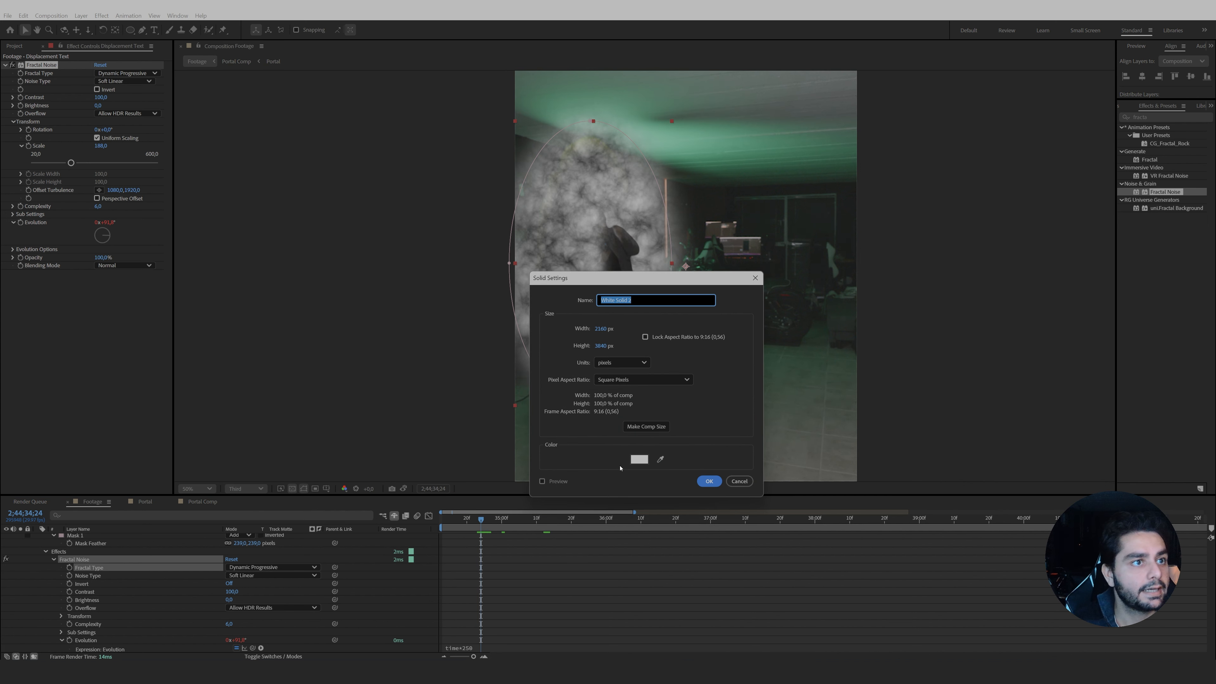
pyautogui.click(639, 460)
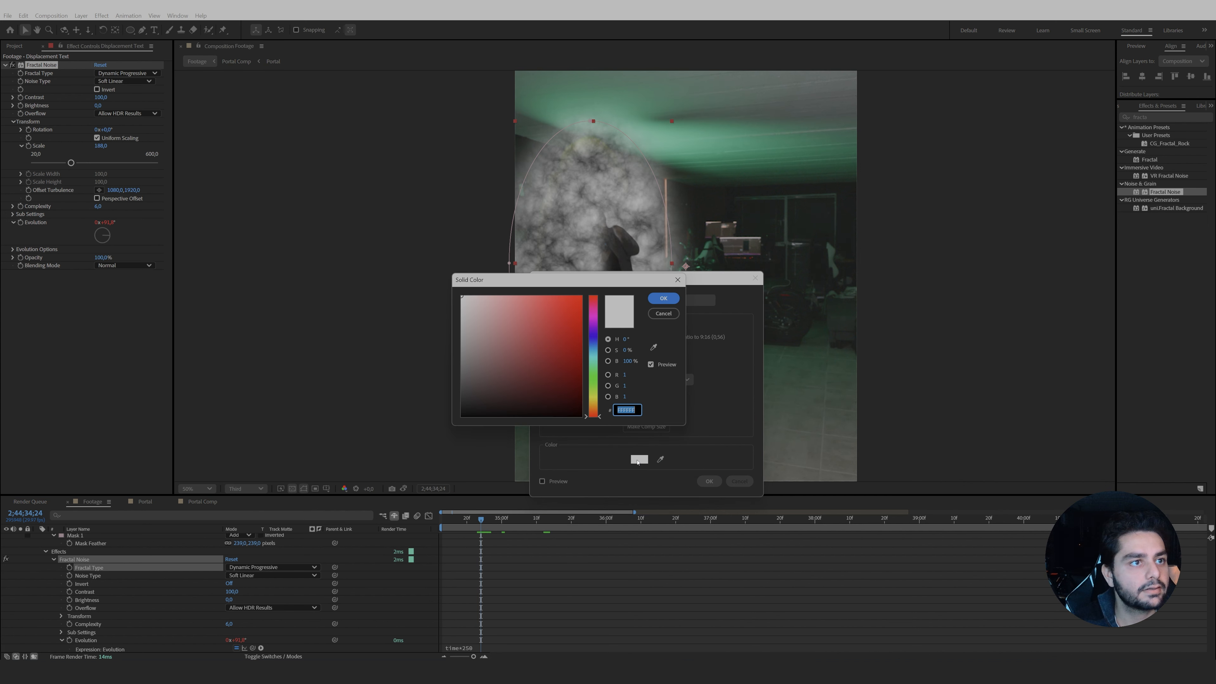
pyautogui.click(627, 361)
pyautogui.write('50')
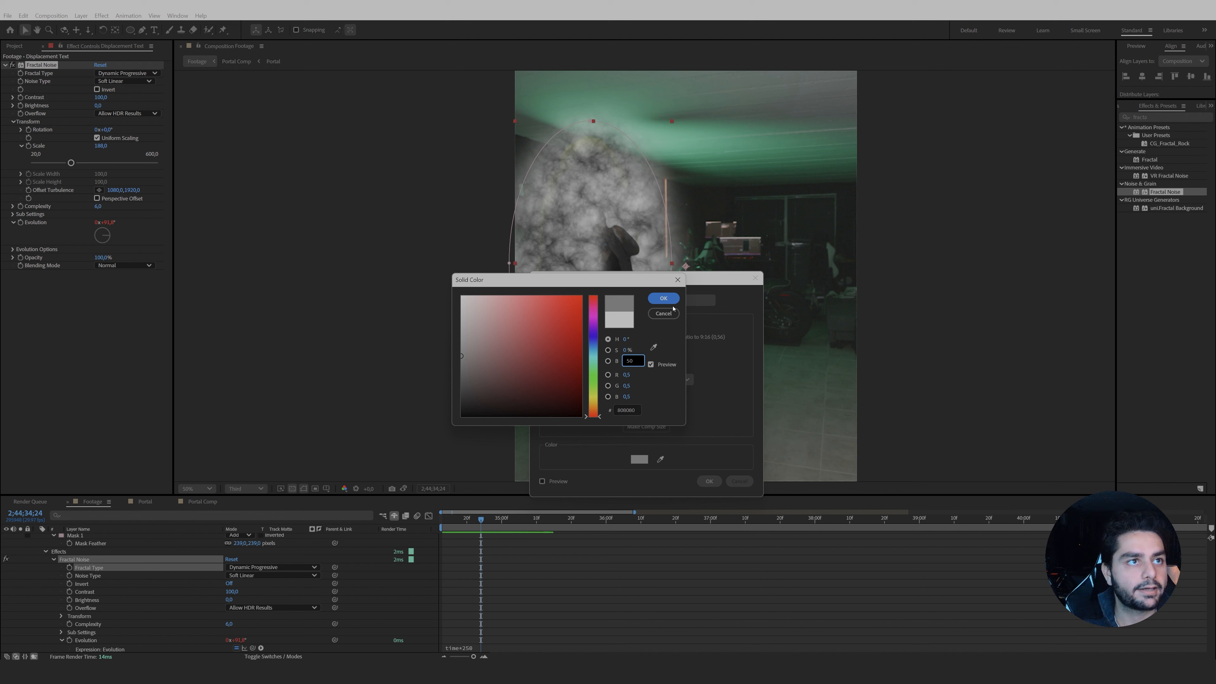
pyautogui.click(663, 298)
pyautogui.click(709, 481)
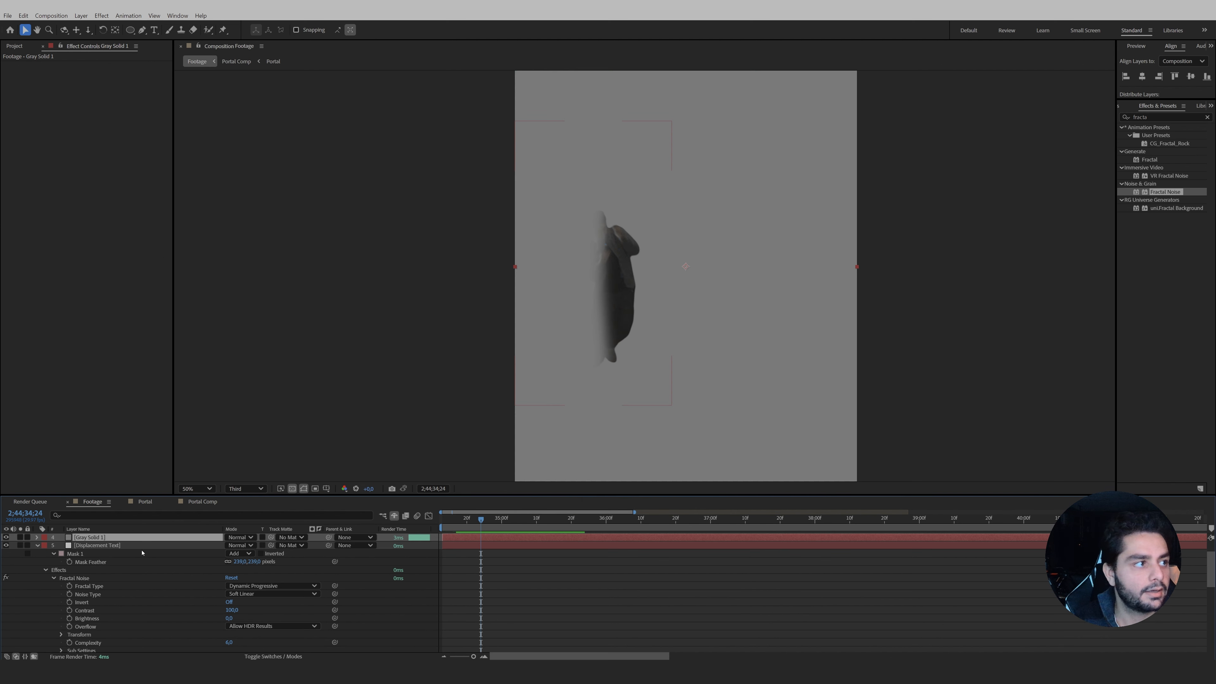
pyautogui.click(38, 545)
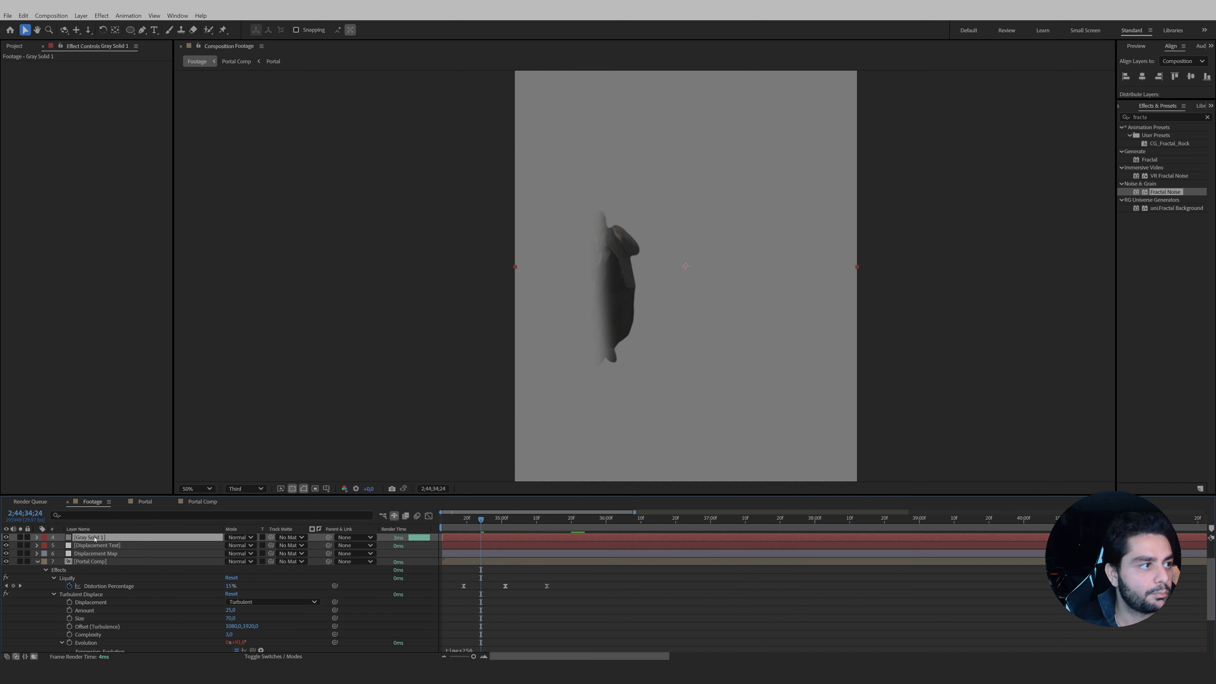
# Move the gray solid below Displacement Text and pre-compose the two layers as Displacement_Tex.
pyautogui.moveTo(95, 539); pyautogui.dragTo(105, 552)
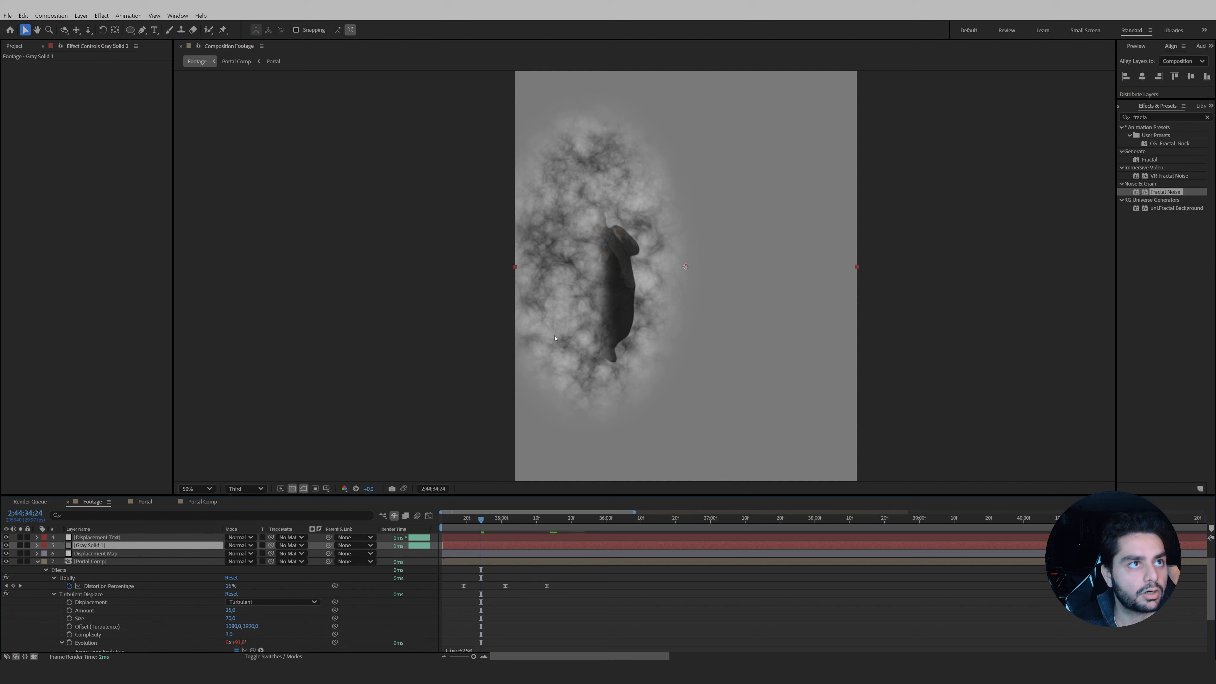
pyautogui.keyDown('shift'); pyautogui.click(94, 537); pyautogui.keyUp('shift')
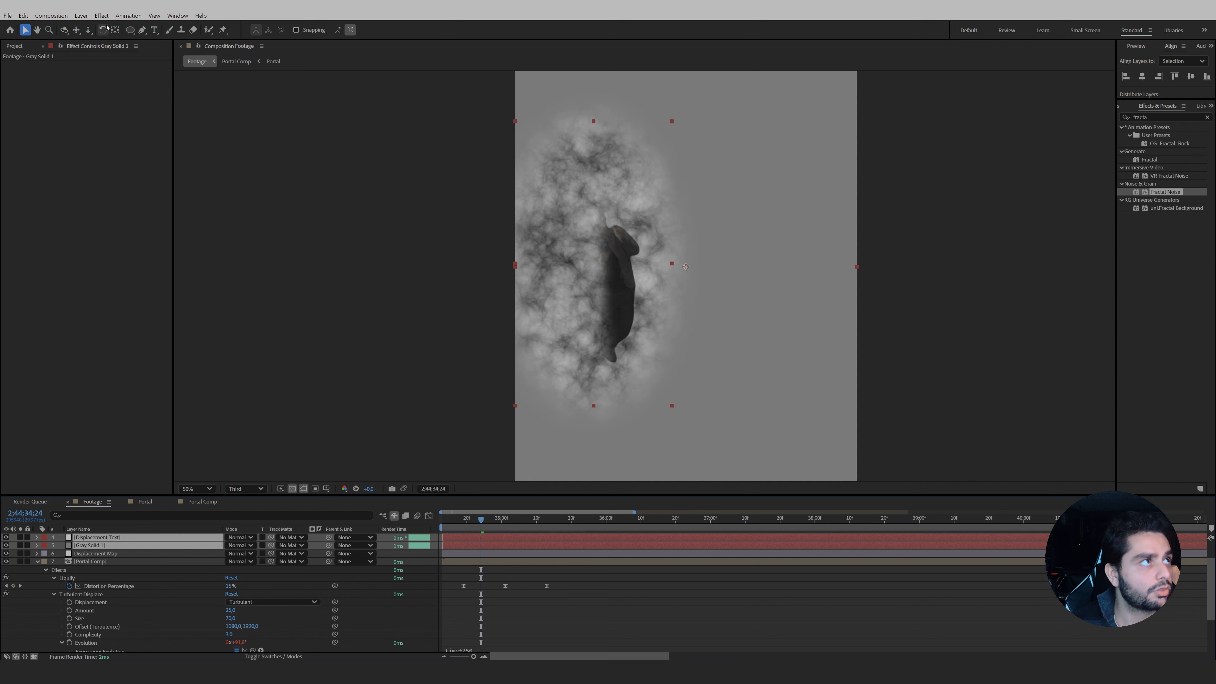
pyautogui.click(80, 16)
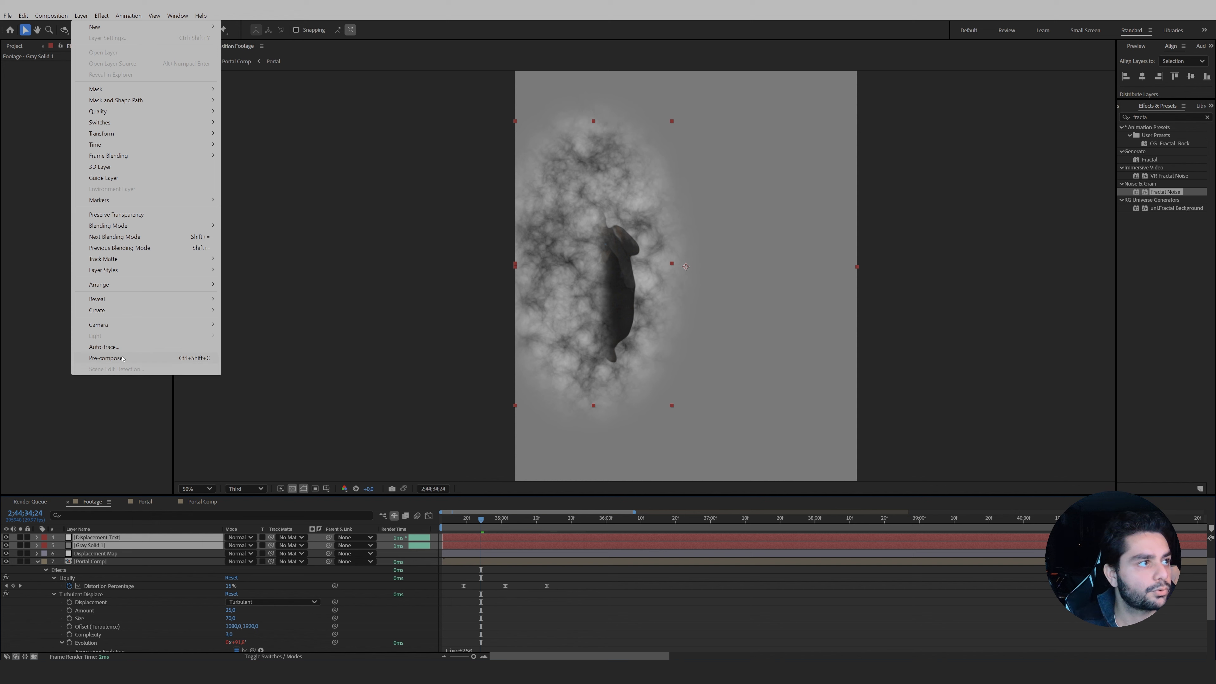
pyautogui.click(106, 358)
pyautogui.write('Displacement_')
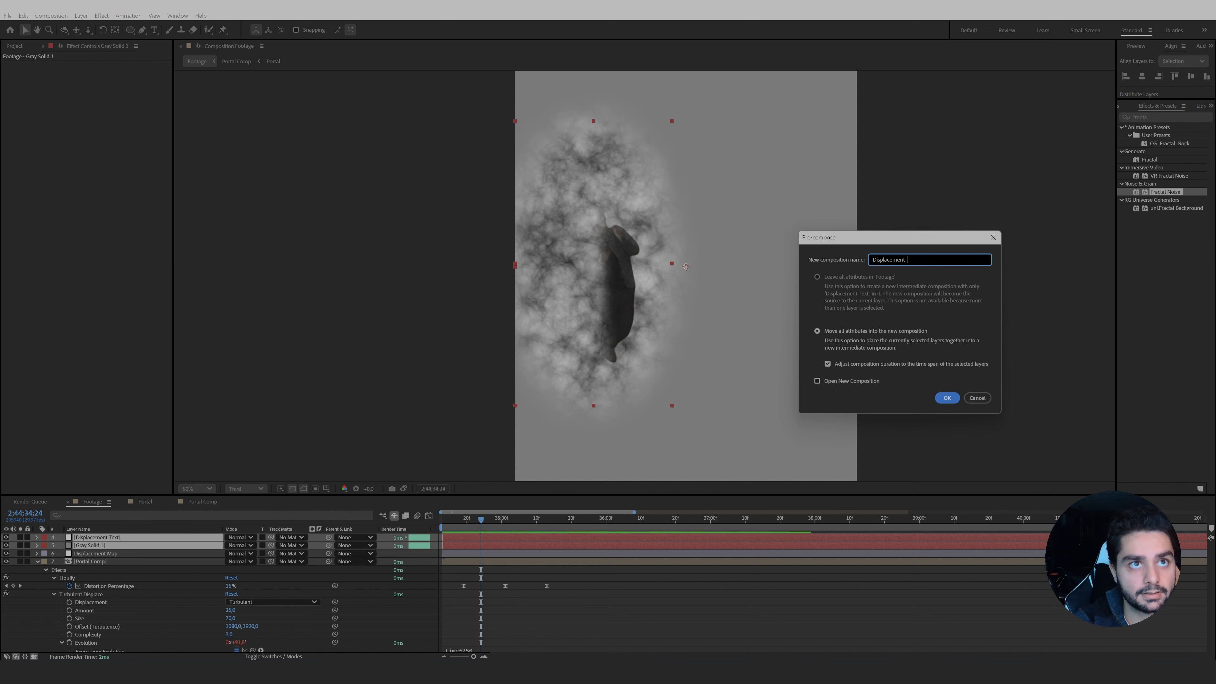
pyautogui.write('Tex')
pyautogui.press('Return')
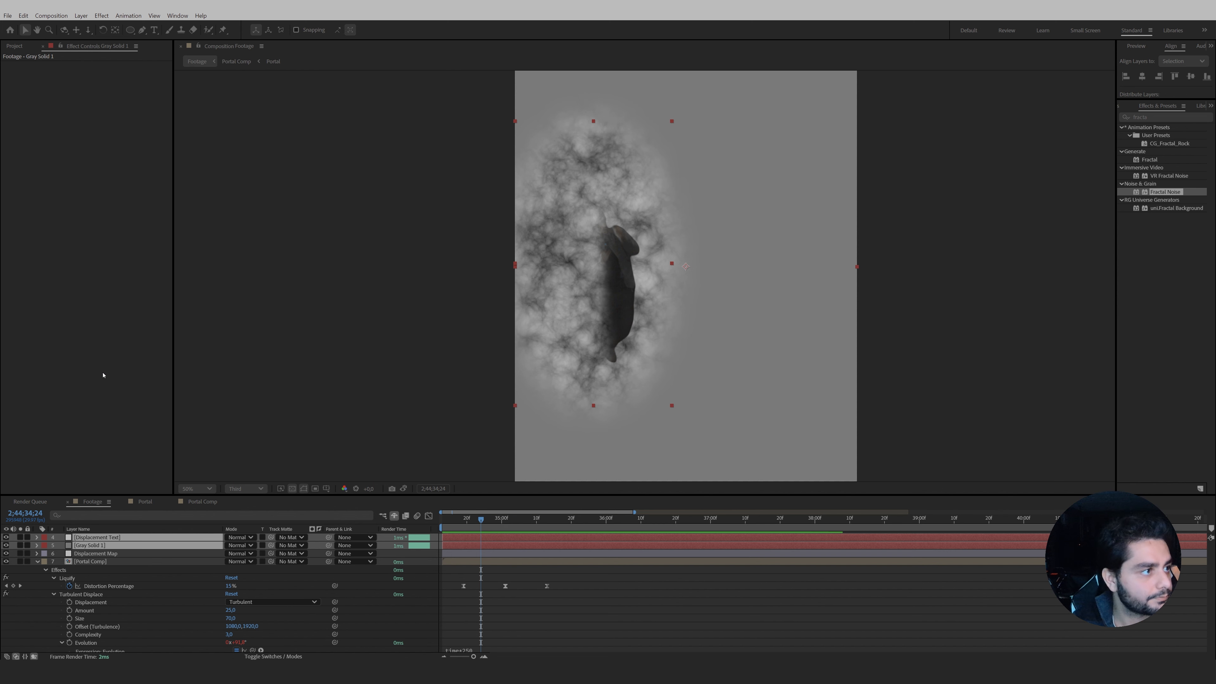
# Apply the Displacement Map effect to the Displacement Map layer.
pyautogui.click(114, 548)
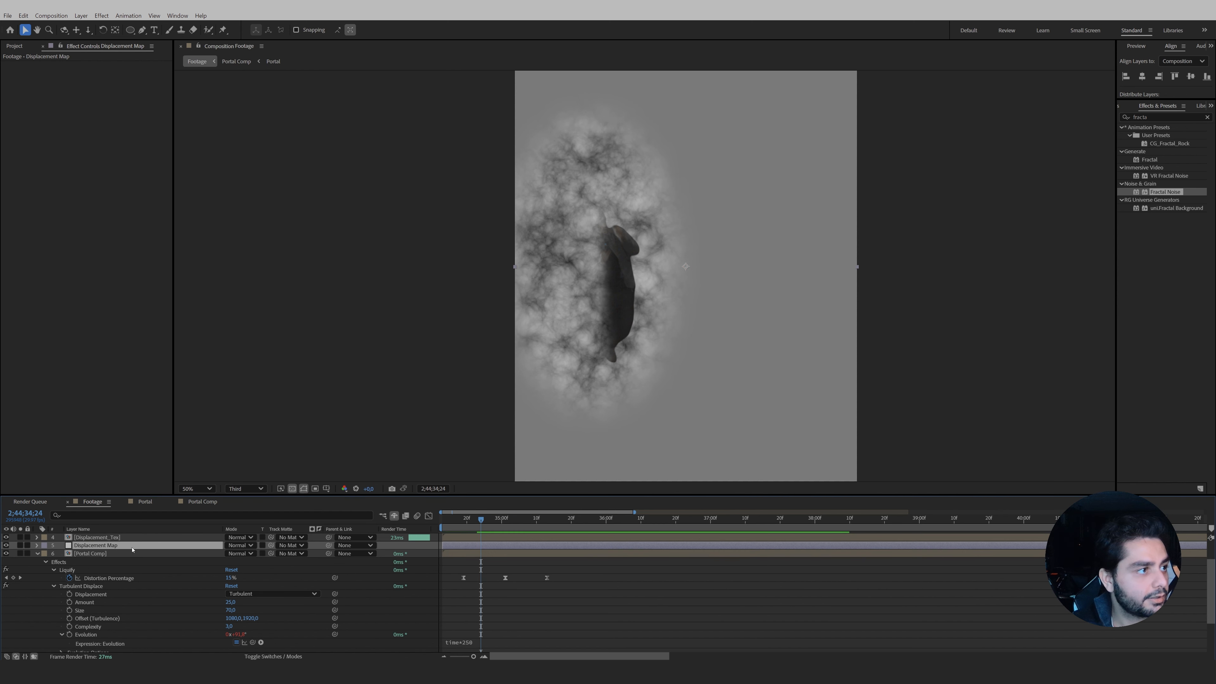
pyautogui.moveTo(1170, 116); pyautogui.dragTo(991, 116)
pyautogui.write('d')
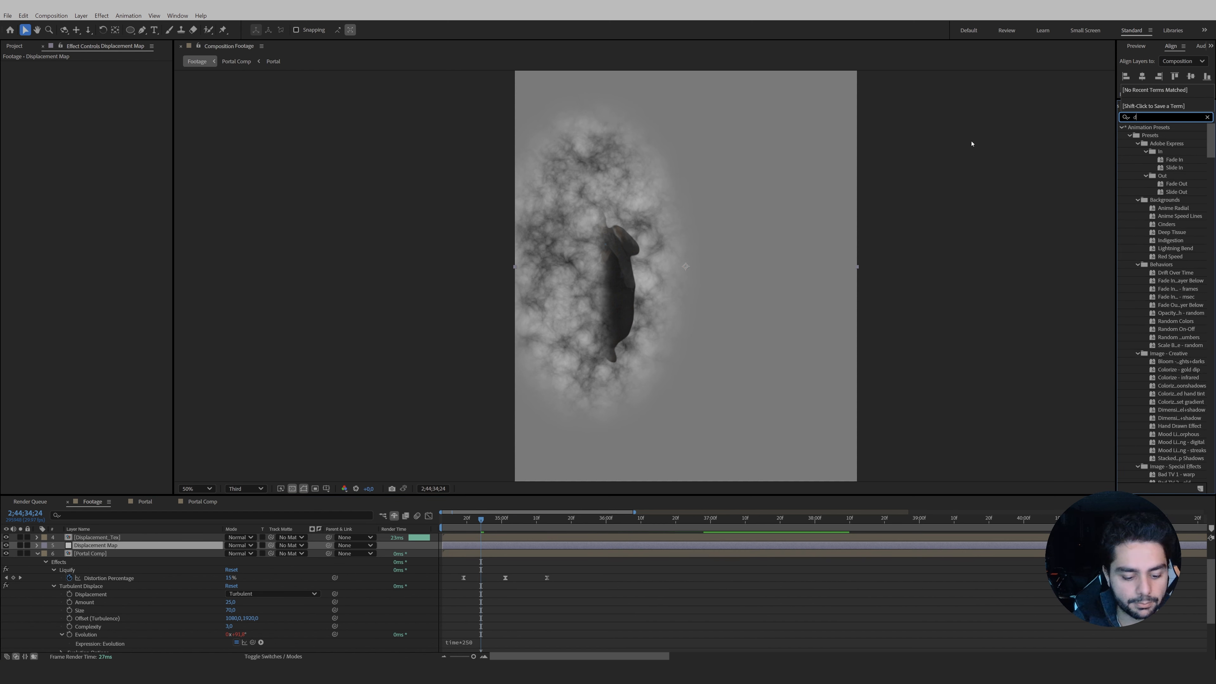
pyautogui.write('isplacement')
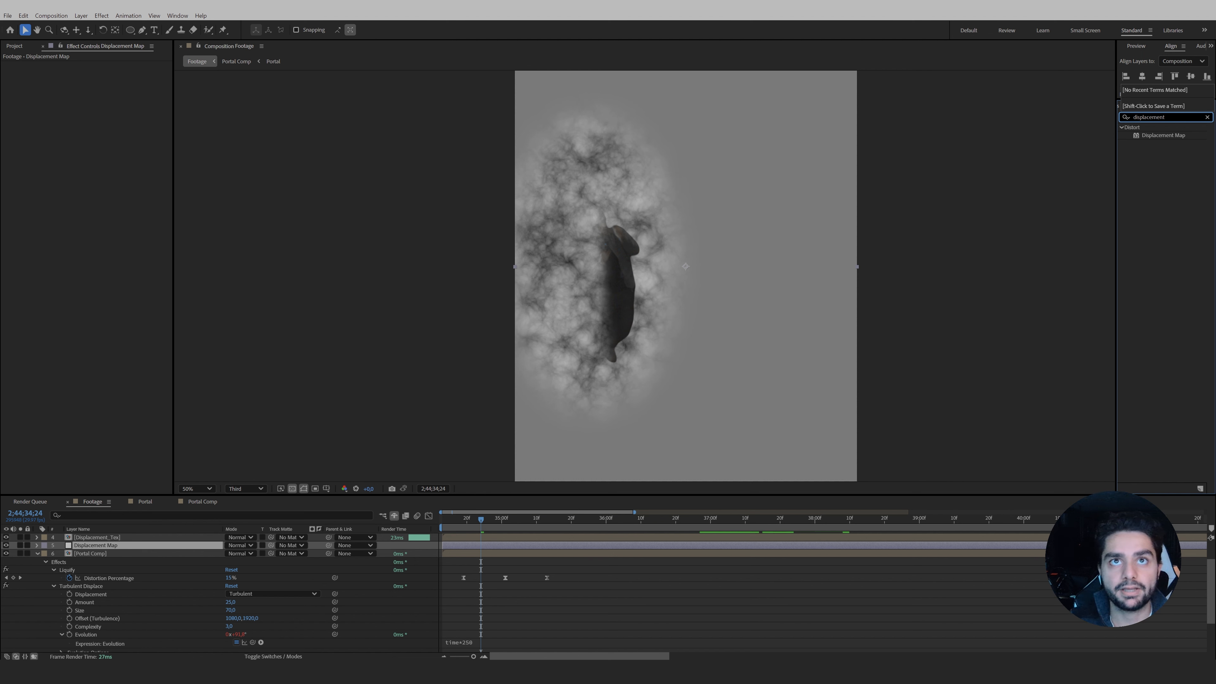
pyautogui.moveTo(1163, 135); pyautogui.dragTo(99, 546)
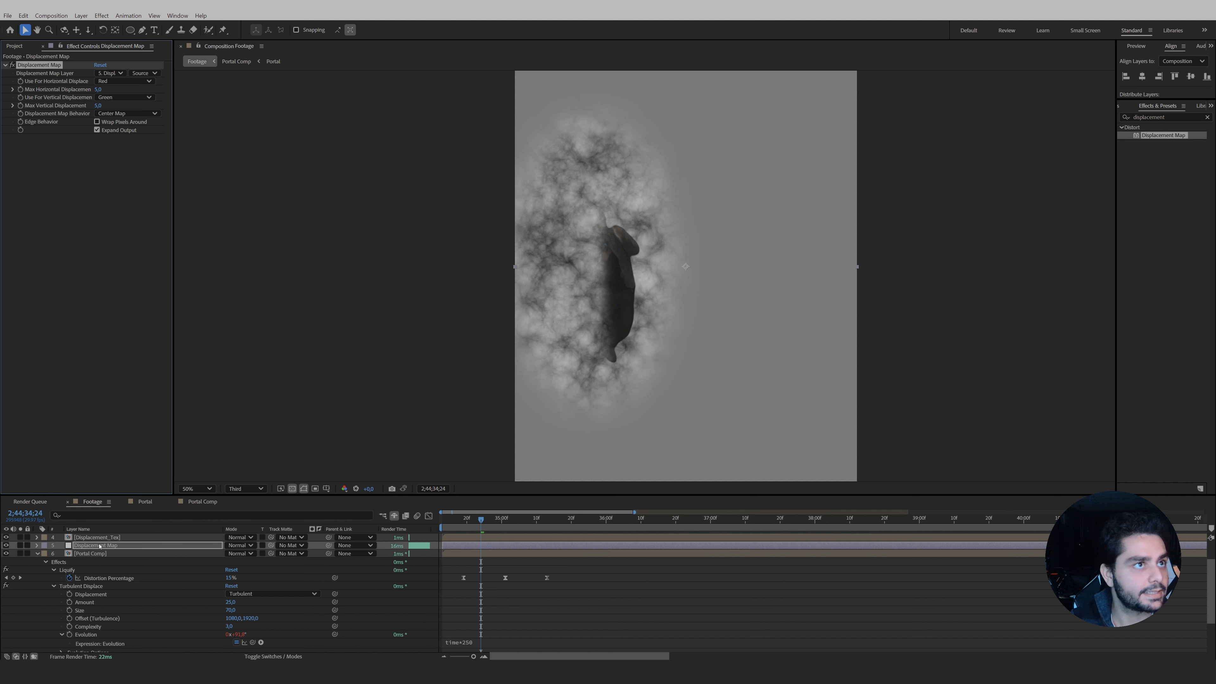
# Use Displacement_Tex as the effect's displacement map layer and hide that layer in the composition.
pyautogui.click(114, 74)
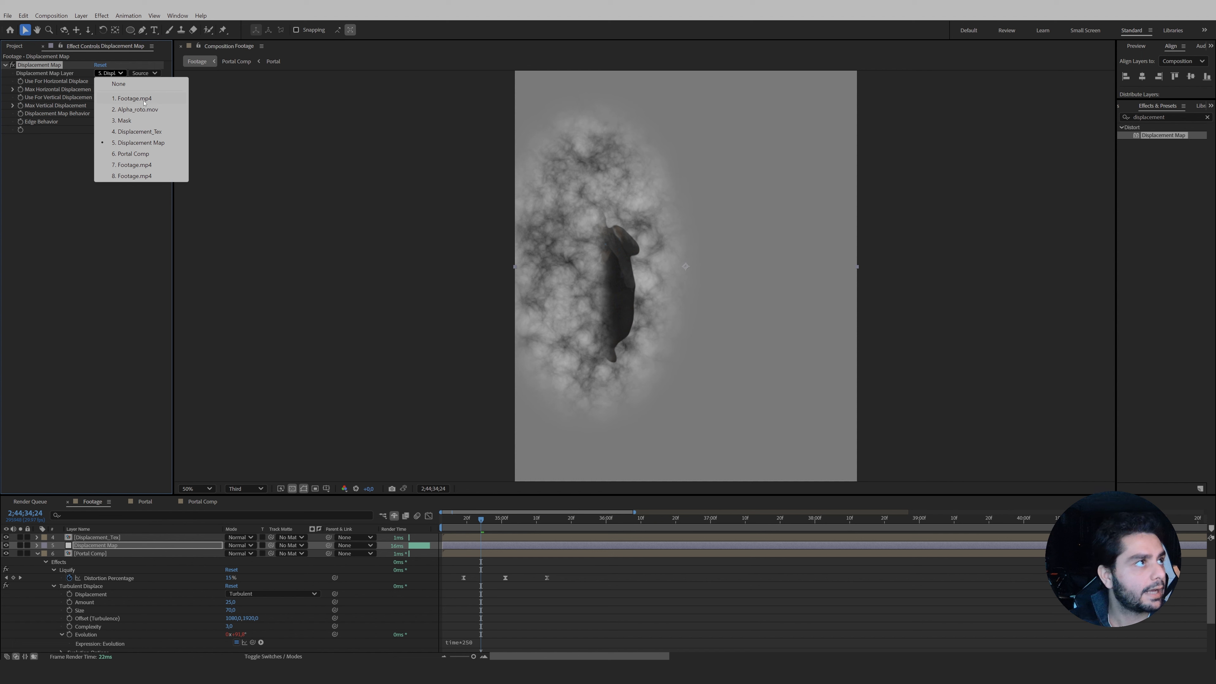
pyautogui.click(140, 132)
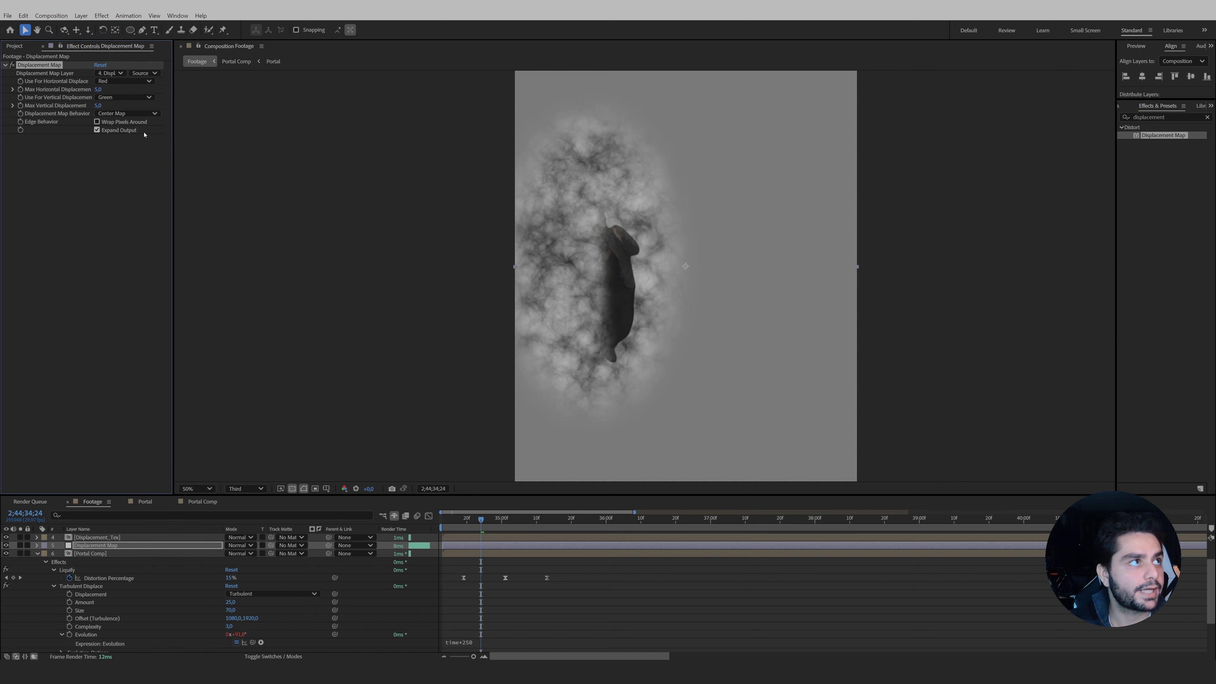
pyautogui.click(5, 538)
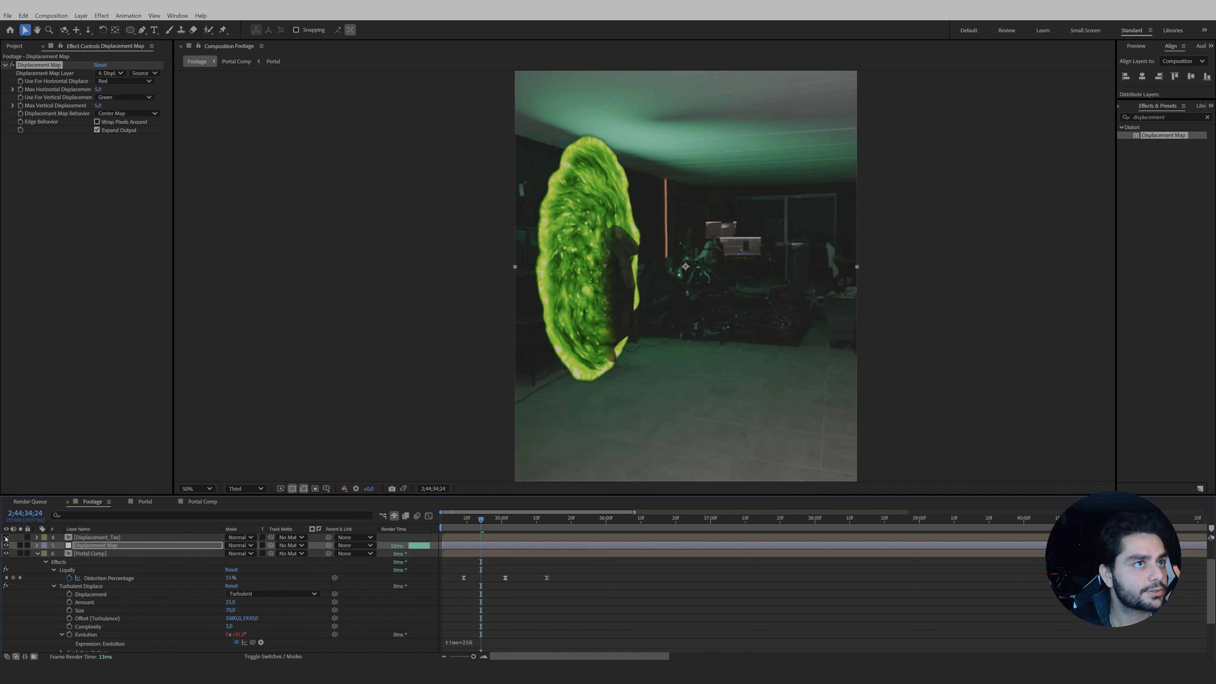
# Set the effect's maximum horizontal and vertical displacement to 25 each.
pyautogui.click(100, 89)
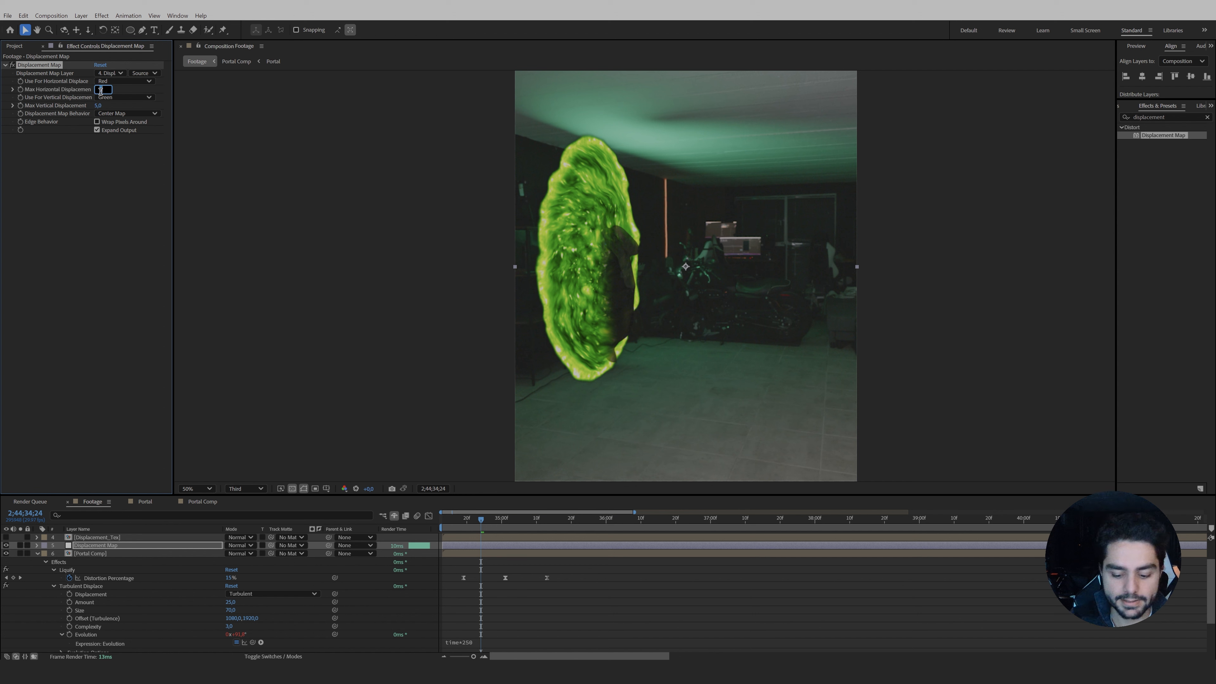
pyautogui.write('25')
pyautogui.press('Tab')
pyautogui.write('25')
pyautogui.press('Return')
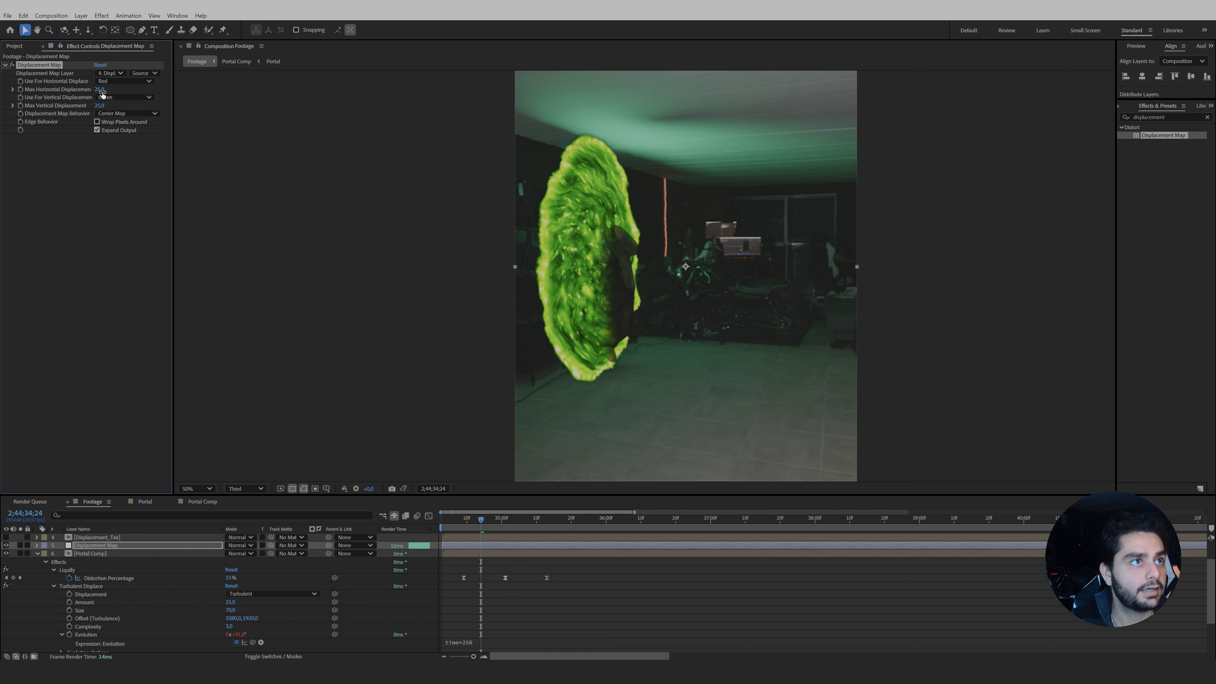
# Go to 2;44;37;10 in Footage and set a scale keyframe at that moment on the Portal layer inside Portal Comp.
pyautogui.moveTo(488, 525); pyautogui.dragTo(745, 541)
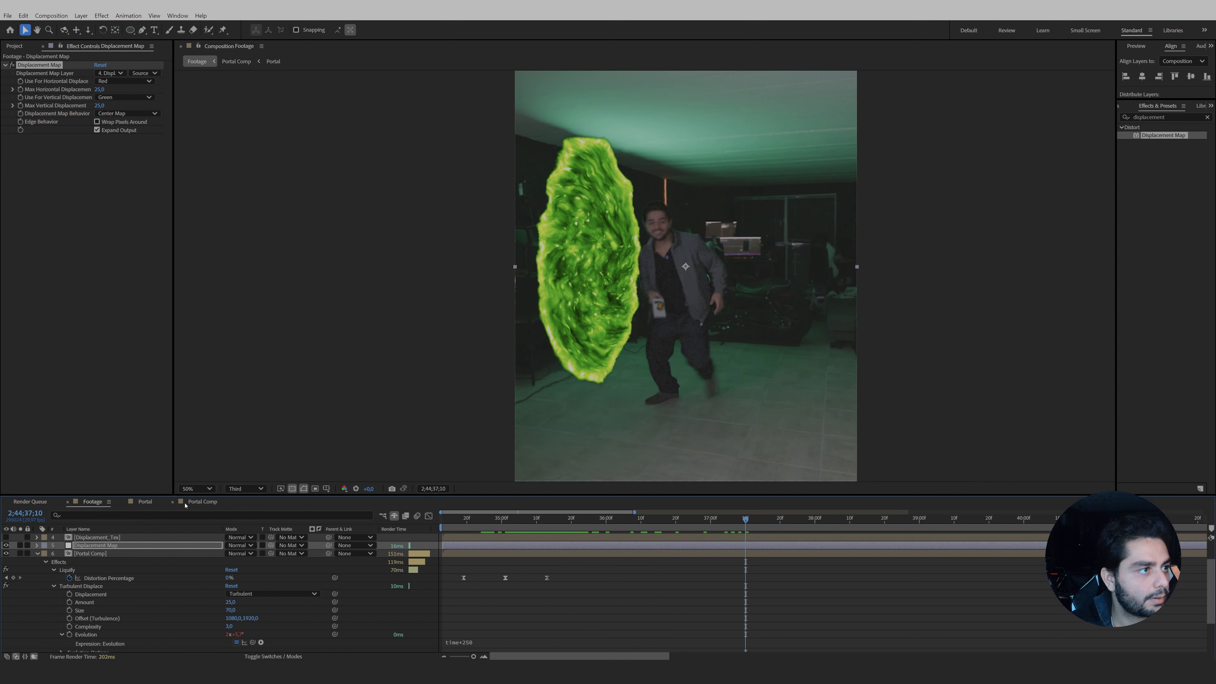
pyautogui.click(145, 502)
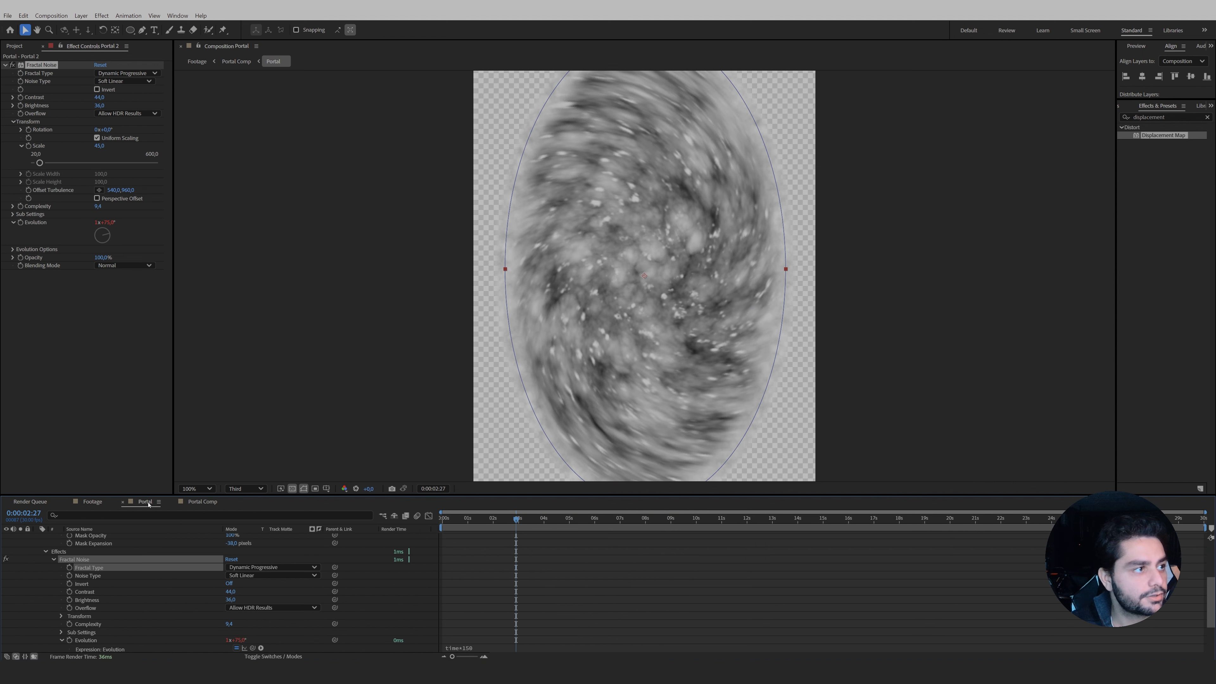
pyautogui.click(203, 502)
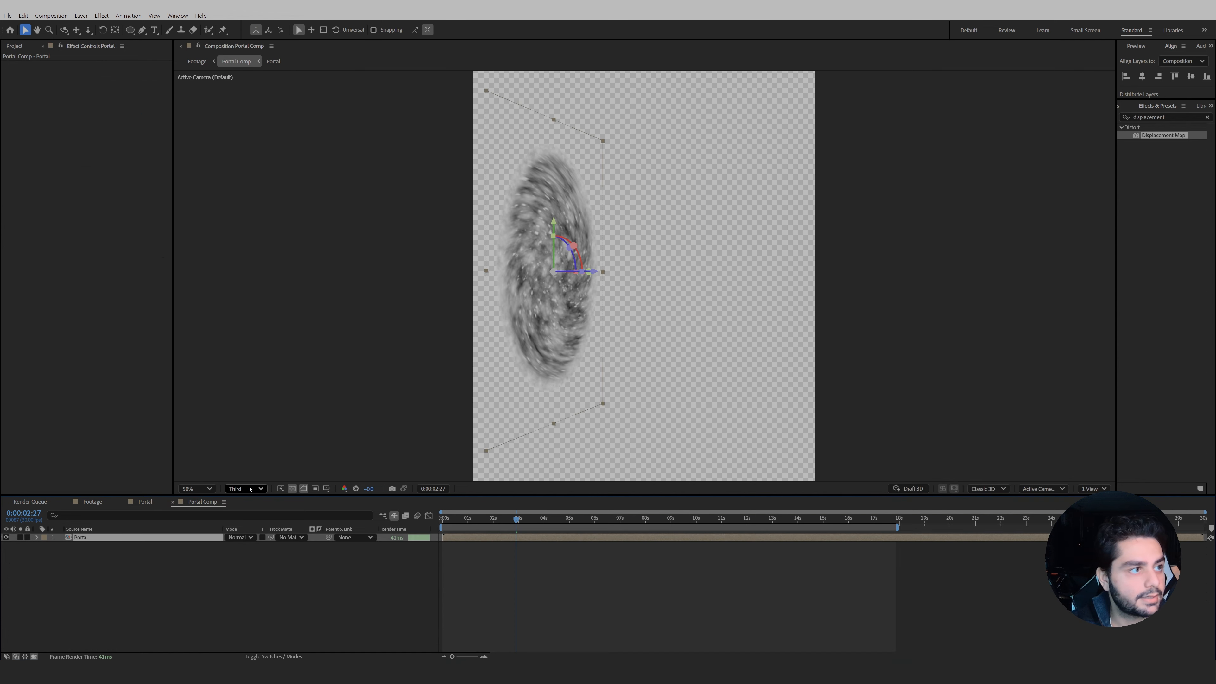
pyautogui.press('s')
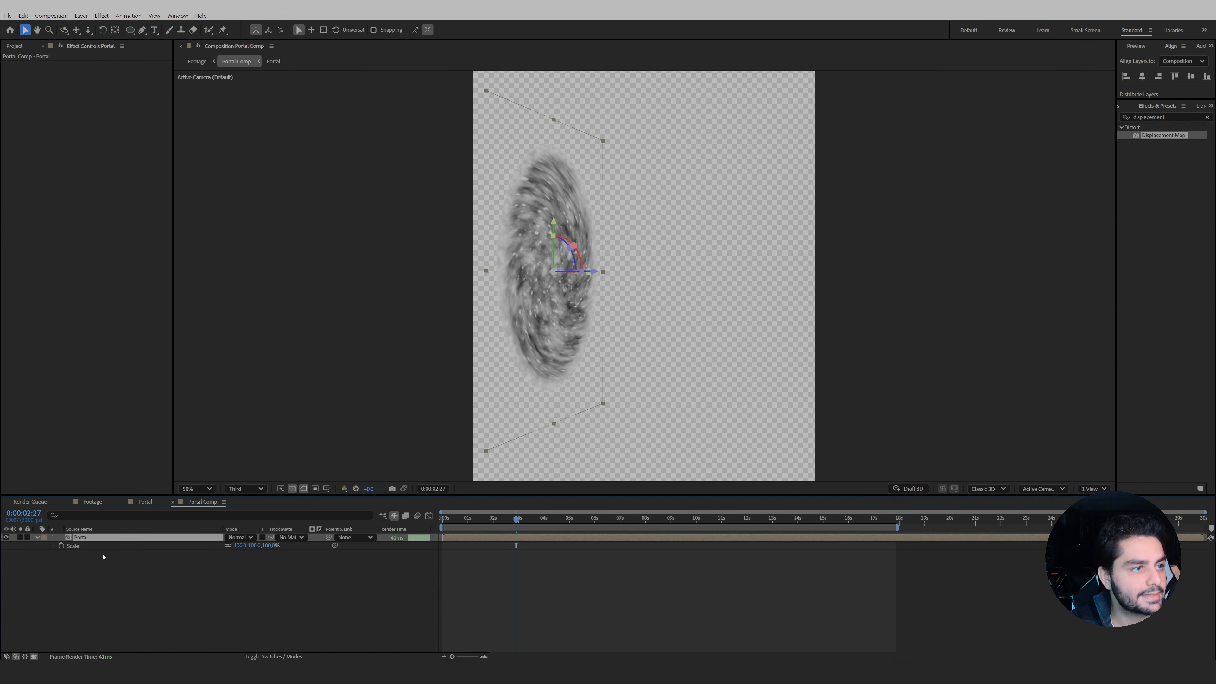
pyautogui.click(61, 545)
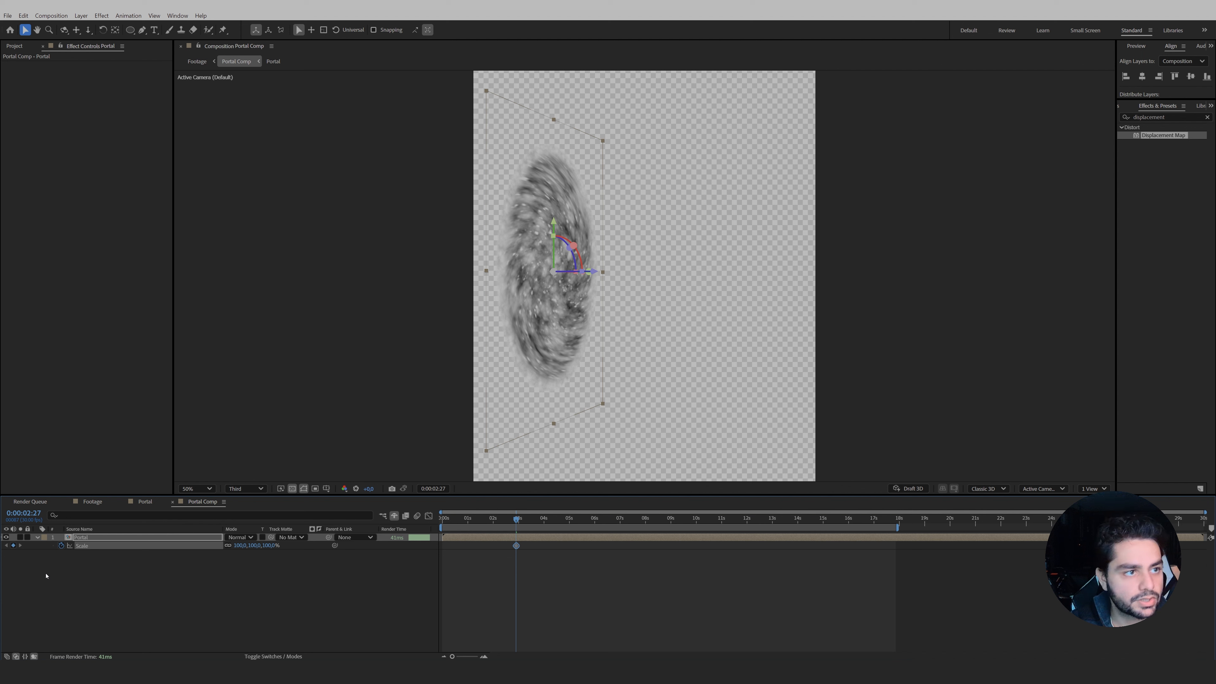
# Ten frames further on, at 0:00:03:07, set the Portal layer's scale to 0%.
pyautogui.hotkey('shift', 'pagedown')
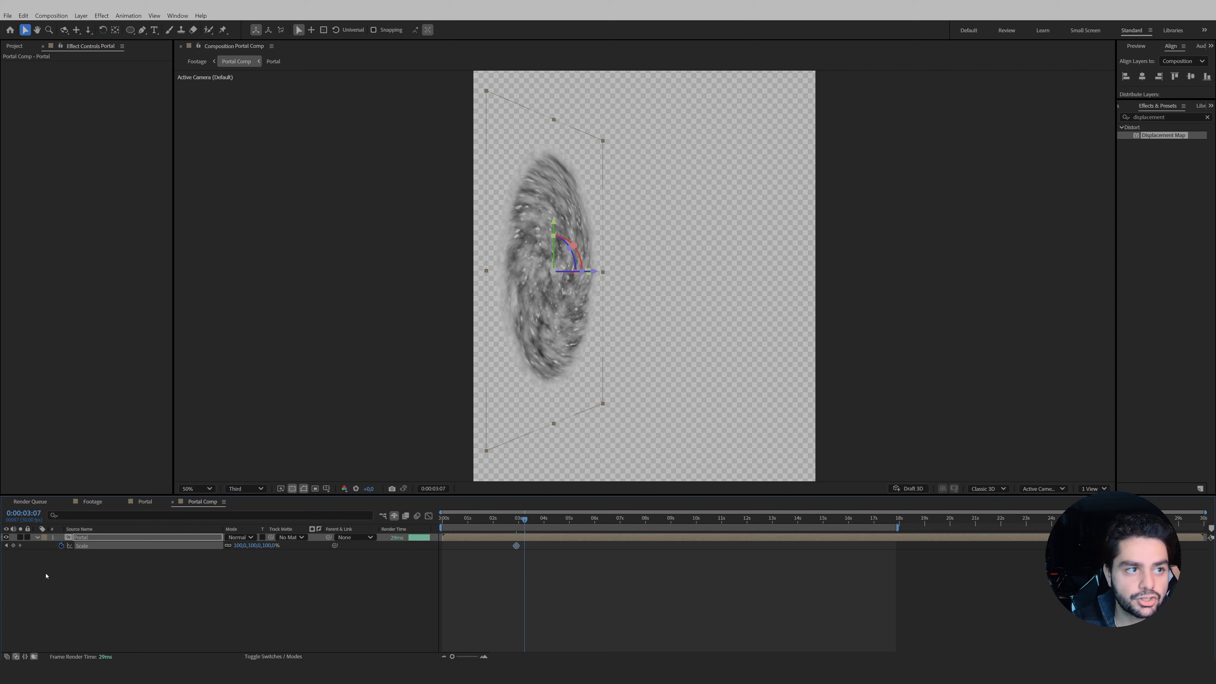
pyautogui.click(266, 545)
pyautogui.write('0')
pyautogui.press('Return')
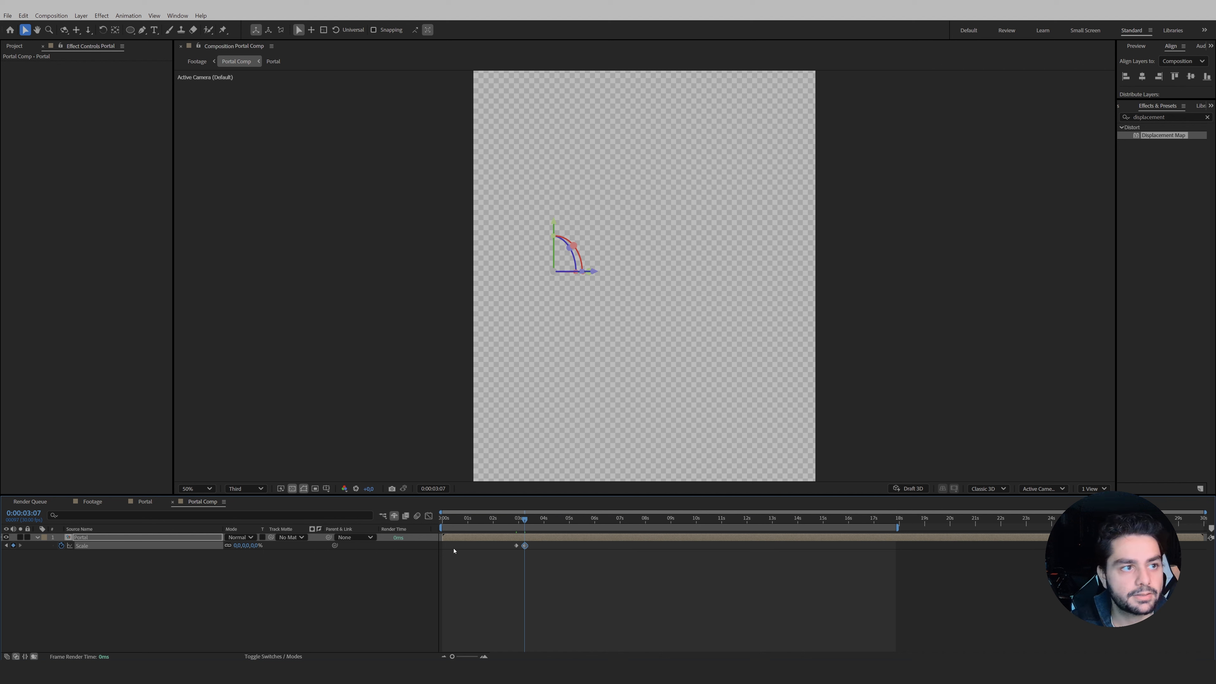
# Apply Easy Ease to the Portal layer's first scale keyframe.
pyautogui.rightClick(515, 546)
pyautogui.moveTo(536, 540)
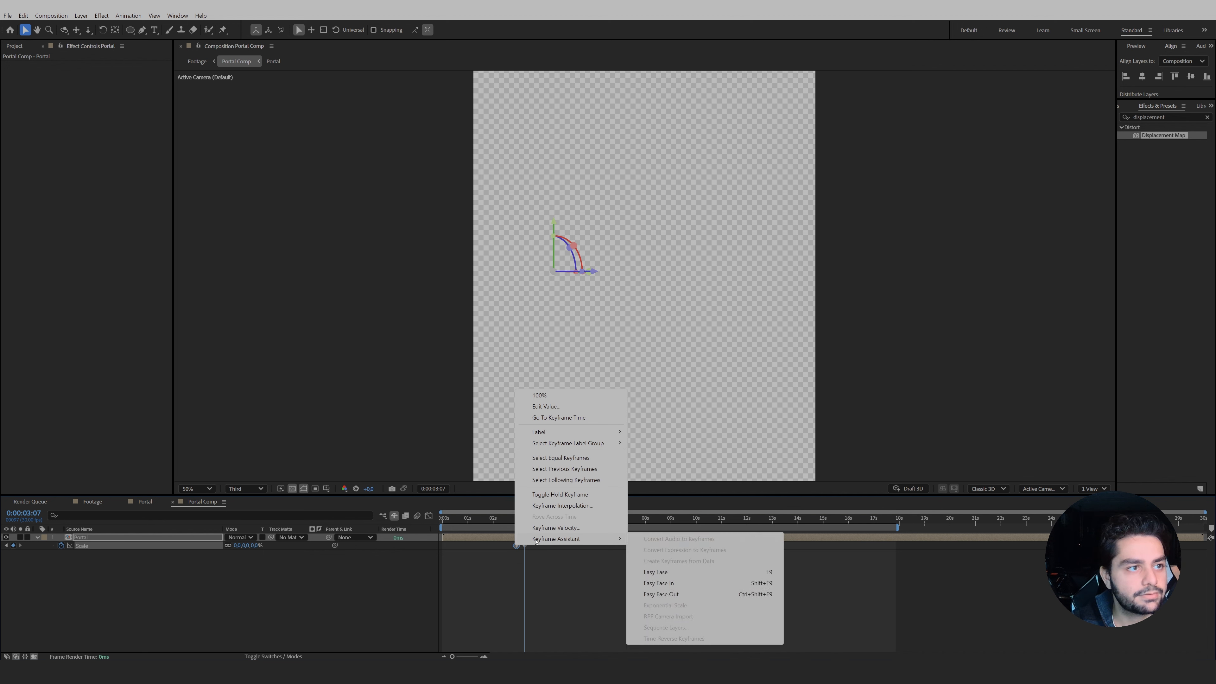
pyautogui.click(661, 571)
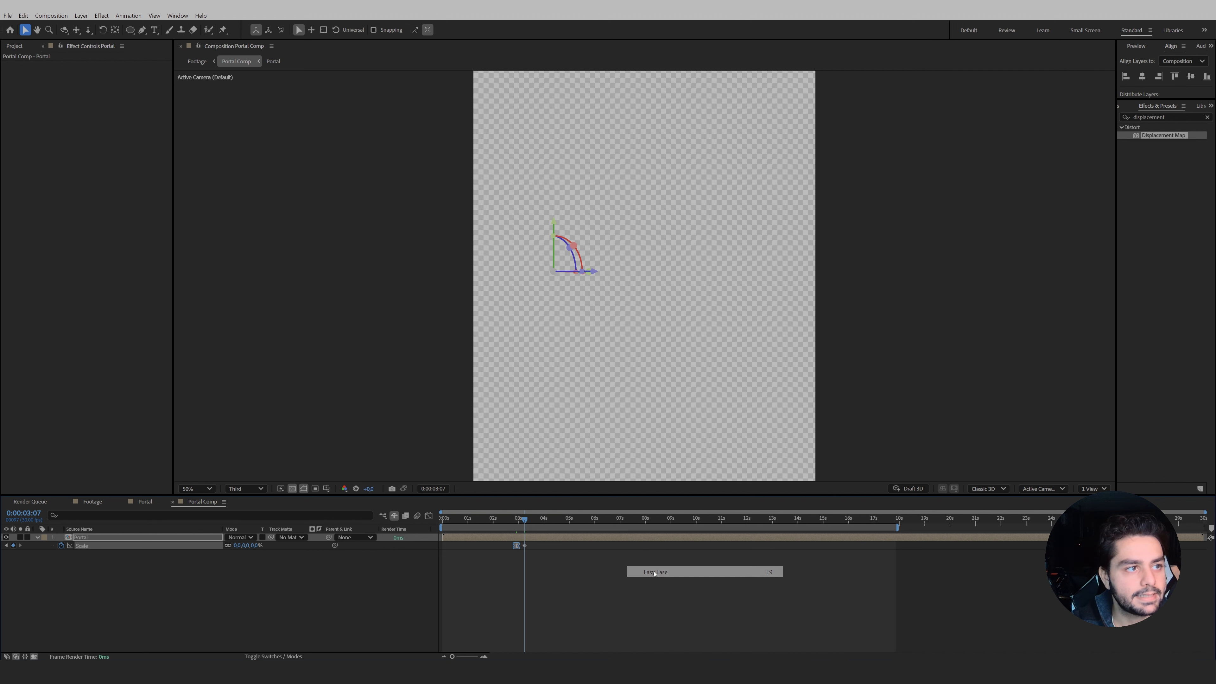
# Reshape the scale speed graph by lengthening the first keyframe's ease, so the portal closes slowly at first and fast at the end.
pyautogui.click(429, 516)
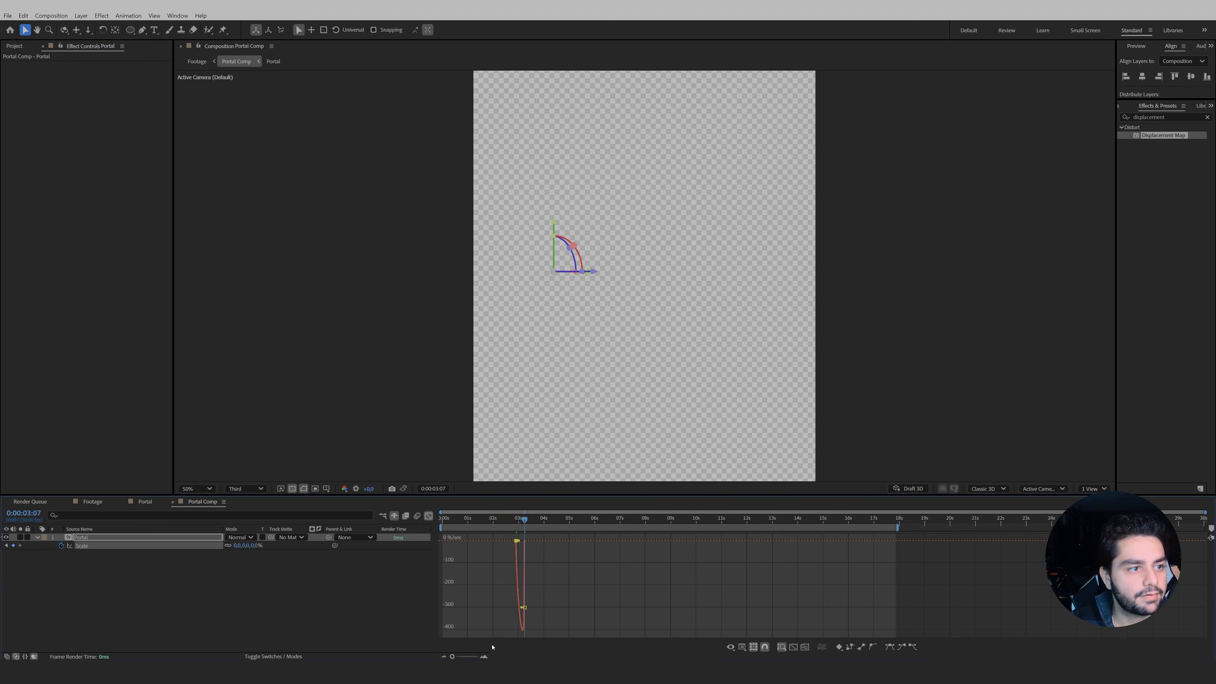
pyautogui.click(484, 656)
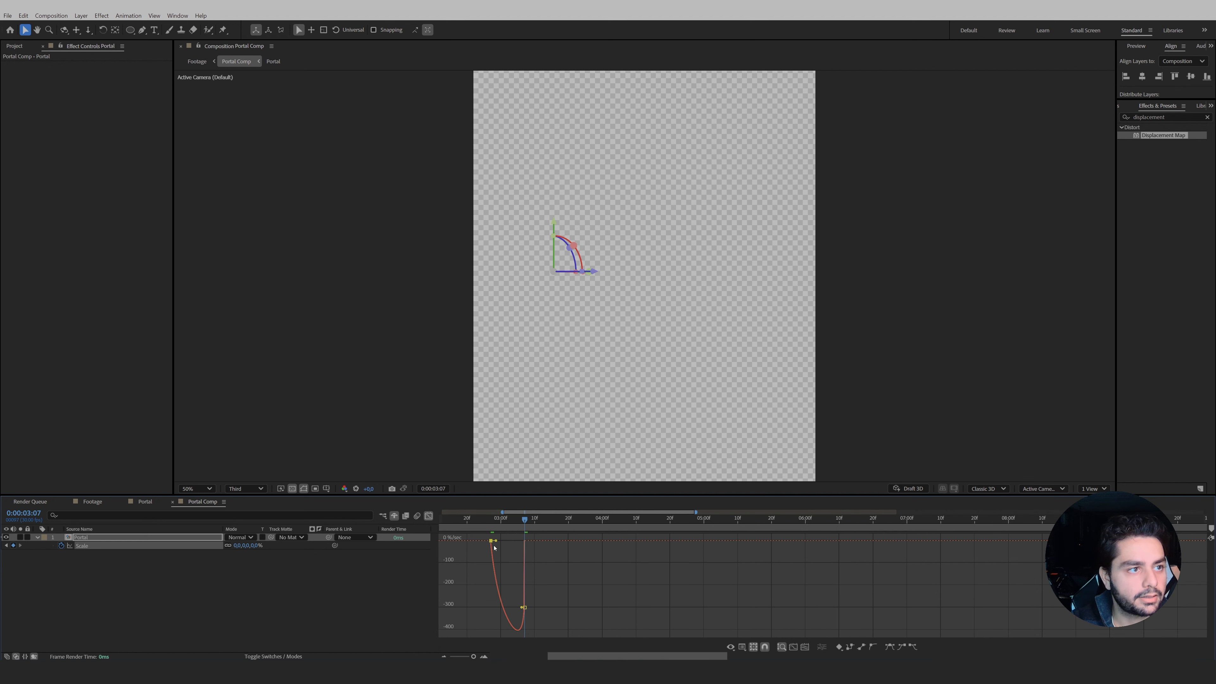
pyautogui.moveTo(496, 541); pyautogui.dragTo(511, 544)
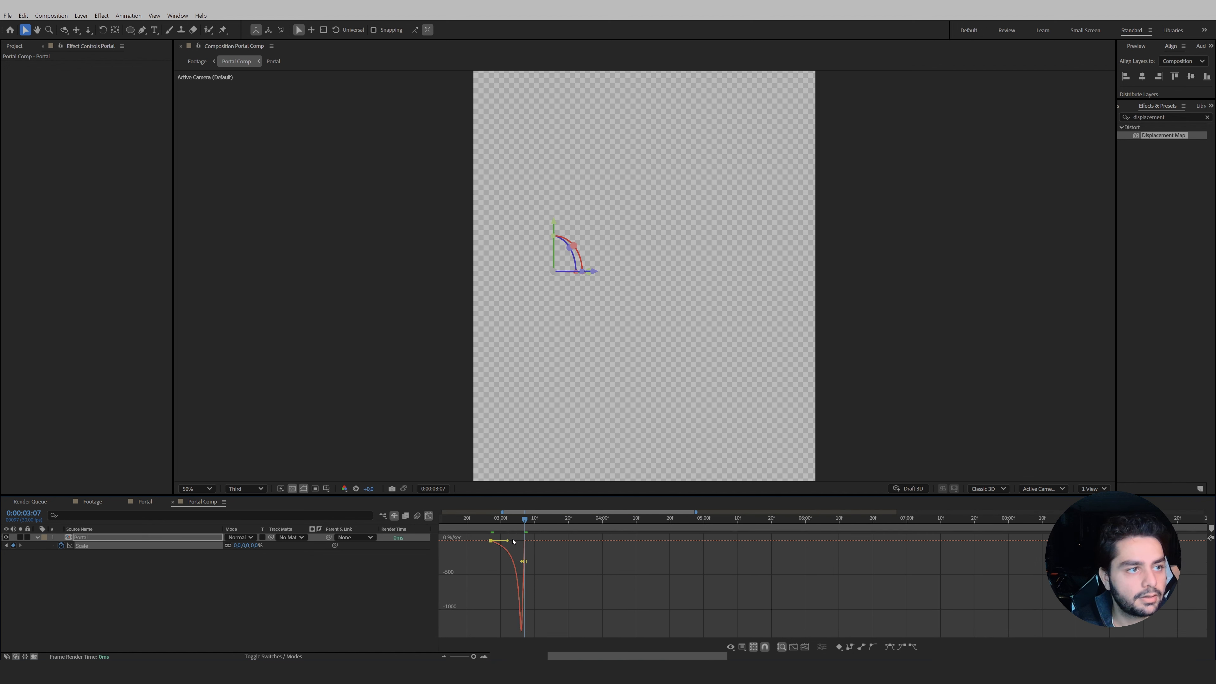
pyautogui.click(741, 647)
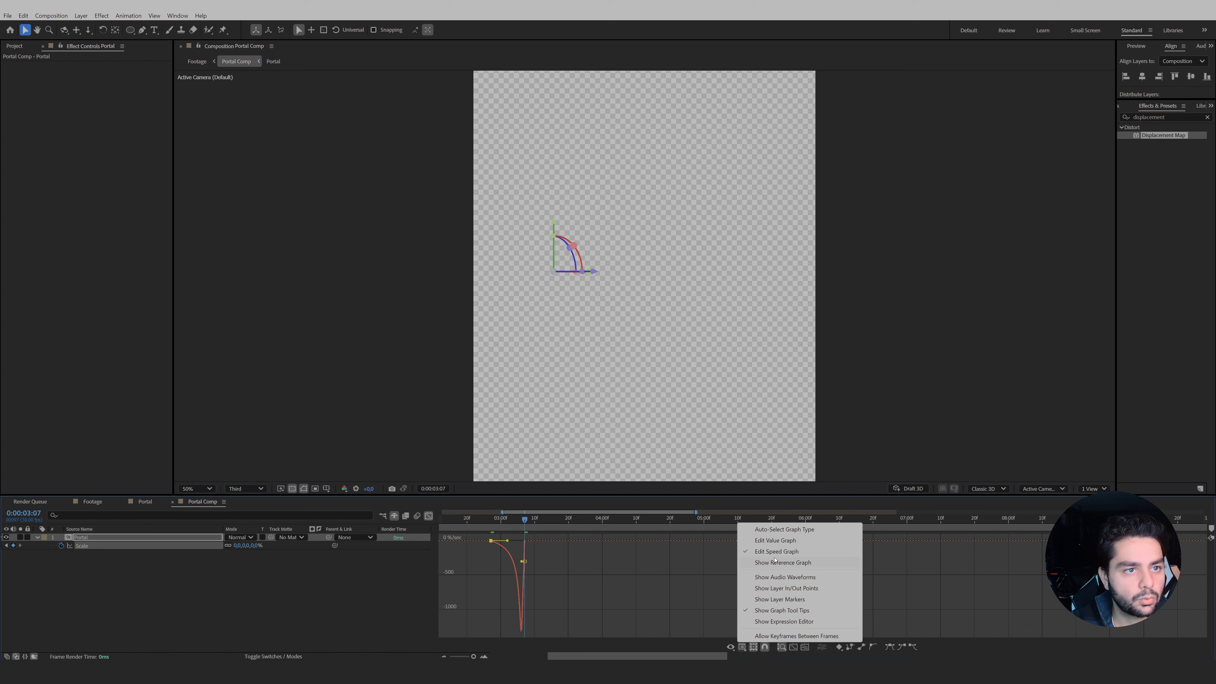
pyautogui.click(623, 598)
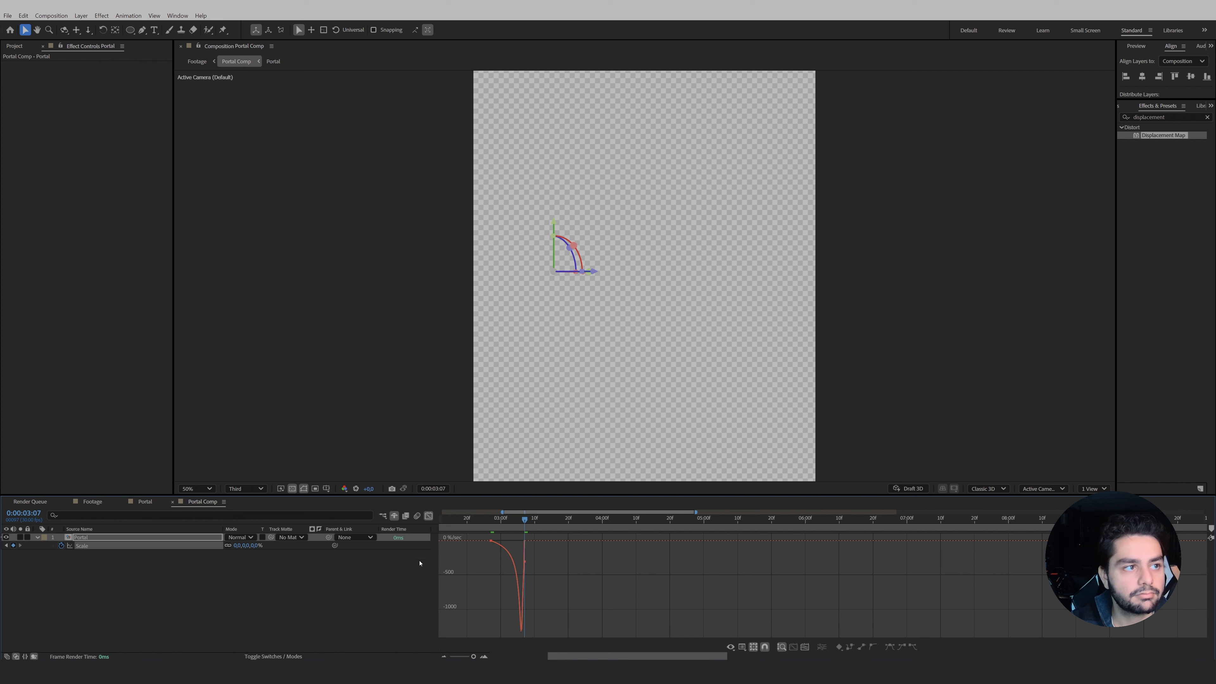
pyautogui.click(430, 516)
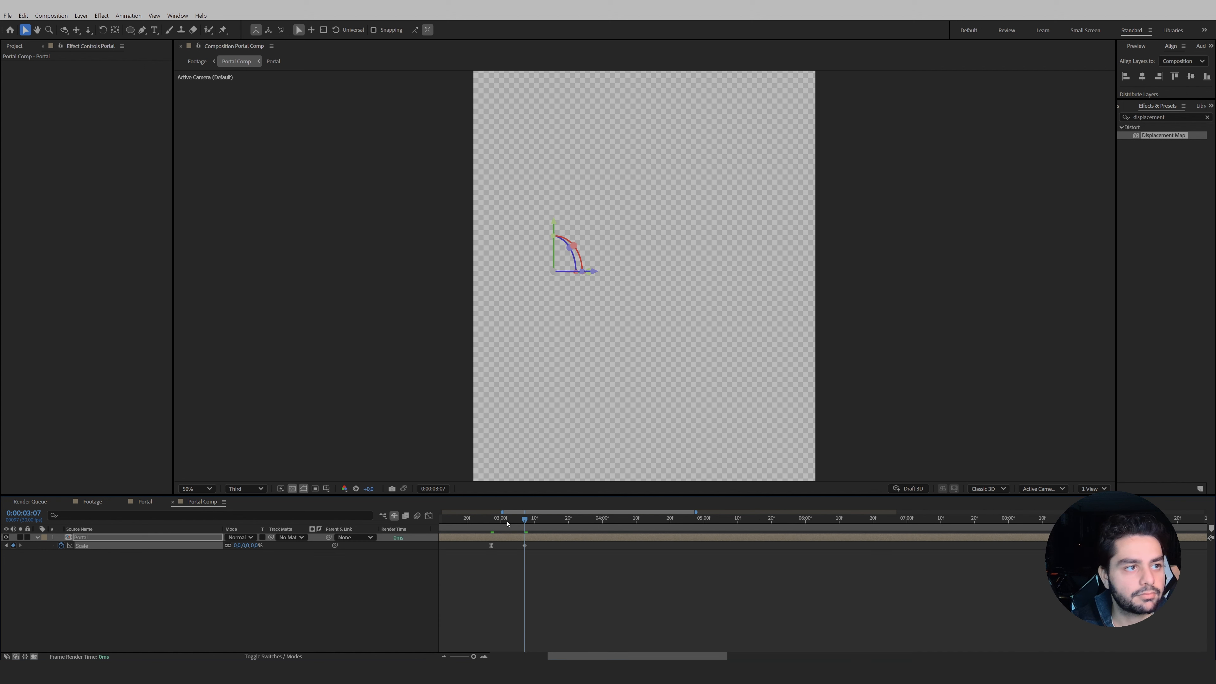
# Return to the Footage composition and preview the shot after the portal closes, up to 2;44;39;17.
pyautogui.click(196, 61)
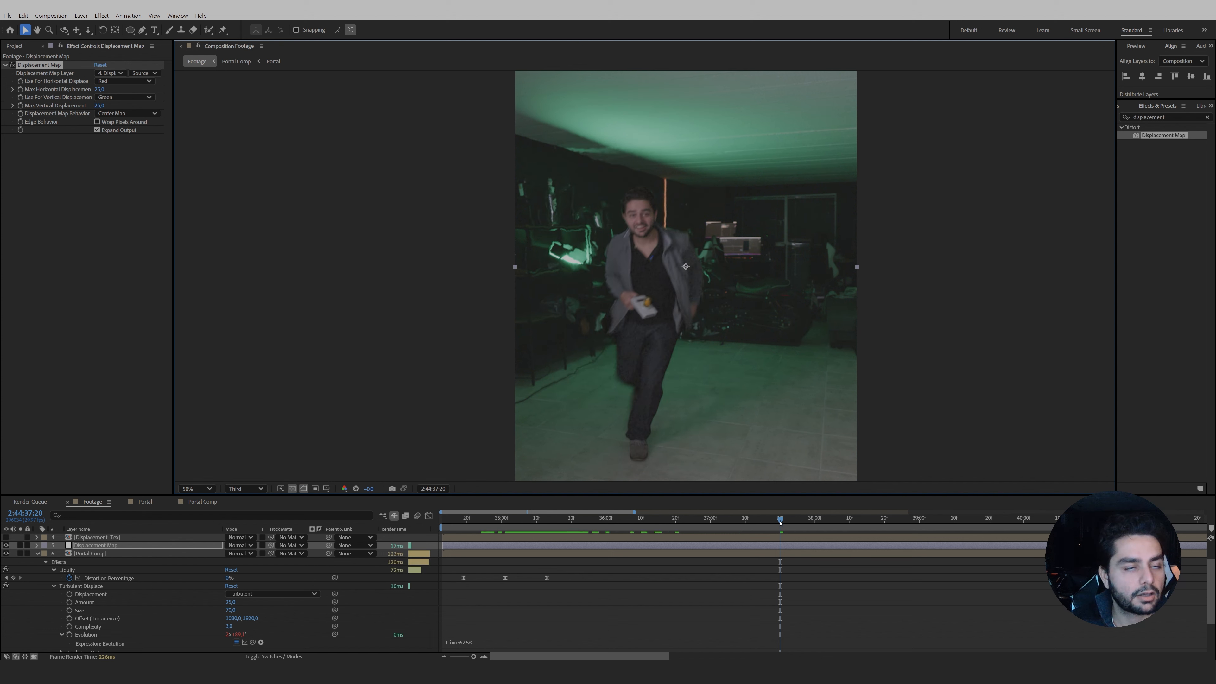
pyautogui.press('space')
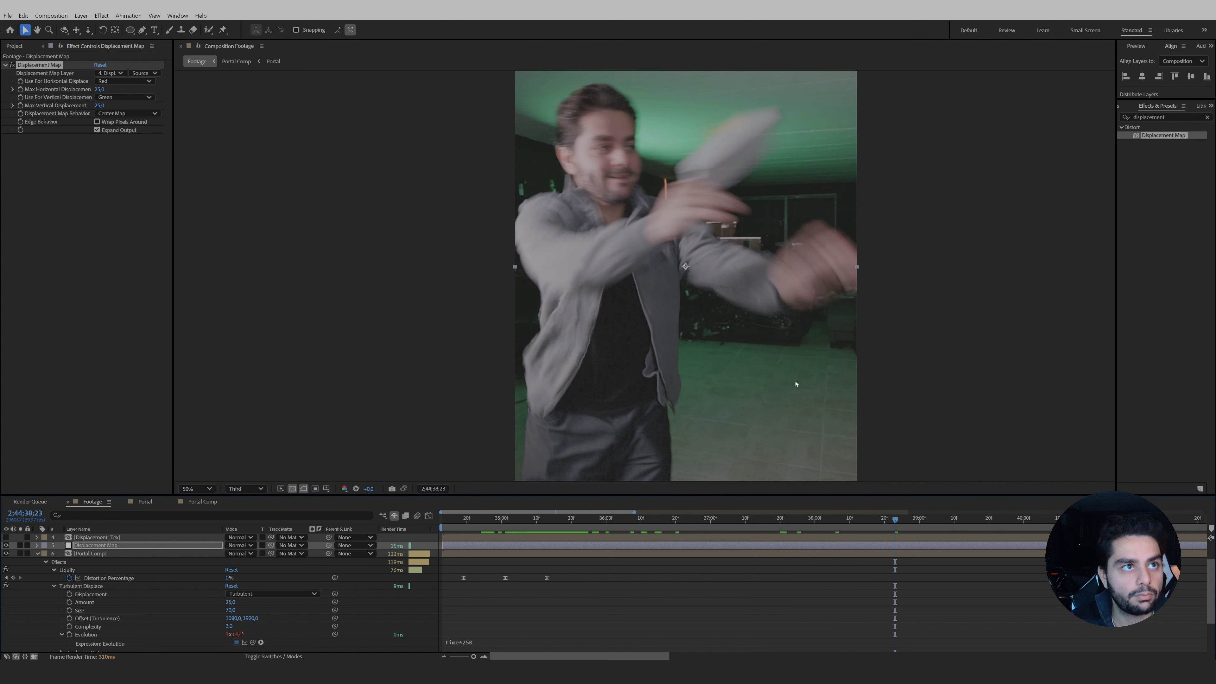
pyautogui.scroll(-2, 789, 401)
pyautogui.moveTo(896, 521); pyautogui.dragTo(979, 522)
# Collapse the expanded properties of the Portal Comp layer in the Footage timeline.
pyautogui.click(91, 554)
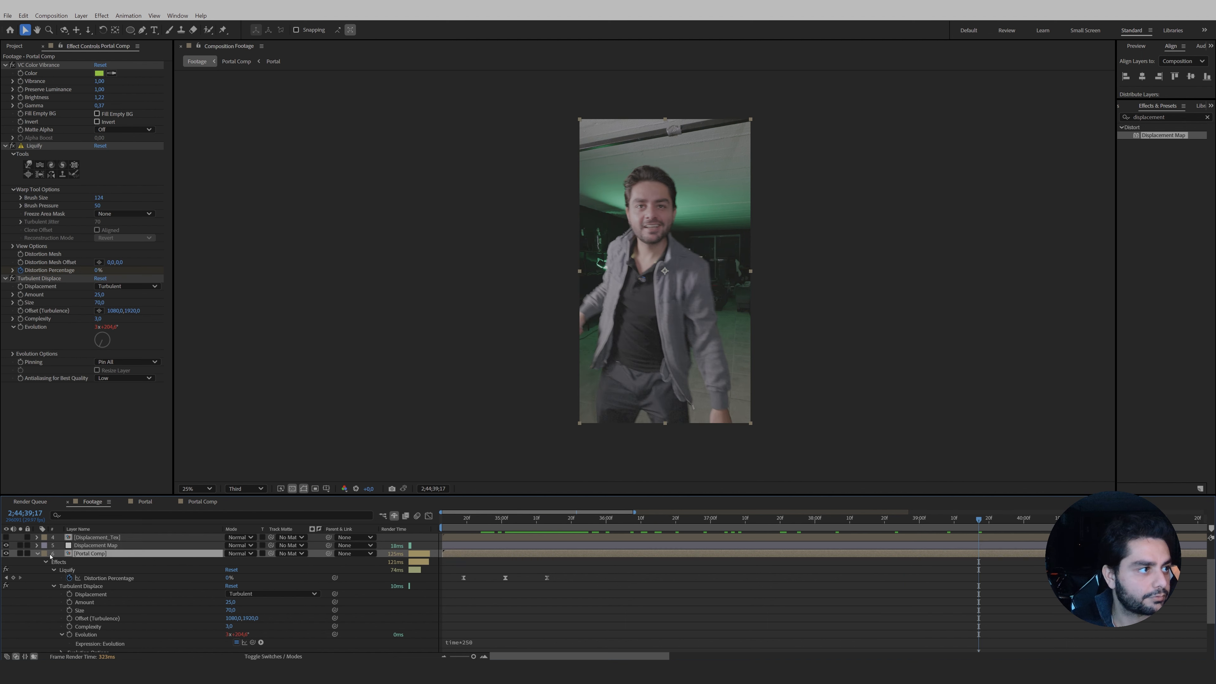
pyautogui.hotkey('ctrl', 'a')
pyautogui.click(37, 554)
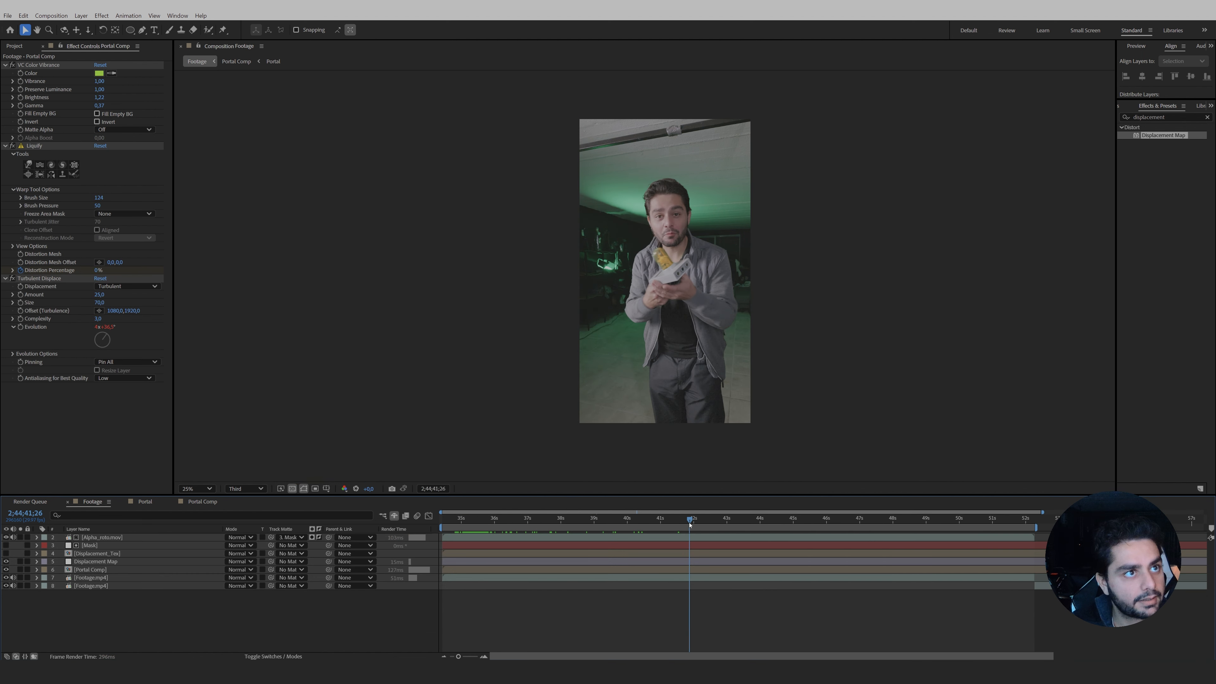
# At 2;44;44;10, where the portal gun is aimed, create a new comp-size solid named Flare.
pyautogui.moveTo(689, 522); pyautogui.dragTo(772, 524)
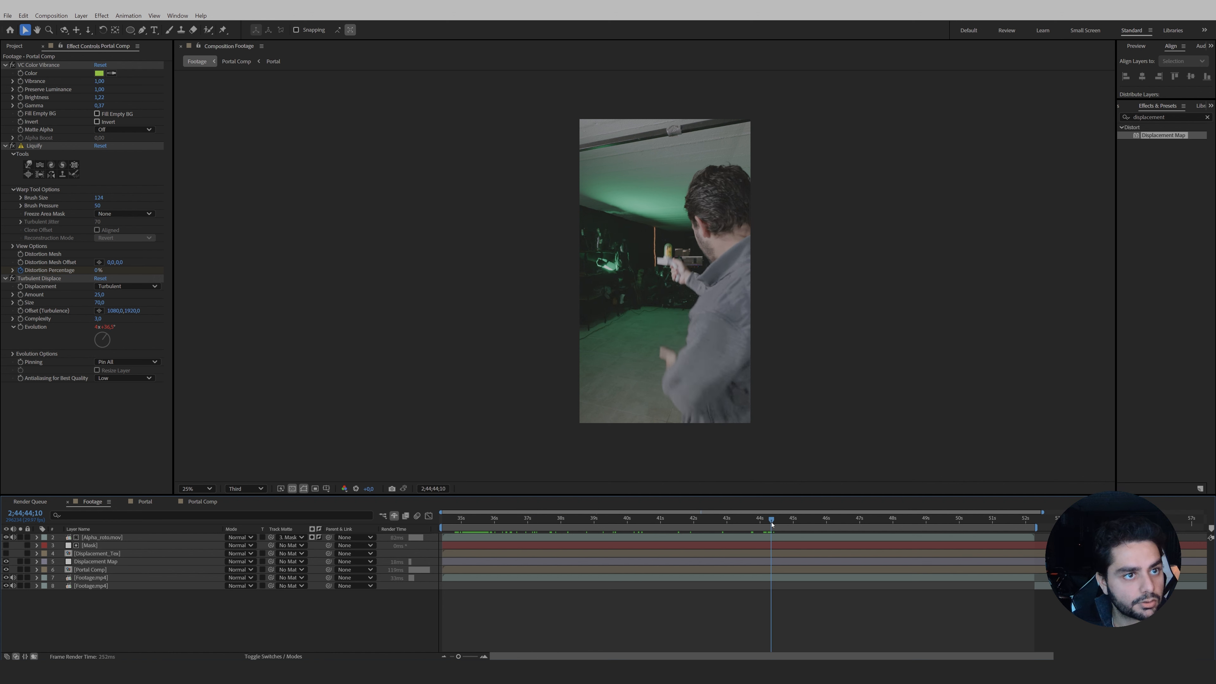
pyautogui.rightClick(178, 604)
pyautogui.moveTo(212, 486)
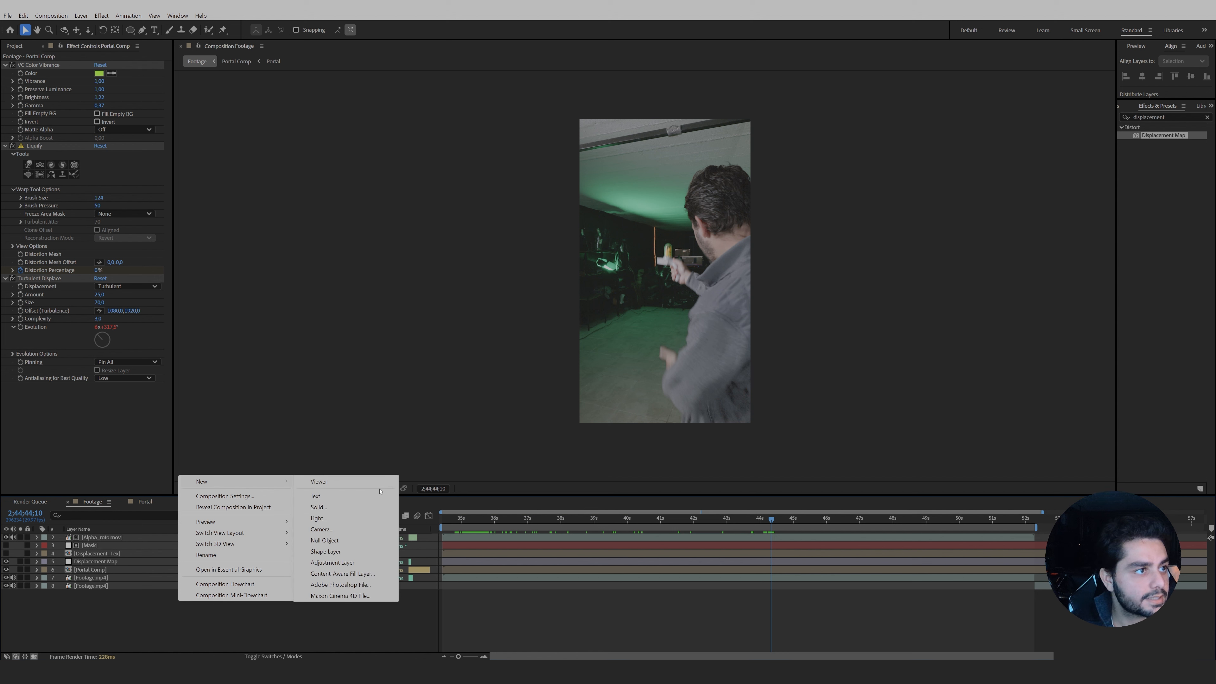
pyautogui.click(355, 509)
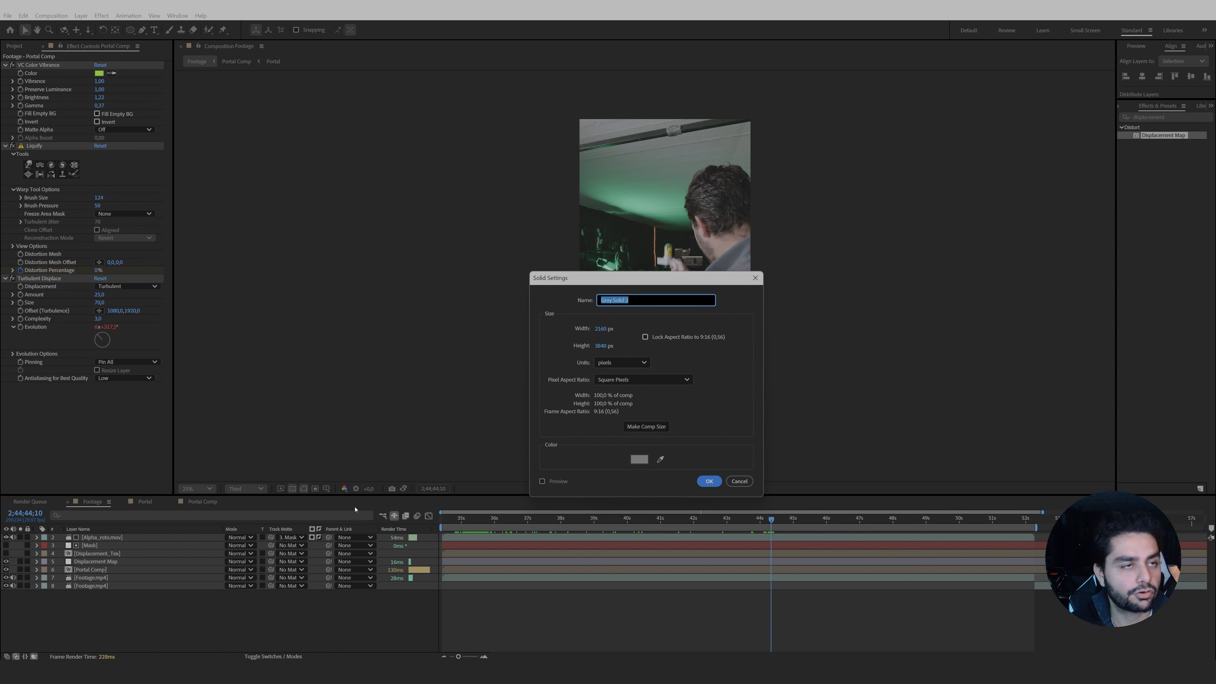
pyautogui.write('Flare')
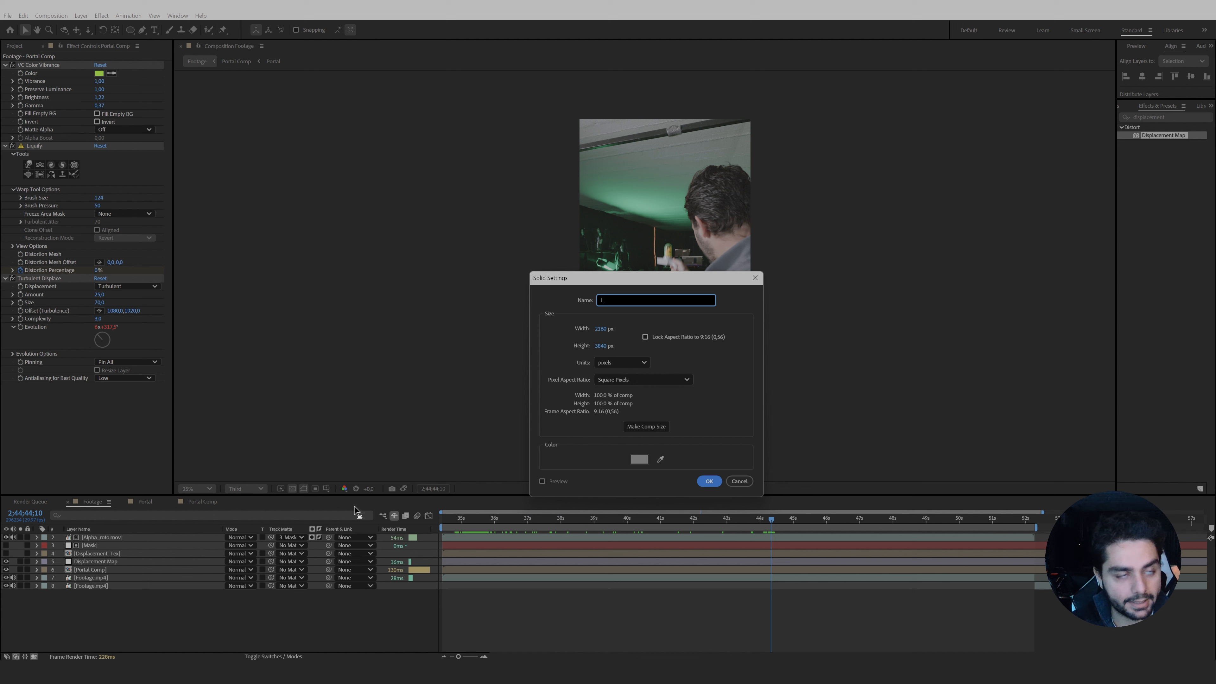
pyautogui.press('Return')
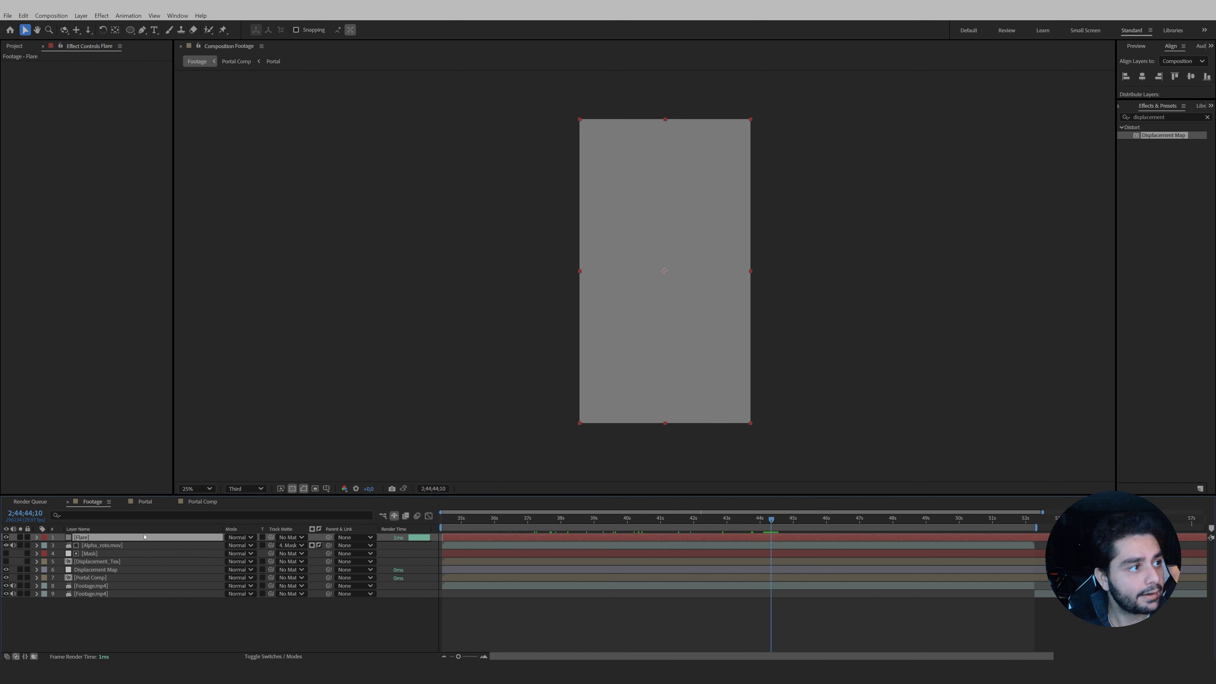
pyautogui.press('q')
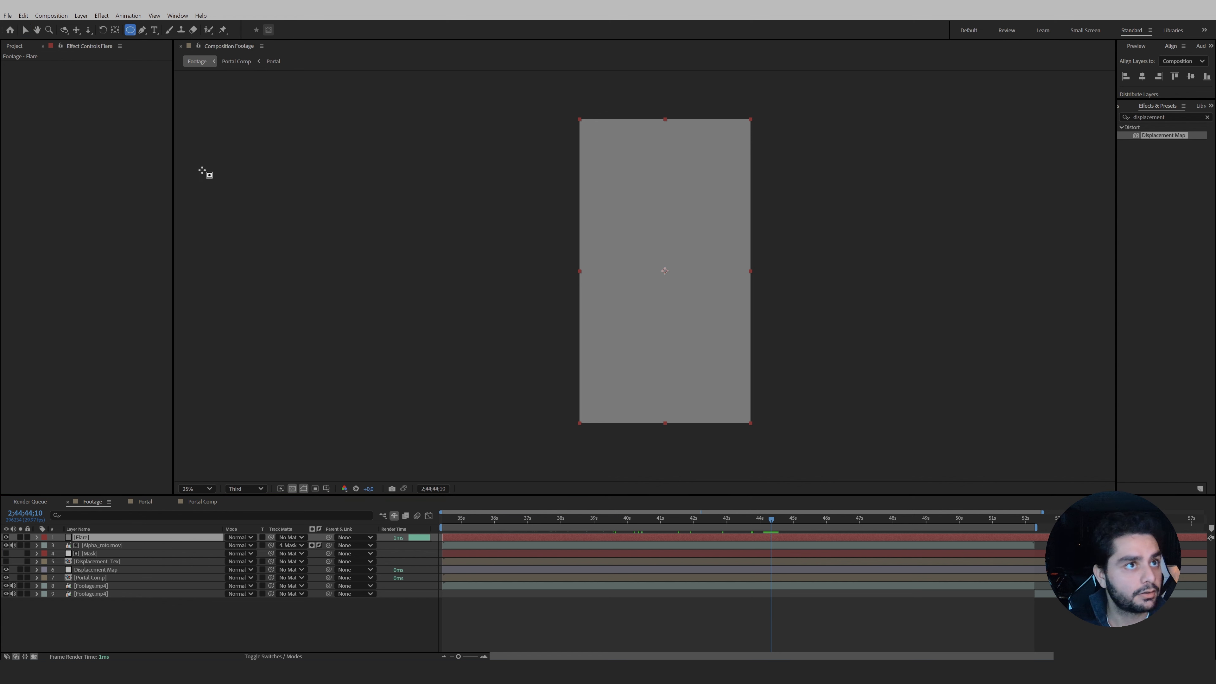
pyautogui.moveTo(657, 241)
pyautogui.mouseDown()
pyautogui.moveTo(685, 283)
pyautogui.moveTo(684, 267)
pyautogui.mouseUp()
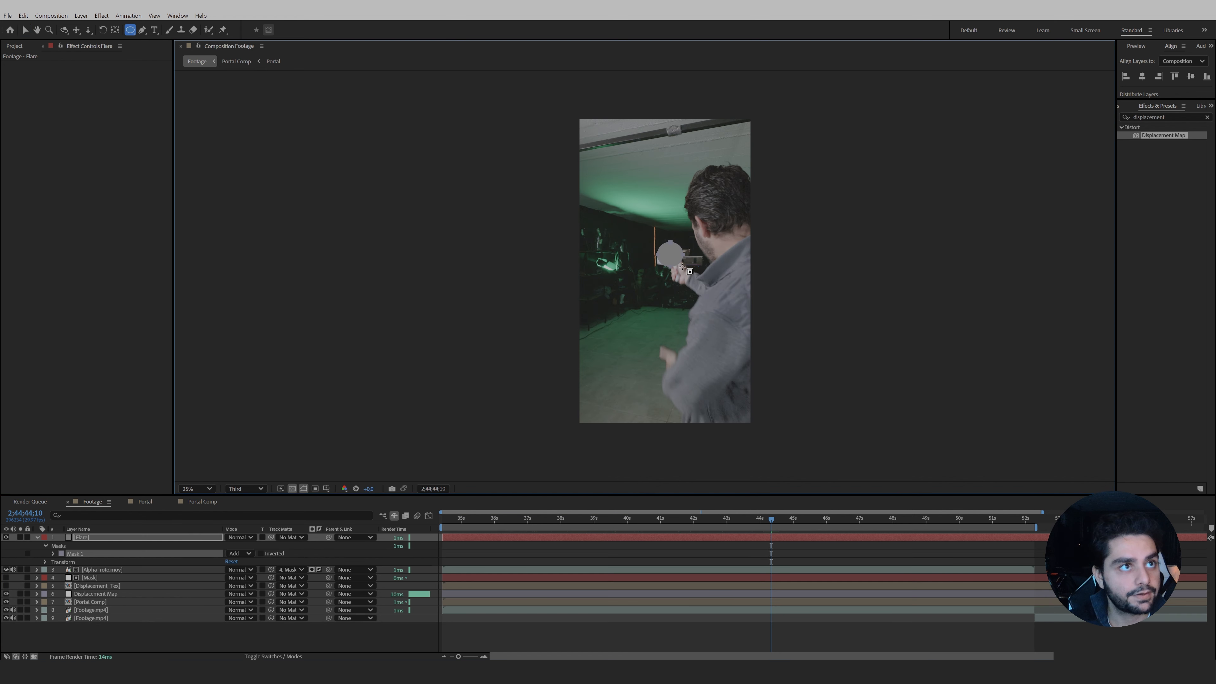
pyautogui.press('Delete')
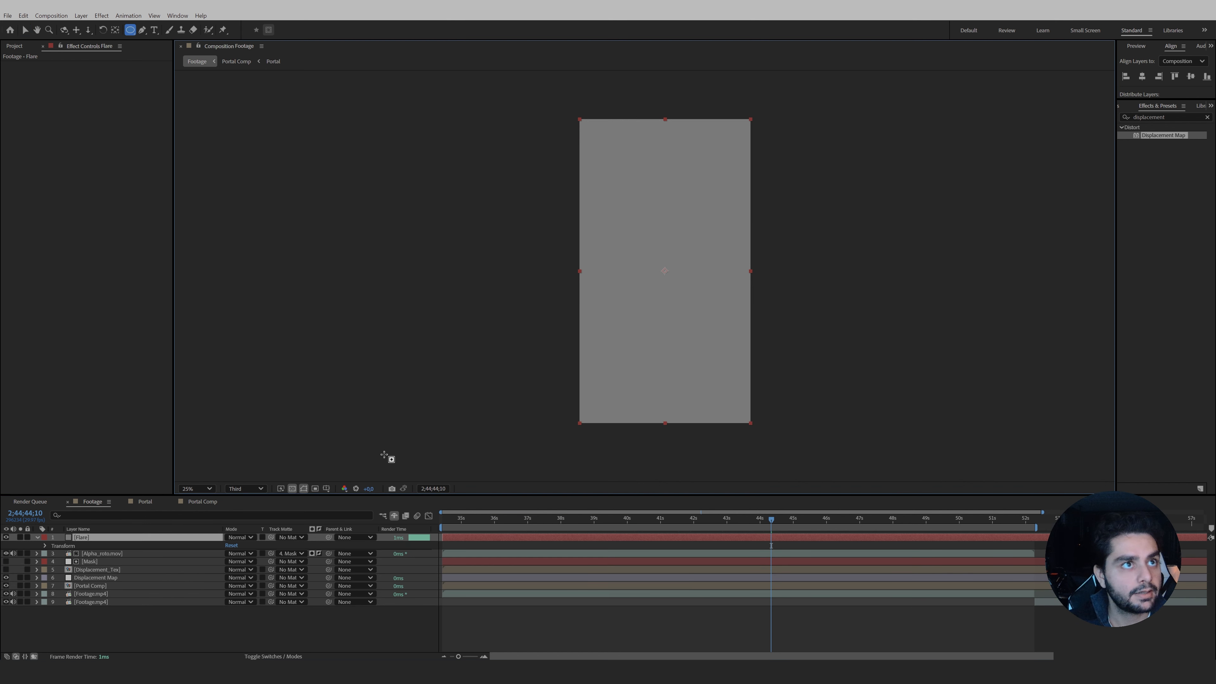
# Find the Optical Flares effect and apply it to the Flare layer.
pyautogui.moveTo(1172, 117); pyautogui.dragTo(969, 116)
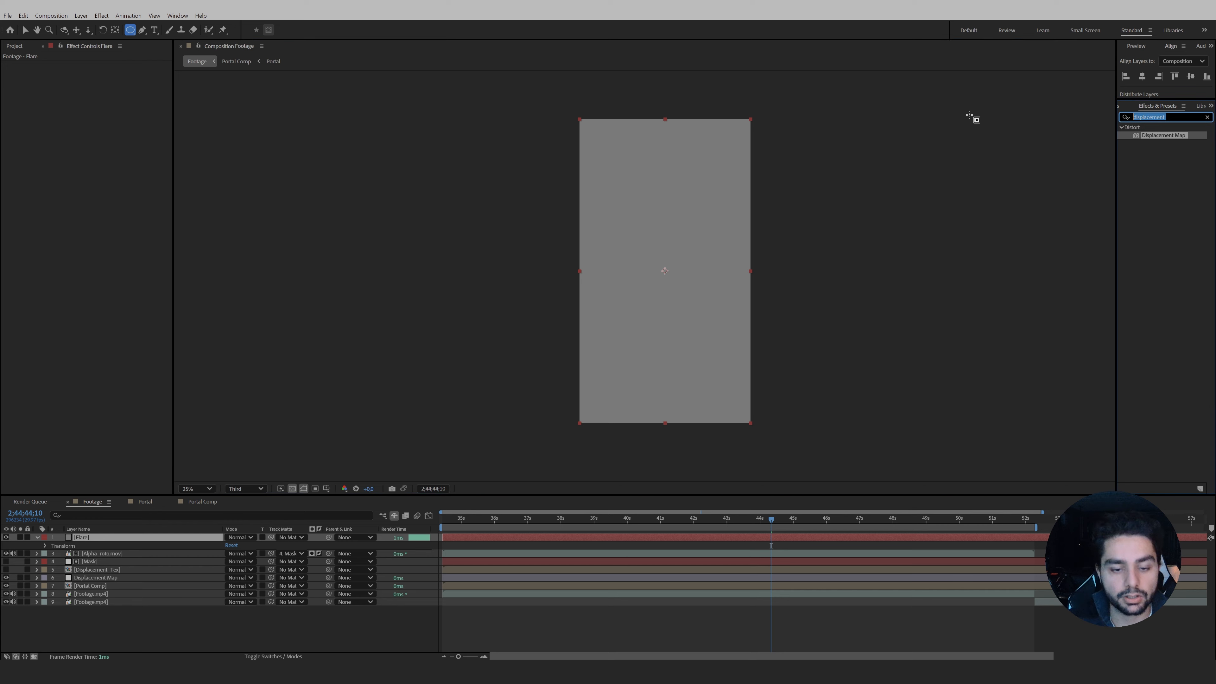
pyautogui.write('optical')
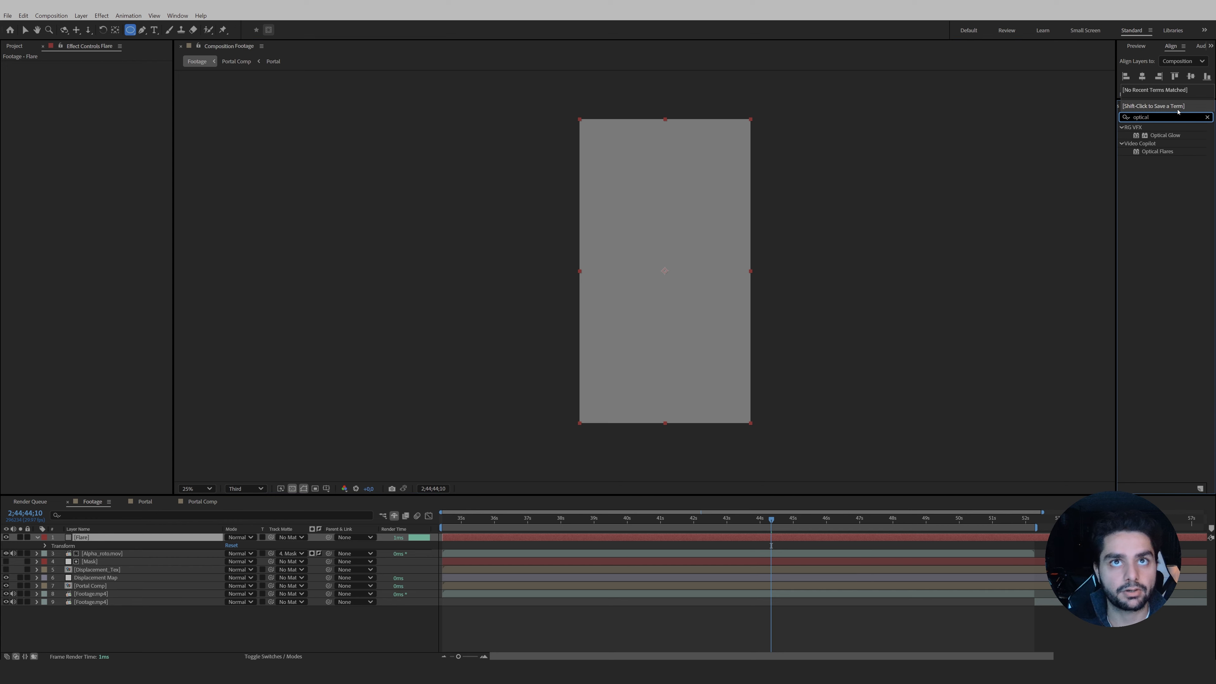
pyautogui.moveTo(1163, 152); pyautogui.dragTo(640, 569)
pyautogui.moveTo(641, 569); pyautogui.dragTo(623, 537)
# In the flare options, load the Tactical Light preset with a green global color and hide unwanted Multi-Iris and Glow elements.
pyautogui.click(722, 408)
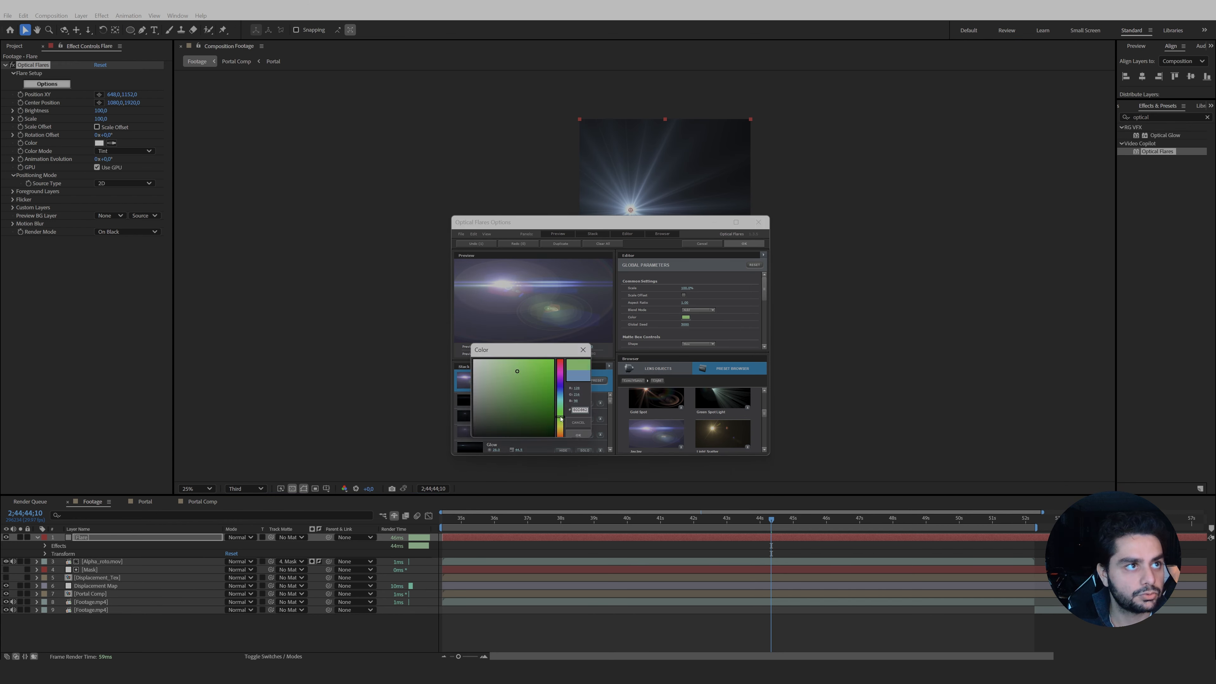
pyautogui.click(656, 427)
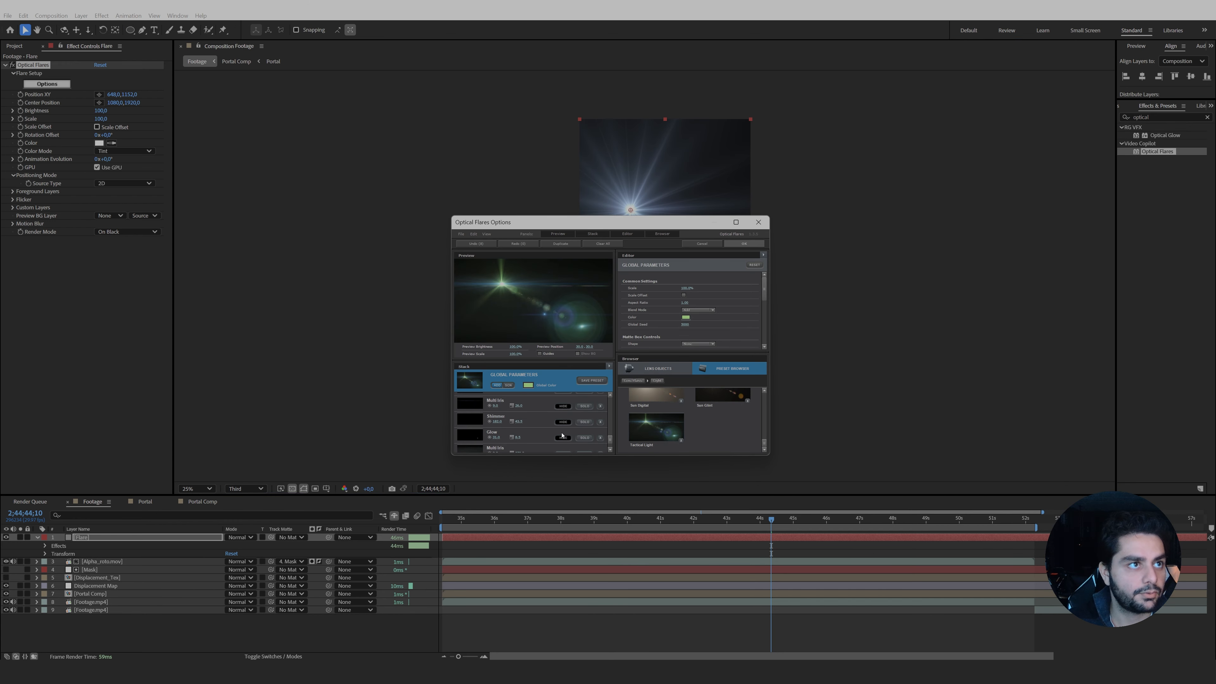
pyautogui.click(563, 435)
pyautogui.scroll(-3, 562, 435)
pyautogui.click(563, 436)
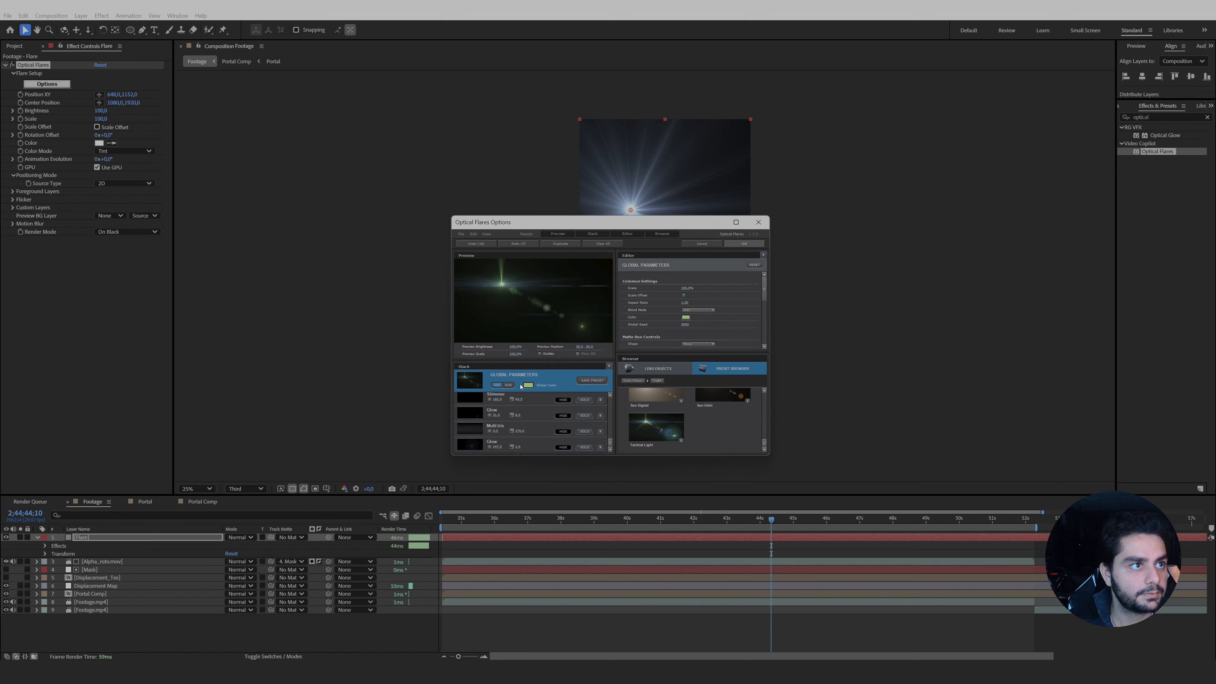
pyautogui.click(564, 451)
pyautogui.click(563, 402)
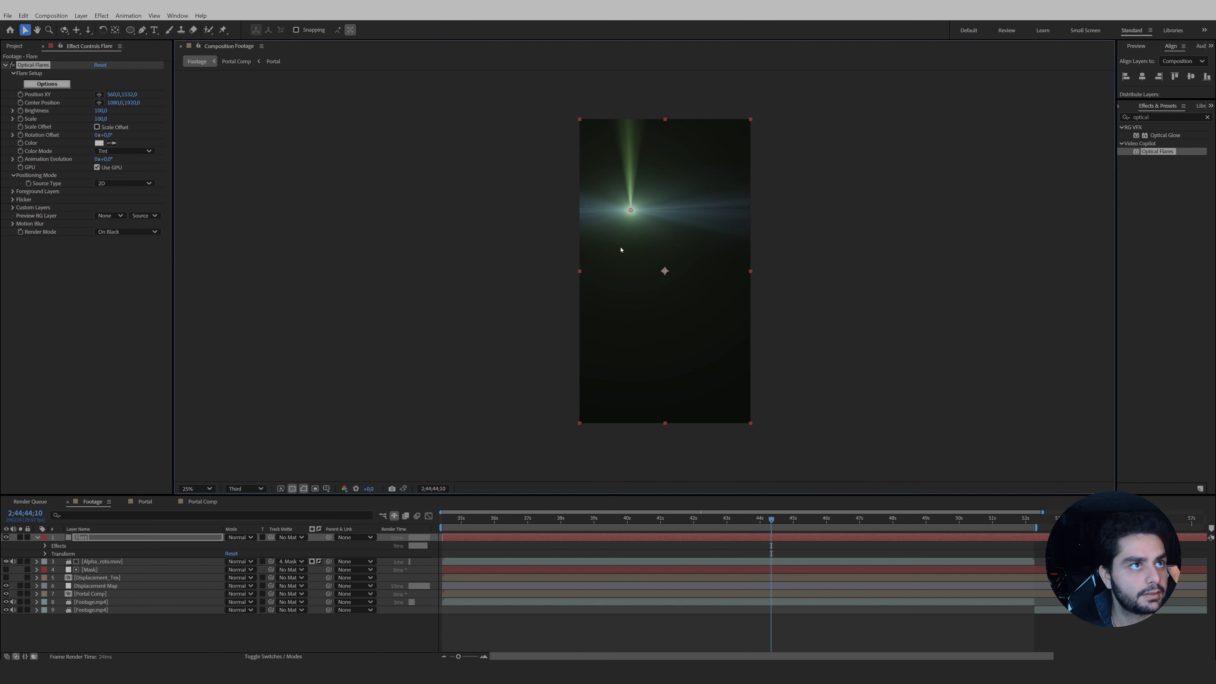
# Set the Flare layer's blending mode to Screen and place the flare at the portal gun's muzzle, about 976, 1796.
pyautogui.moveTo(631, 210); pyautogui.dragTo(657, 275)
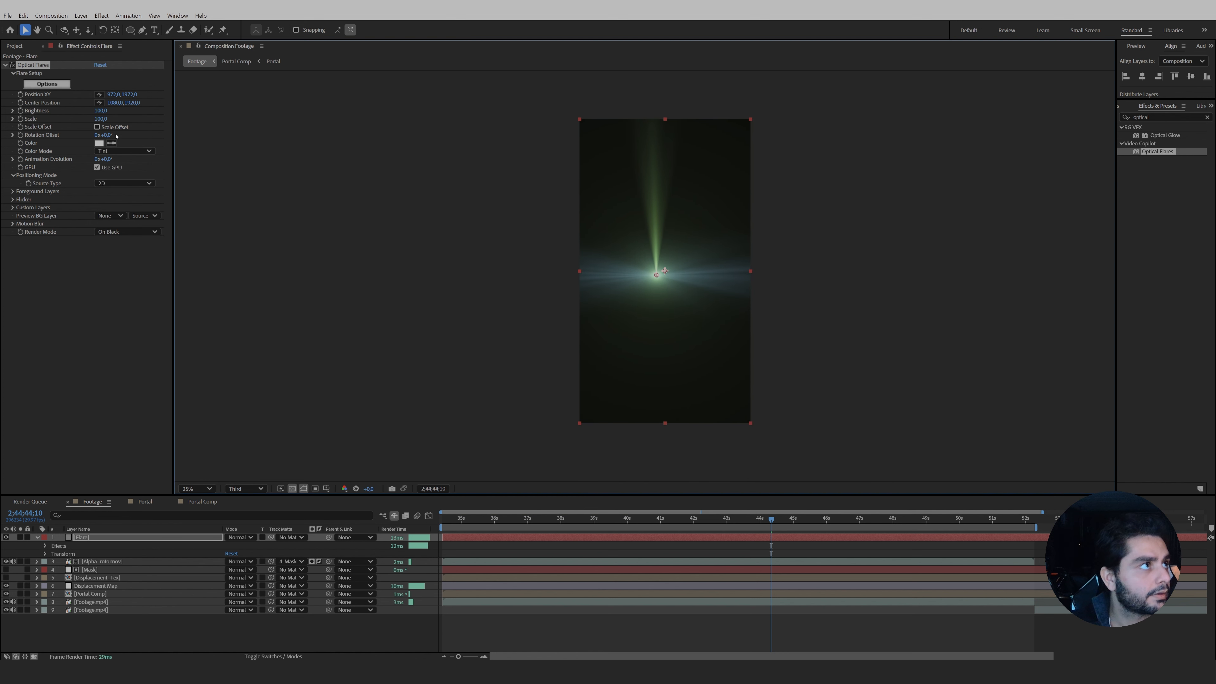
pyautogui.click(240, 537)
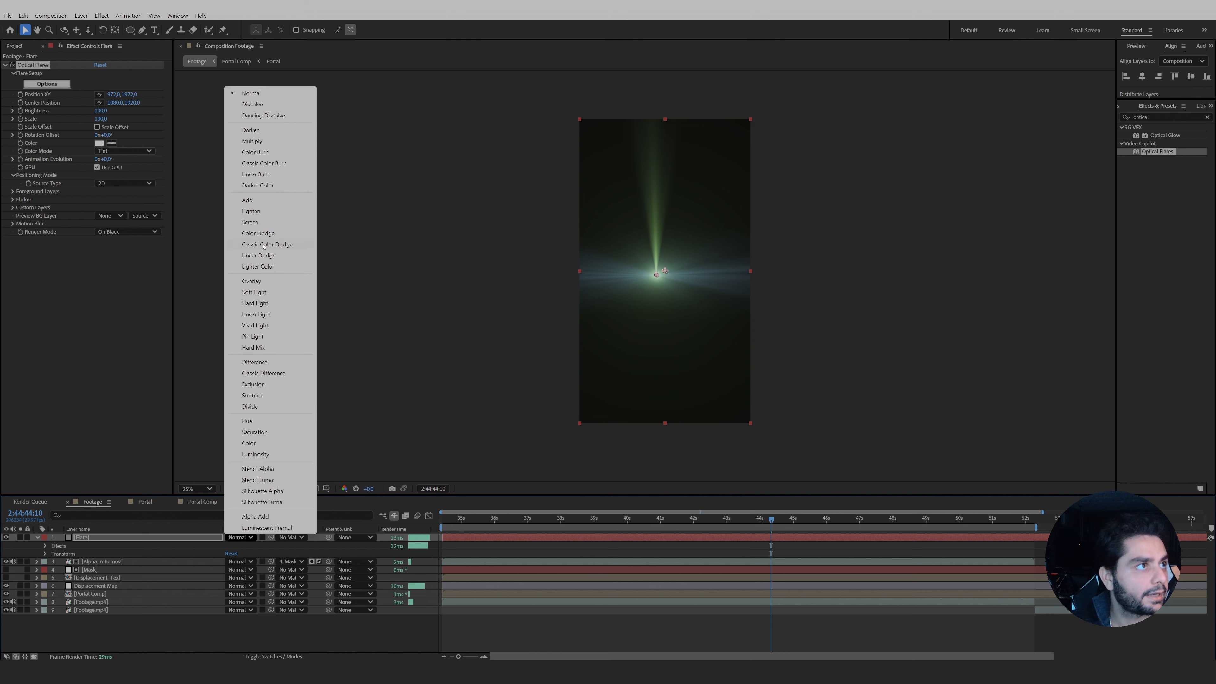
pyautogui.click(250, 223)
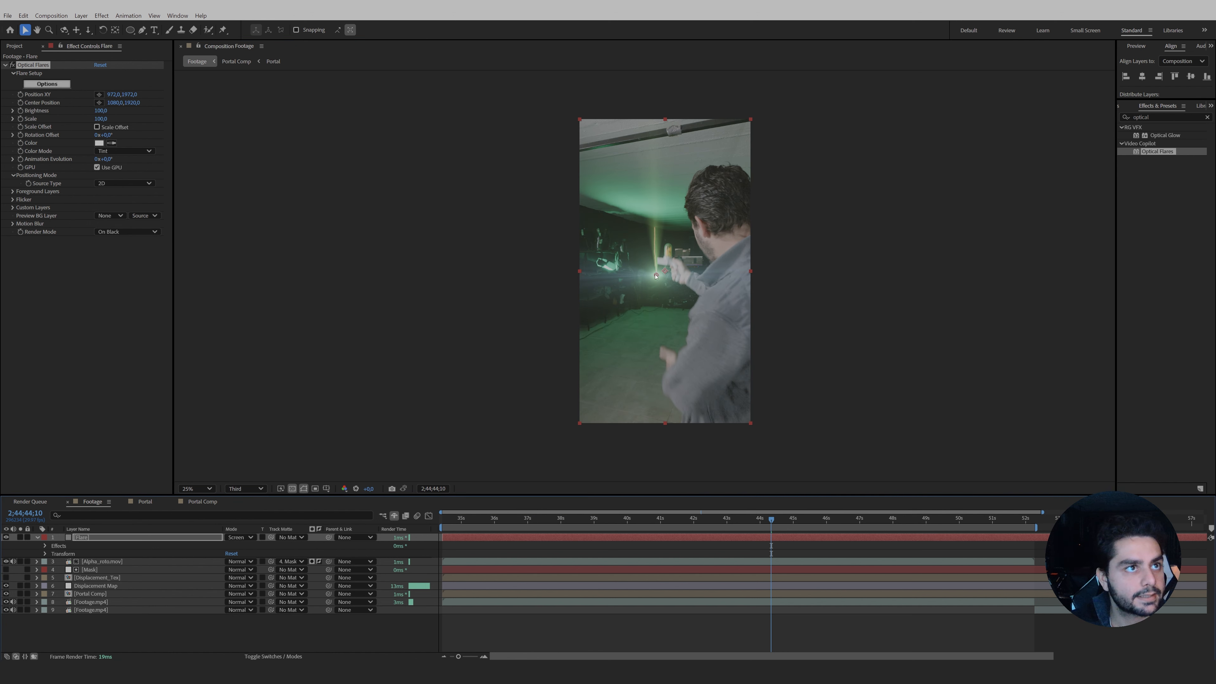
pyautogui.moveTo(655, 276); pyautogui.dragTo(651, 263)
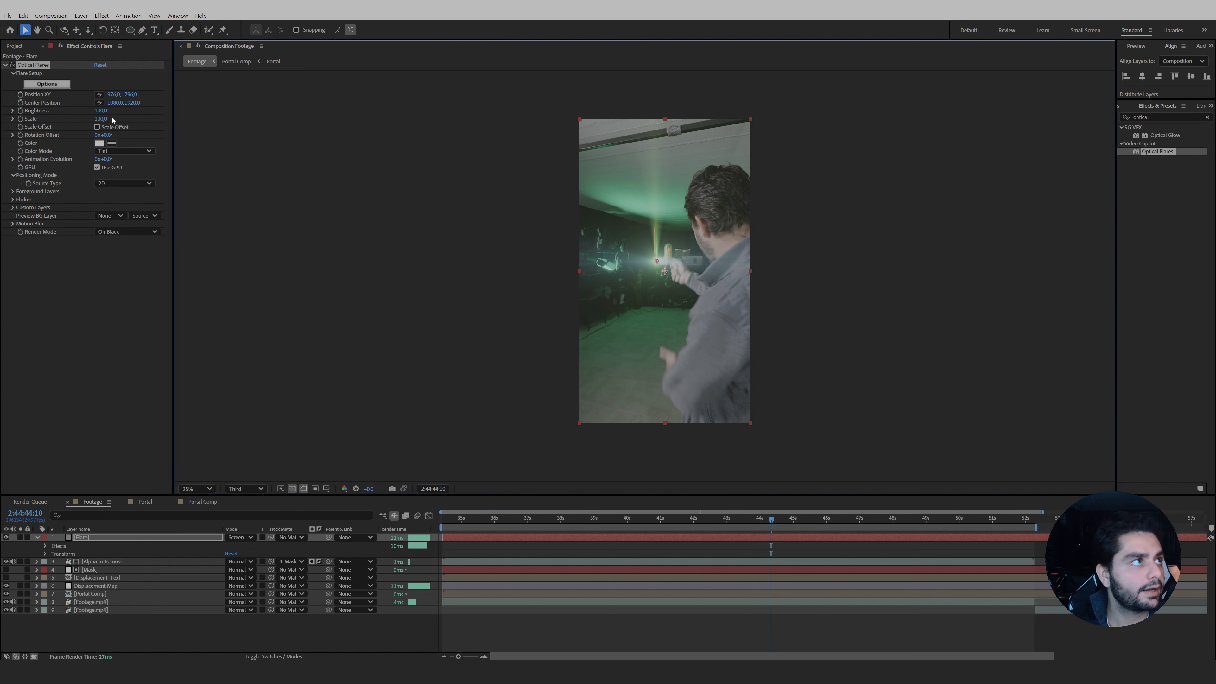
# Set the flare's Scale to 300 and enable keyframing for it at 2;44;44;10.
pyautogui.click(101, 119)
pyautogui.write('200')
pyautogui.press('Return')
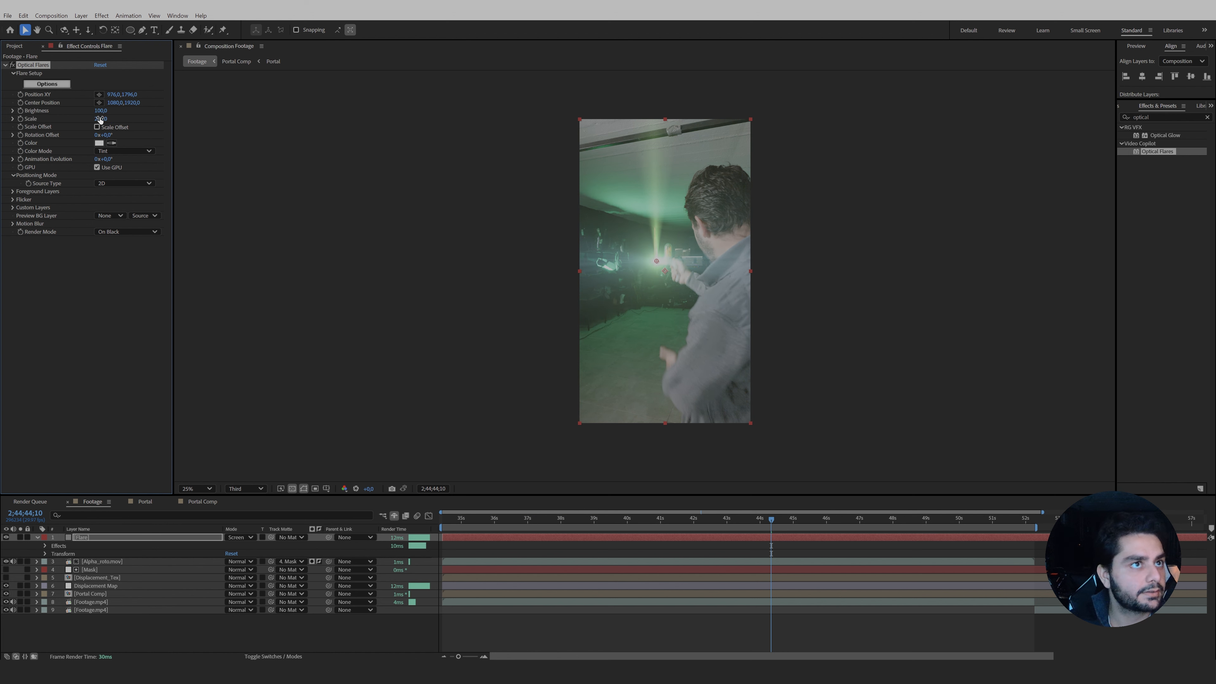
pyautogui.click(100, 119)
pyautogui.write('300')
pyautogui.press('Return')
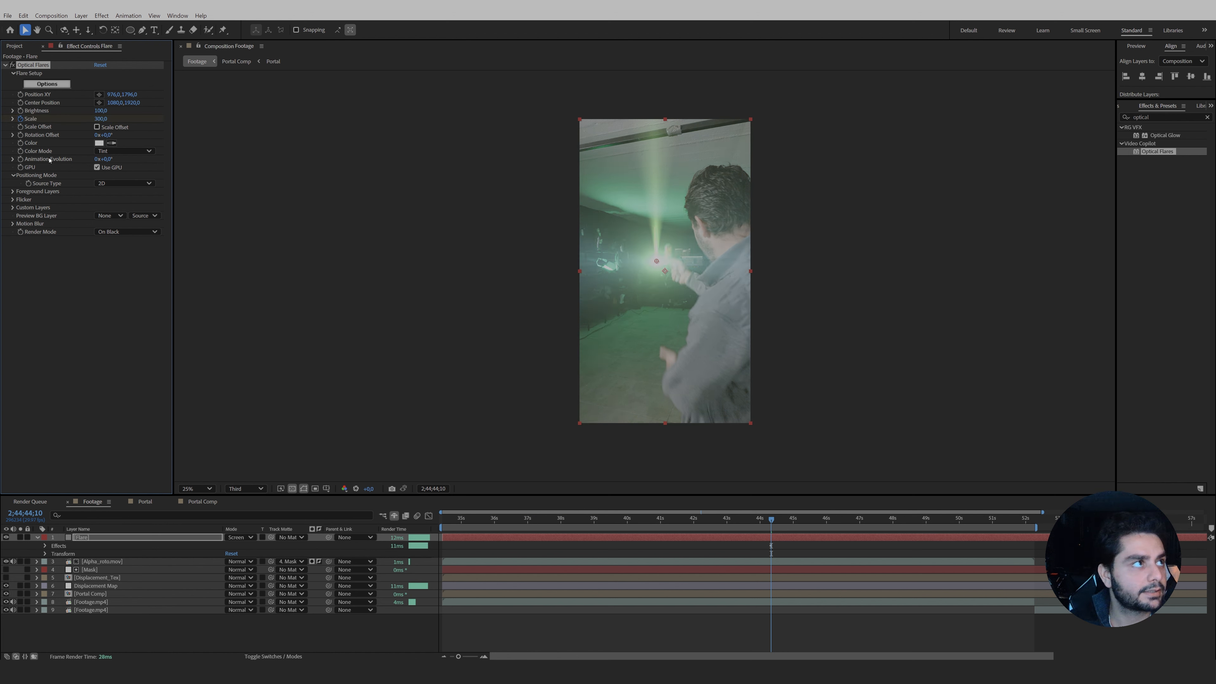
# Keyframe the flare's Scale at 0 one frame earlier, at 2;44;44;09.
pyautogui.press('pageup')
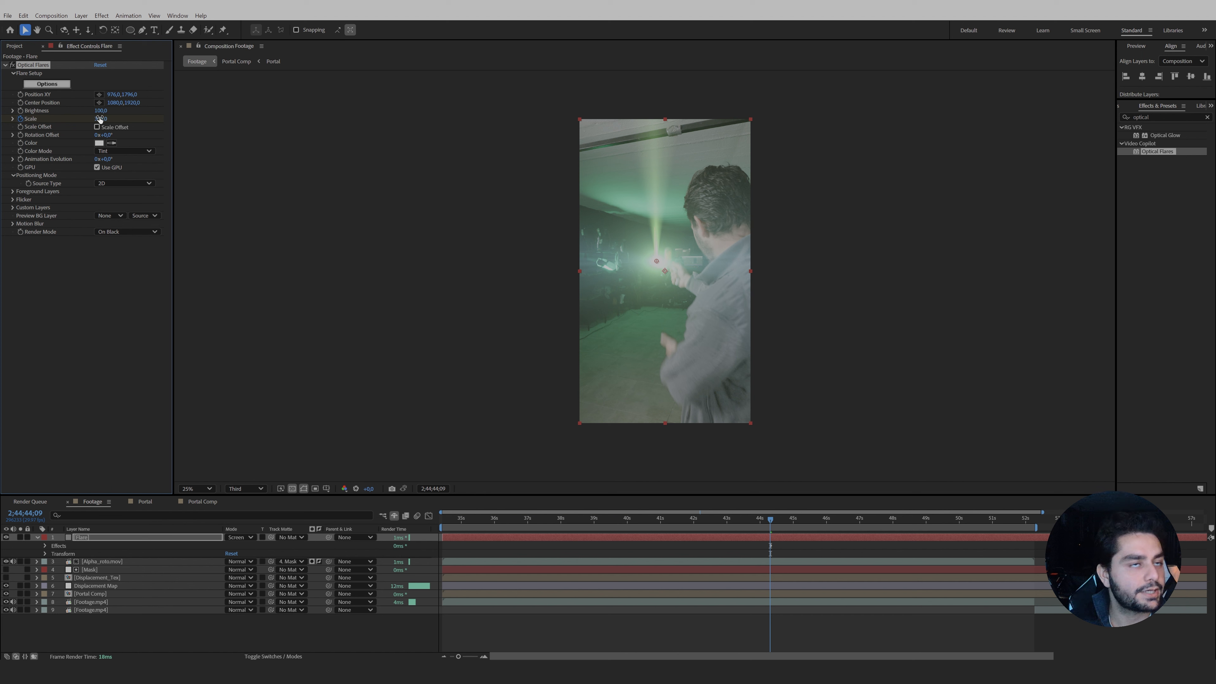
pyautogui.click(100, 119)
pyautogui.write('0')
pyautogui.press('Return')
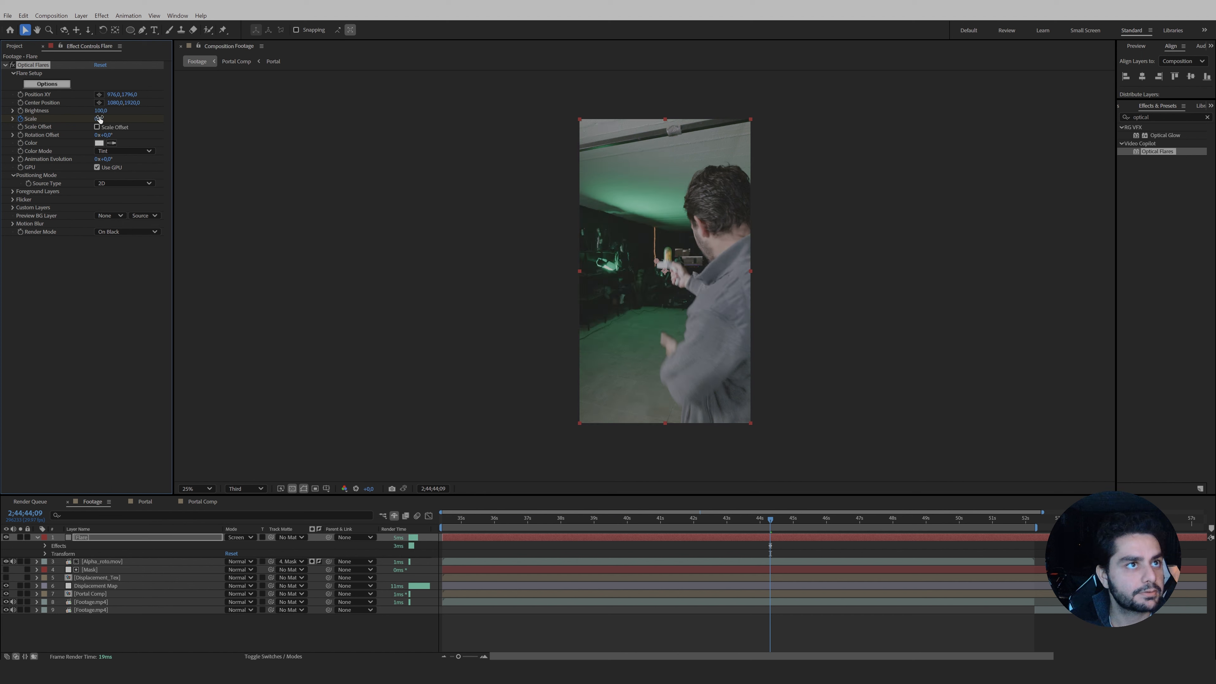
# Return to 2;44;44;10 and set the first Position XY keyframe for the flare.
pyautogui.press('pagedown')
pyautogui.press('pagedown')
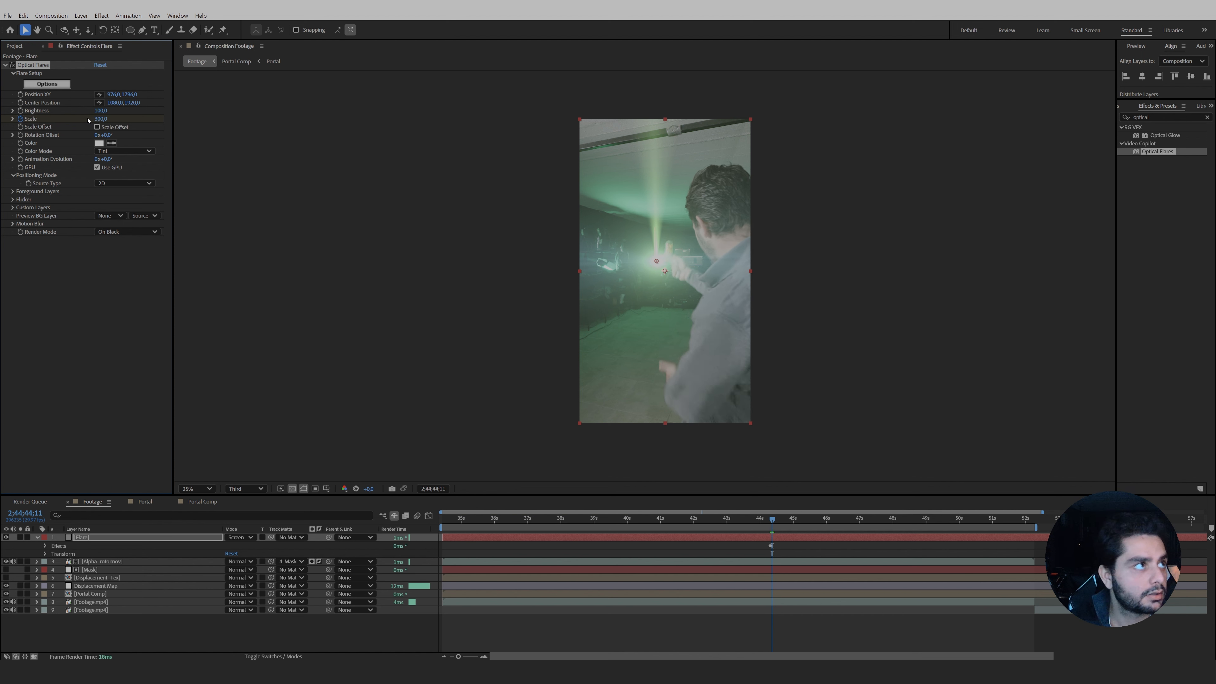
pyautogui.press('pageup')
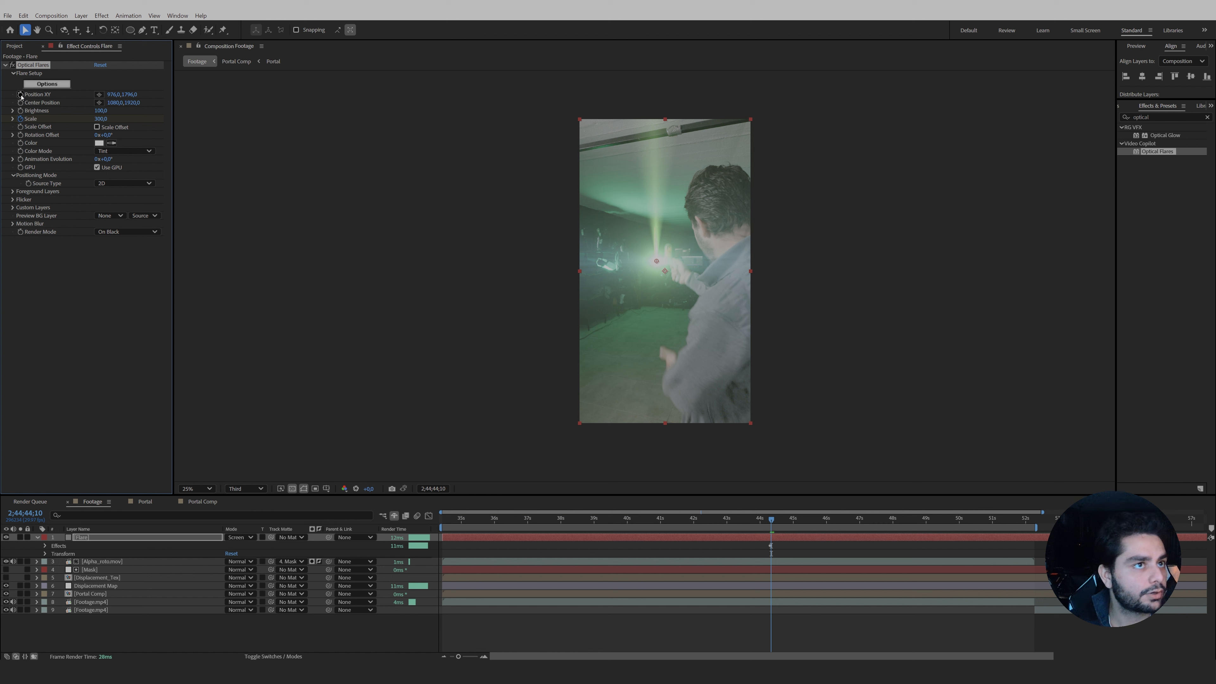
pyautogui.click(20, 95)
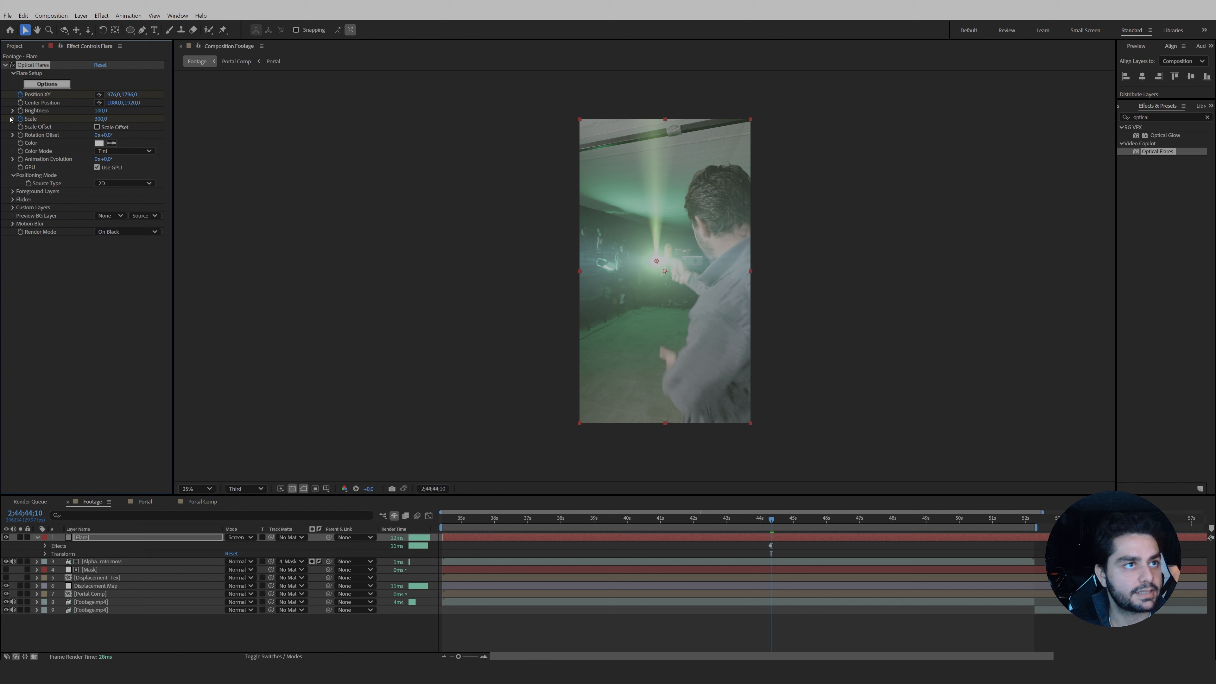
# At 2;44;44;20, move the flare away from the gun to about 428, 1788 and set its Scale to 10.
pyautogui.press('space')
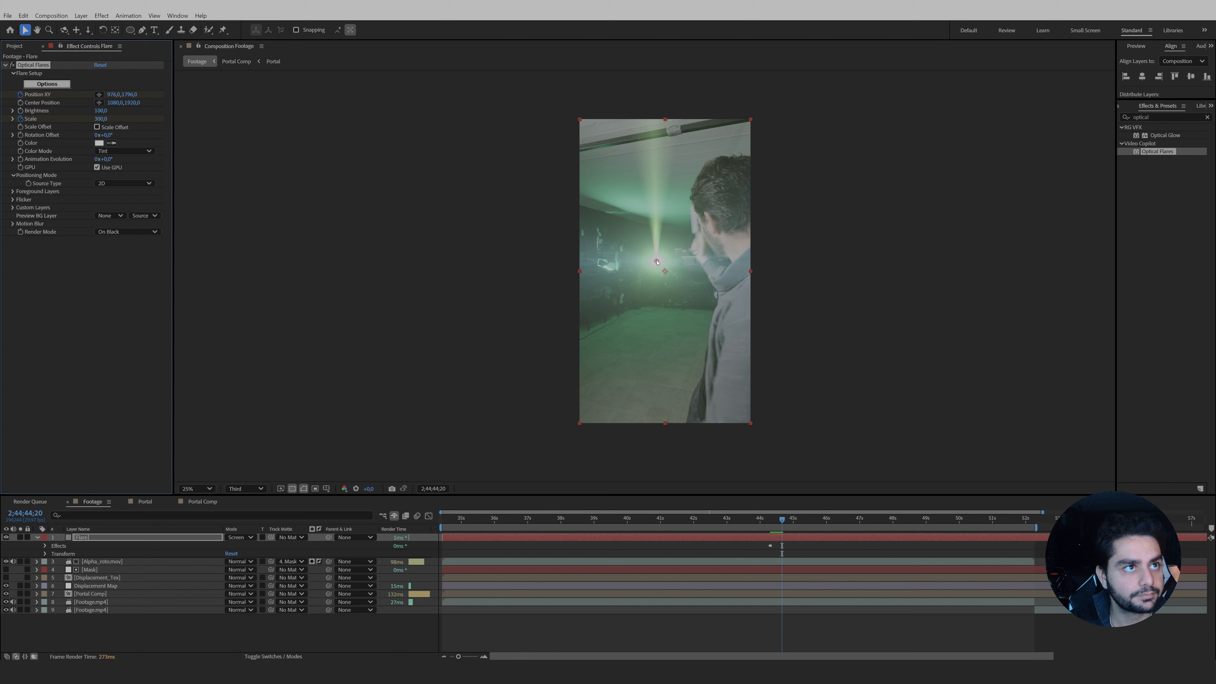
pyautogui.moveTo(657, 262); pyautogui.dragTo(614, 260)
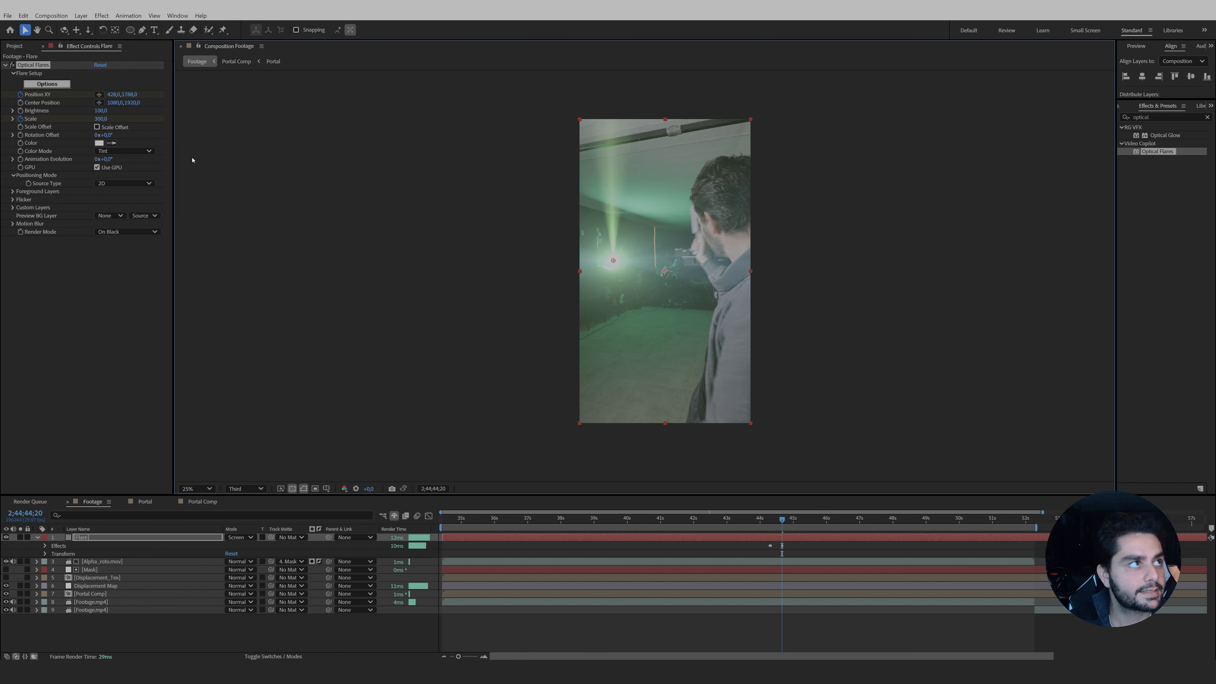
pyautogui.click(100, 119)
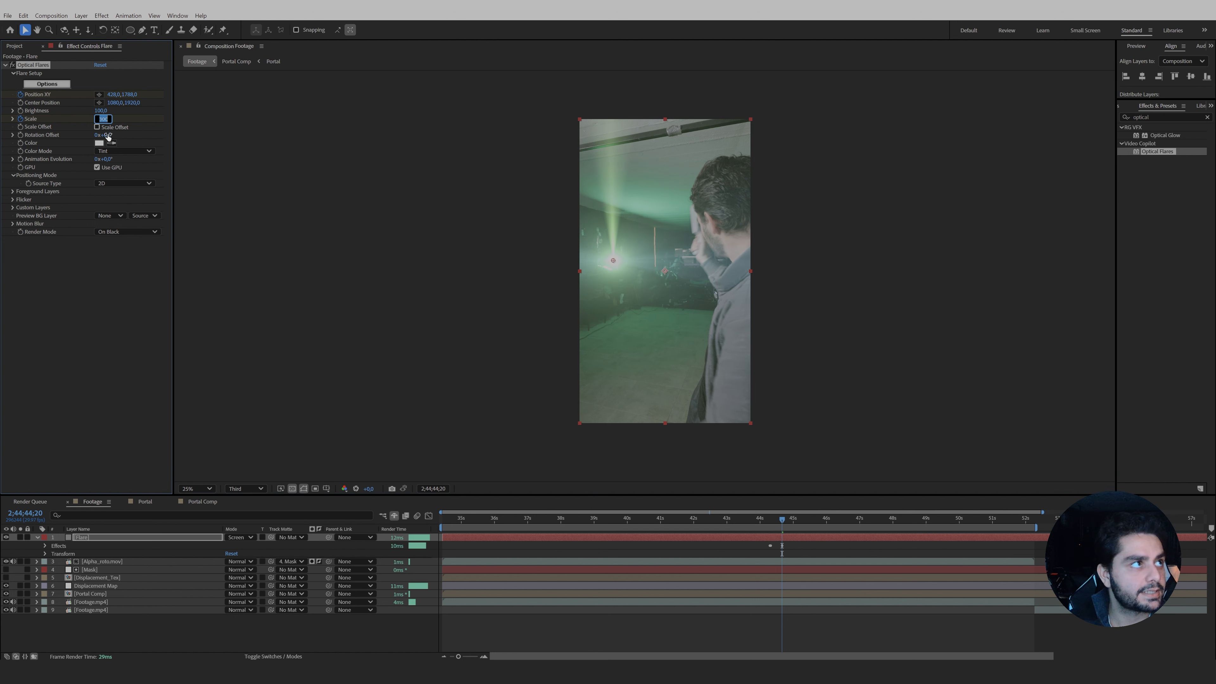
pyautogui.write('10')
pyautogui.press('Return')
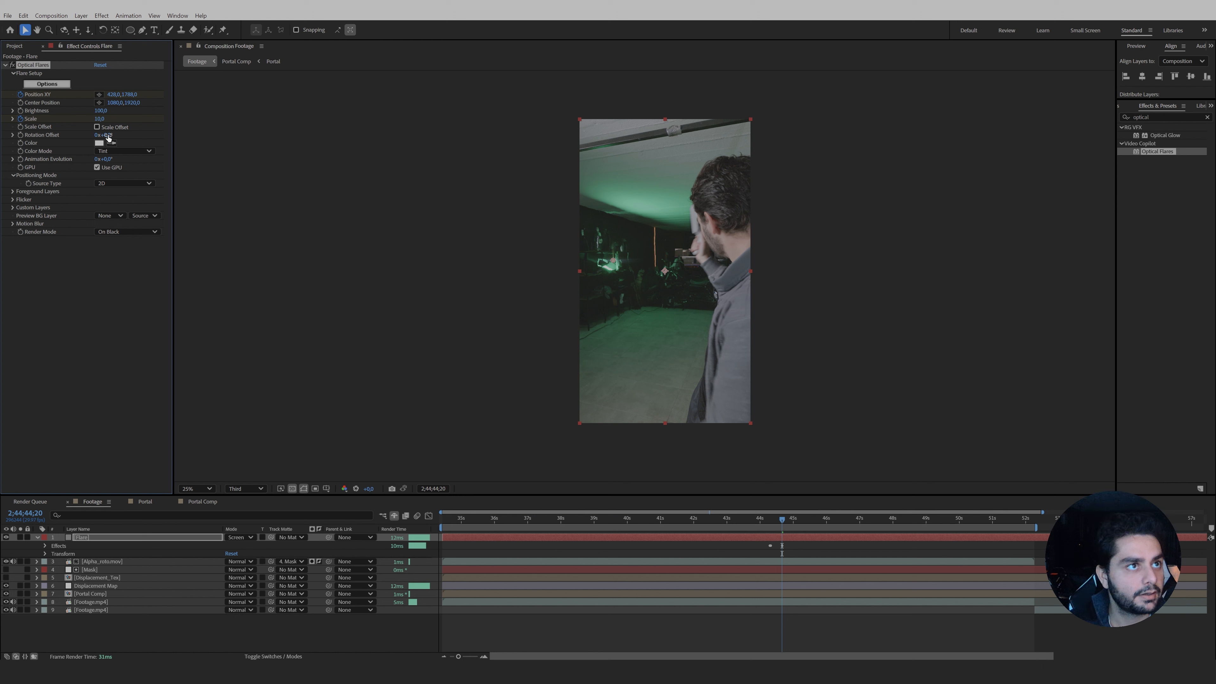
# Keyframe the flare's Scale at 100 on 2;44;44;21 and at 0 on 2;44;44;22, and check the neighbouring frames.
pyautogui.click(101, 119)
pyautogui.write('1')
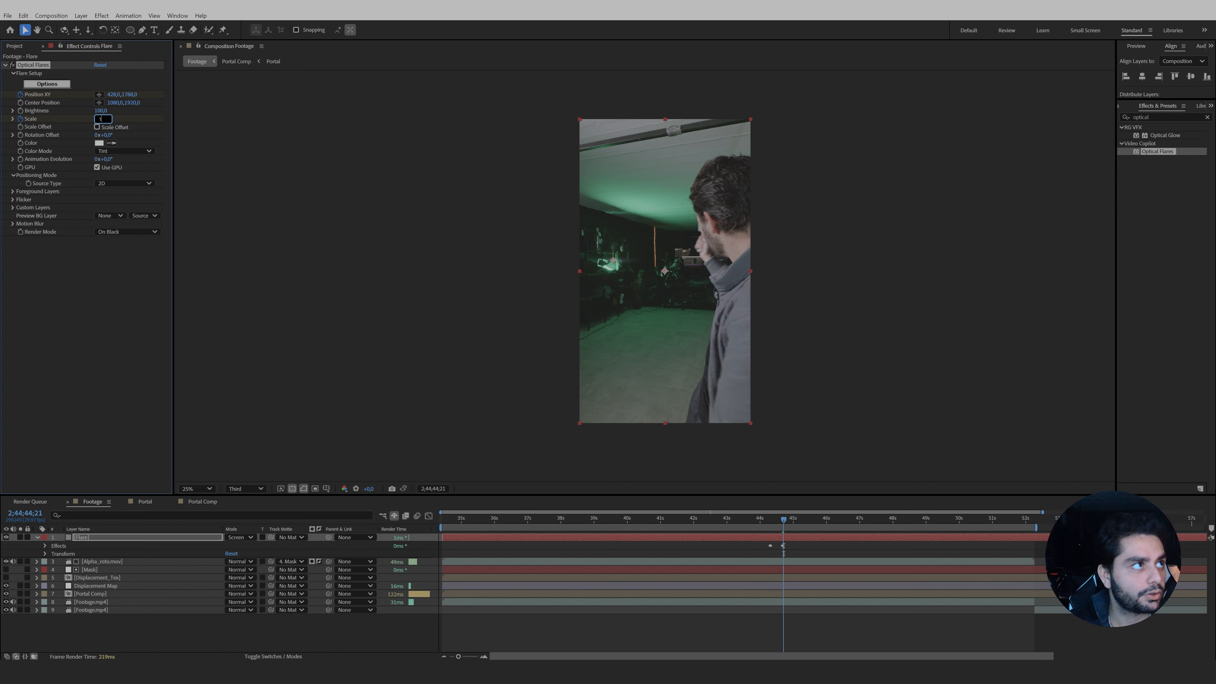
pyautogui.write('00')
pyautogui.press('Return')
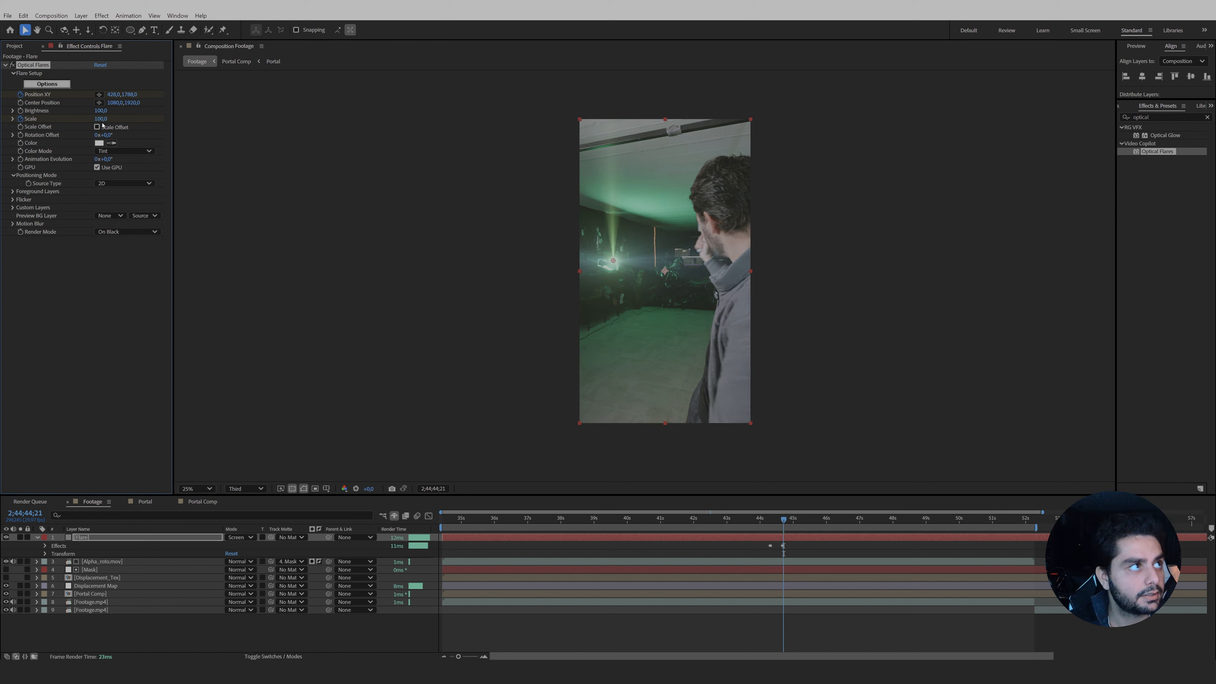
pyautogui.click(100, 119)
pyautogui.write('0')
pyautogui.press('Return')
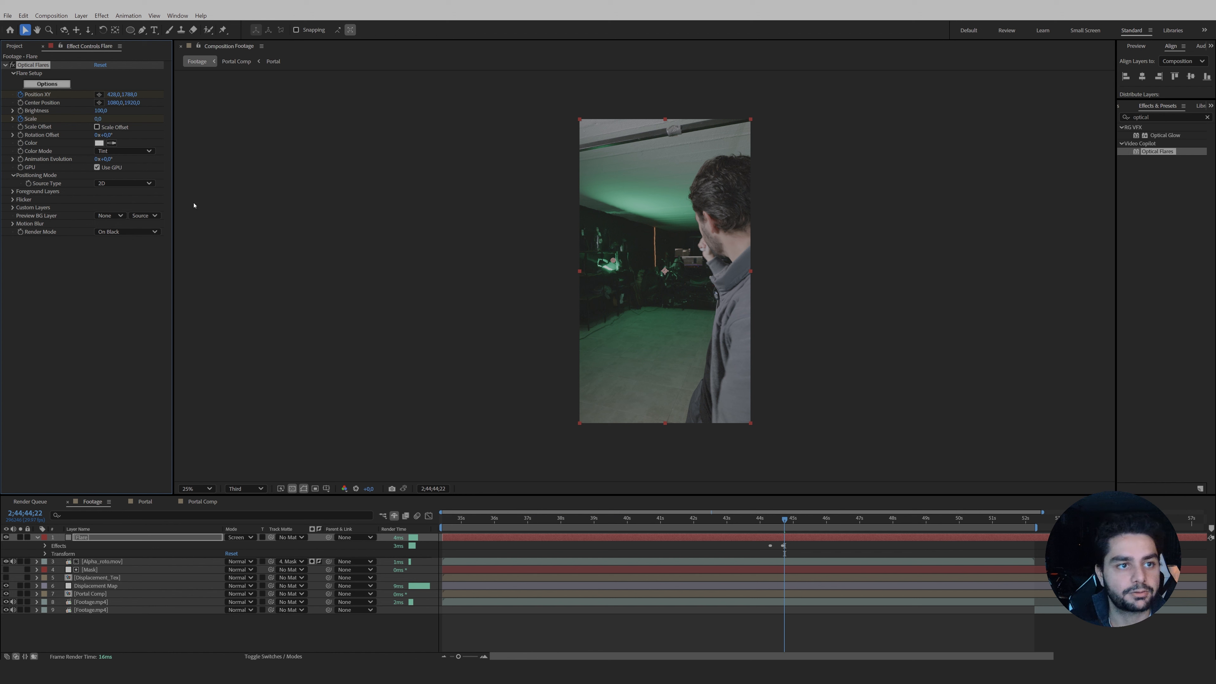
pyautogui.press('pageup')
pyautogui.press('pagedown')
pyautogui.press('pageup')
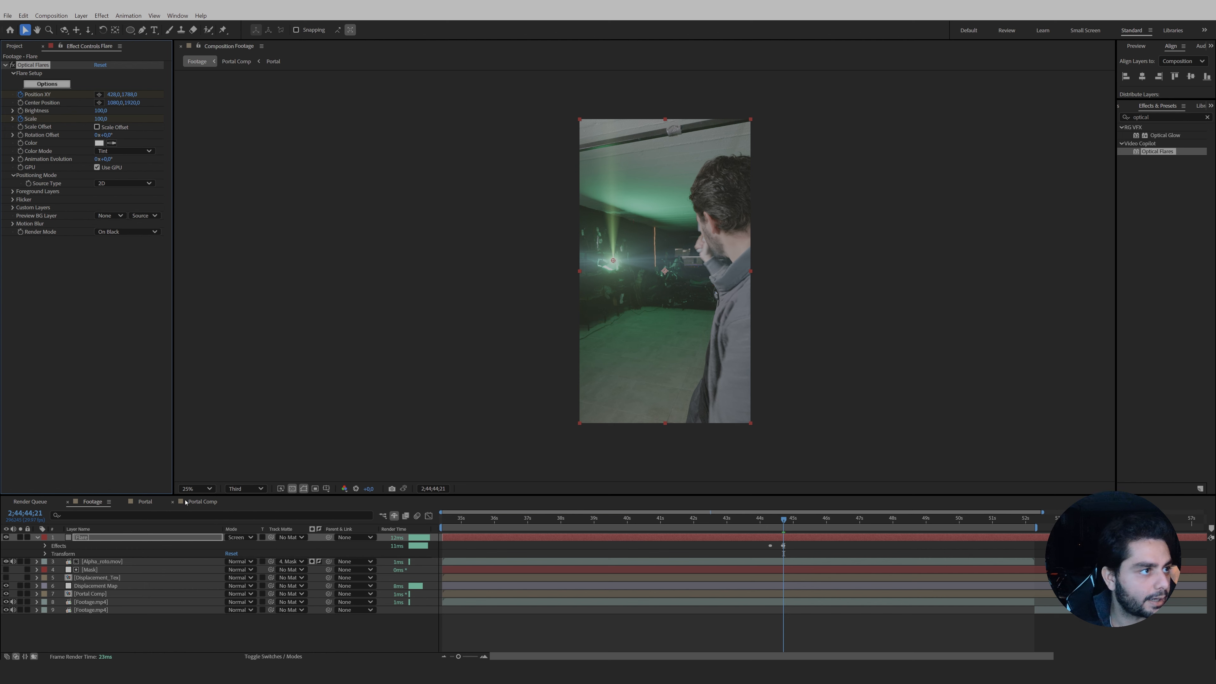
# Open the Portal Comp composition and extend its work area to end at about 17 seconds.
pyautogui.click(202, 501)
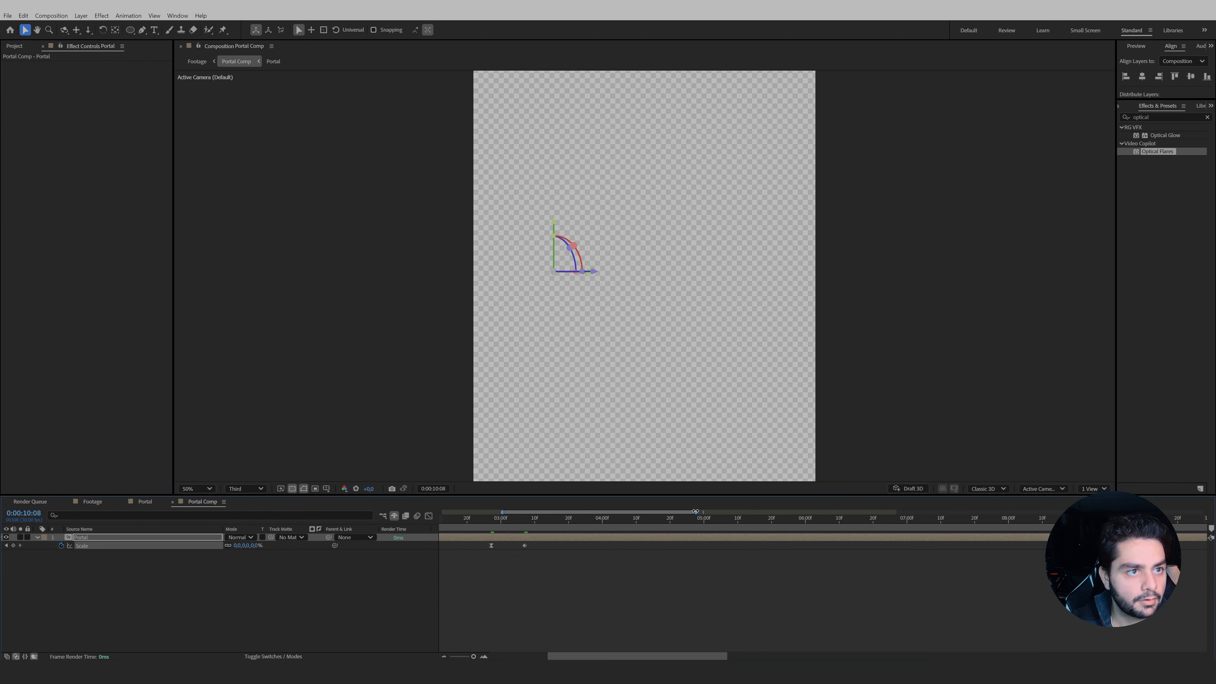
pyautogui.moveTo(695, 512); pyautogui.dragTo(1008, 511)
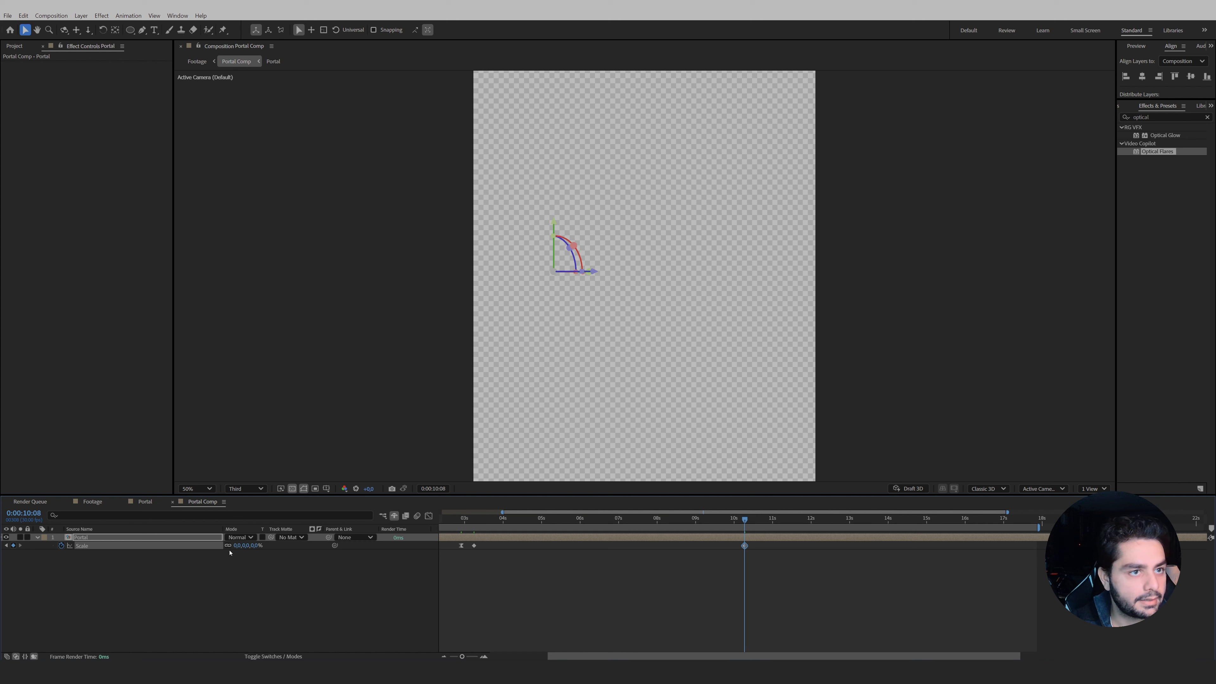
# Keyframe the Portal layer's Scale at 100% on 0:00:10:18 so the portal opens again.
pyautogui.hotkey('shift', 'pagedown')
pyautogui.click(255, 546)
pyautogui.write('1')
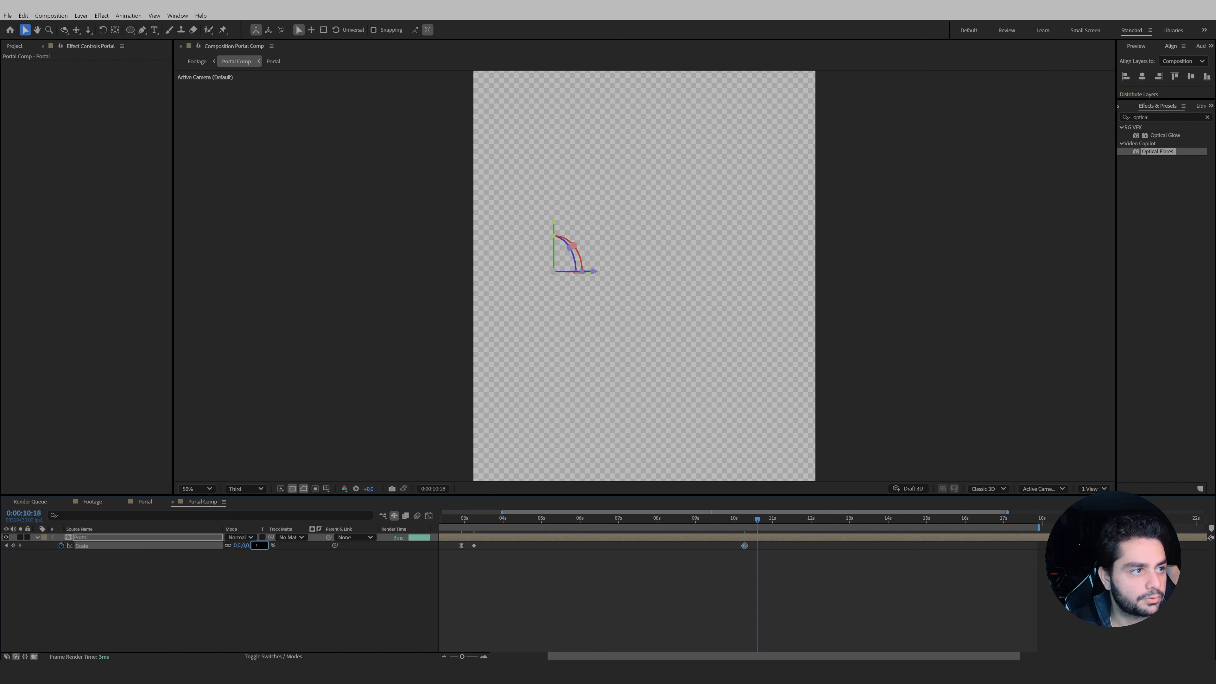
pyautogui.write('00')
pyautogui.press('Return')
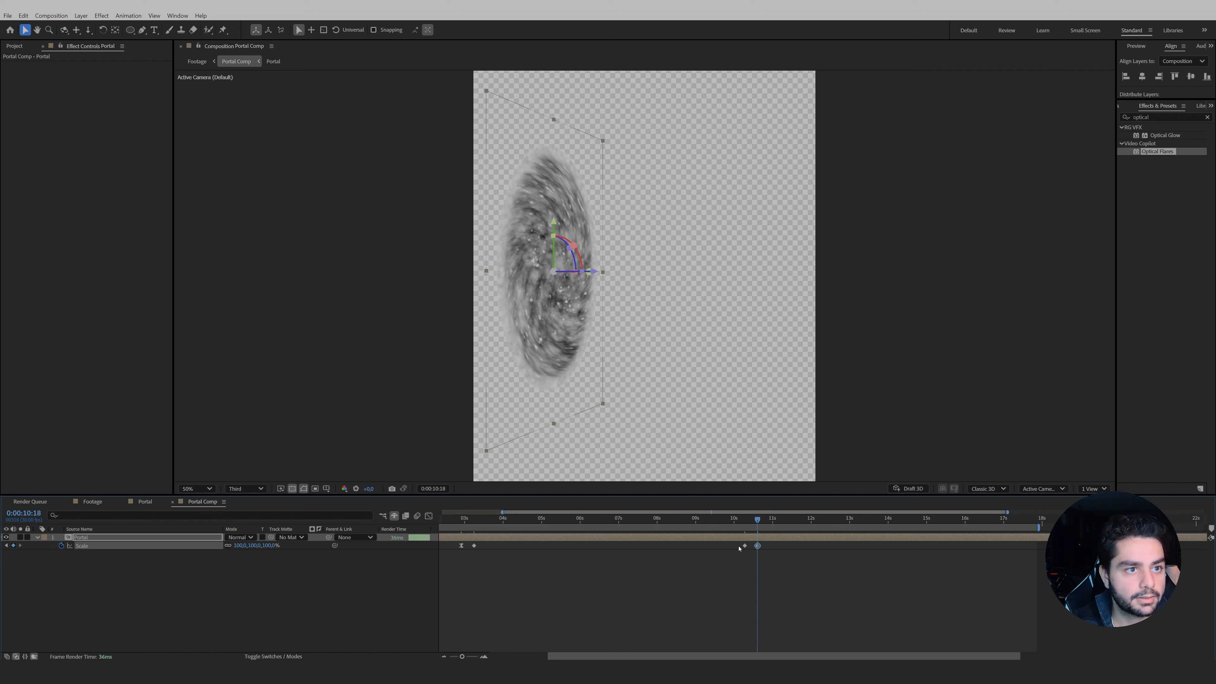
# Apply Easy Ease to the Portal's 0% Scale keyframe at 0:00:10:08 and adjust its speed curve in the Graph Editor.
pyautogui.moveTo(732, 542); pyautogui.dragTo(755, 556)
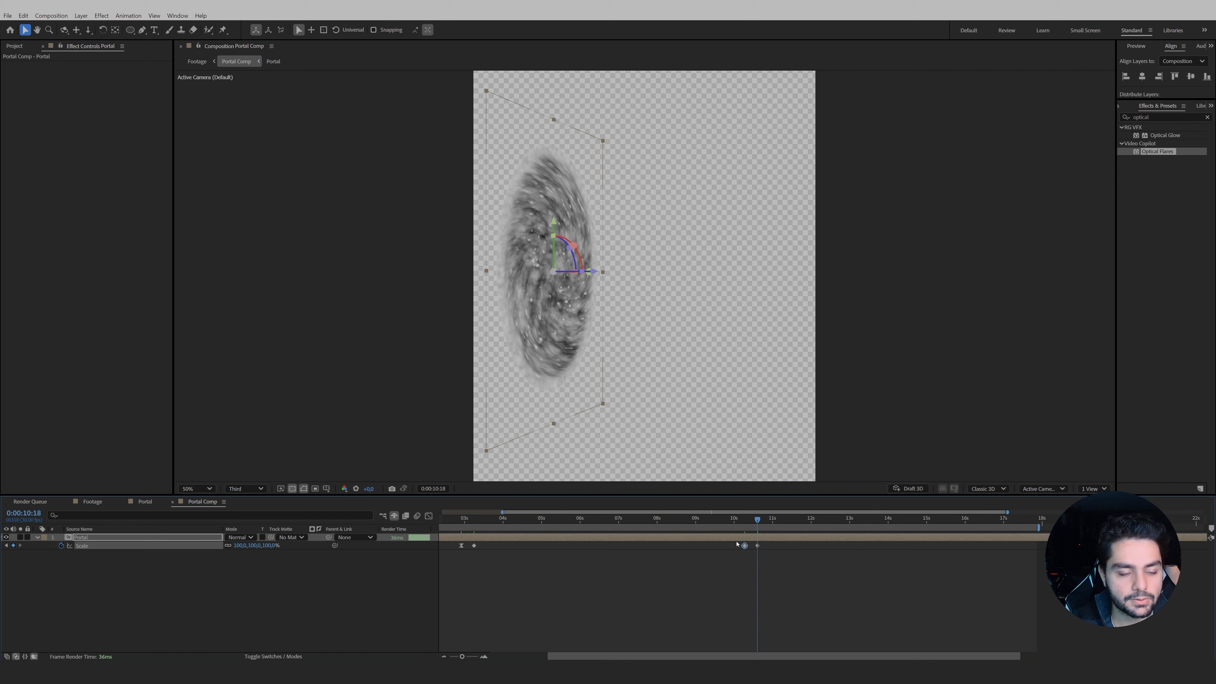
pyautogui.rightClick(745, 544)
pyautogui.moveTo(814, 534)
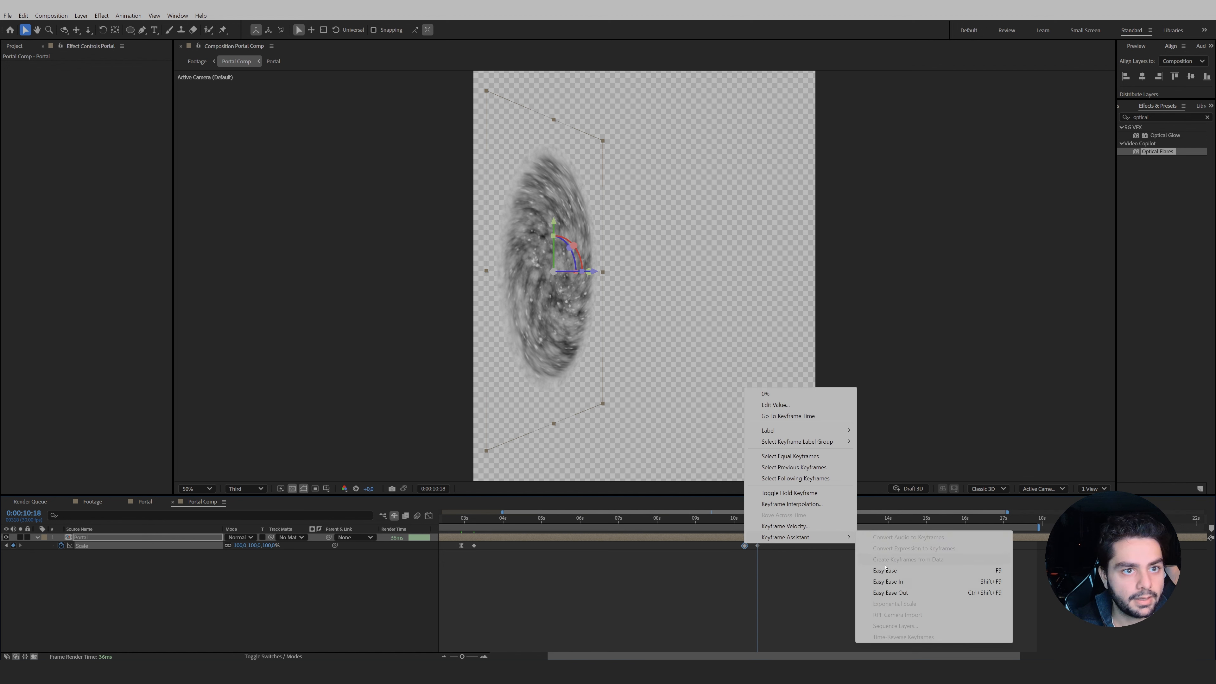
pyautogui.click(885, 569)
pyautogui.click(429, 515)
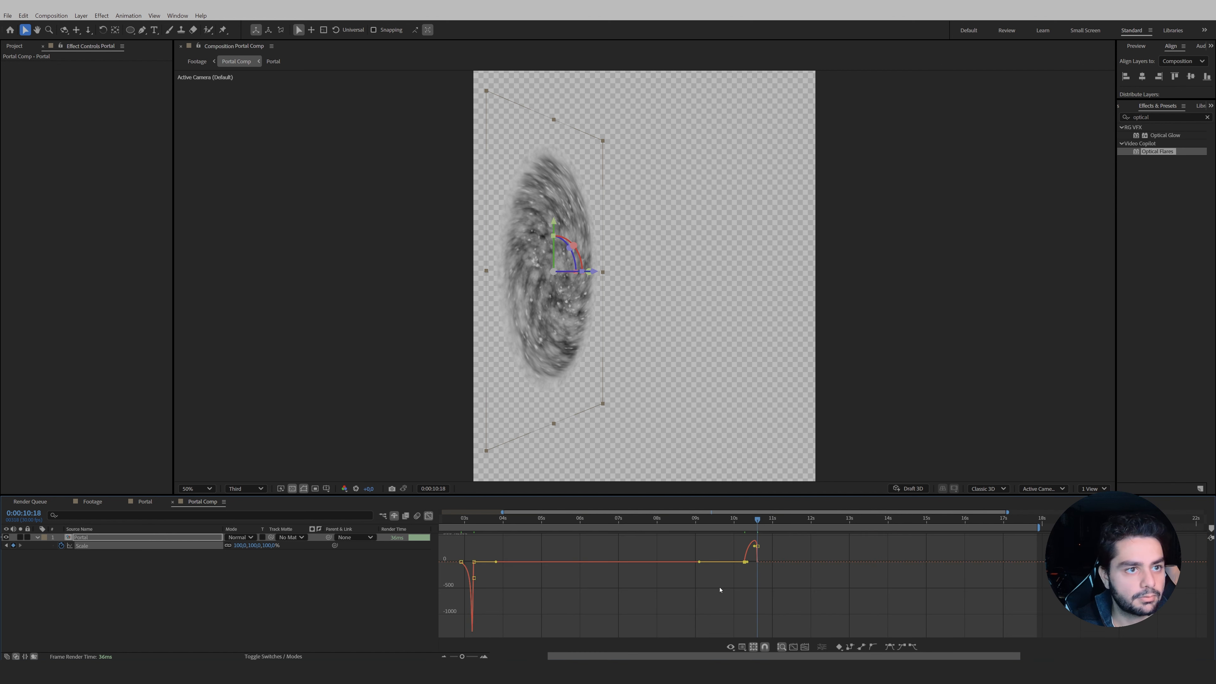
pyautogui.moveTo(753, 564); pyautogui.dragTo(750, 562)
pyautogui.click(429, 516)
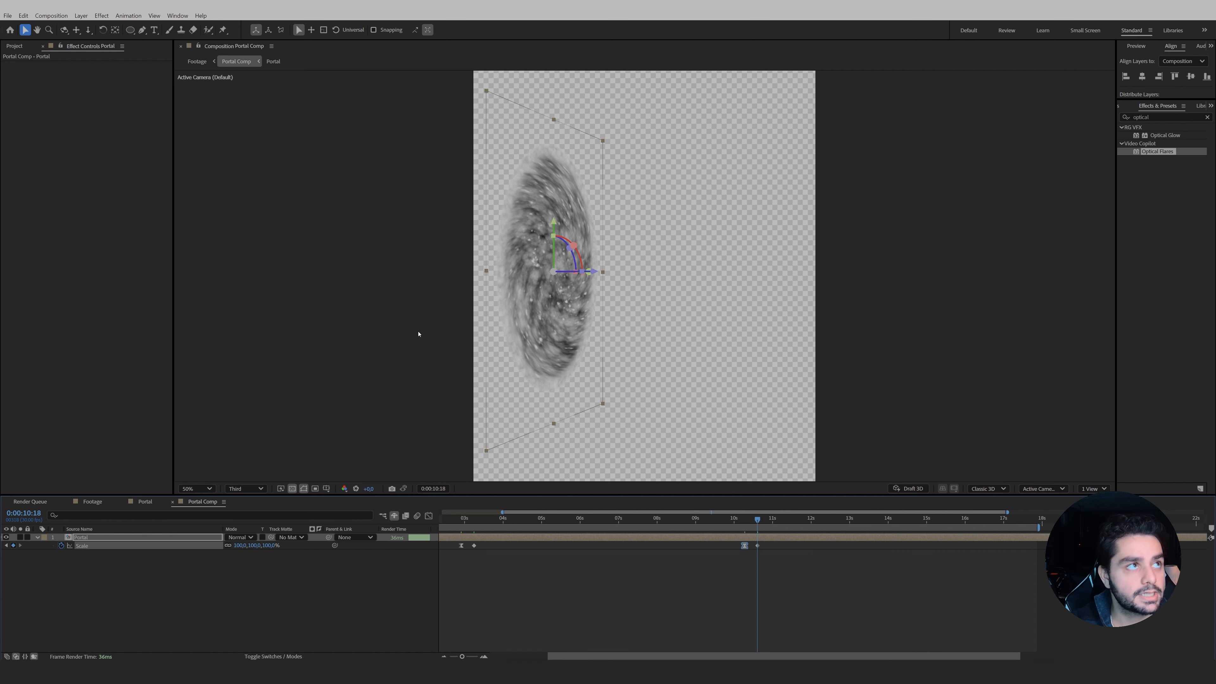
# Return to the Footage composition, preview it from the start, and inspect the frames around 2;44;38;13.
pyautogui.click(197, 62)
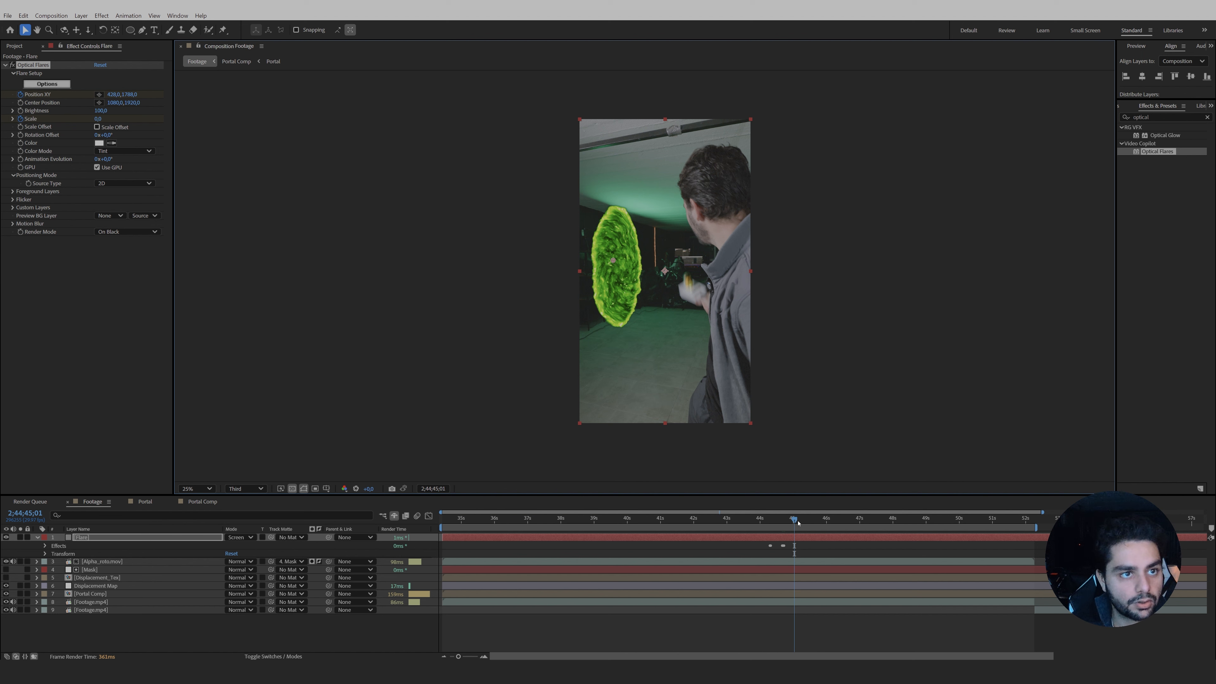
pyautogui.press('space')
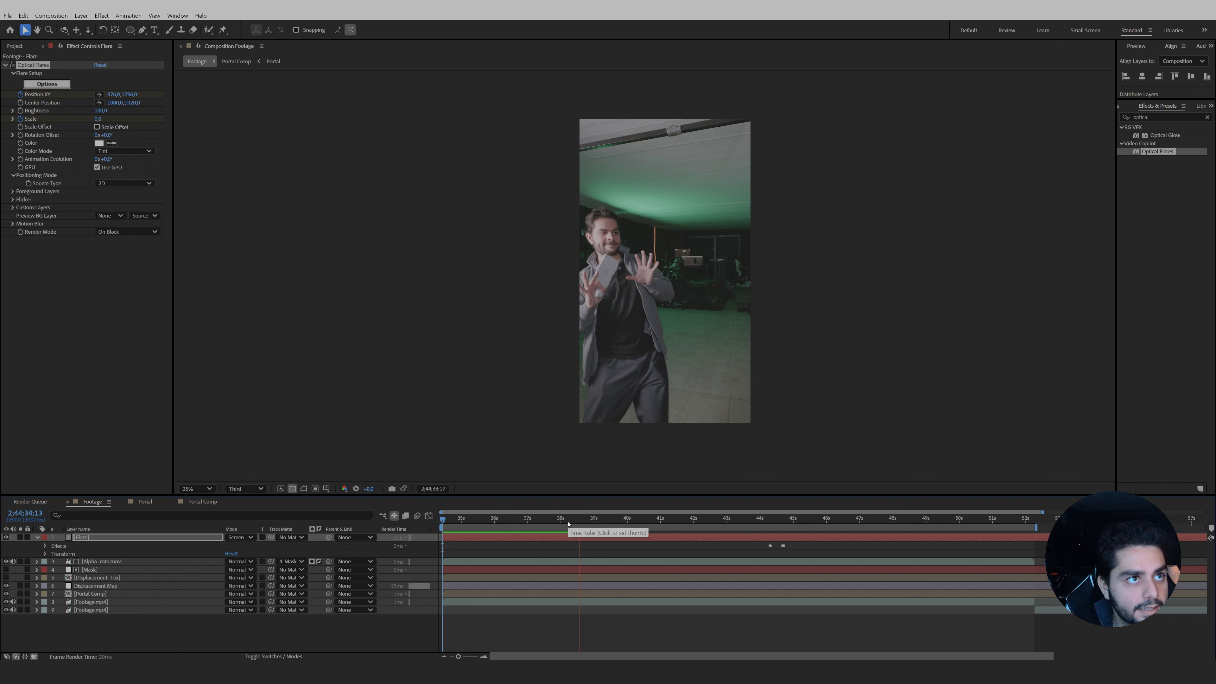
pyautogui.click(565, 525)
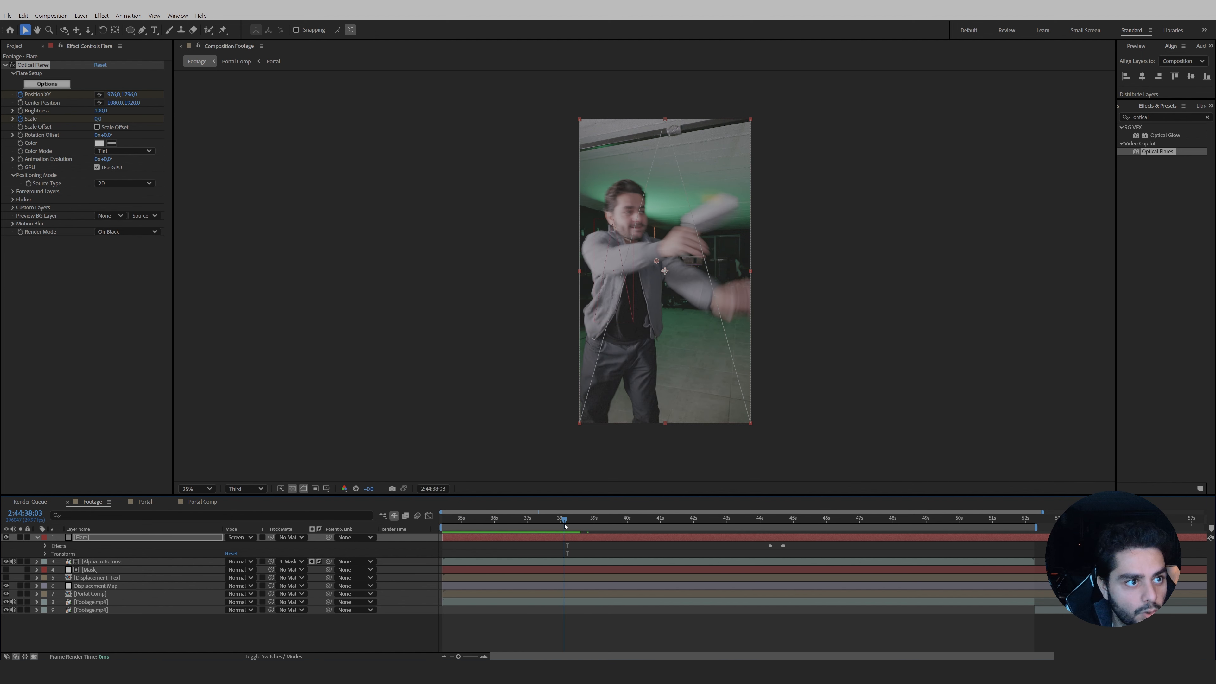
pyautogui.moveTo(565, 526); pyautogui.dragTo(575, 526)
# Duplicate the Alpha_roto.mov layer, place the copy above the Flare layer, and set its track matte to No Matte.
pyautogui.click(147, 562)
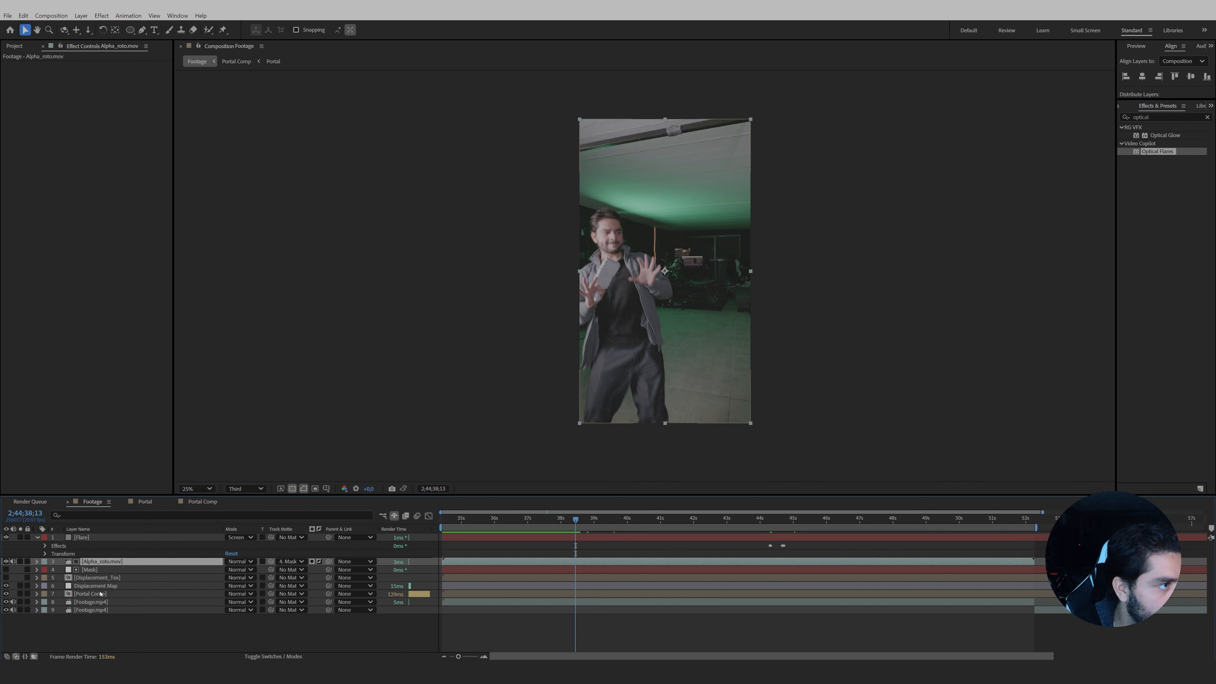
pyautogui.hotkey('ctrl', 'd')
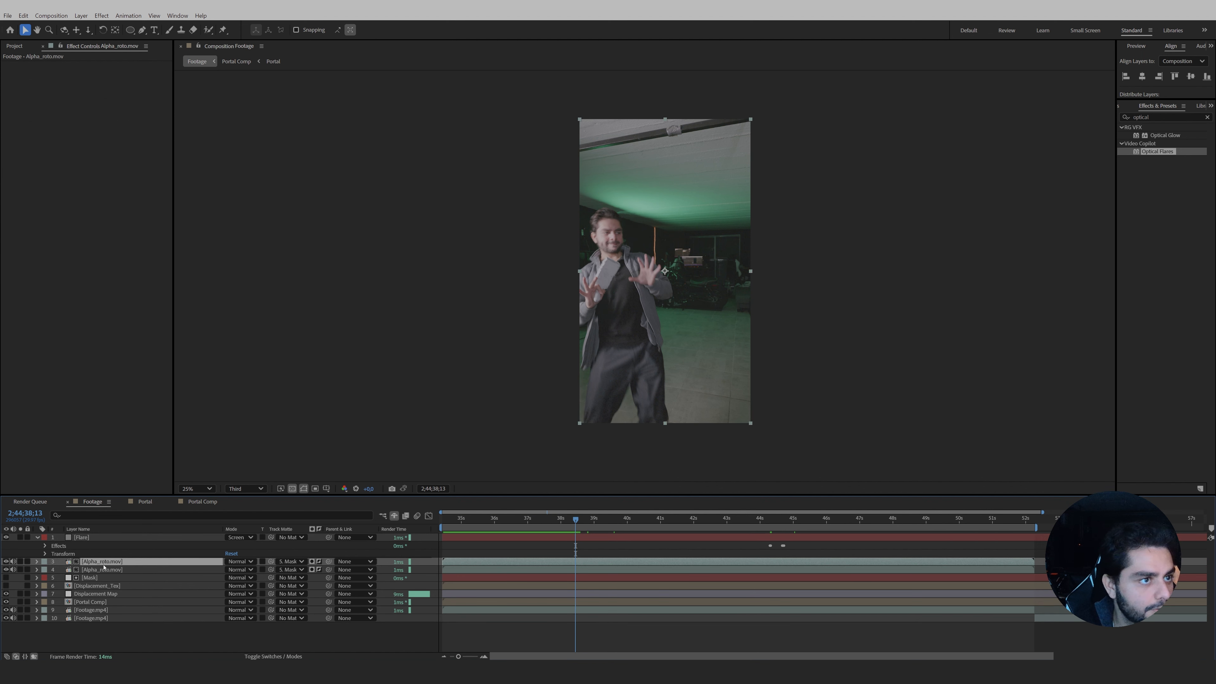
pyautogui.moveTo(110, 564); pyautogui.dragTo(113, 534)
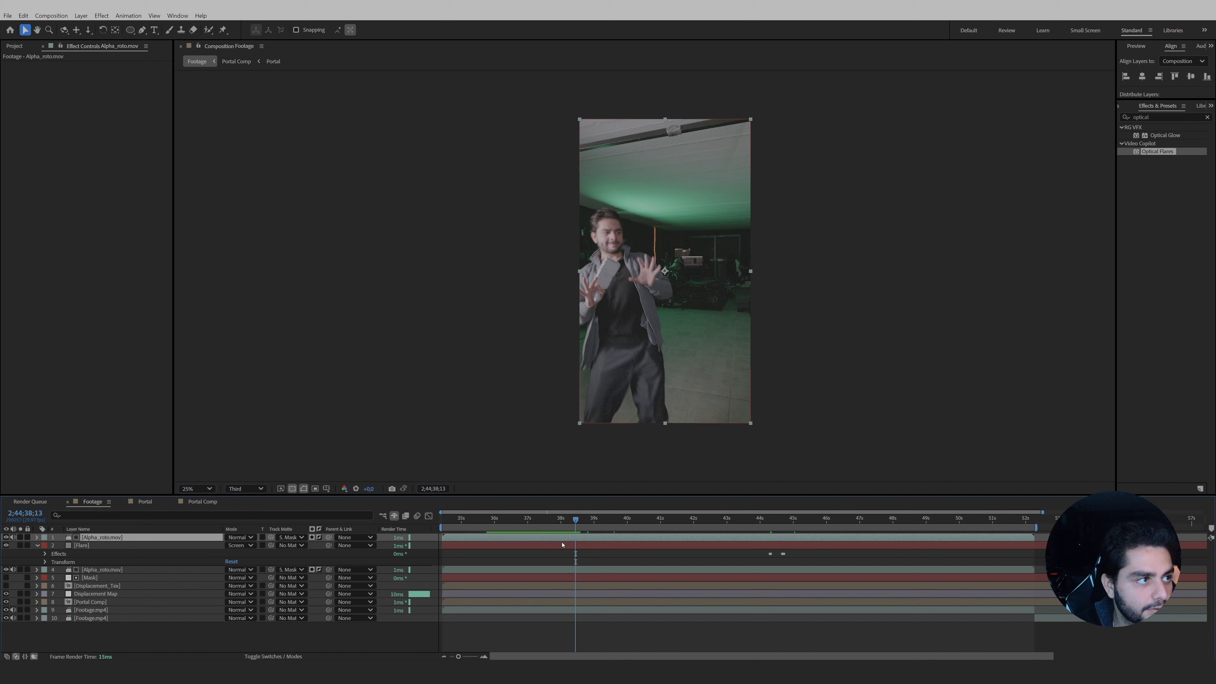
pyautogui.click(290, 537)
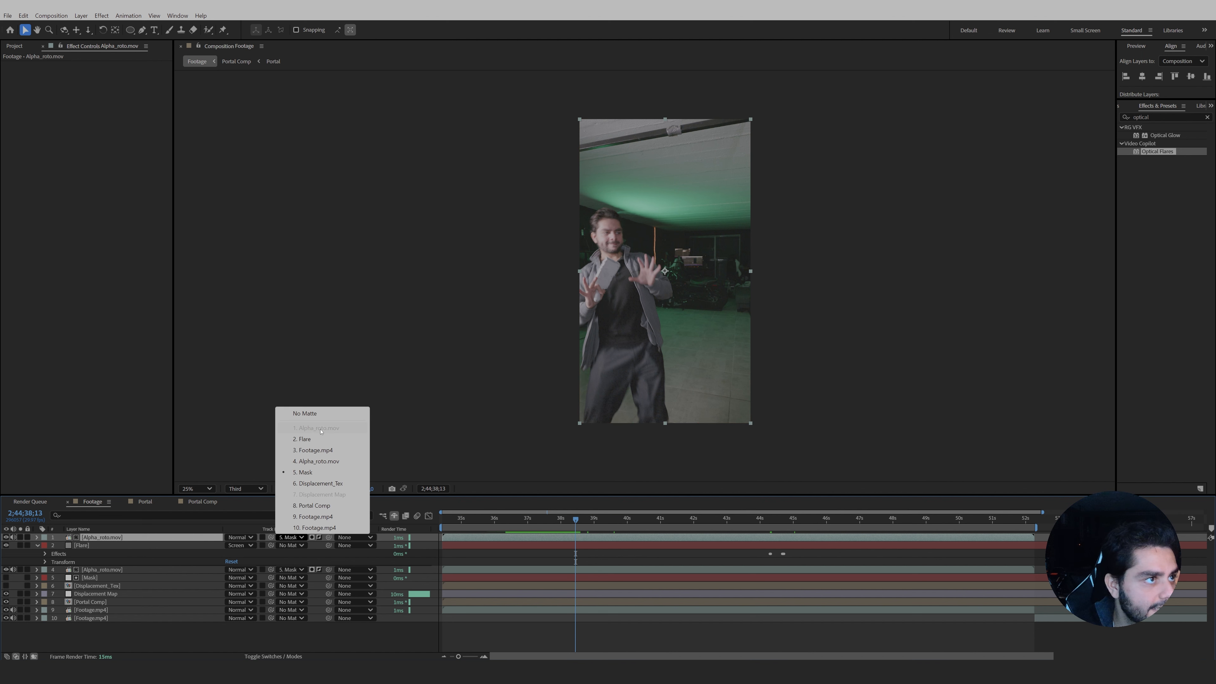
pyautogui.click(316, 413)
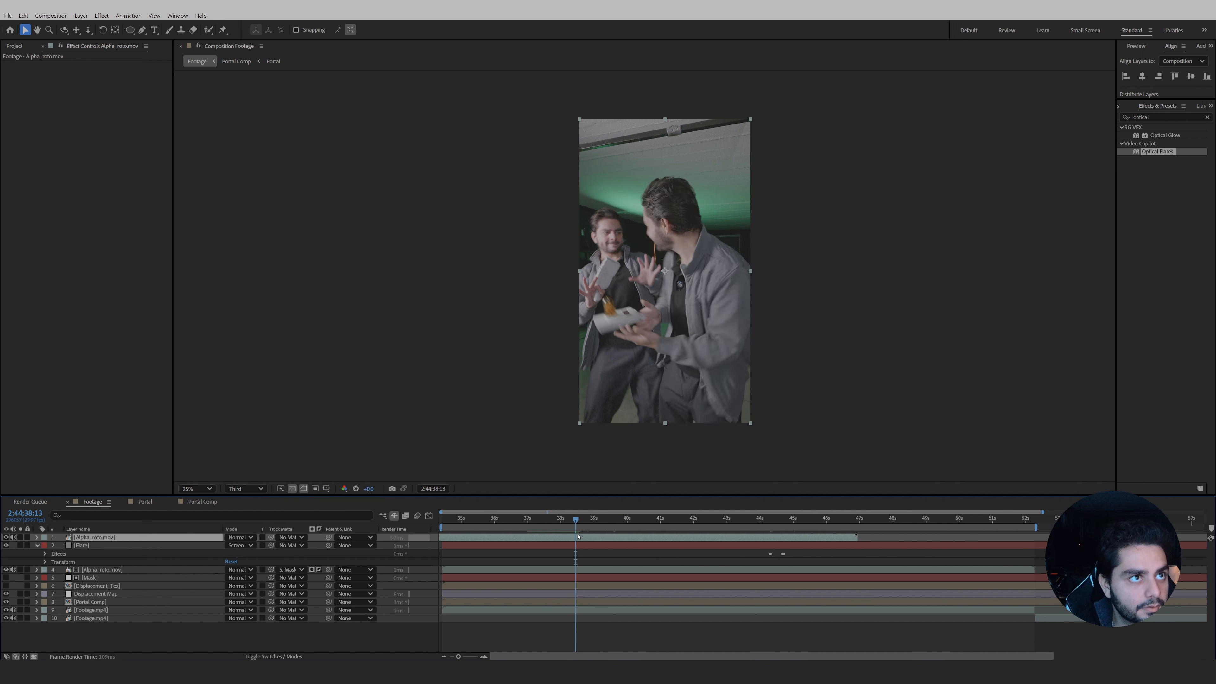
# Slide the unmatted Alpha_roto.mov copy earlier so it ends at about 2;44;40, and check its timing against the footage.
pyautogui.moveTo(578, 536); pyautogui.dragTo(480, 537)
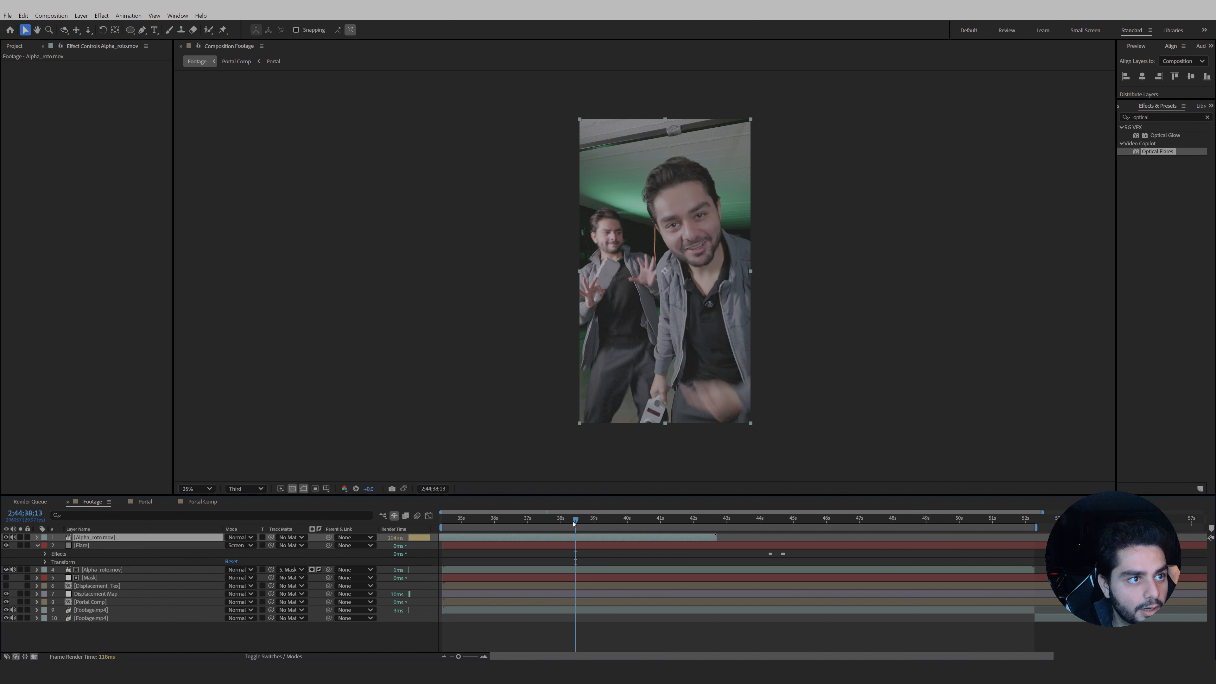
pyautogui.moveTo(576, 520)
pyautogui.mouseDown()
pyautogui.moveTo(596, 524)
pyautogui.moveTo(590, 537)
pyautogui.moveTo(557, 535)
pyautogui.mouseUp()
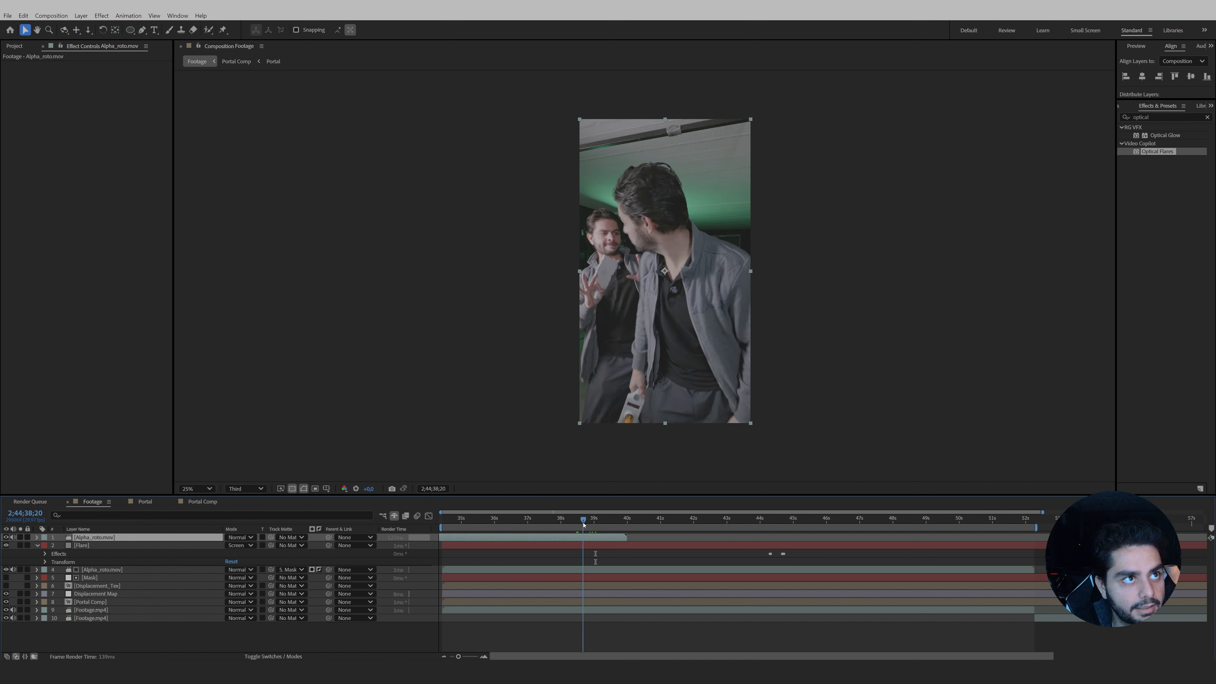
pyautogui.press('space')
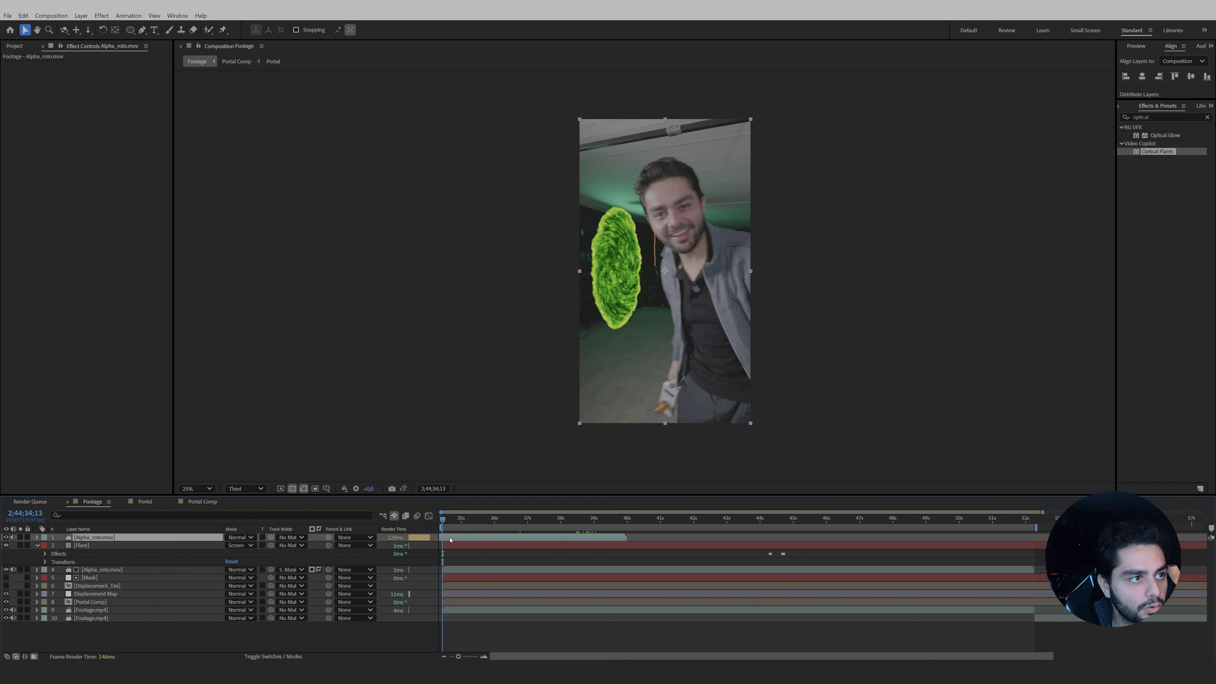
# Try a second unmatted Alpha_roto.mov copy, shifting it later to start around the flare shot at 2;44;44;24.
pyautogui.hotkey('ctrl', 'd')
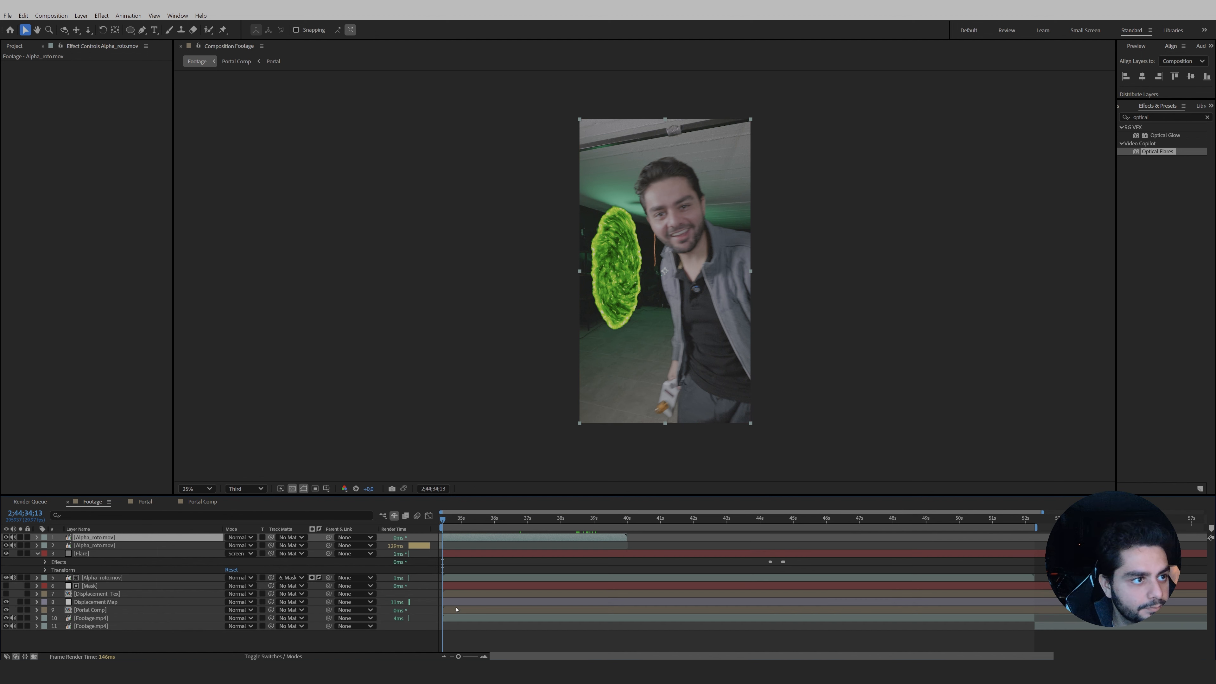
pyautogui.moveTo(444, 545); pyautogui.dragTo(456, 547)
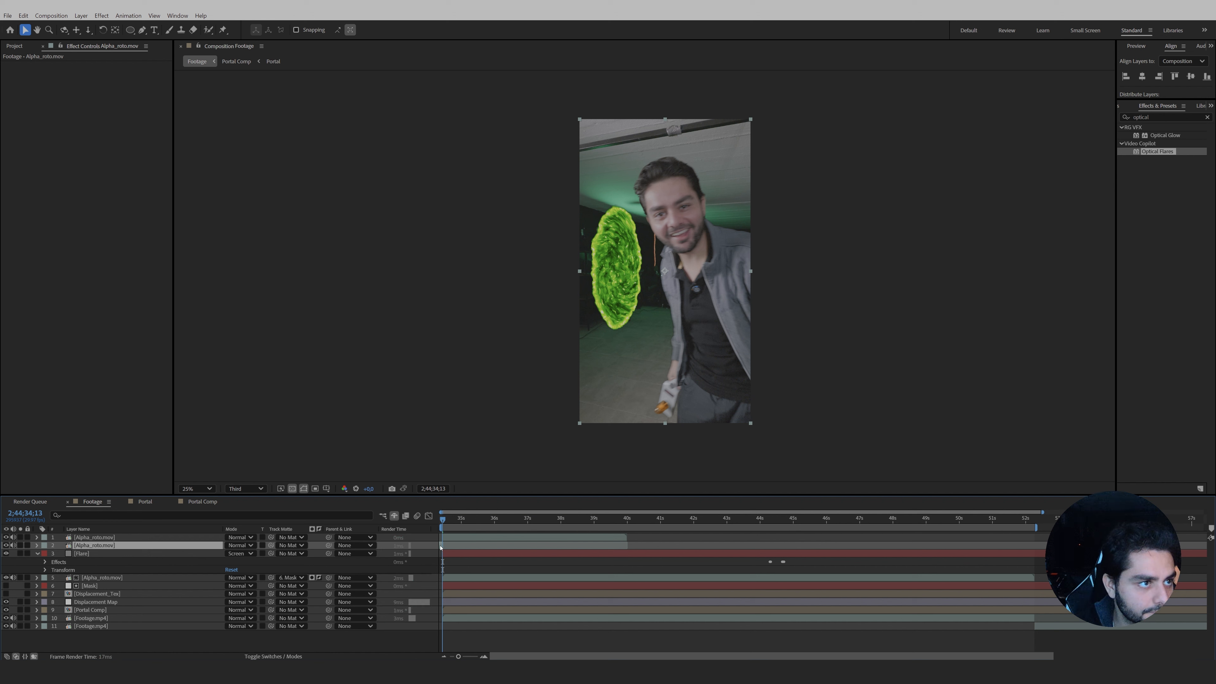
pyautogui.moveTo(456, 551); pyautogui.dragTo(998, 548)
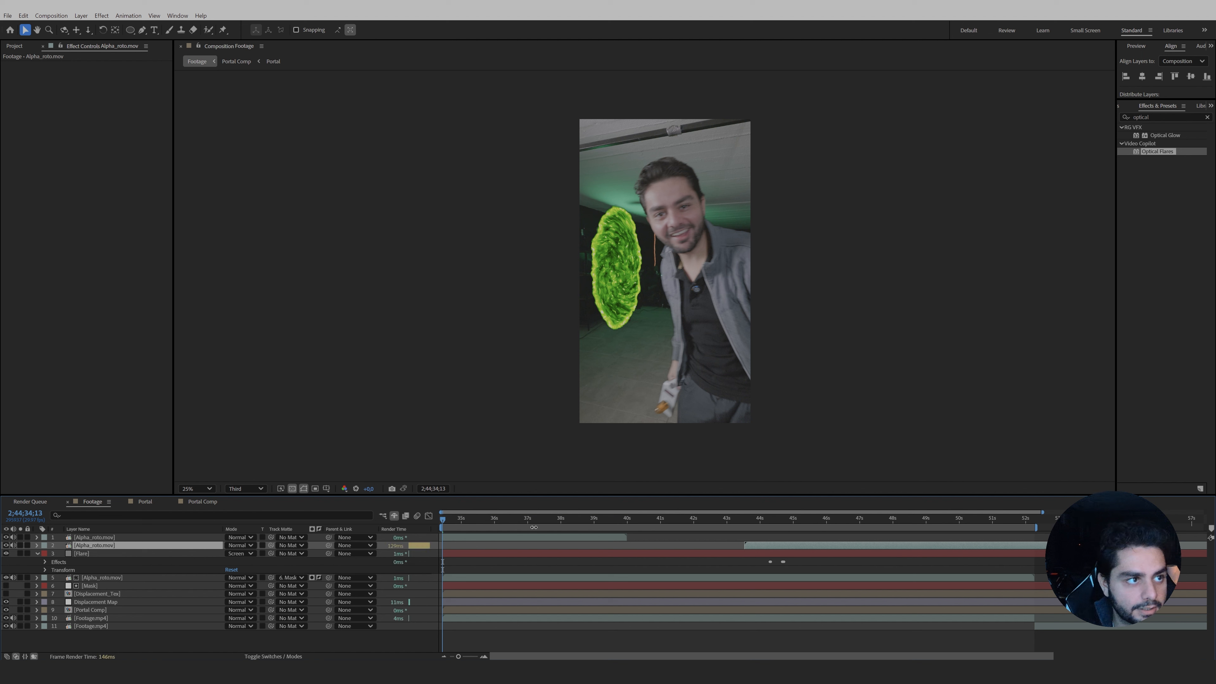
pyautogui.moveTo(445, 523); pyautogui.dragTo(889, 552)
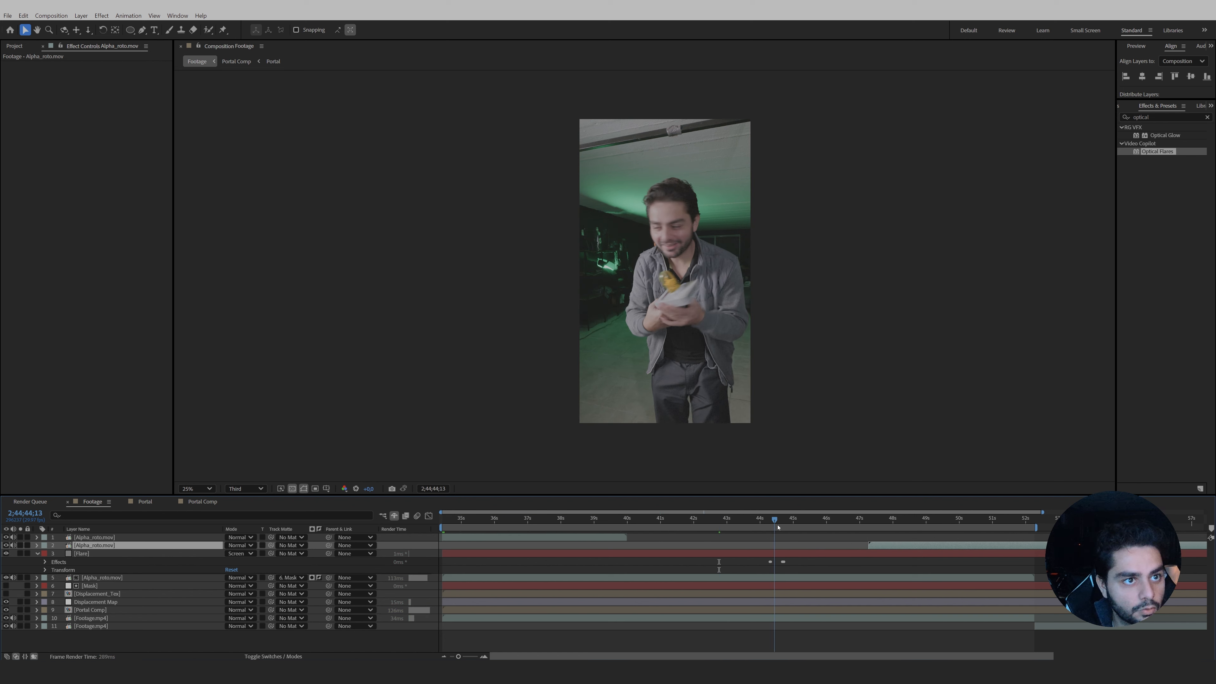
pyautogui.moveTo(778, 527); pyautogui.dragTo(839, 539)
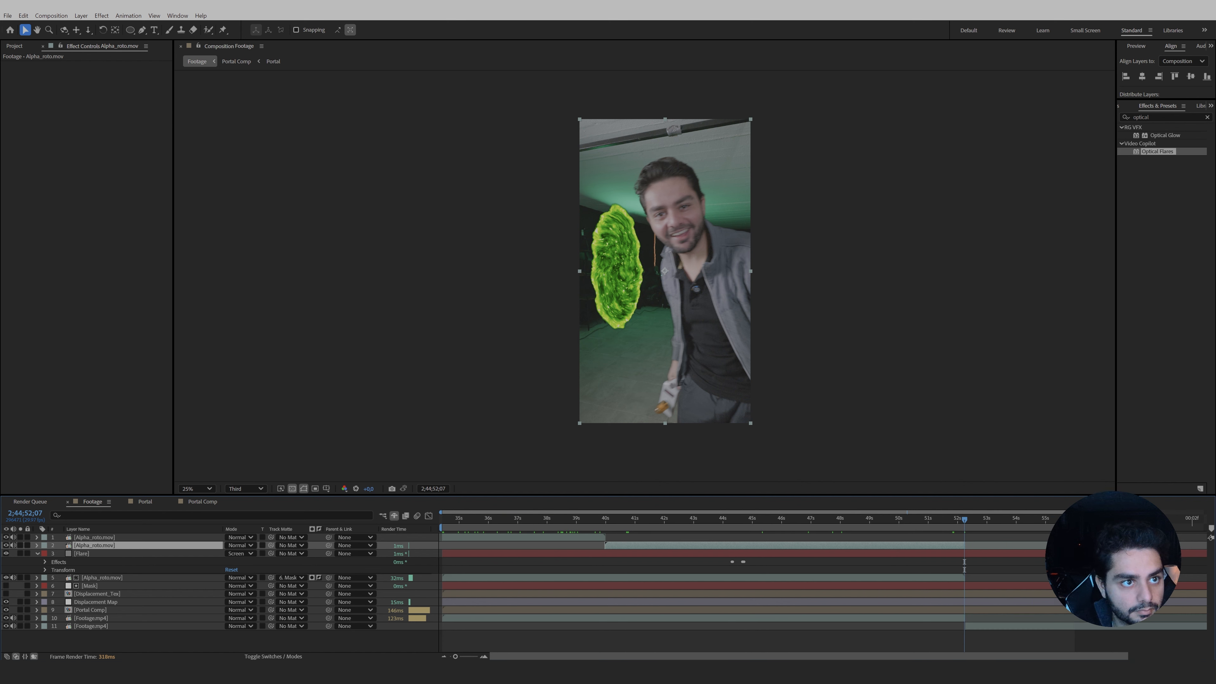
pyautogui.moveTo(780, 521); pyautogui.dragTo(821, 552)
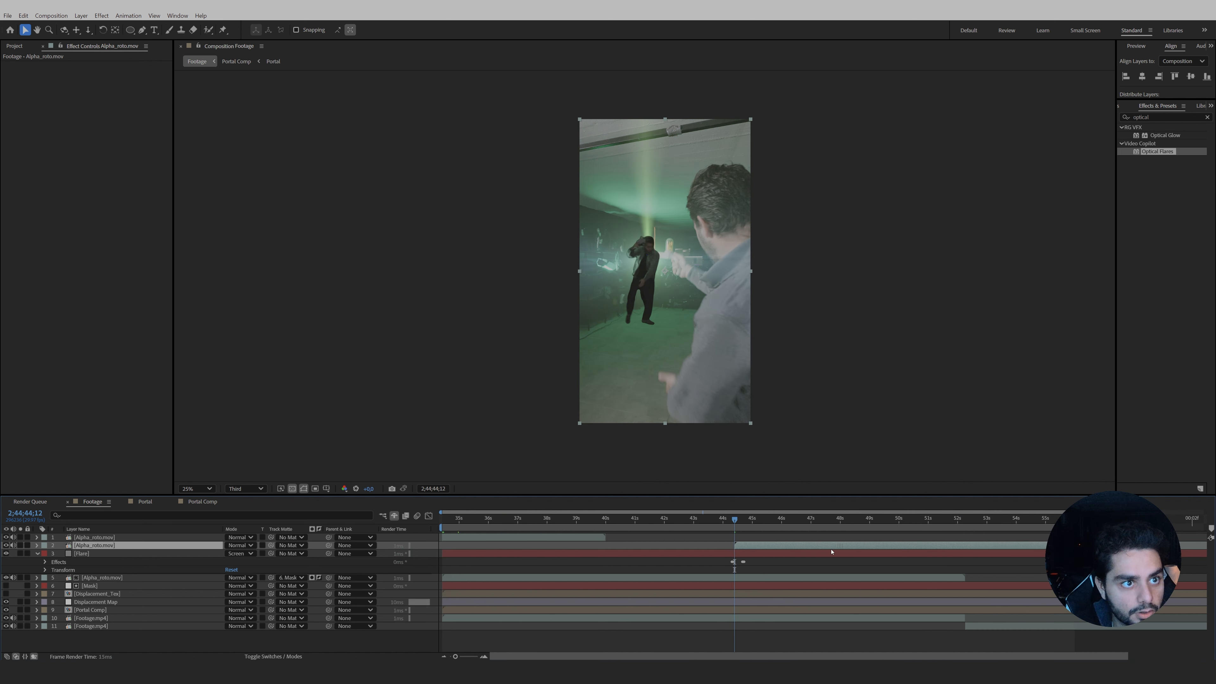
pyautogui.moveTo(735, 519); pyautogui.dragTo(767, 550)
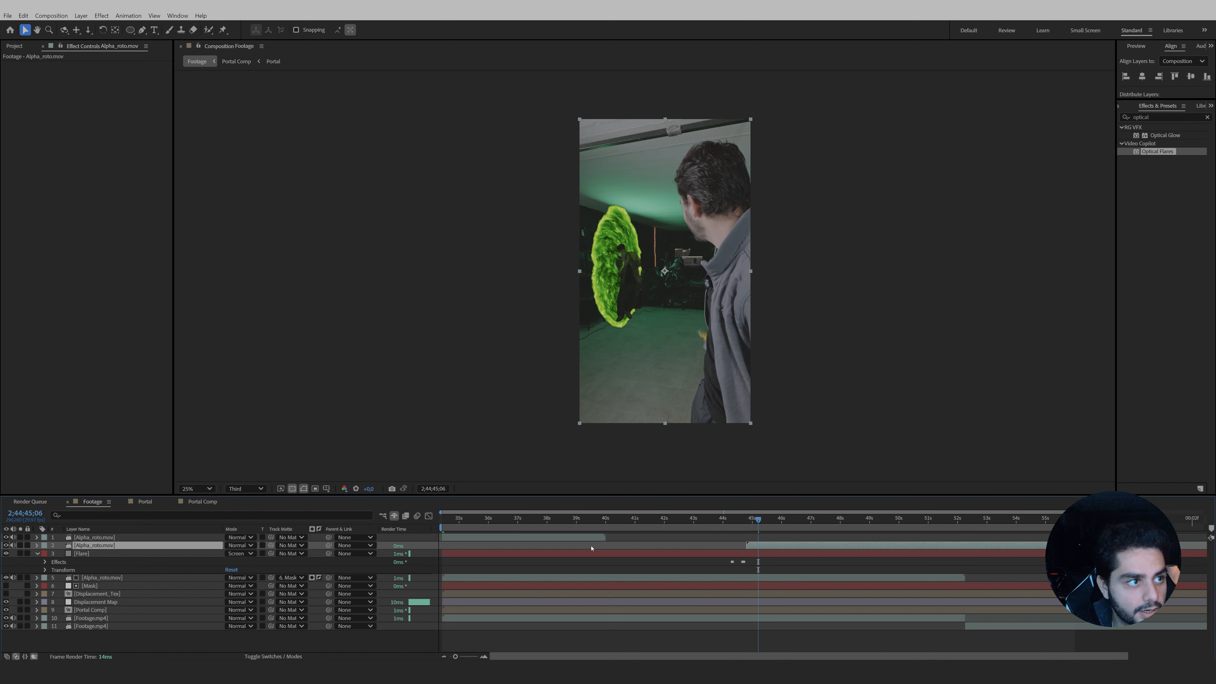
# Move the matted Alpha_roto.mov and Mask layers together so they start at 2;44;44;24.
pyautogui.click(101, 587)
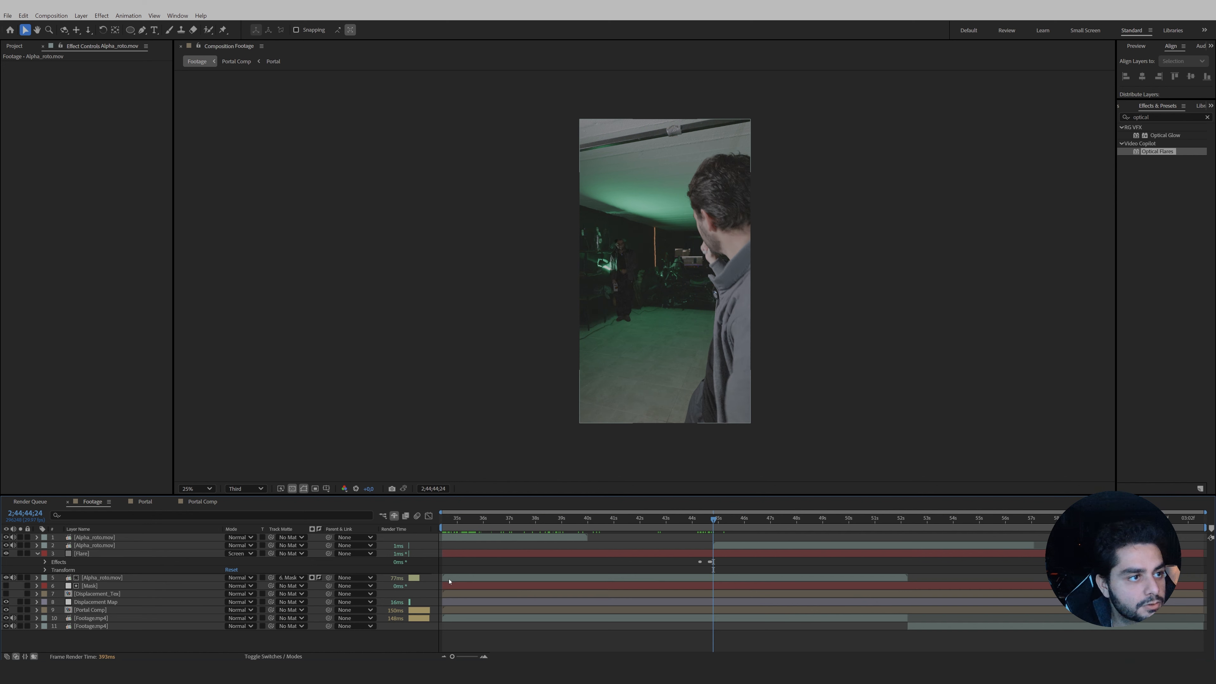
pyautogui.click(454, 581)
pyautogui.keyDown('shift'); pyautogui.click(468, 587); pyautogui.keyUp('shift')
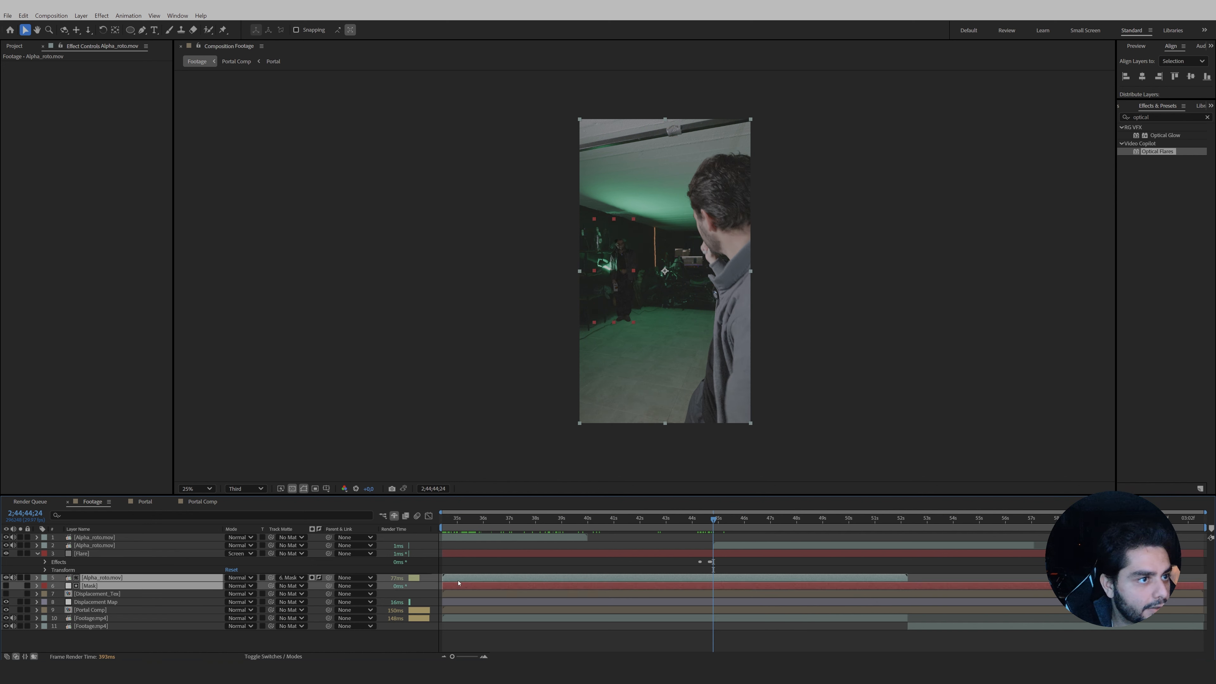
pyautogui.moveTo(458, 583); pyautogui.dragTo(717, 586)
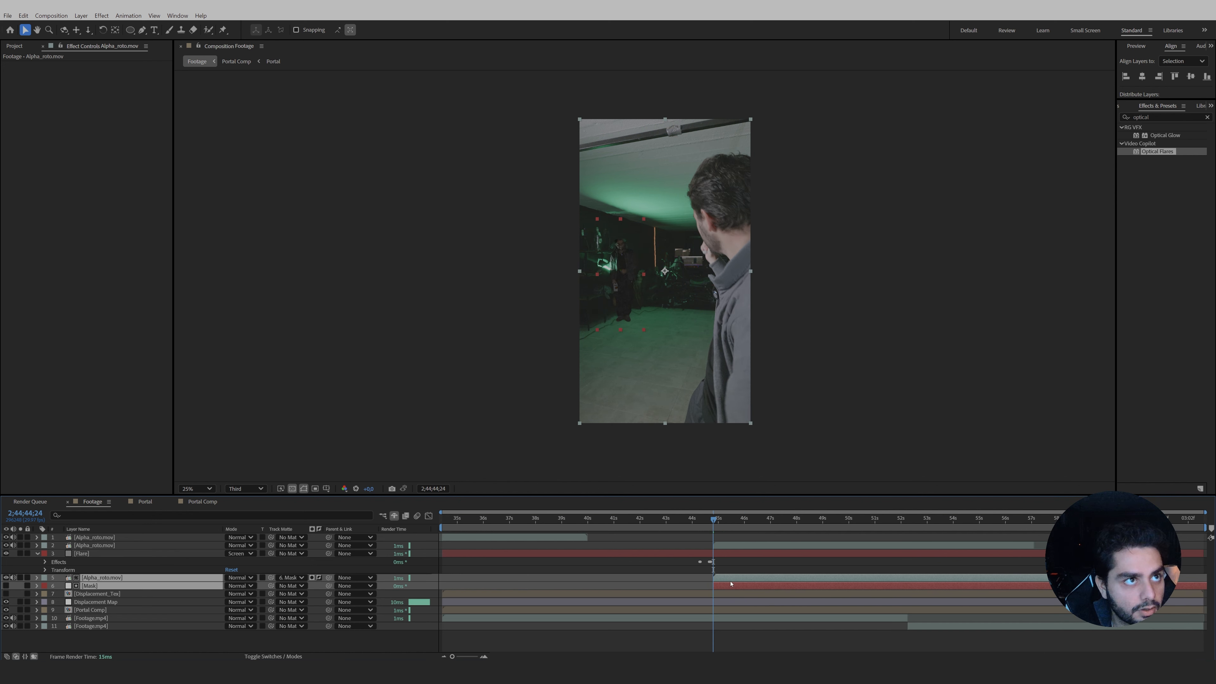
# In Portal Comp, move the Portal's last Scale keyframe to 0:00:10:14, and return to the Footage composition.
pyautogui.moveTo(715, 520); pyautogui.dragTo(718, 520)
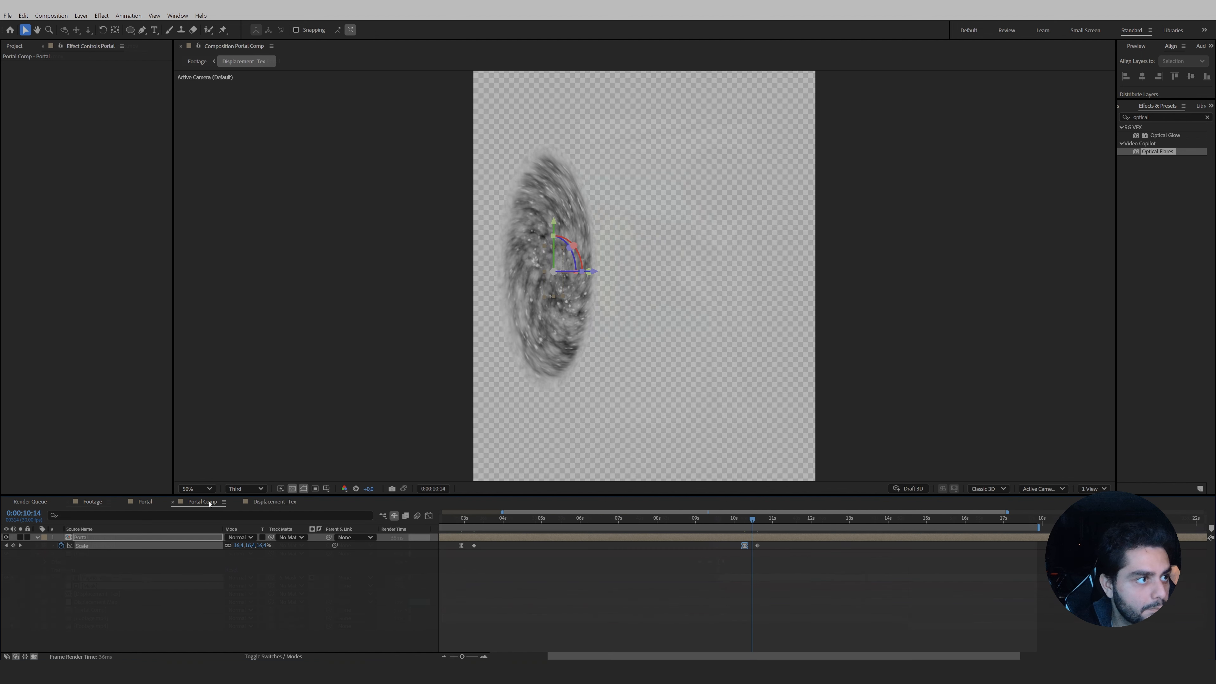
pyautogui.moveTo(757, 547); pyautogui.dragTo(752, 548)
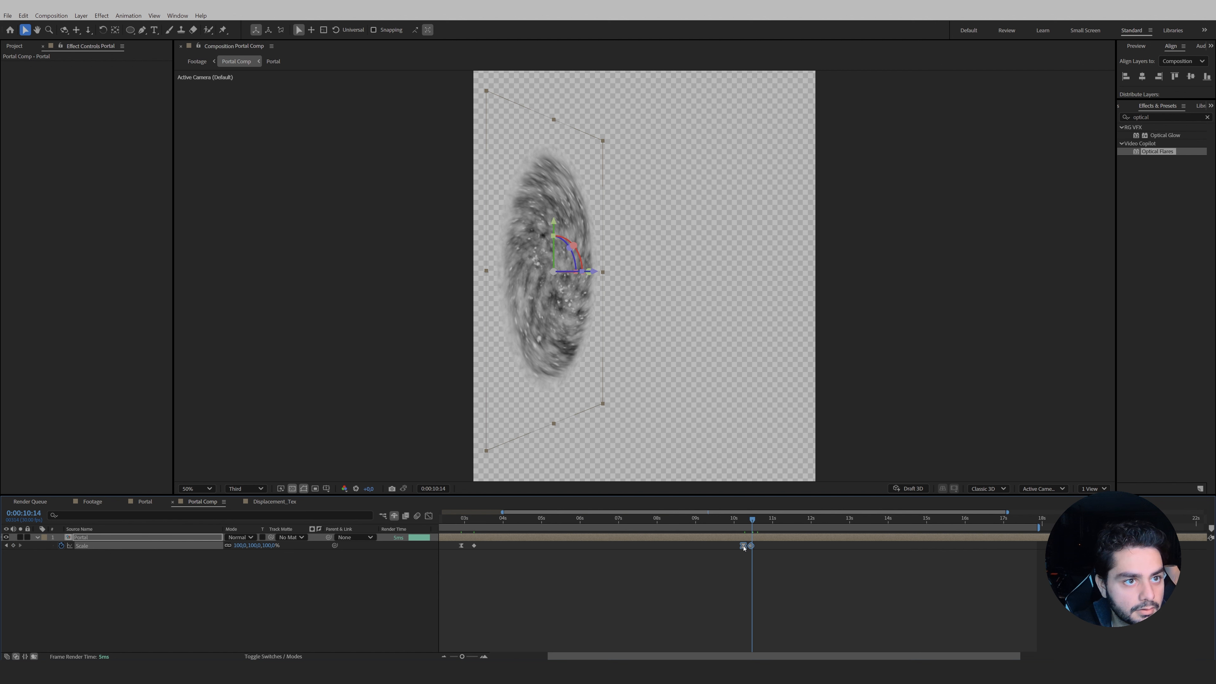
pyautogui.click(194, 62)
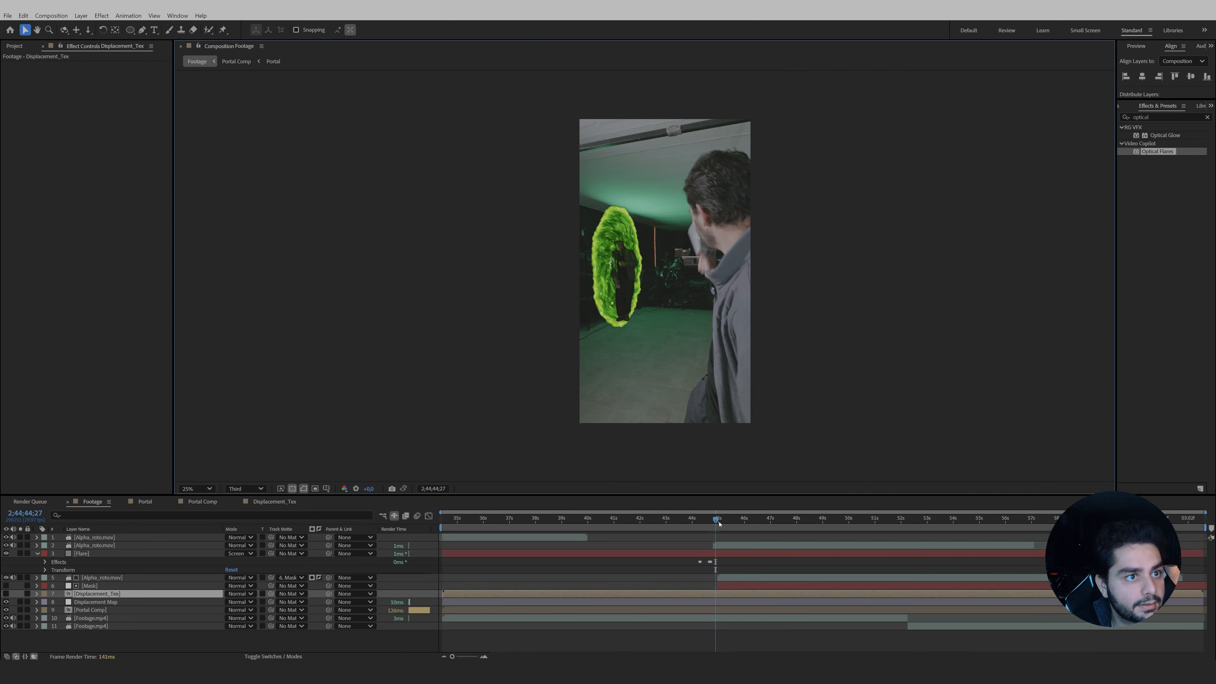
# Delete the second unmatted Alpha_roto.mov copy and start the matted roto and Mask layers at 2;44;44;29.
pyautogui.moveTo(718, 522); pyautogui.dragTo(760, 532)
pyautogui.click(727, 546)
pyautogui.press('Delete')
pyautogui.click(751, 546)
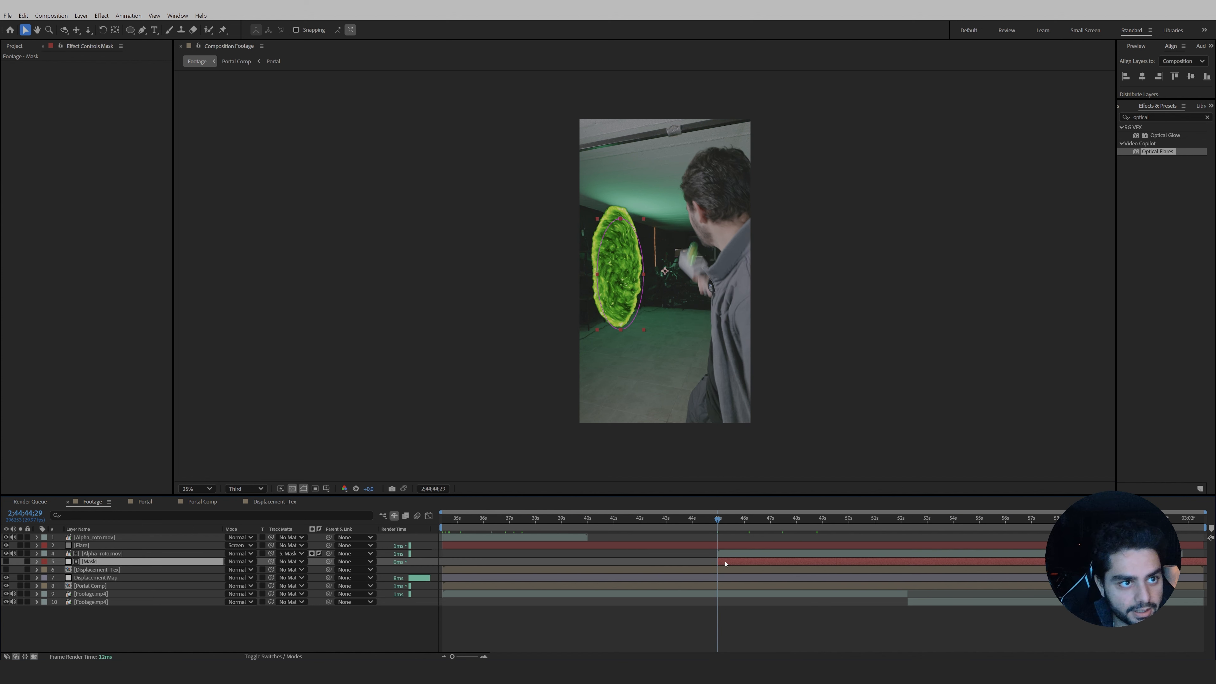
# At 2;44;45;28, keyframe the Mask layer's mask path by moving the mask outside the left edge of the frame.
pyautogui.moveTo(716, 520); pyautogui.dragTo(743, 523)
pyautogui.press('m')
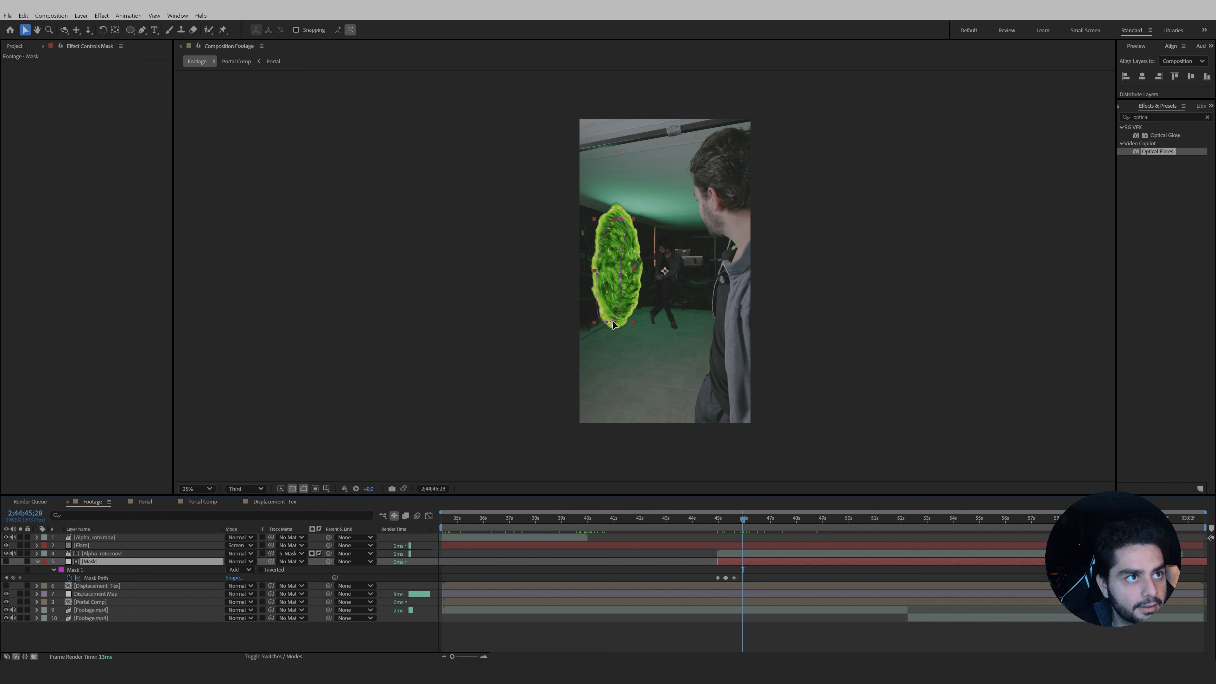
pyautogui.moveTo(620, 279); pyautogui.dragTo(525, 296)
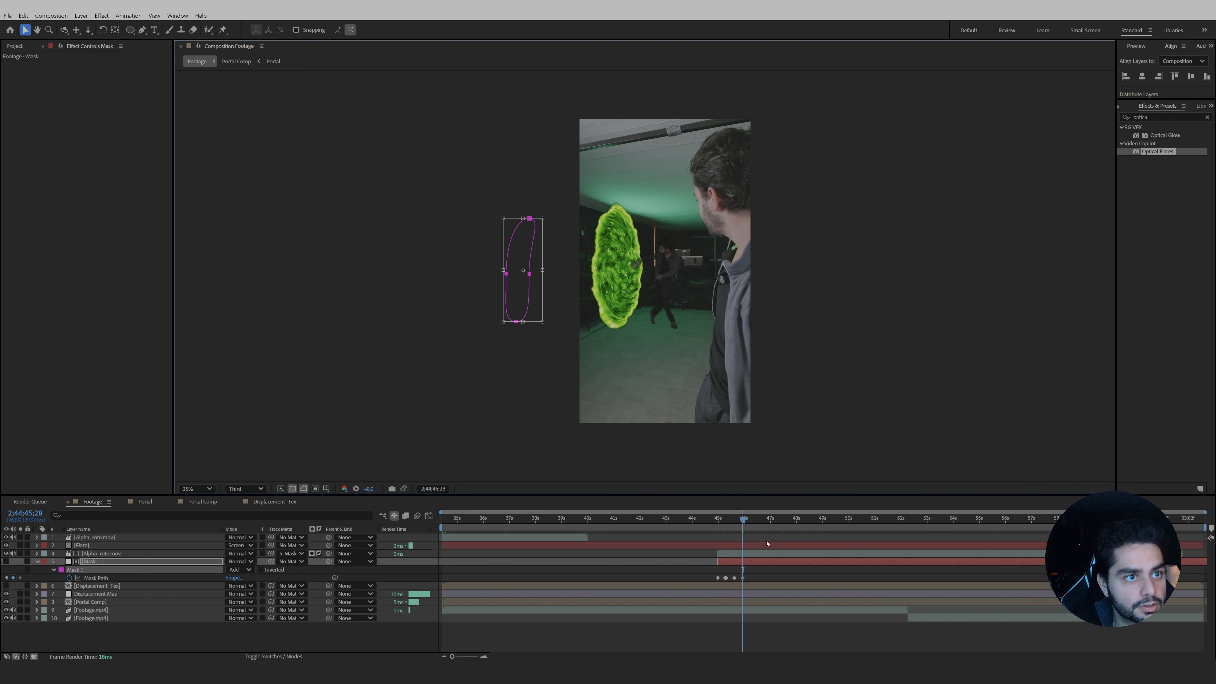
# Slide the matted Alpha_roto.mov and Mask layers together to a later time, so that both start at about 2;44;47.
pyautogui.moveTo(747, 519); pyautogui.dragTo(883, 554)
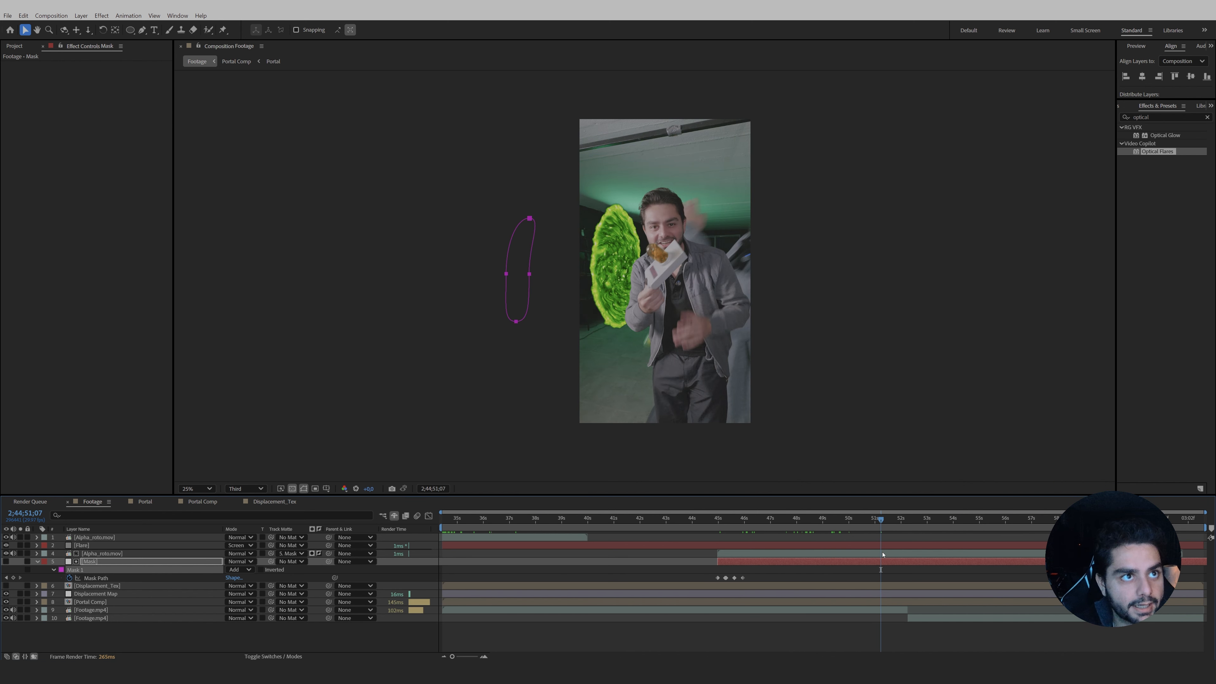
pyautogui.click(884, 556)
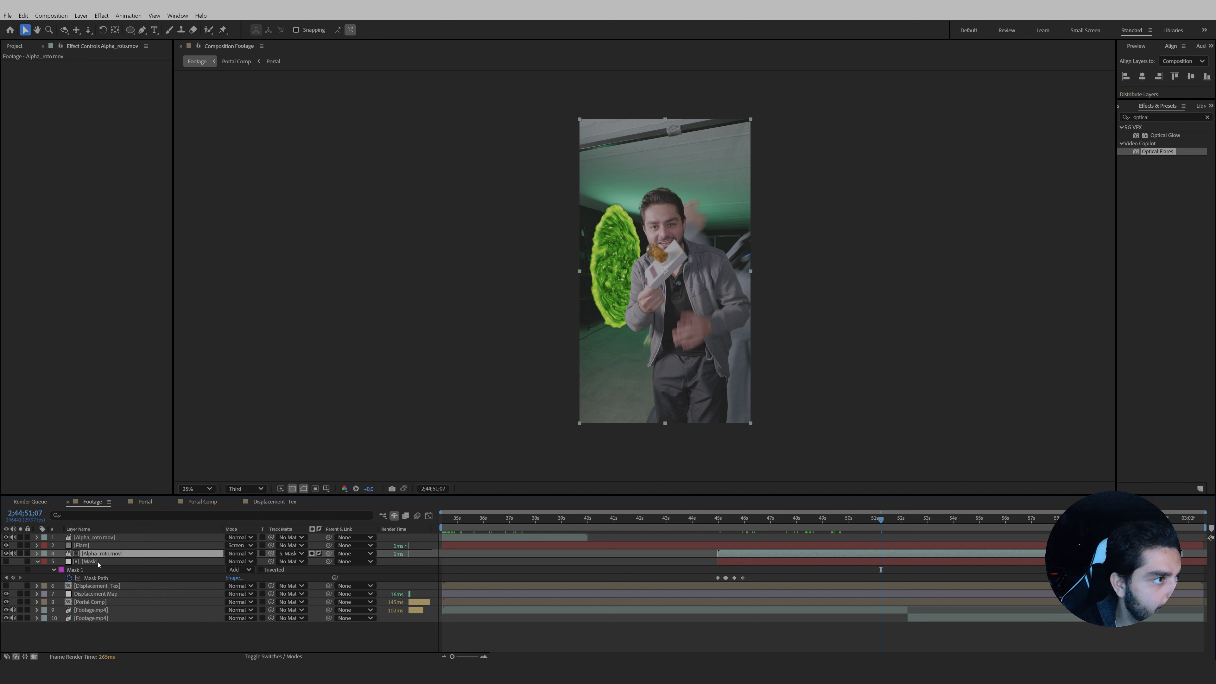
pyautogui.keyDown('shift'); pyautogui.click(99, 563); pyautogui.keyUp('shift')
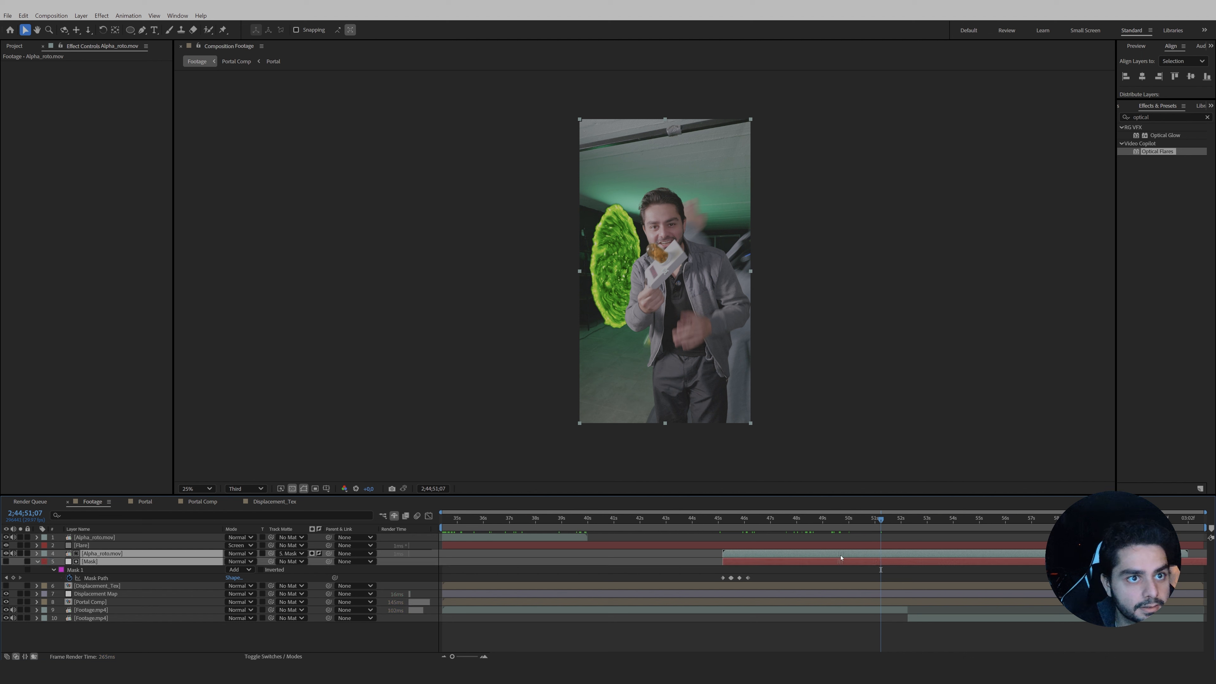
pyautogui.moveTo(842, 557); pyautogui.dragTo(884, 564)
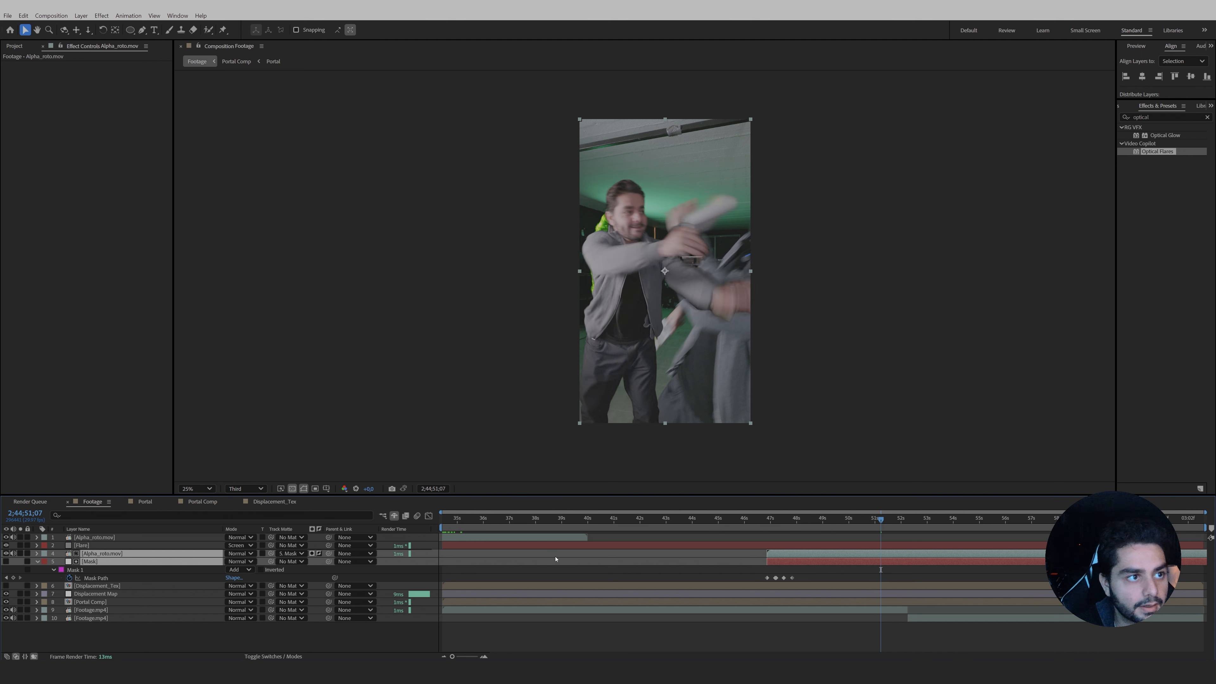
# Duplicate the unmatted Alpha_roto.mov layer, slide the copy later, and cut away everything in it before 2;44;45;08.
pyautogui.click(540, 538)
pyautogui.hotkey('ctrl', 'd')
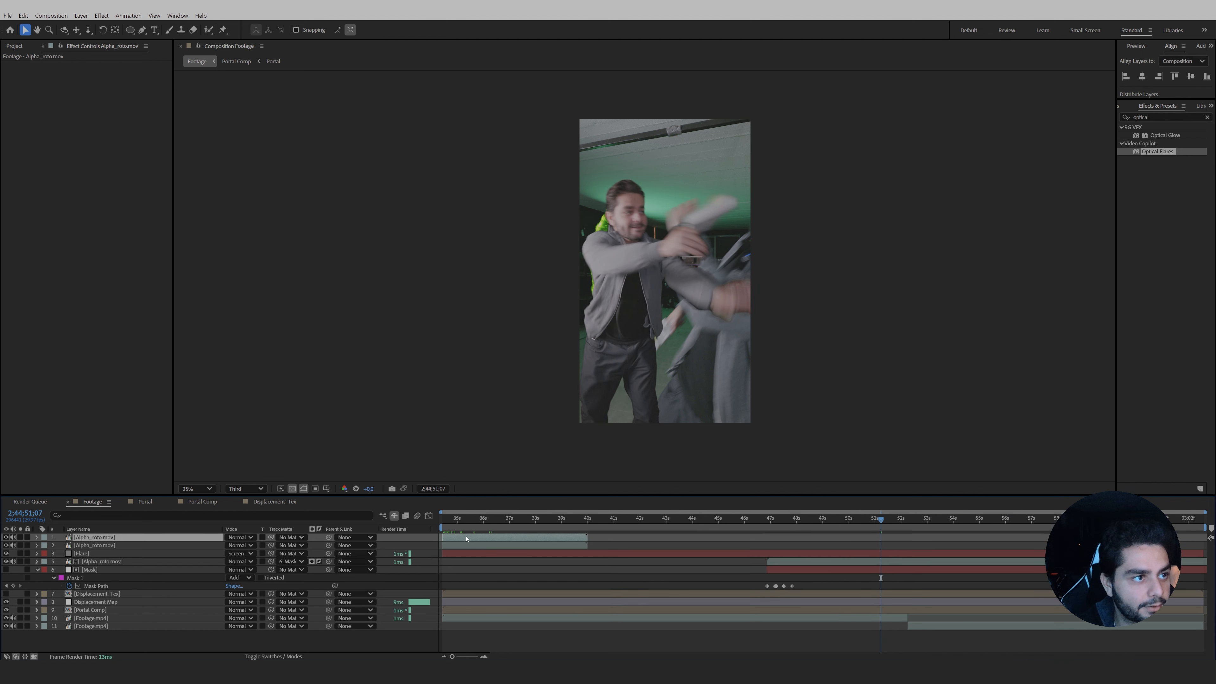
pyautogui.moveTo(458, 540); pyautogui.dragTo(629, 539)
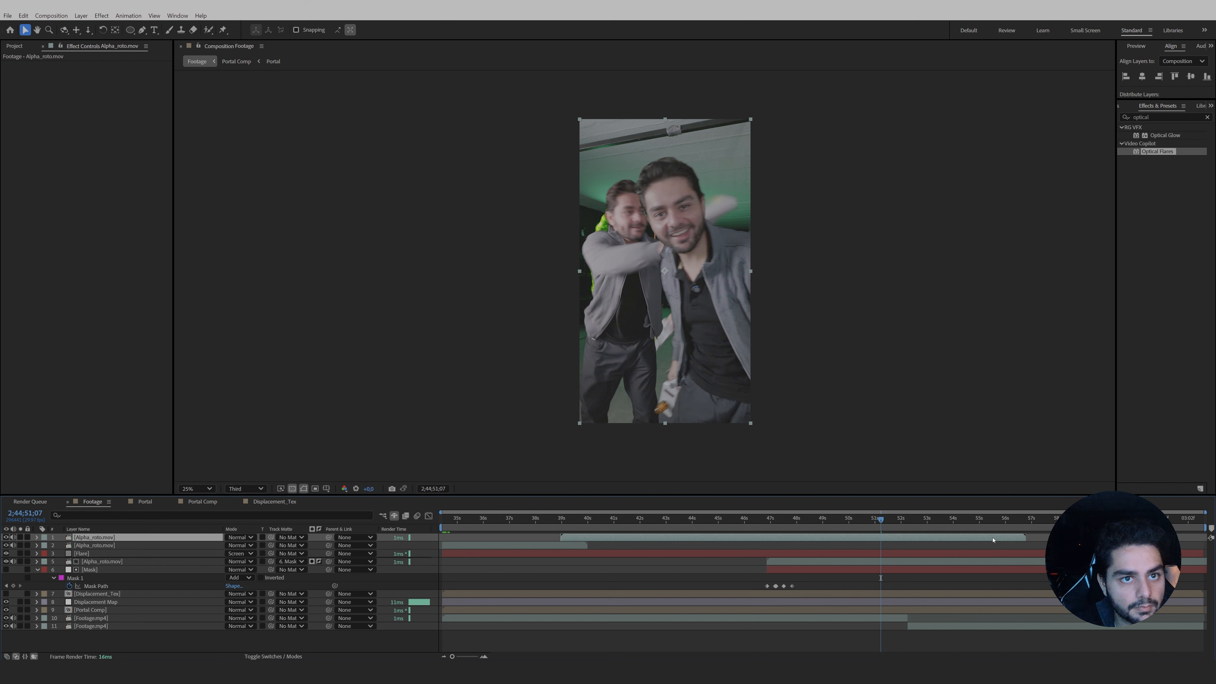
pyautogui.moveTo(1030, 538); pyautogui.dragTo(880, 540)
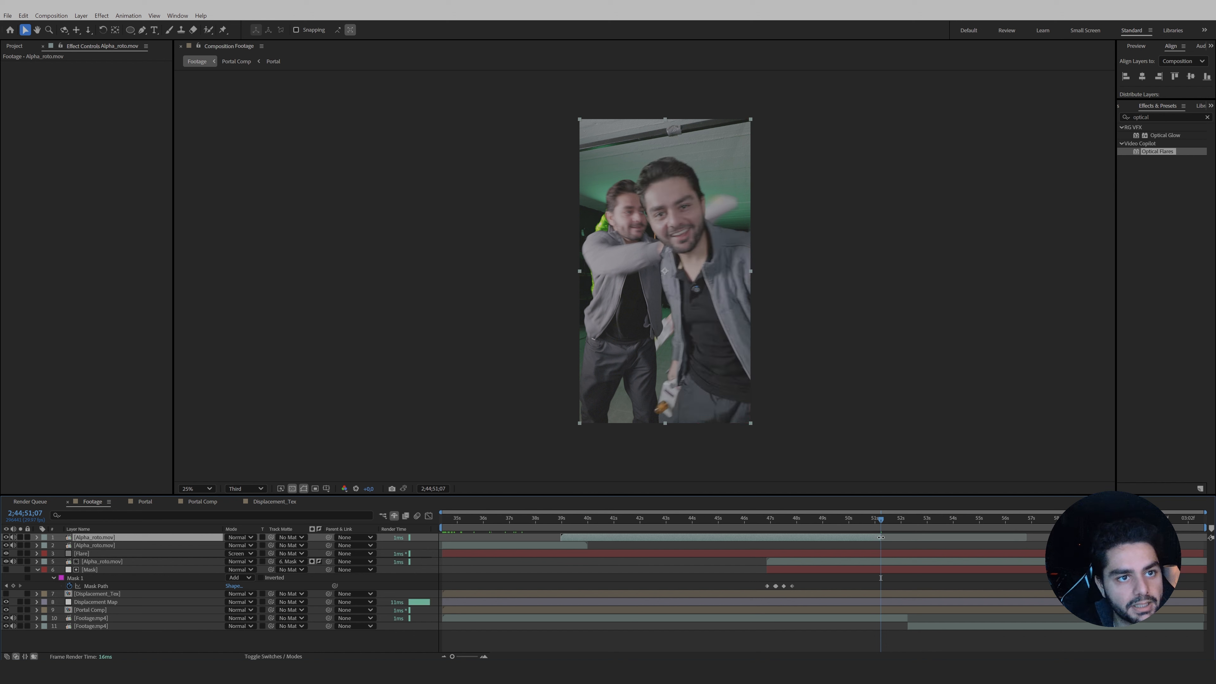
pyautogui.moveTo(874, 539); pyautogui.dragTo(659, 538)
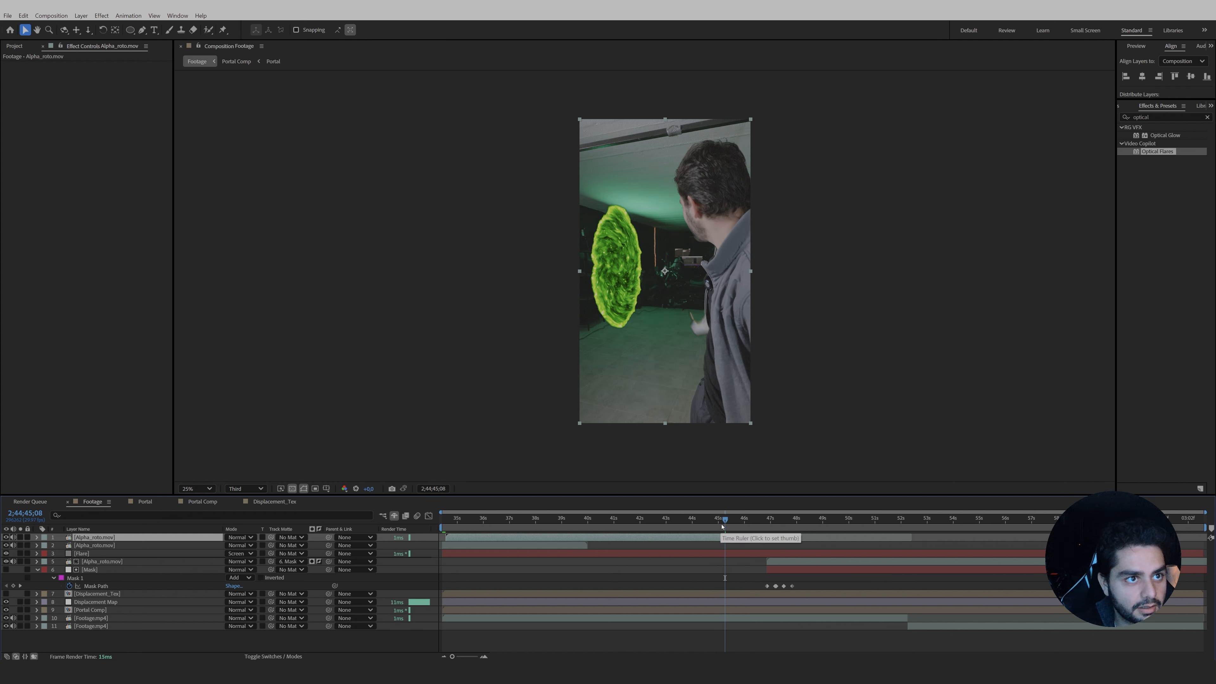
pyautogui.hotkey('ctrl', 'shift', 'd')
pyautogui.press('Delete')
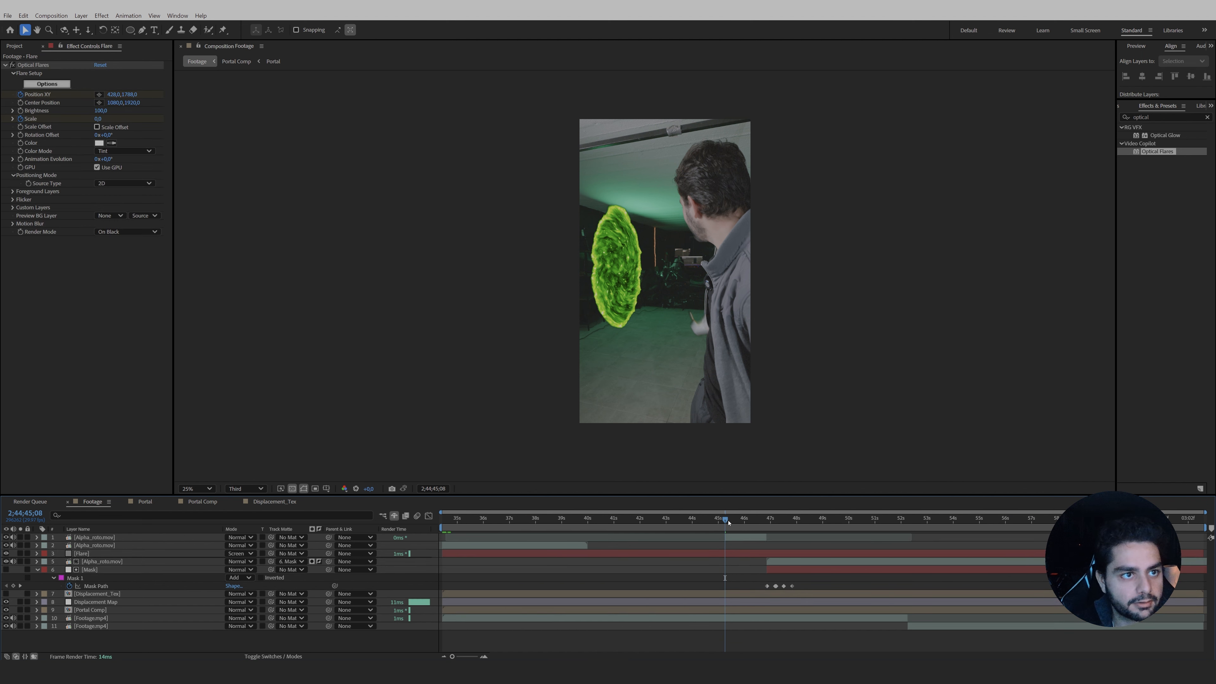
# Slide the Flare layer earlier so that its first Position XY and Scale keyframes fall at 2;44;43;15.
pyautogui.moveTo(732, 520); pyautogui.dragTo(680, 557)
pyautogui.click(753, 540)
pyautogui.click(793, 573)
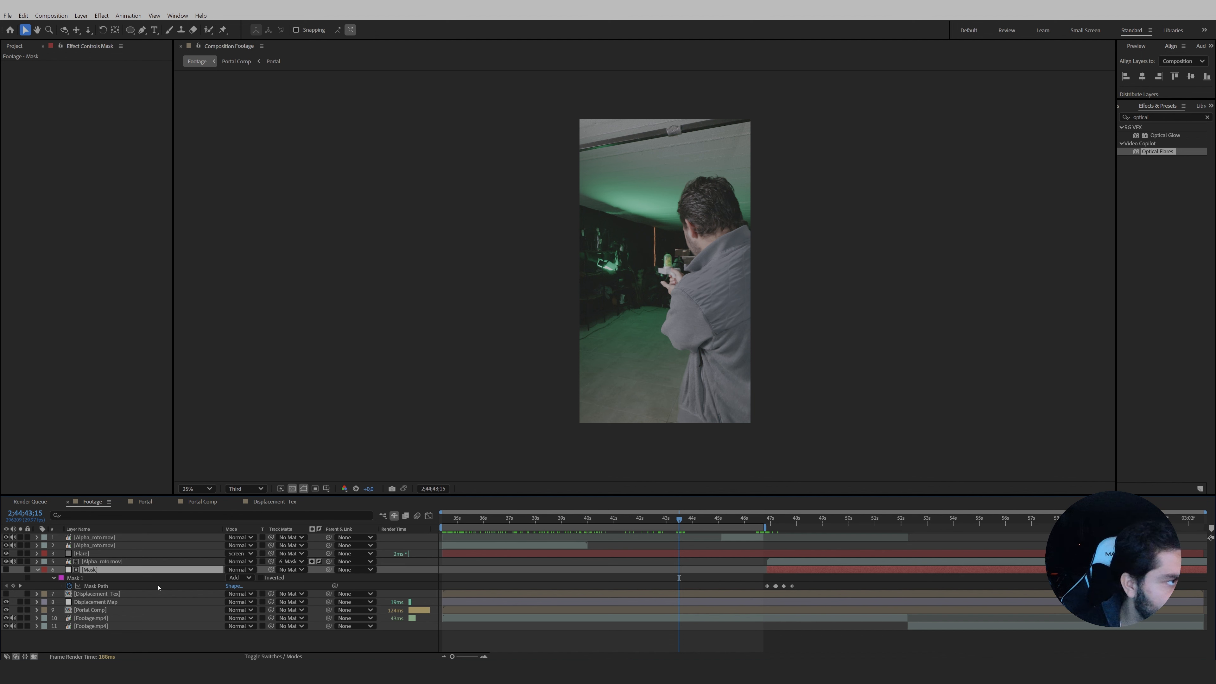
pyautogui.click(110, 554)
pyautogui.press('u')
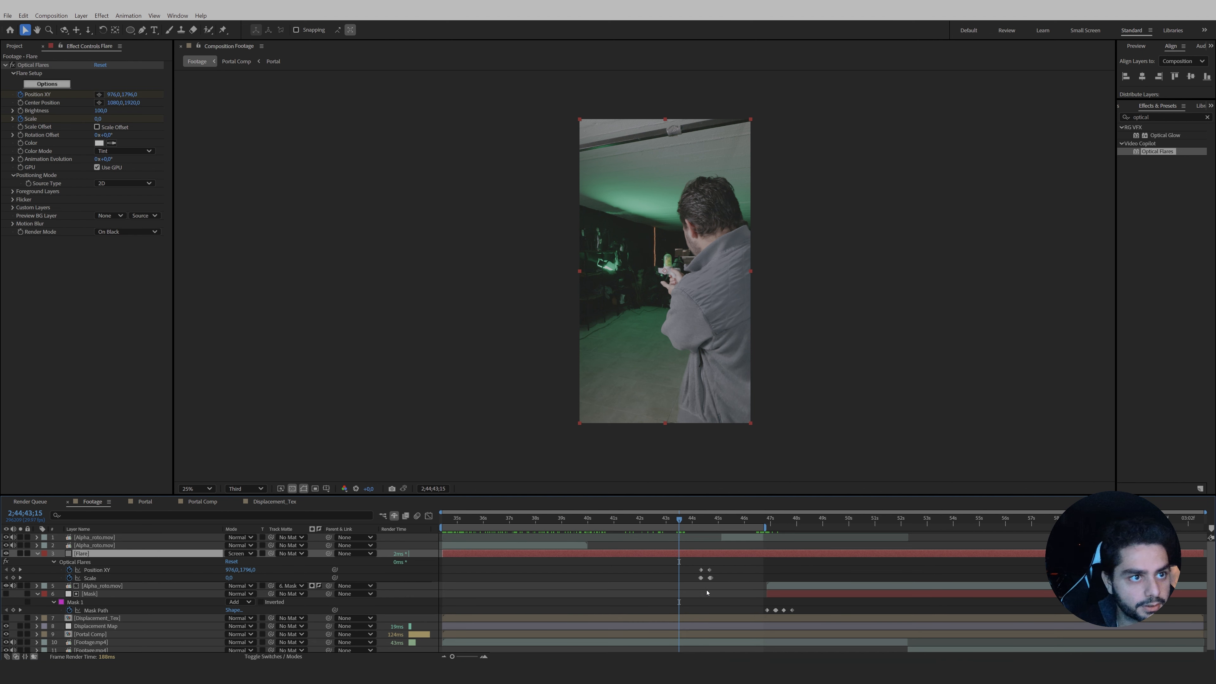
pyautogui.moveTo(700, 556); pyautogui.dragTo(686, 522)
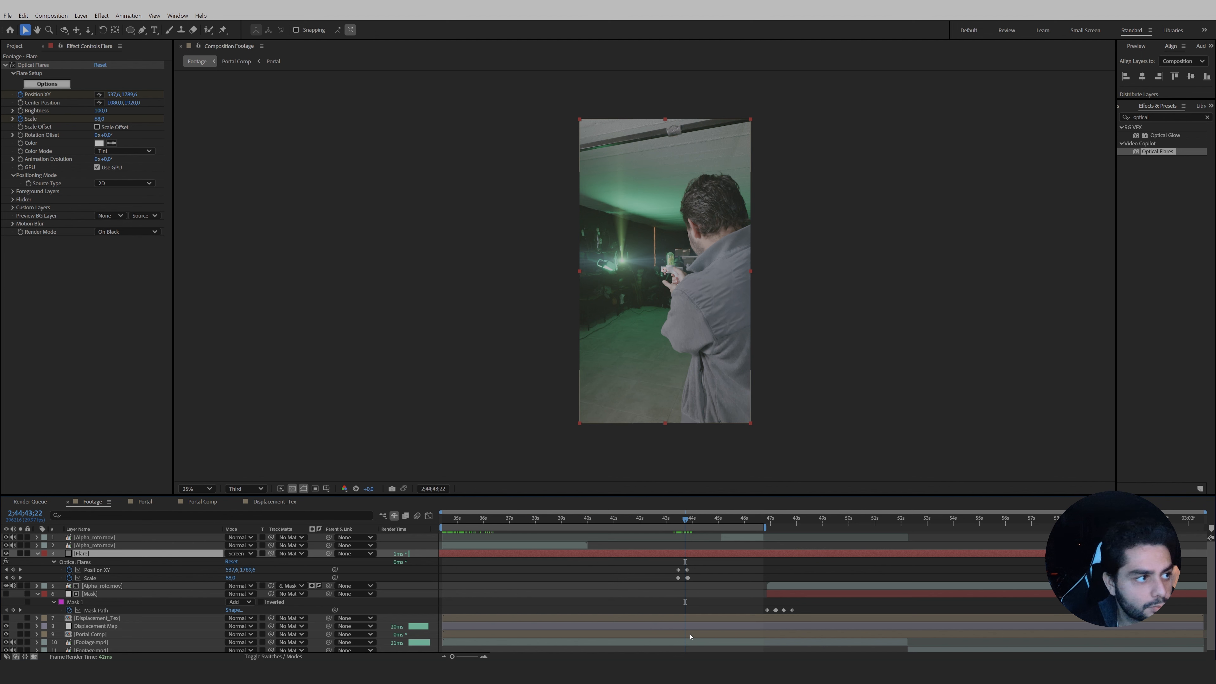
# In Portal Comp, move the Portal's last two Scale keyframes earlier, to around 0:00:09:09.
pyautogui.click(208, 503)
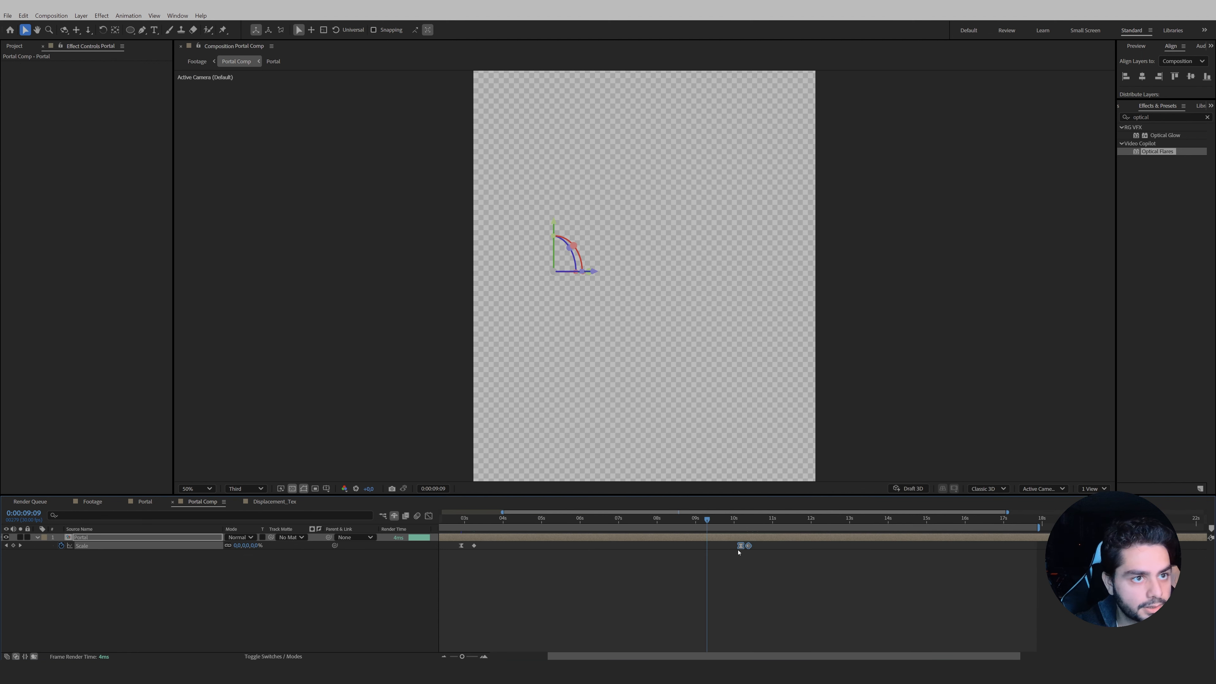
pyautogui.click(727, 548)
pyautogui.moveTo(731, 550); pyautogui.dragTo(748, 549)
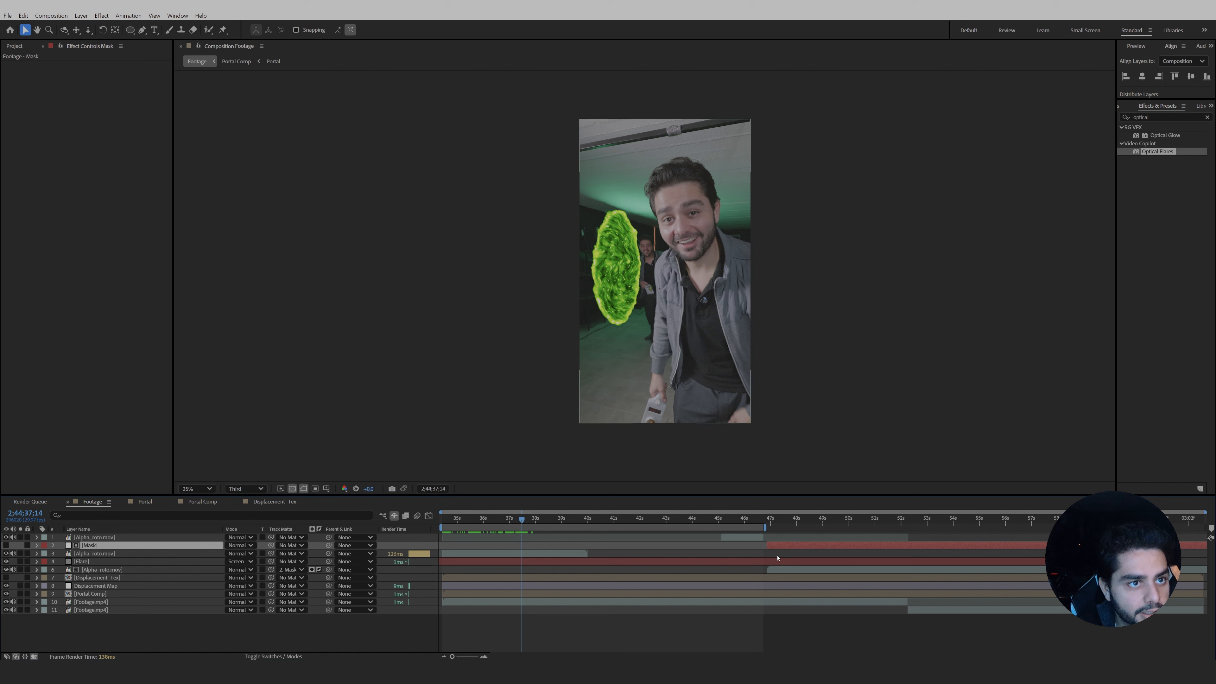
# Place the matted Alpha_roto.mov directly under Mask, slide both back to the beginning of the shot, and stack them below both unmatted roto layers.
pyautogui.click(782, 568)
pyautogui.keyDown('ctrl'); pyautogui.click(781, 546); pyautogui.keyUp('ctrl')
pyautogui.moveTo(138, 566); pyautogui.dragTo(140, 550)
pyautogui.moveTo(796, 546); pyautogui.dragTo(523, 547)
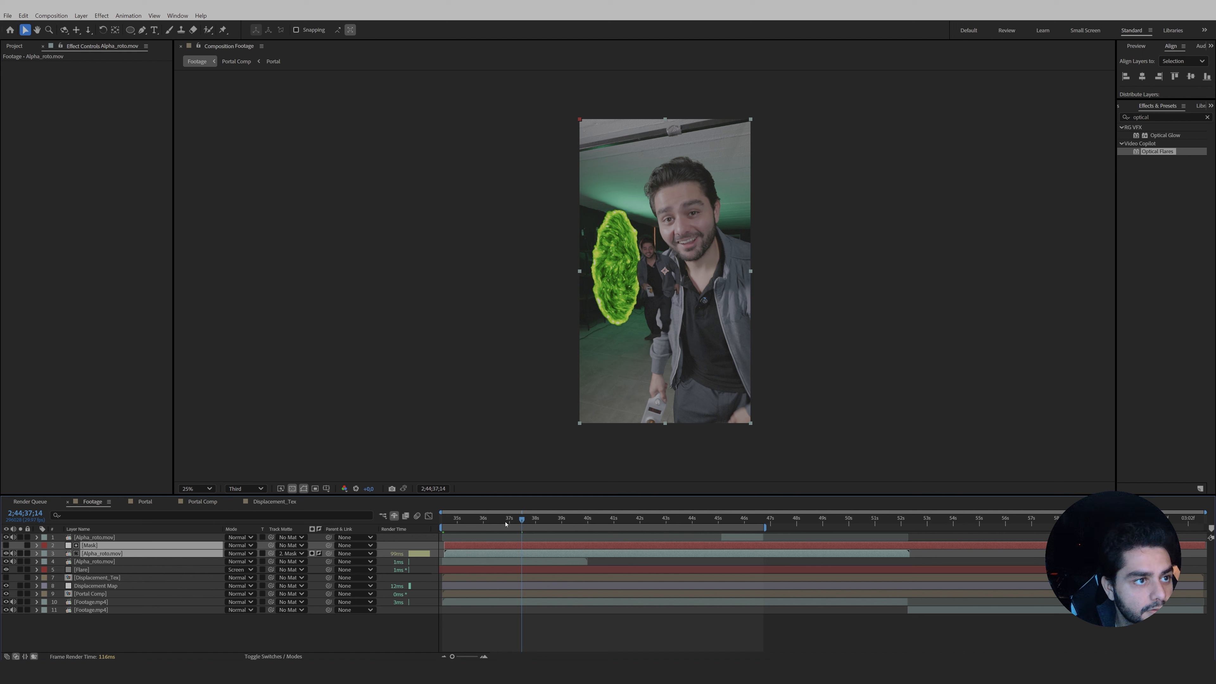
pyautogui.moveTo(512, 522); pyautogui.dragTo(549, 540)
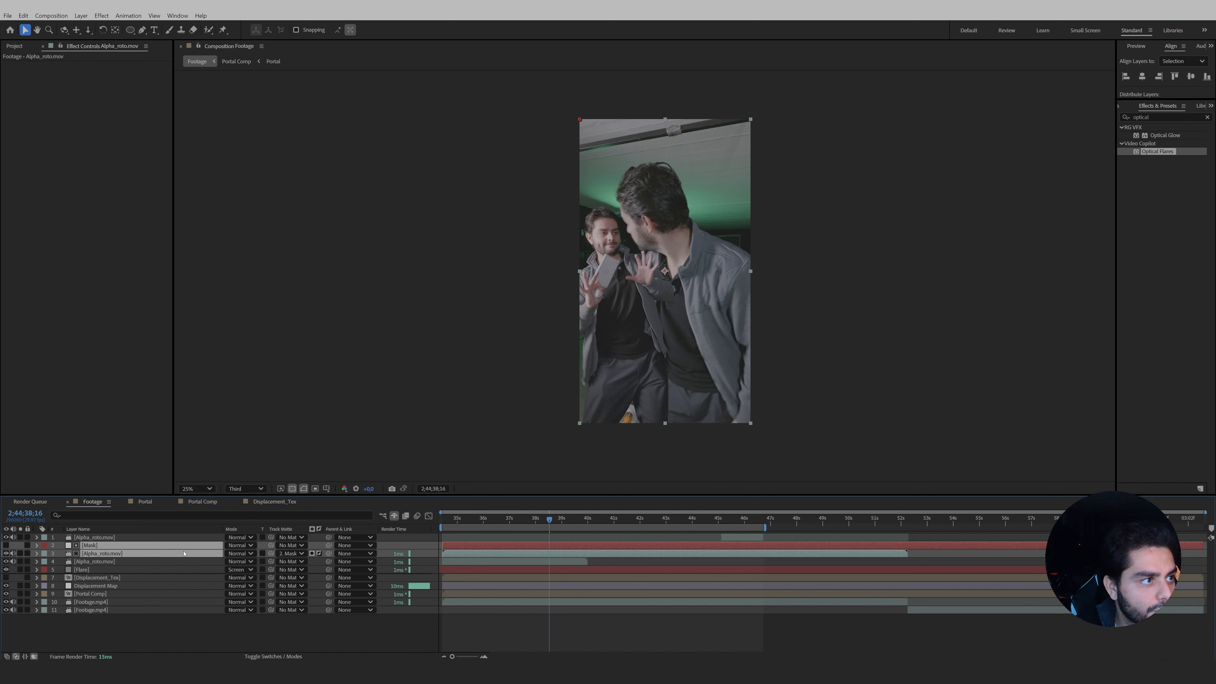
pyautogui.moveTo(115, 553); pyautogui.dragTo(182, 566)
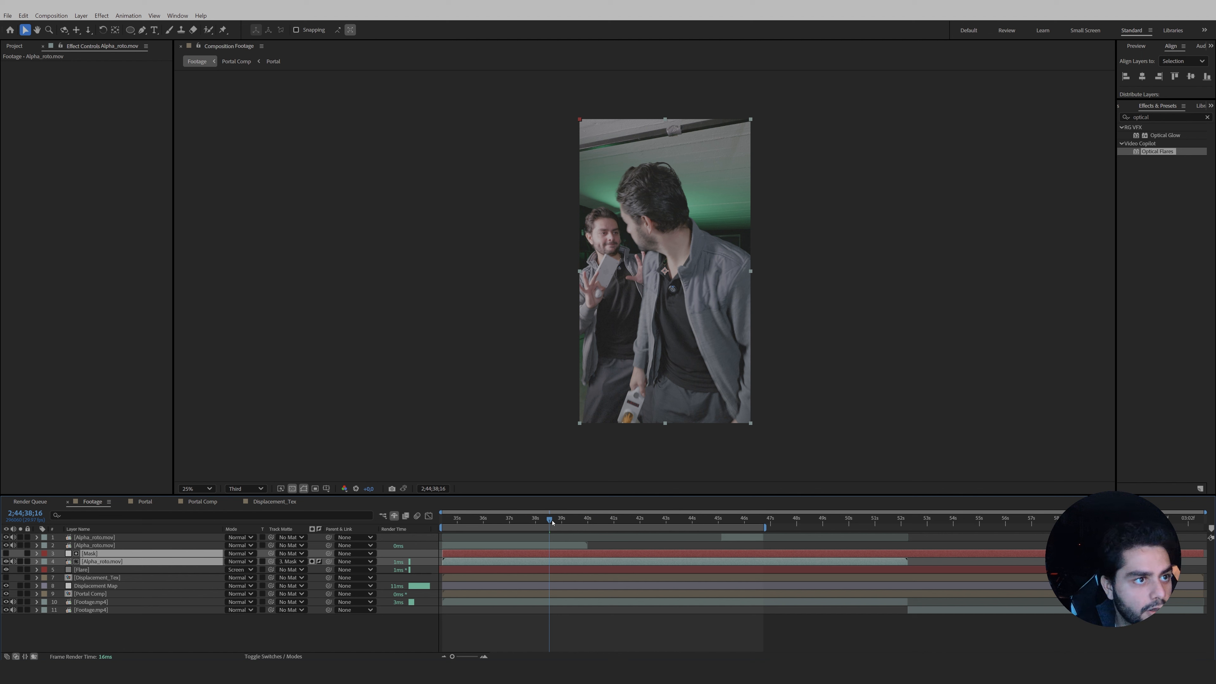
# Move the later Footage.mp4 clip above the other Footage.mp4 layer and slide it to start at 2;44;37;13.
pyautogui.moveTo(552, 523); pyautogui.dragTo(708, 545)
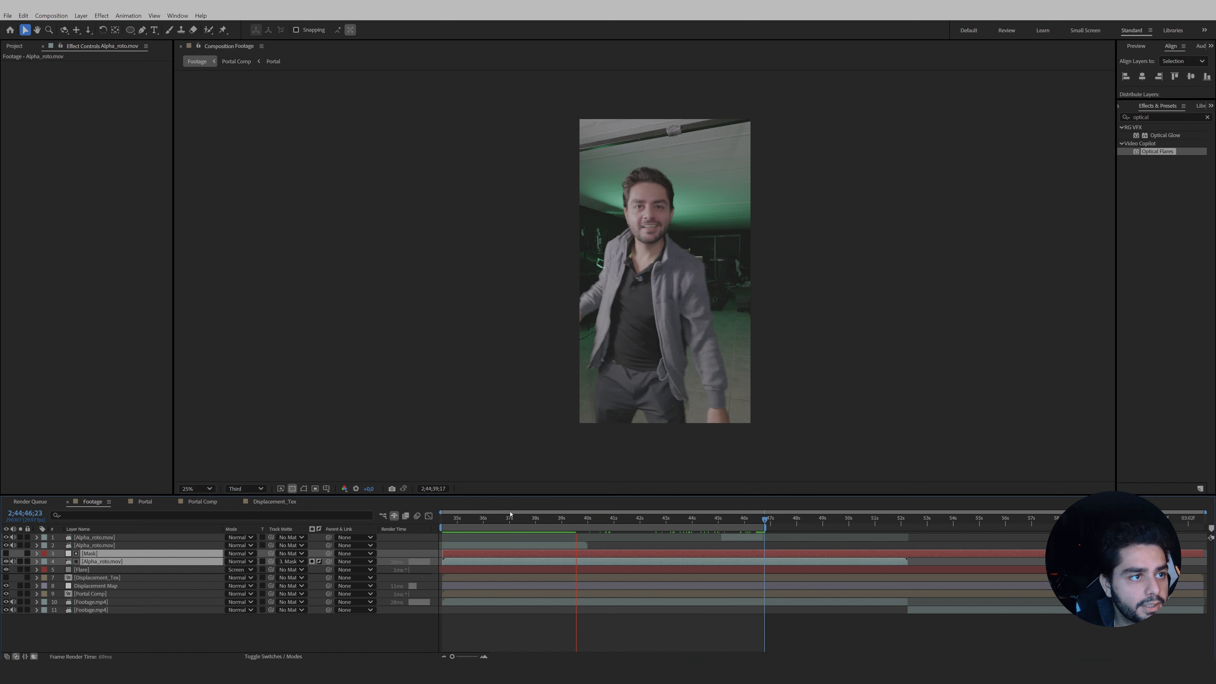
pyautogui.click(525, 531)
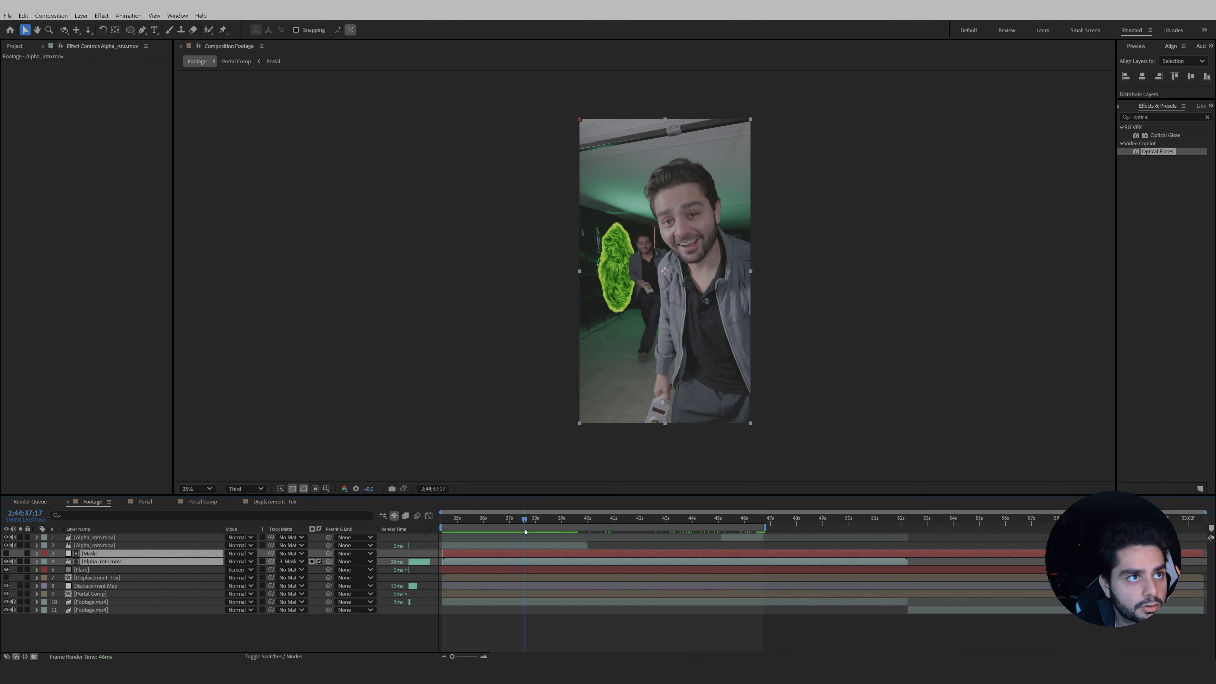
pyautogui.moveTo(525, 531); pyautogui.dragTo(522, 531)
pyautogui.click(168, 610)
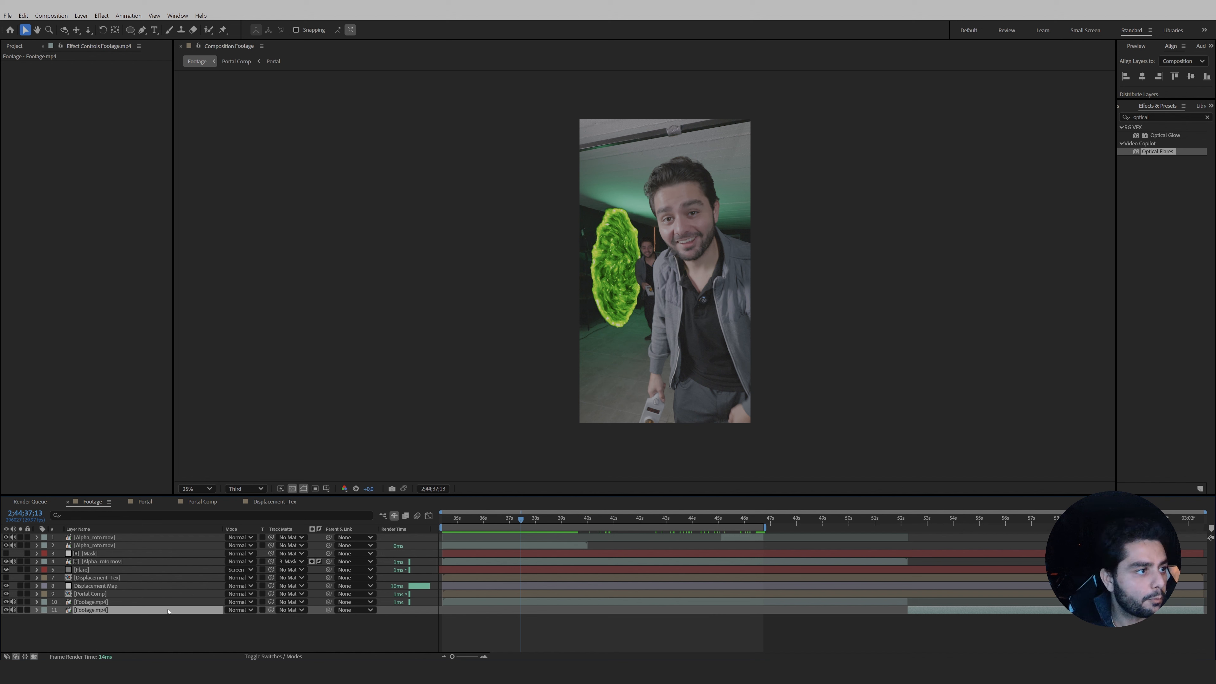
pyautogui.moveTo(168, 612)
pyautogui.mouseDown()
pyautogui.moveTo(183, 580)
pyautogui.moveTo(173, 602)
pyautogui.mouseUp()
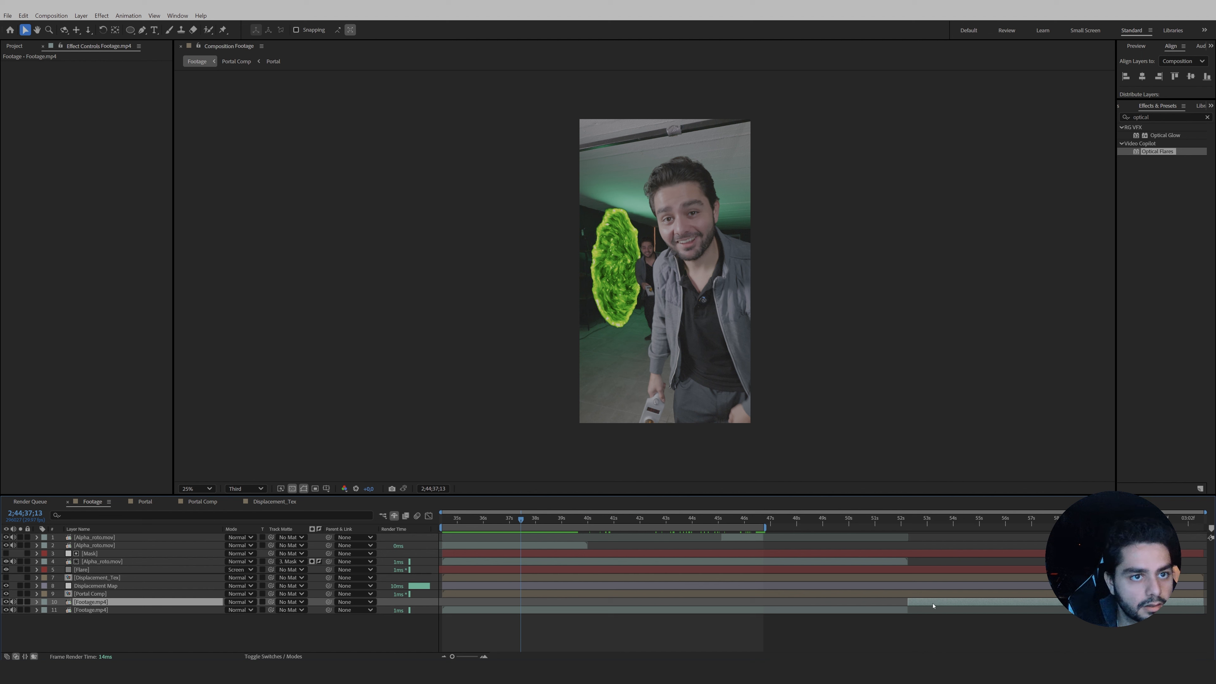
pyautogui.moveTo(932, 606); pyautogui.dragTo(545, 606)
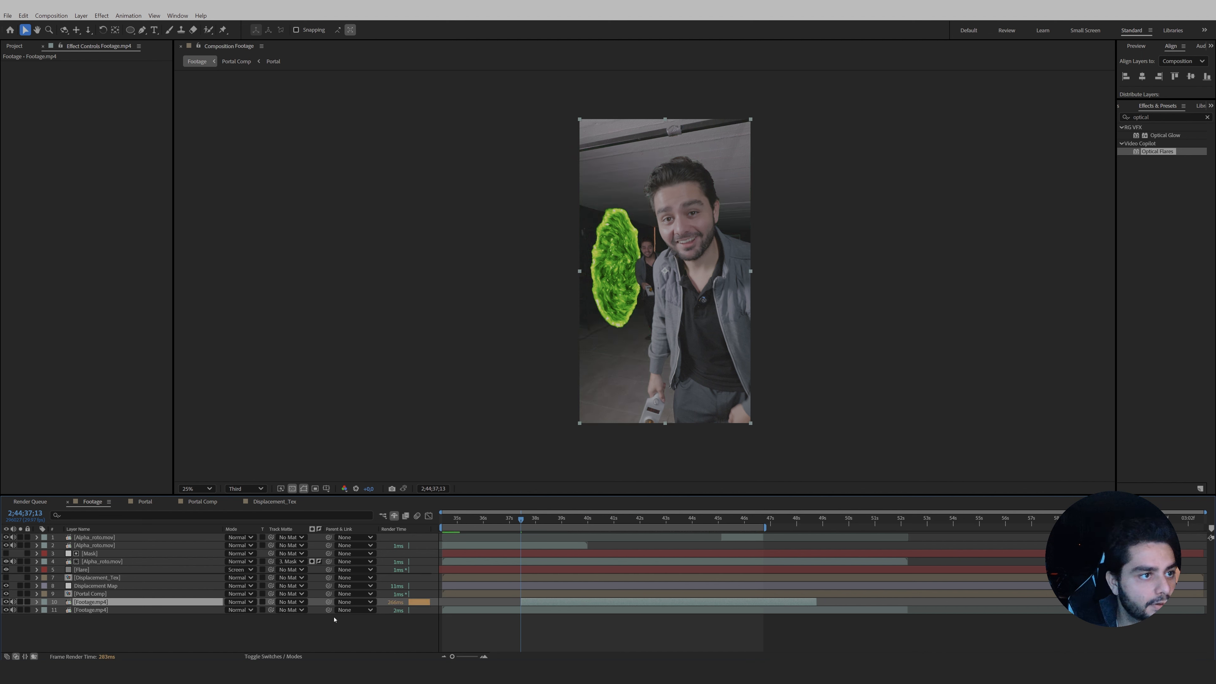
# Fade in the upper Footage.mp4 clip with Opacity keyframes of 0% at 2;44;37;13 and 100% at 2;44;37;23.
pyautogui.press('t')
pyautogui.click(235, 611)
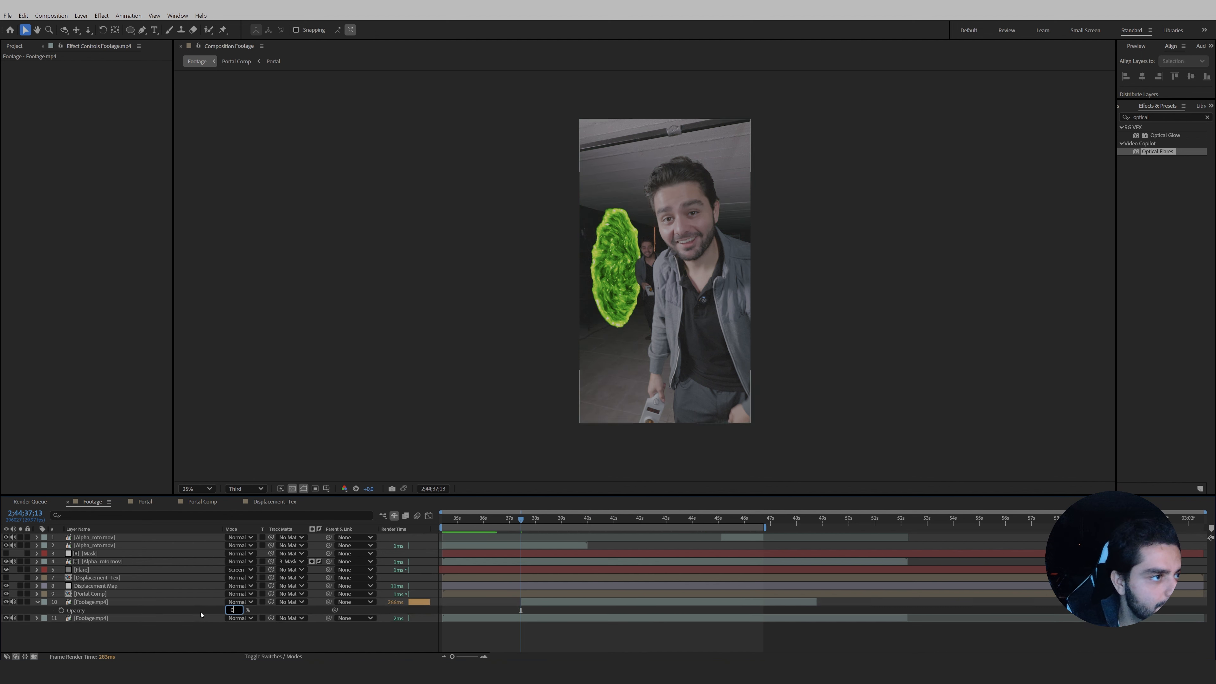
pyautogui.click(73, 611)
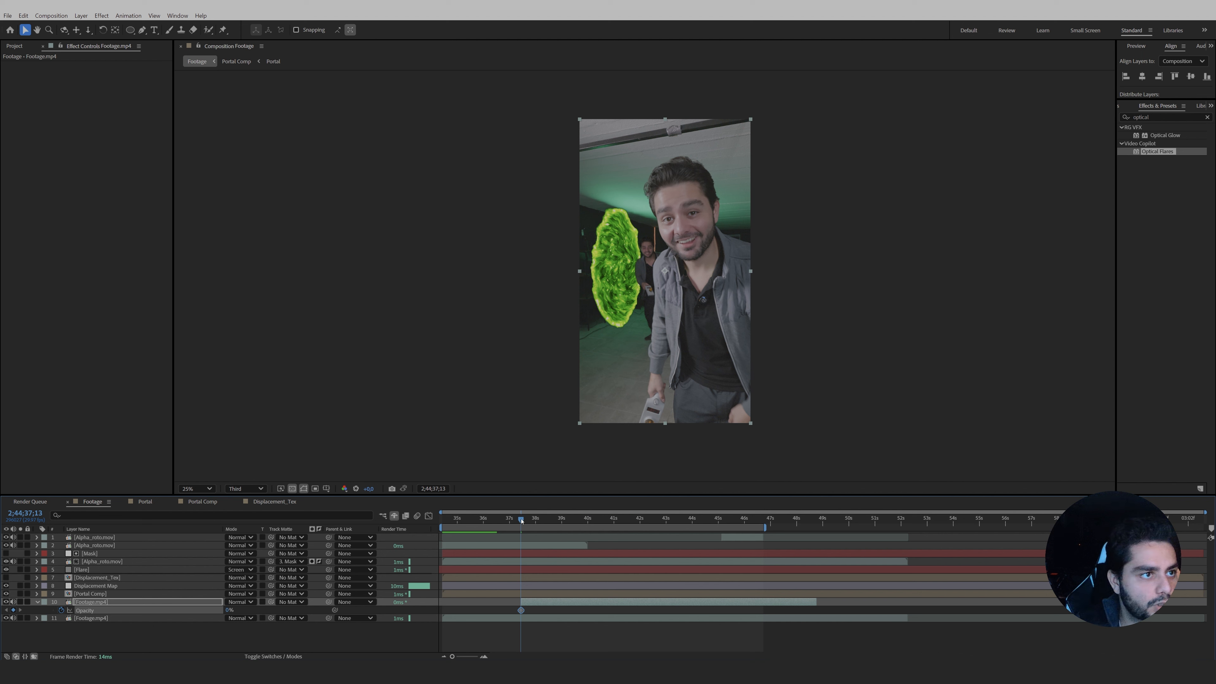
pyautogui.moveTo(521, 519); pyautogui.dragTo(529, 518)
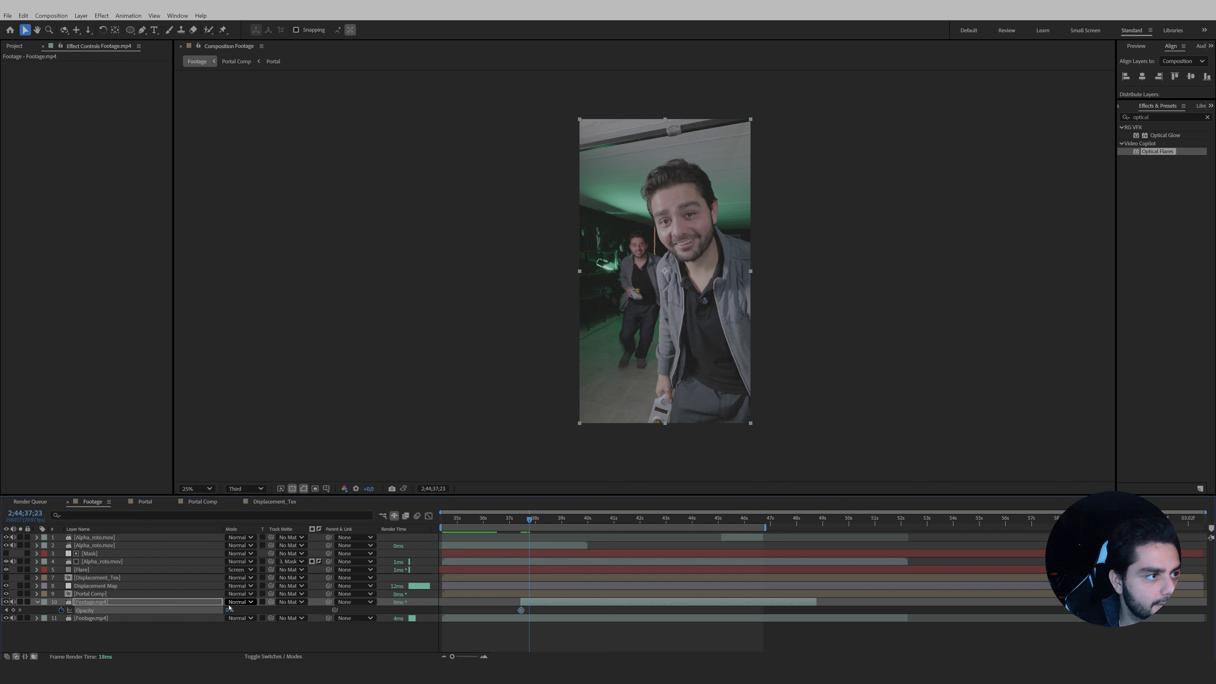
pyautogui.moveTo(279, 610); pyautogui.dragTo(518, 603)
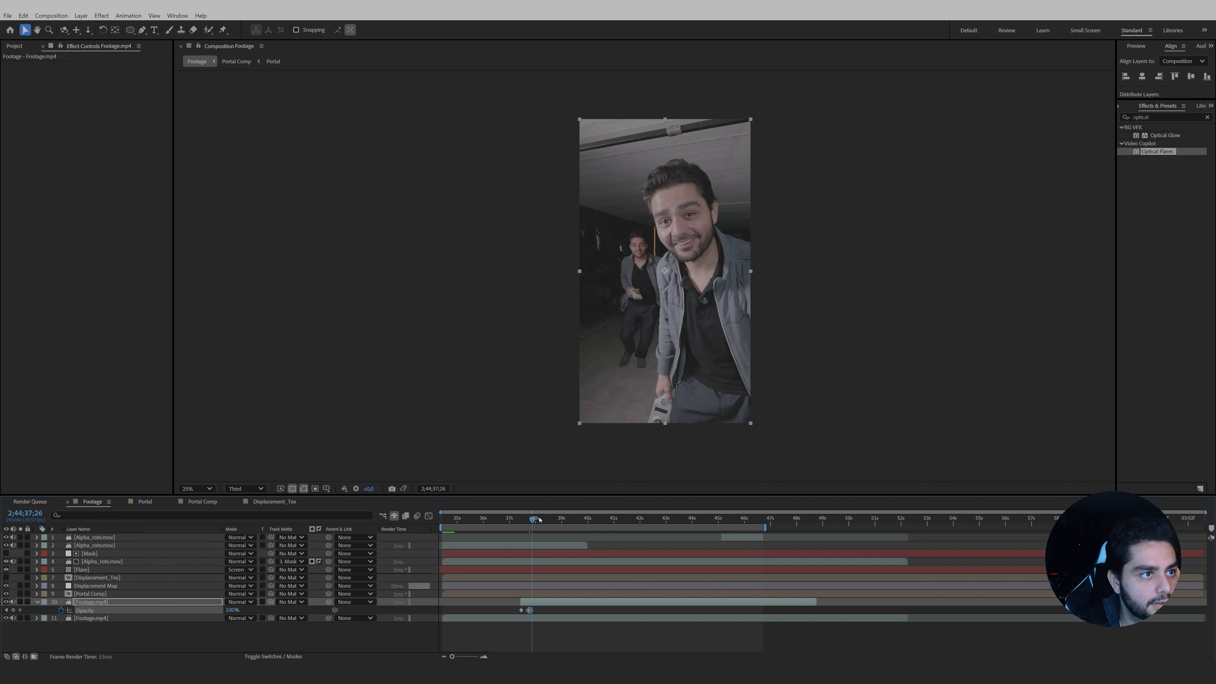
# Fade the upper Footage.mp4 clip out by keyframing Opacity at 100% a few frames before 2;44;43;26 and 0% at 2;44;43;26.
pyautogui.moveTo(540, 520); pyautogui.dragTo(659, 540)
pyautogui.moveTo(664, 542); pyautogui.dragTo(689, 521)
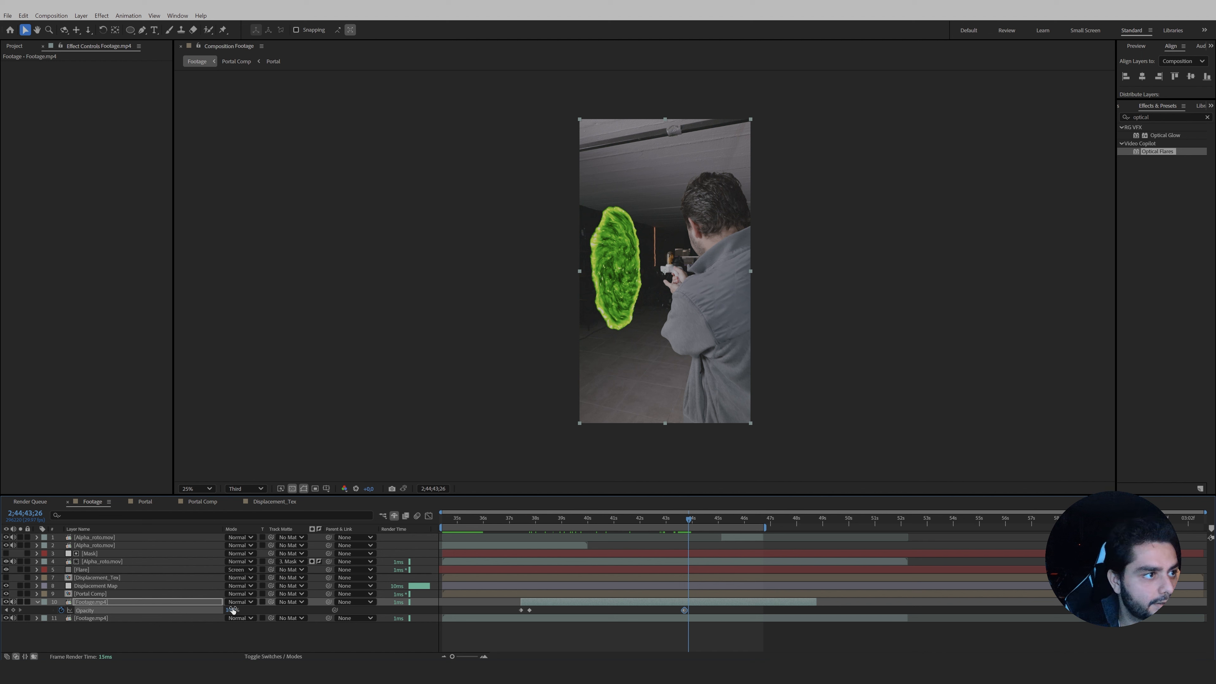
pyautogui.moveTo(233, 610); pyautogui.dragTo(179, 616)
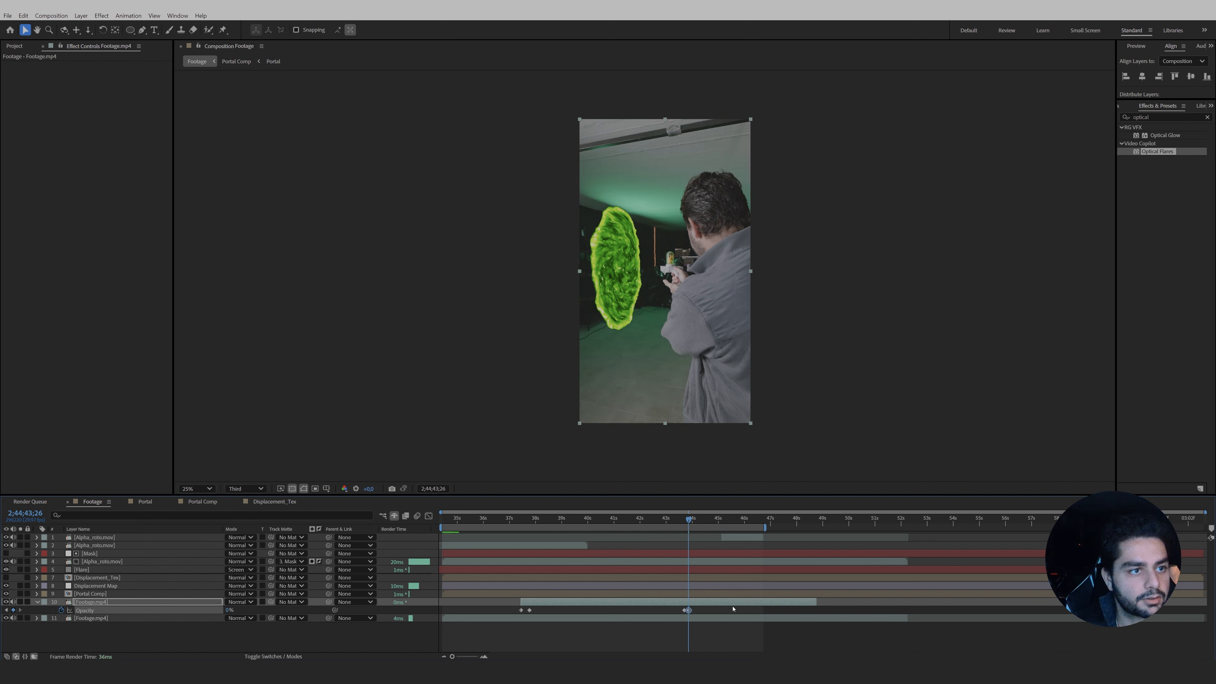
pyautogui.moveTo(687, 526); pyautogui.dragTo(651, 523)
pyautogui.press('space')
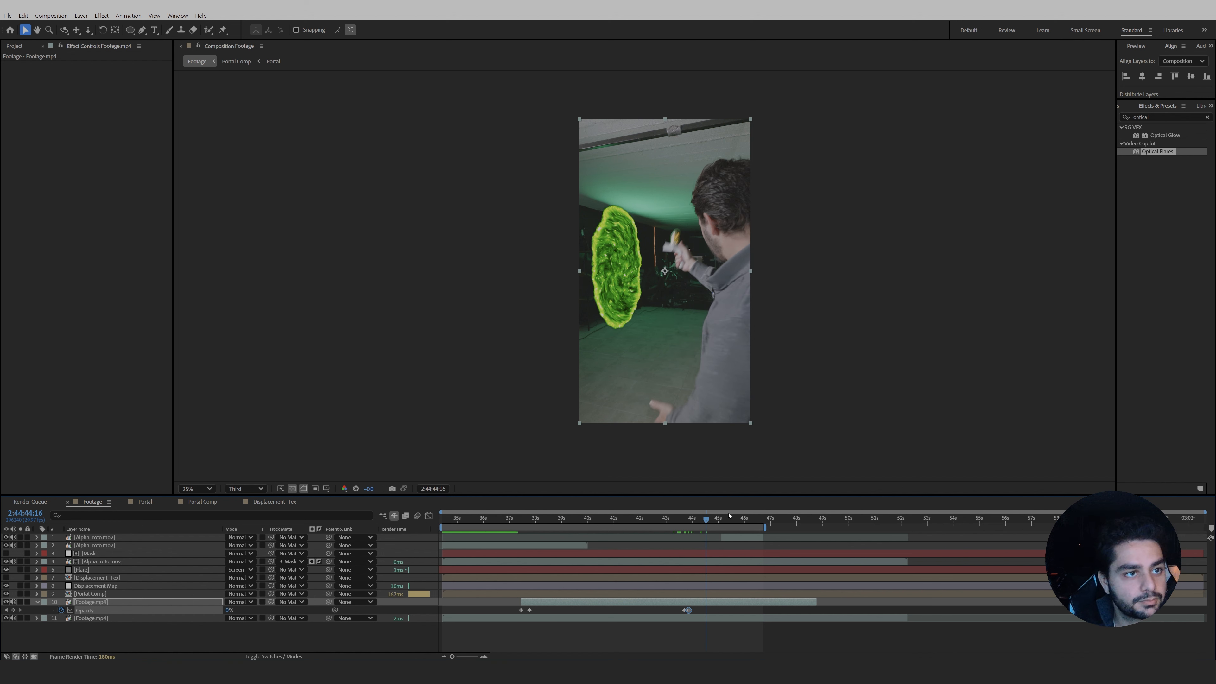
# Lower the Portal Comp layer's Opacity to 79% and inspect the portal up close at 2;44;44;09.
pyautogui.moveTo(709, 522); pyautogui.dragTo(699, 523)
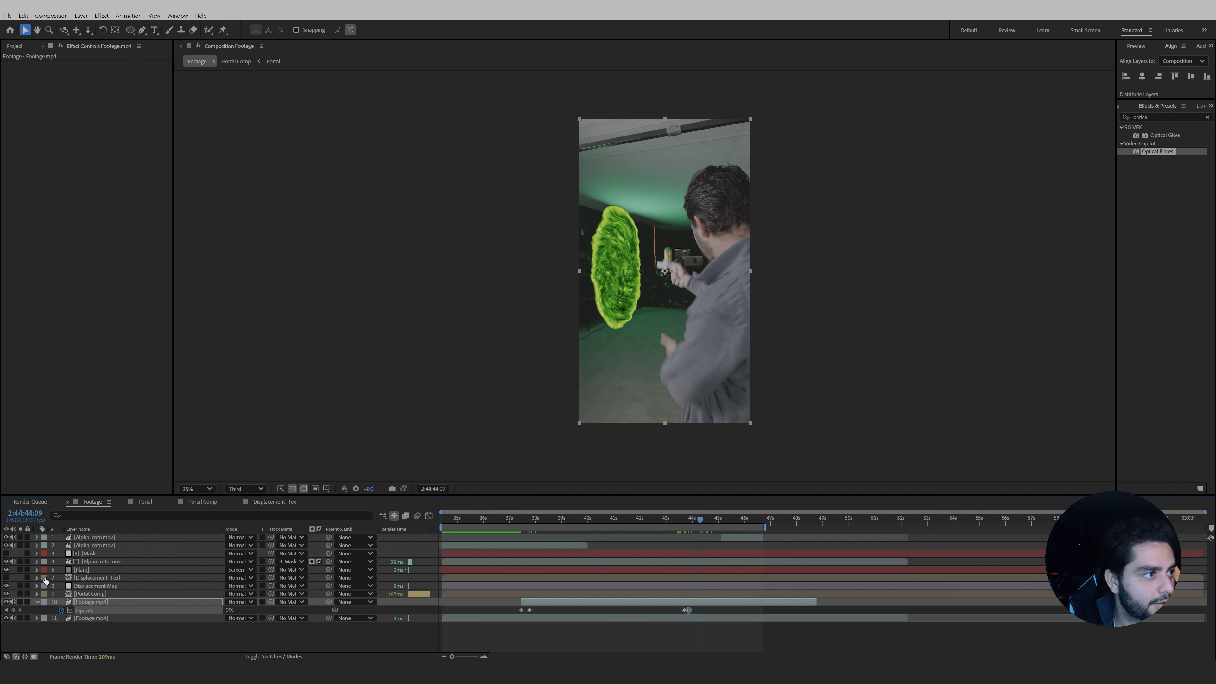
pyautogui.click(91, 594)
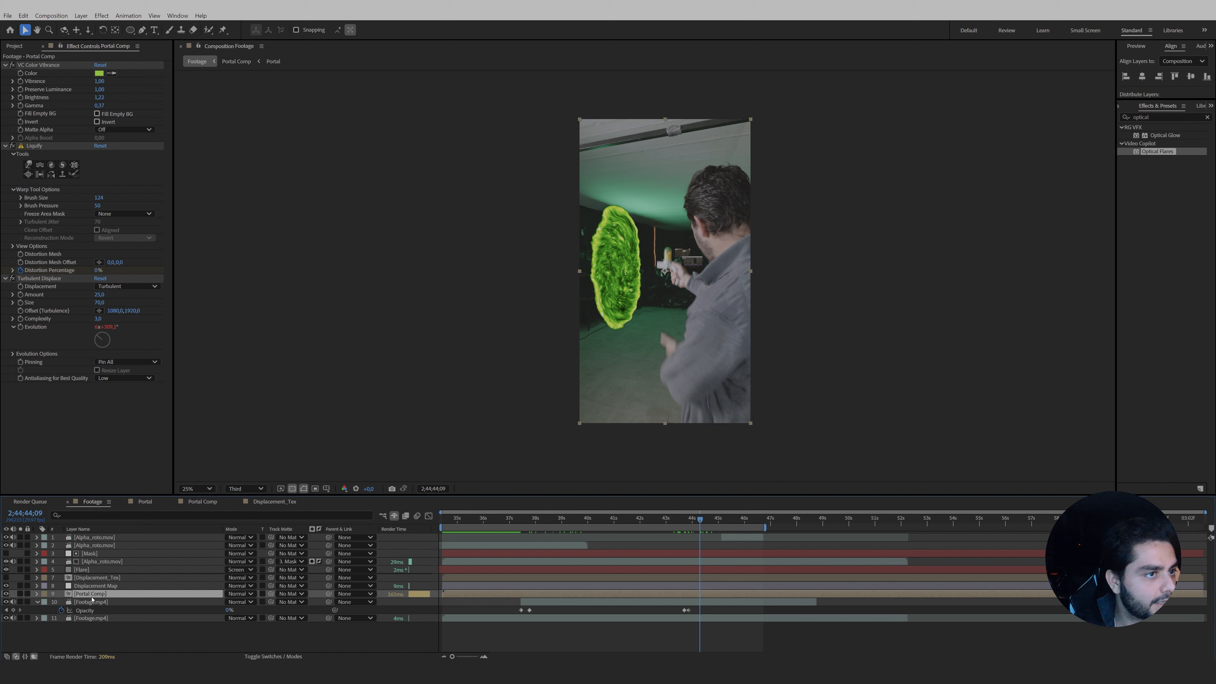
pyautogui.press('t')
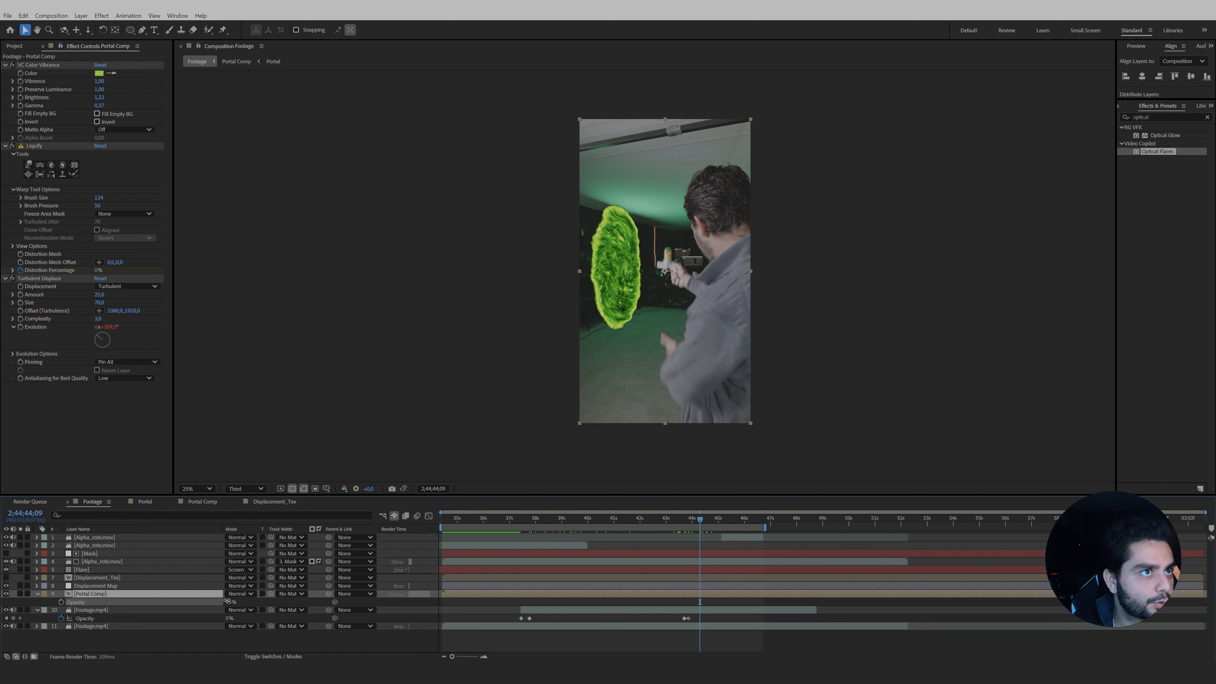
pyautogui.moveTo(222, 601); pyautogui.dragTo(219, 601)
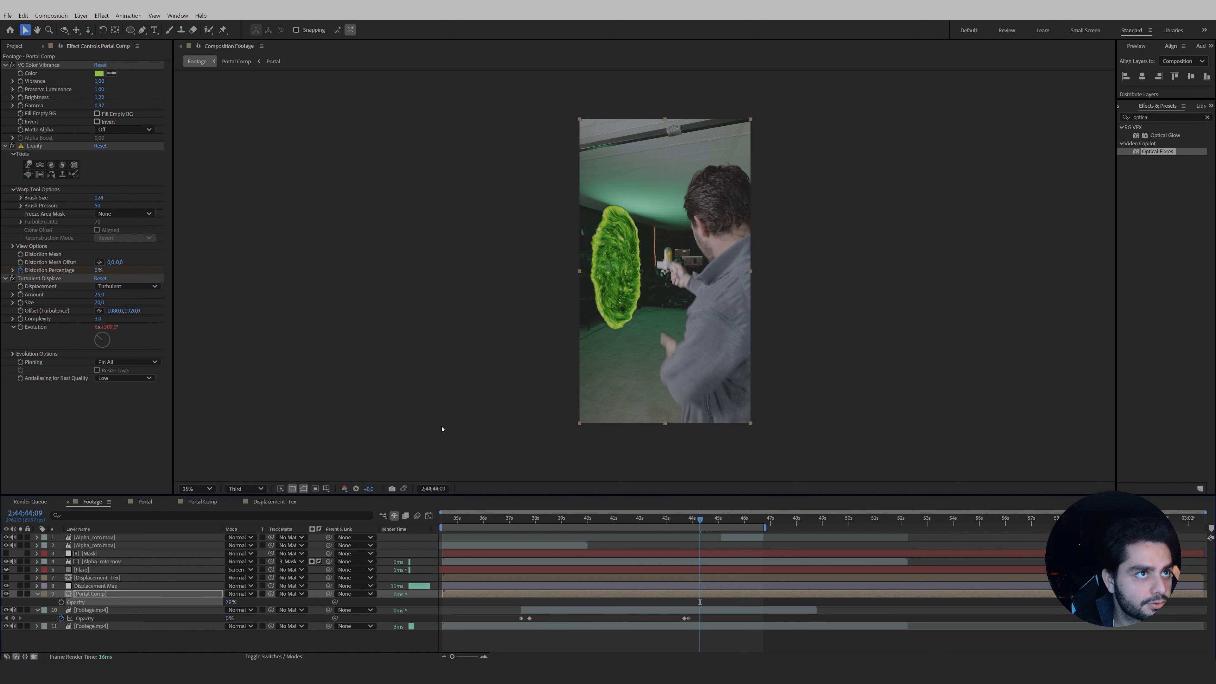
pyautogui.press('.')
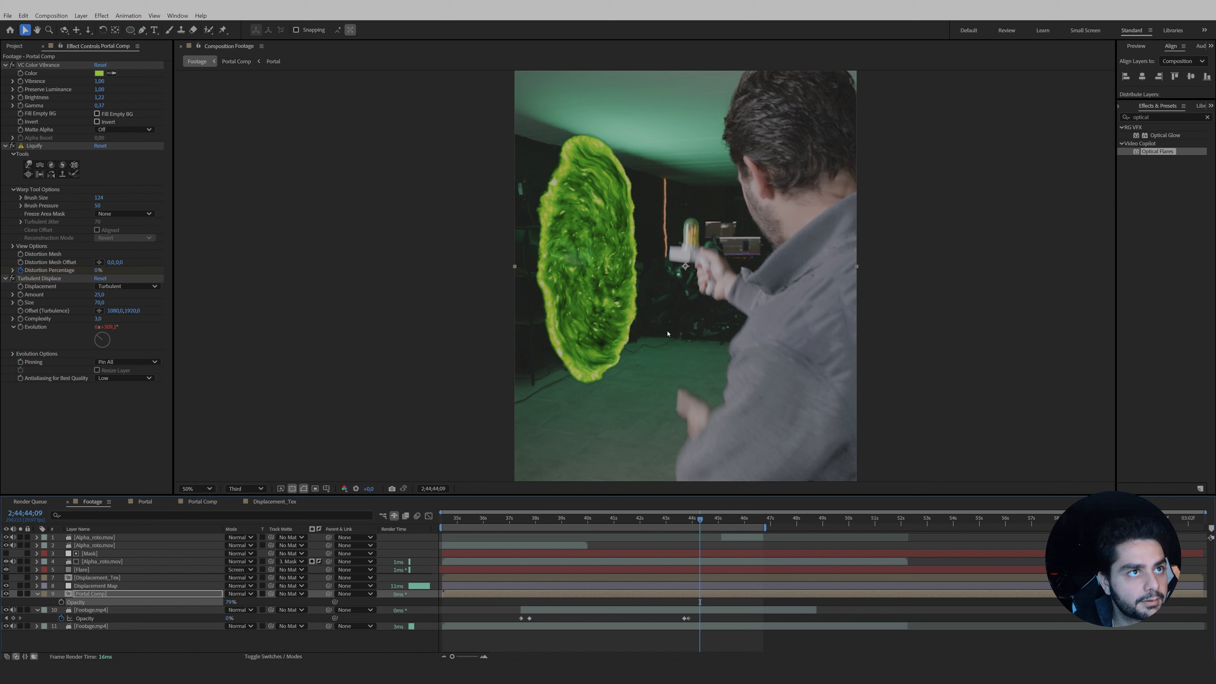
pyautogui.press(',')
# At 2;44;43;14, add an adjustment layer above Portal Comp and name it Light.
pyautogui.moveTo(700, 553)
pyautogui.mouseDown()
pyautogui.moveTo(643, 553)
pyautogui.moveTo(679, 552)
pyautogui.mouseUp()
pyautogui.click(81, 15)
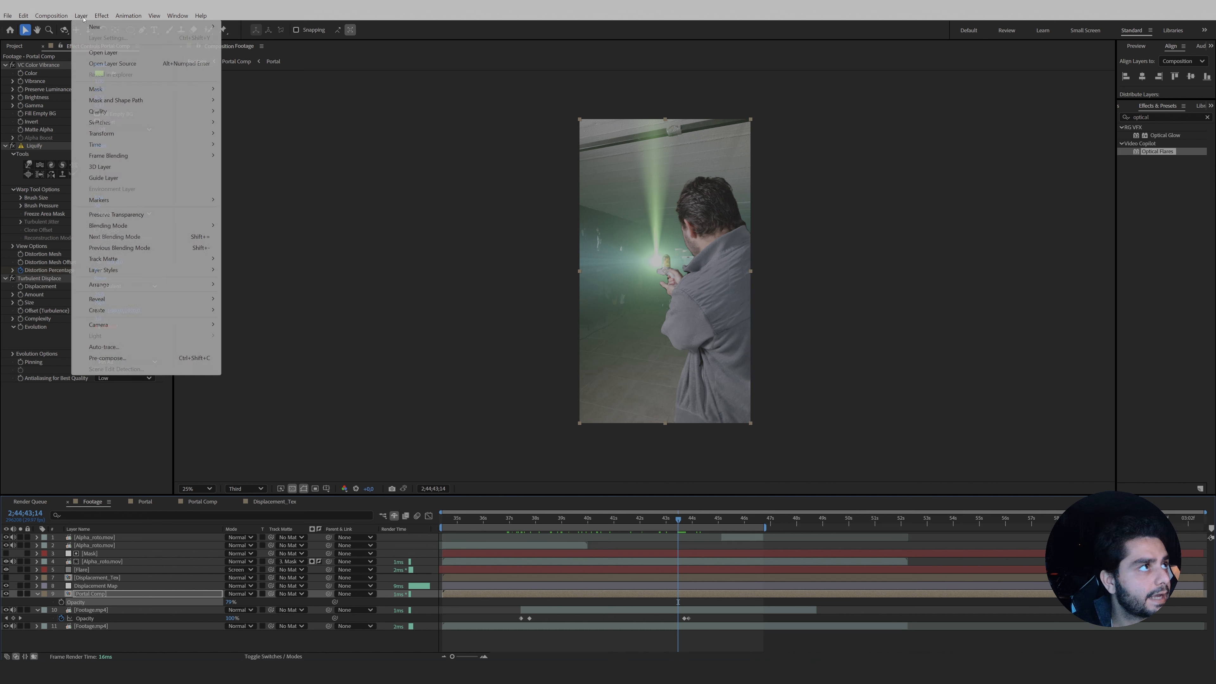
pyautogui.click(303, 98)
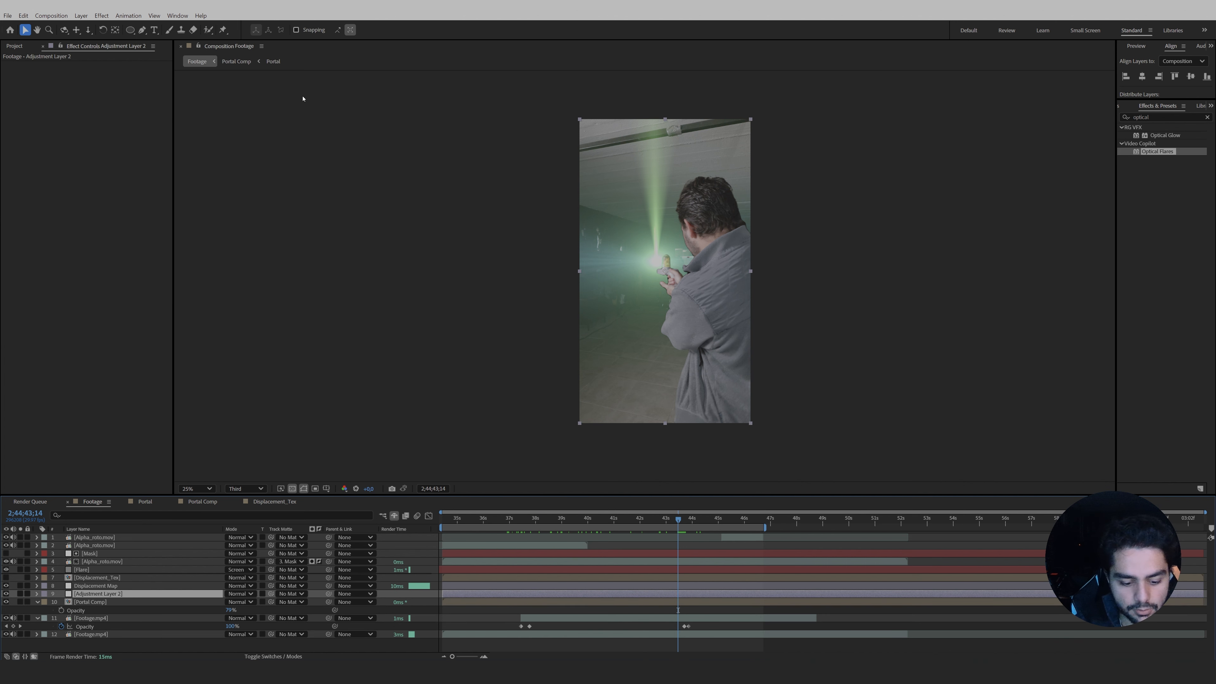
pyautogui.press('Return')
pyautogui.write('F')
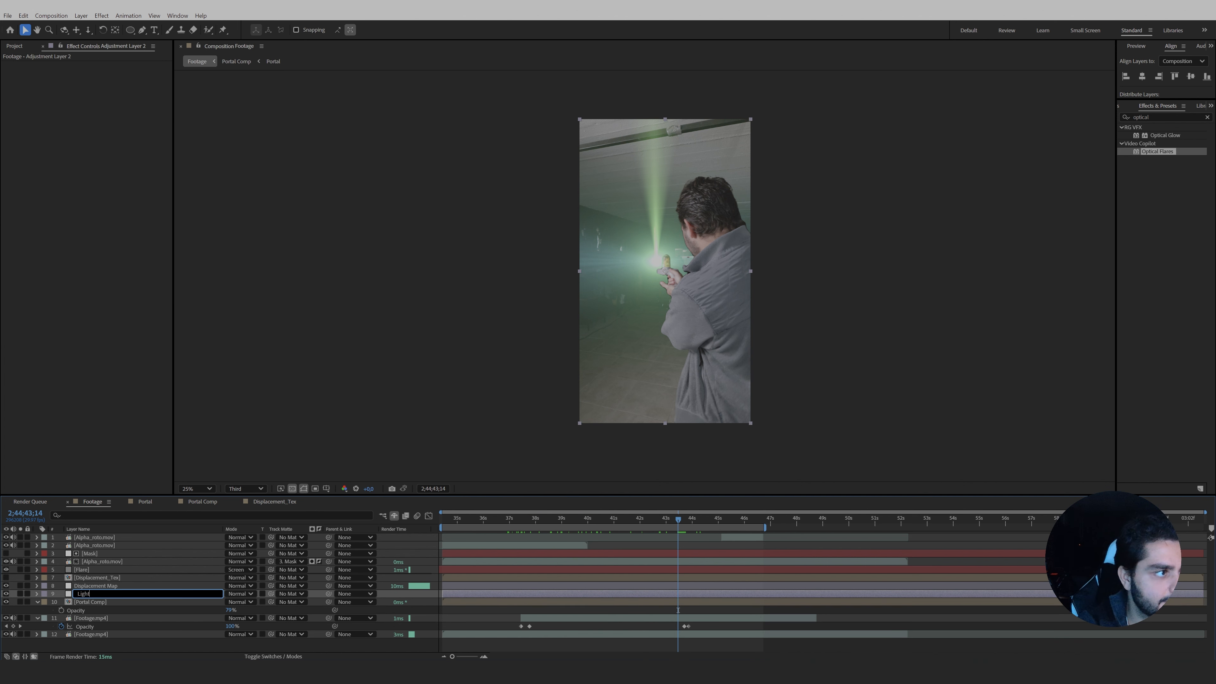
pyautogui.press('Return')
# Apply the Tint and Exposure effects to the Light layer and set Exposure to 1.
pyautogui.hotkey('ctrl', 'space')
pyautogui.write('tint')
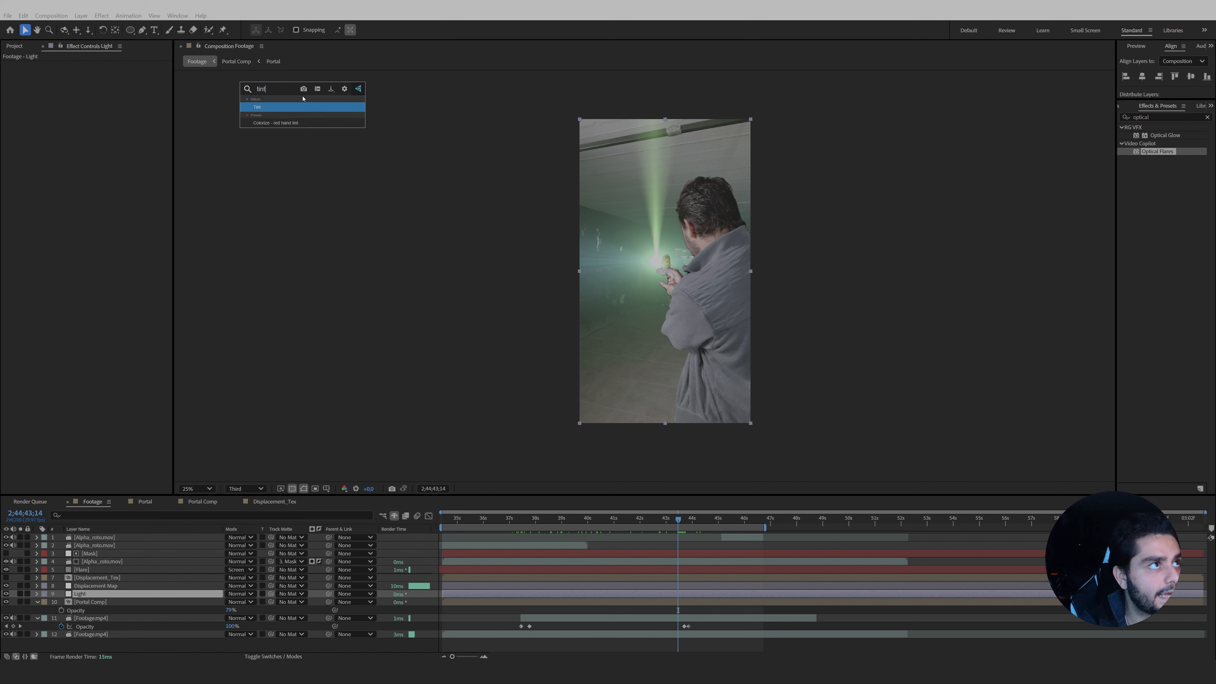
pyautogui.press('Return')
pyautogui.hotkey('ctrl', 'space')
pyautogui.write('exp')
pyautogui.press('Return')
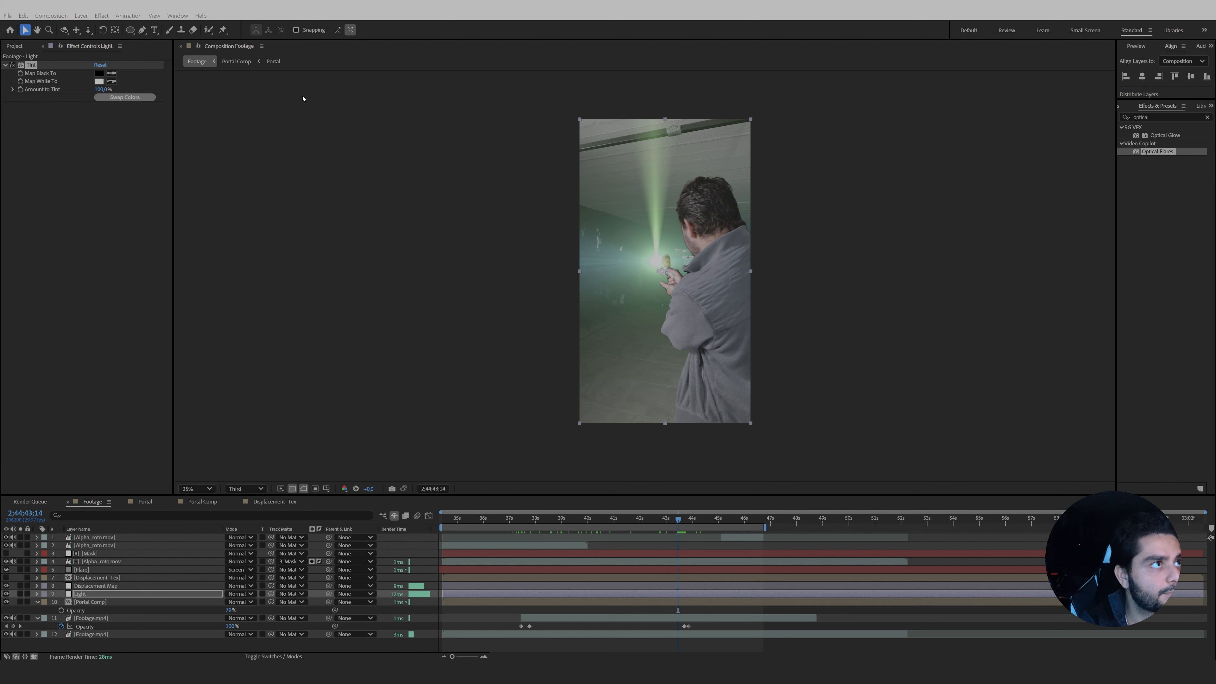
pyautogui.click(101, 129)
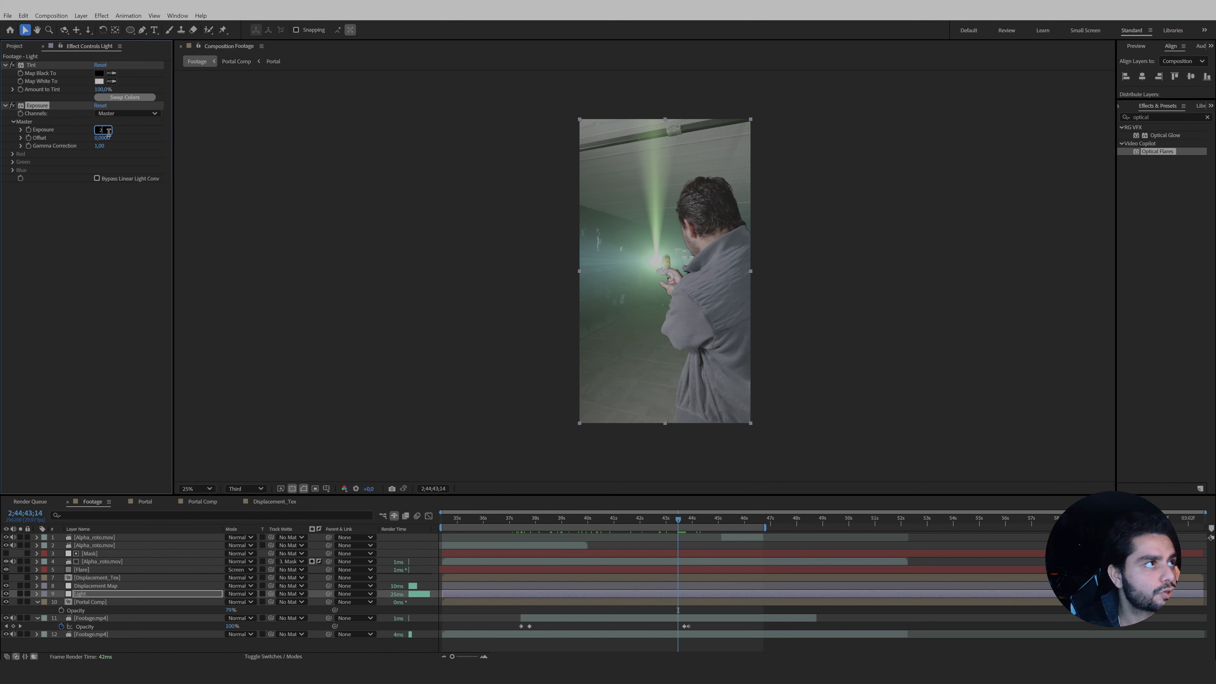
pyautogui.press('Return')
# Set the Tint effect's Map White To colour to a medium green with hue 112°, saturation 63% and brightness 83%.
pyautogui.click(100, 81)
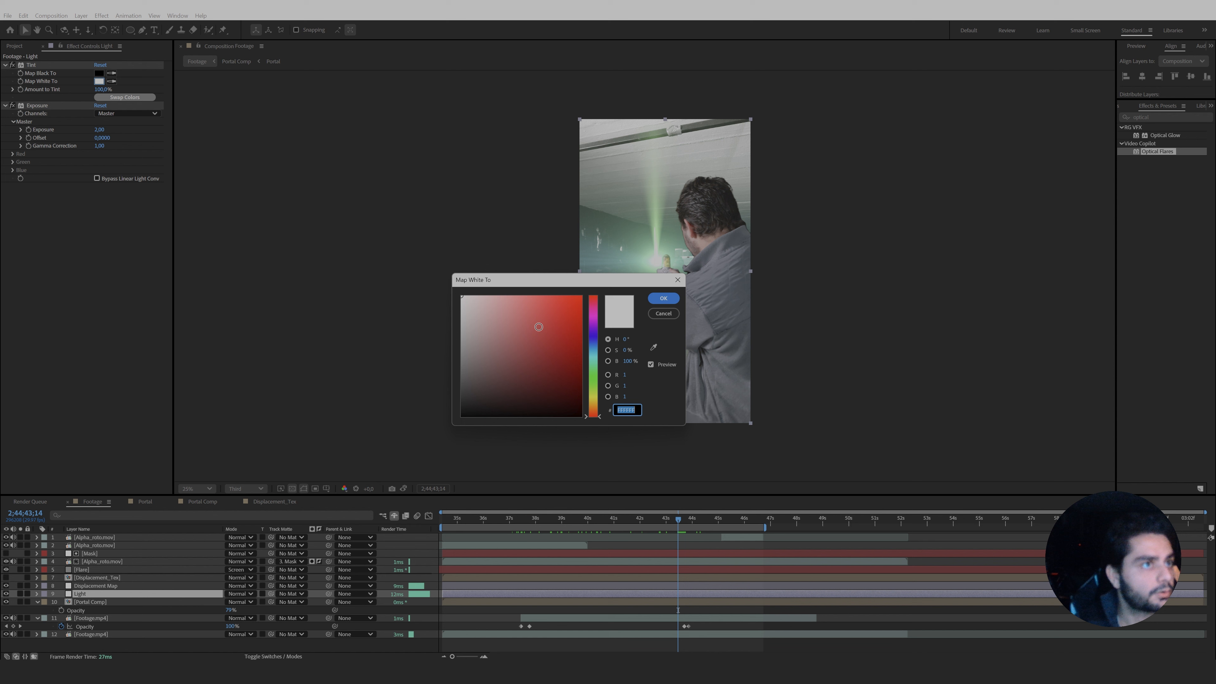
pyautogui.click(590, 379)
pyautogui.click(546, 310)
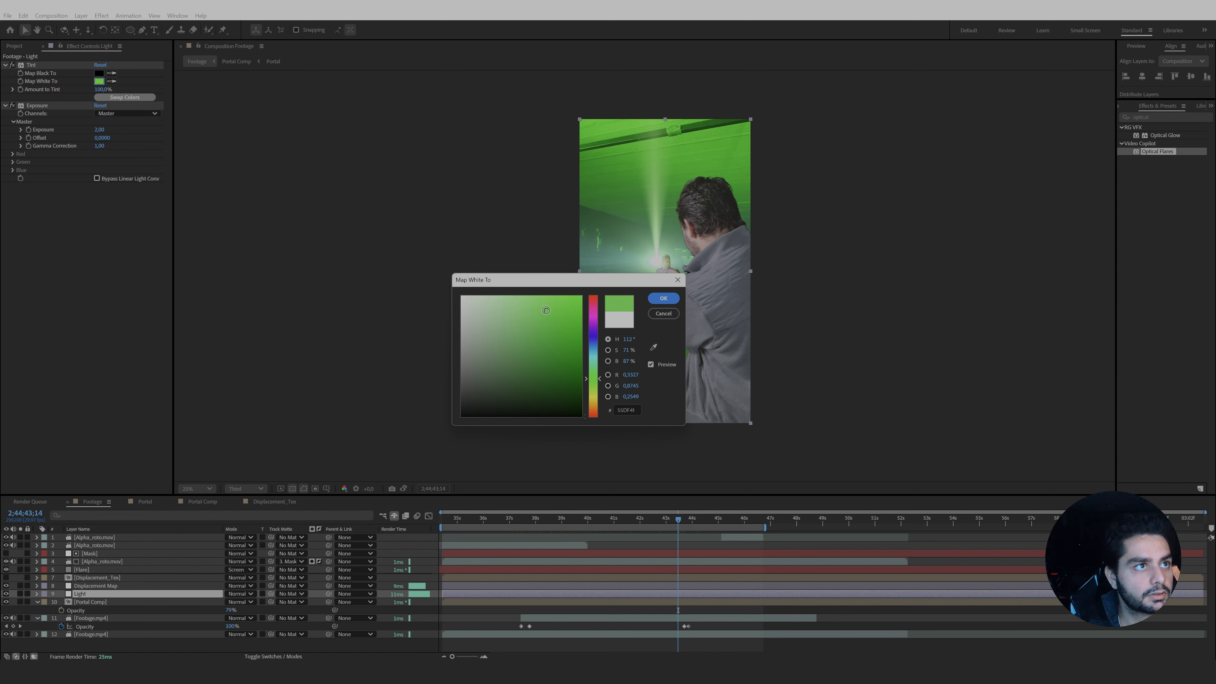
pyautogui.moveTo(546, 310); pyautogui.dragTo(508, 293)
pyautogui.click(535, 312)
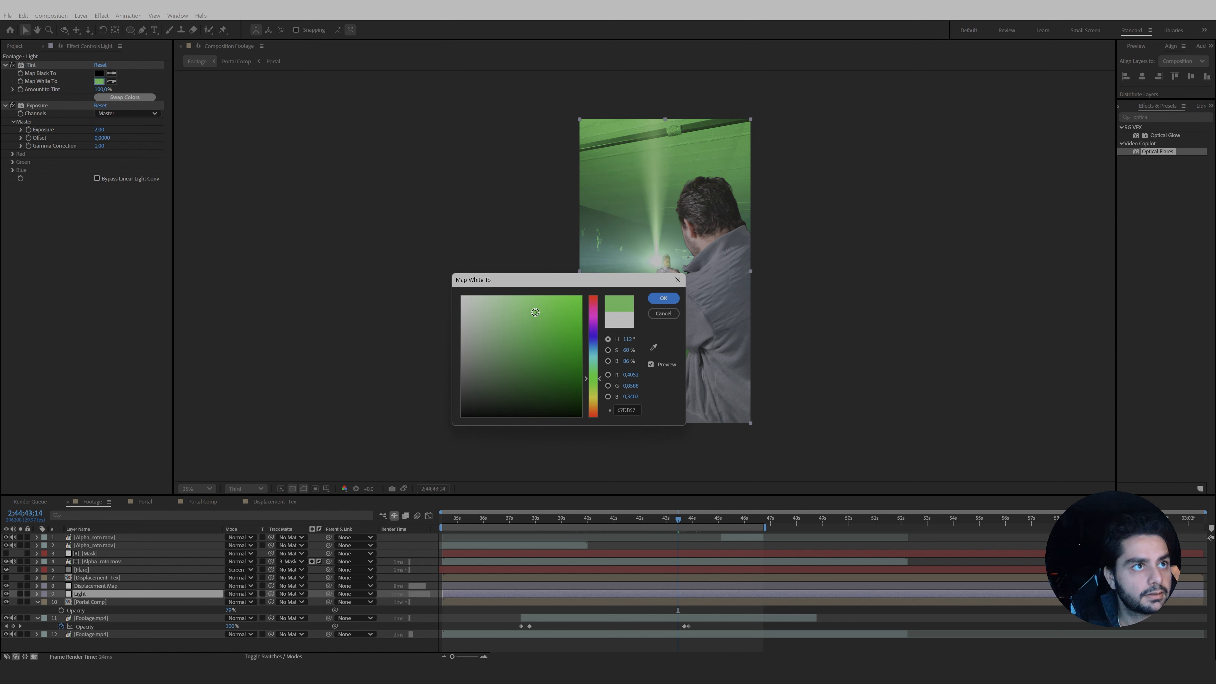
pyautogui.click(664, 298)
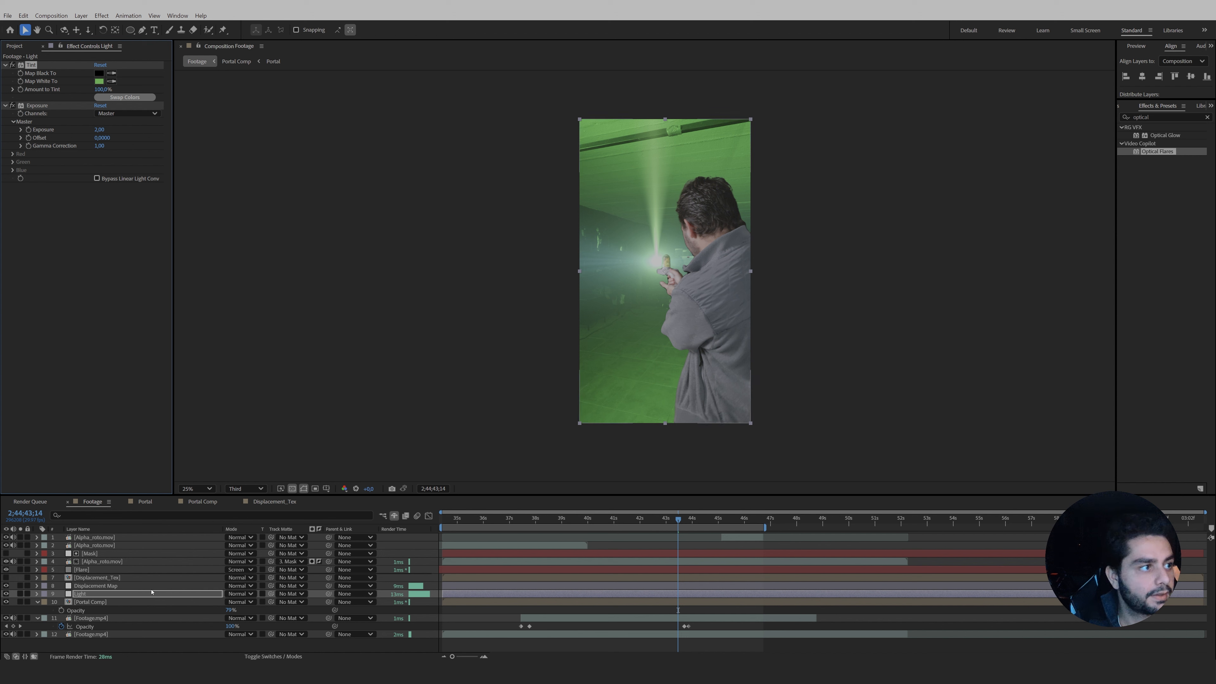
# Keyframe the Light layer's current Amount to Tint and Exposure at 2;44;43;14, and set both to 0 one frame earlier.
pyautogui.click(30, 105)
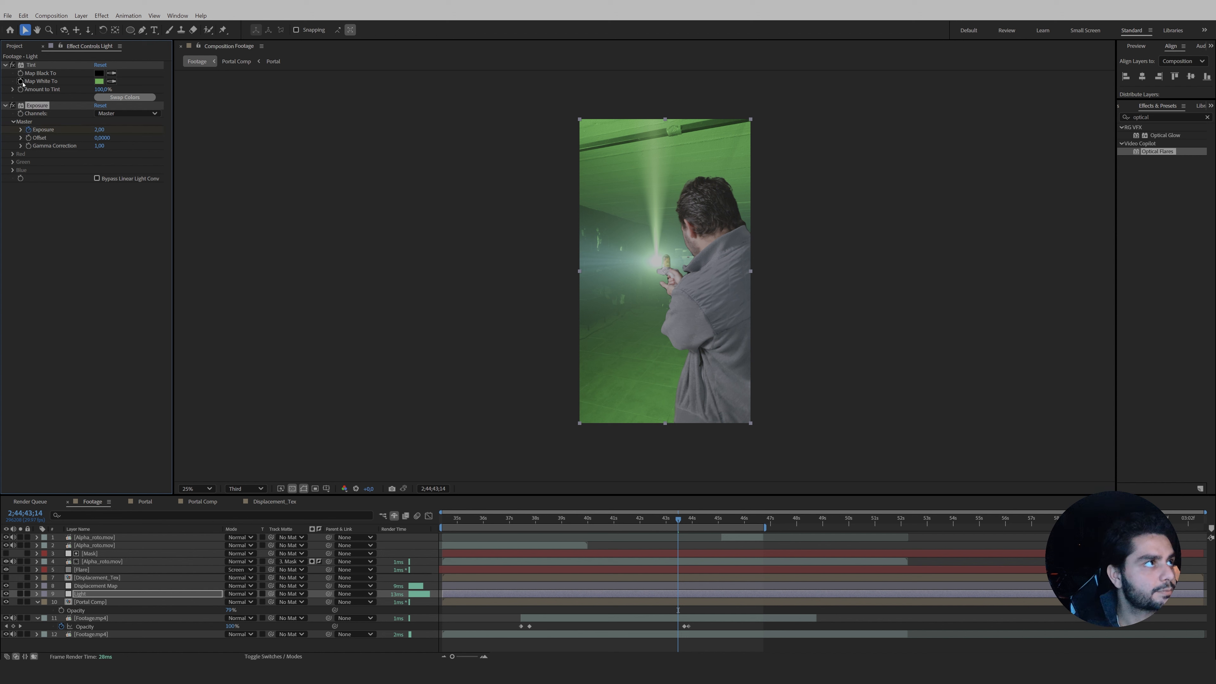
pyautogui.click(20, 90)
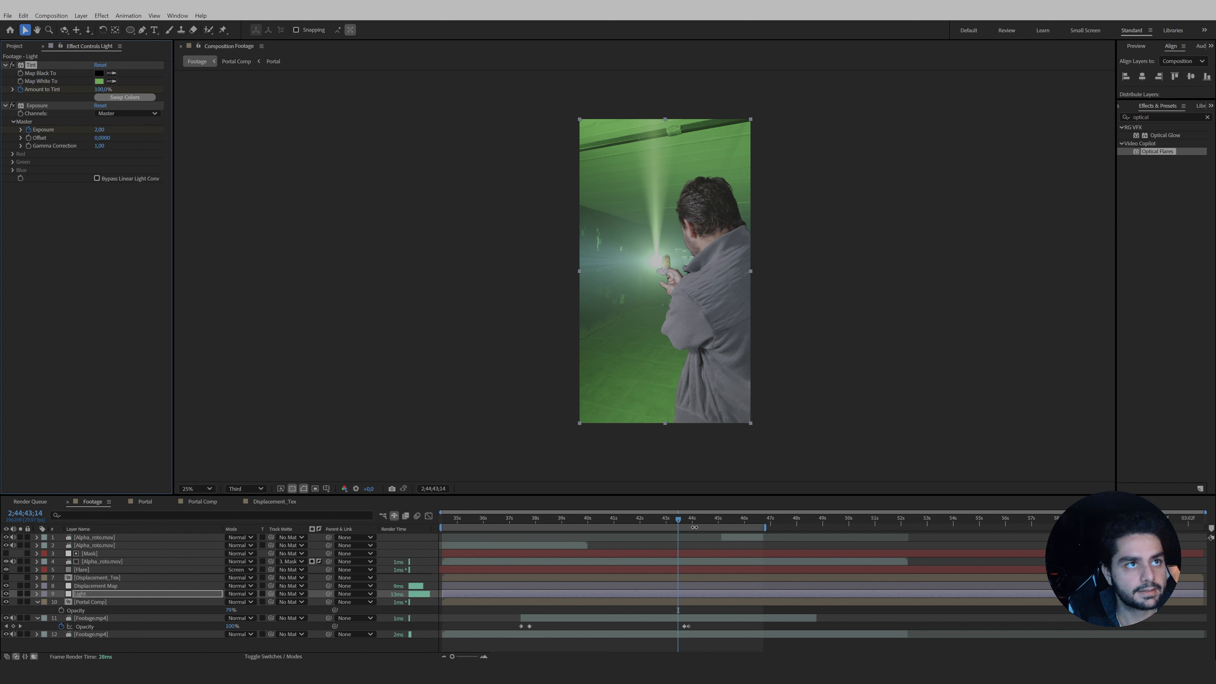
pyautogui.press('pageup')
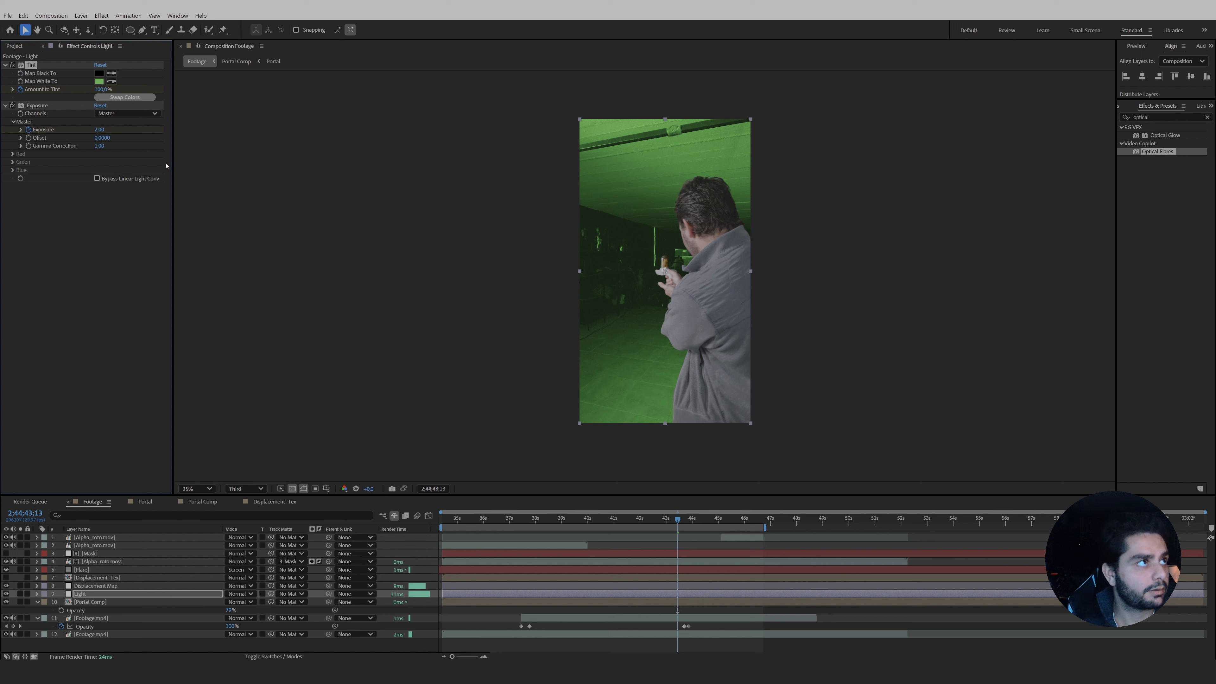
pyautogui.click(97, 90)
pyautogui.write('0')
pyautogui.press('Return')
pyautogui.click(100, 130)
pyautogui.write('0')
pyautogui.press('Return')
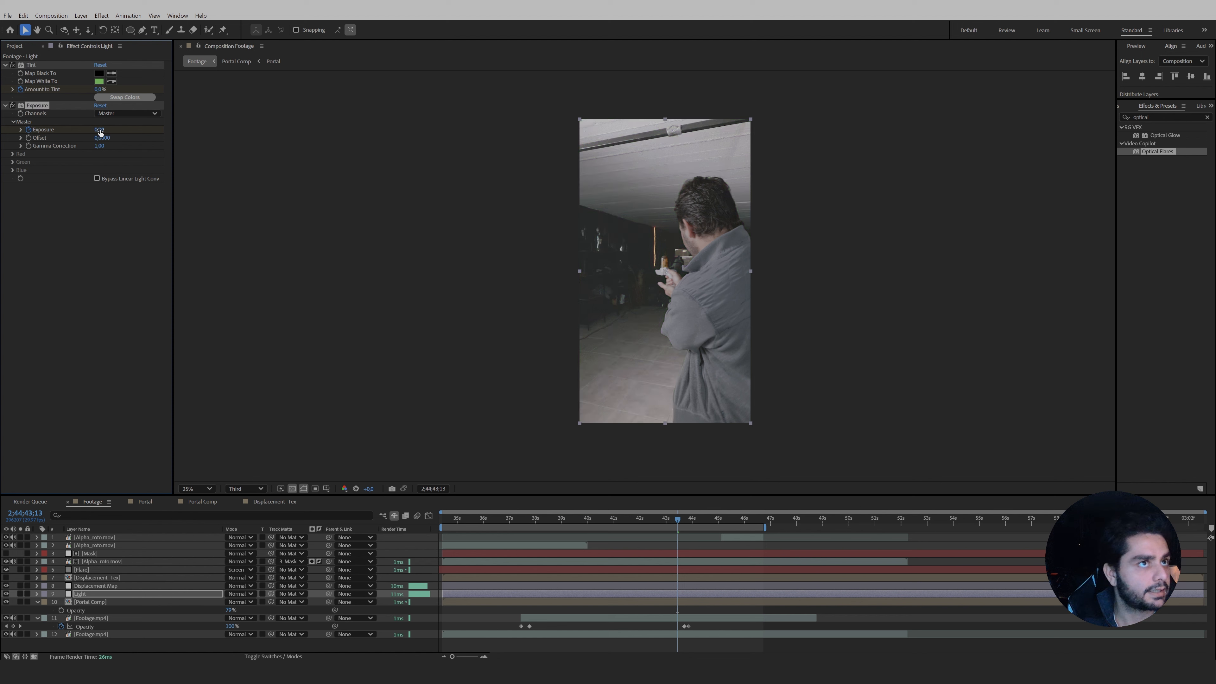
# Move the Light layer to the top of the stack and change Map White To to hue 100°, saturation 70%, brightness 100%.
pyautogui.press('pagedown')
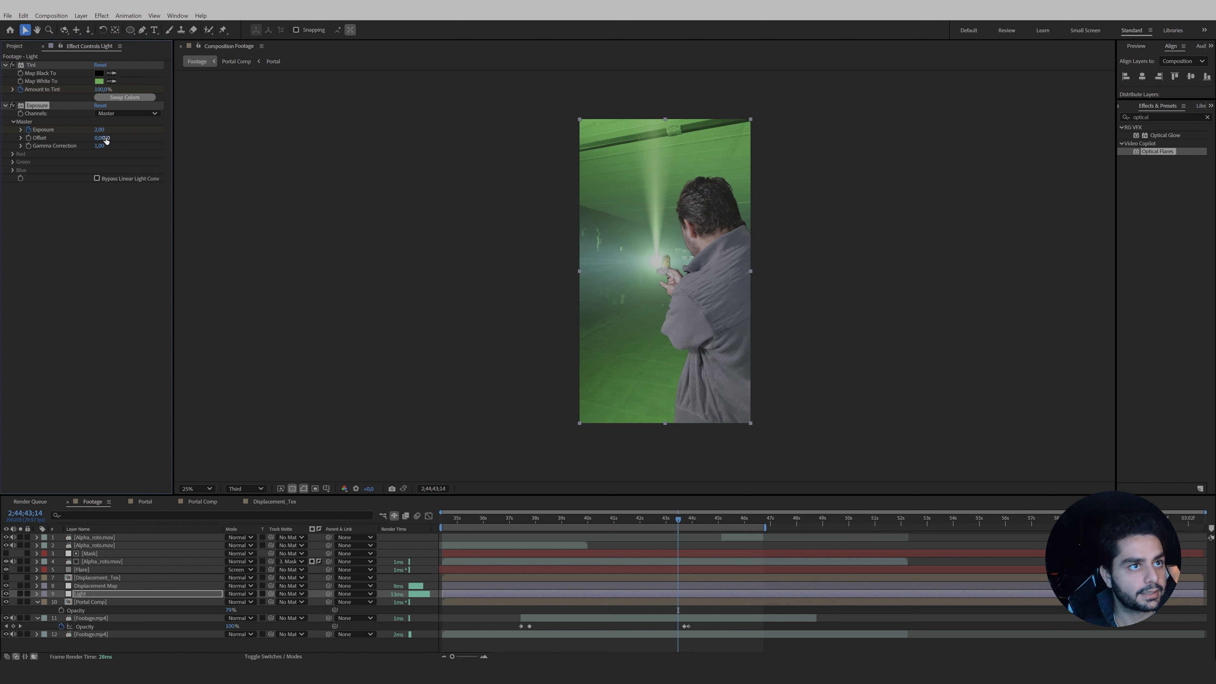
pyautogui.moveTo(96, 594); pyautogui.dragTo(97, 539)
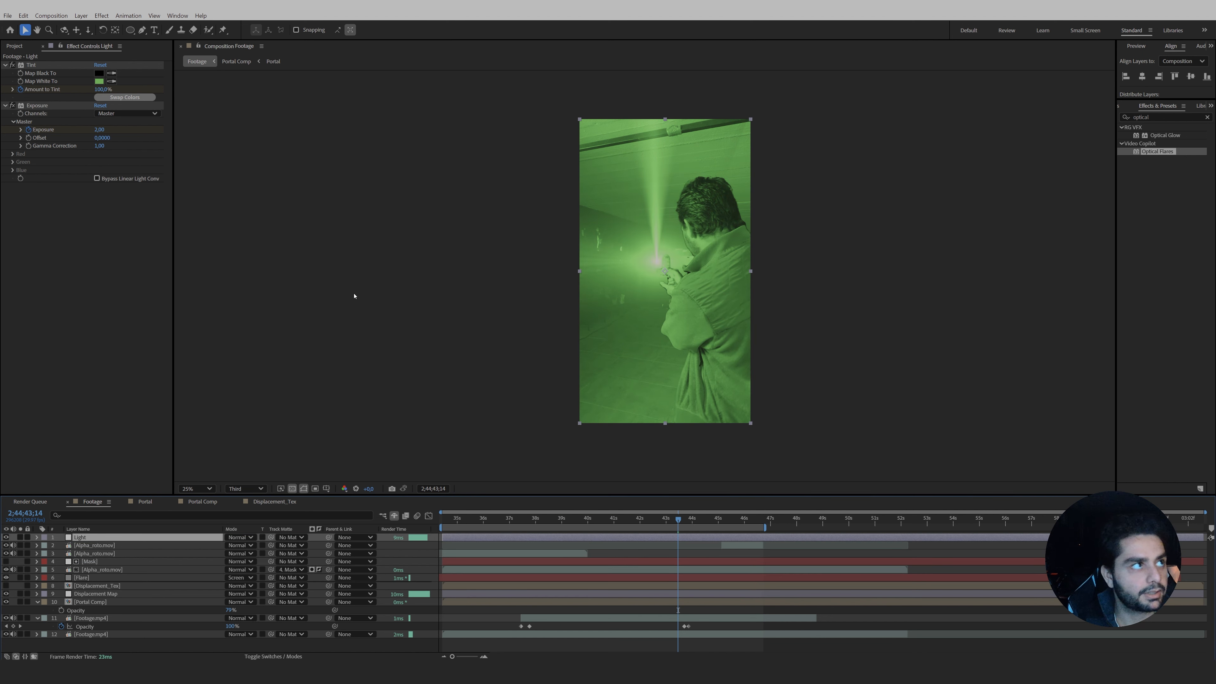
pyautogui.click(99, 82)
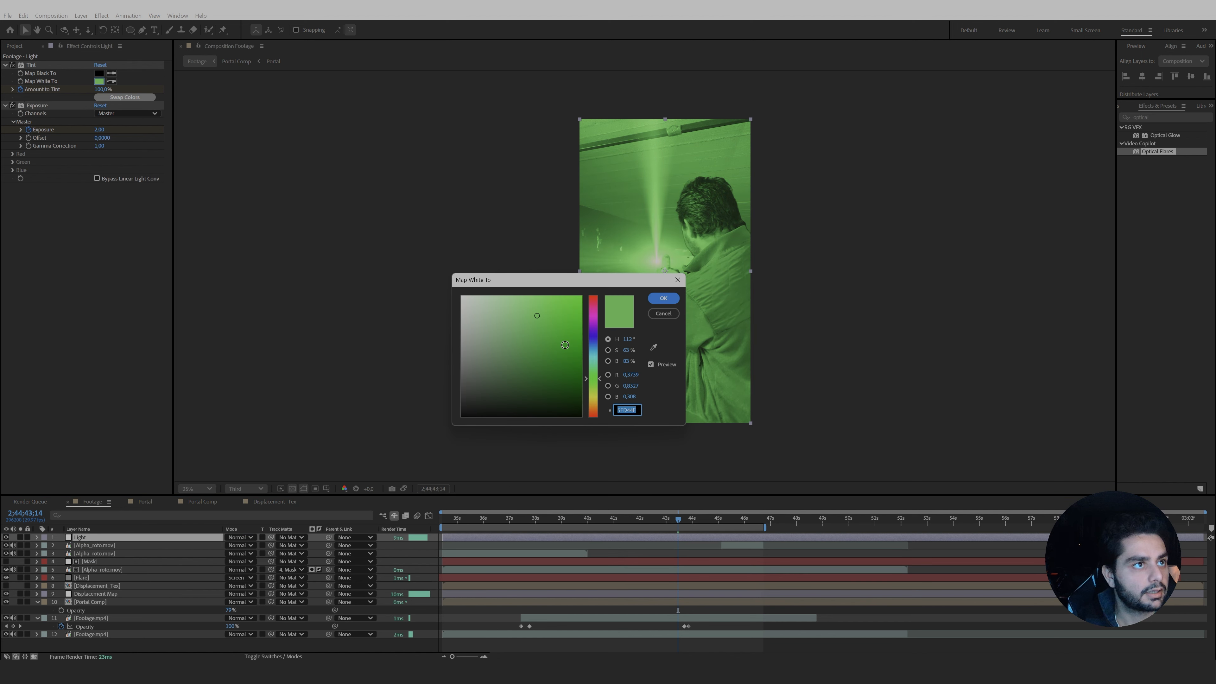
pyautogui.moveTo(565, 344)
pyautogui.mouseDown()
pyautogui.moveTo(542, 357)
pyautogui.moveTo(512, 273)
pyautogui.moveTo(561, 276)
pyautogui.moveTo(516, 286)
pyautogui.moveTo(545, 293)
pyautogui.mouseUp()
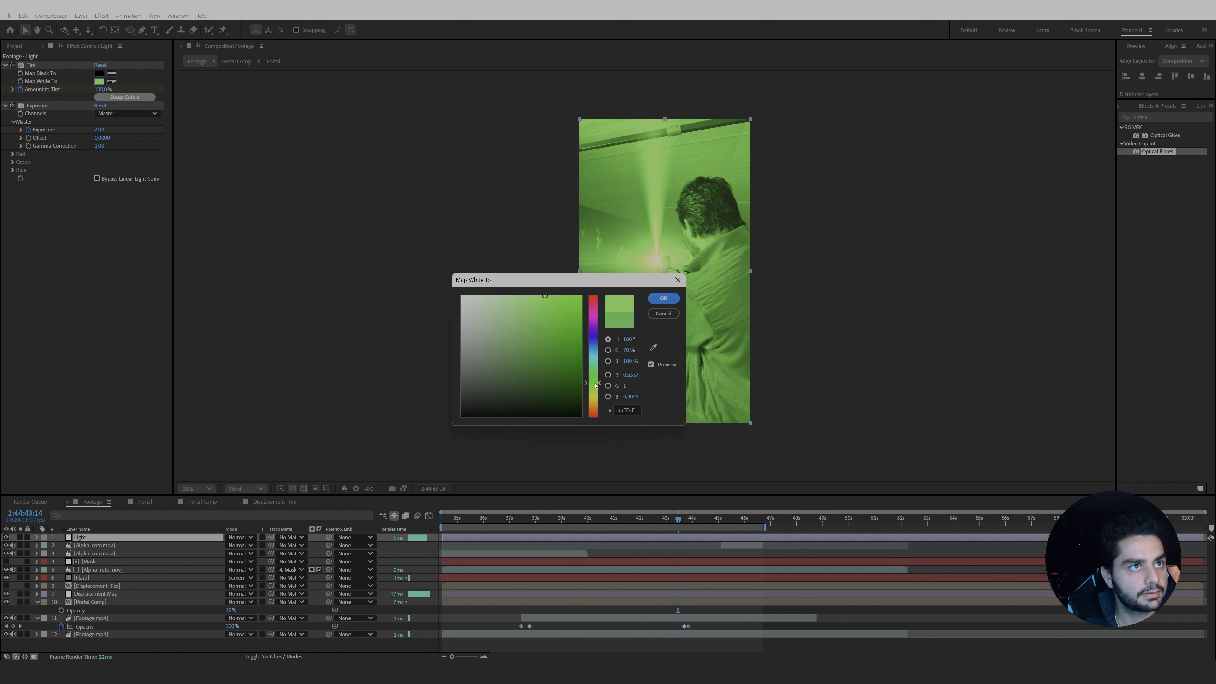
pyautogui.press('Return')
# Keyframe the Light layer's Amount to Tint at 50% at 2;44;43;15.
pyautogui.press('pagedown')
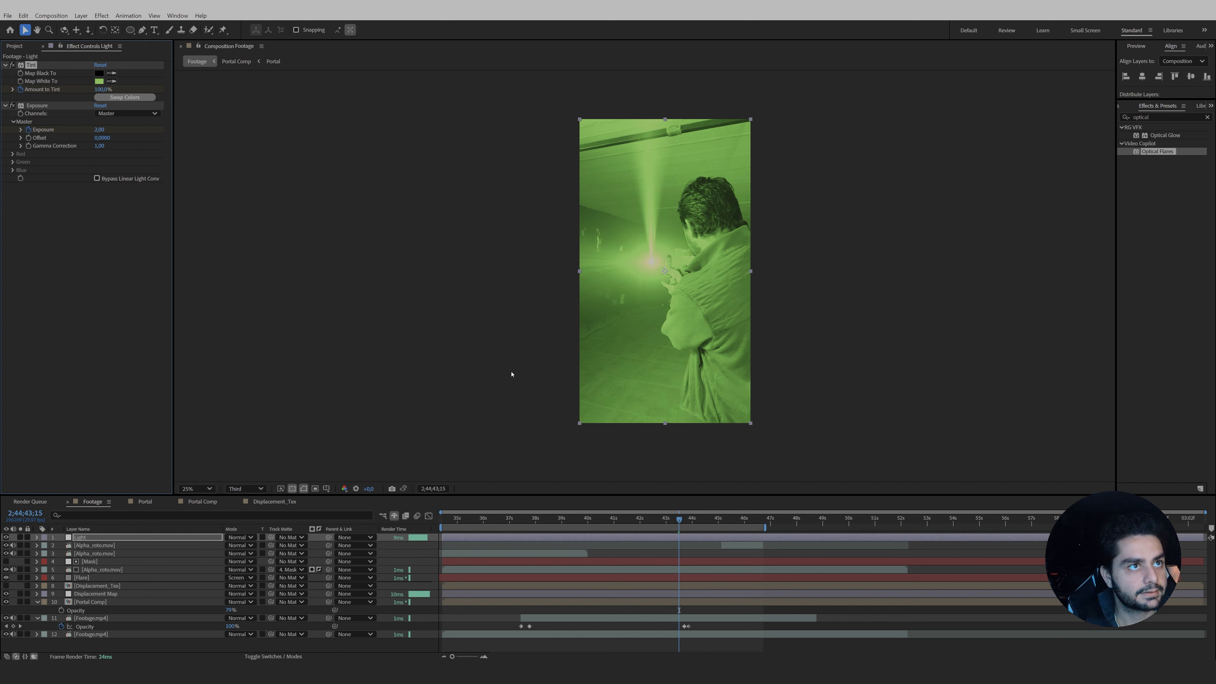
pyautogui.click(102, 89)
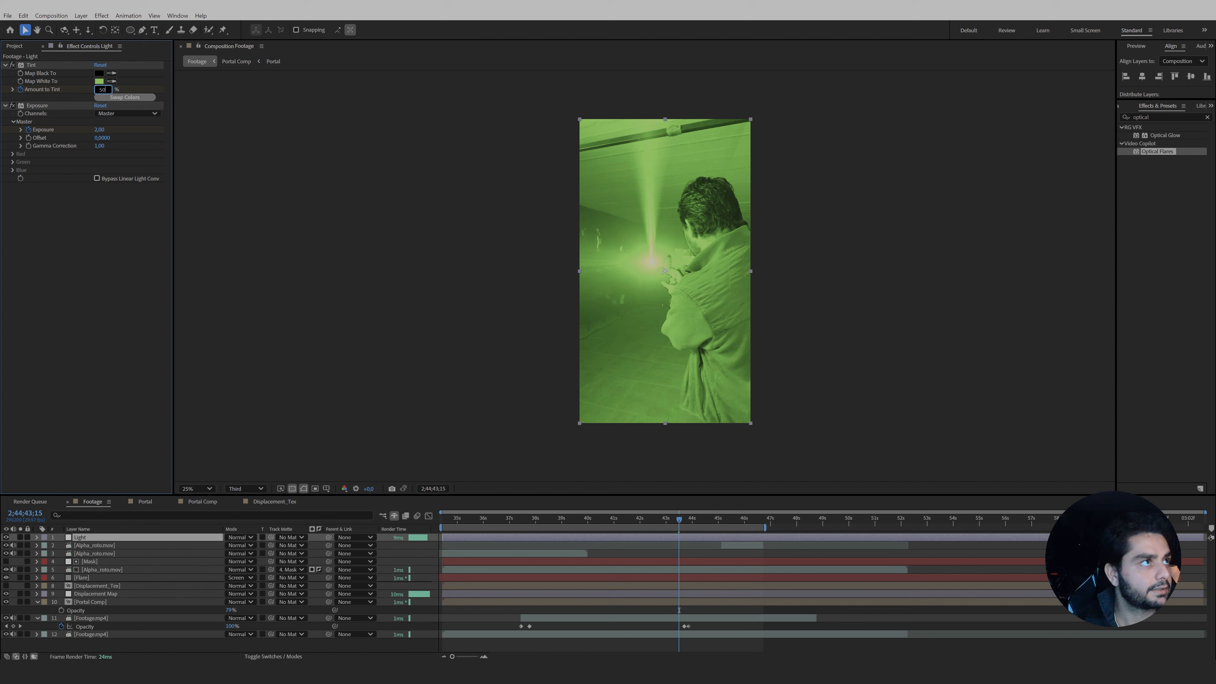
pyautogui.write('50')
pyautogui.press('Return')
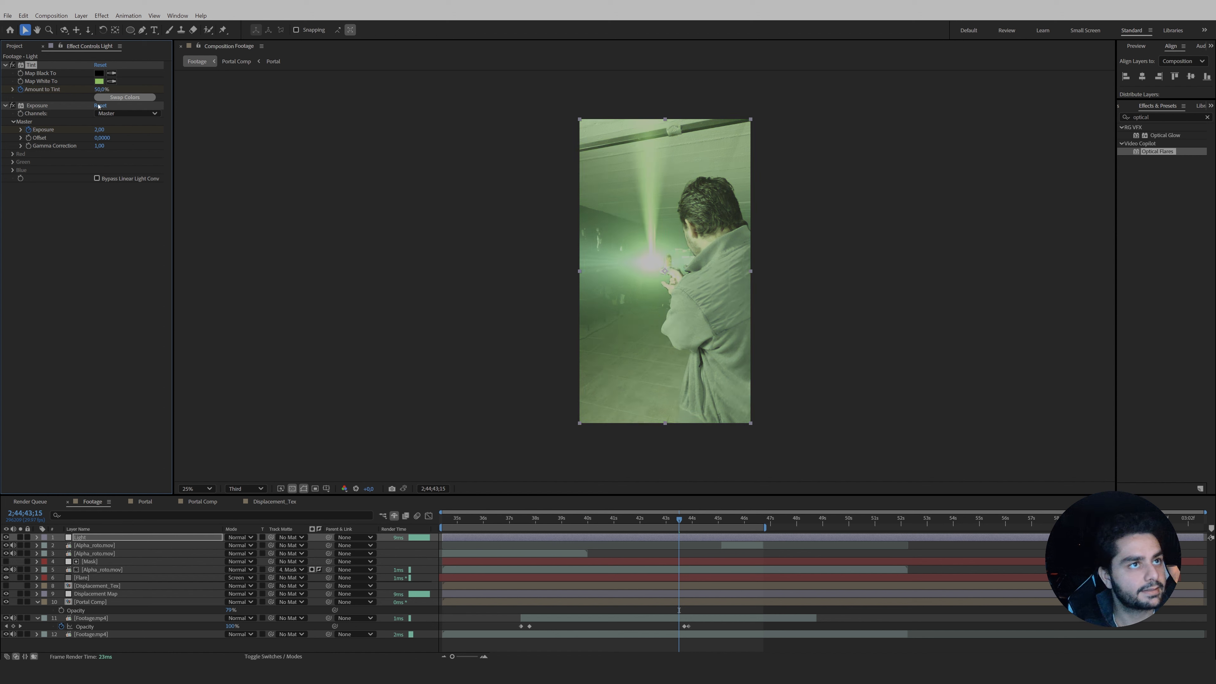
# Set the Light layer's Exposure and Amount to Tint to 0 at 2;44;43;19.
pyautogui.press('pagedown')
pyautogui.press('pagedown')
pyautogui.press('pagedown')
pyautogui.press('pagedown')
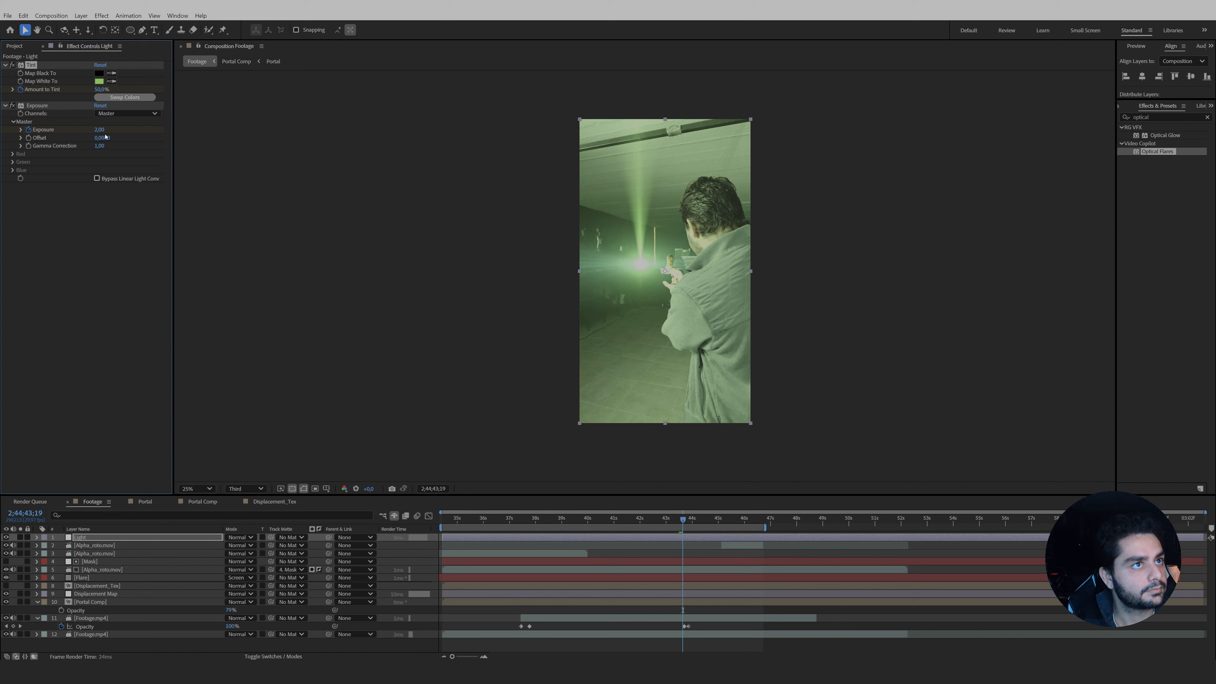
pyautogui.press('pagedown')
pyautogui.press('pageup')
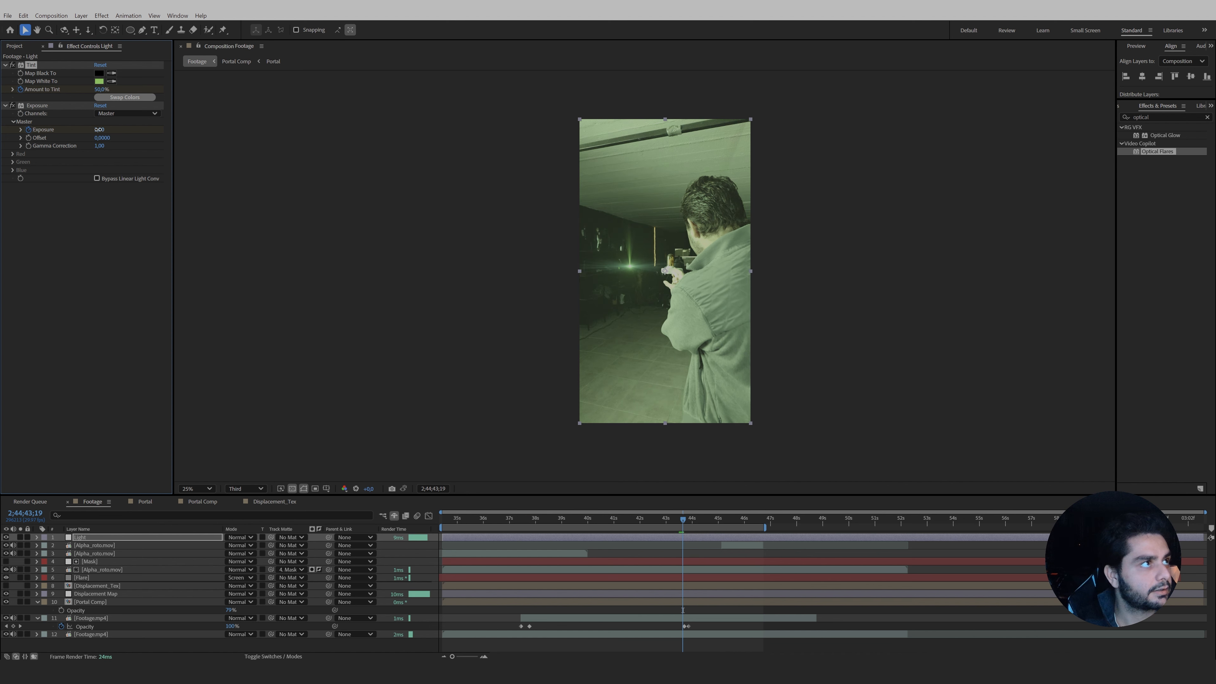
pyautogui.click(98, 131)
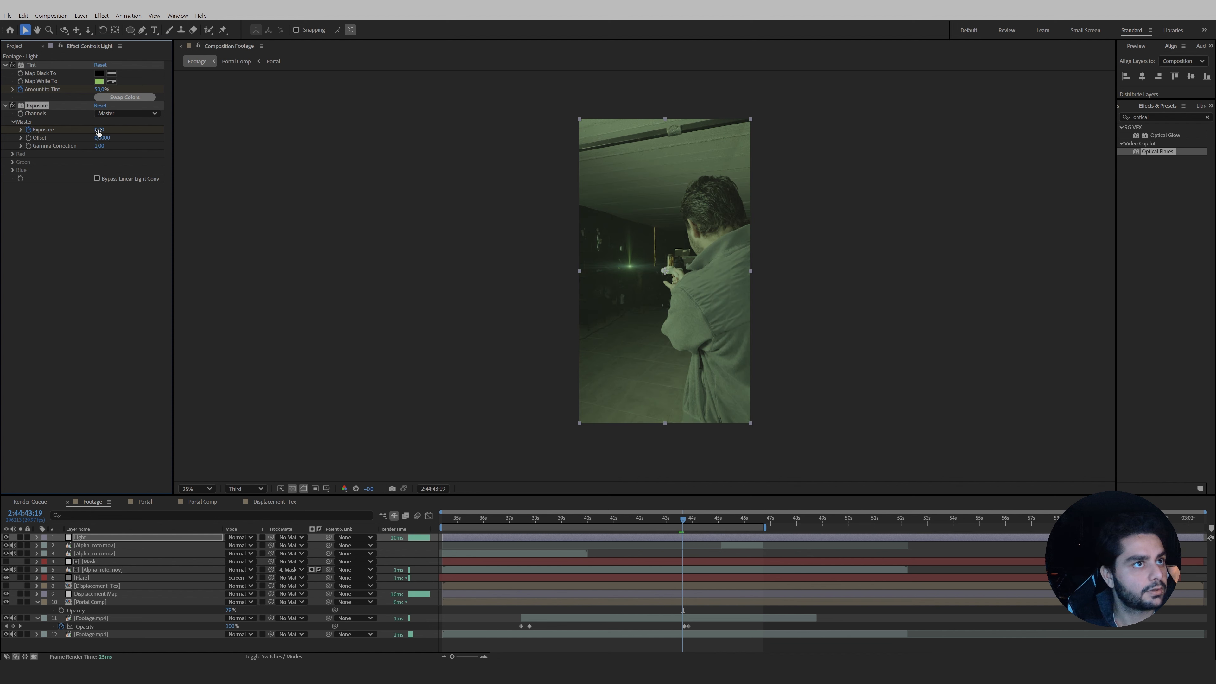
pyautogui.click(99, 90)
# Start a second flash at 2;44;43;20 by keyframing Amount to Tint at 50% and Exposure at 1.
pyautogui.press('pagedown')
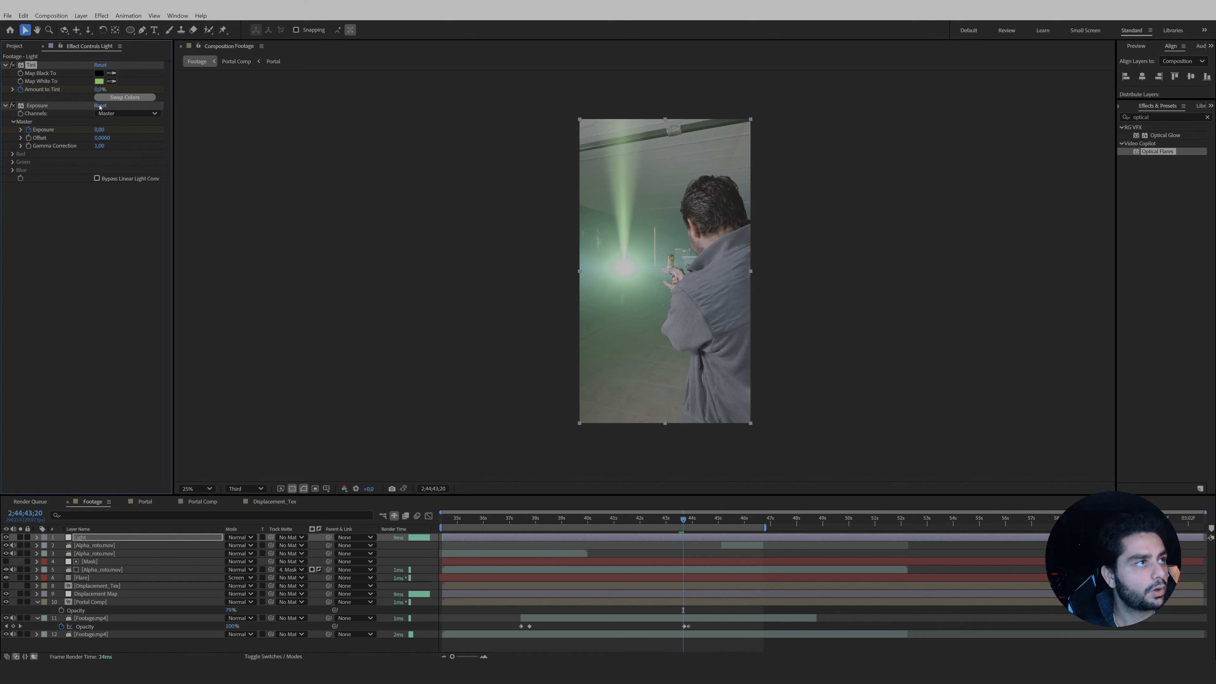
pyautogui.click(99, 89)
pyautogui.write('50')
pyautogui.press('Return')
pyautogui.click(100, 130)
pyautogui.write('1')
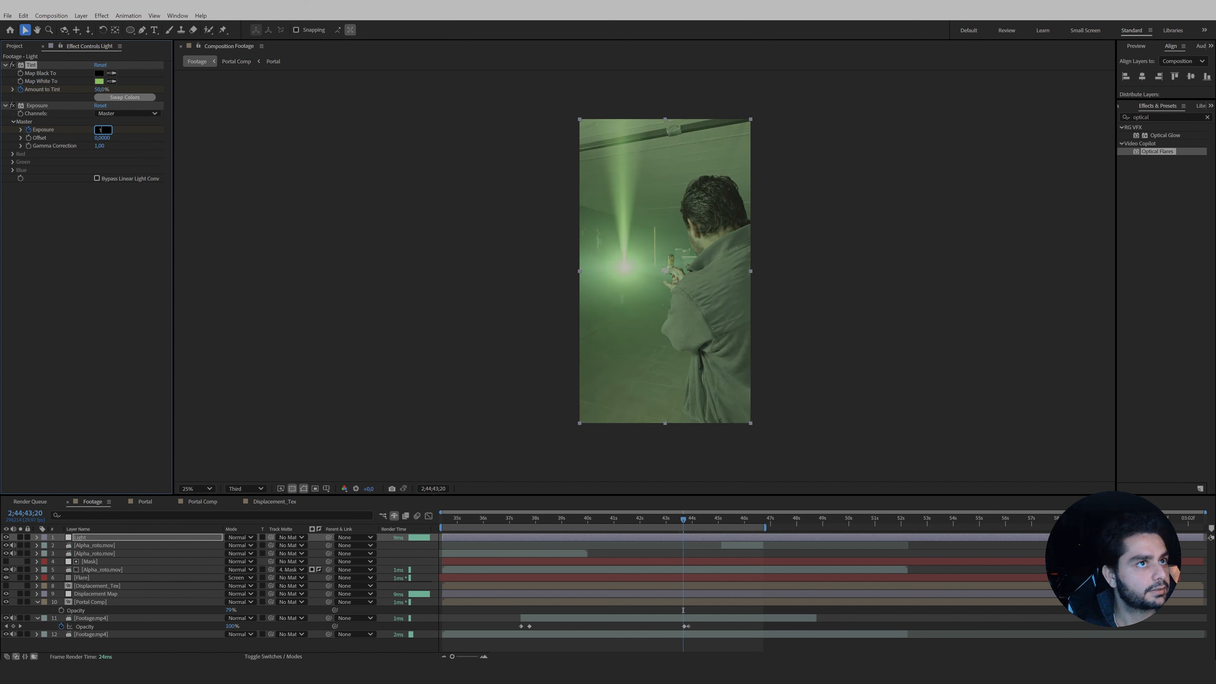
pyautogui.press('Return')
# End the second flash by setting Amount to Tint and Exposure to 0 at 2;44;43;23.
pyautogui.press('pagedown')
pyautogui.press('pagedown')
pyautogui.press('pagedown')
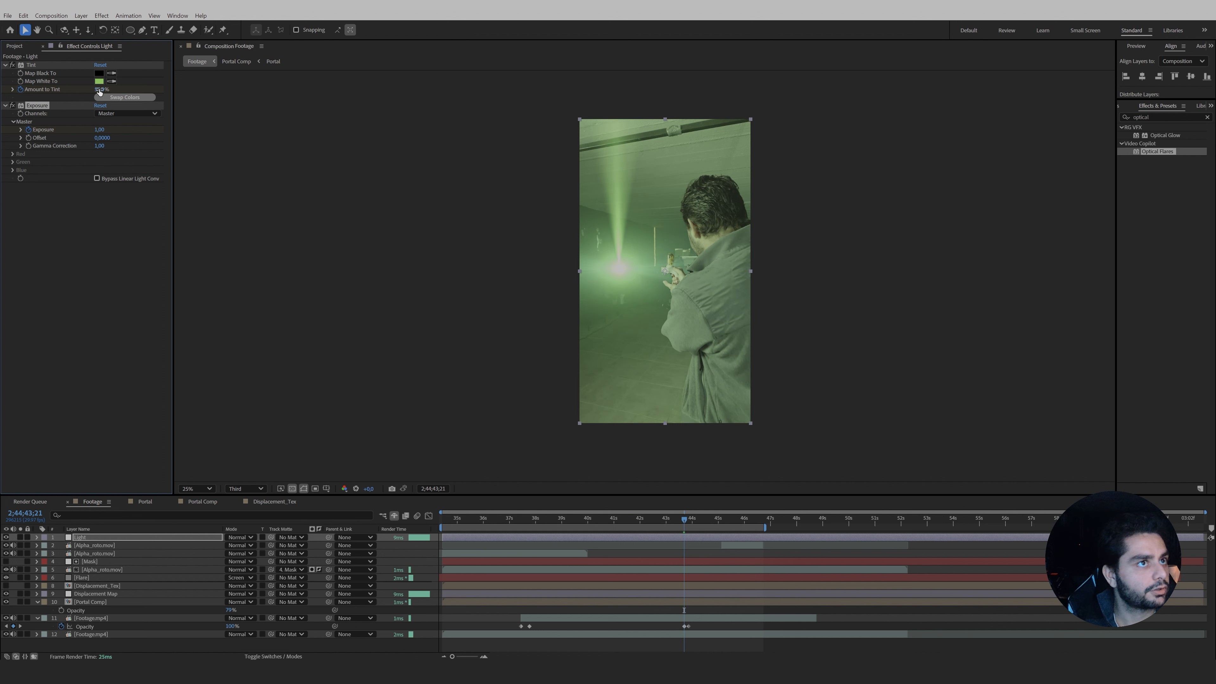
pyautogui.click(99, 90)
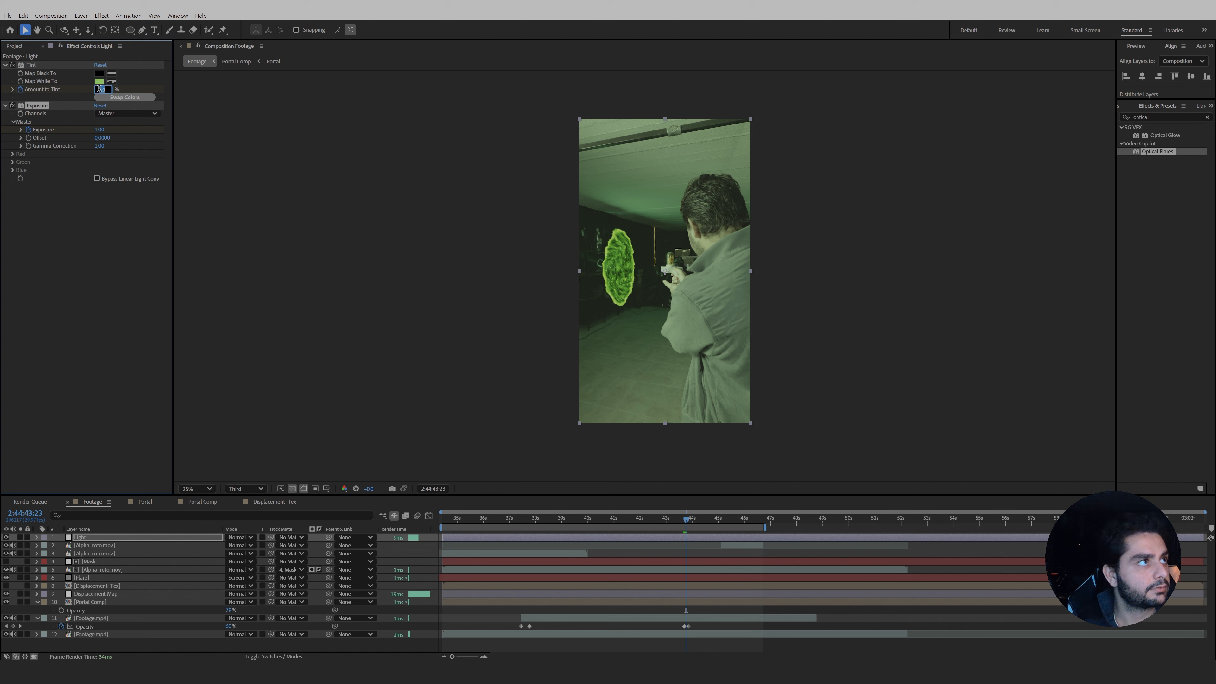
pyautogui.write('0')
pyautogui.press('Return')
pyautogui.click(100, 130)
pyautogui.write('0')
pyautogui.press('Return')
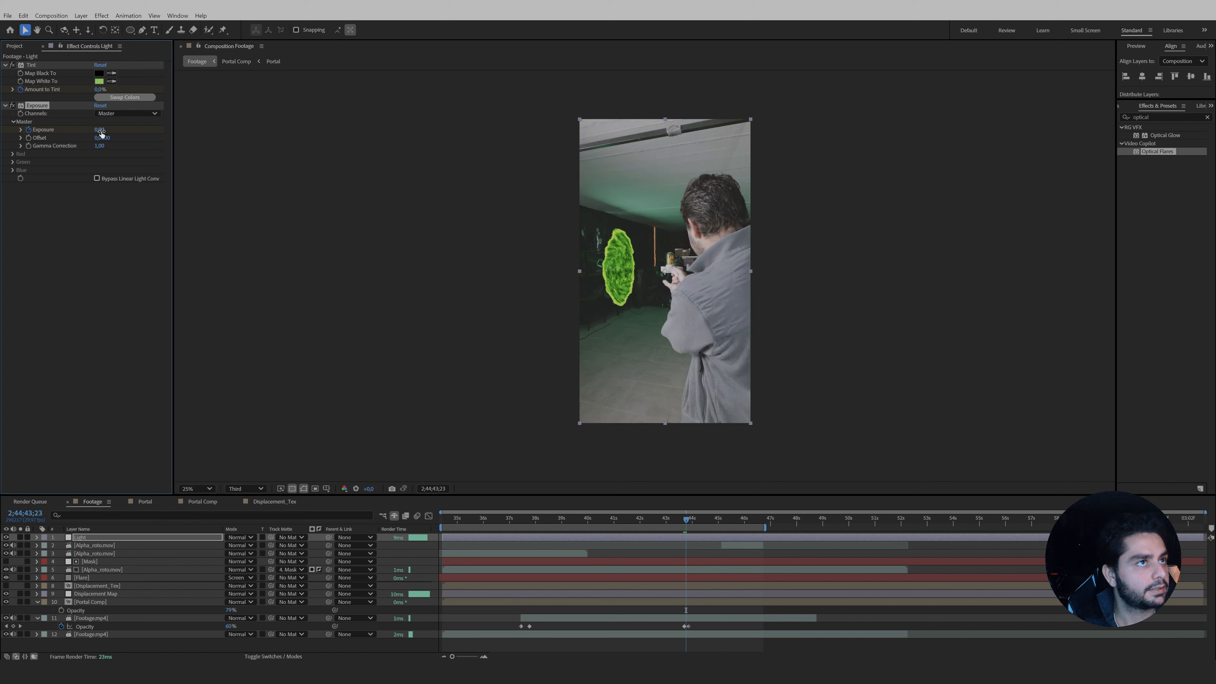
# Check the first green flash at 2;44;43;14 and play back the composition.
pyautogui.moveTo(691, 519)
pyautogui.mouseDown()
pyautogui.moveTo(672, 524)
pyautogui.moveTo(684, 531)
pyautogui.moveTo(678, 522)
pyautogui.mouseUp()
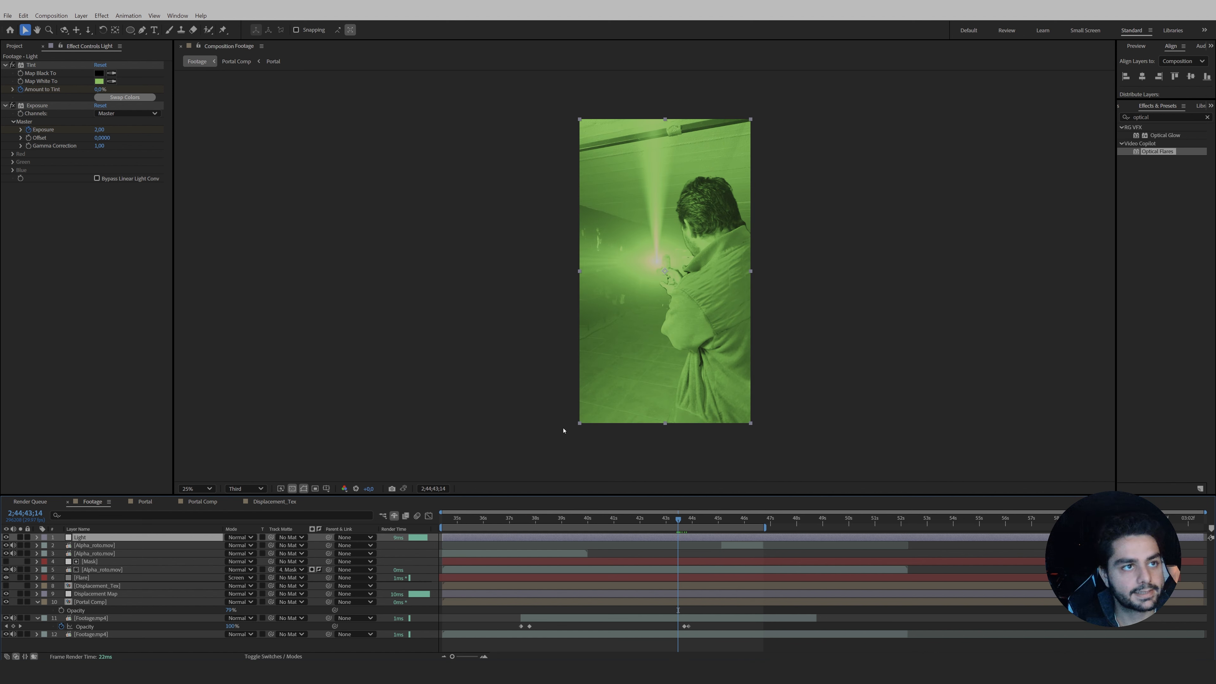
pyautogui.click(566, 434)
pyautogui.press('space')
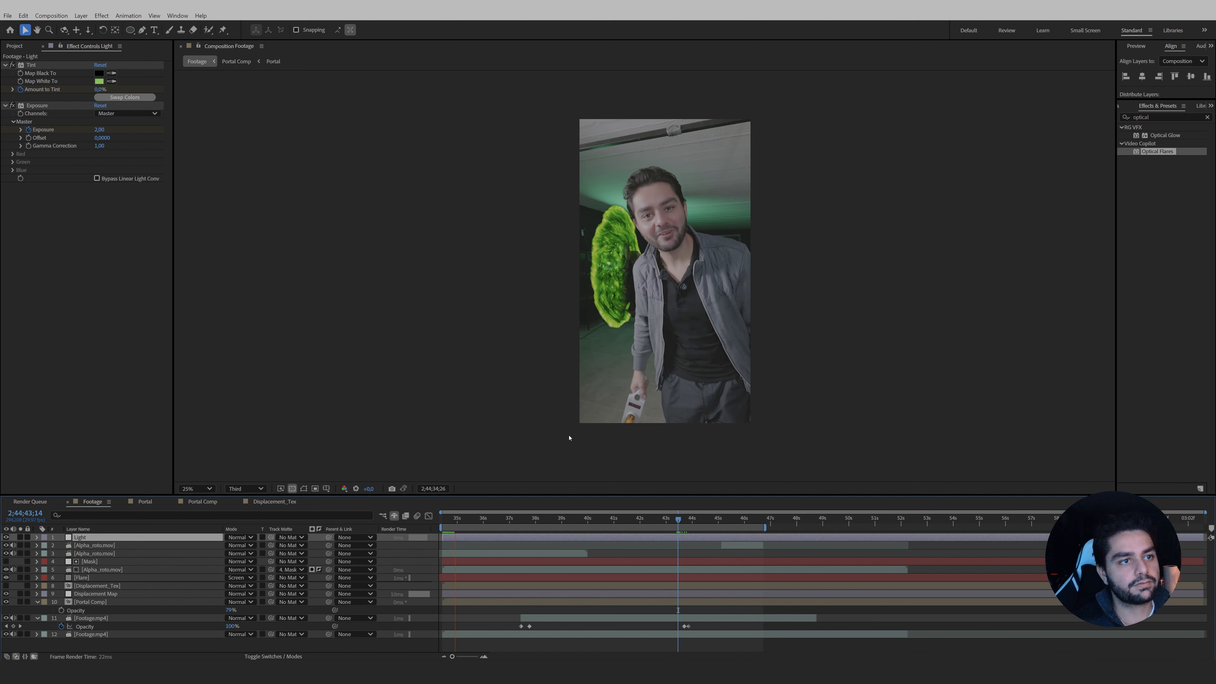
# At 2;44;43;22, add another adjustment layer at the top of the stack and name it Shake.
pyautogui.click(683, 527)
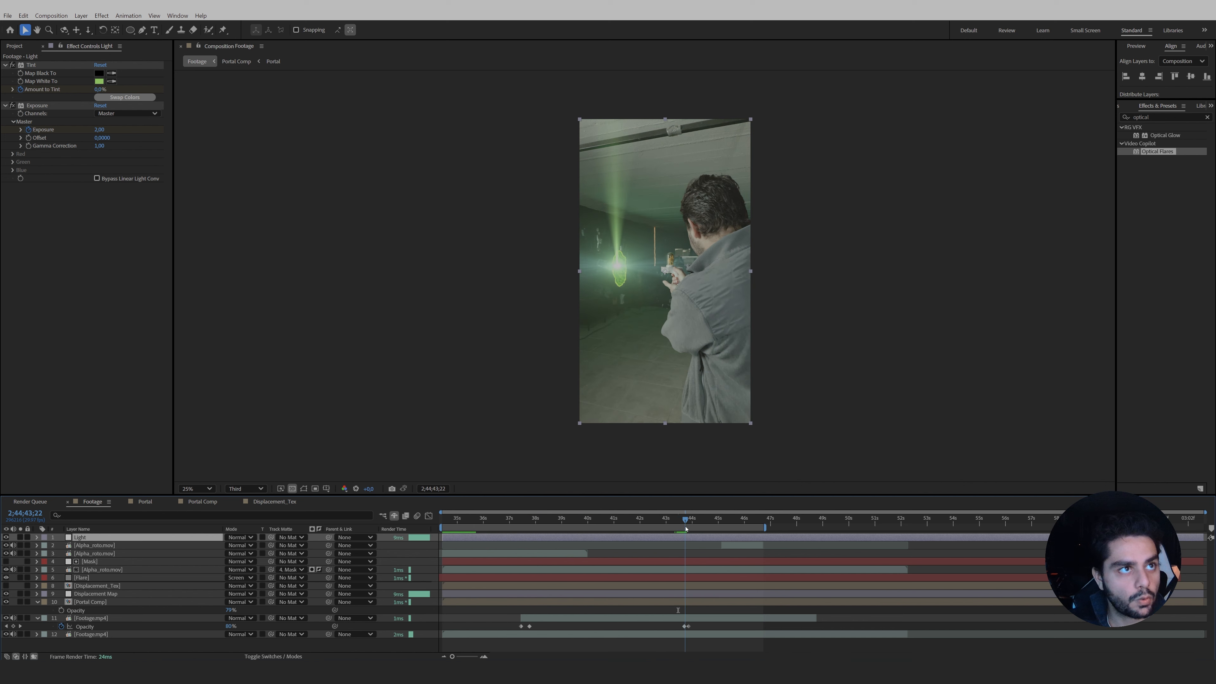
pyautogui.click(81, 16)
pyautogui.moveTo(96, 25)
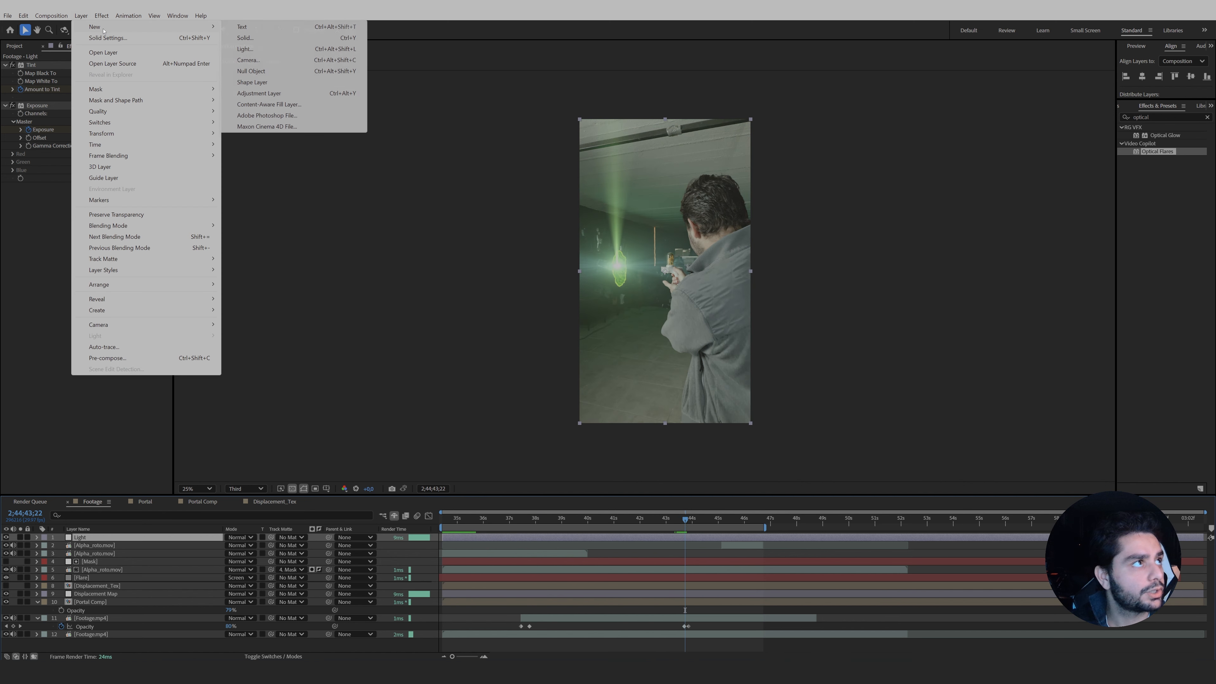
pyautogui.click(268, 93)
pyautogui.press('Return')
pyautogui.write('Shake')
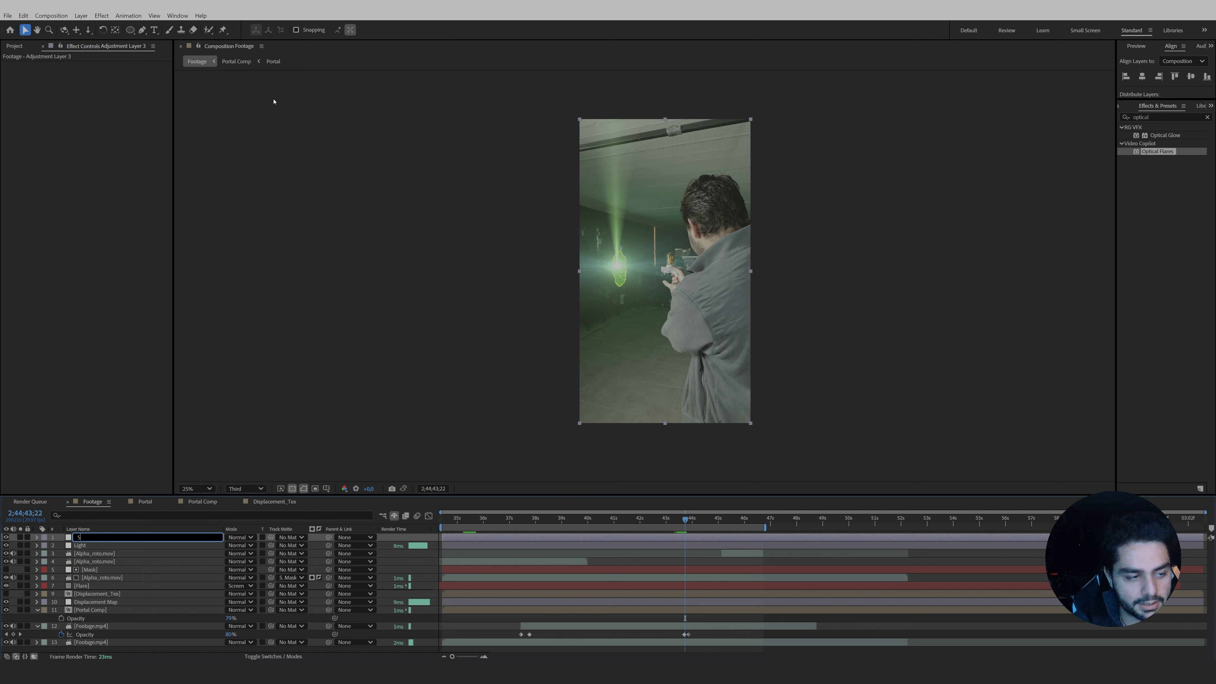
pyautogui.press('Return')
pyautogui.hotkey('ctrl', 'space')
pyautogui.write('film')
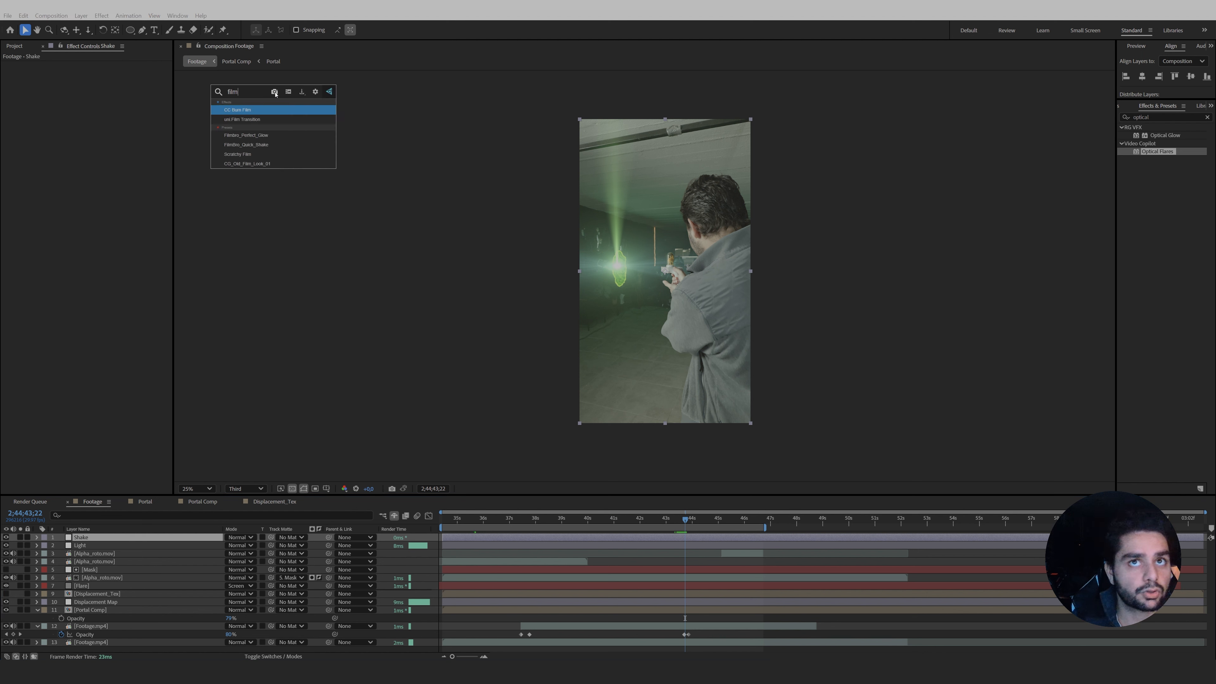
pyautogui.click(1075, 168)
# Search the effects and presets for Filmbro and apply the Filmbro_Quick_Shake preset to the Shake layer.
pyautogui.click(1163, 117)
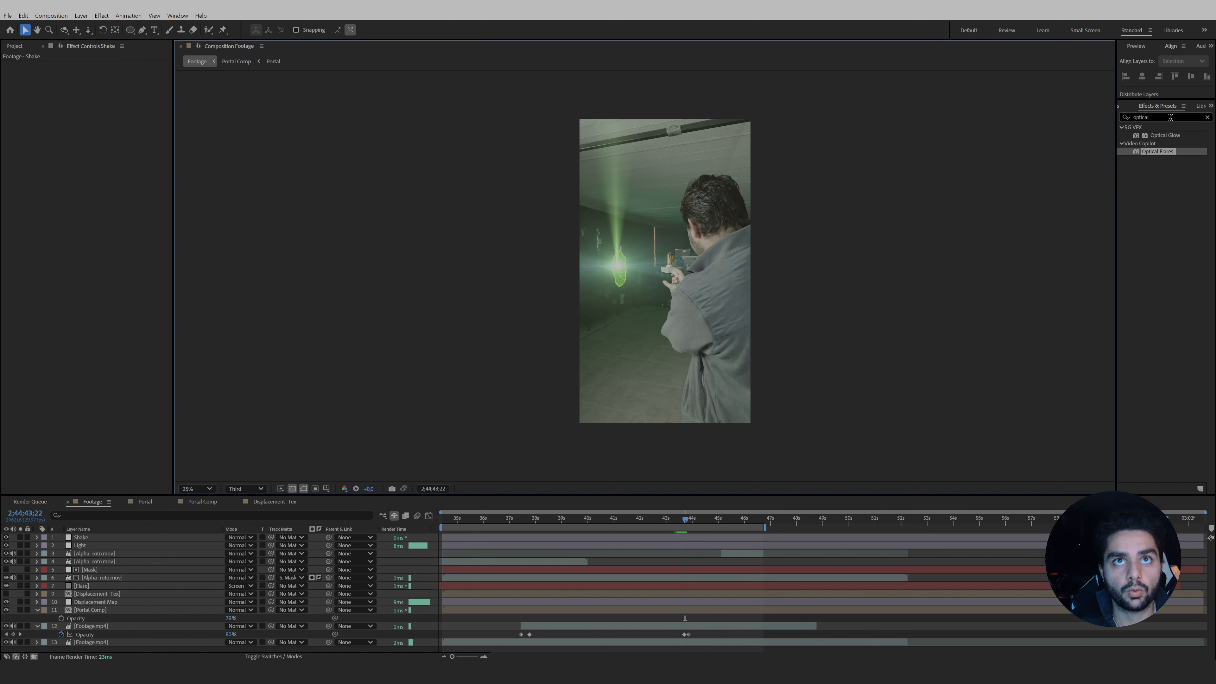
pyautogui.write('filmbr')
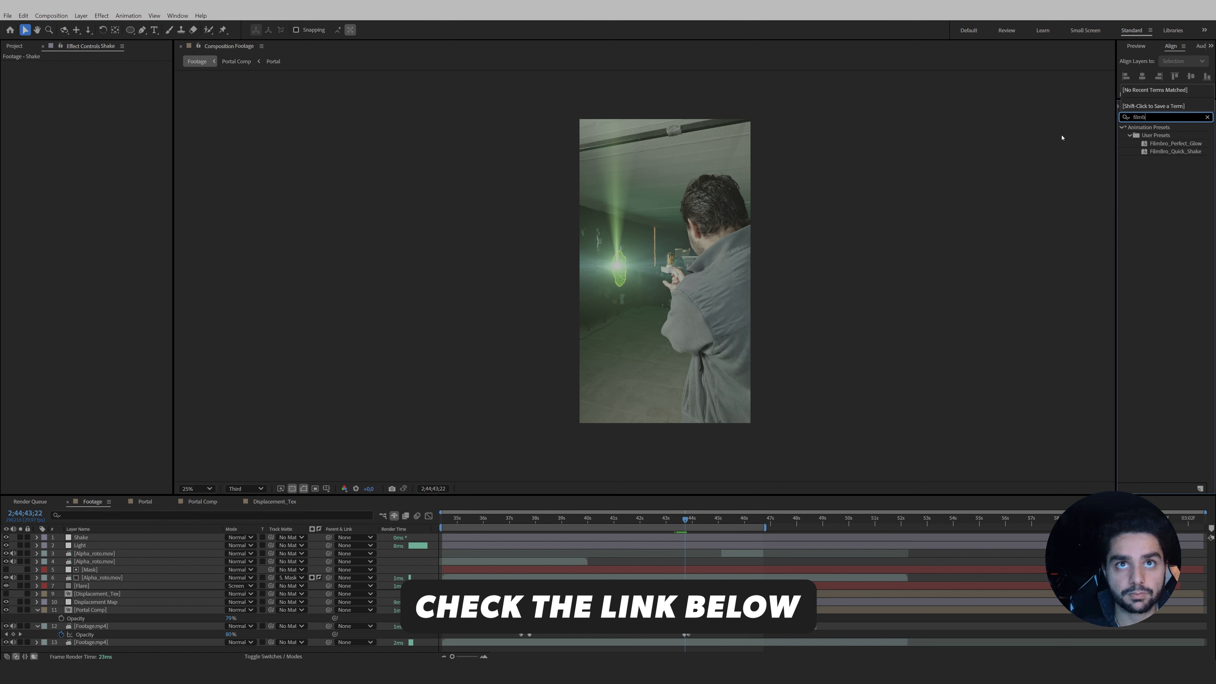
pyautogui.doubleClick(1178, 151)
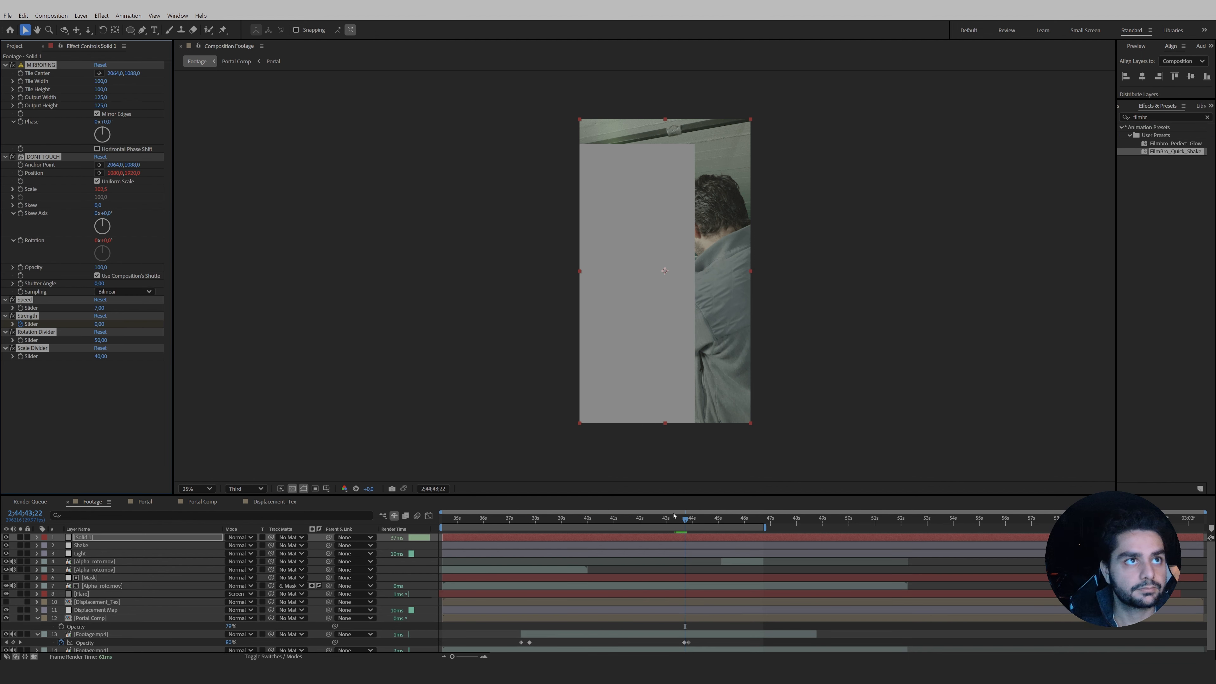
pyautogui.press('Delete')
pyautogui.click(676, 539)
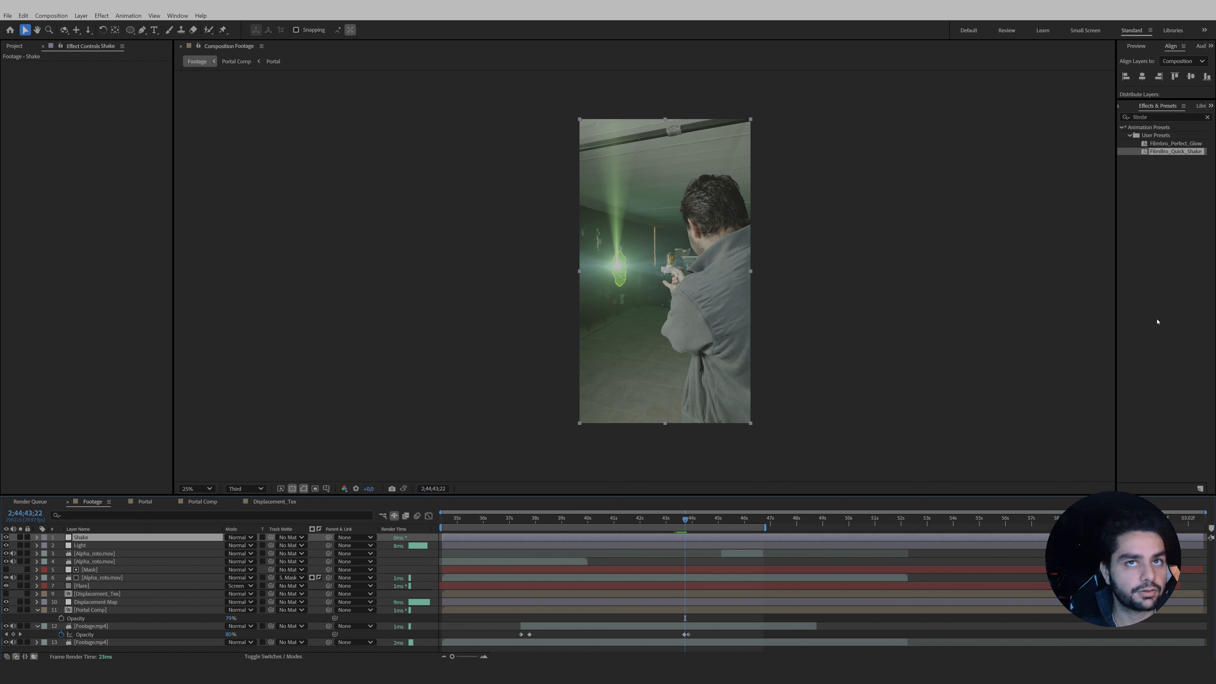
pyautogui.doubleClick(1190, 153)
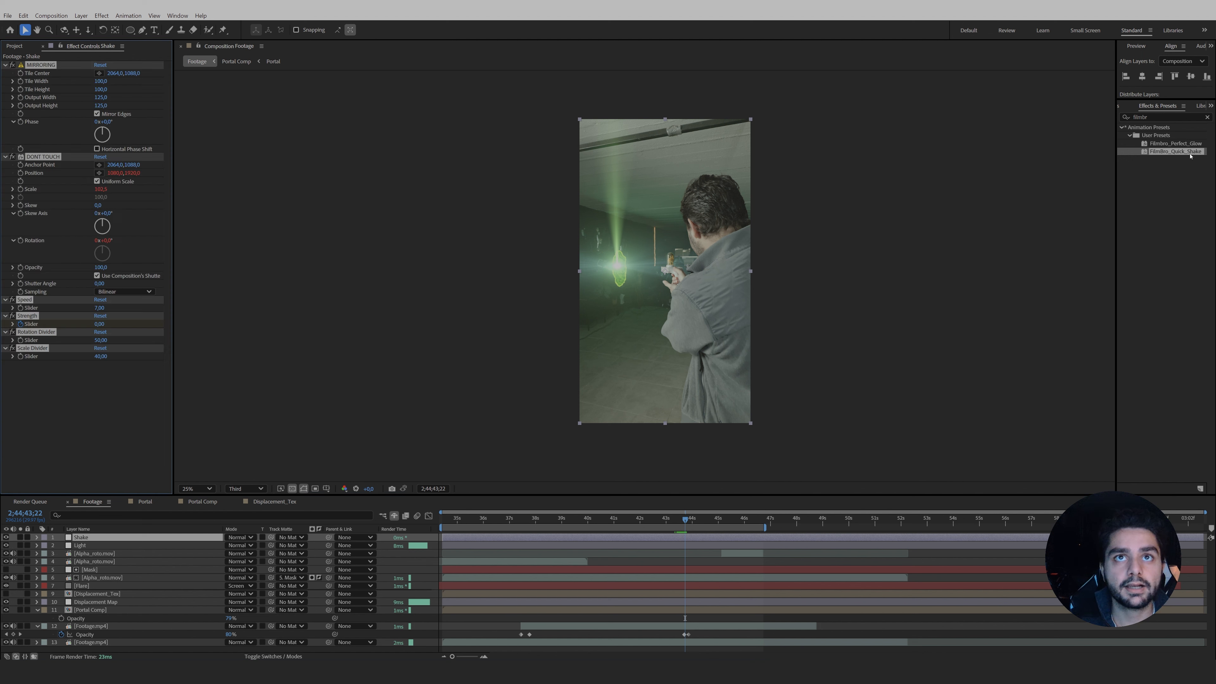
# Reveal the Shake layer's Strength keyframes and shift them all one frame earlier, putting the 40 peak at 2;44;43;22.
pyautogui.press('u')
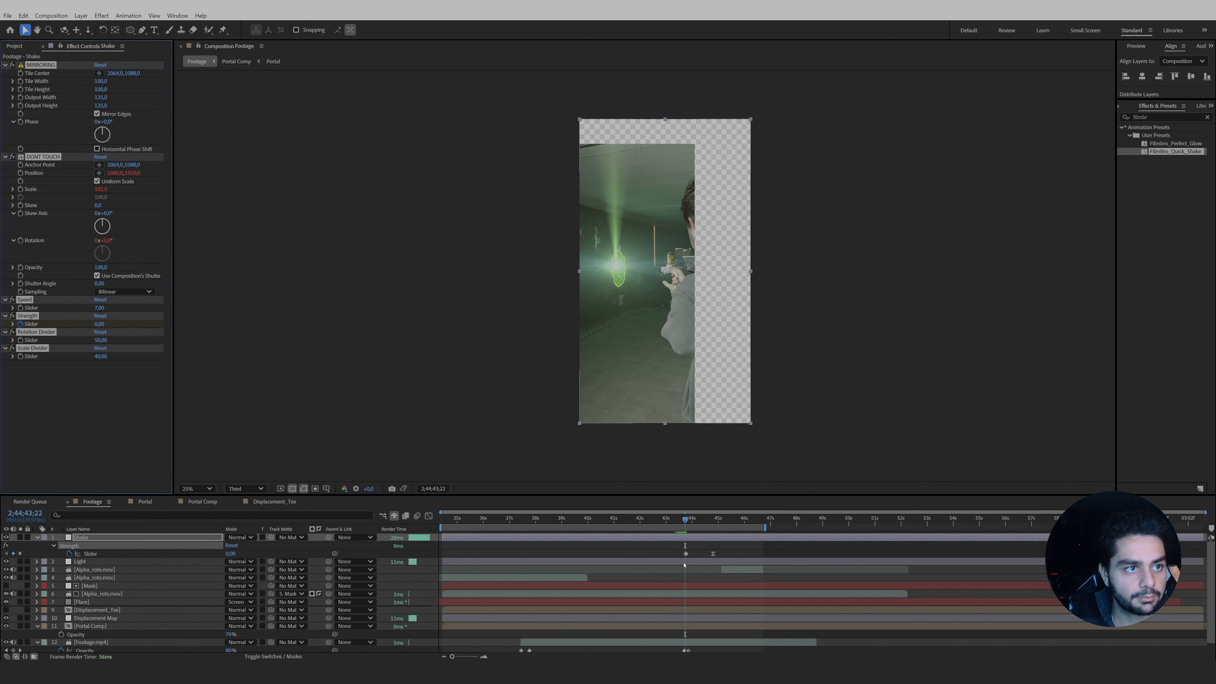
pyautogui.scroll(3, 683, 562)
pyautogui.moveTo(683, 549); pyautogui.dragTo(941, 565)
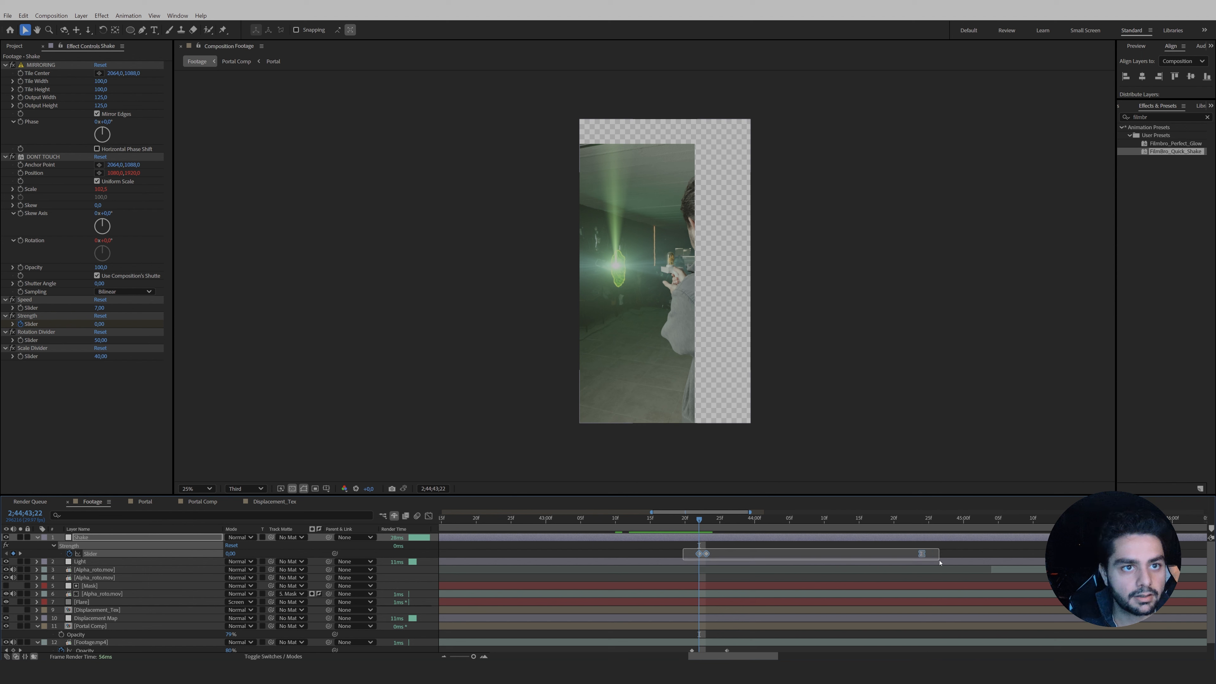
pyautogui.moveTo(707, 556); pyautogui.dragTo(700, 556)
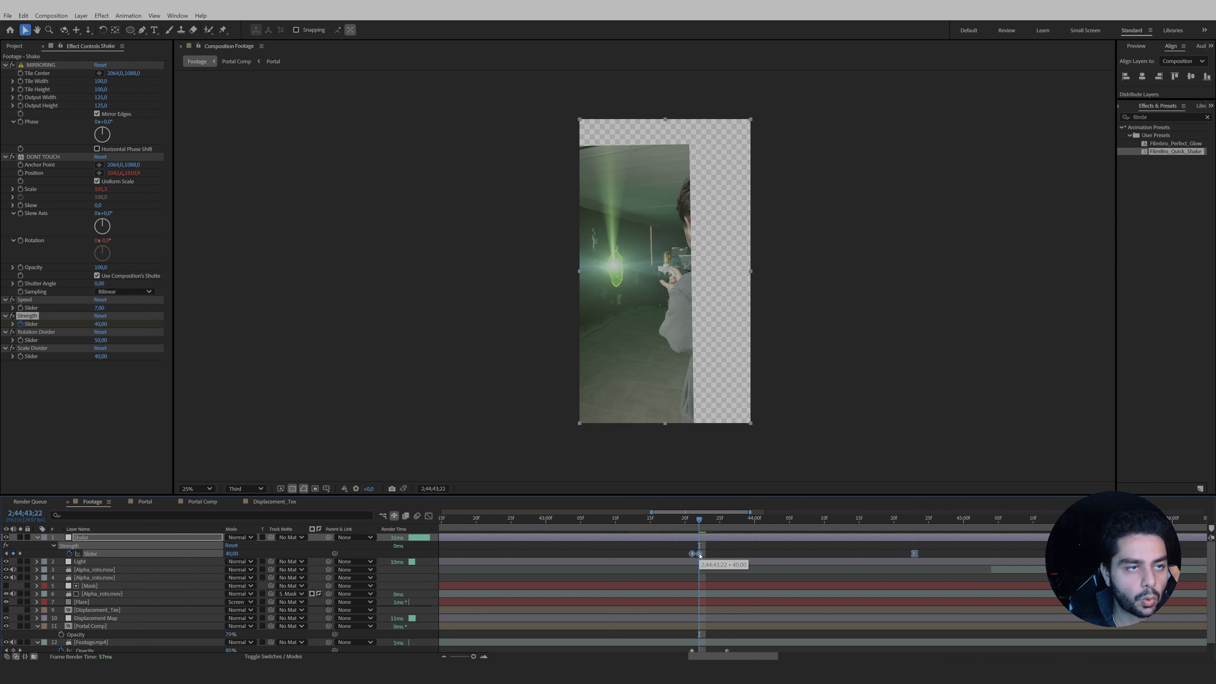
# Reset the mirroring effect's Tile Center and the transform effect's Anchor Point on the Shake layer, and play back the shake.
pyautogui.click(112, 397)
pyautogui.rightClick(35, 75)
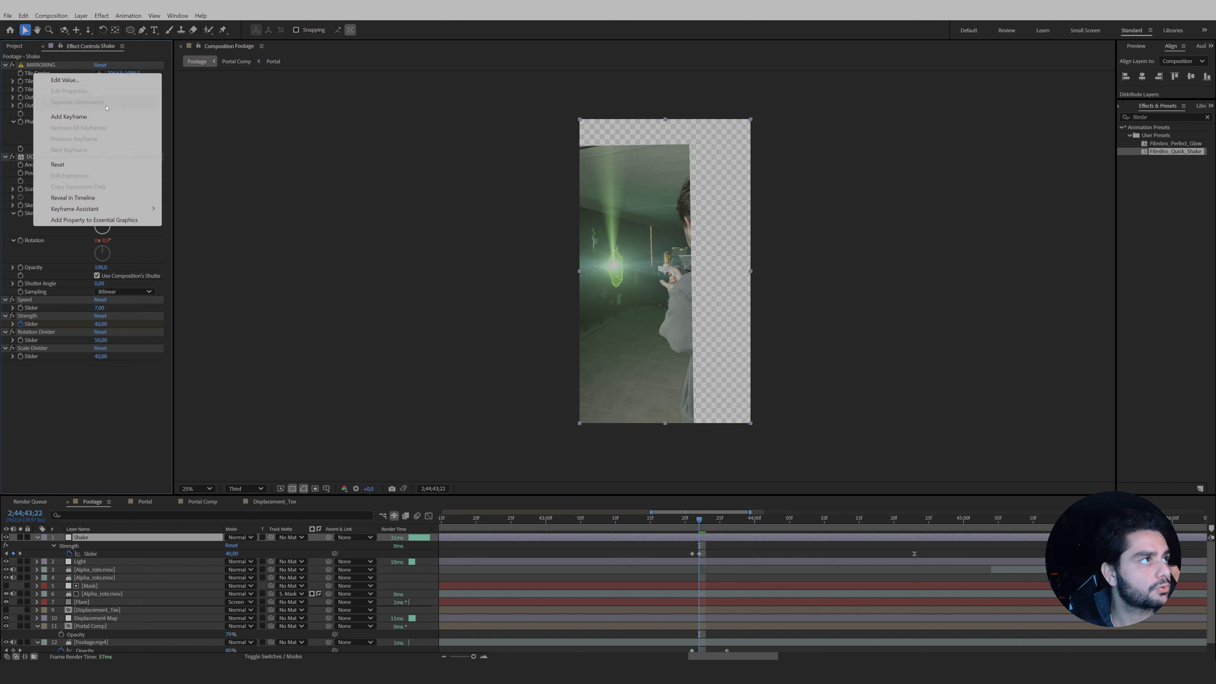
pyautogui.click(58, 165)
pyautogui.rightClick(40, 165)
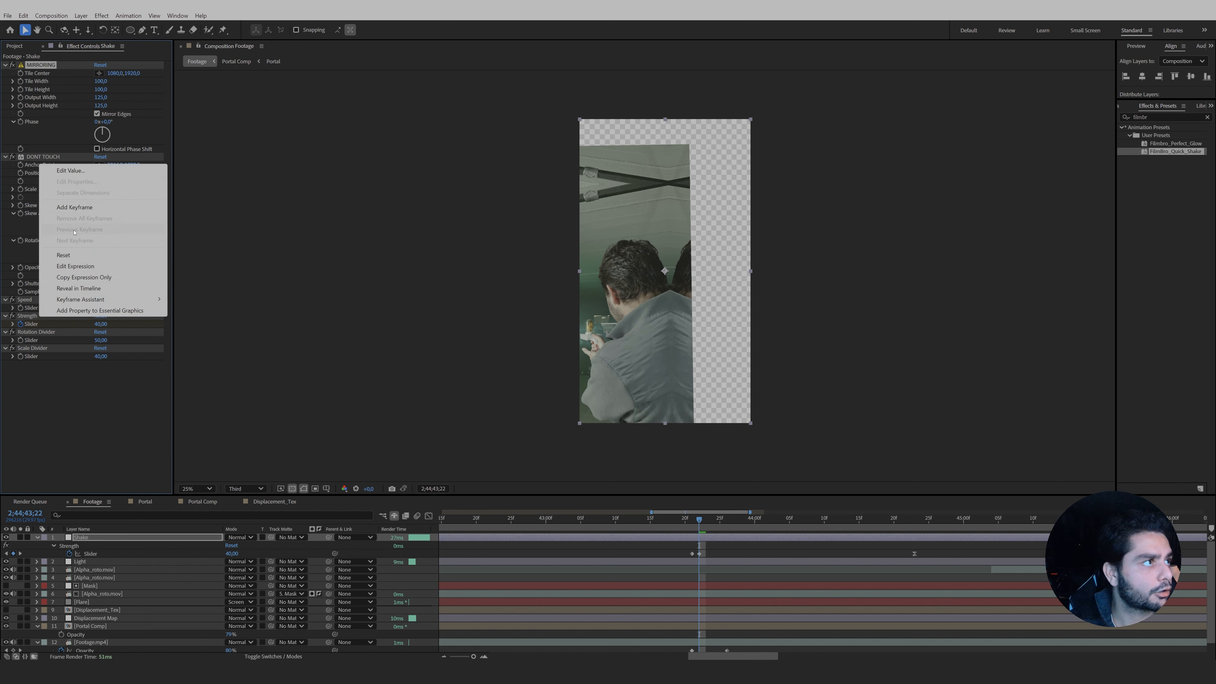
pyautogui.click(70, 255)
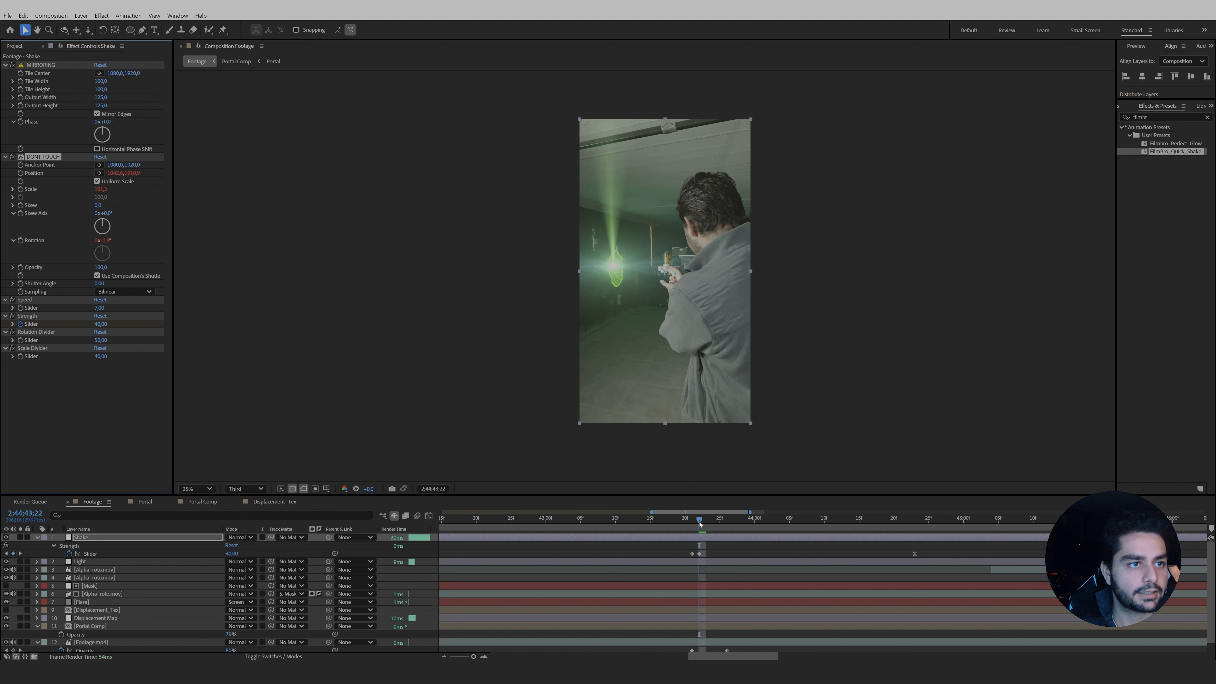
pyautogui.press('space')
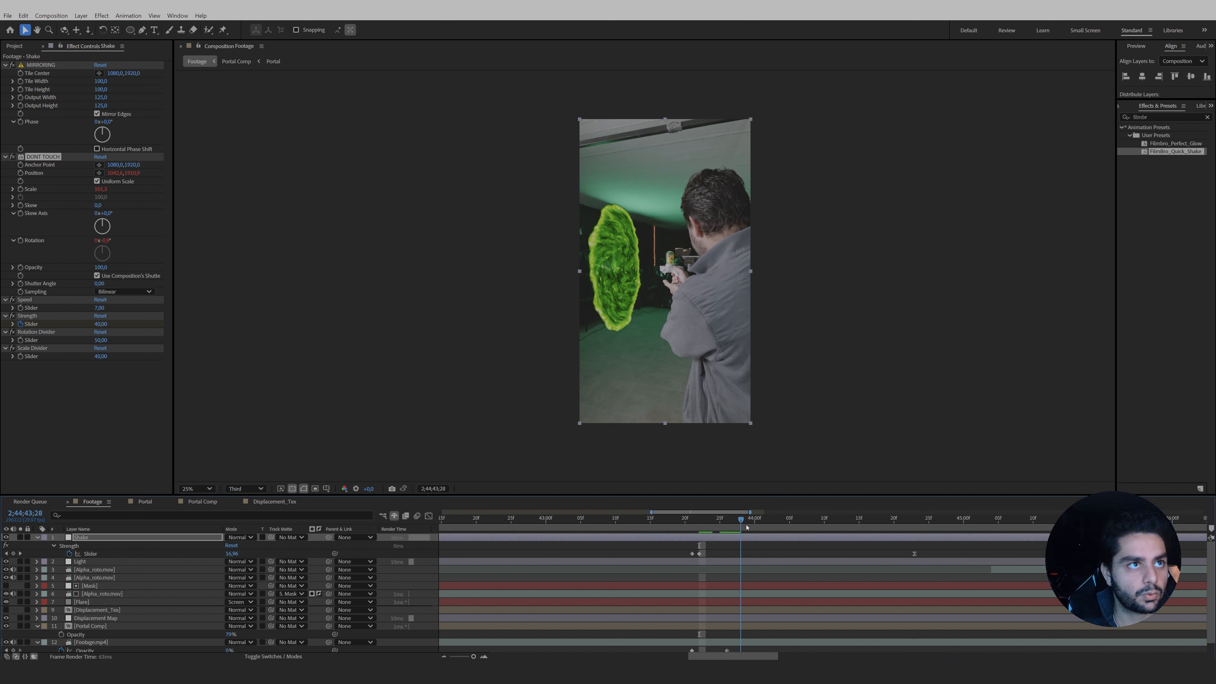
# Turn off Use Composition's Shutter Angle in the shake's transform effect and set its Shutter Angle to 180.
pyautogui.click(71, 421)
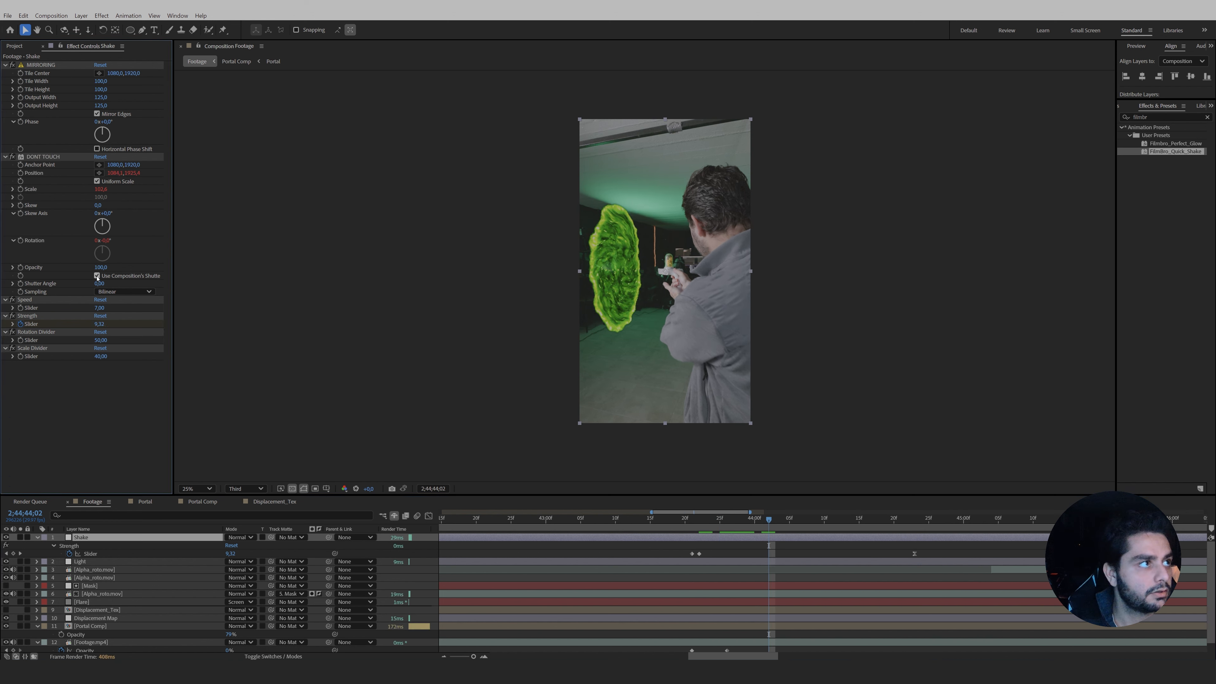
pyautogui.click(97, 275)
pyautogui.click(99, 284)
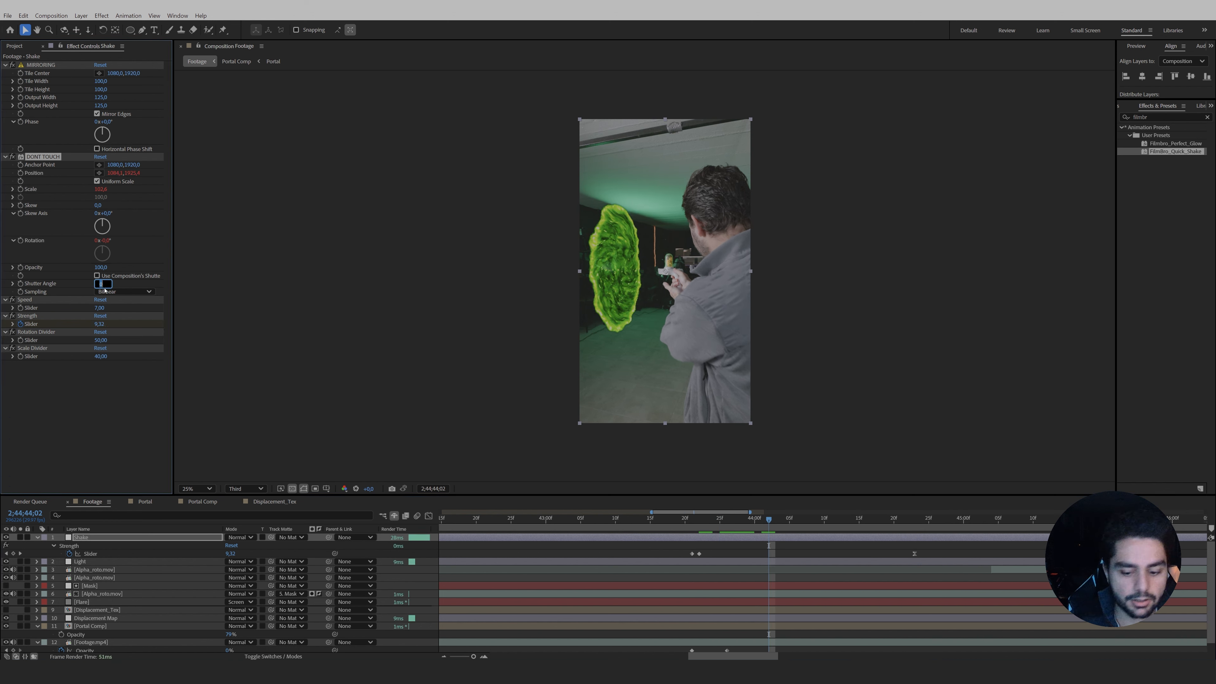
pyautogui.write('180')
pyautogui.press('Return')
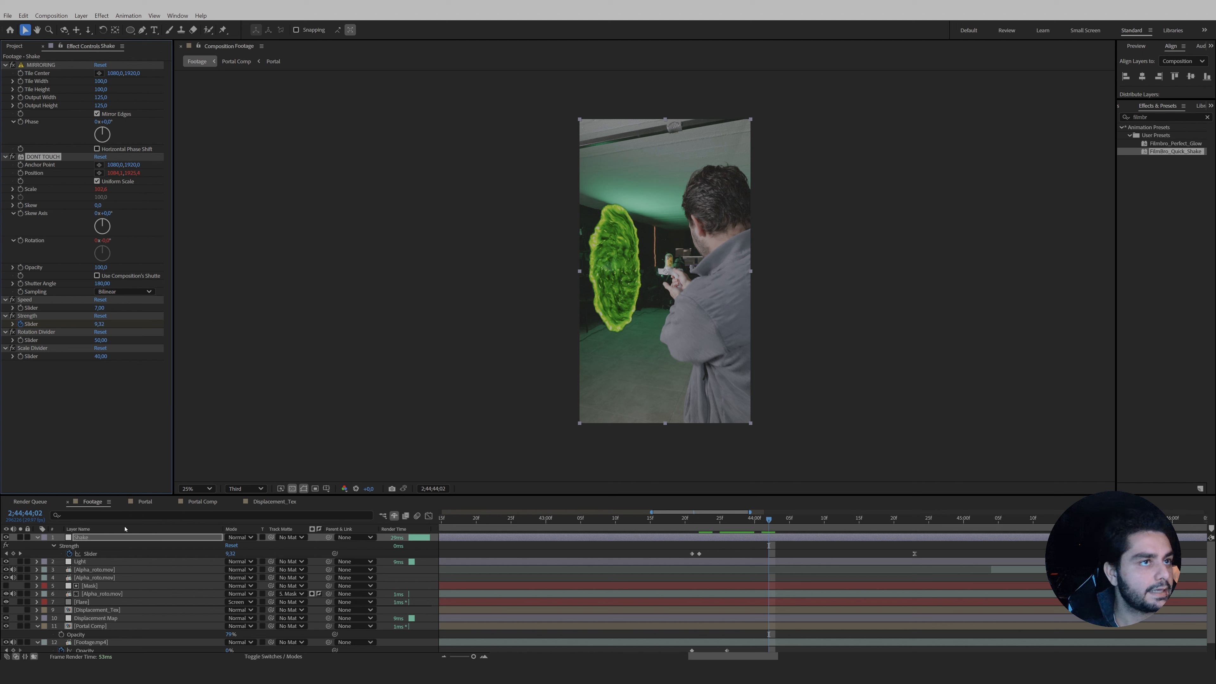
# Collapse the expanded properties of the Shake layer and all other layers in the Footage composition.
pyautogui.click(37, 537)
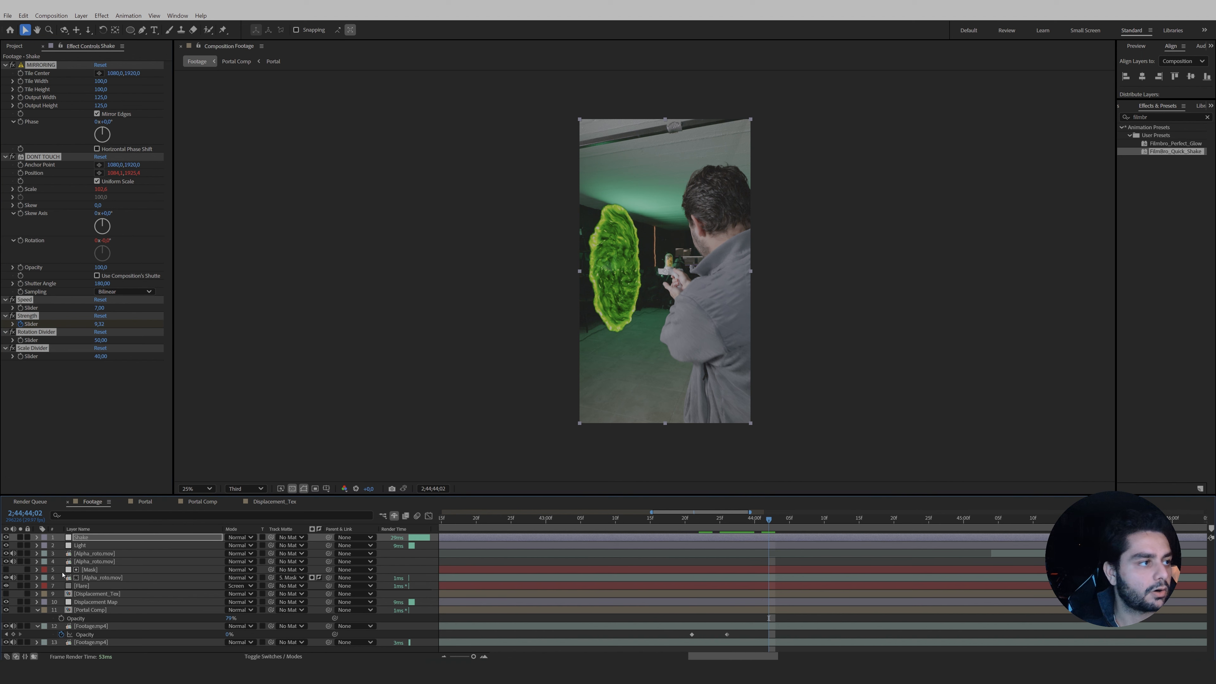
pyautogui.click(123, 594)
pyautogui.hotkey('ctrl', 'a')
pyautogui.click(37, 611)
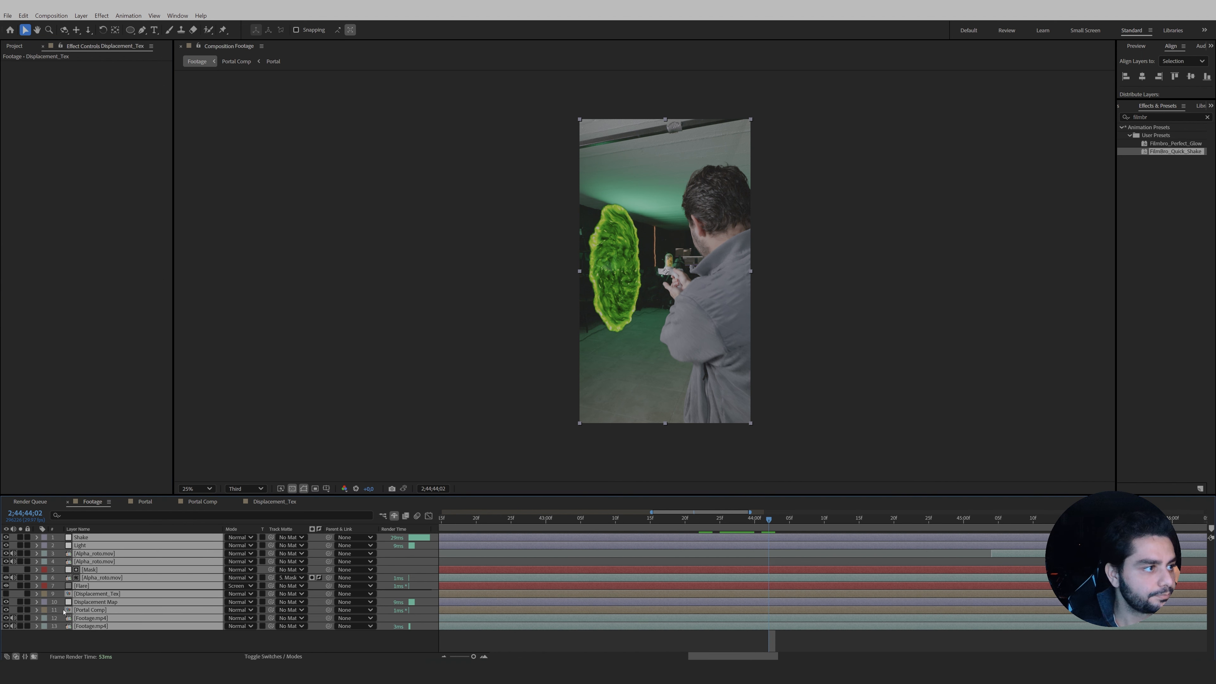
# Add a new adjustment layer at the top of the stack and name it Glow.
pyautogui.rightClick(97, 633)
pyautogui.moveTo(128, 519)
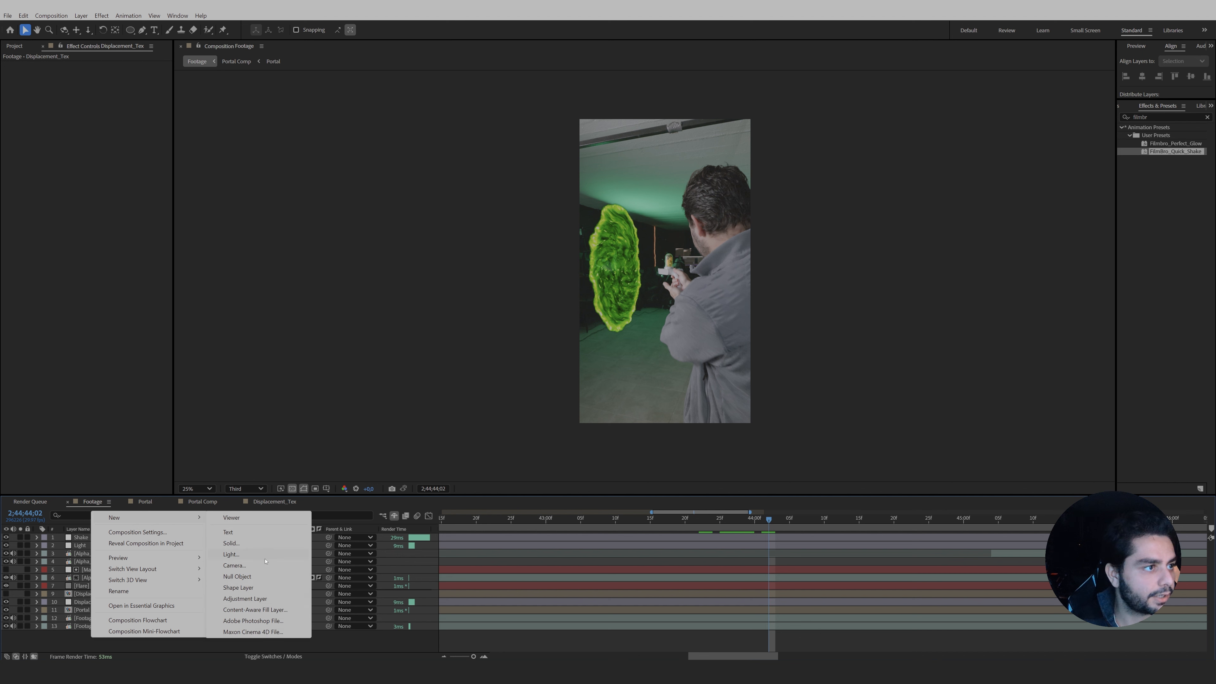
pyautogui.click(250, 599)
pyautogui.press('Return')
pyautogui.write('Glow')
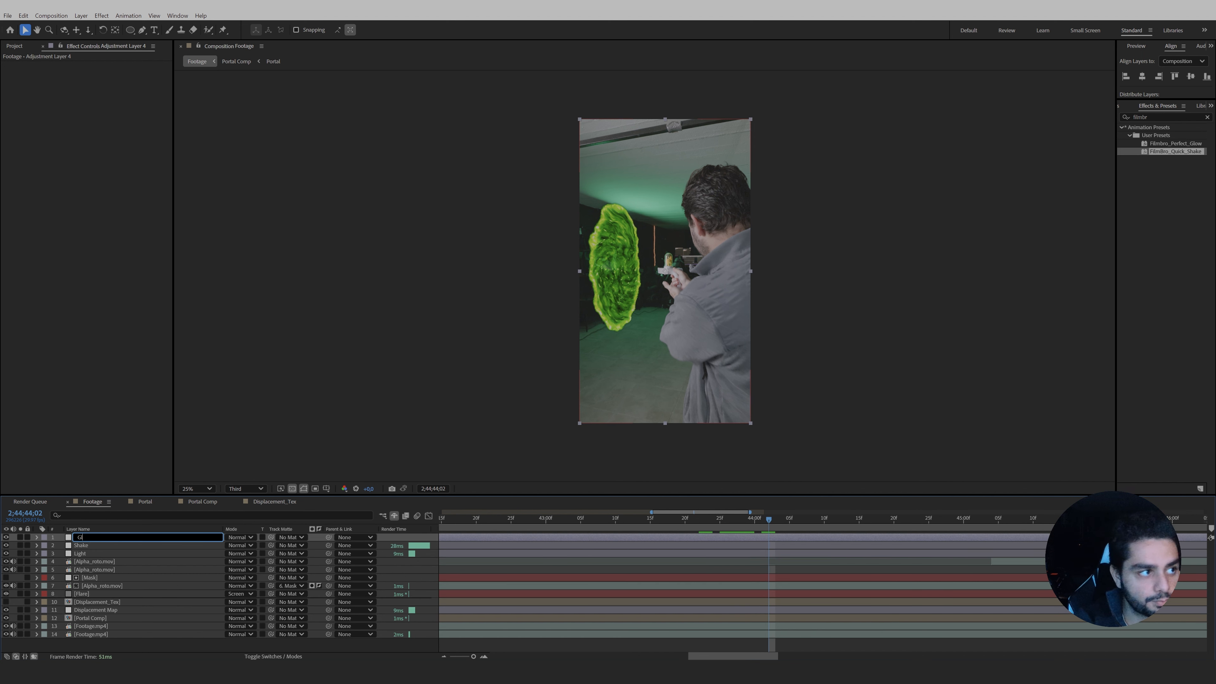
pyautogui.press('Return')
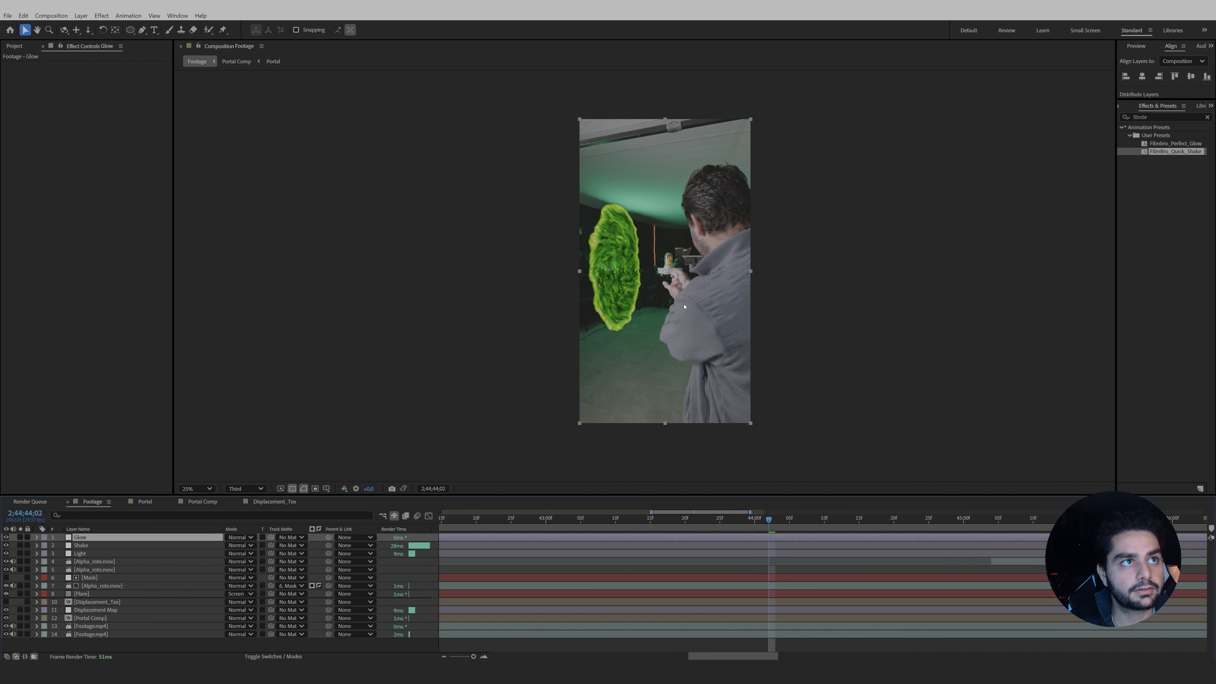
# Apply the Filmbro_Perfect_Glow preset to the Glow layer, set Glow Threshold to 55% and Glow Radius to 98, and check other frames.
pyautogui.doubleClick(1194, 145)
pyautogui.click(134, 142)
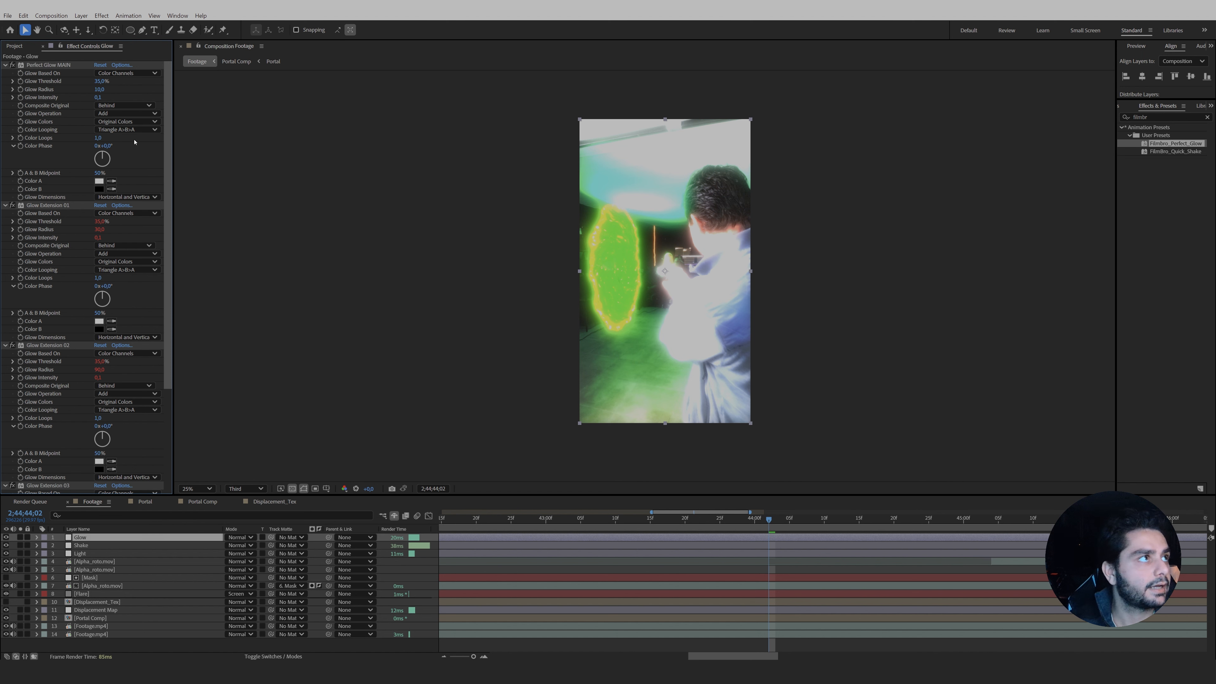
pyautogui.moveTo(99, 91); pyautogui.dragTo(102, 83)
pyautogui.click(575, 520)
pyautogui.click(852, 519)
pyautogui.scroll(2, 670, 273)
pyautogui.scroll(-2, 671, 273)
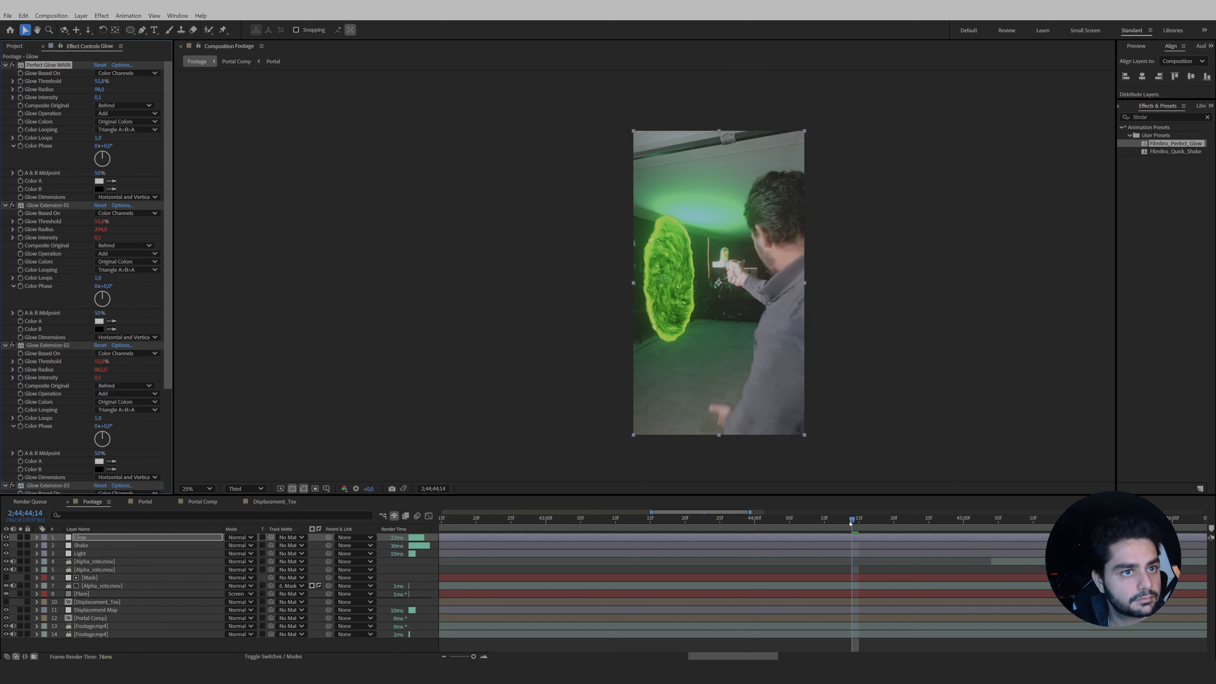
# At 2;44;43;29, draw an elliptical mask around the portal on the Glow layer and feather it 294 pixels.
pyautogui.moveTo(852, 519); pyautogui.dragTo(748, 519)
pyautogui.click(100, 44)
pyautogui.hotkey('ctrl', 'a')
pyautogui.press('q')
pyautogui.moveTo(605, 192)
pyautogui.mouseDown()
pyautogui.moveTo(670, 271)
pyautogui.moveTo(736, 394)
pyautogui.moveTo(704, 393)
pyautogui.mouseUp()
pyautogui.press('f')
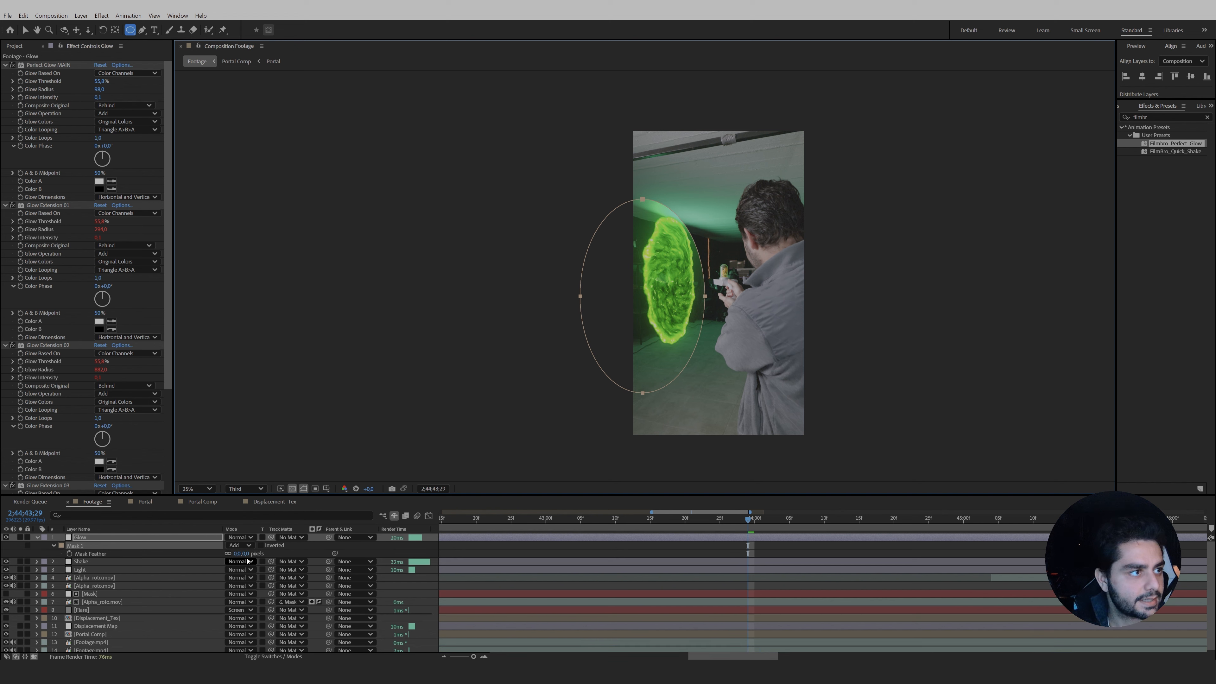
pyautogui.moveTo(242, 553); pyautogui.dragTo(386, 553)
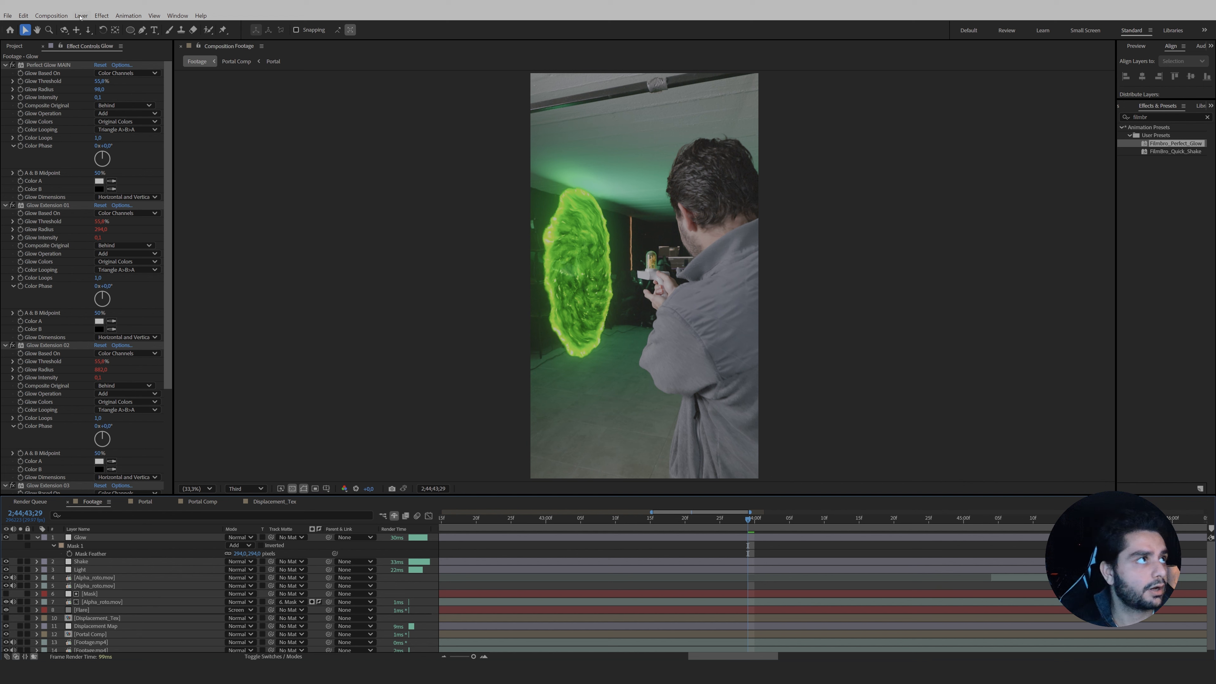
# Add another adjustment layer above Glow and name it Lumetri color.
pyautogui.click(81, 16)
pyautogui.moveTo(192, 26)
pyautogui.click(281, 97)
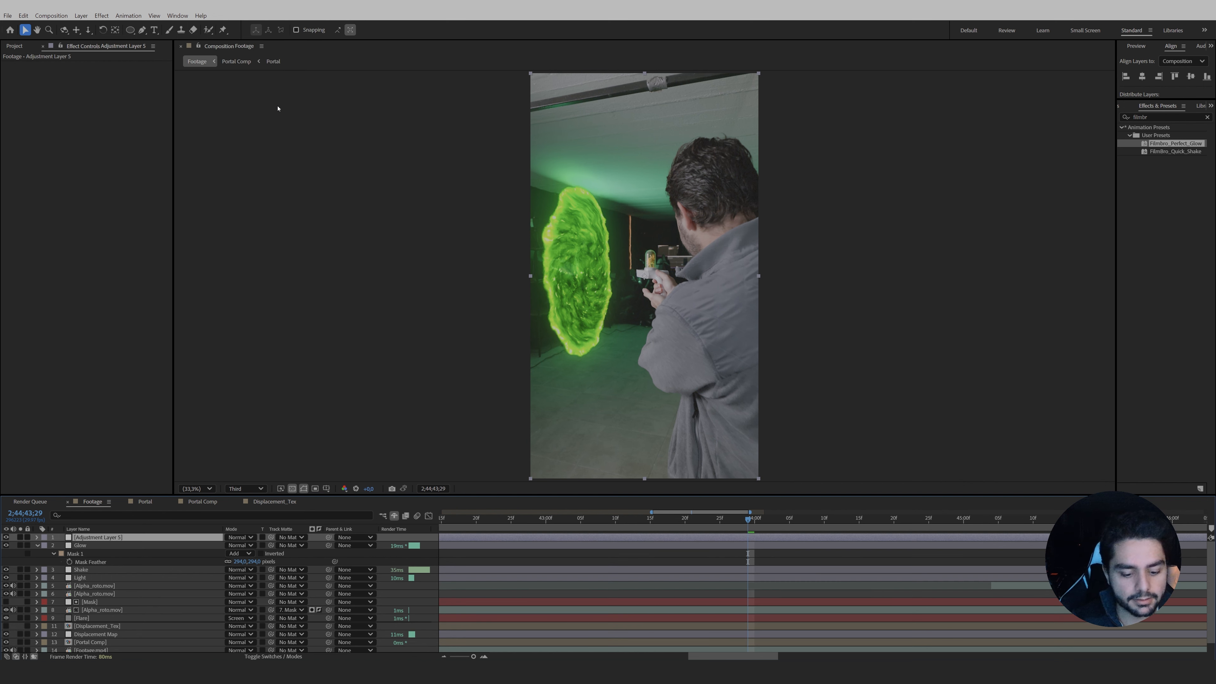
pyautogui.press('Return')
pyautogui.write('Lumetri colo')
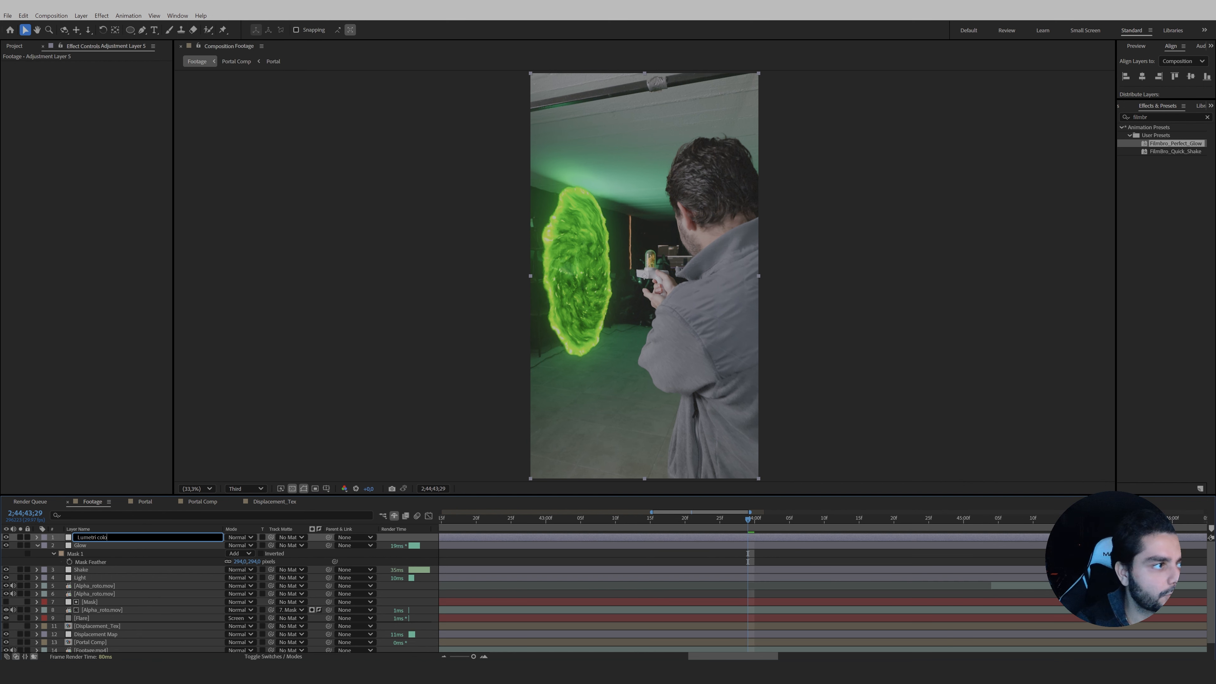
pyautogui.write('r')
pyautogui.press('Return')
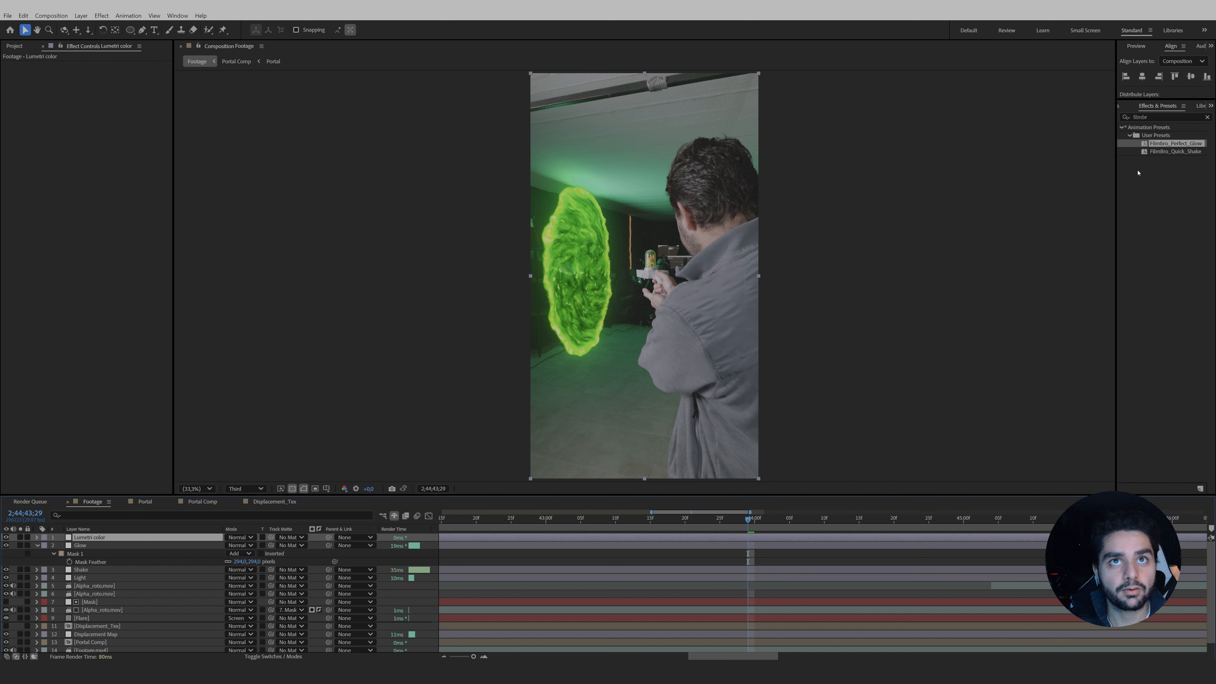
# Find the Lumetri Color effect and apply it to the Lumetri color layer.
pyautogui.moveTo(1189, 117); pyautogui.dragTo(1004, 127)
pyautogui.write('lumetri')
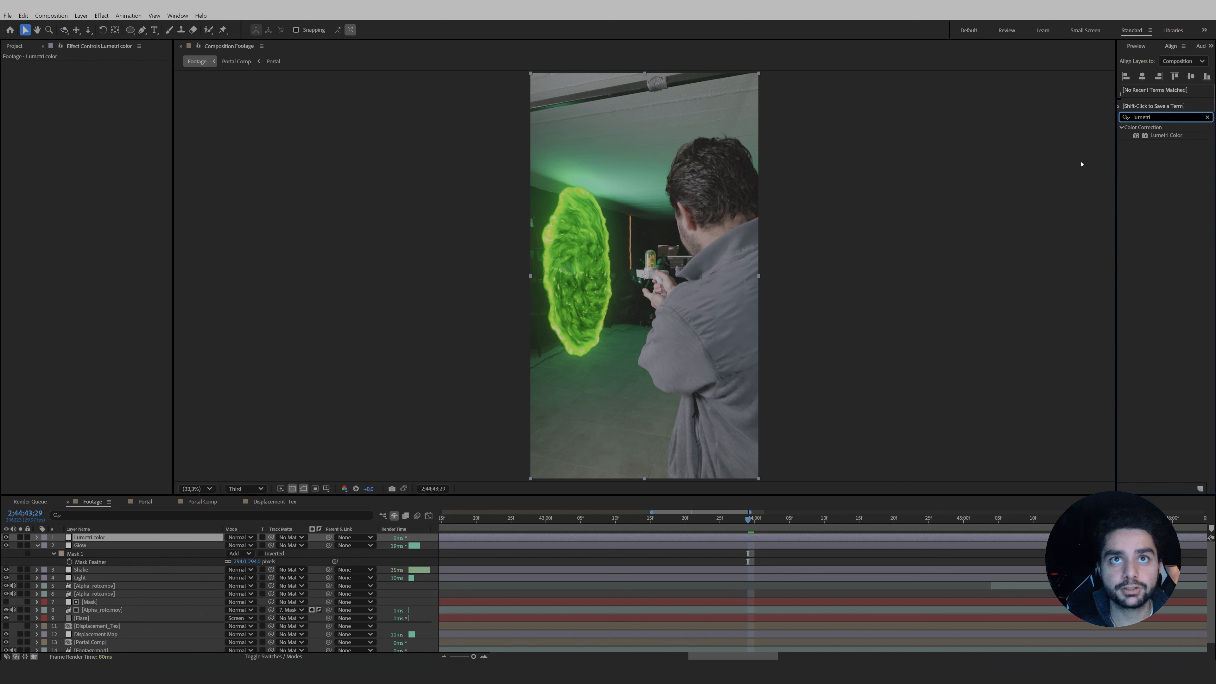
pyautogui.doubleClick(1167, 135)
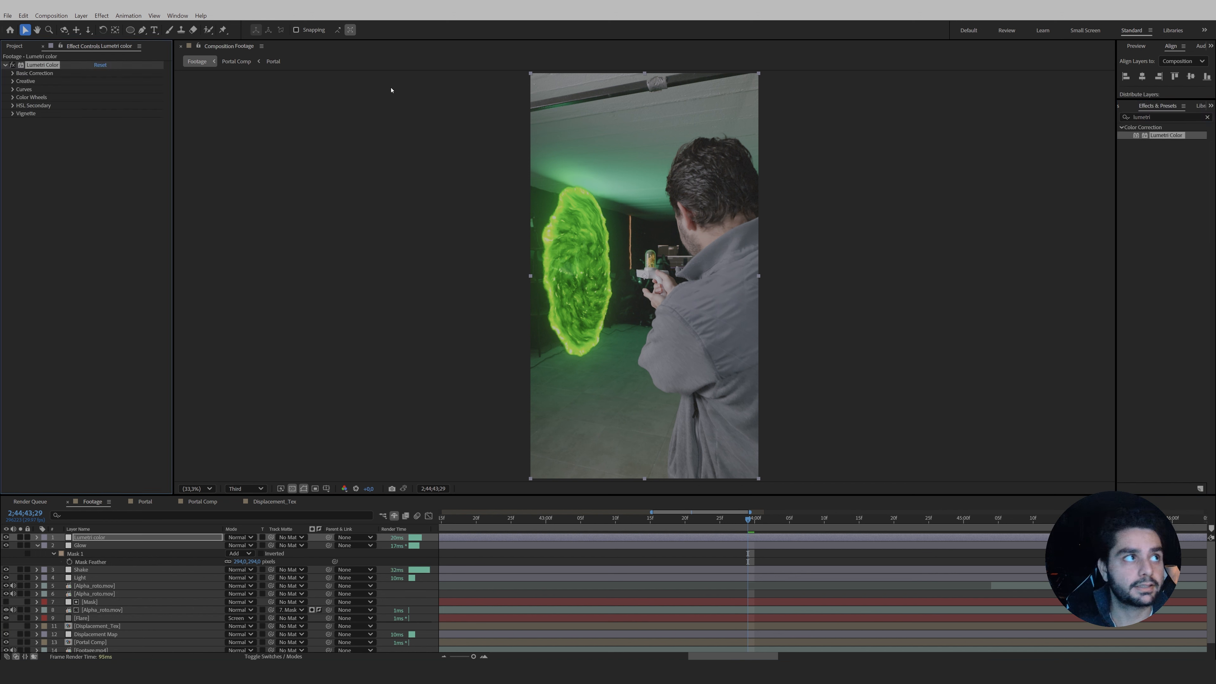
# Load Chaos.cube as the Creative Look in Lumetri Color and hide the layer to compare the shot without the grade.
pyautogui.click(12, 82)
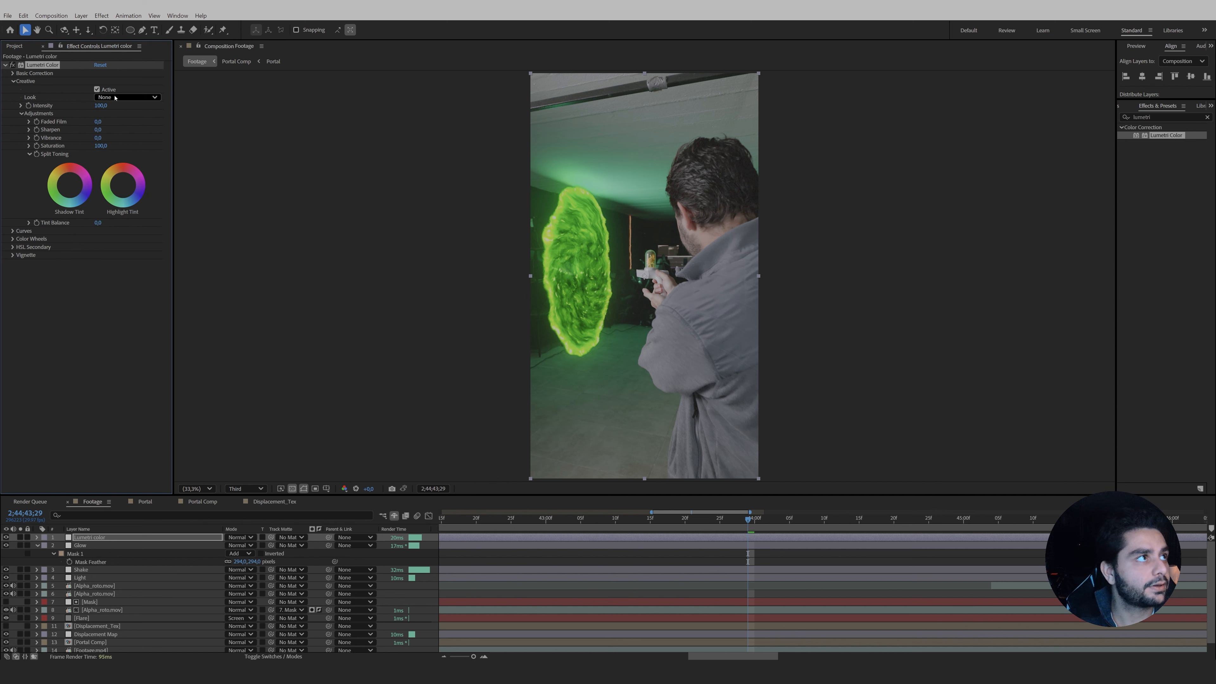
pyautogui.click(105, 97)
pyautogui.click(154, 33)
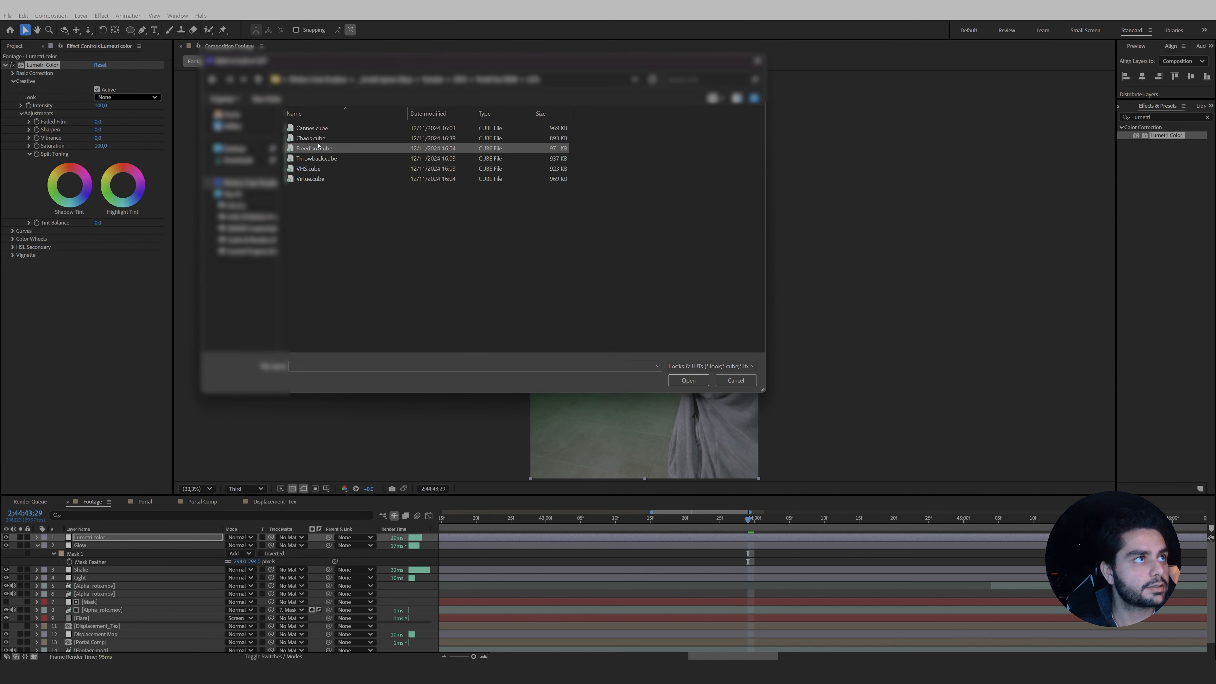
pyautogui.click(684, 379)
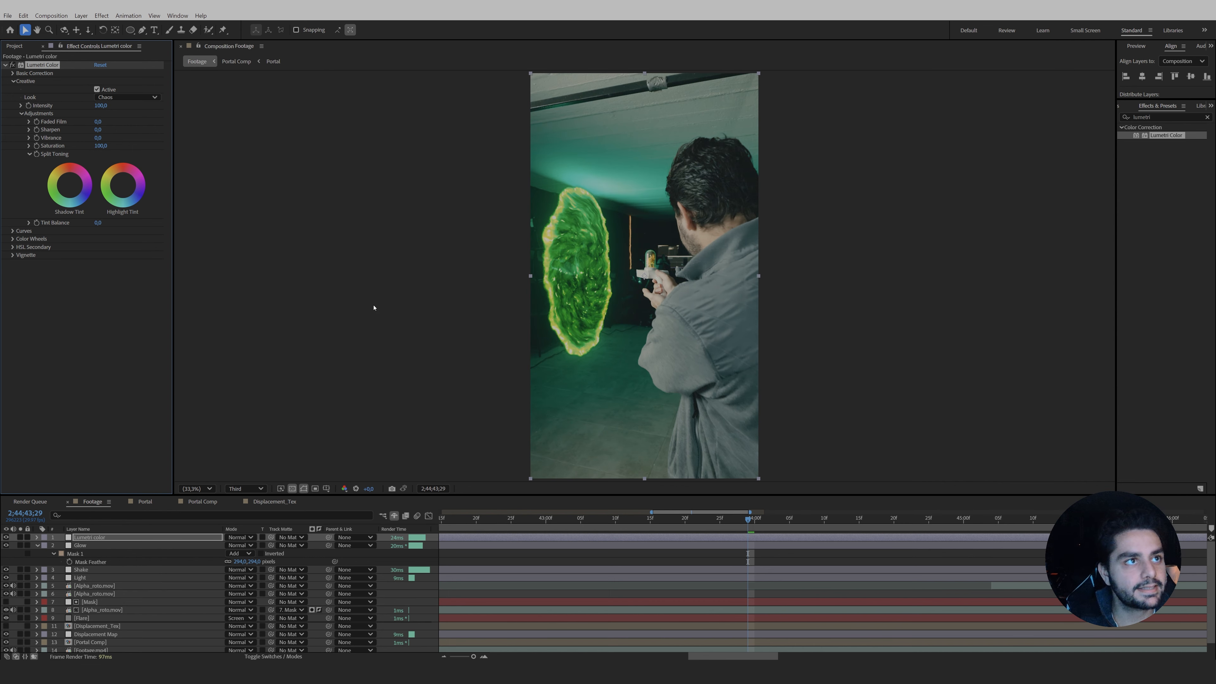
pyautogui.click(6, 538)
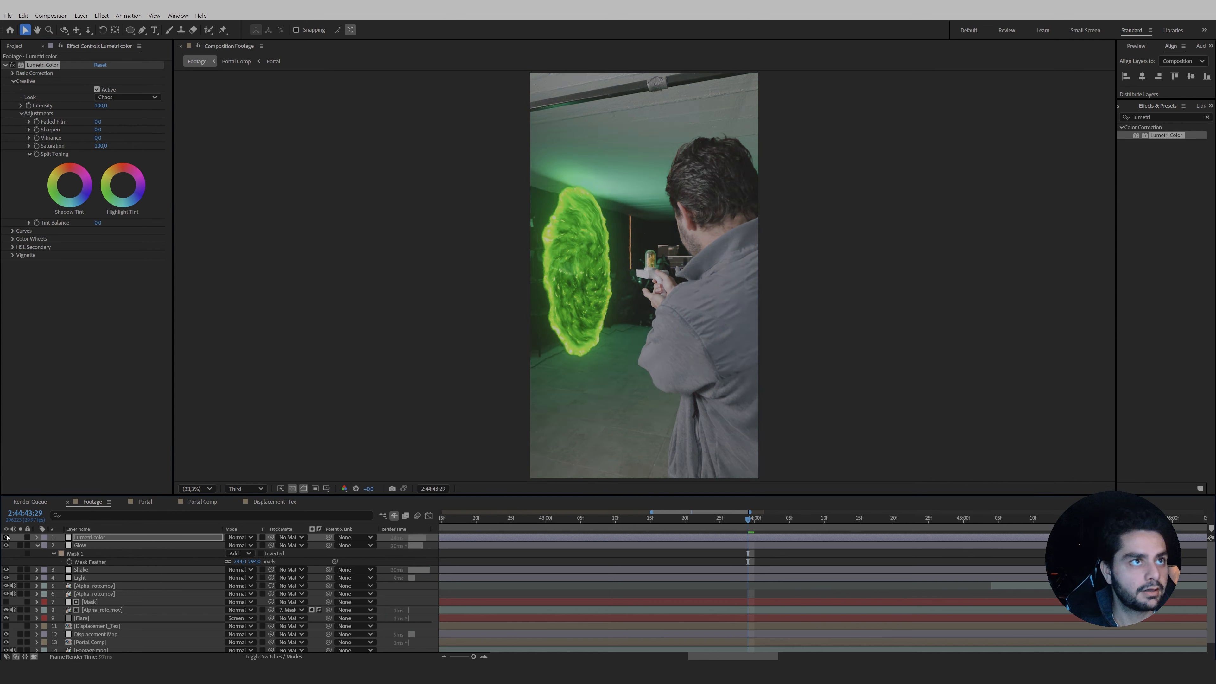